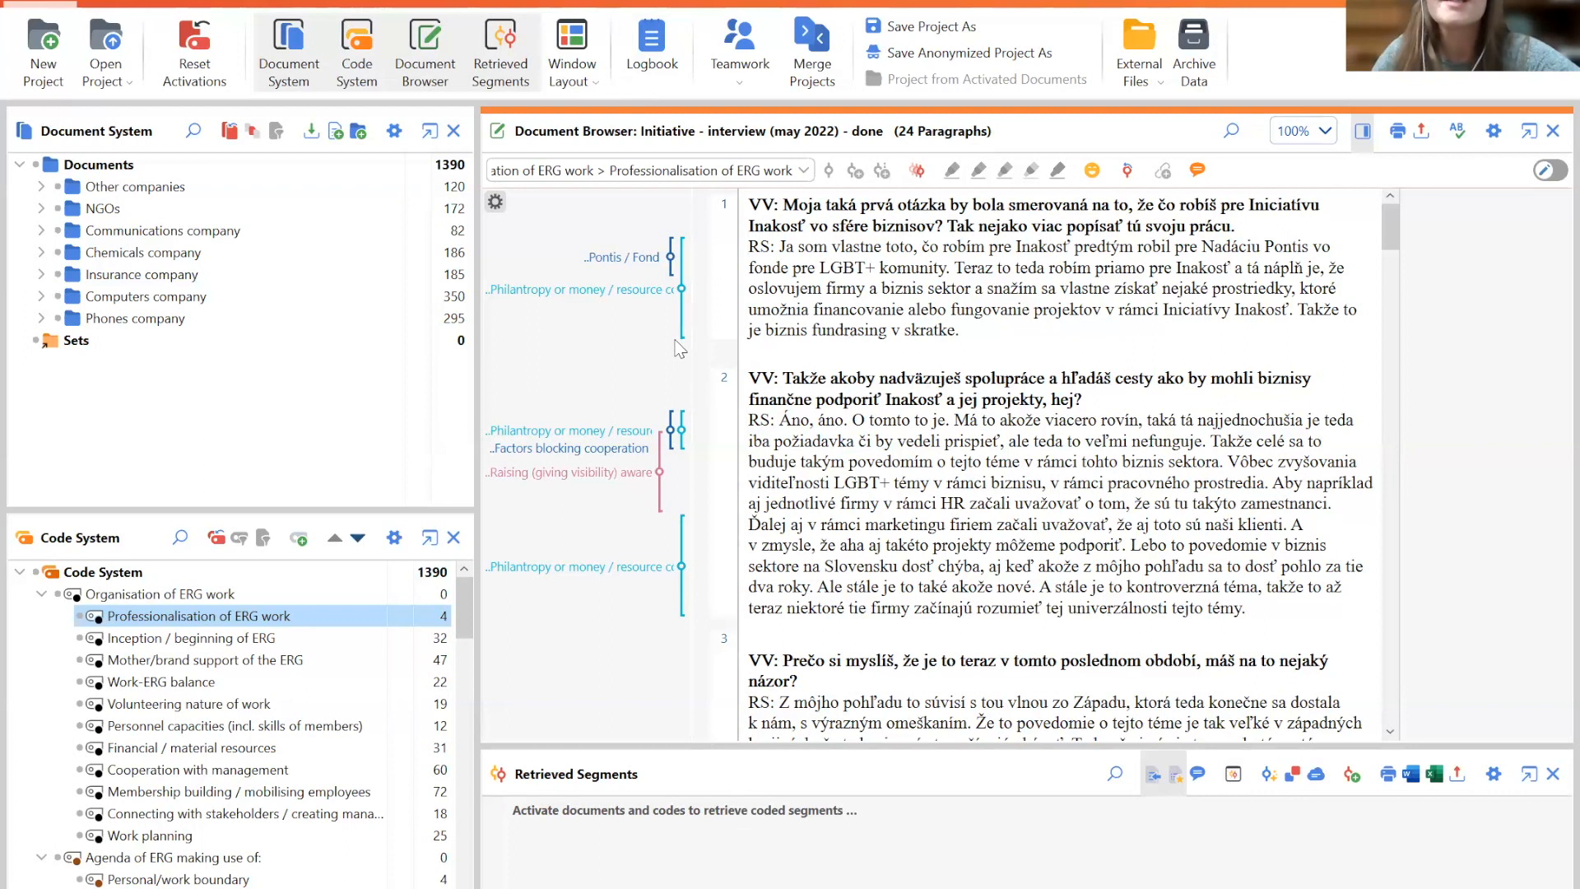
- Select the Inception / beginning of ERG code under Organisation of ERG work in the code system
{"action": "left_click", "coordinate": [244, 619]}
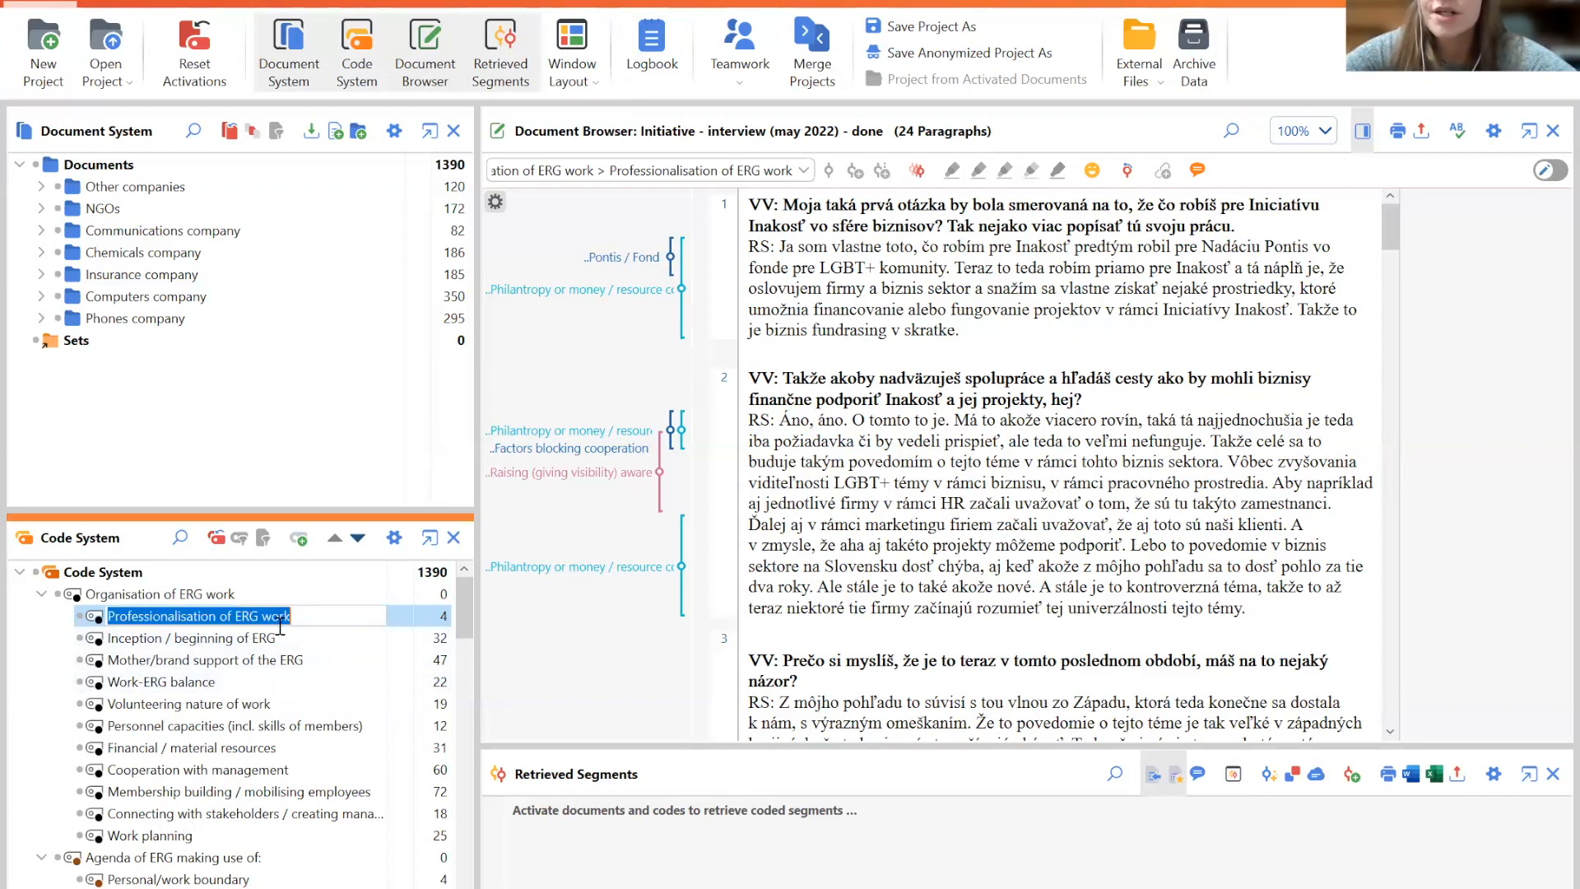
{"action": "left_click", "coordinate": [244, 642]}
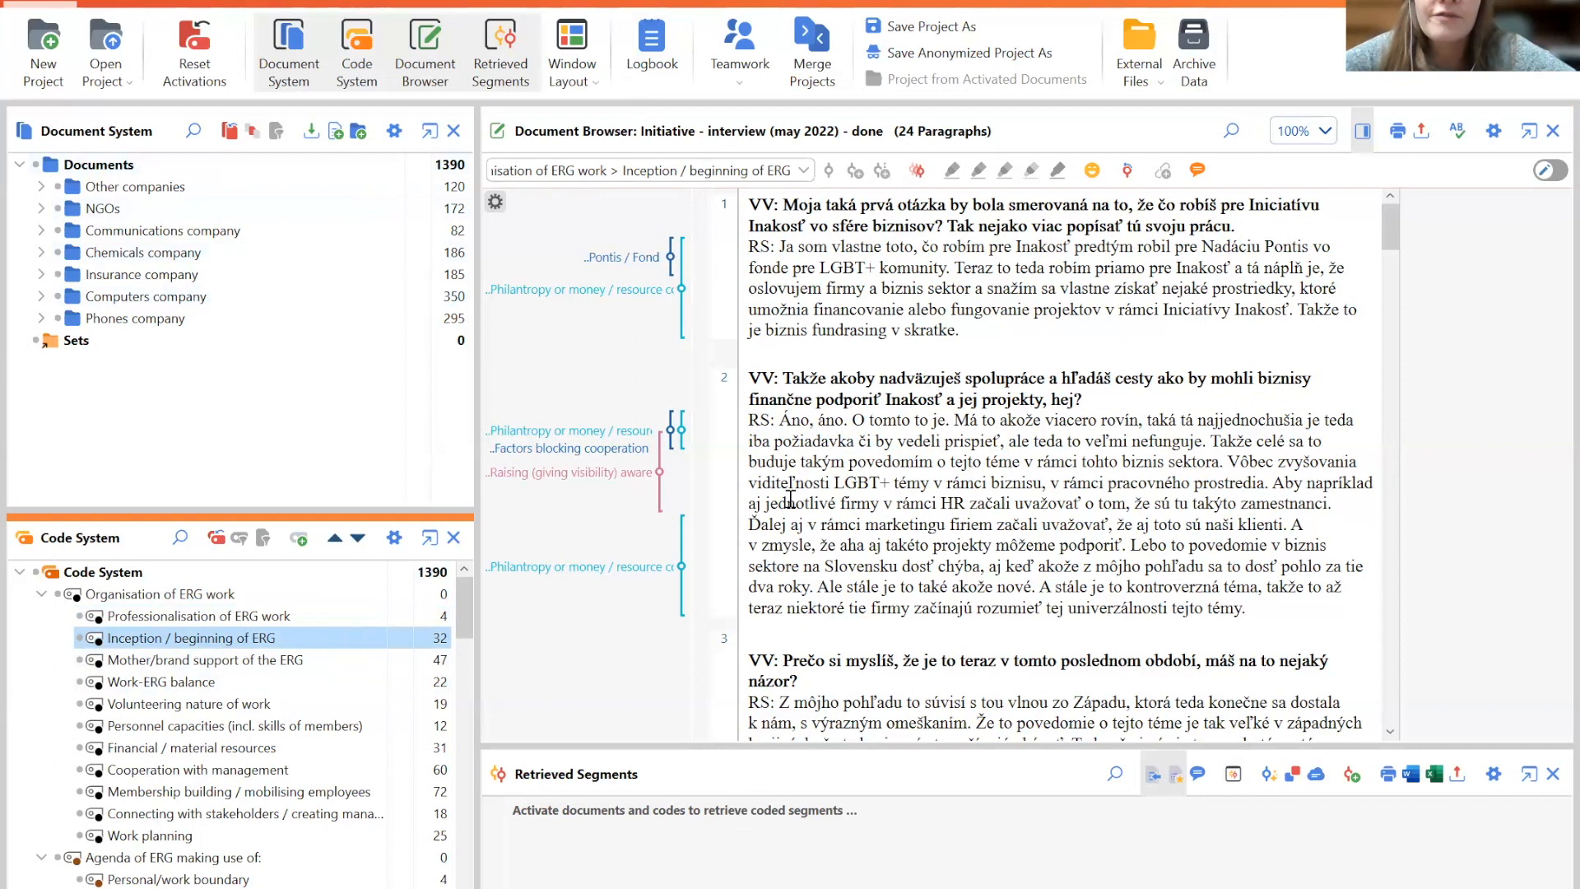
- Enlarge the Document Browser by shrinking the Retrieved Segments pane below it
{"action": "left_click_drag", "start_coordinate": [691, 743], "coordinate": [712, 594]}
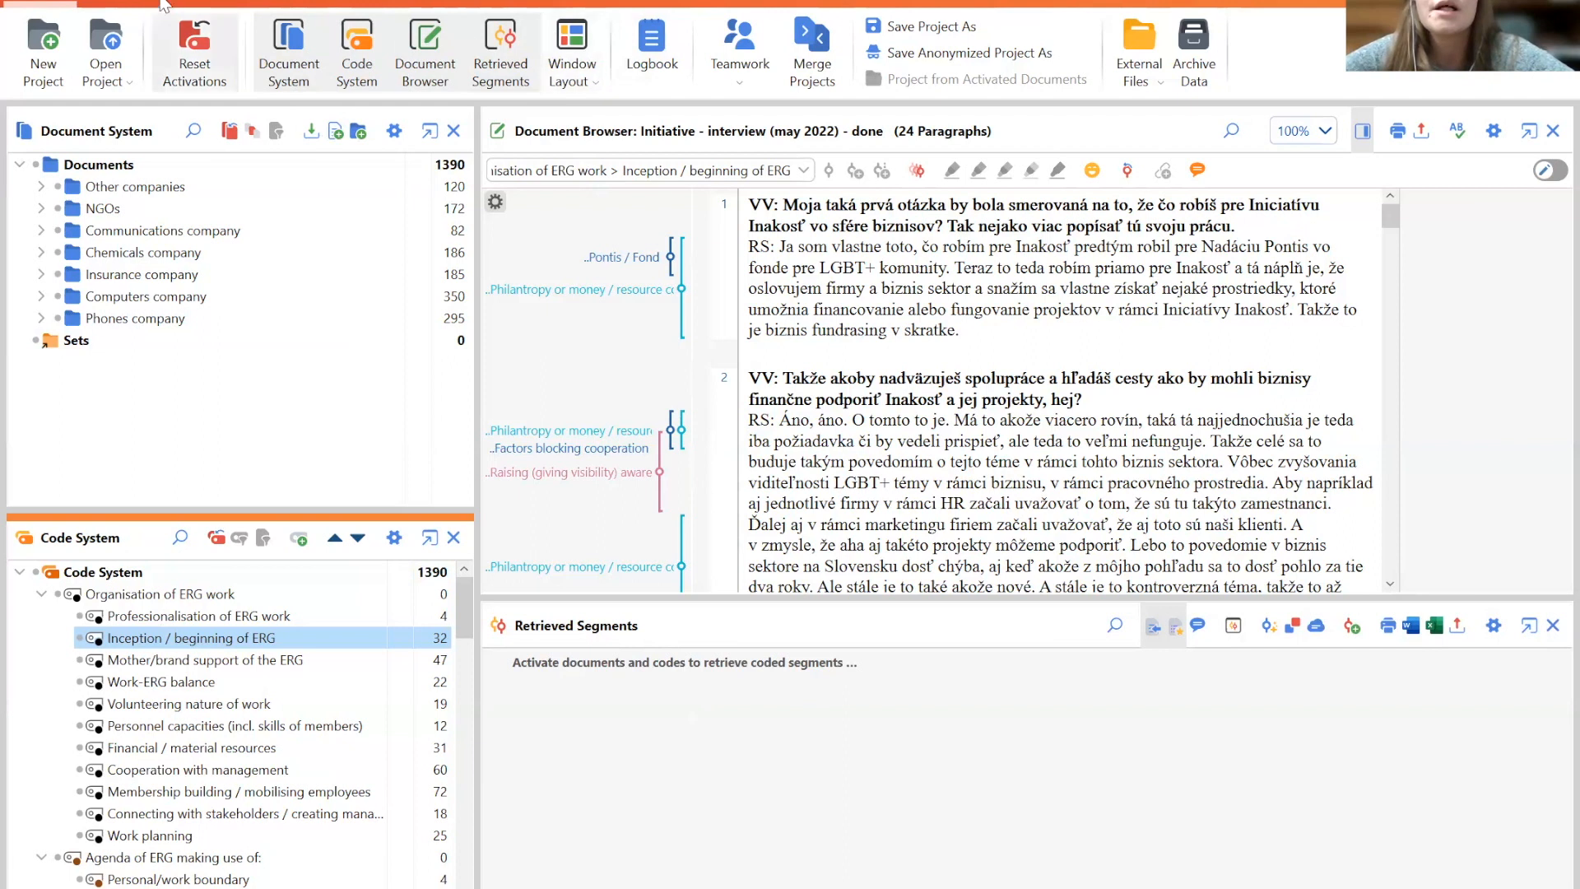
{"action": "left_click", "coordinate": [582, 41]}
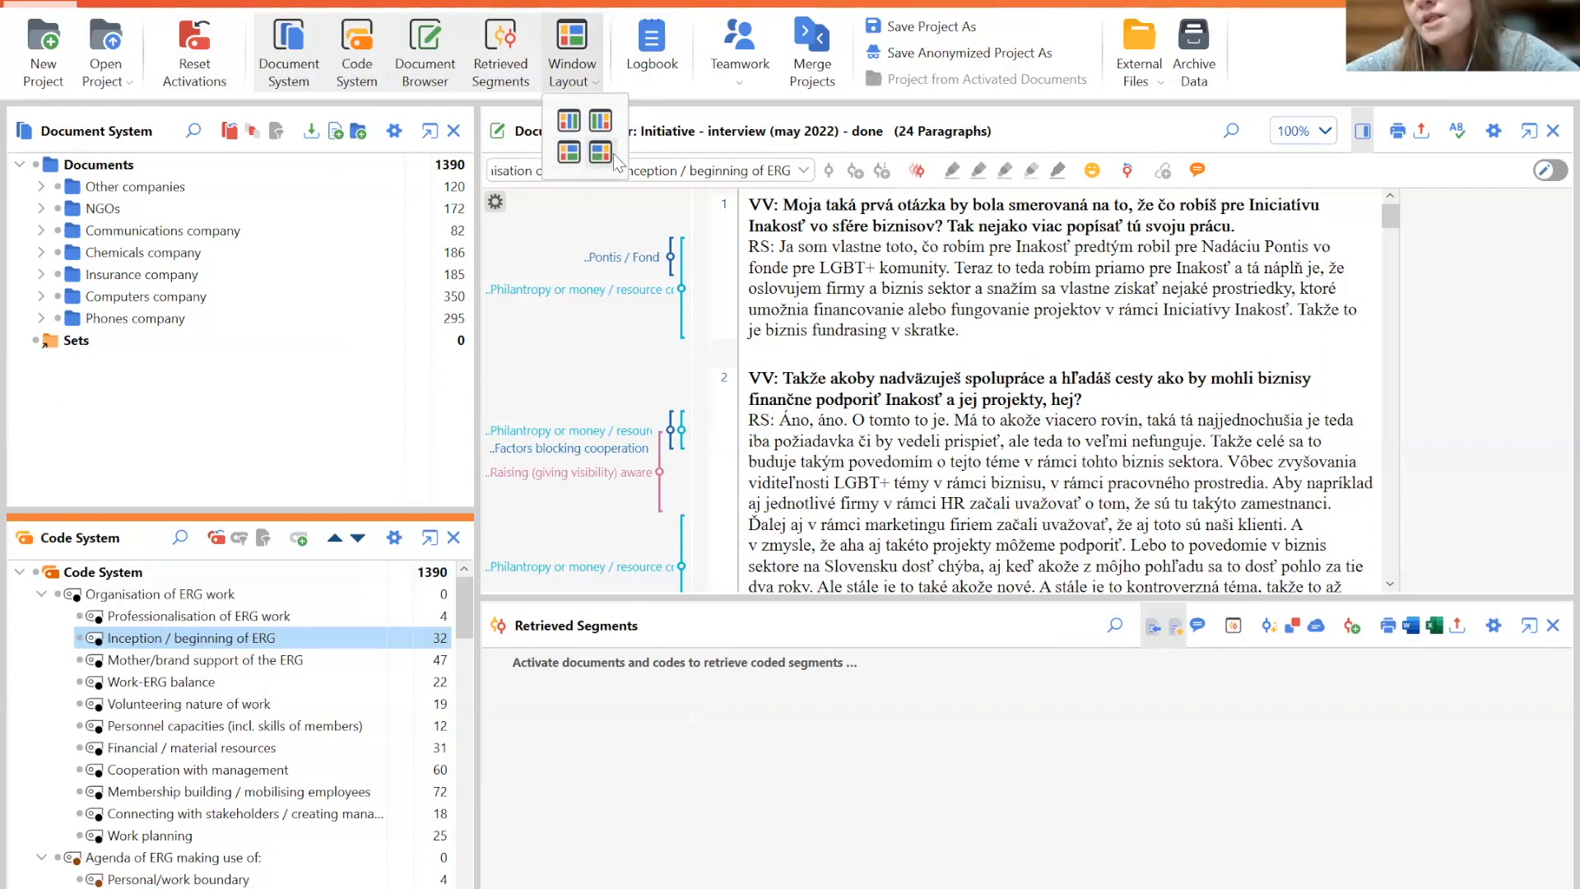
{"action": "left_click", "coordinate": [907, 379]}
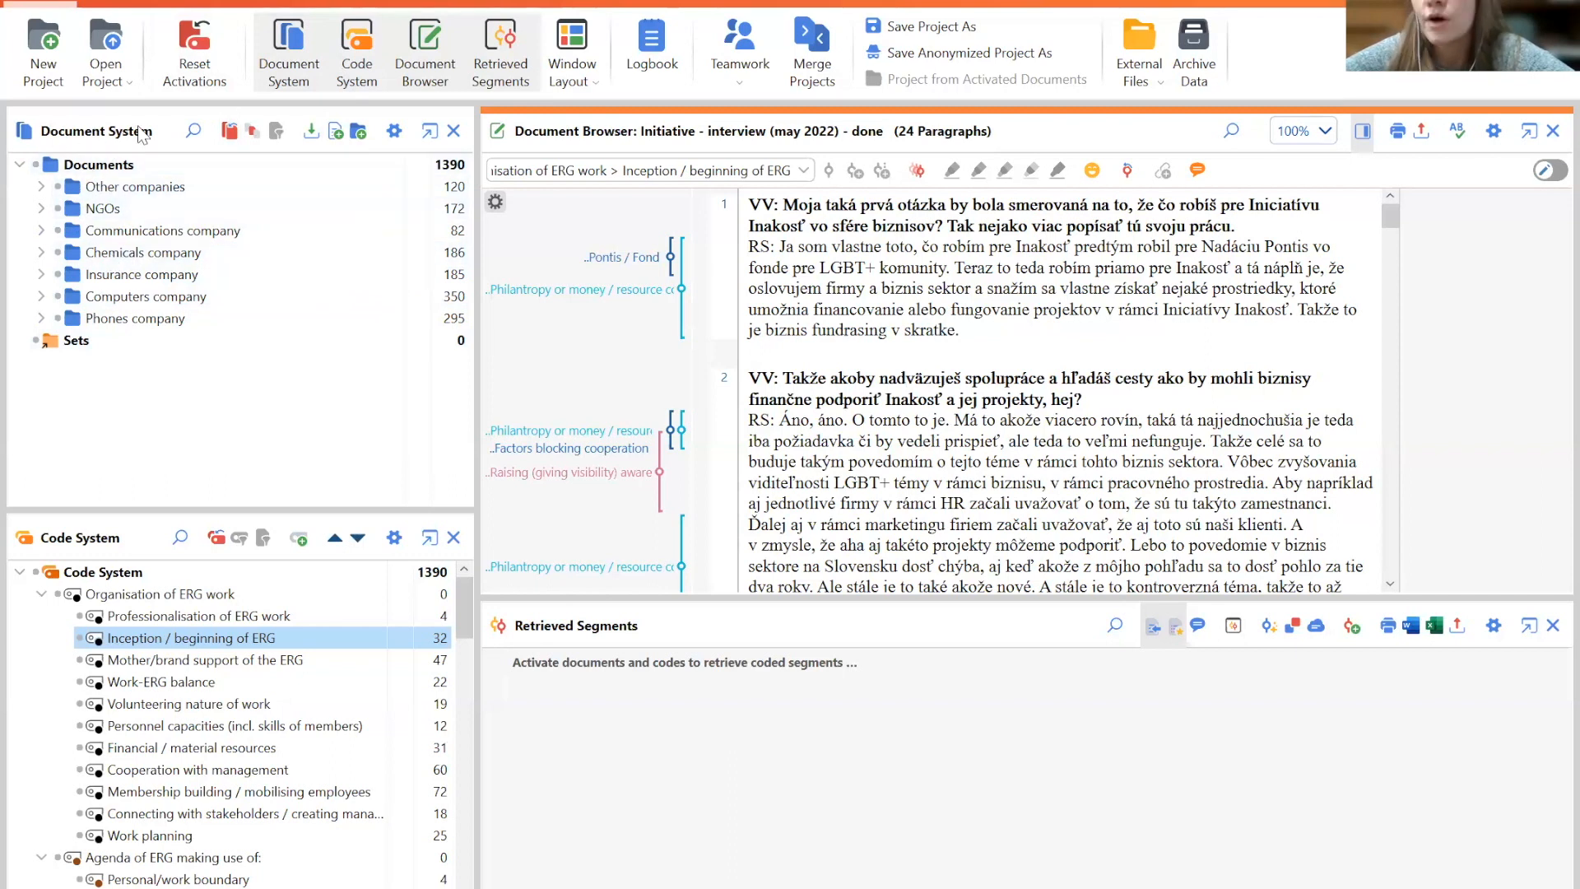
{"action": "left_click", "coordinate": [93, 167]}
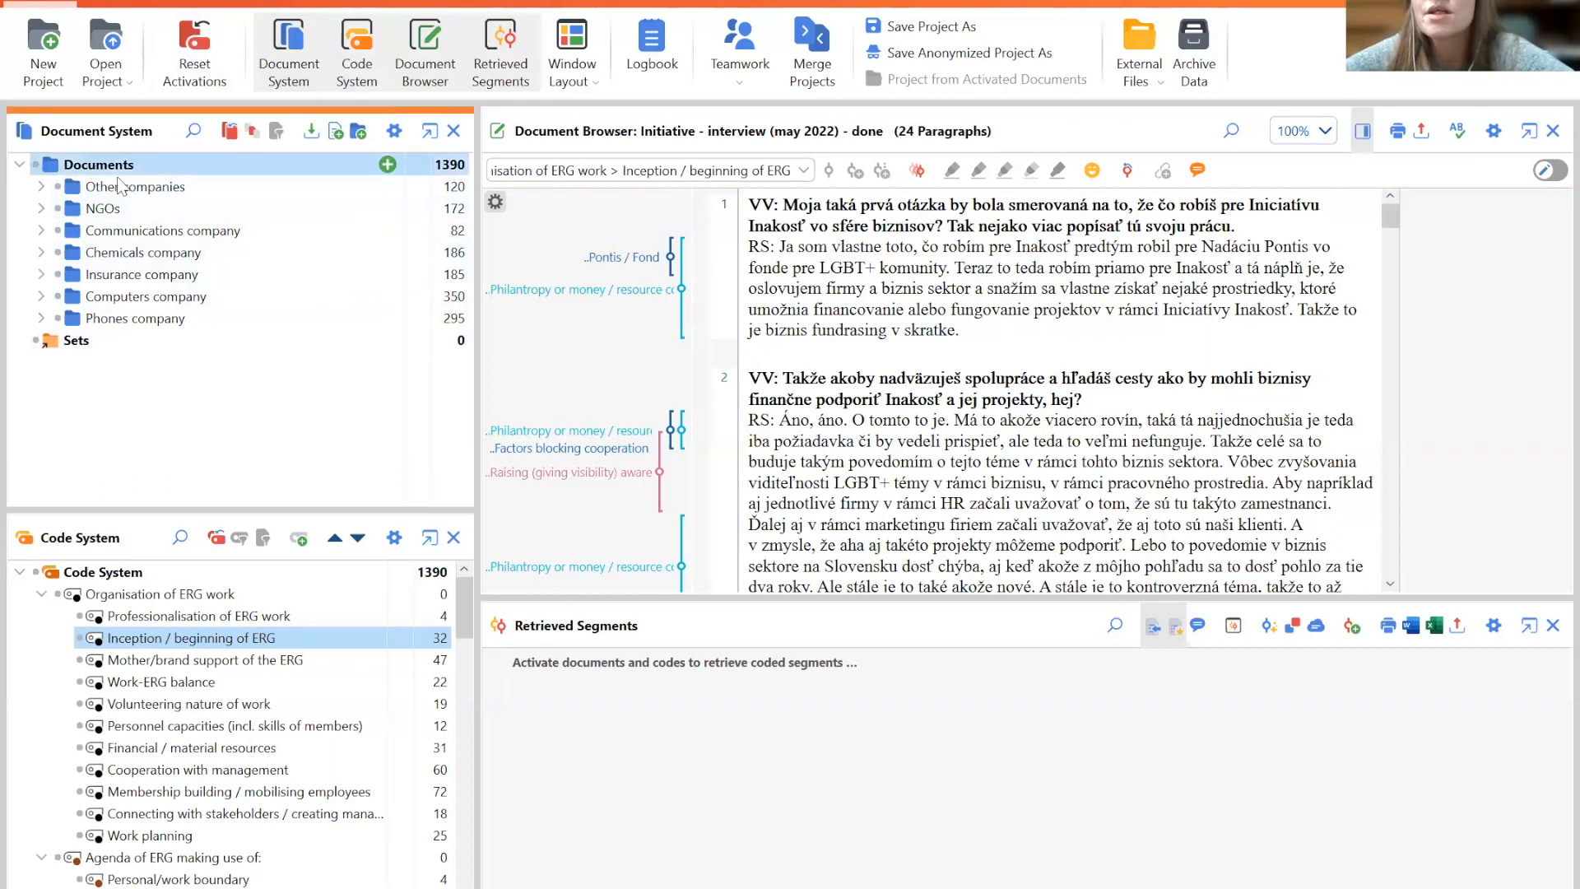
{"action": "left_click", "coordinate": [75, 543]}
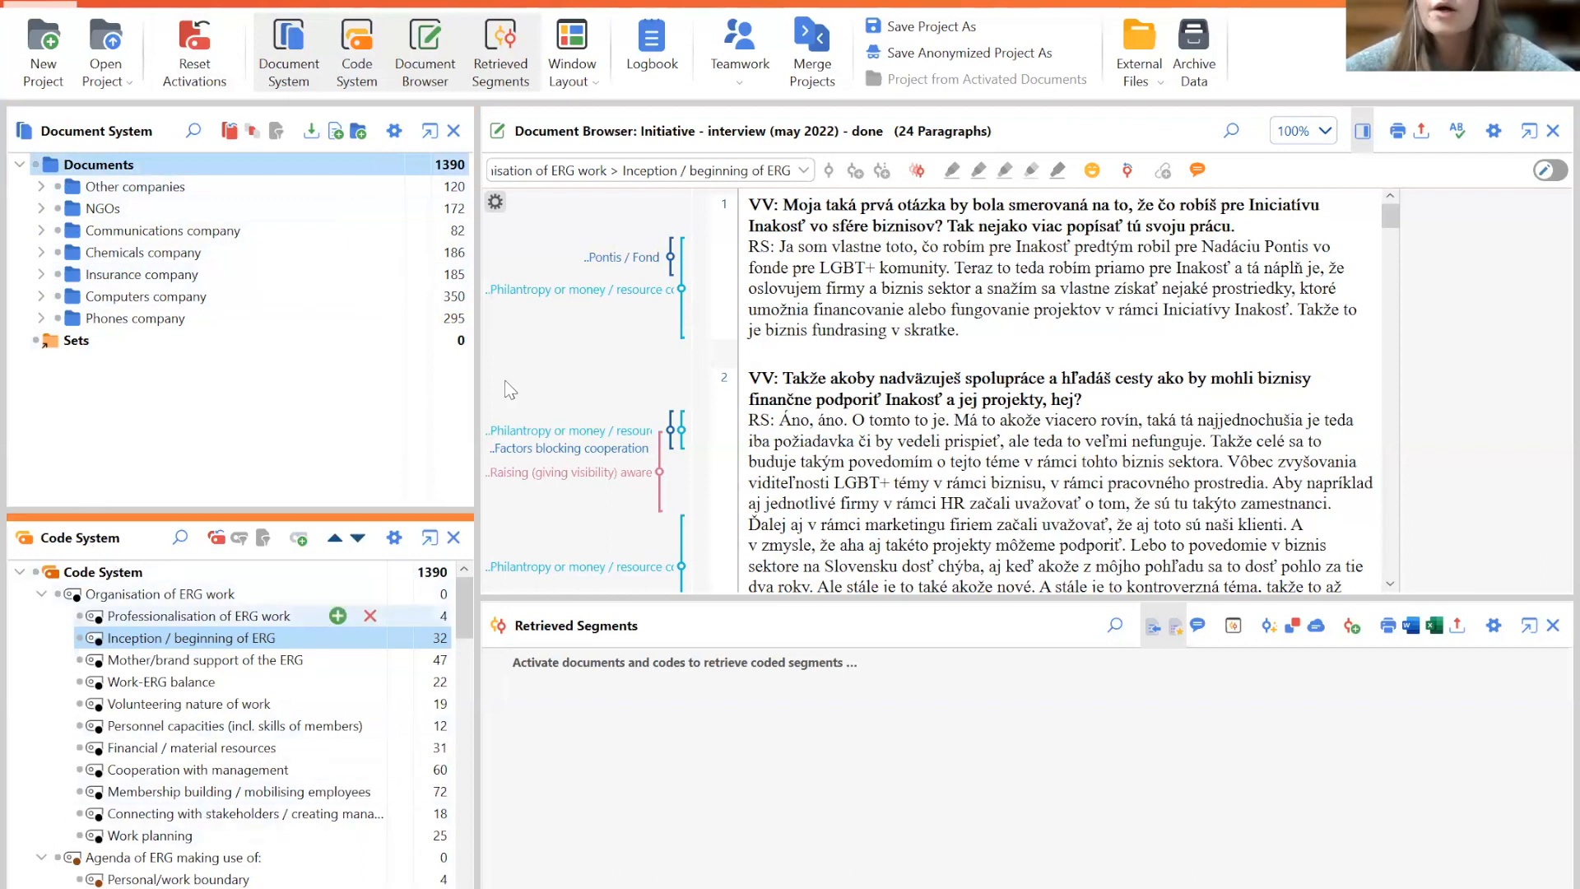
{"action": "left_click", "coordinate": [650, 139]}
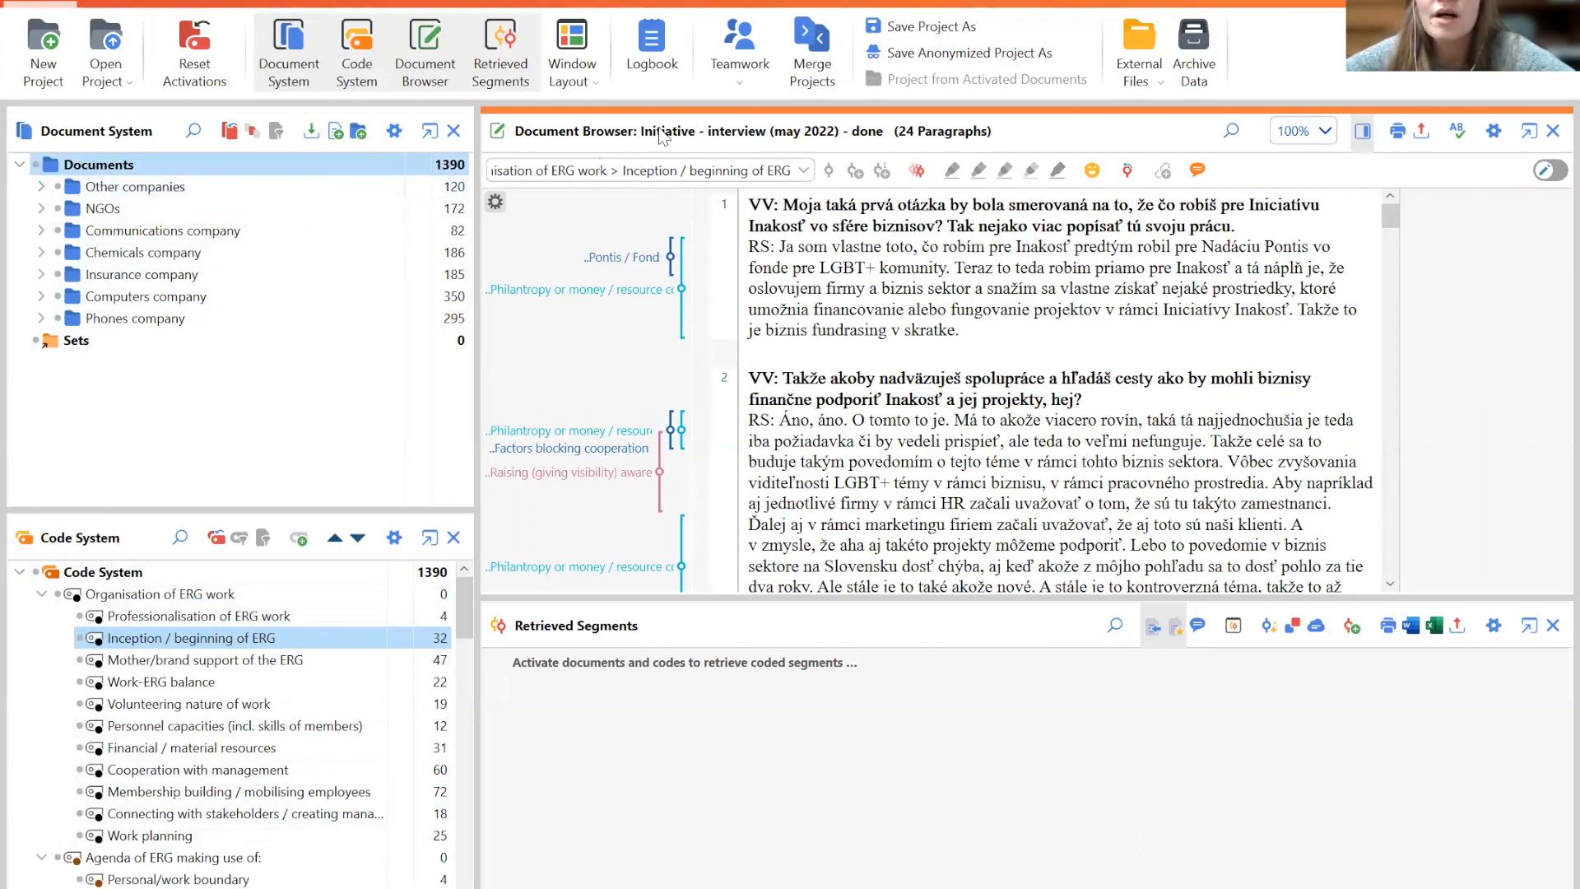
- Expand the NGOs document group, select the Initiative - interview (may 2022) - done document, and collapse the group
{"action": "left_click", "coordinate": [41, 209]}
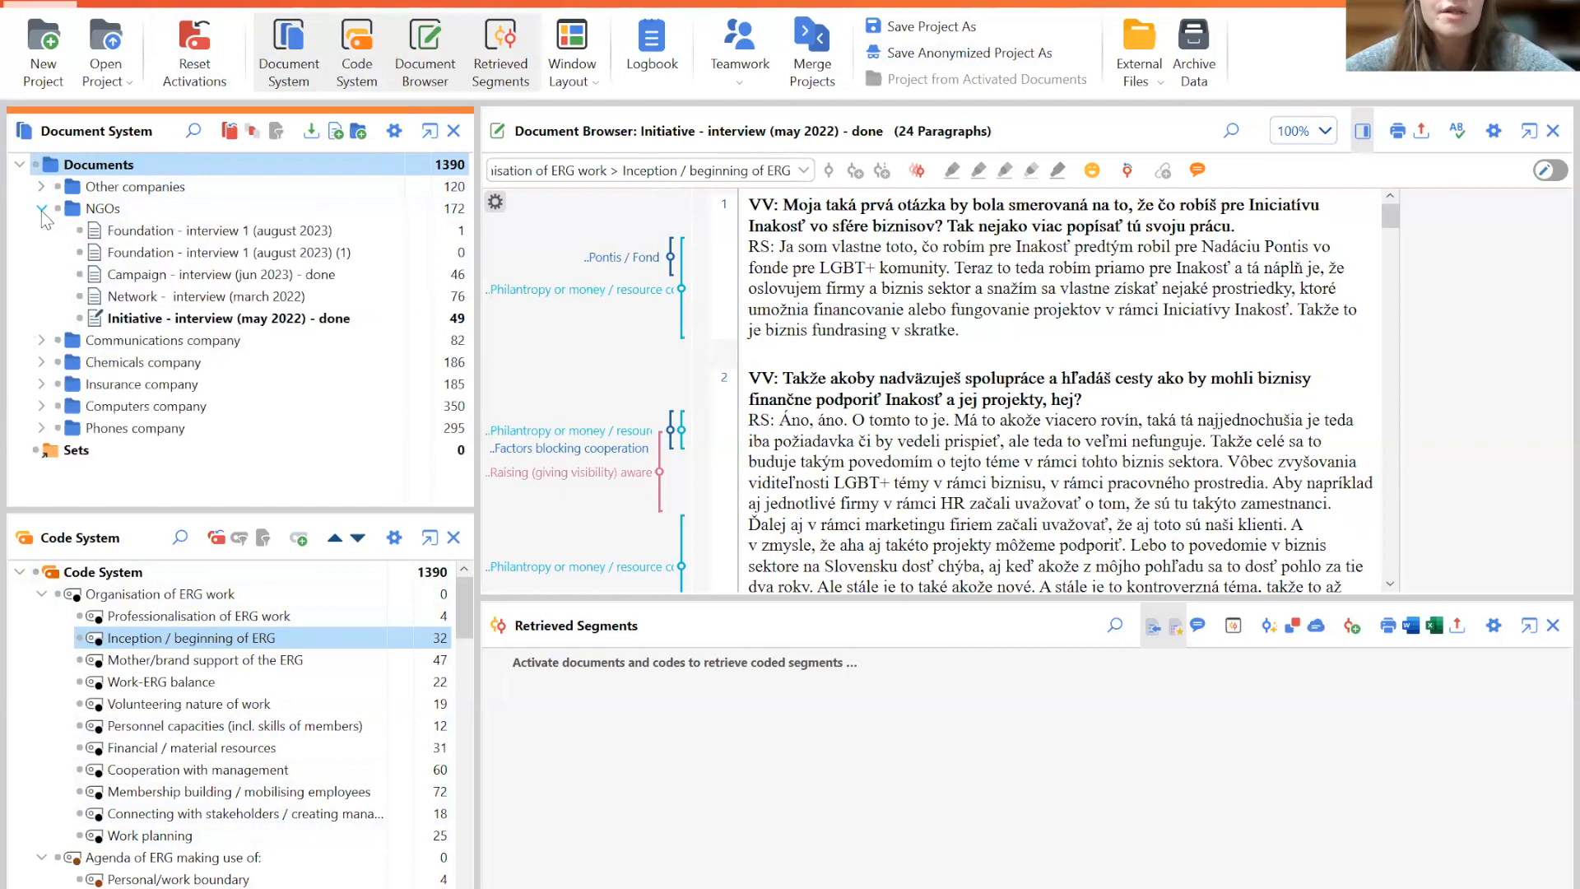
{"action": "left_click", "coordinate": [153, 321]}
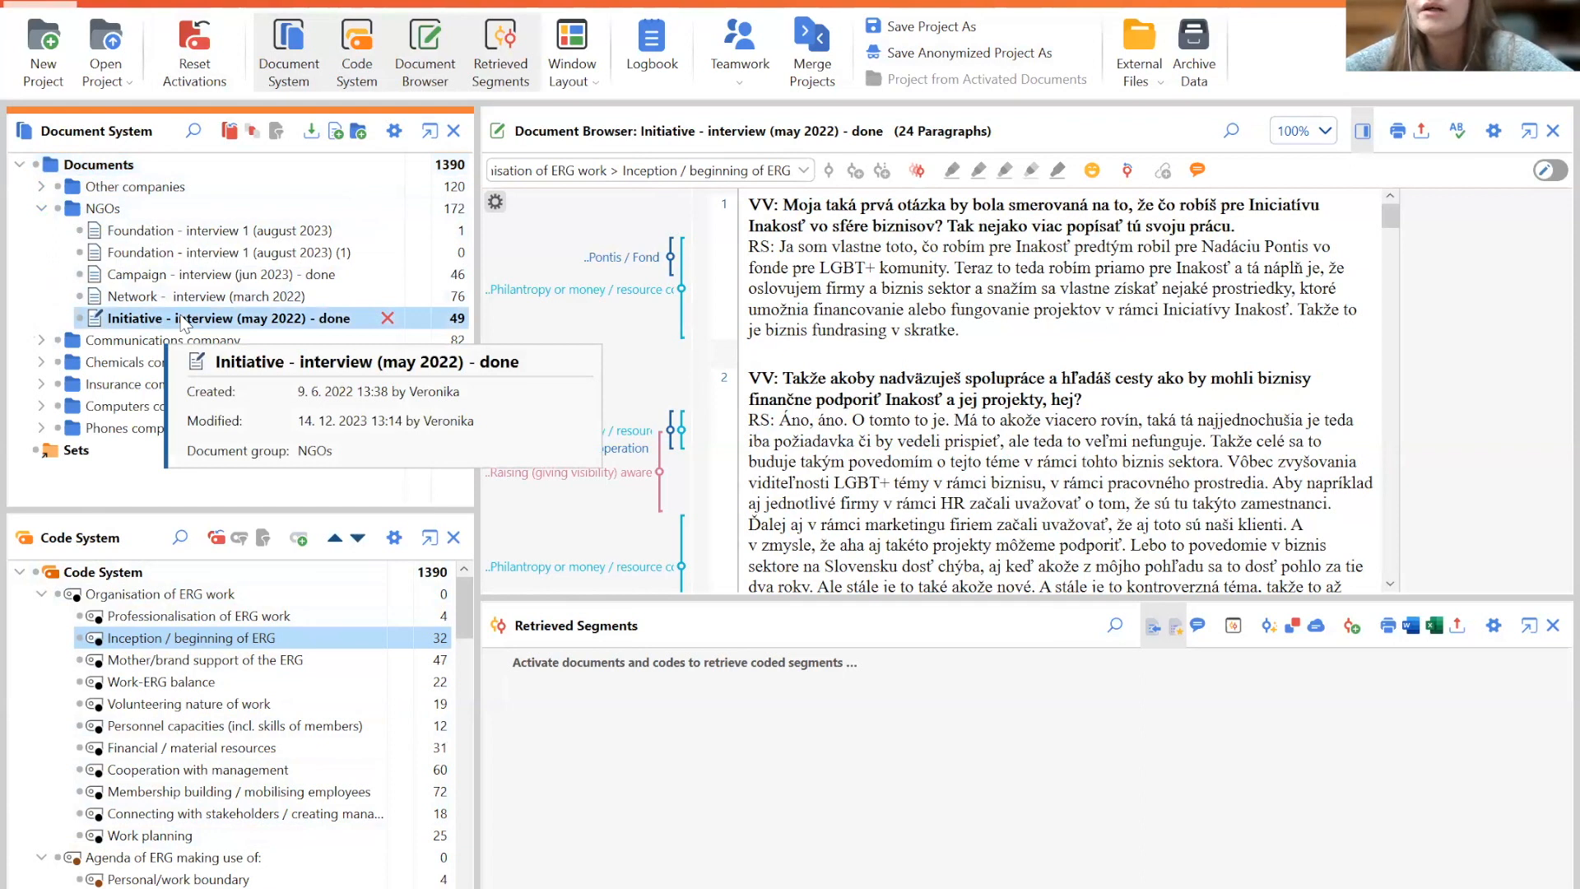
{"action": "left_click", "coordinate": [41, 209]}
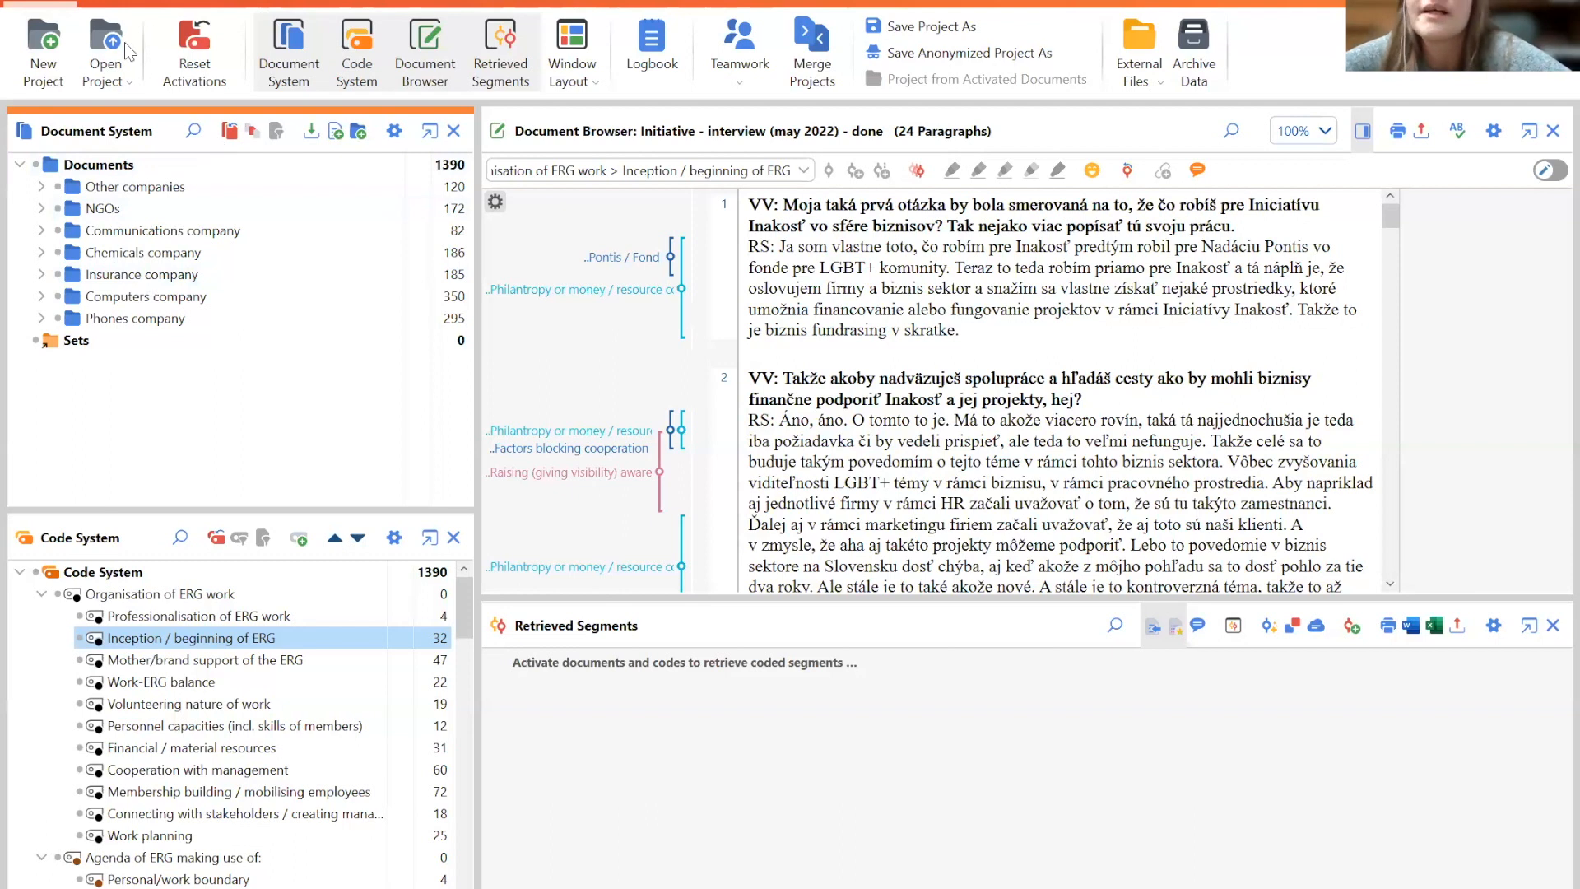
- Browse the import options for Transcripts and Focus Group Transcripts
{"action": "left_click", "coordinate": [113, 5]}
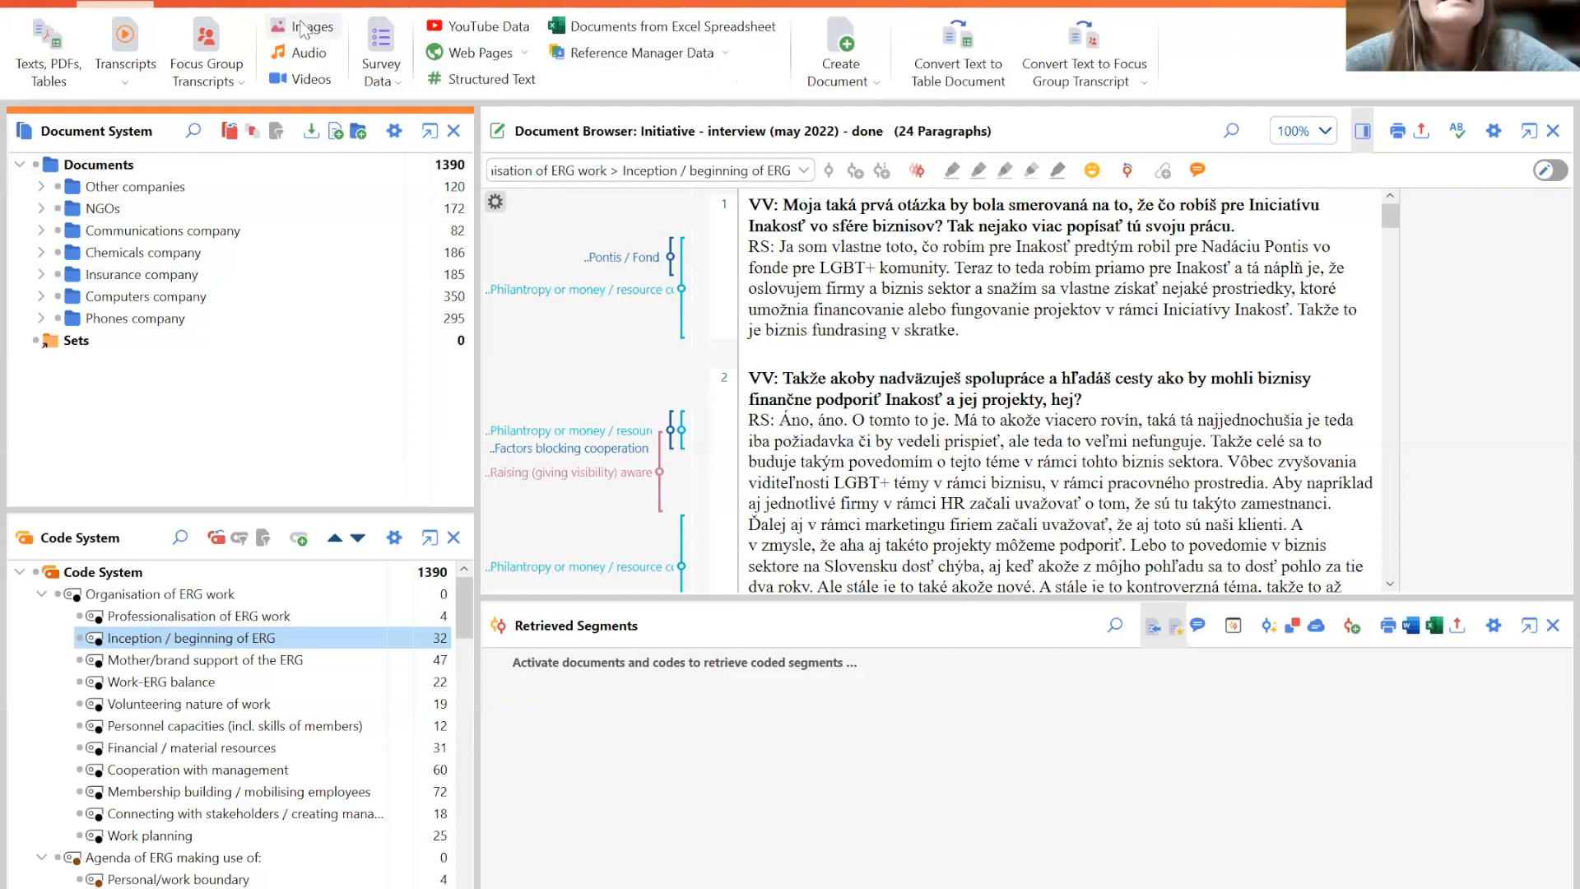
{"action": "left_click", "coordinate": [126, 85]}
{"action": "left_click", "coordinate": [211, 86]}
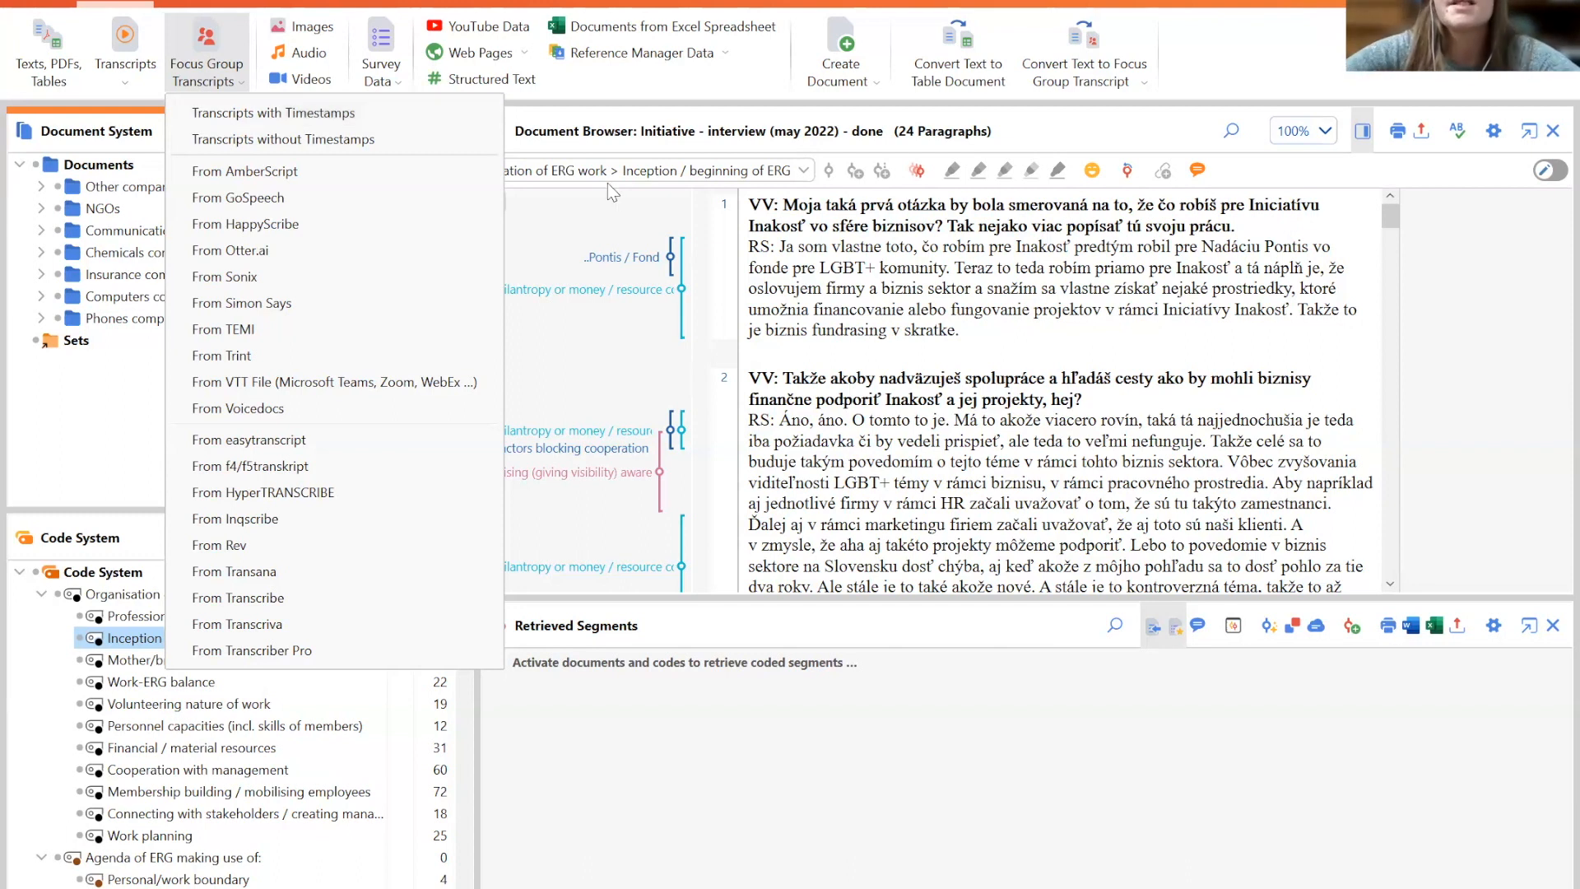
- Select the respondent's answer in paragraph 1 of the open interview, then clear the selection
{"action": "left_click", "coordinate": [748, 246]}
{"action": "left_click_drag", "start_coordinate": [749, 245], "coordinate": [779, 247]}
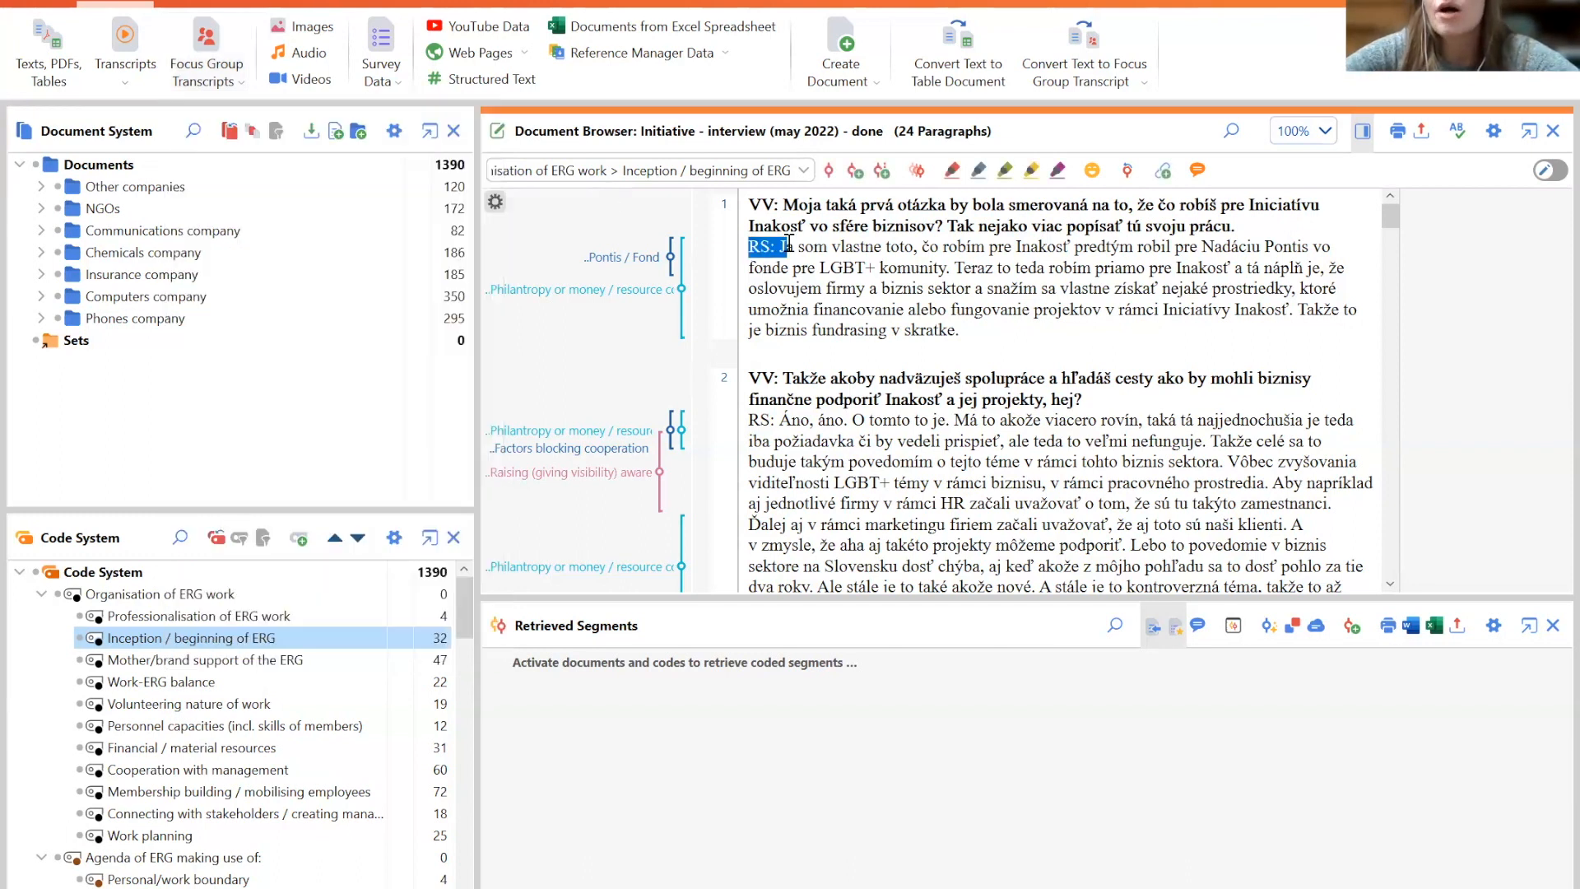
{"action": "left_click_drag", "start_coordinate": [977, 330], "coordinate": [738, 239]}
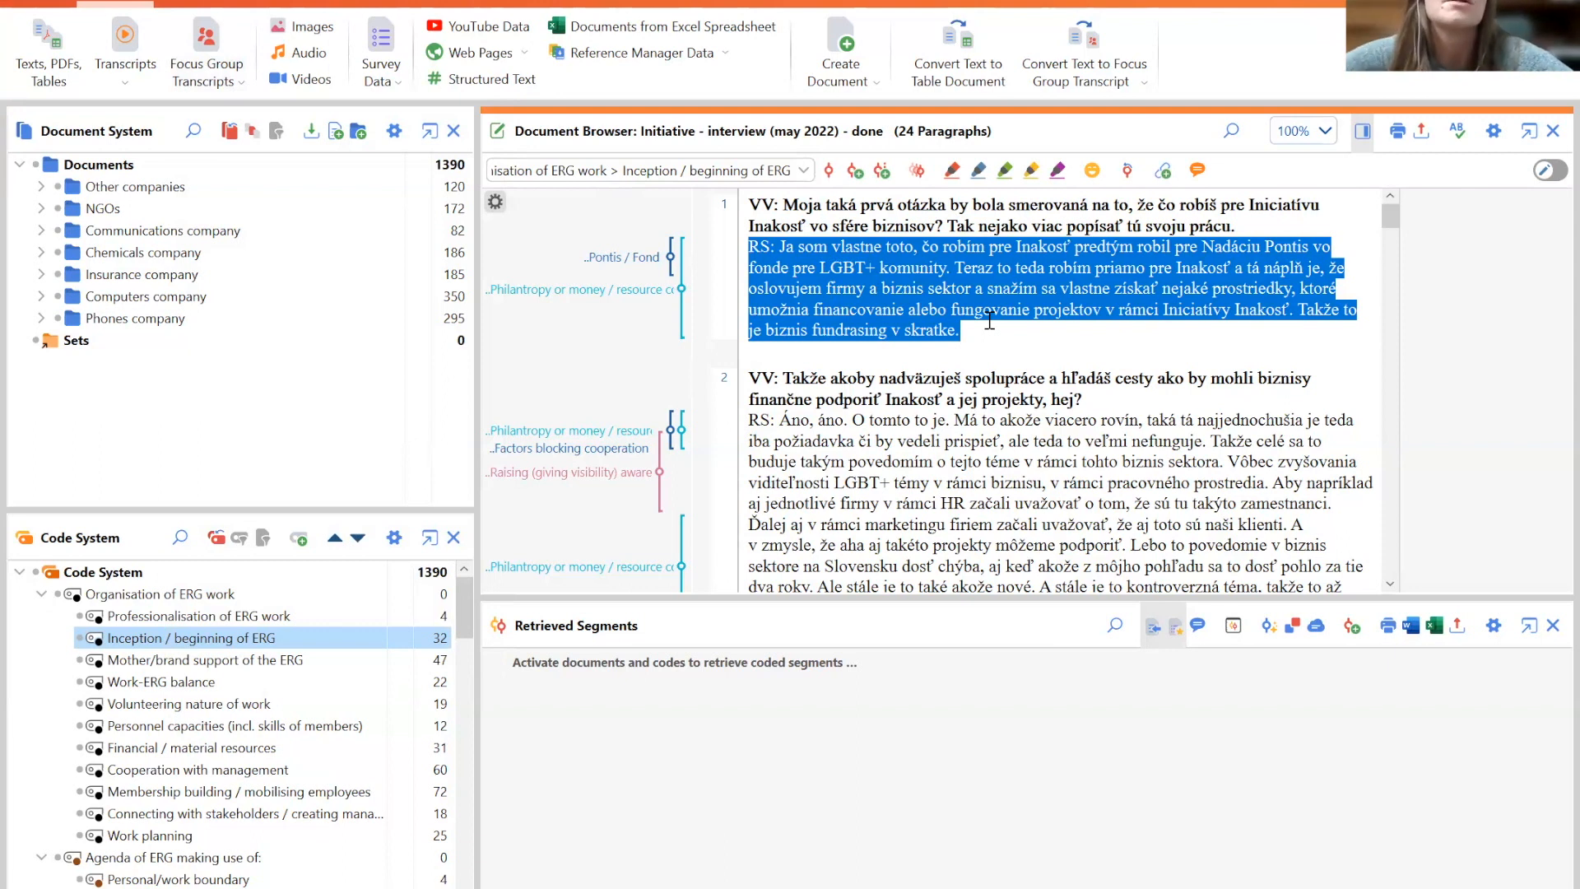
{"action": "left_click", "coordinate": [1012, 364]}
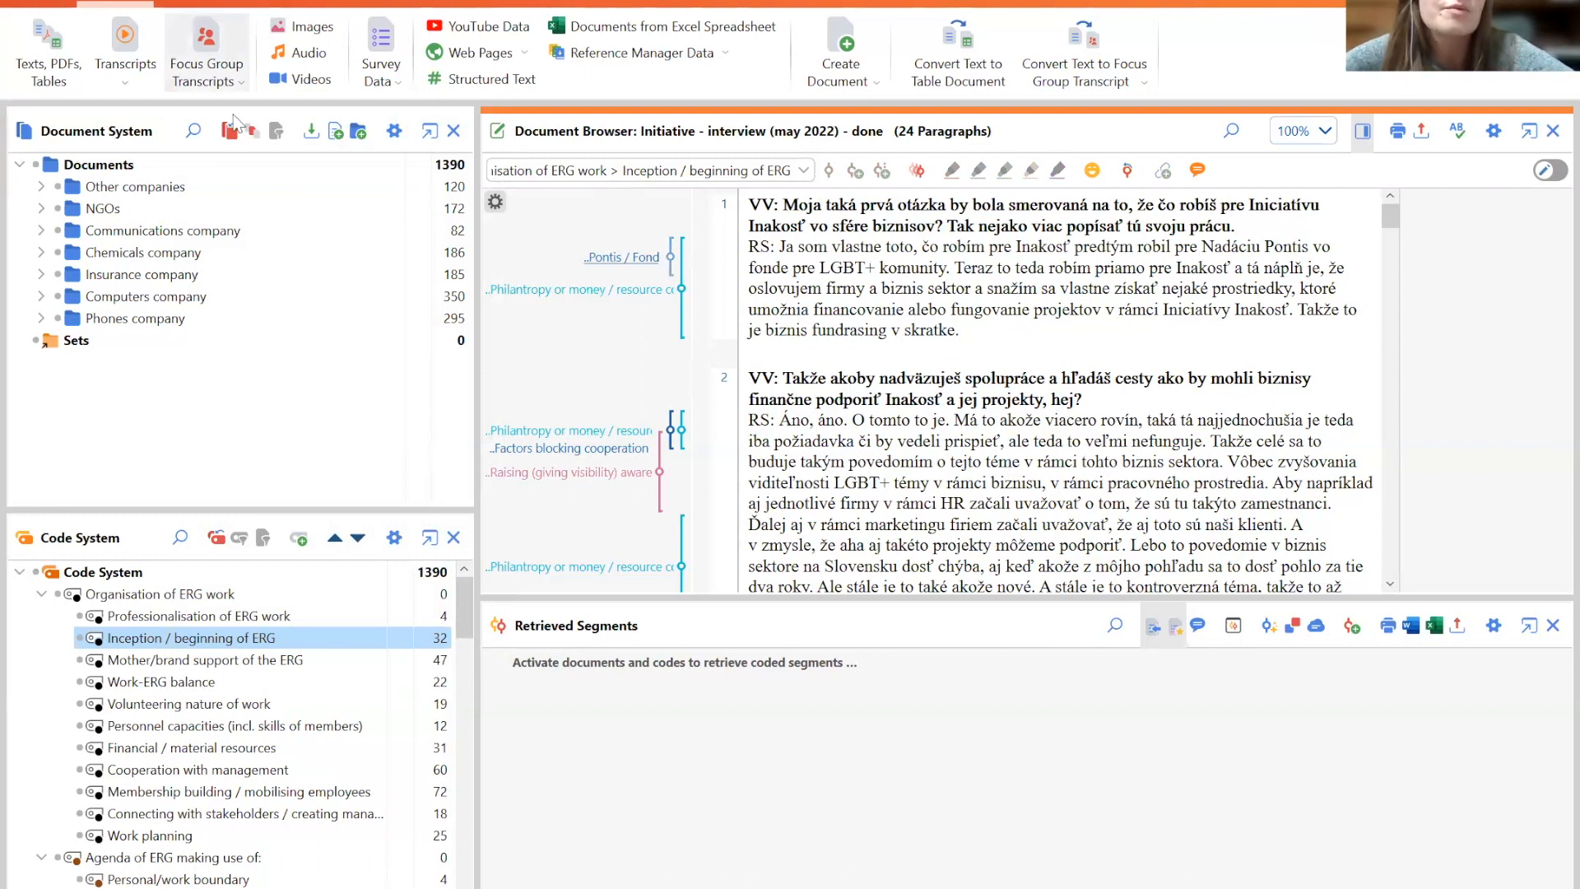
{"action": "left_click", "coordinate": [134, 71]}
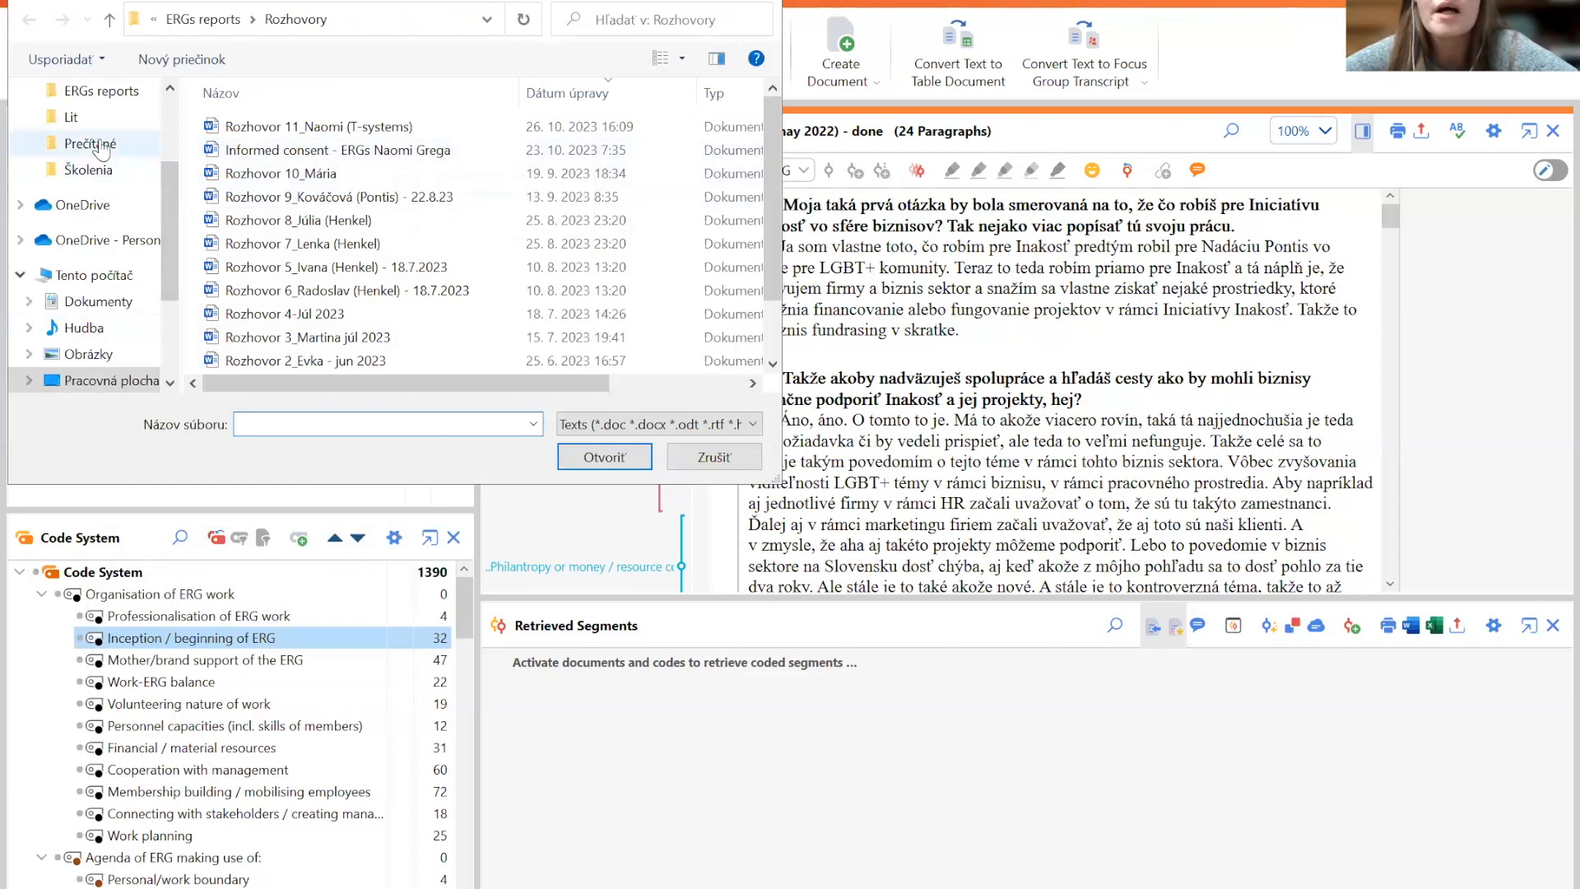
{"action": "left_click", "coordinate": [93, 171]}
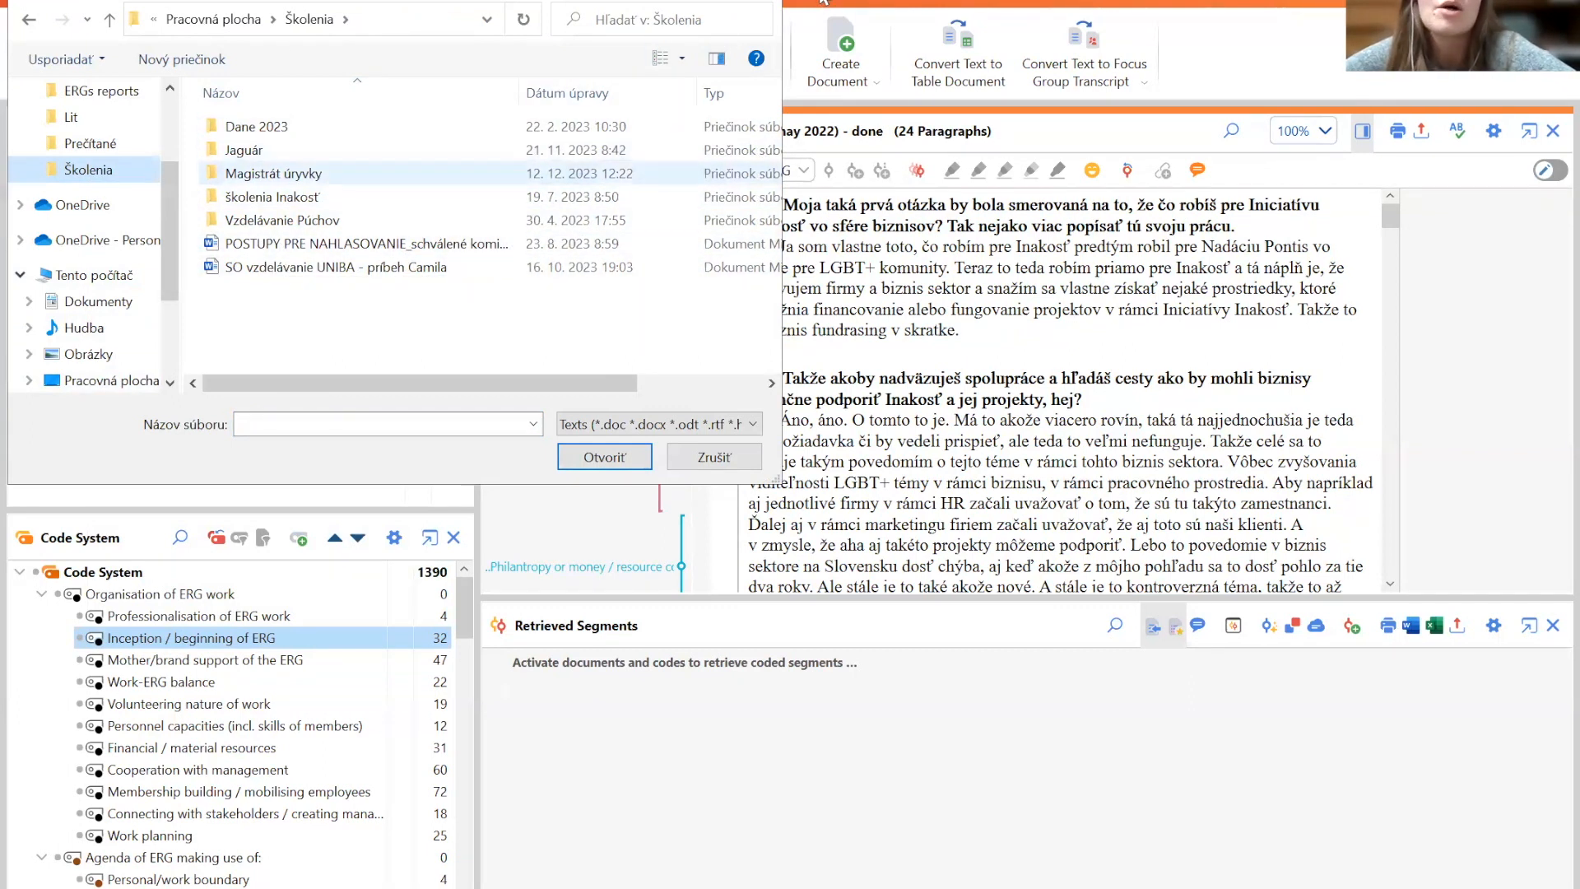
{"action": "left_click", "coordinate": [848, 162]}
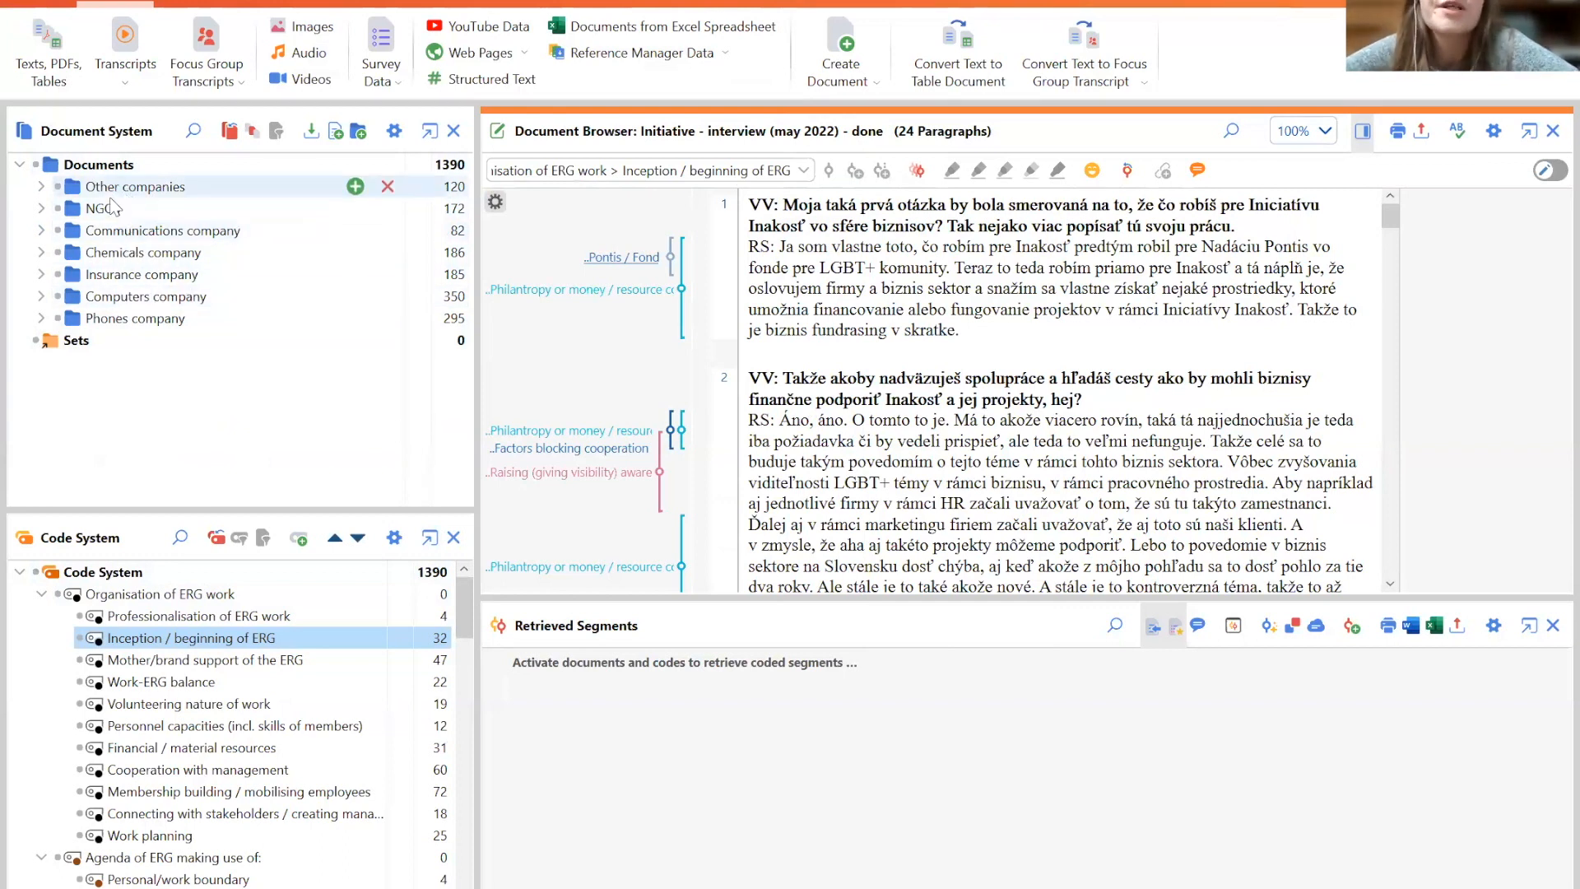
- Delete the Foundation - interview 1 (august 2023) (1) document from the NGOs group
{"action": "left_click", "coordinate": [41, 209]}
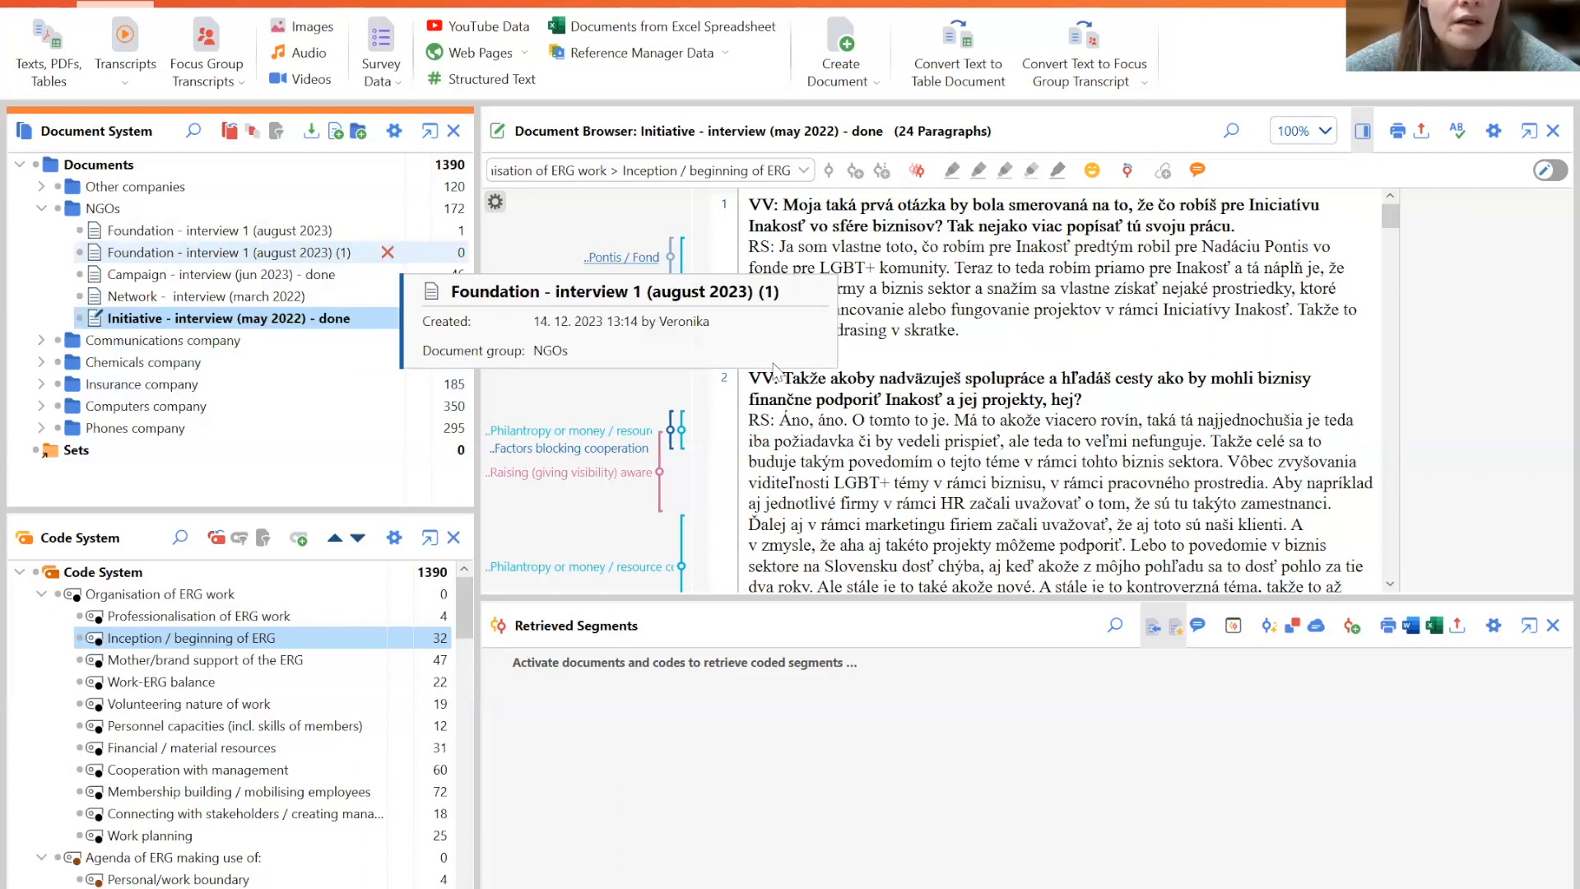
{"action": "left_click", "coordinate": [389, 251]}
{"action": "left_click", "coordinate": [737, 581]}
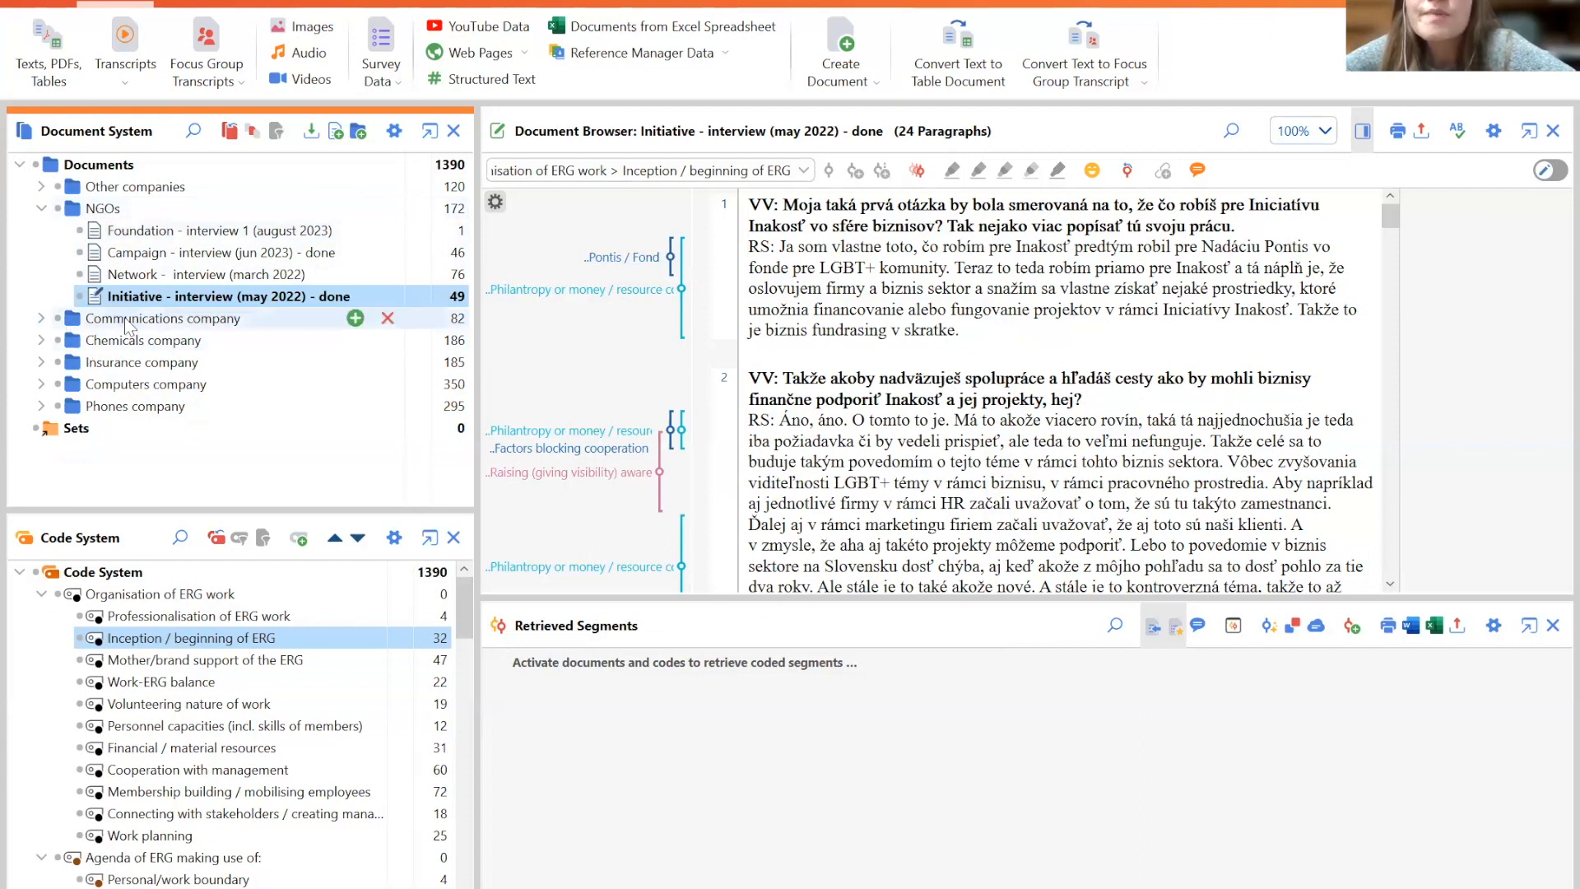
- Review the interview documents in the Communications company and Chemicals company groups
{"action": "left_click", "coordinate": [41, 317]}
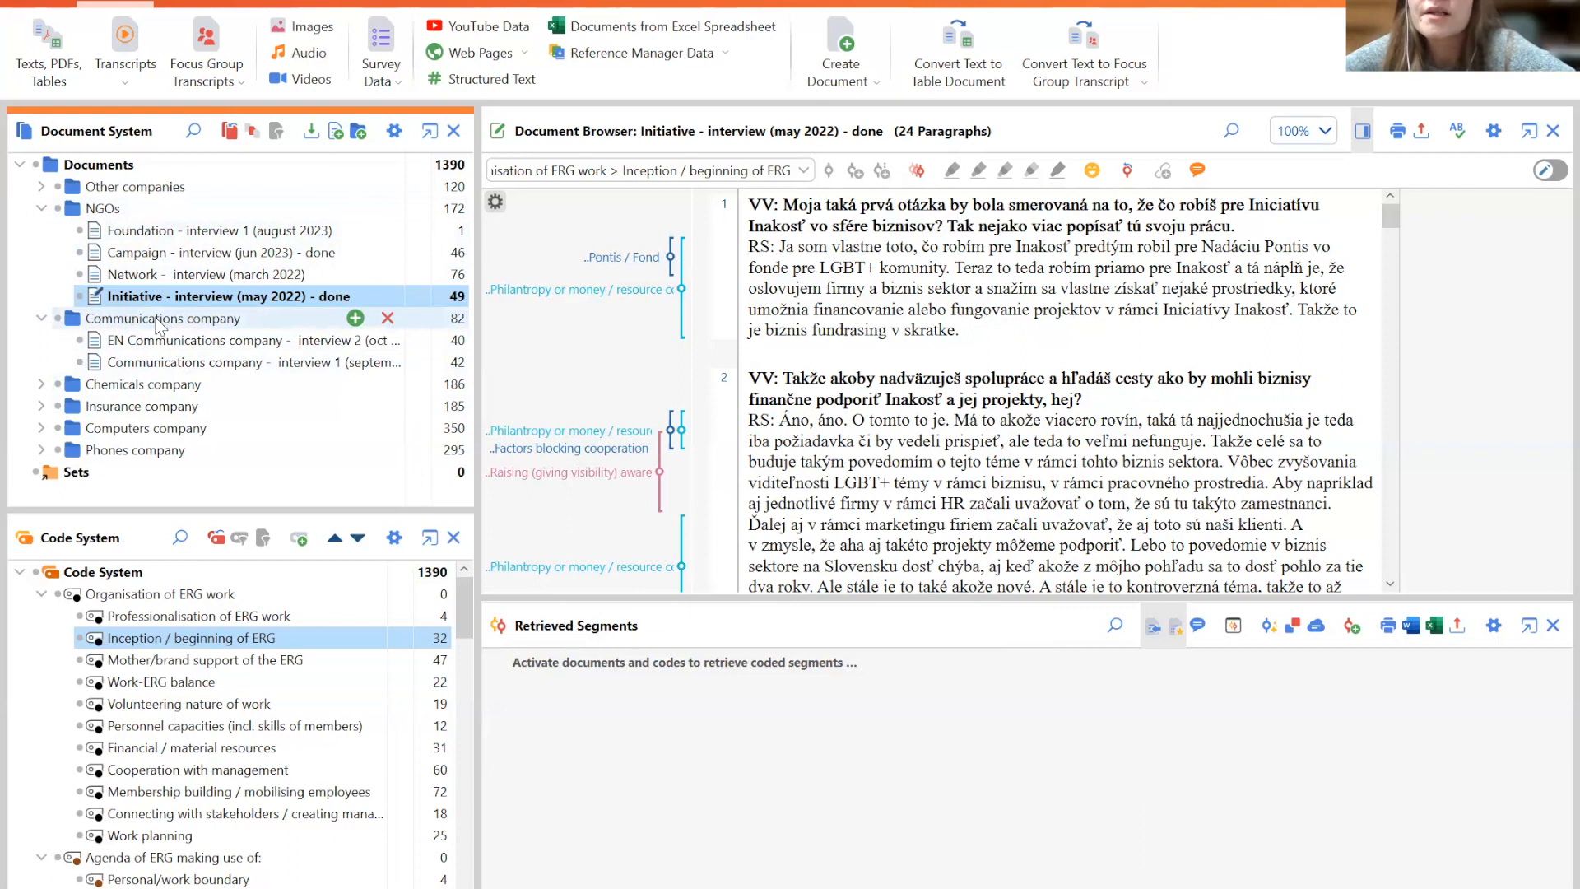
{"action": "left_click", "coordinate": [41, 385]}
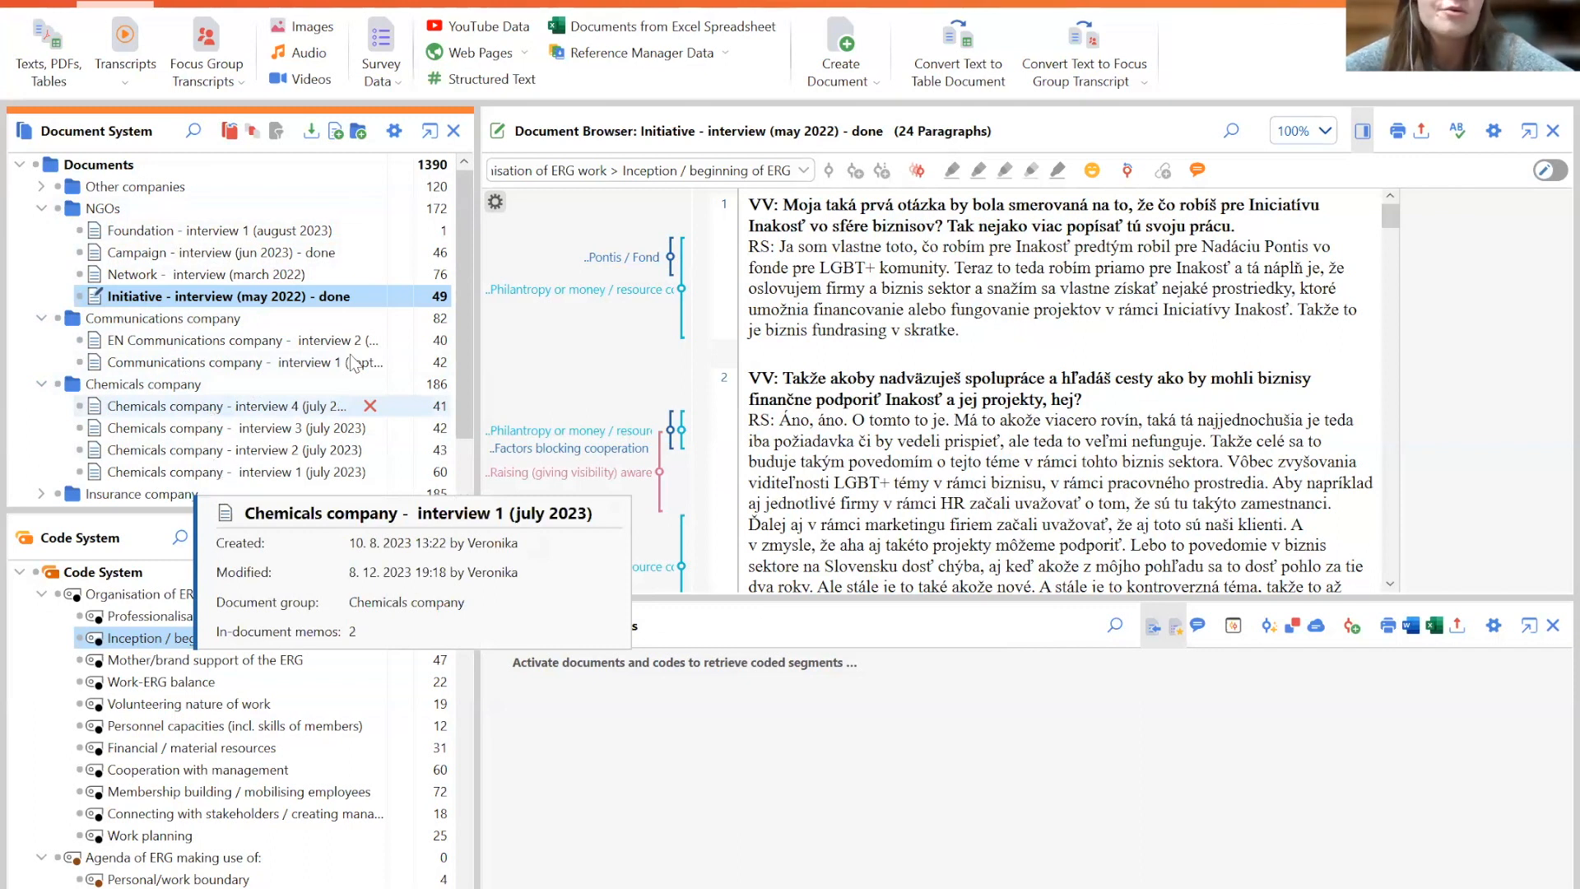
{"action": "left_click_drag", "start_coordinate": [474, 384], "coordinate": [471, 310]}
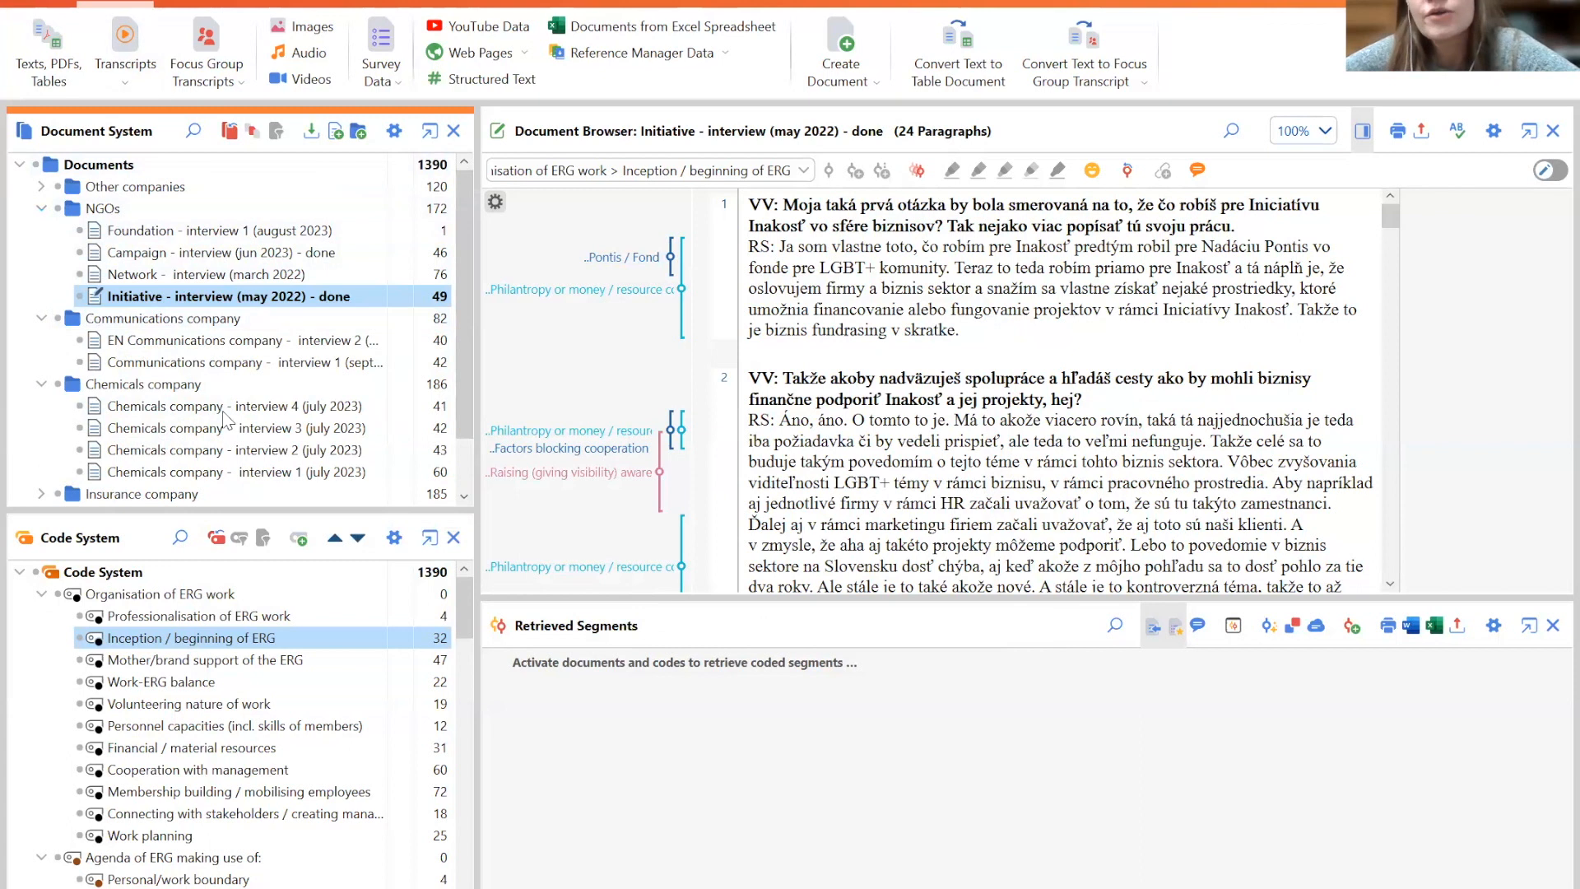
{"action": "left_click", "coordinate": [42, 208]}
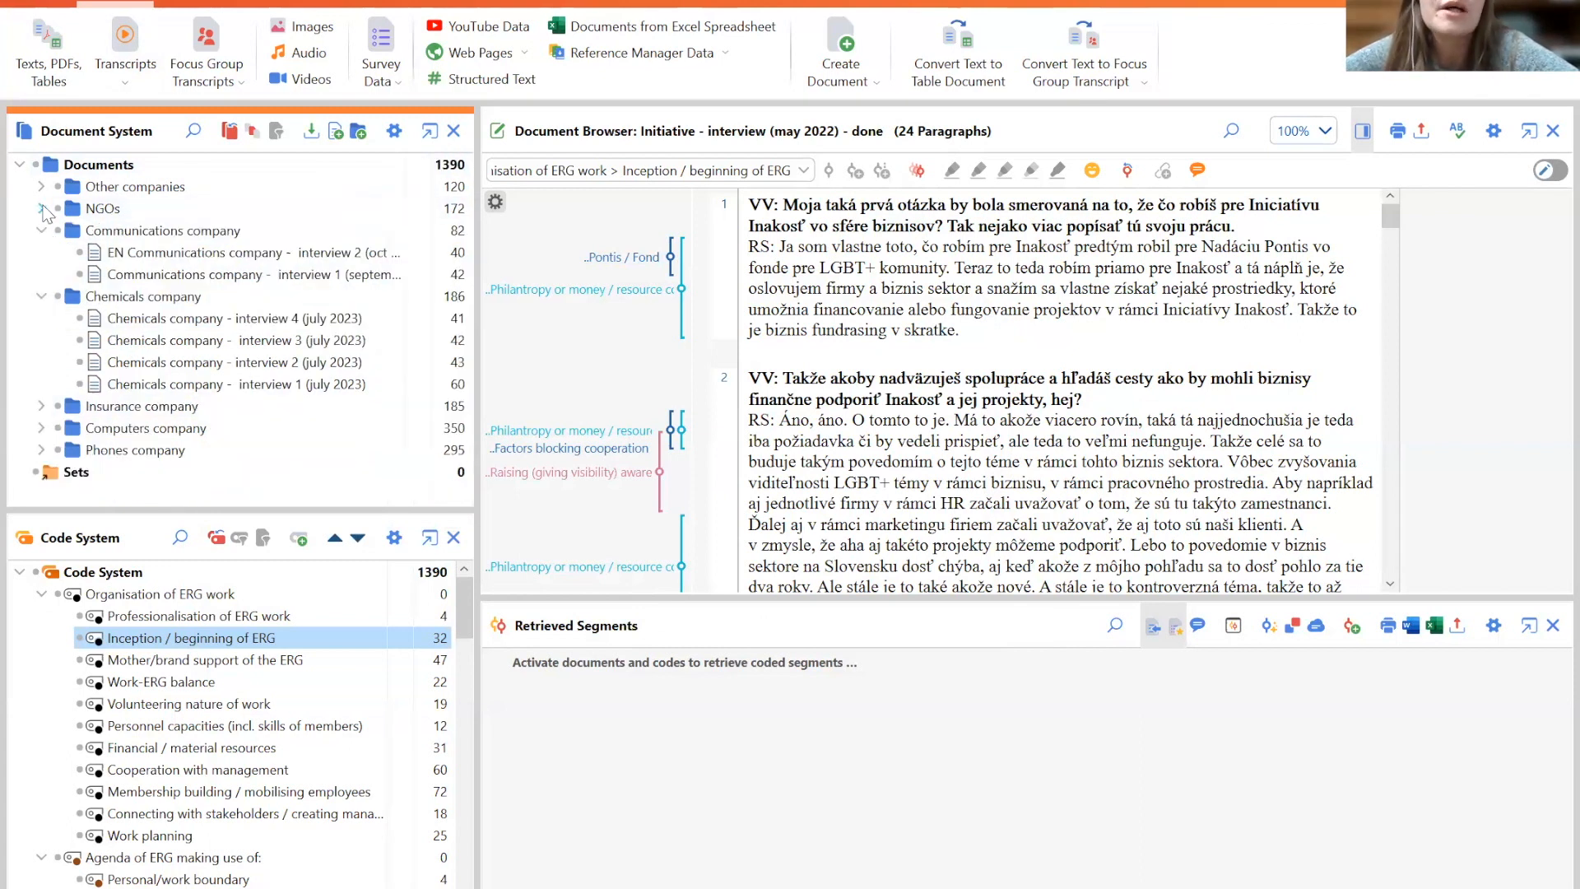
{"action": "left_click", "coordinate": [41, 230]}
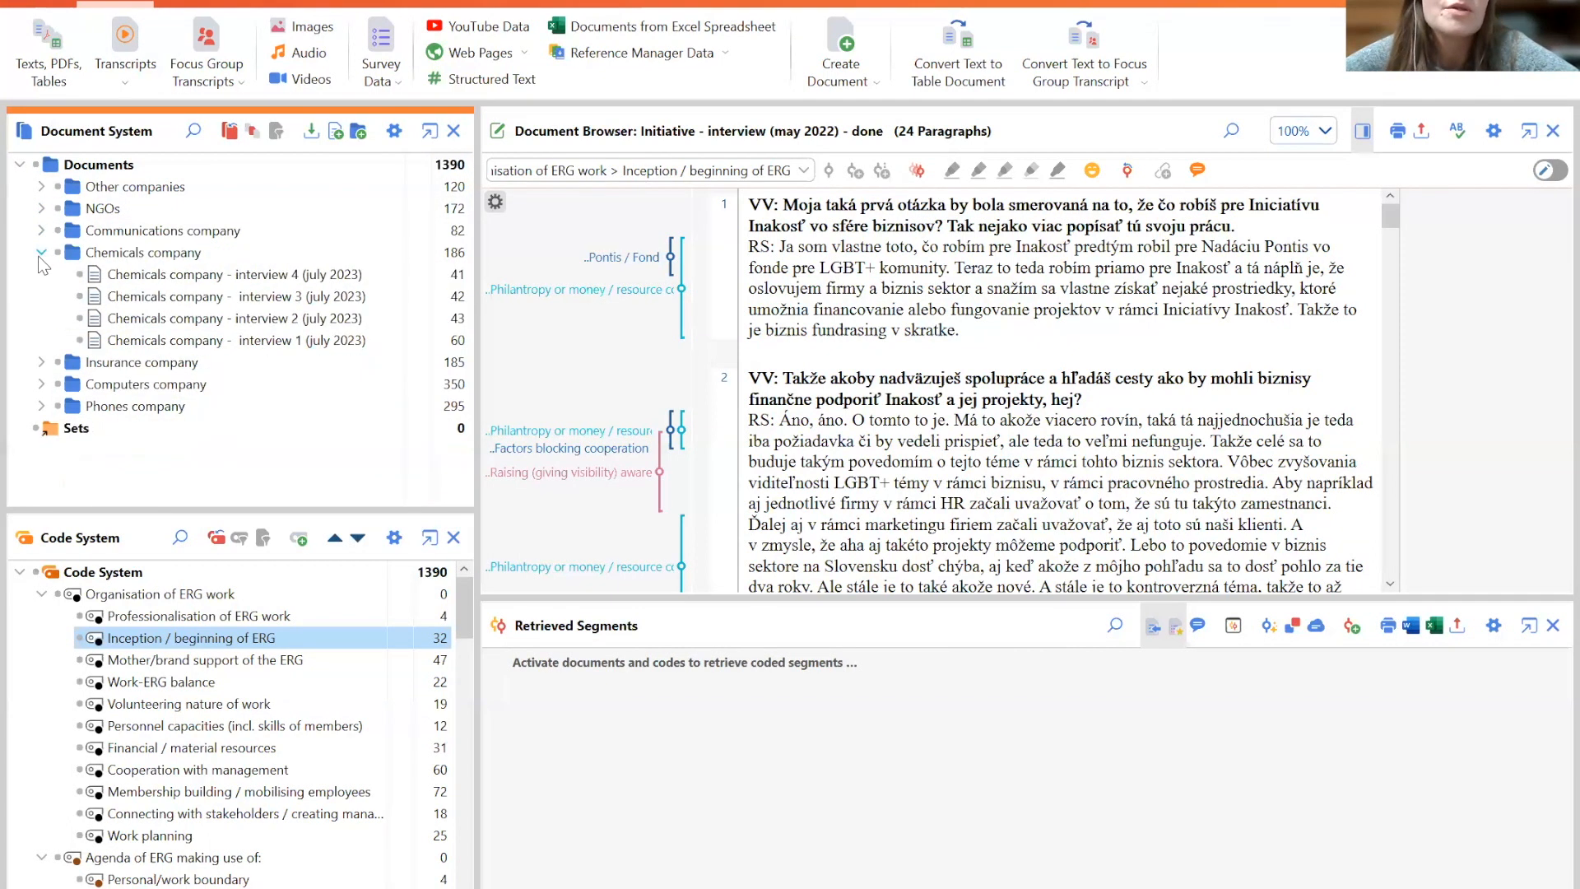
{"action": "left_click", "coordinate": [41, 253]}
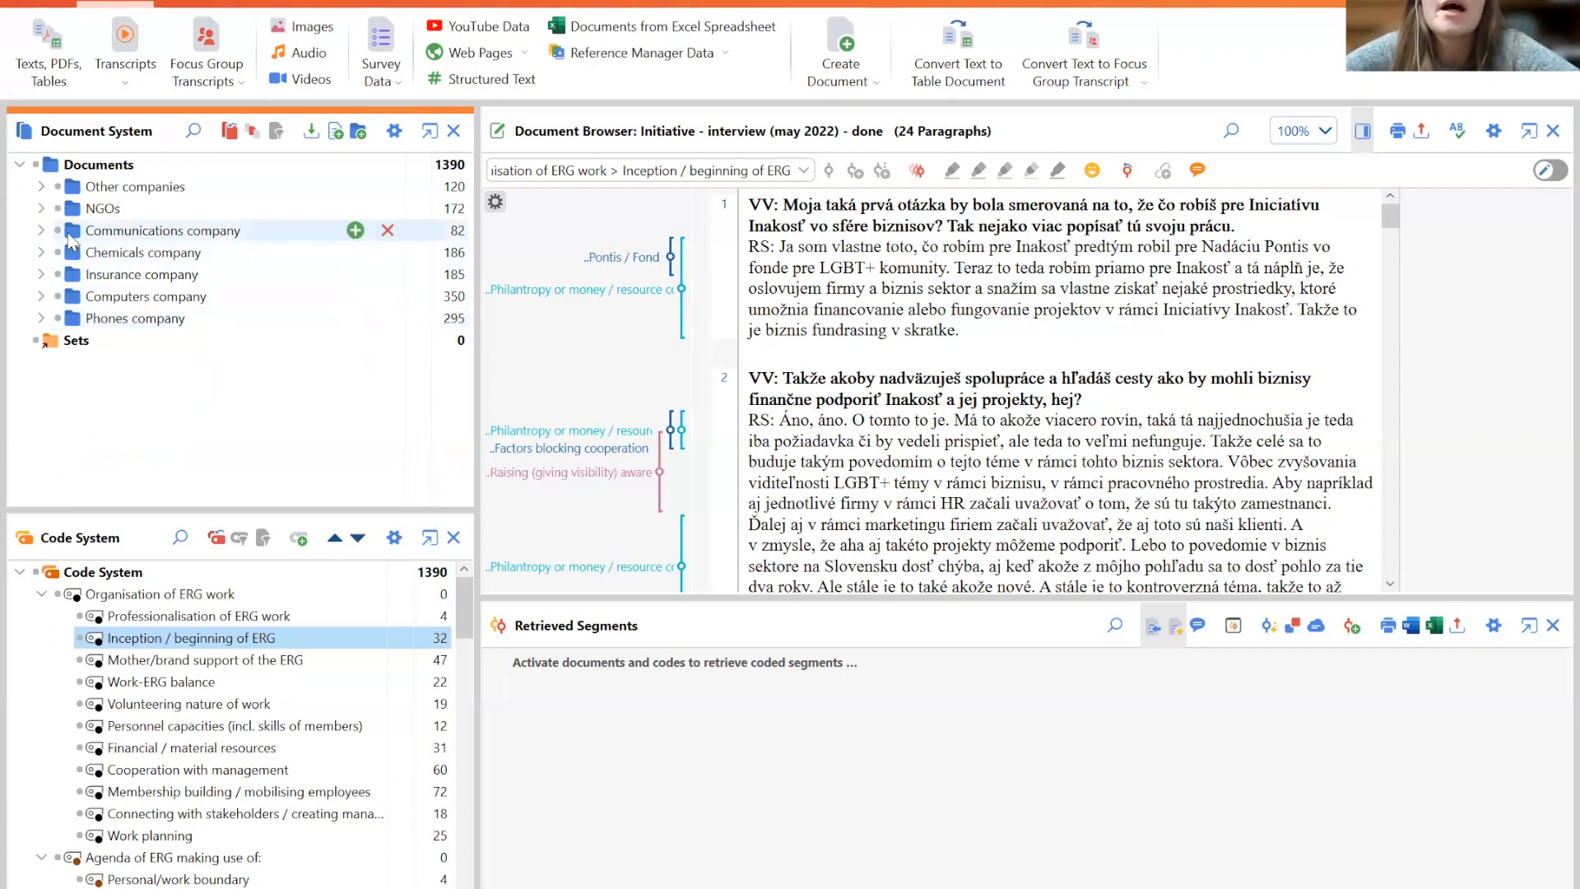
{"action": "left_click", "coordinate": [41, 230]}
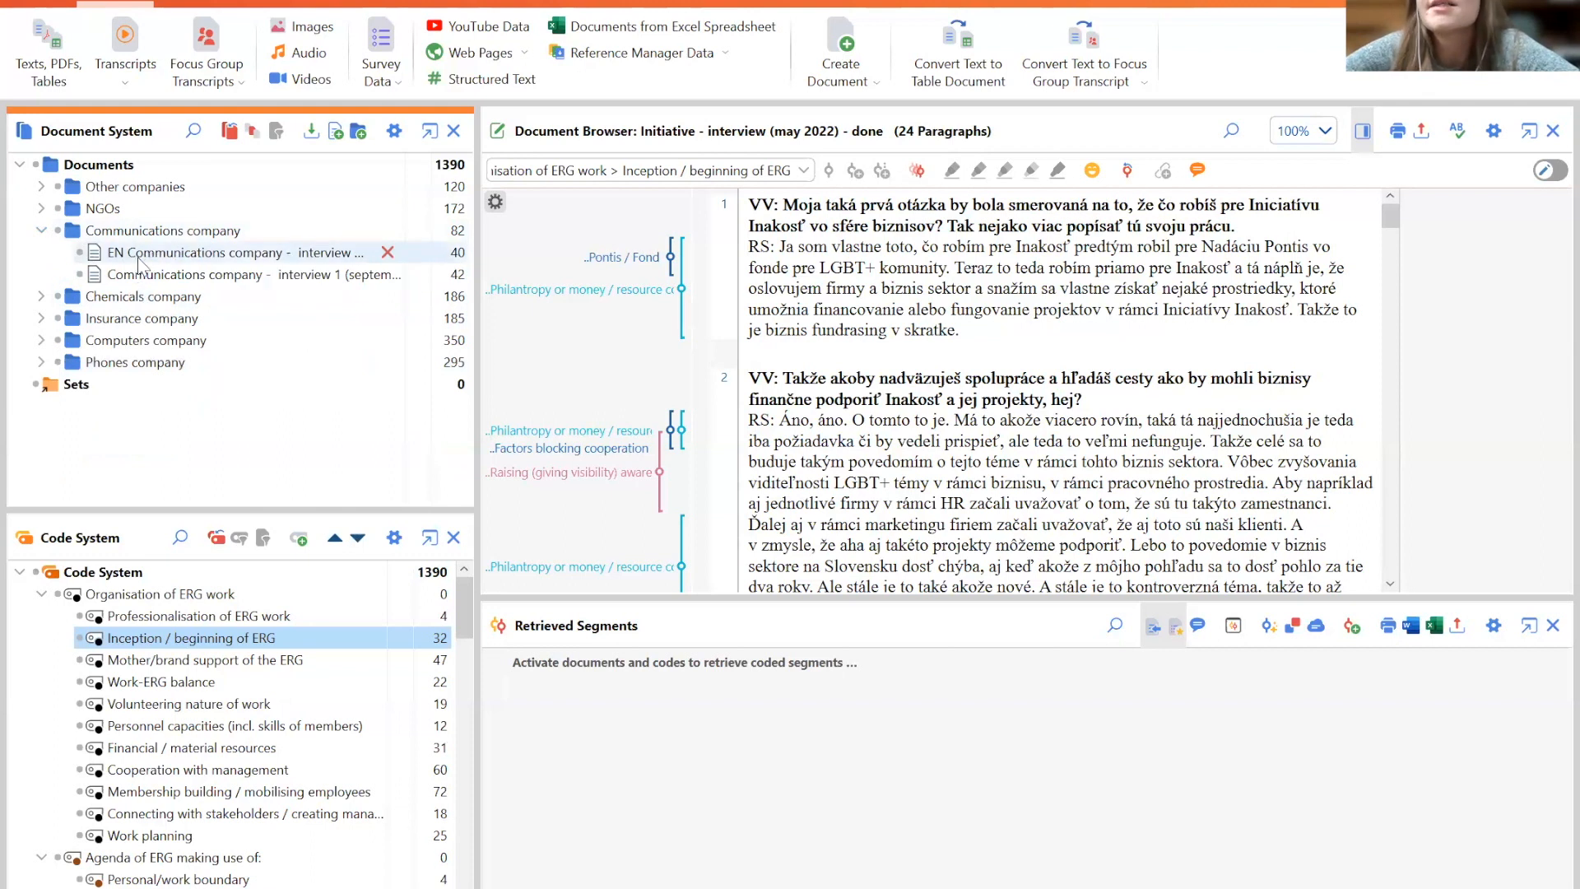
{"action": "left_click", "coordinate": [37, 228]}
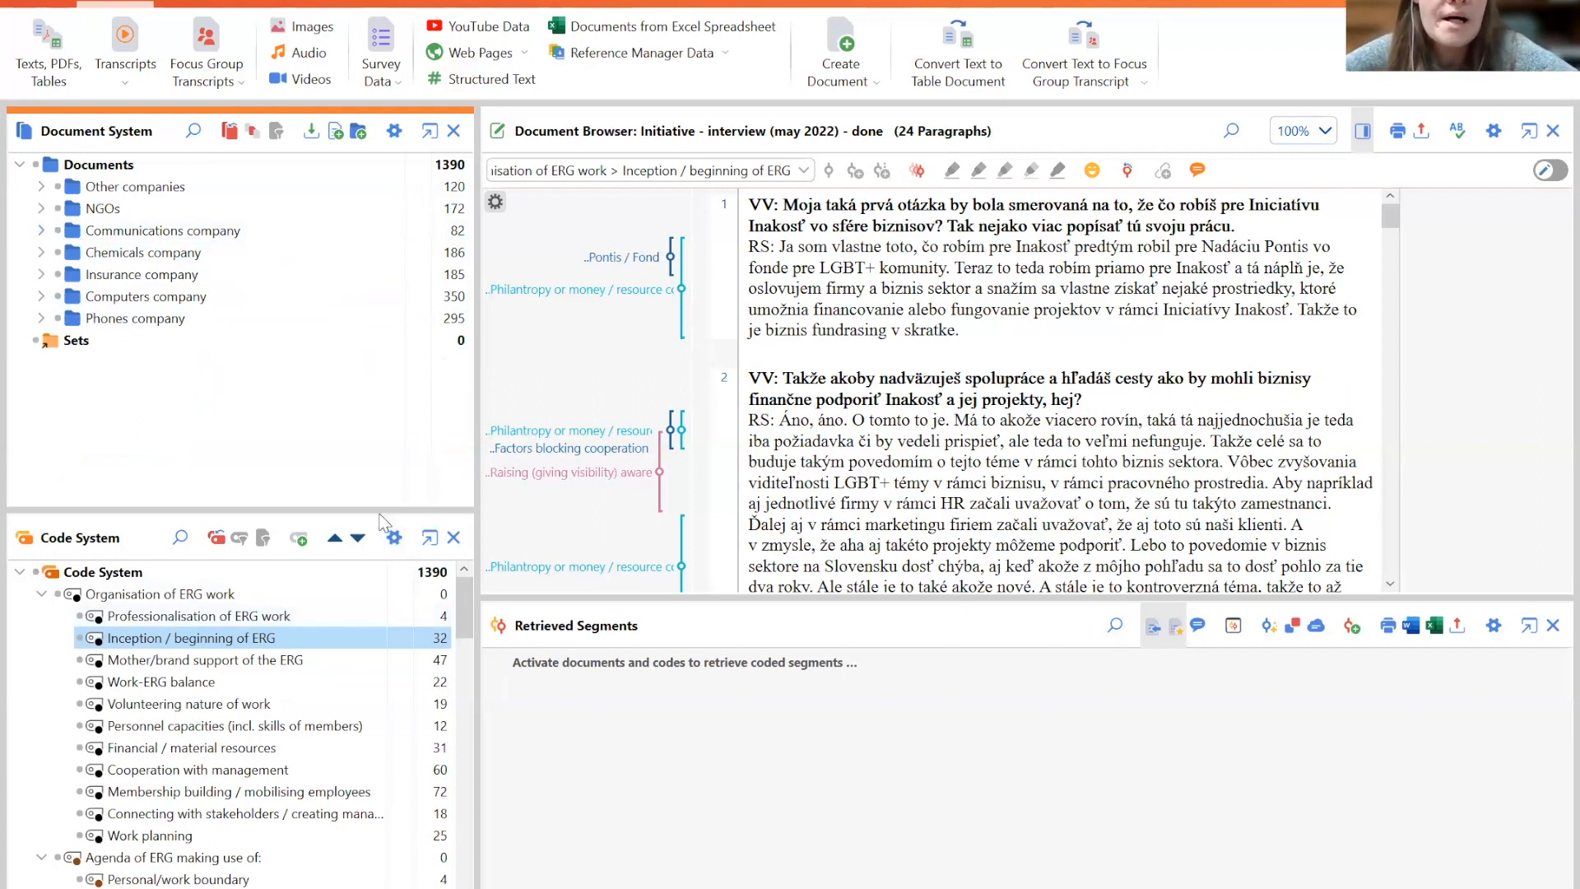
- Enlarge the Code System pane and widen the document and code panes
{"action": "left_click_drag", "start_coordinate": [386, 506], "coordinate": [380, 369]}
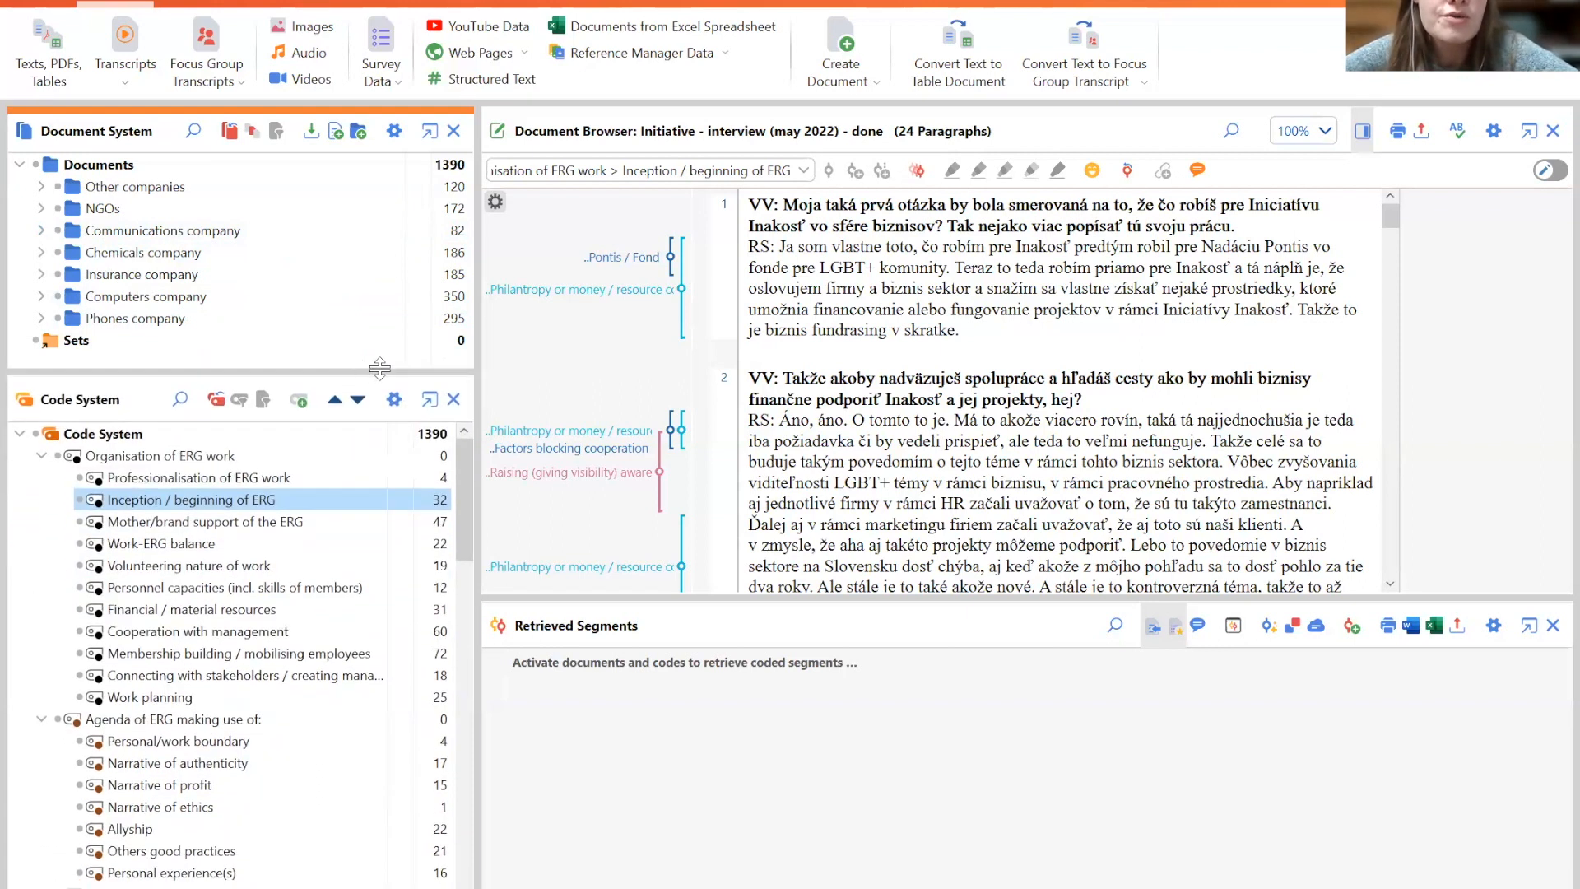
{"action": "left_click_drag", "start_coordinate": [477, 447], "coordinate": [629, 458]}
{"action": "left_click_drag", "start_coordinate": [360, 370], "coordinate": [356, 355]}
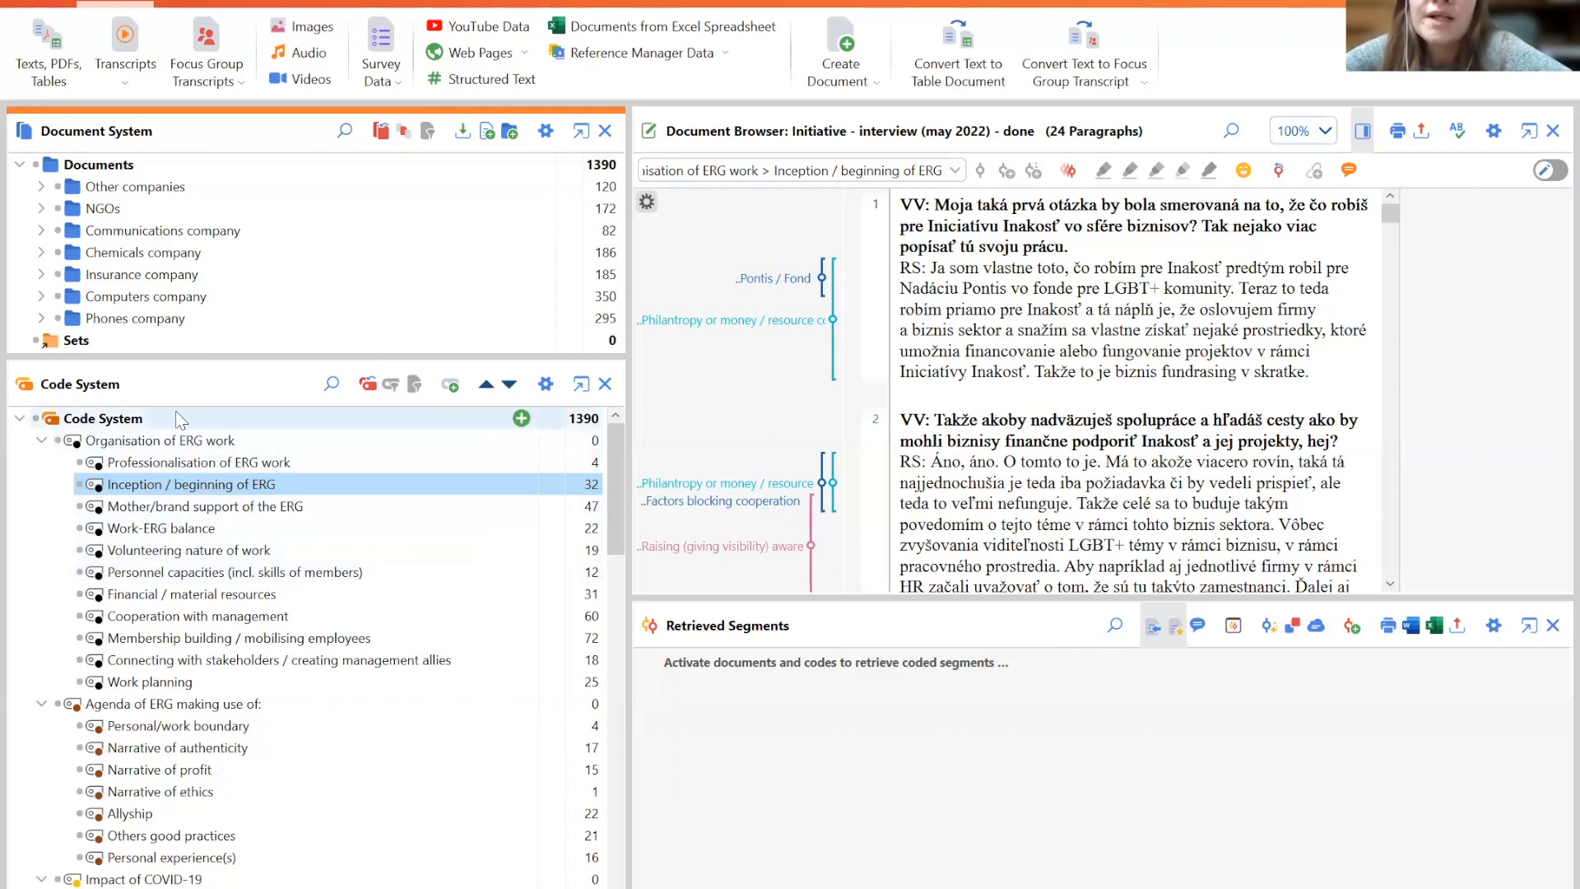
- Collapse the Organisation of ERG work, Agenda of ERG making use of and Impact of COVID-19 code categories
{"action": "left_click", "coordinate": [42, 438]}
{"action": "left_click", "coordinate": [41, 462]}
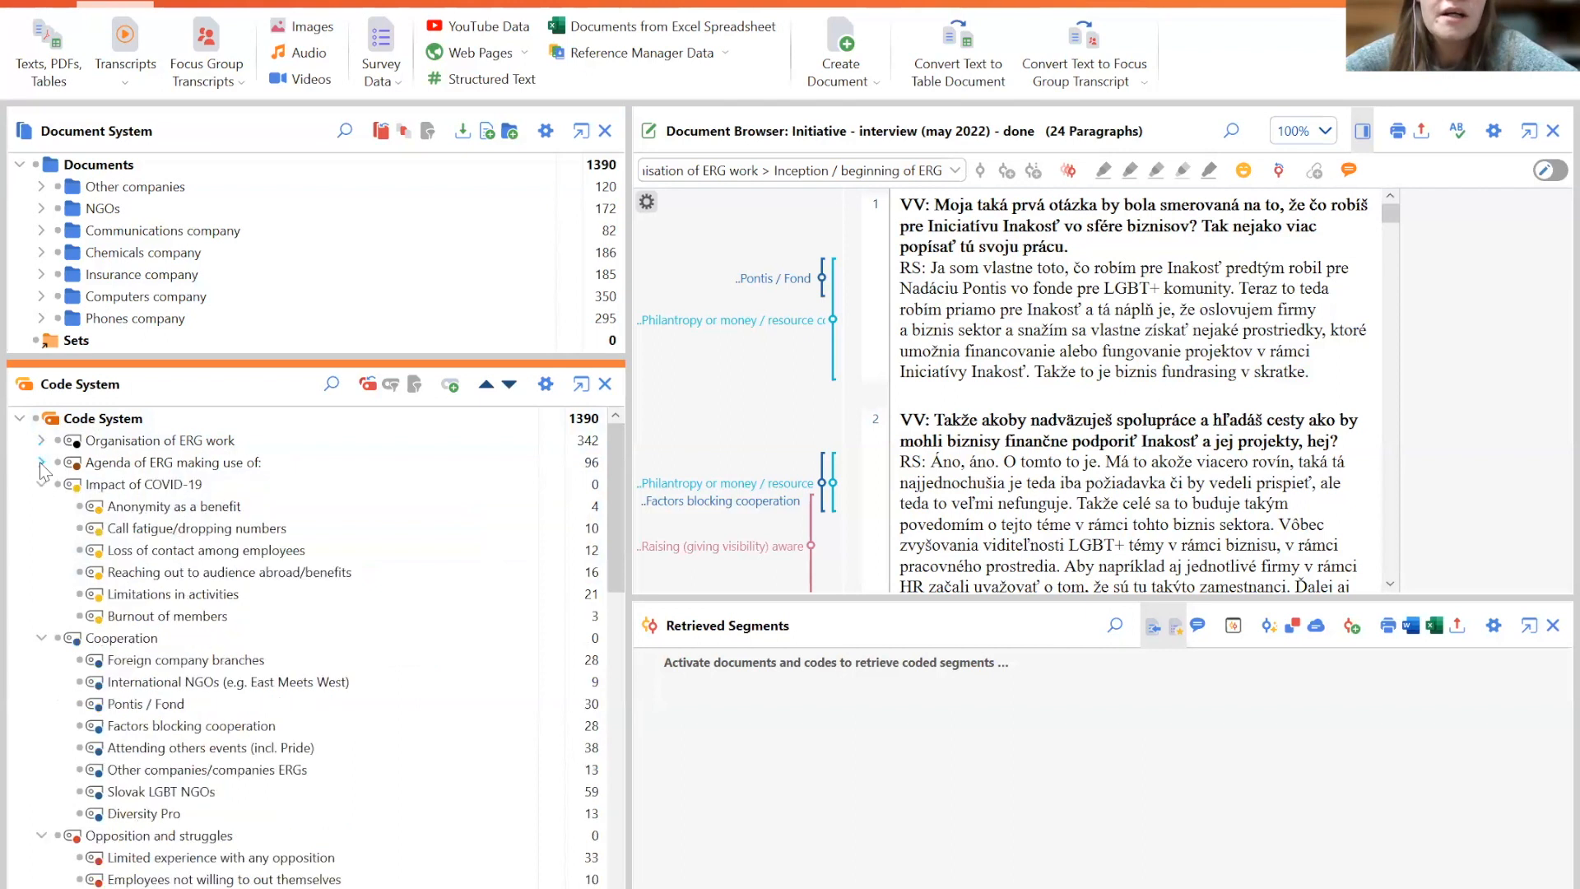
{"action": "left_click", "coordinate": [42, 485]}
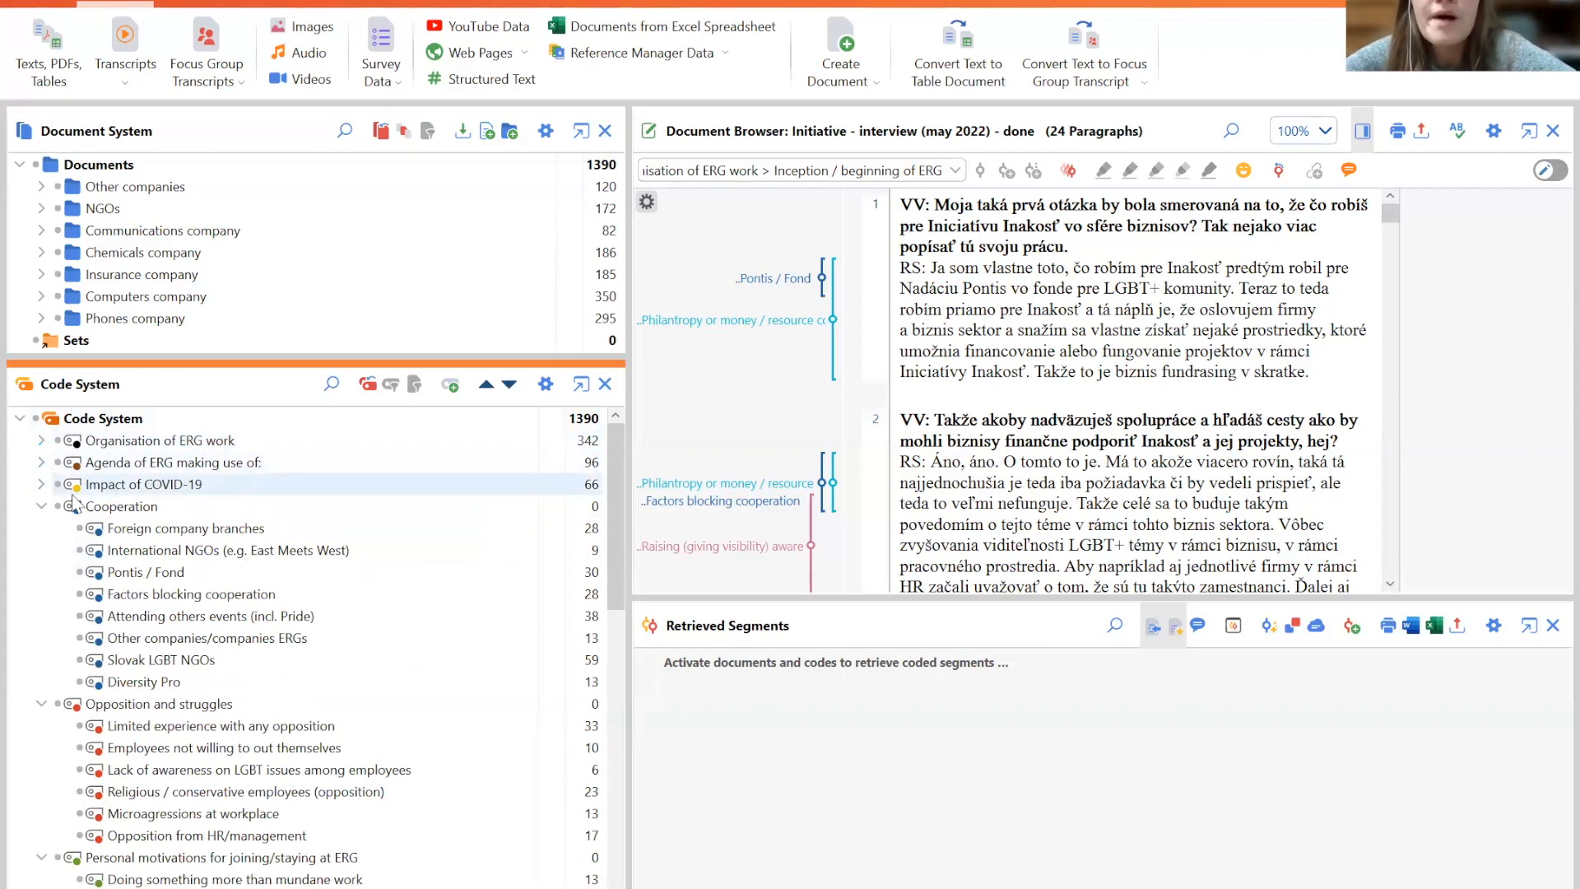
{"action": "left_click", "coordinate": [41, 506]}
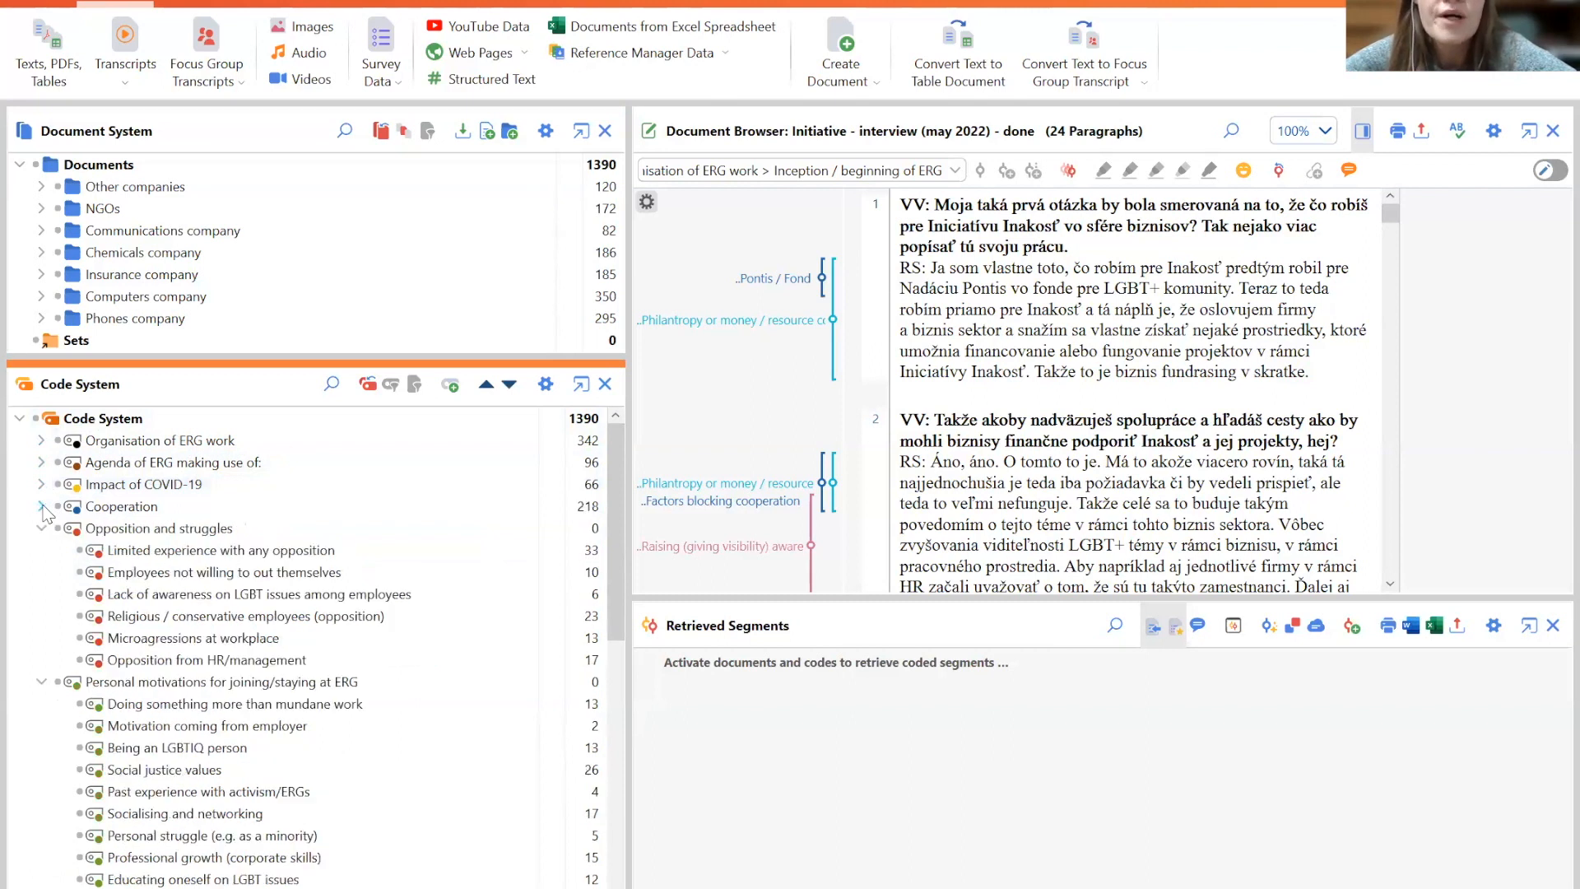
{"action": "left_click", "coordinate": [41, 506]}
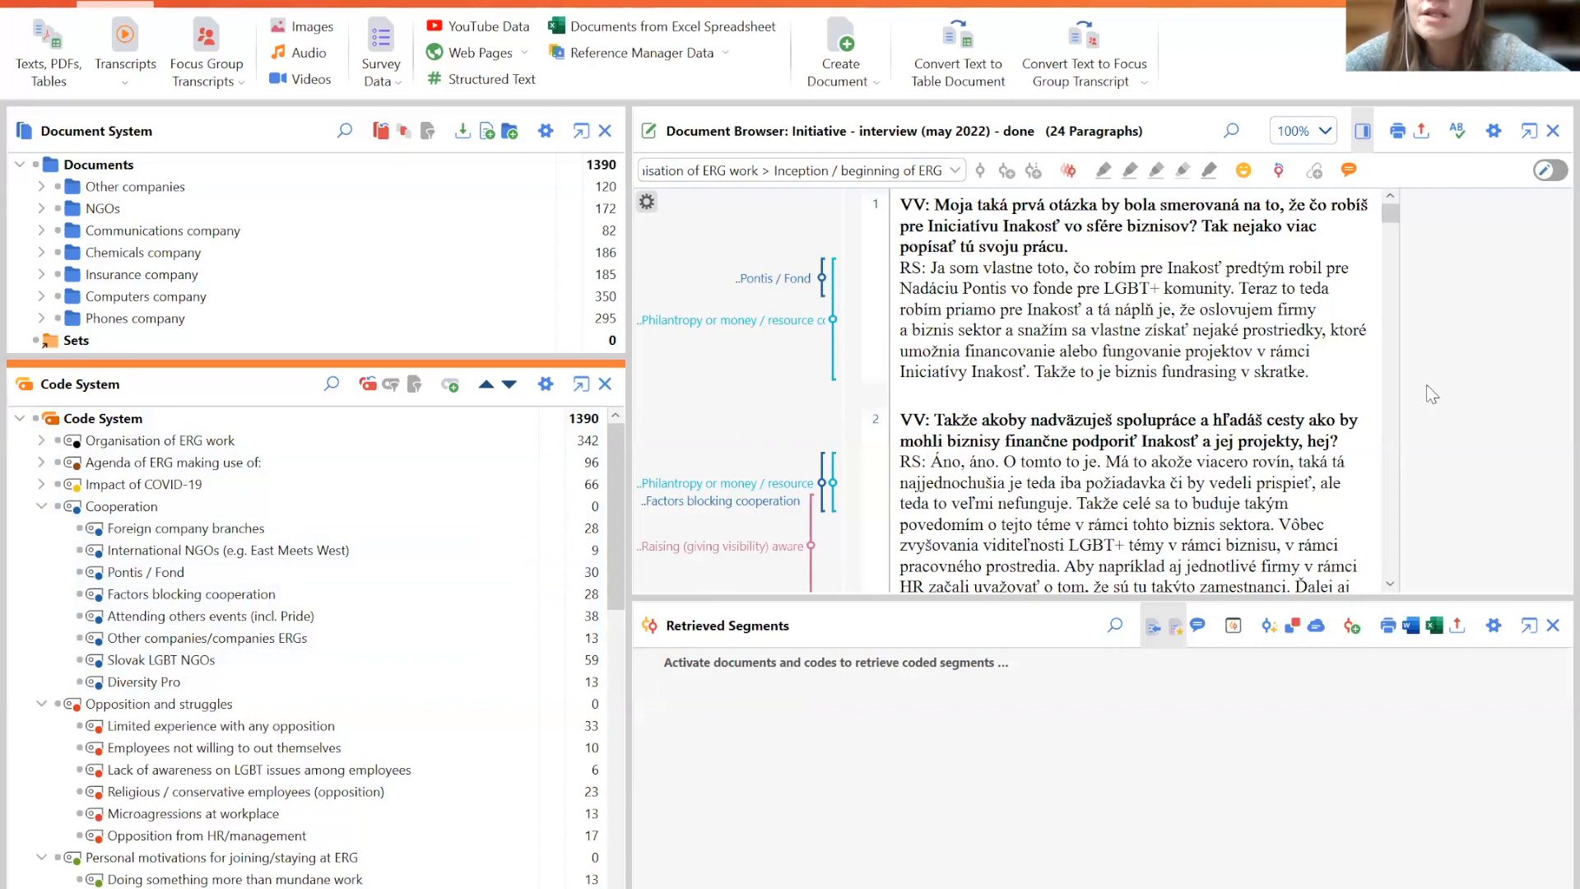
- Scroll through the Initiative - interview (may 2022) transcript in the document browser
{"action": "left_click", "coordinate": [1017, 350]}
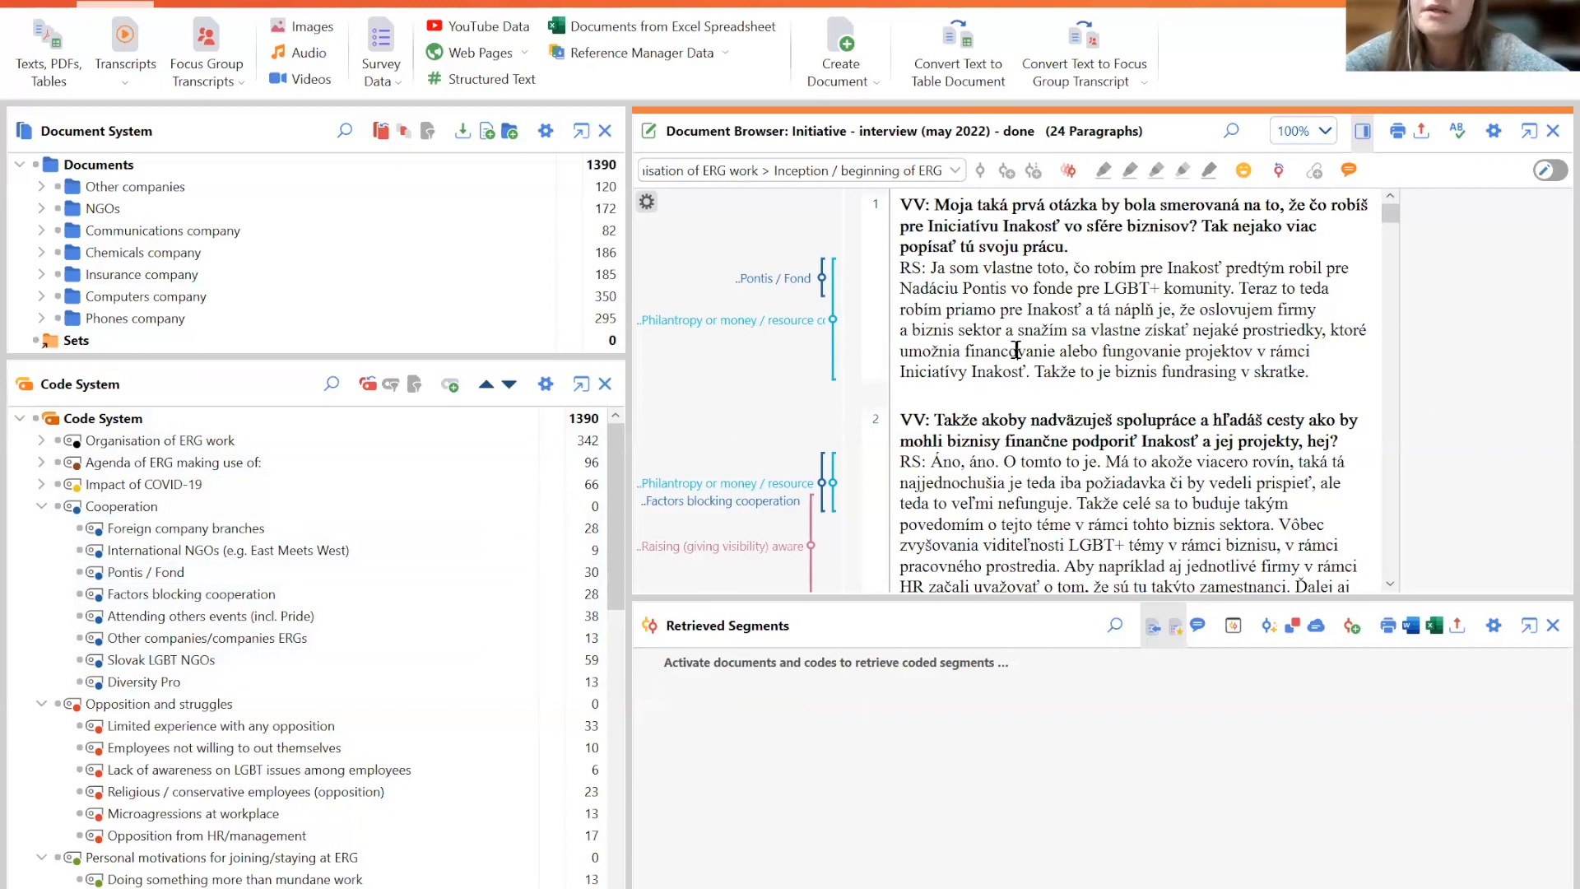
{"action": "scroll", "coordinate": [1395, 535], "scroll_direction": "down", "scroll_amount": 15}
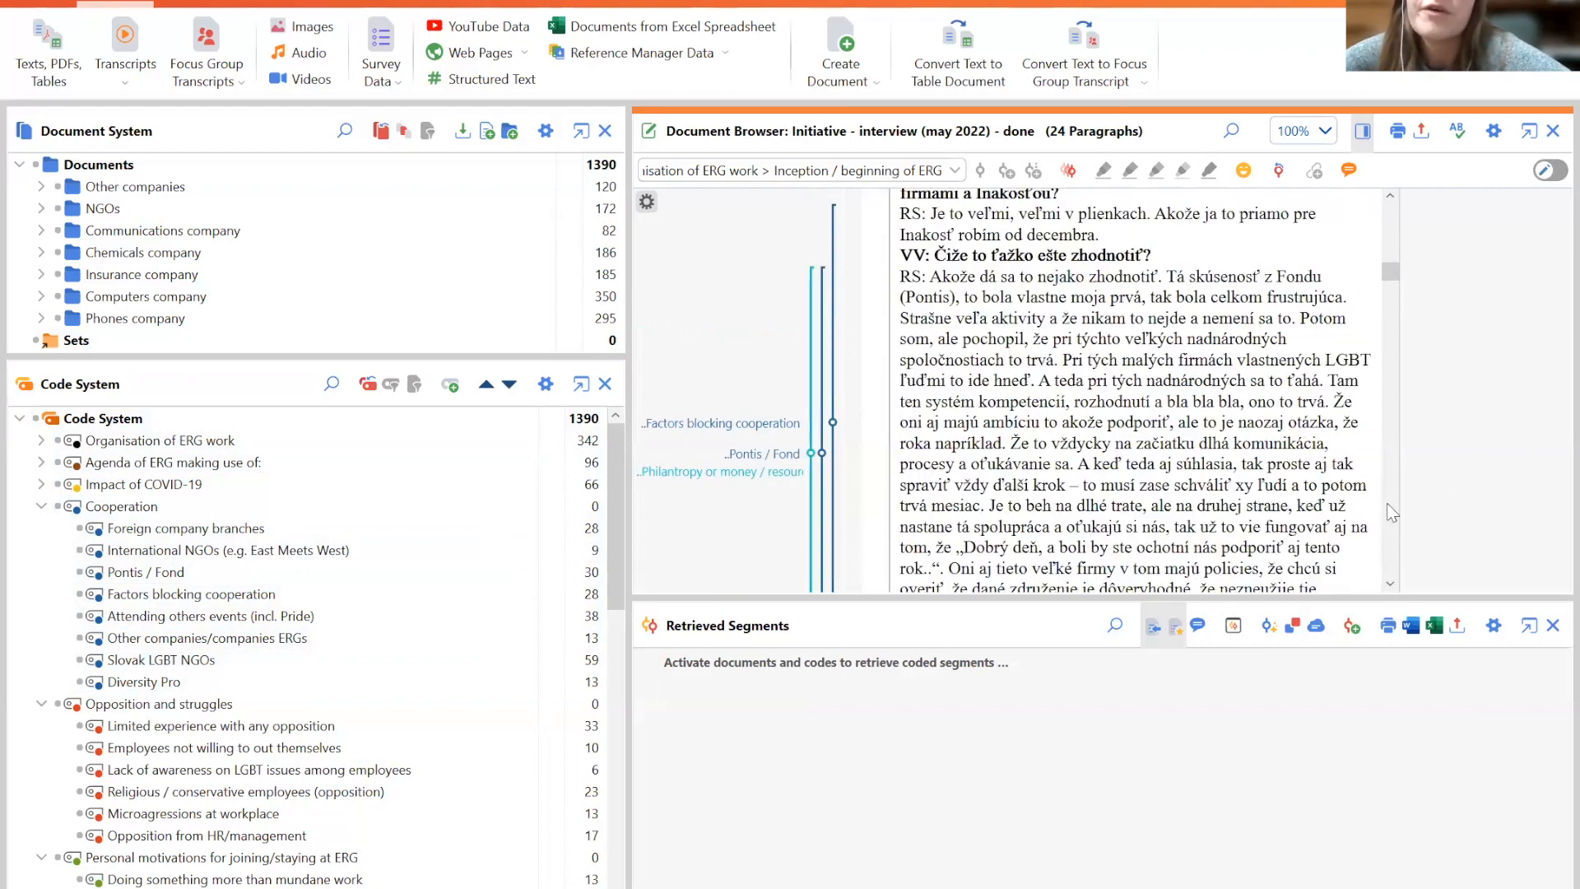
{"action": "scroll", "coordinate": [1388, 505], "scroll_direction": "down", "scroll_amount": 3}
{"action": "scroll", "coordinate": [1387, 505], "scroll_direction": "down", "scroll_amount": 3}
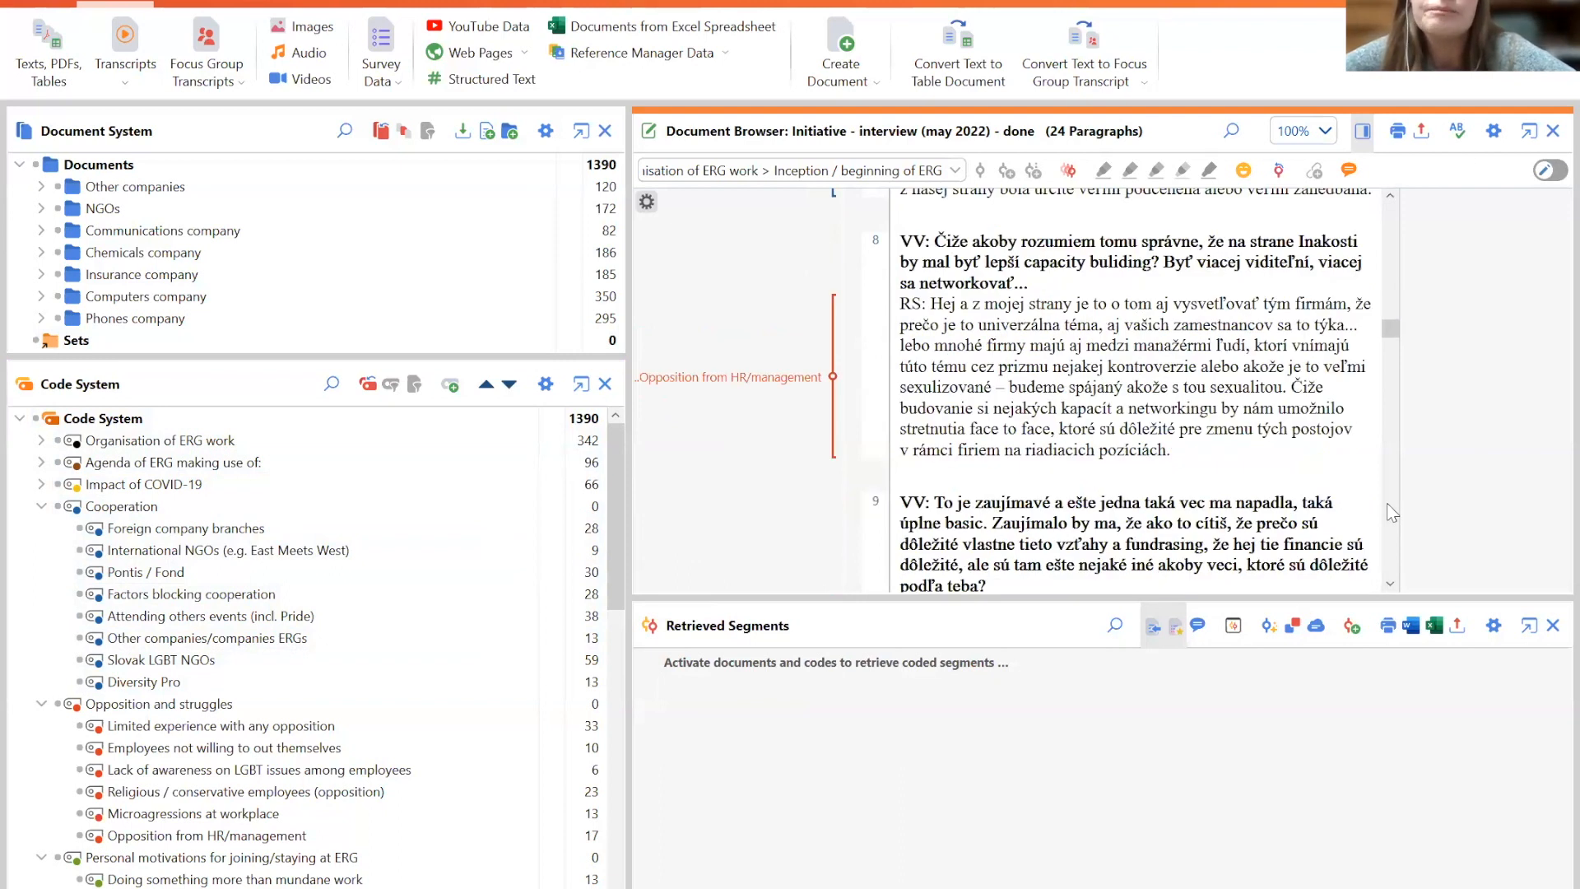
{"action": "scroll", "coordinate": [1386, 502], "scroll_direction": "down", "scroll_amount": 6}
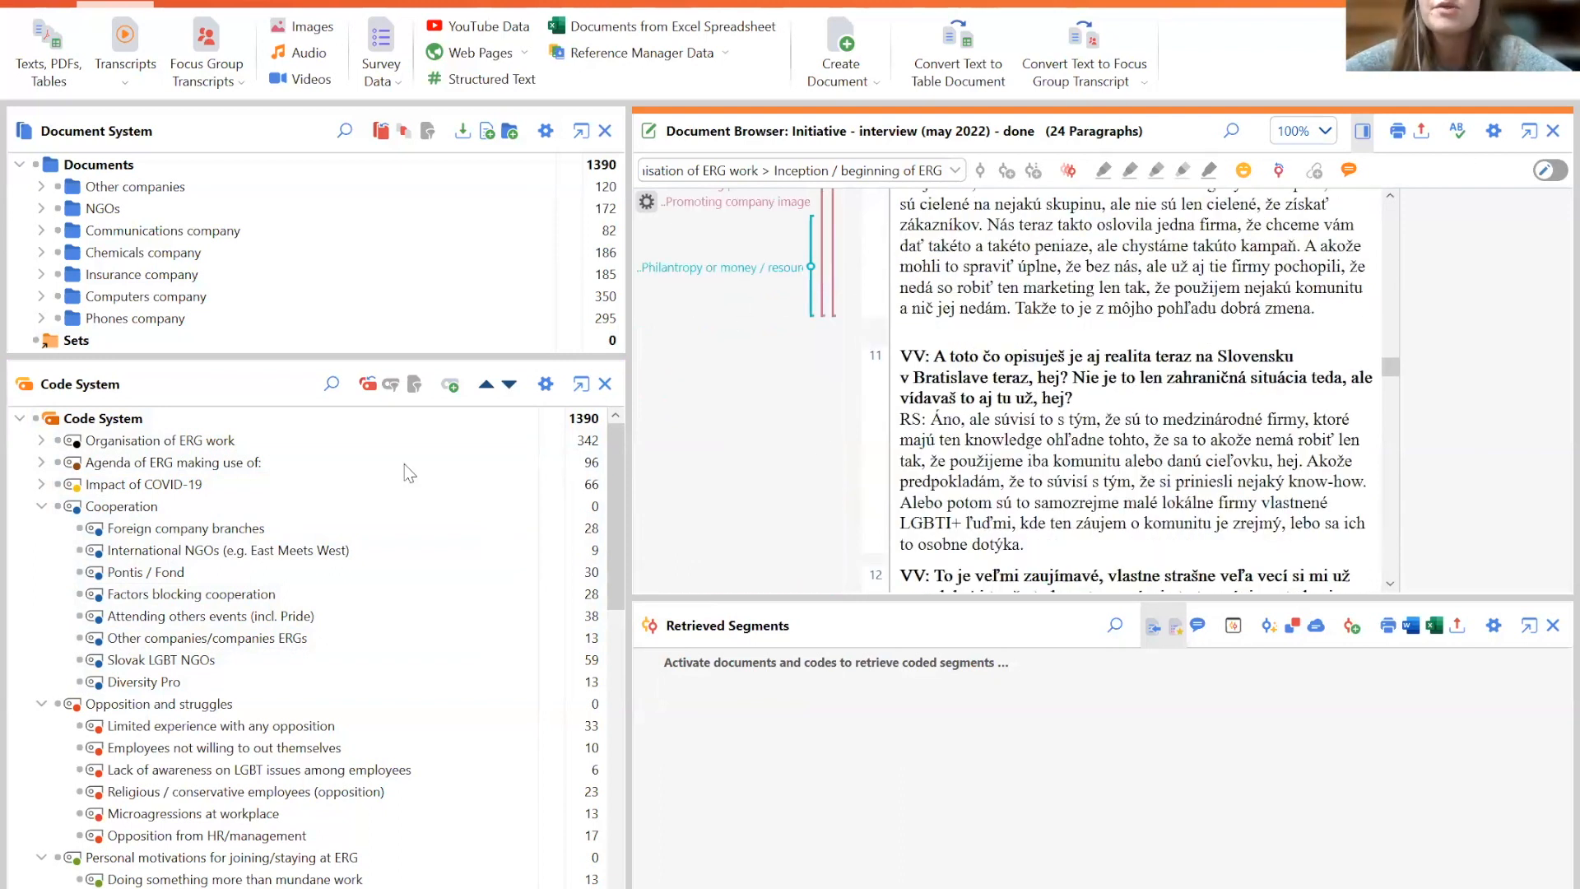
{"action": "left_click", "coordinate": [115, 506]}
{"action": "left_click", "coordinate": [313, 418]}
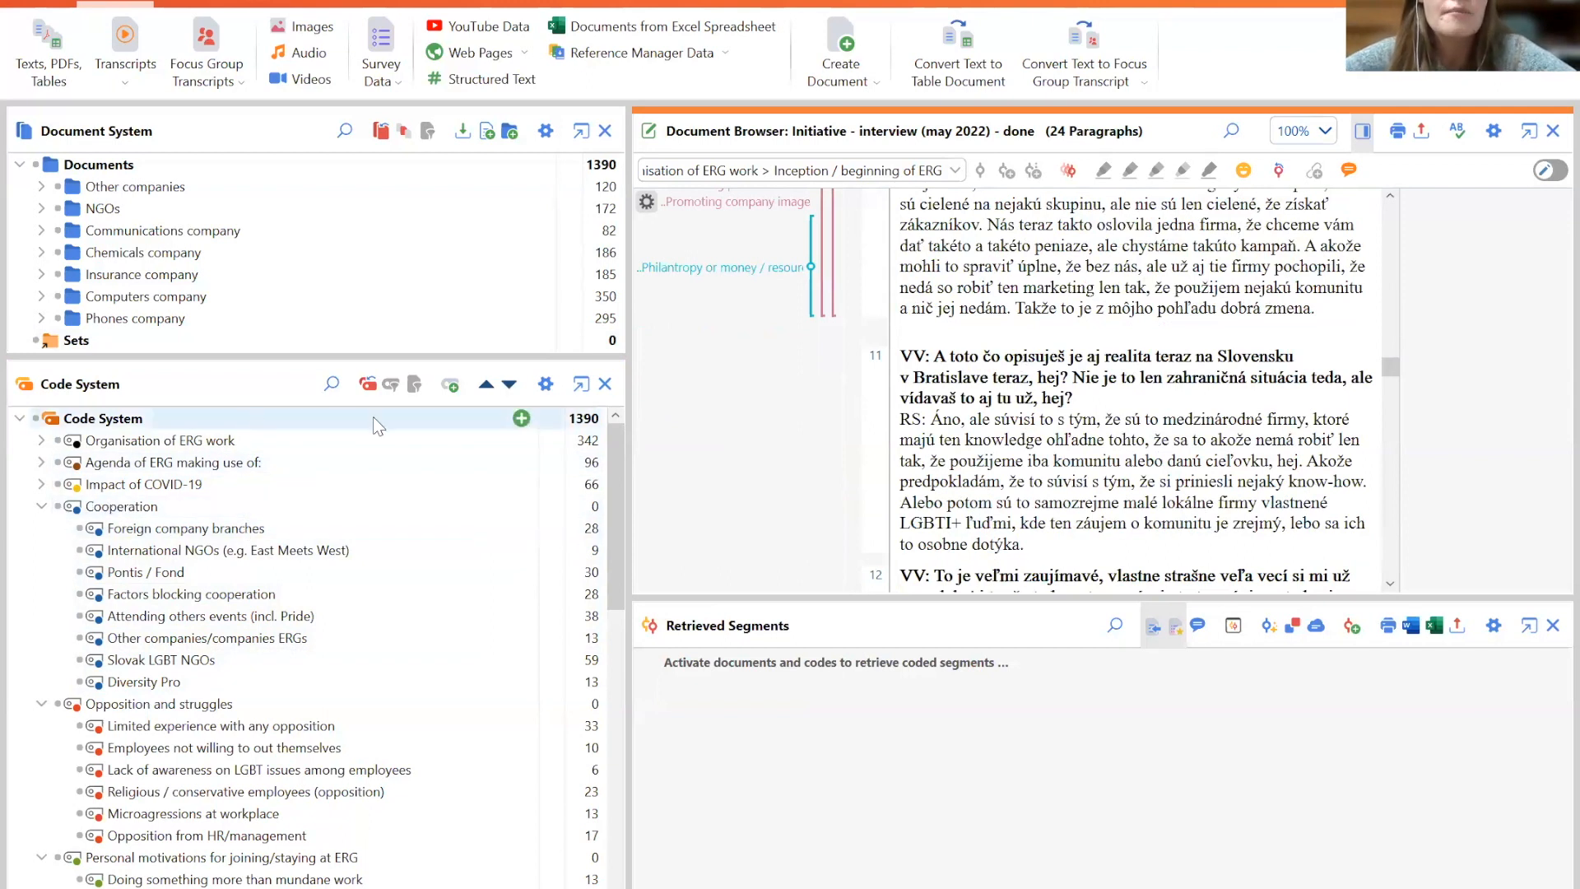
{"action": "left_click", "coordinate": [523, 418]}
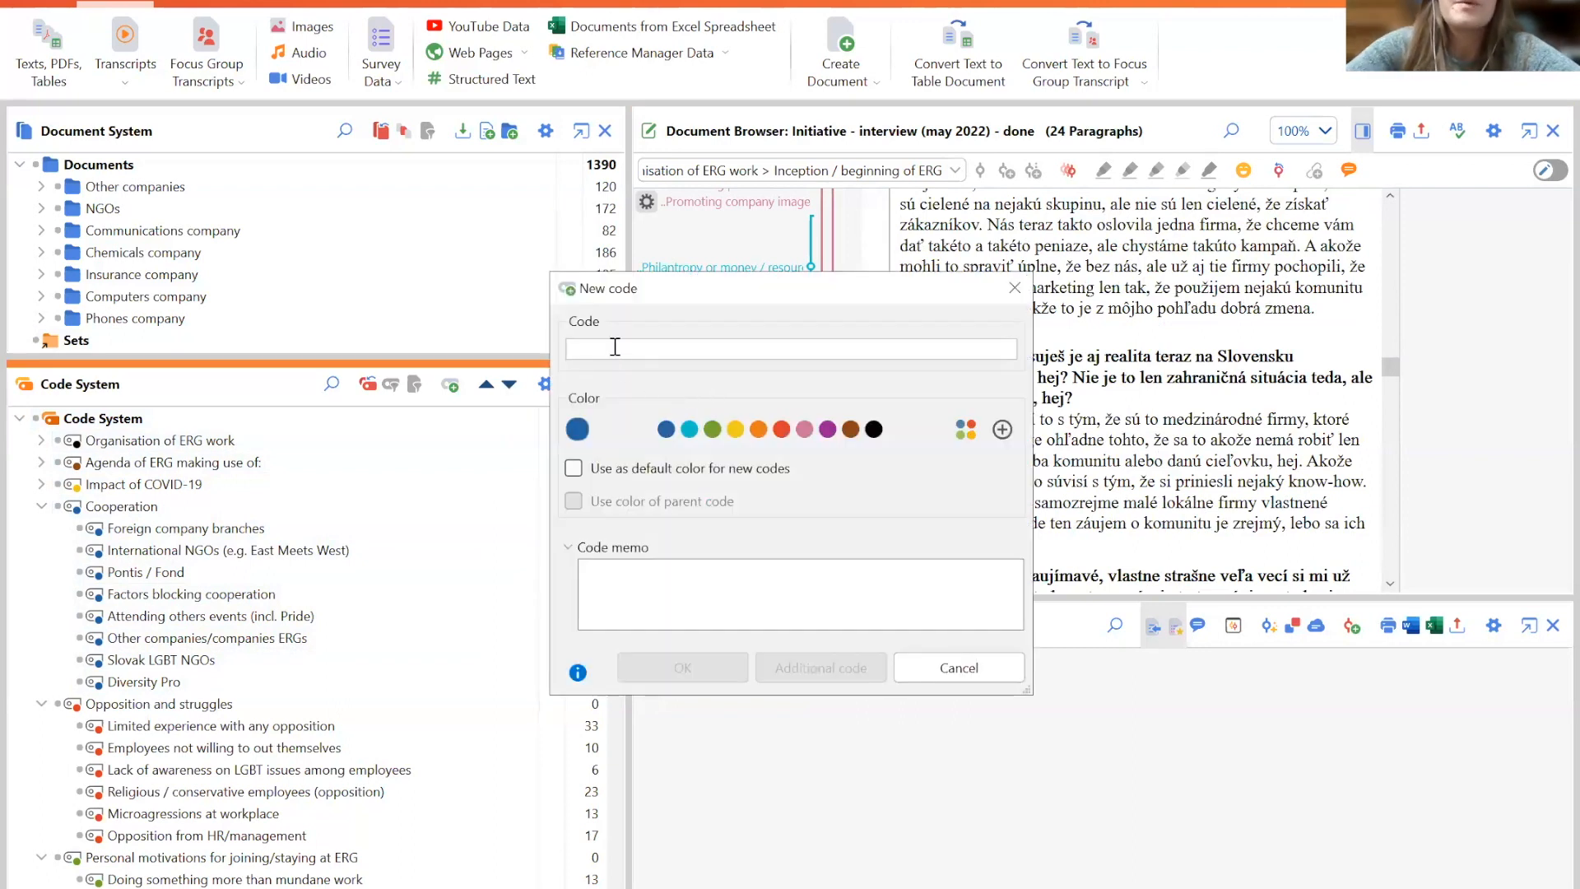
{"action": "type", "text": "nkkinooijoji"}
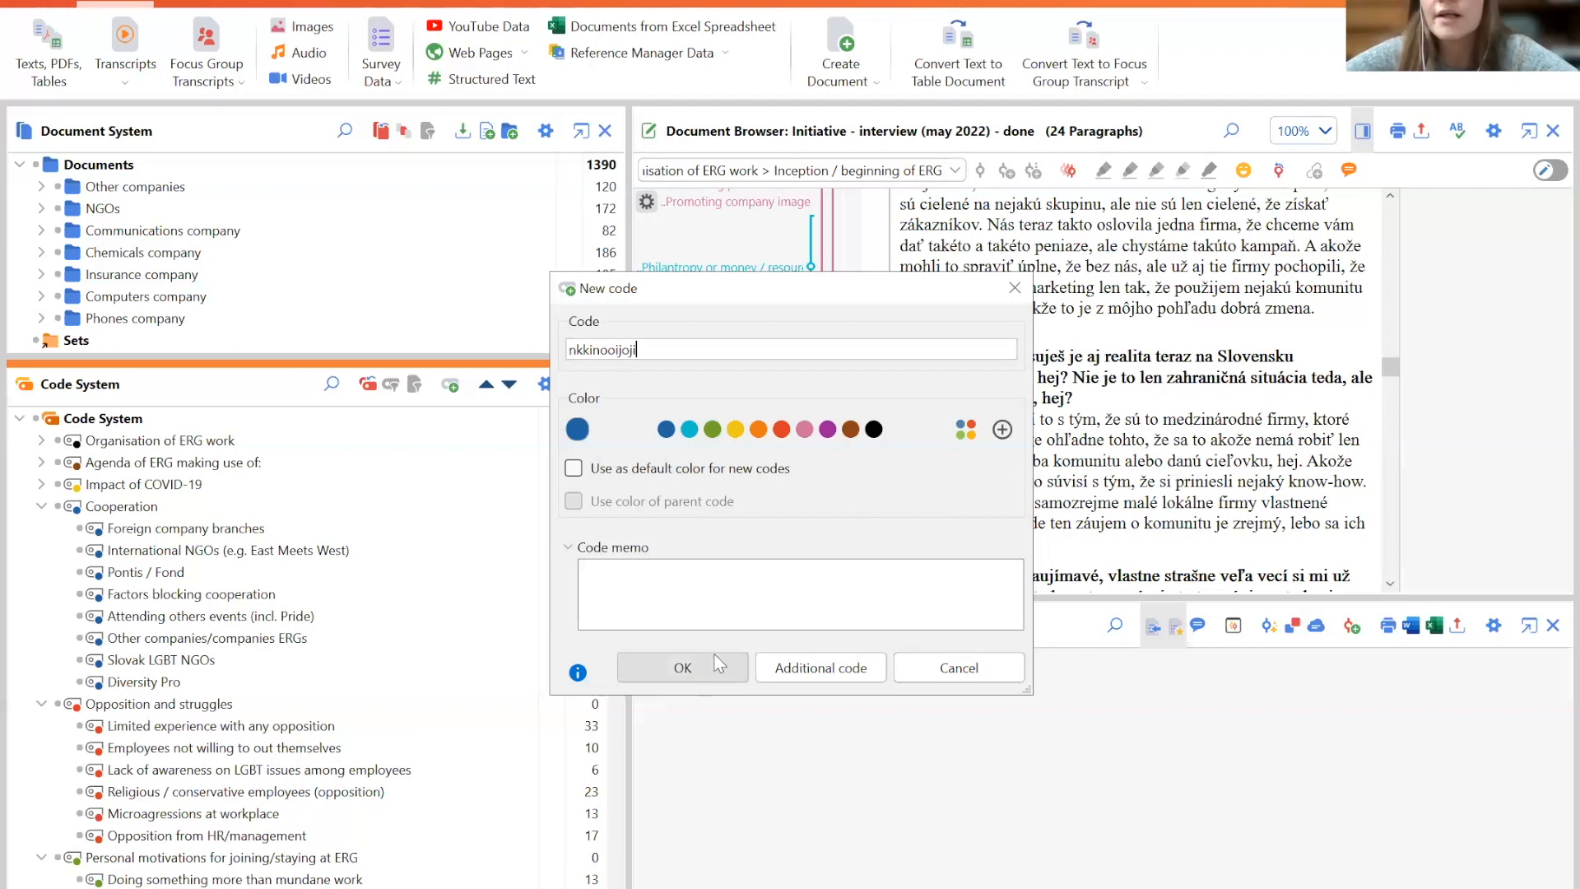
{"action": "left_click", "coordinate": [946, 673]}
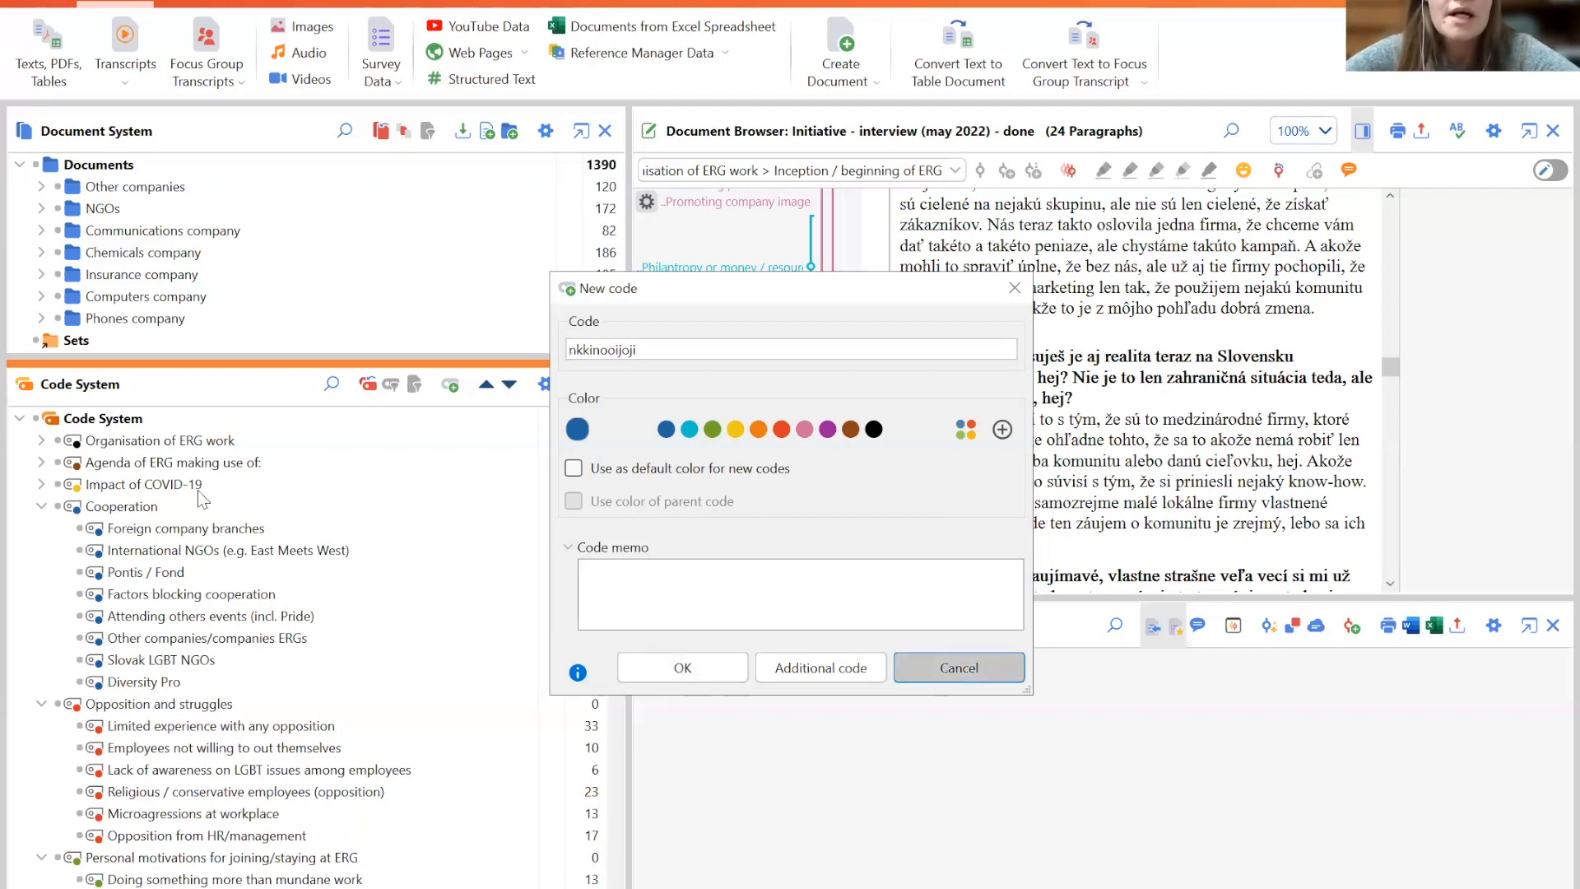
- Create a new subcode named bibibuiu under the Cooperation category
{"action": "mouse_move", "coordinate": [486, 506]}
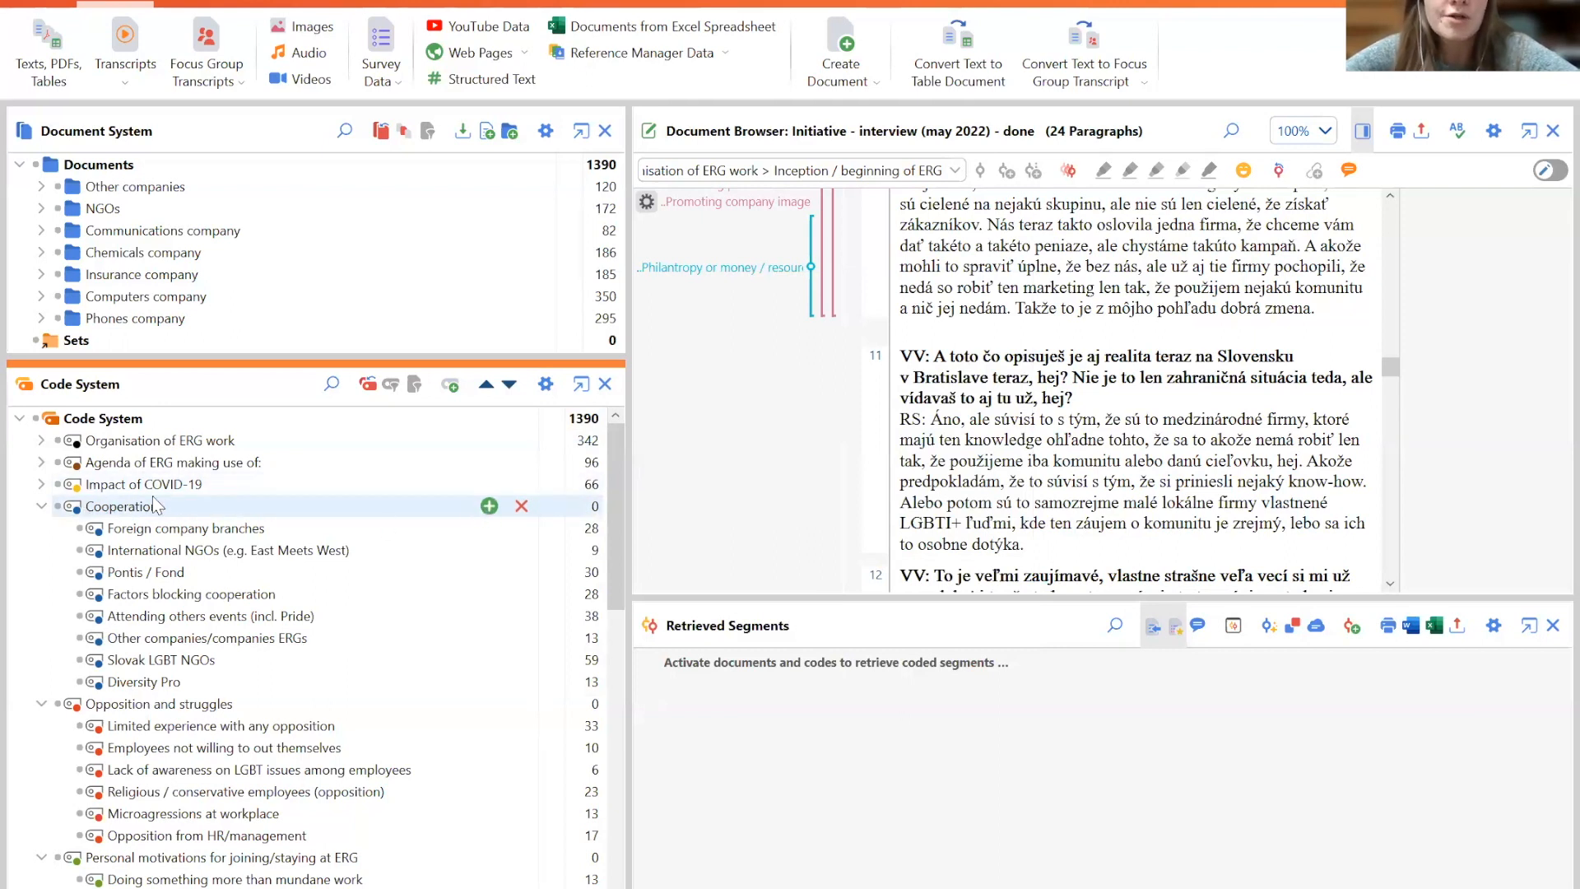
{"action": "left_click", "coordinate": [490, 507]}
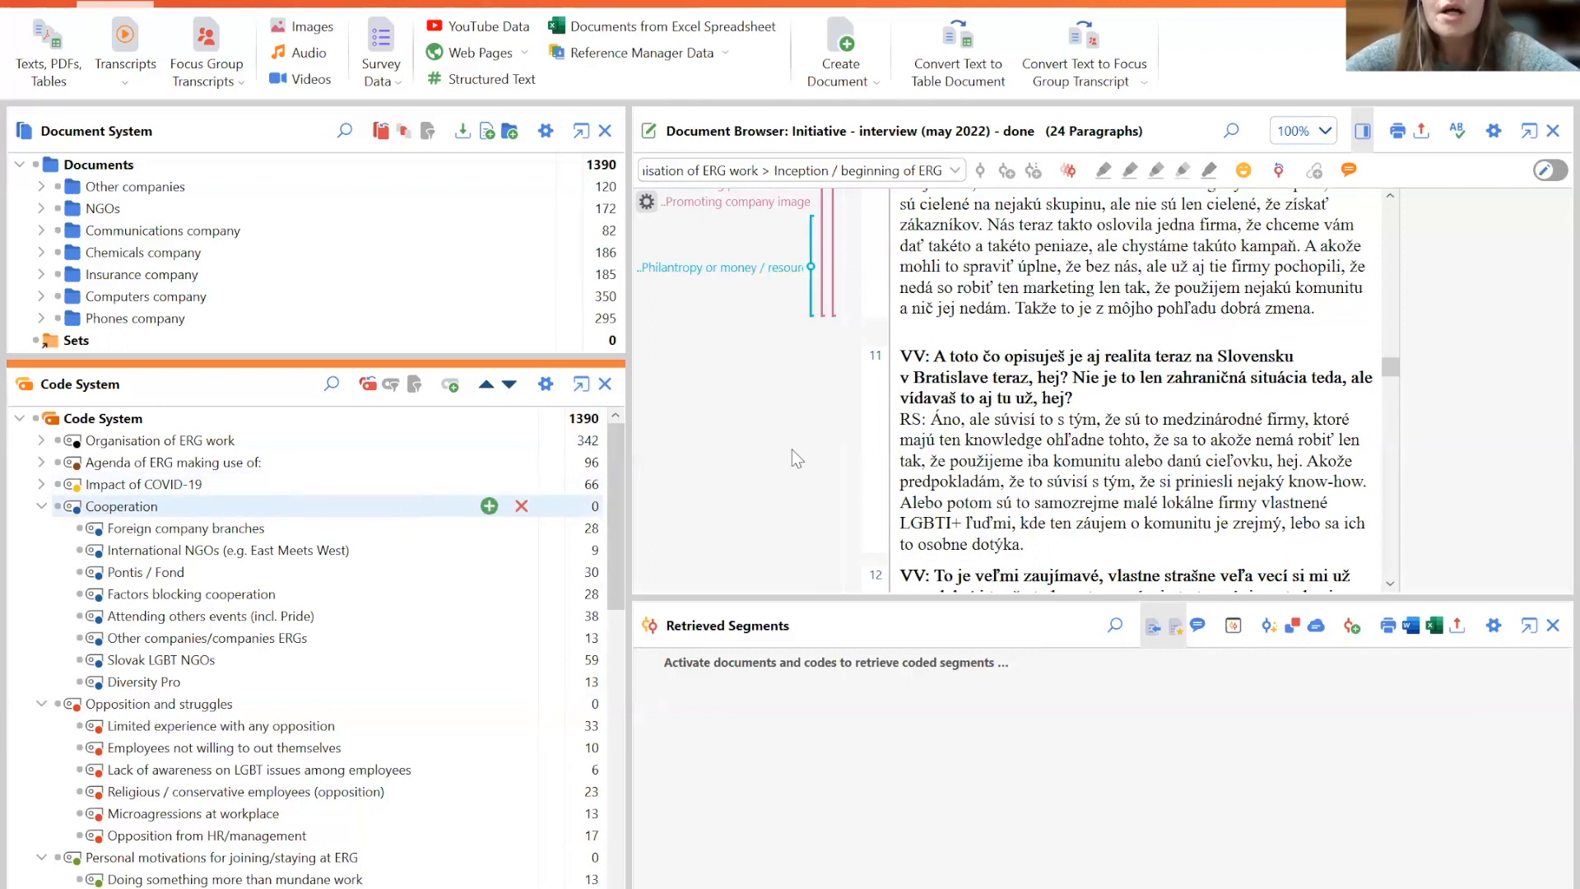
{"action": "type", "text": "bibibuiu"}
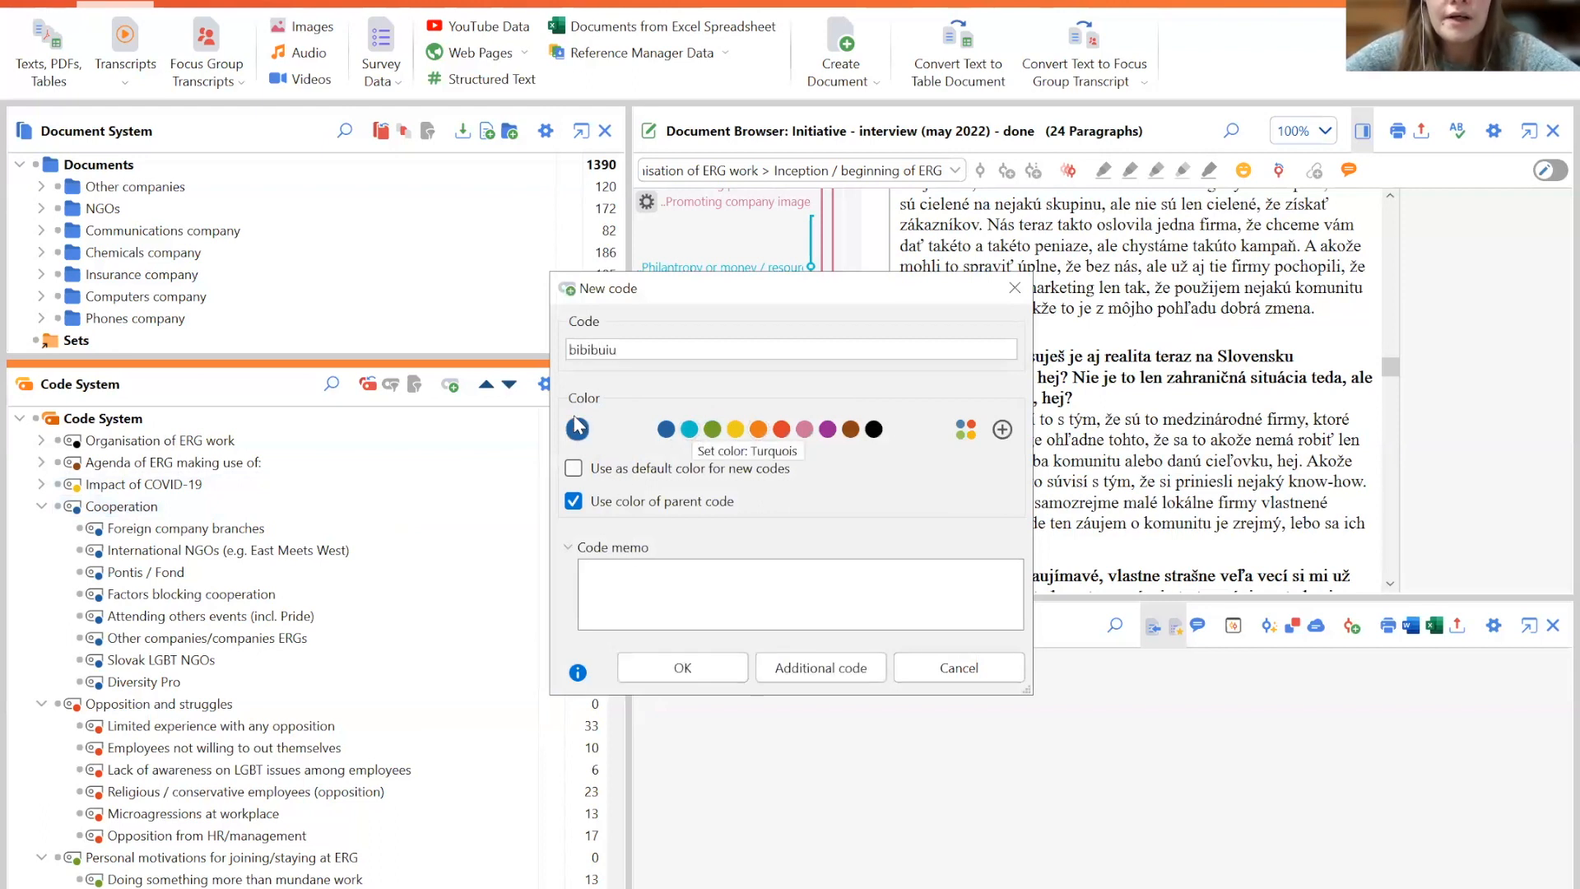
{"action": "left_click", "coordinate": [688, 673]}
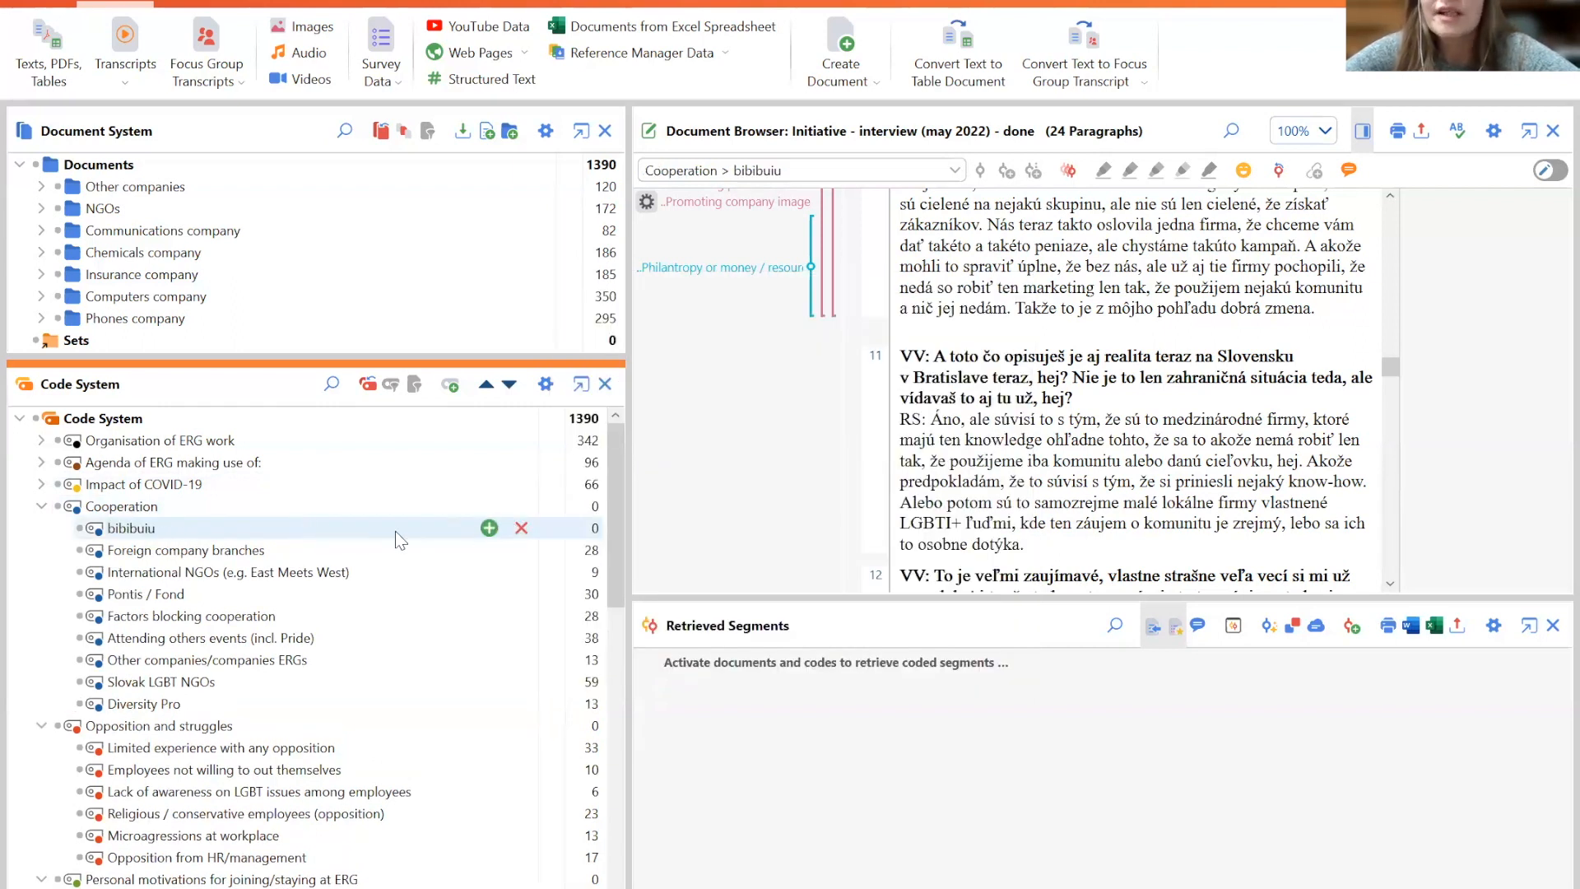
- Delete the bibibuiu code from the Cooperation category
{"action": "left_click", "coordinate": [521, 526]}
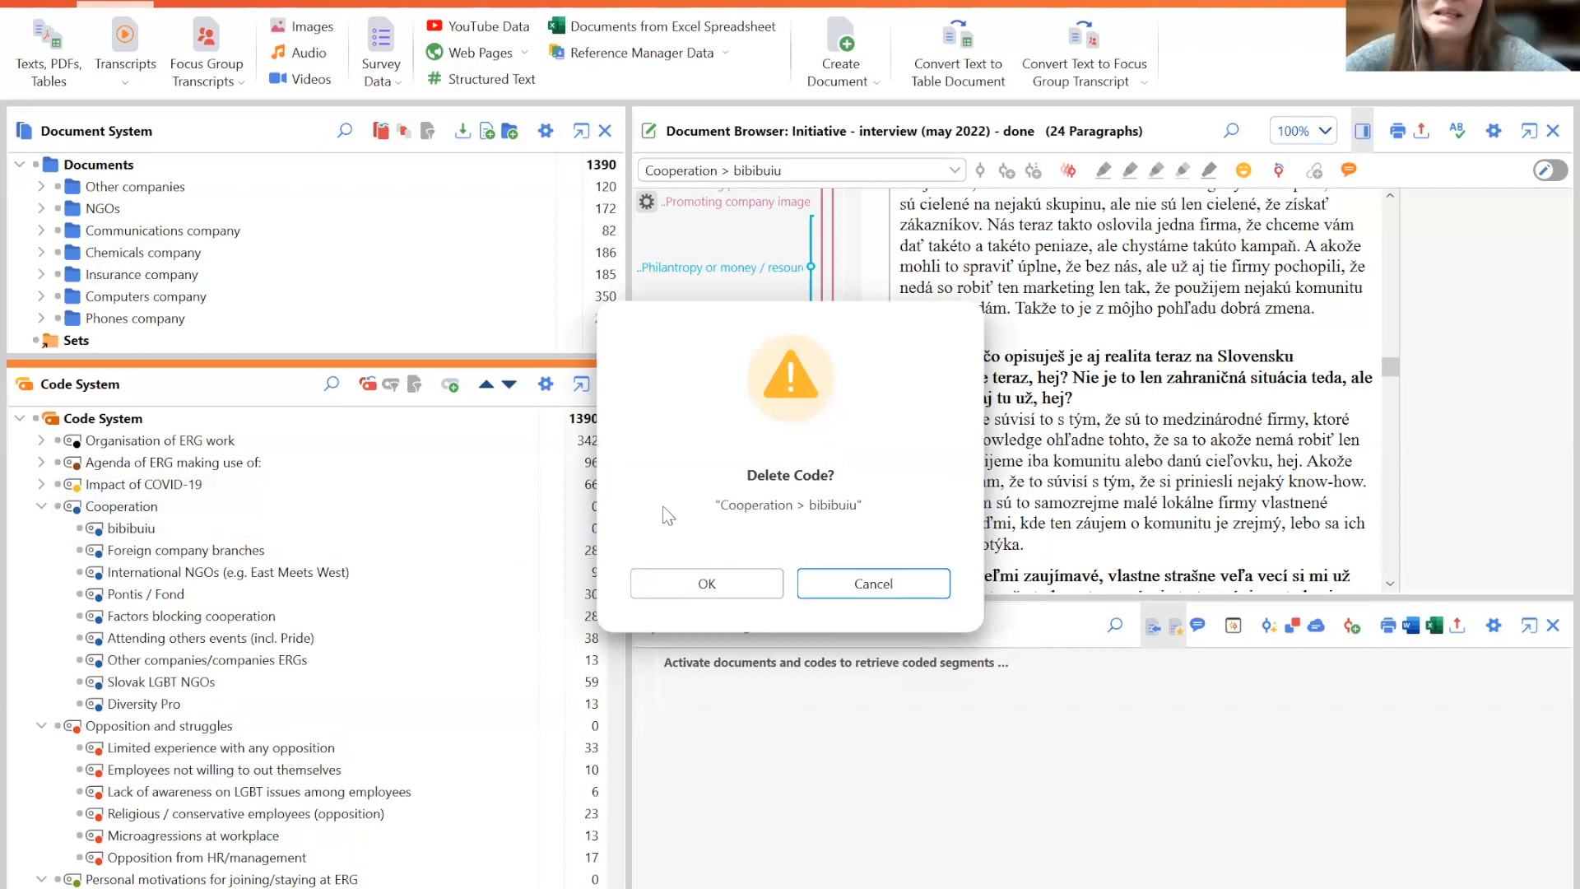
{"action": "left_click", "coordinate": [700, 585]}
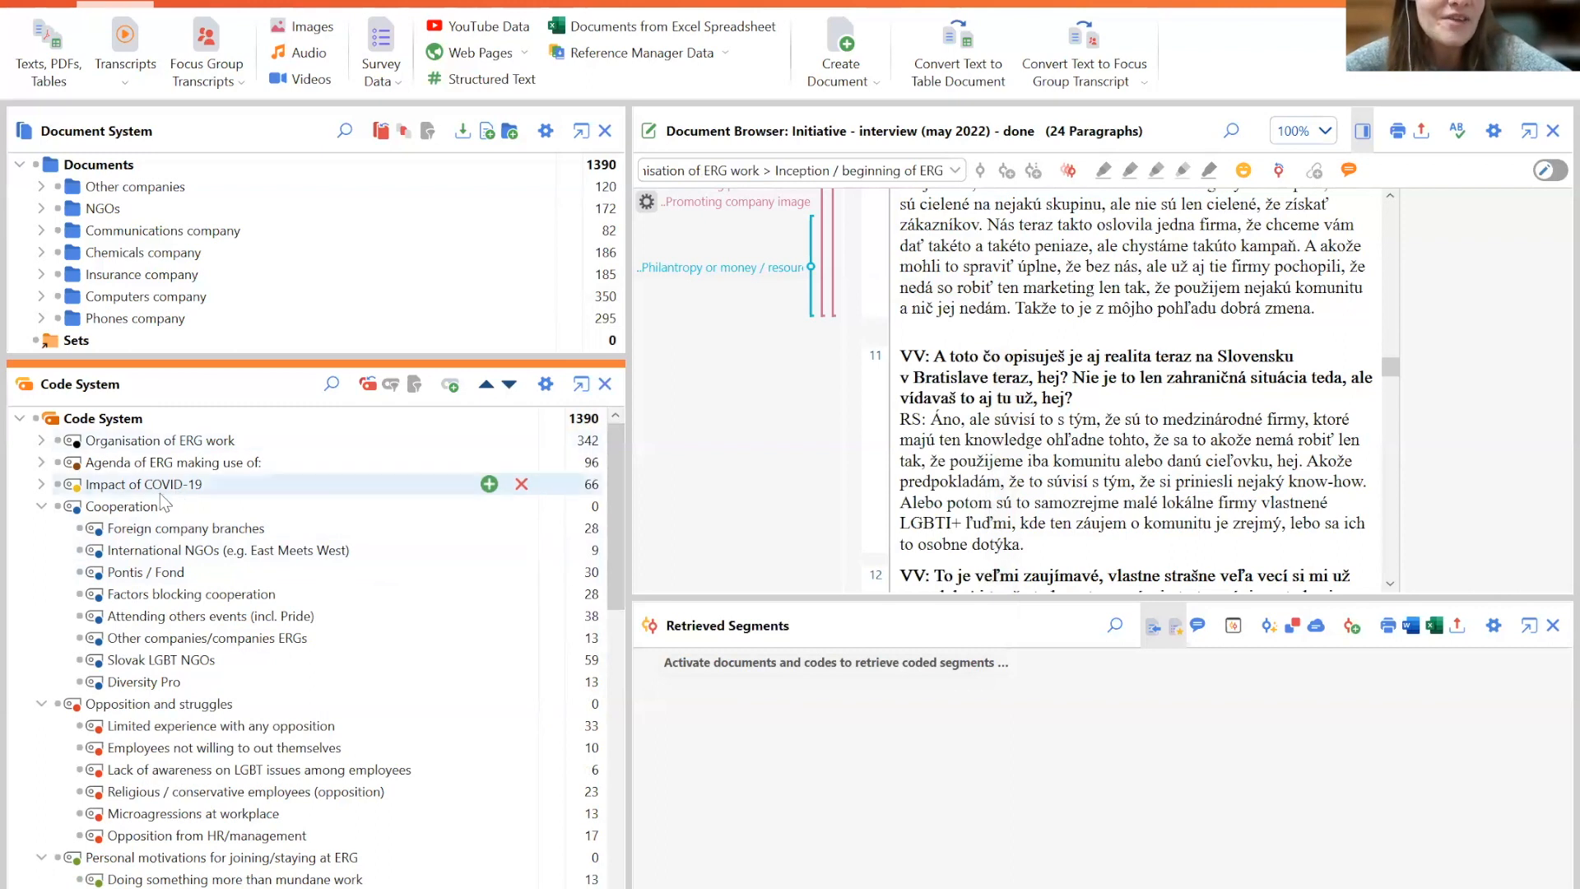
- Expand the Impact of COVID-19, Agenda of ERG making use of and Organisation of ERG work code categories
{"action": "left_click", "coordinate": [41, 484]}
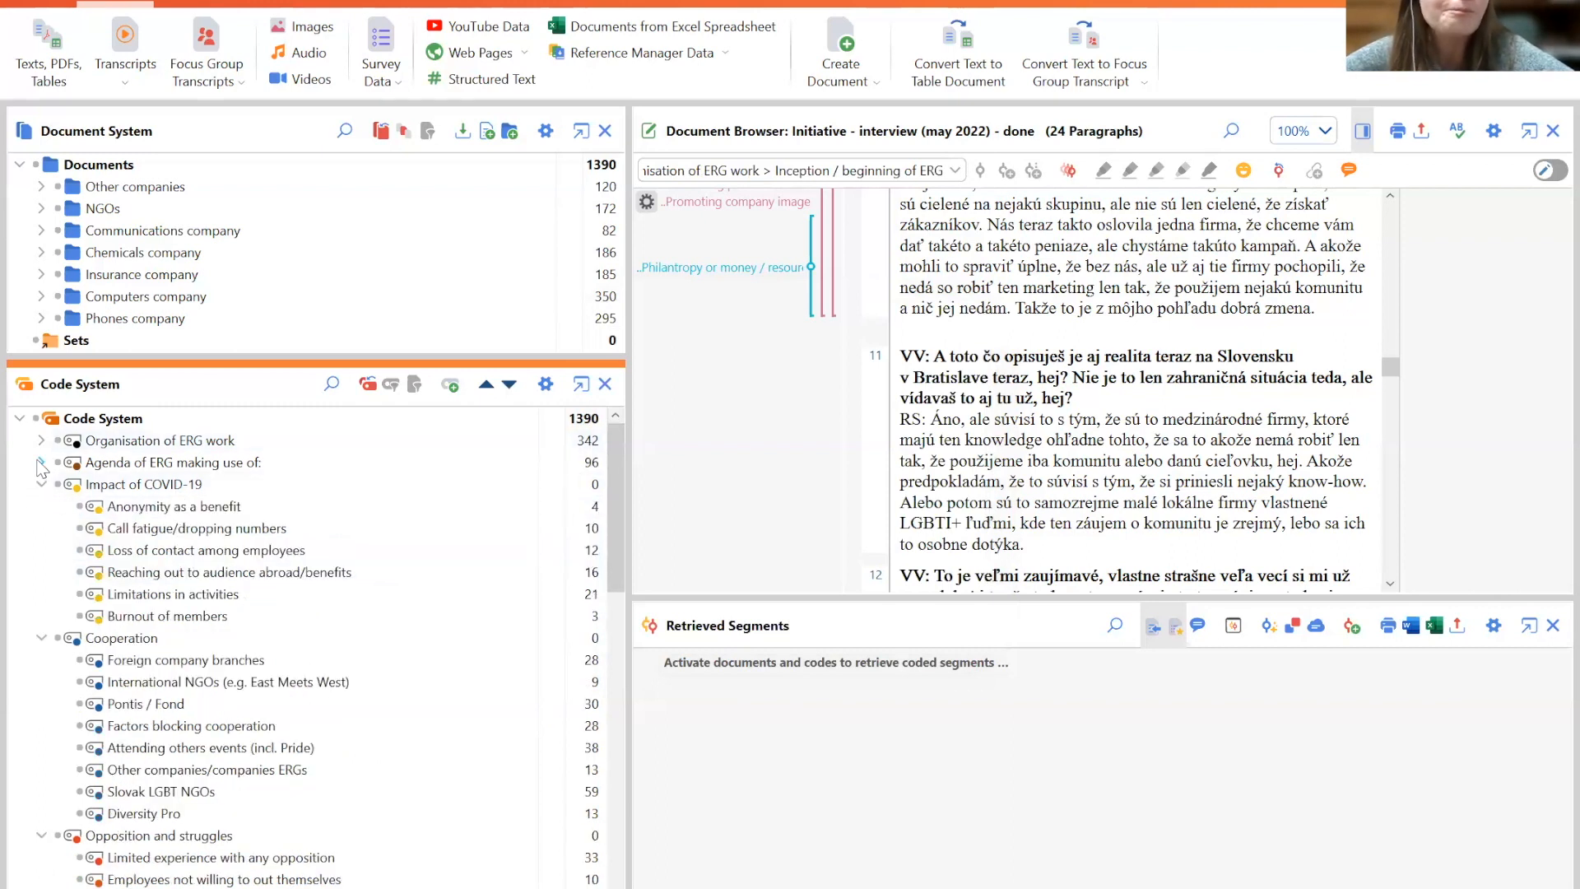
{"action": "left_click", "coordinate": [41, 463]}
{"action": "left_click", "coordinate": [41, 440]}
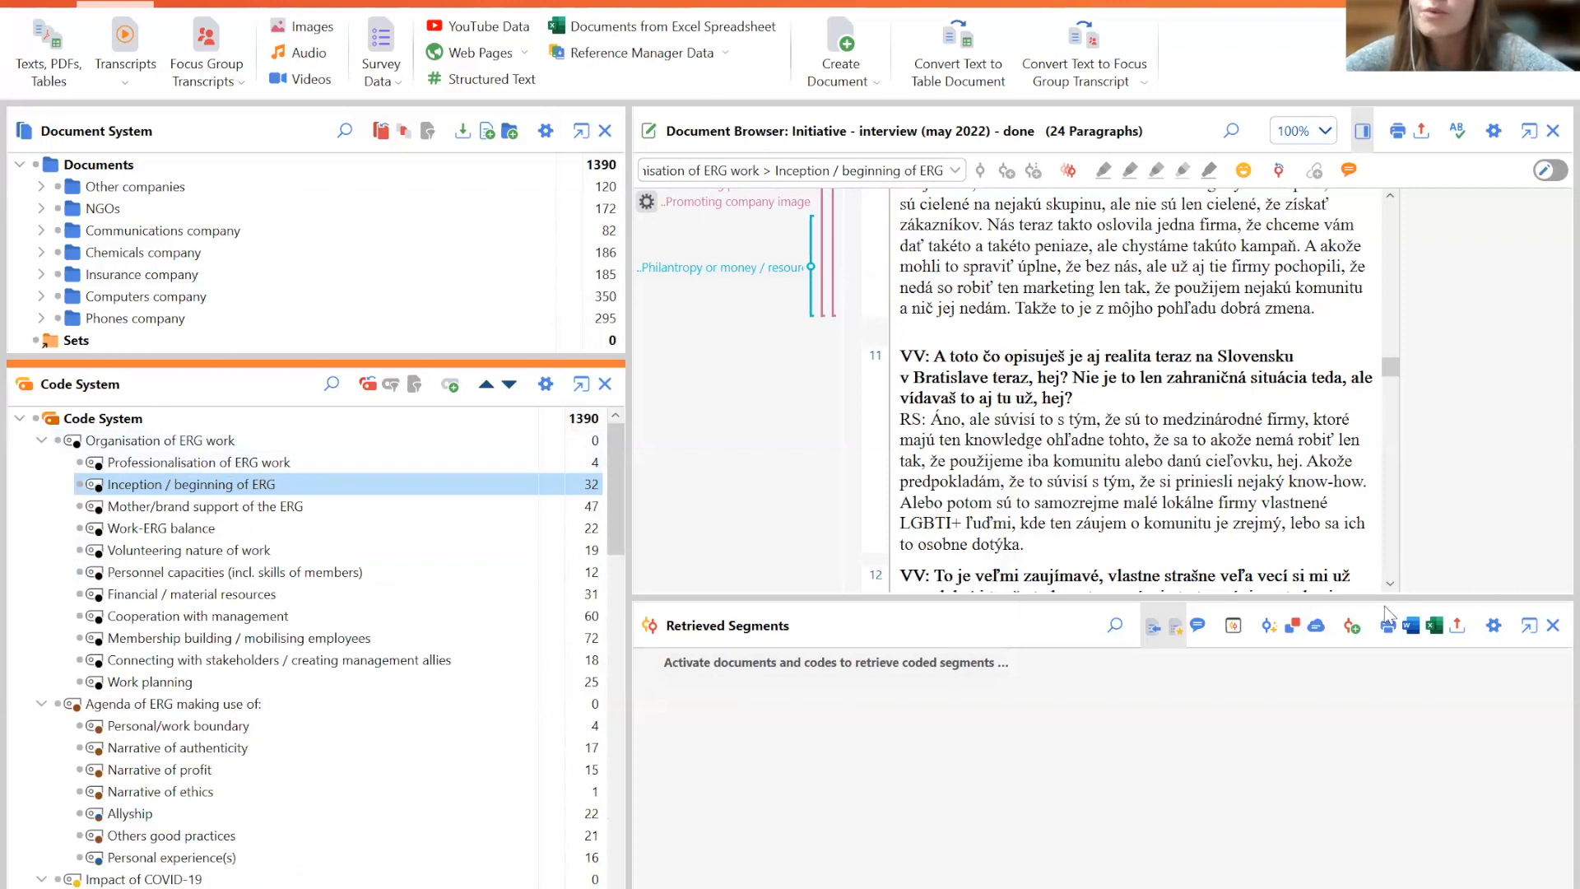
- Open the Foundation - interview 1 (august 2023) document from the NGOs group in the document browser
{"action": "left_click_drag", "start_coordinate": [1391, 368], "coordinate": [1391, 212]}
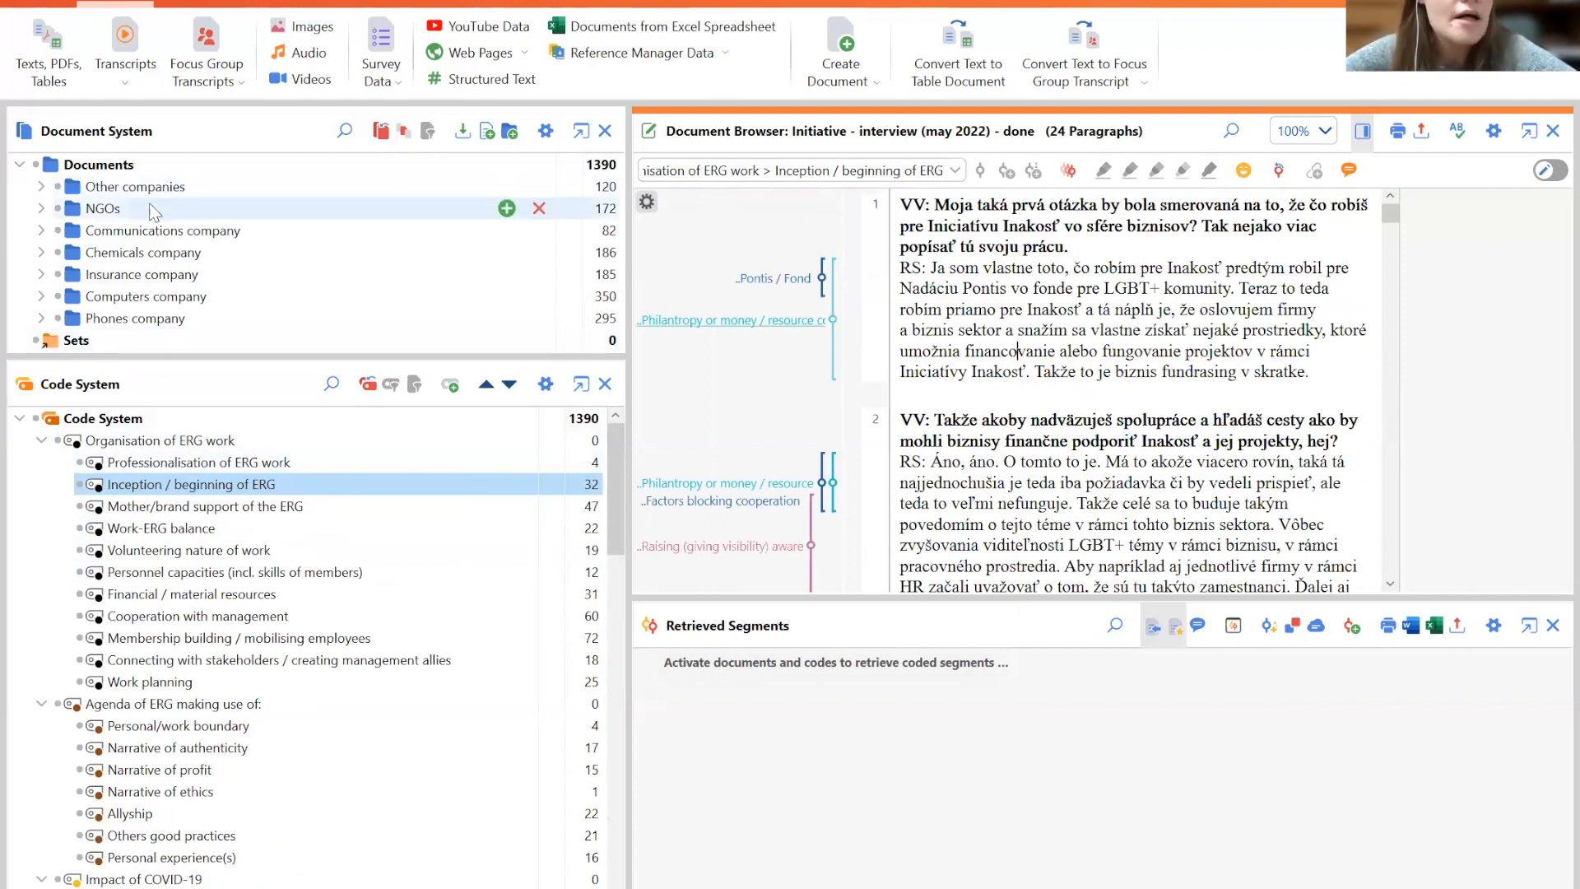
{"action": "left_click", "coordinate": [38, 210]}
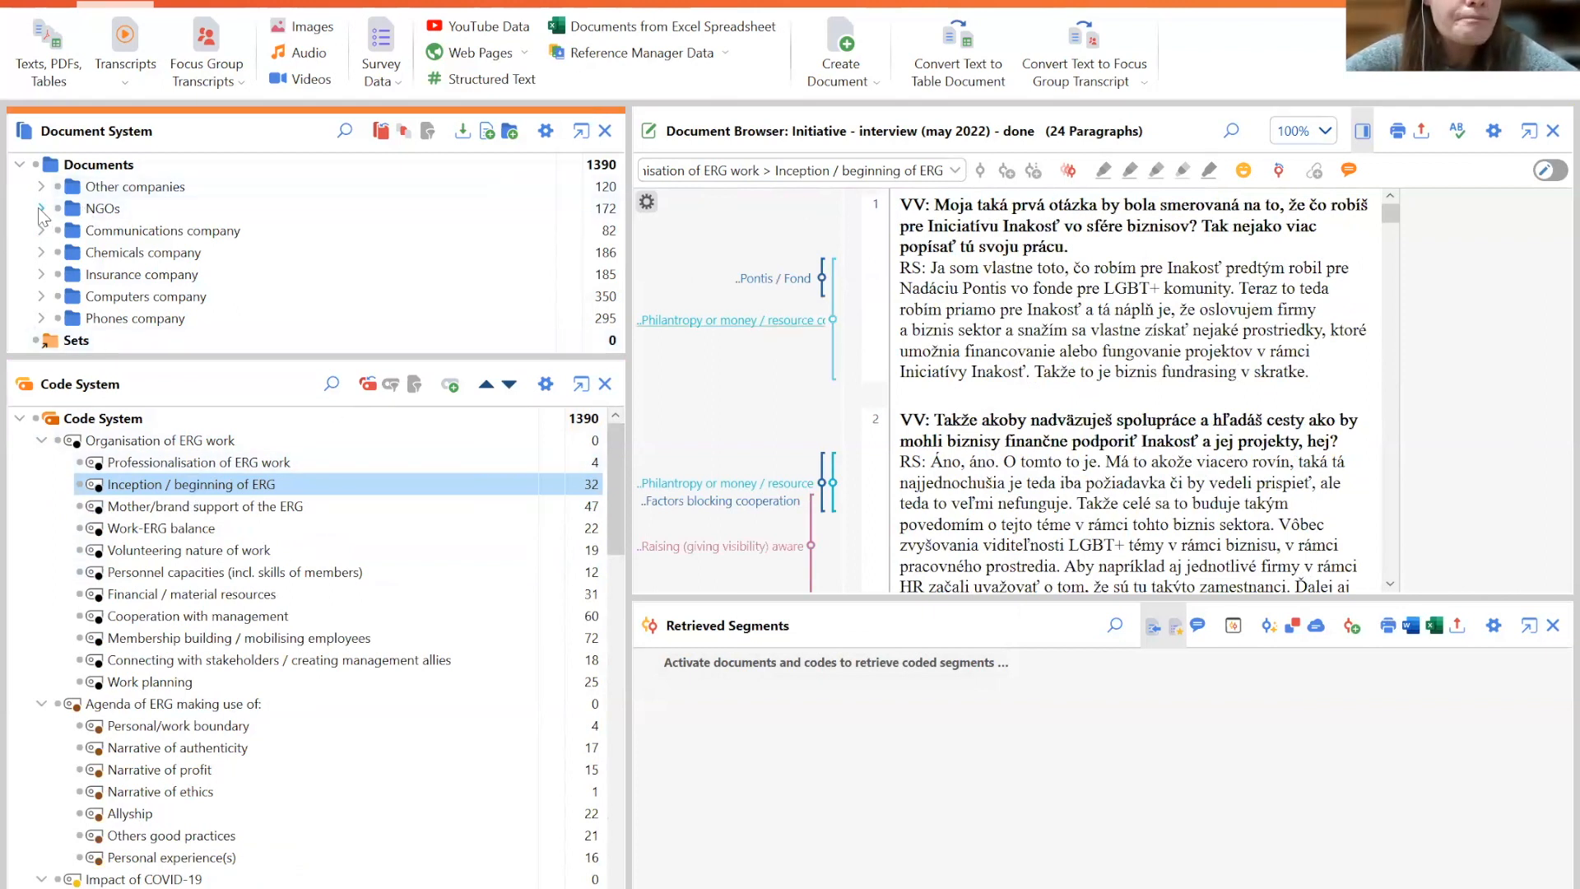
{"action": "double_click", "coordinate": [255, 234]}
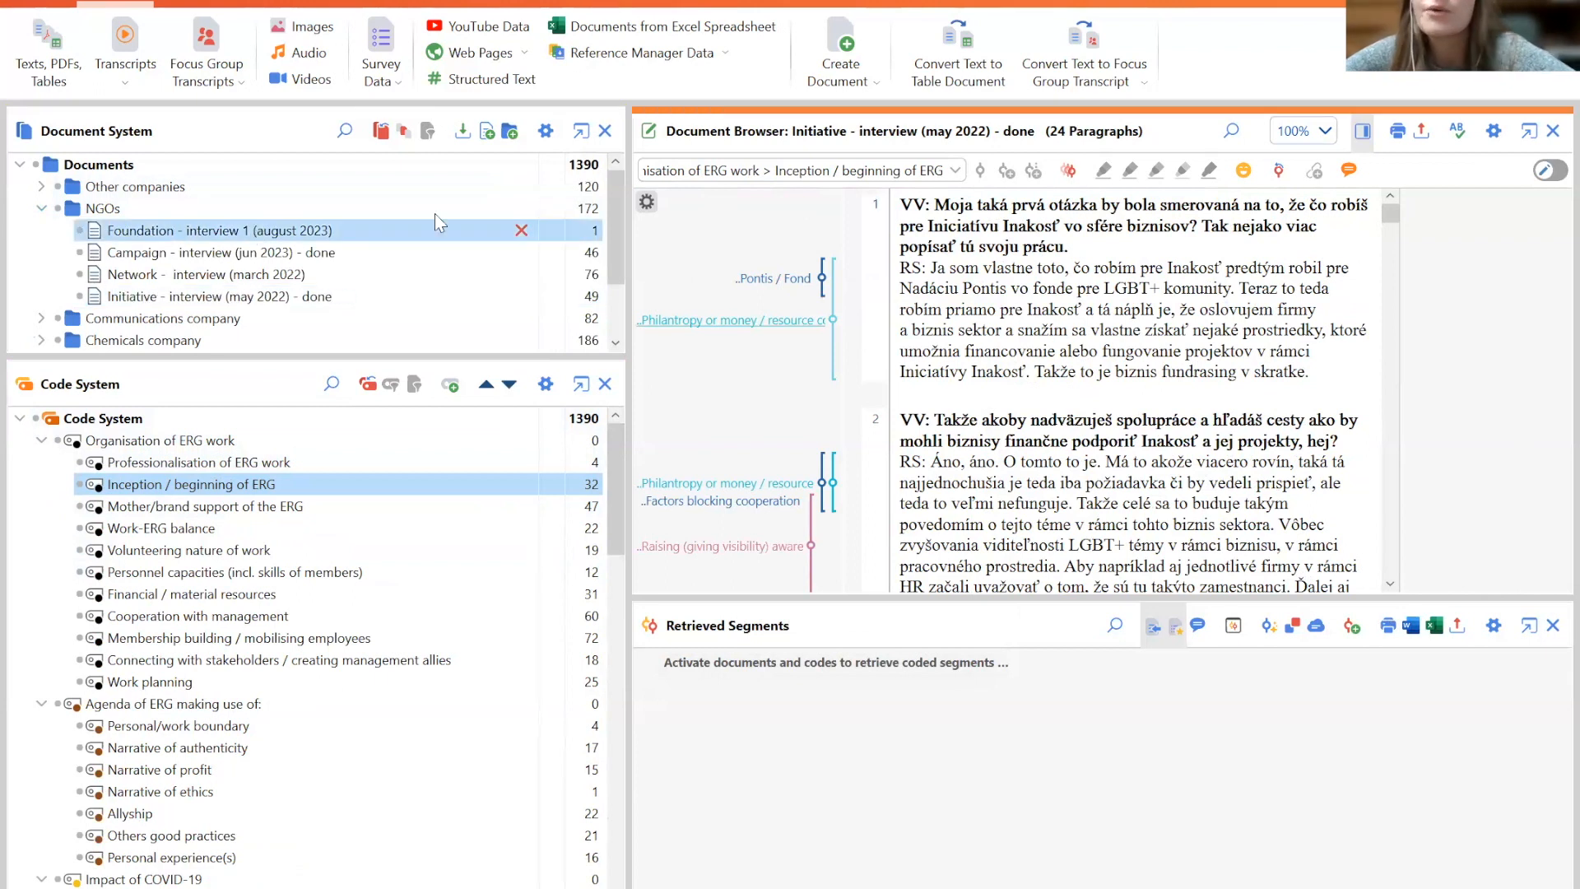
{"action": "left_click", "coordinate": [731, 285]}
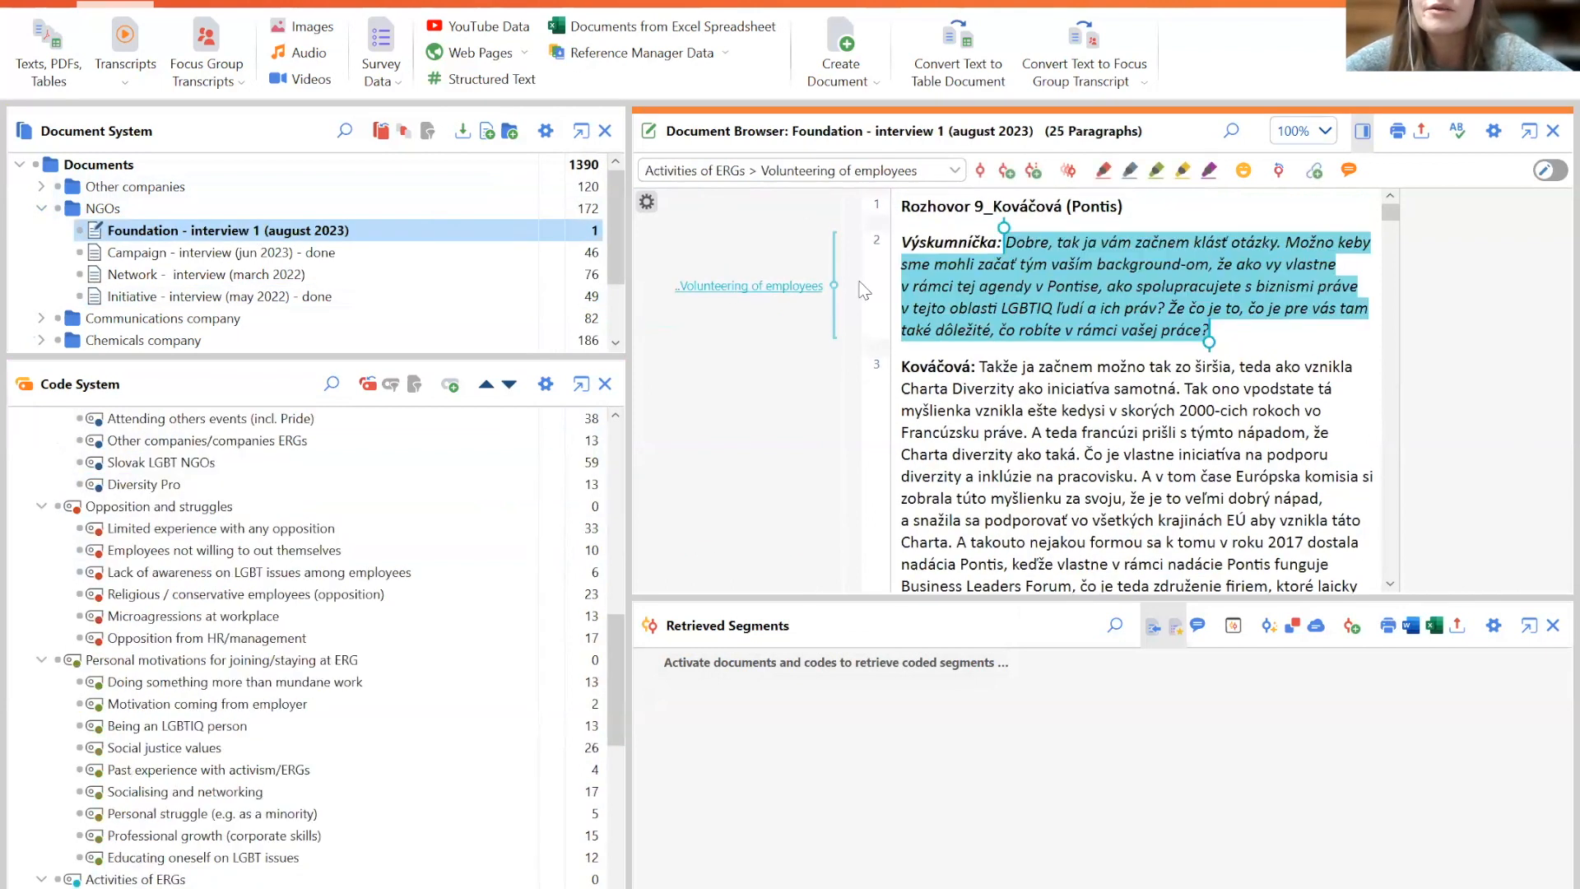
- Code the passage starting 'Že my sme v tom čase tej krízy' with Doing something more than mundane work
{"action": "left_click", "coordinate": [1035, 280]}
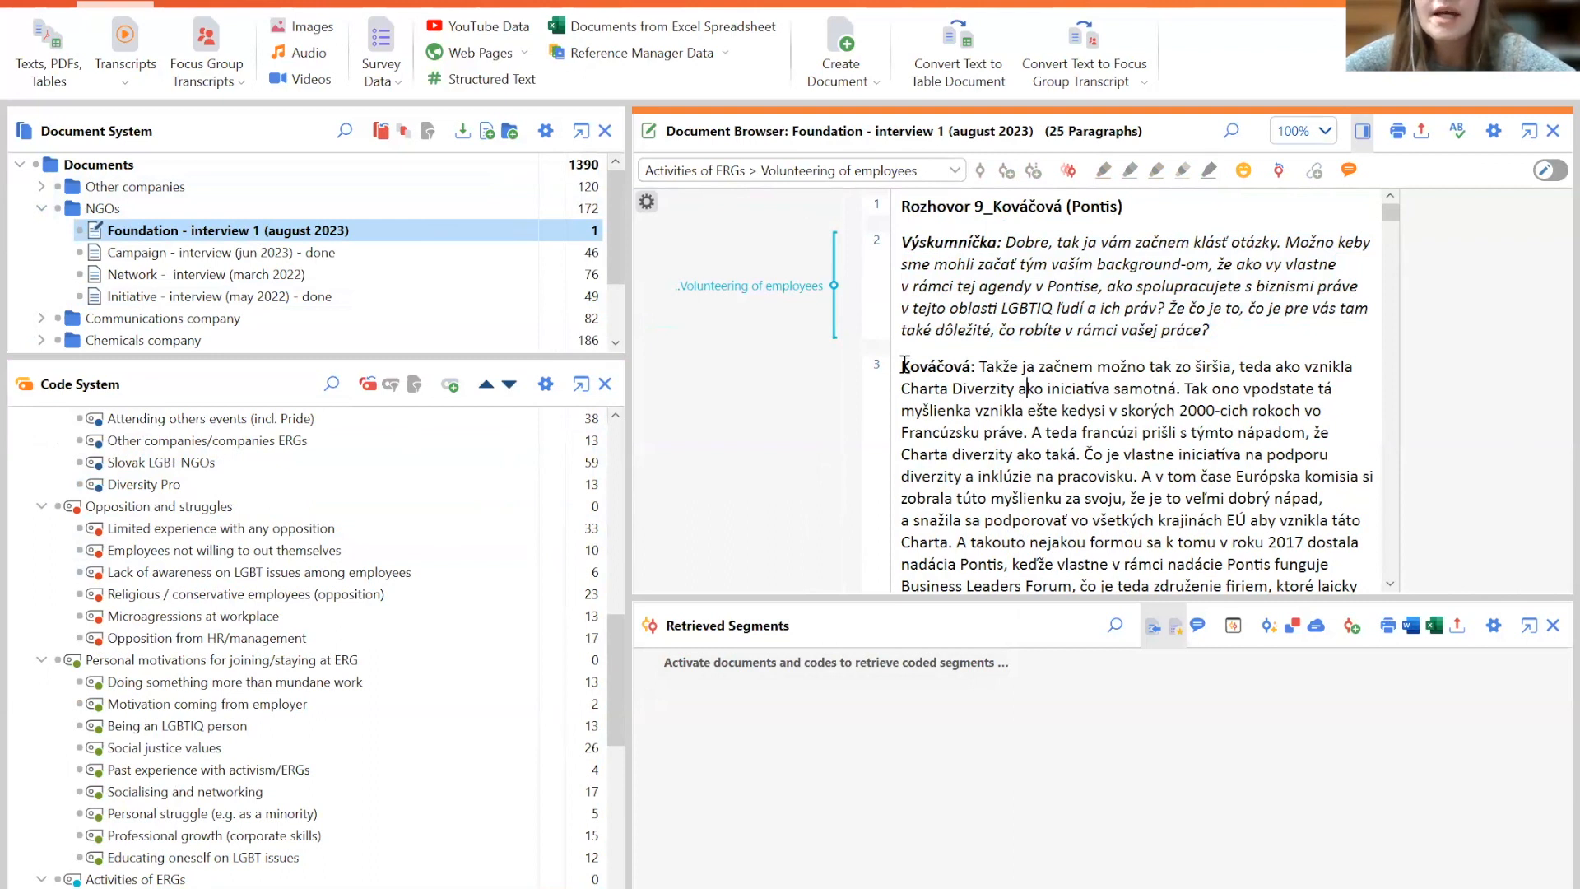
{"action": "left_click_drag", "start_coordinate": [1391, 221], "coordinate": [1389, 261]}
{"action": "left_click_drag", "start_coordinate": [1061, 260], "coordinate": [1089, 325]}
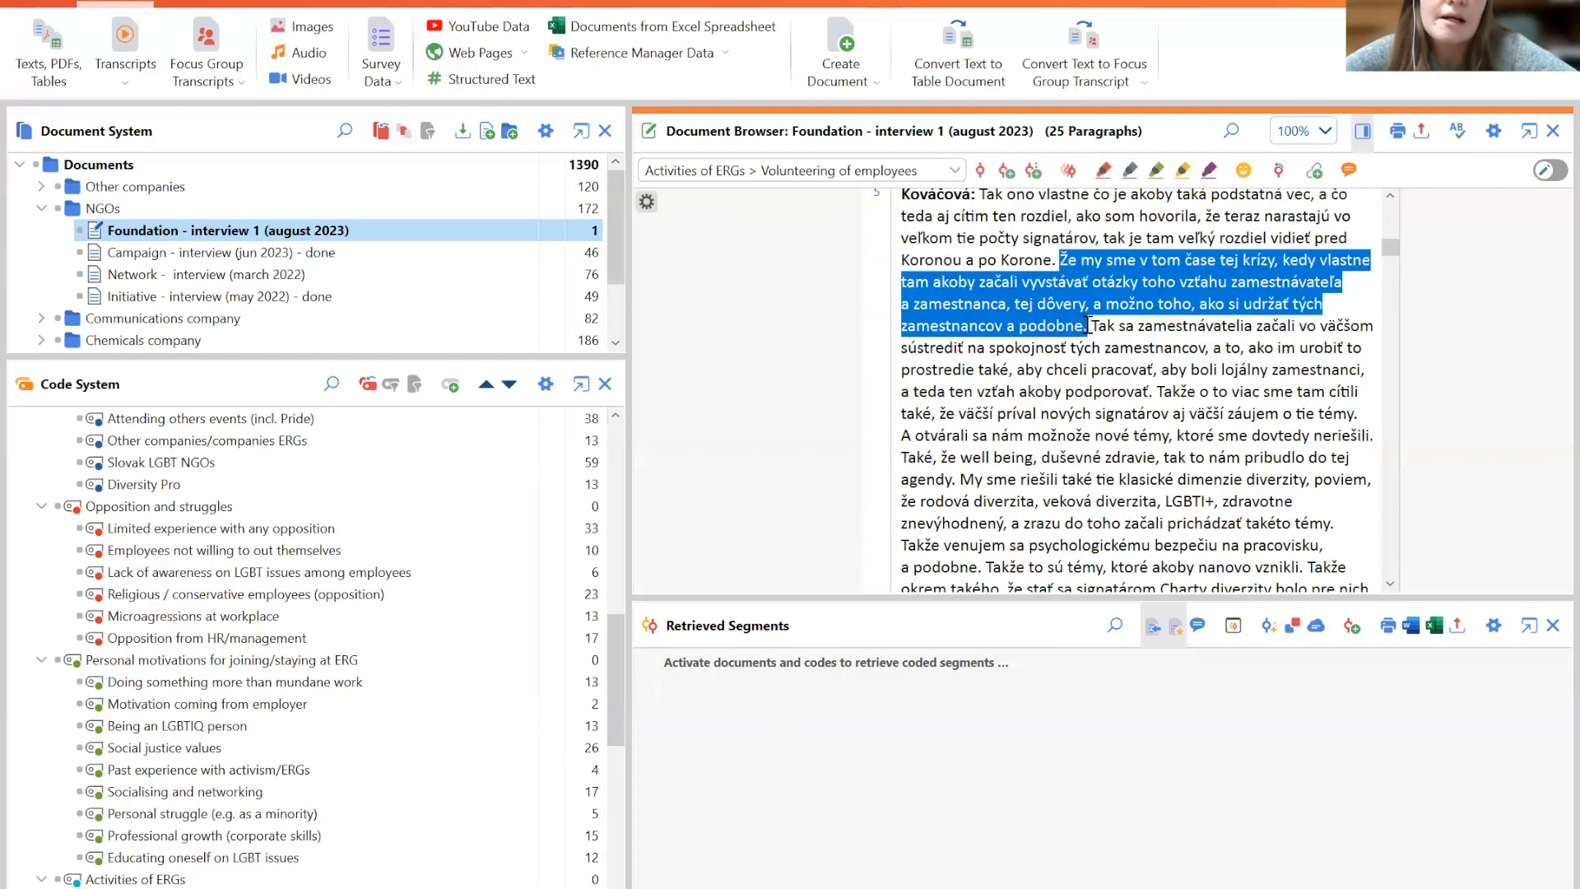
{"action": "left_click", "coordinate": [1032, 347]}
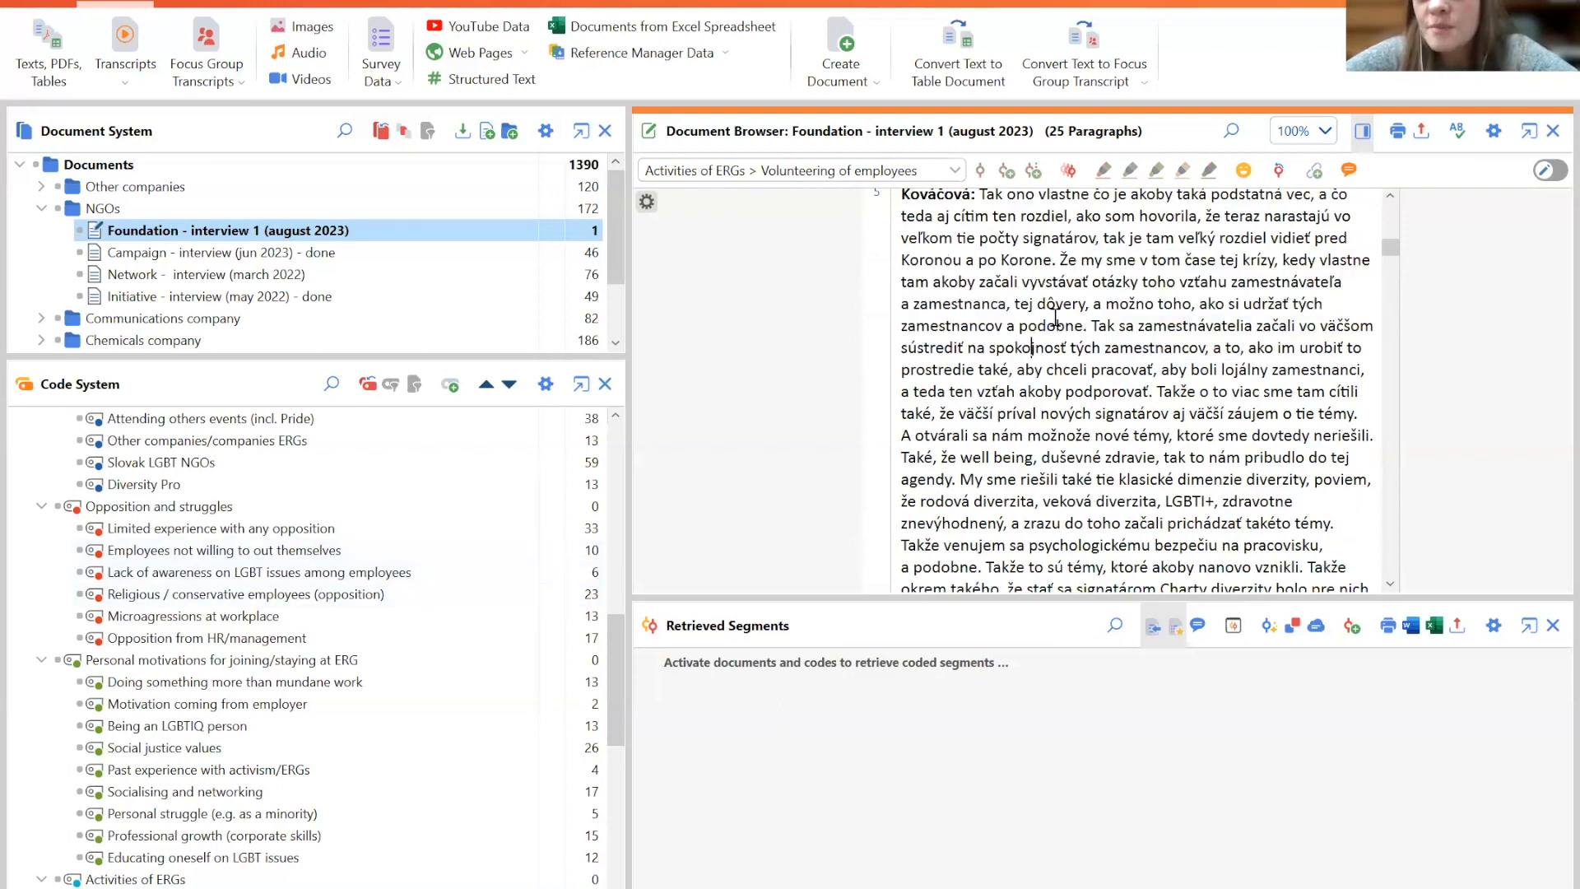
{"action": "left_click_drag", "start_coordinate": [1061, 260], "coordinate": [1083, 326]}
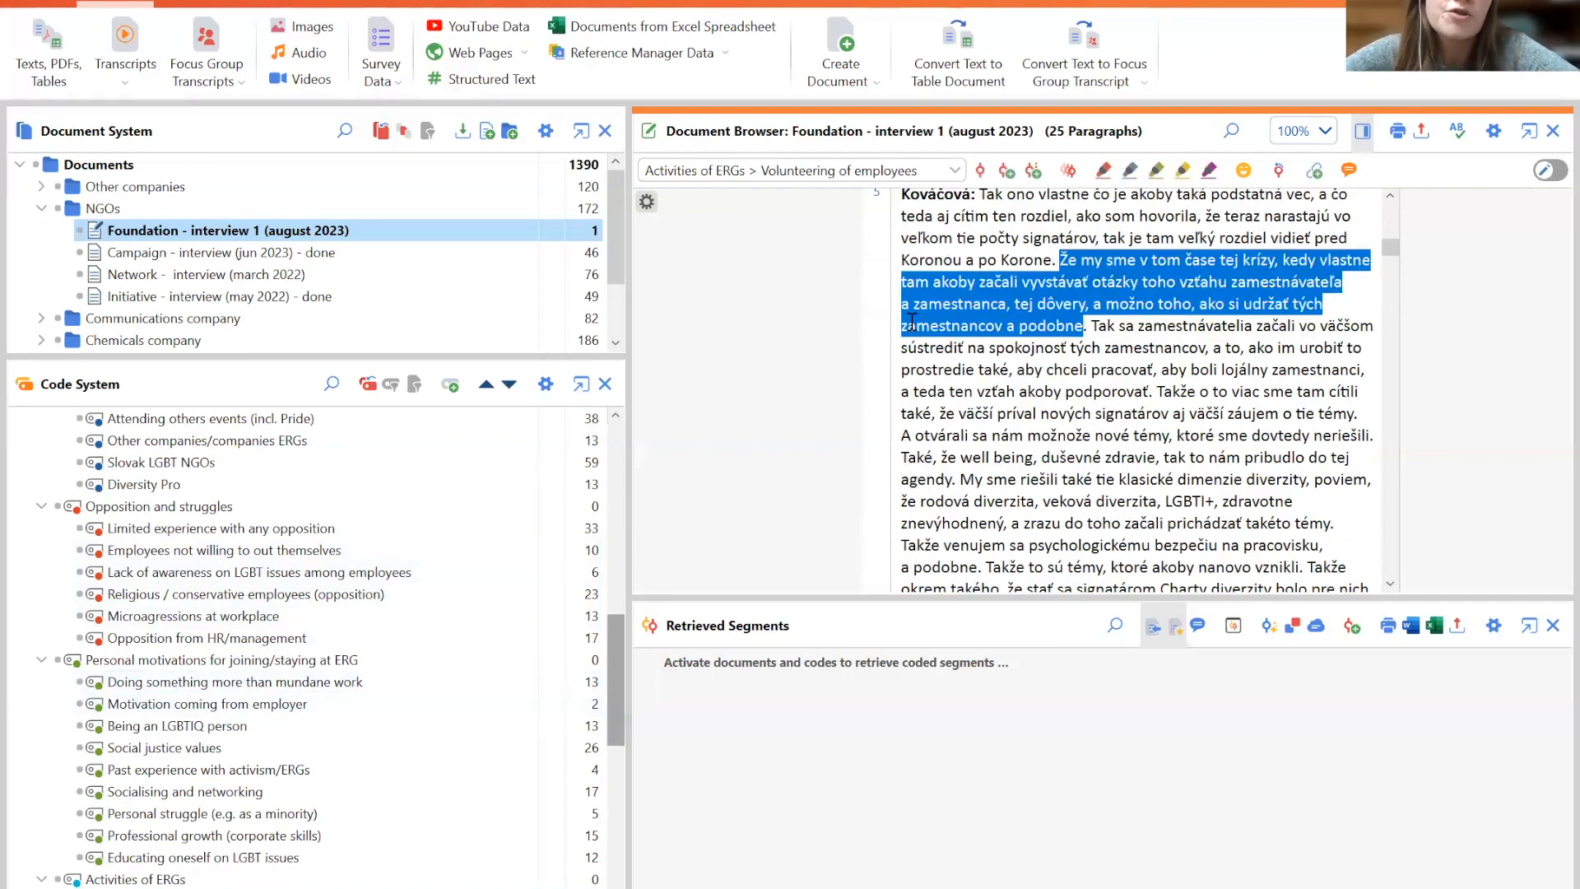
{"action": "left_click_drag", "start_coordinate": [994, 309], "coordinate": [896, 362]}
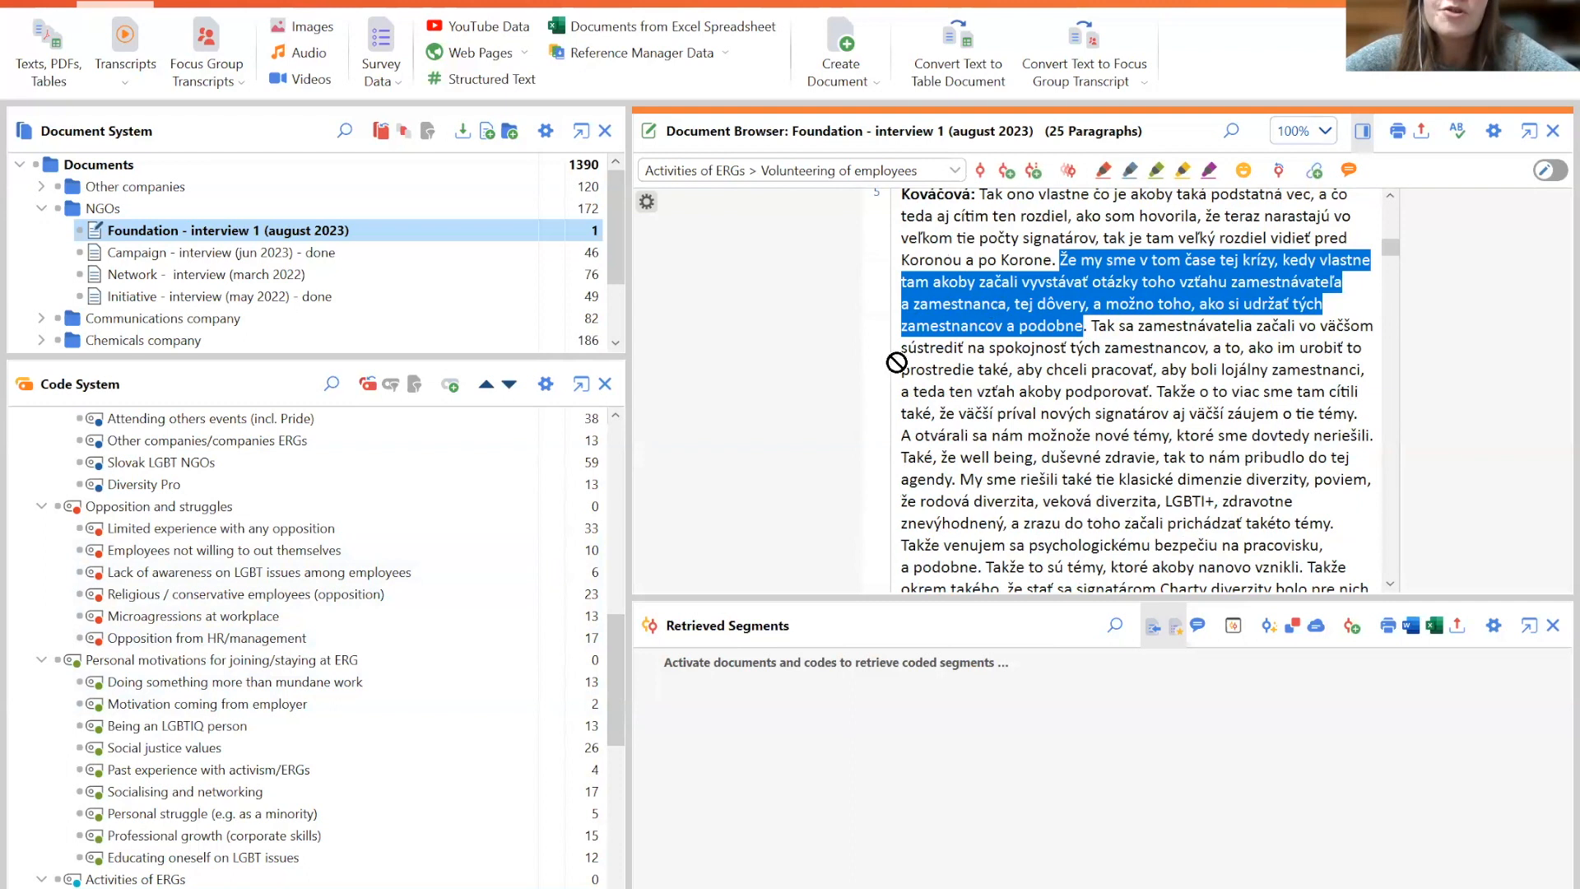
{"action": "left_click_drag", "start_coordinate": [1004, 292], "coordinate": [354, 688]}
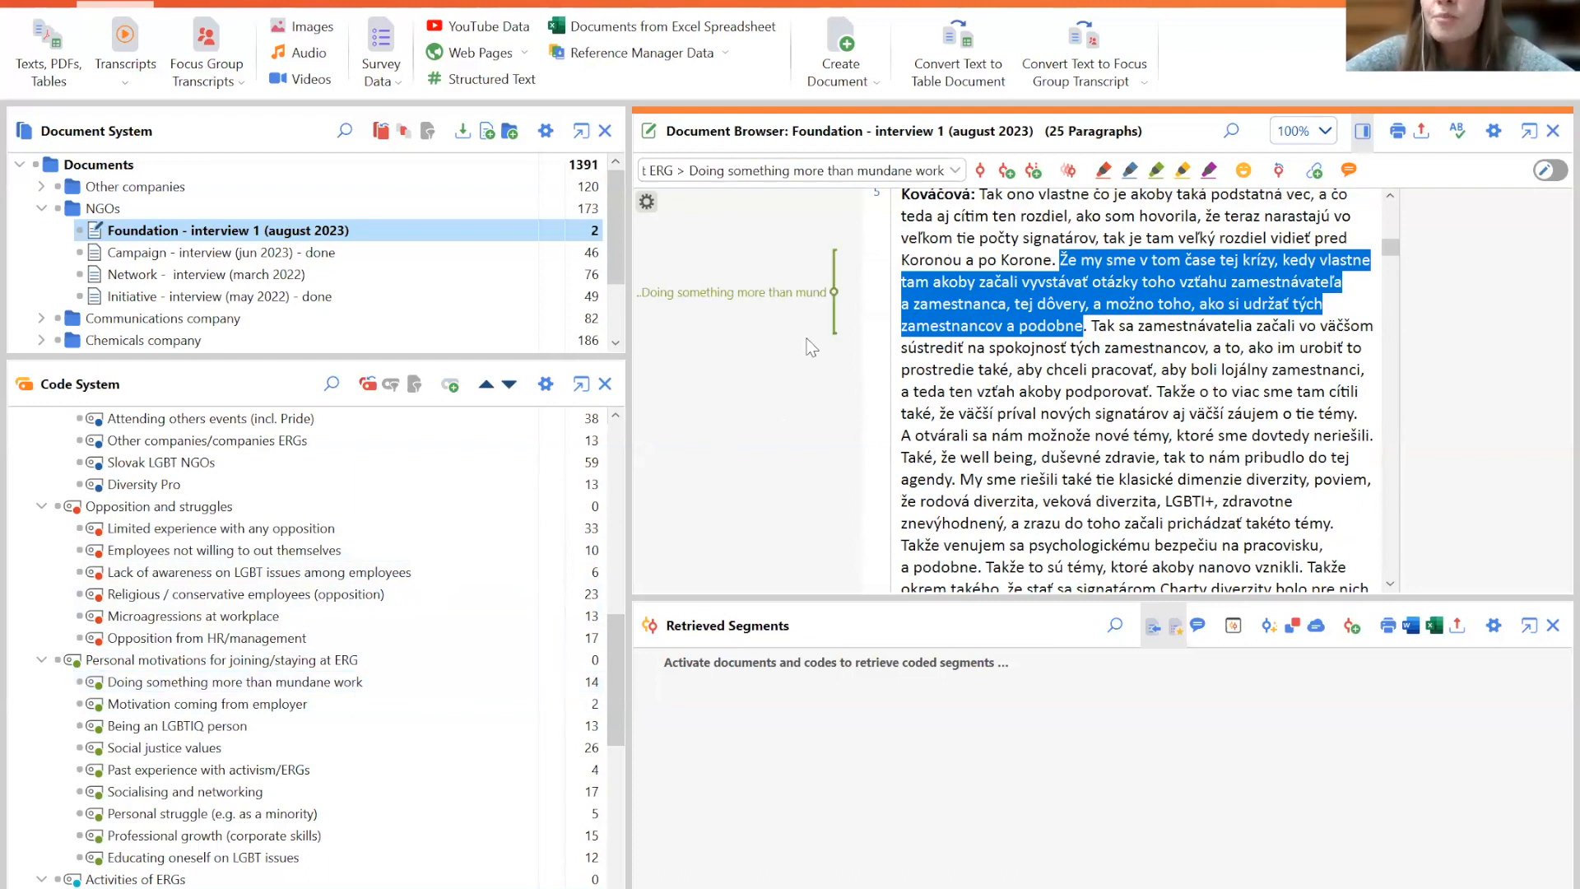
- Delete the Doing something more than mundane work coding from that passage
{"action": "left_click", "coordinate": [741, 295]}
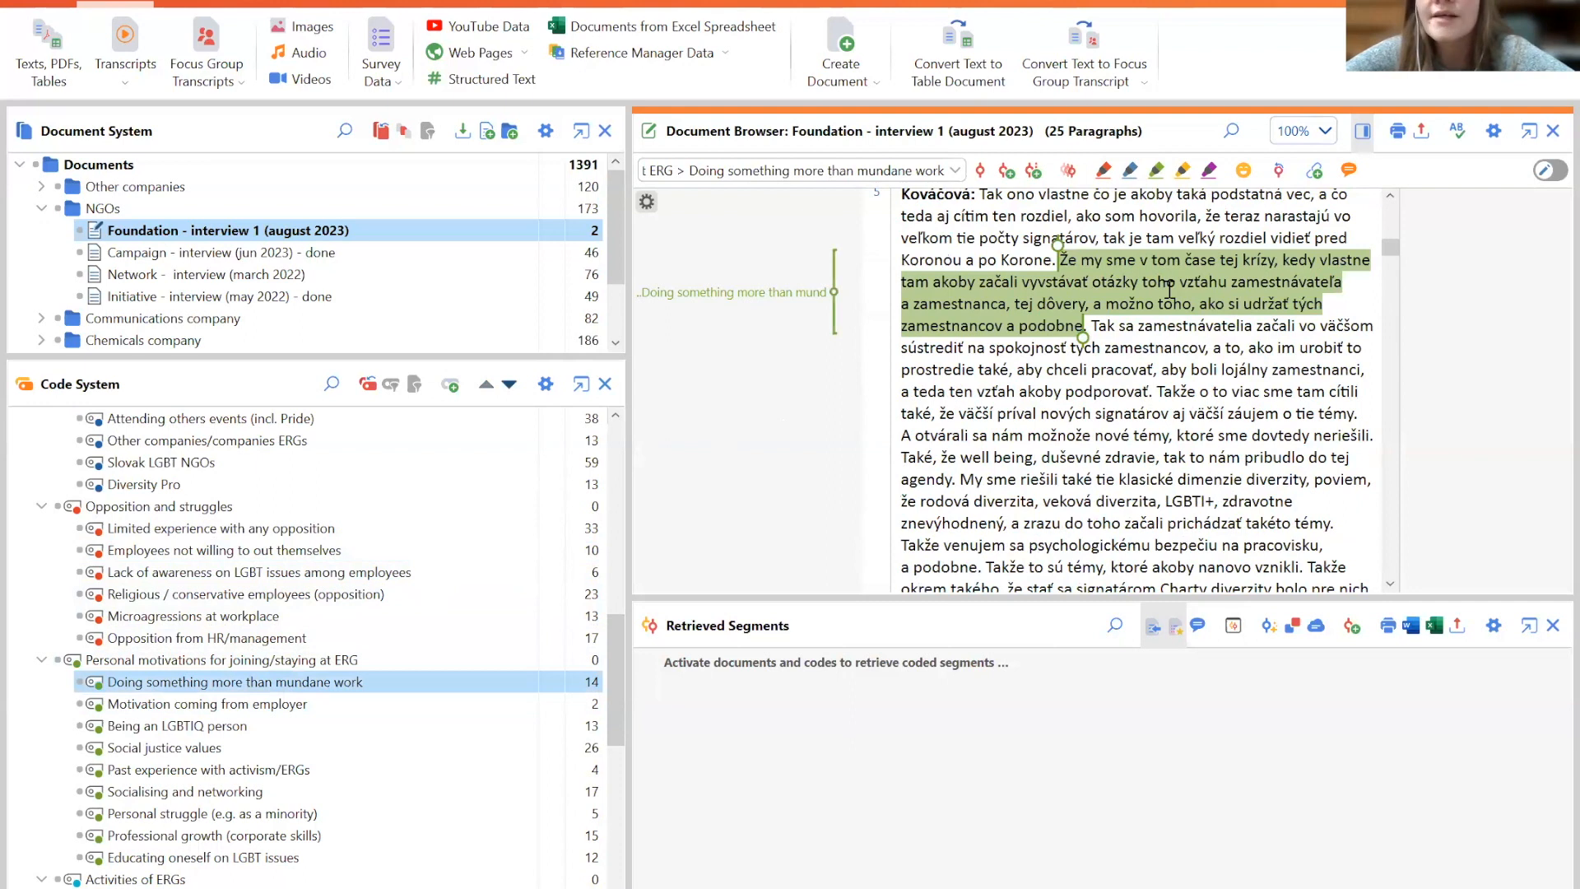
{"action": "mouse_move", "coordinate": [745, 293]}
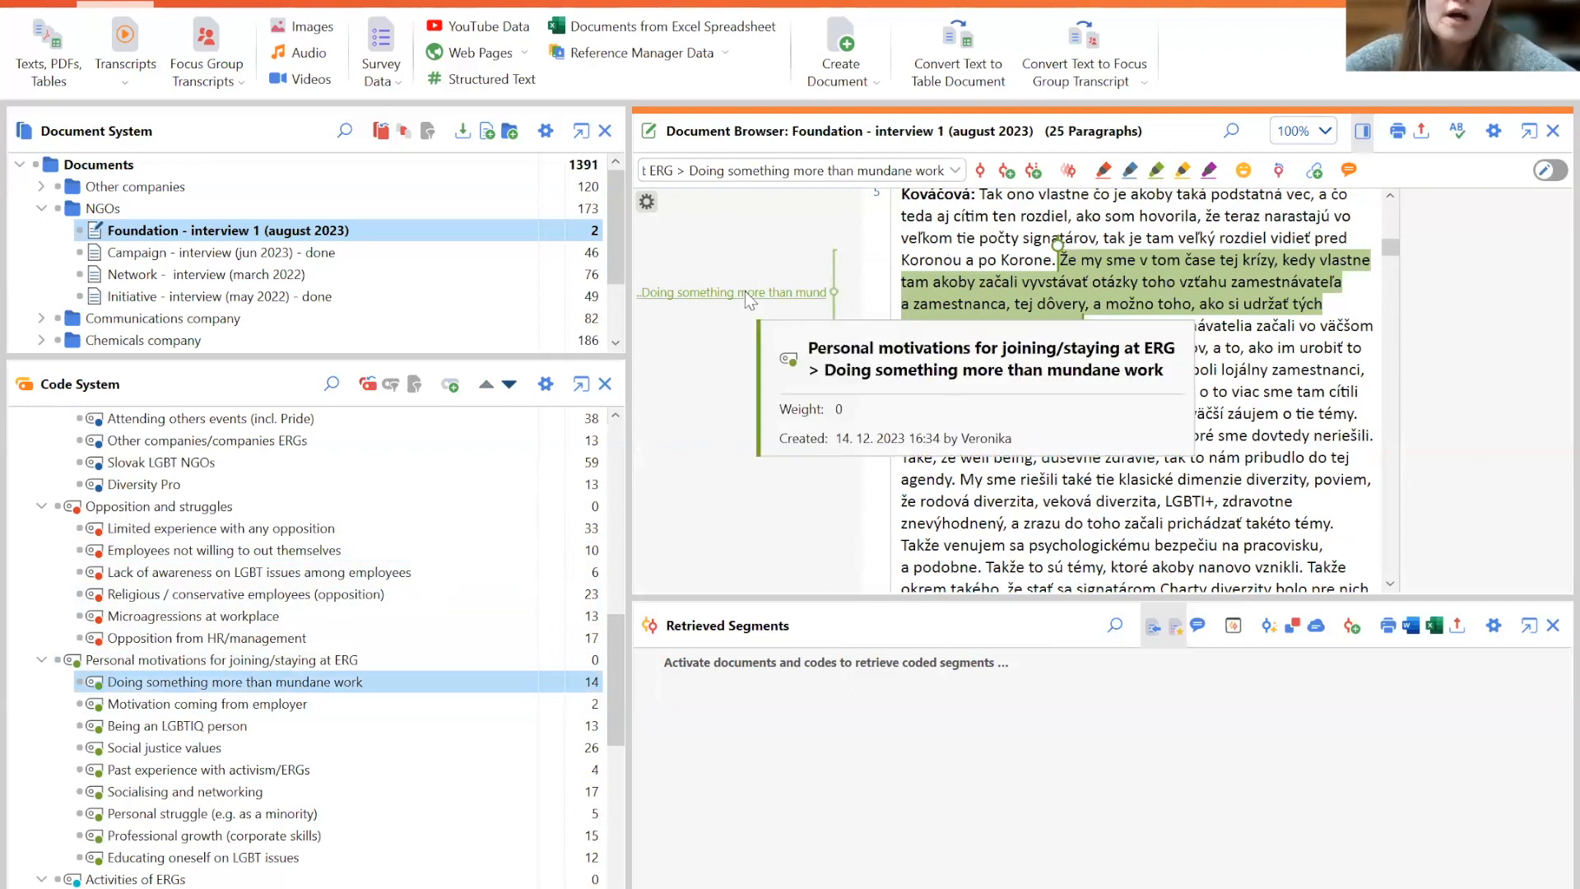
{"action": "right_click", "coordinate": [744, 290]}
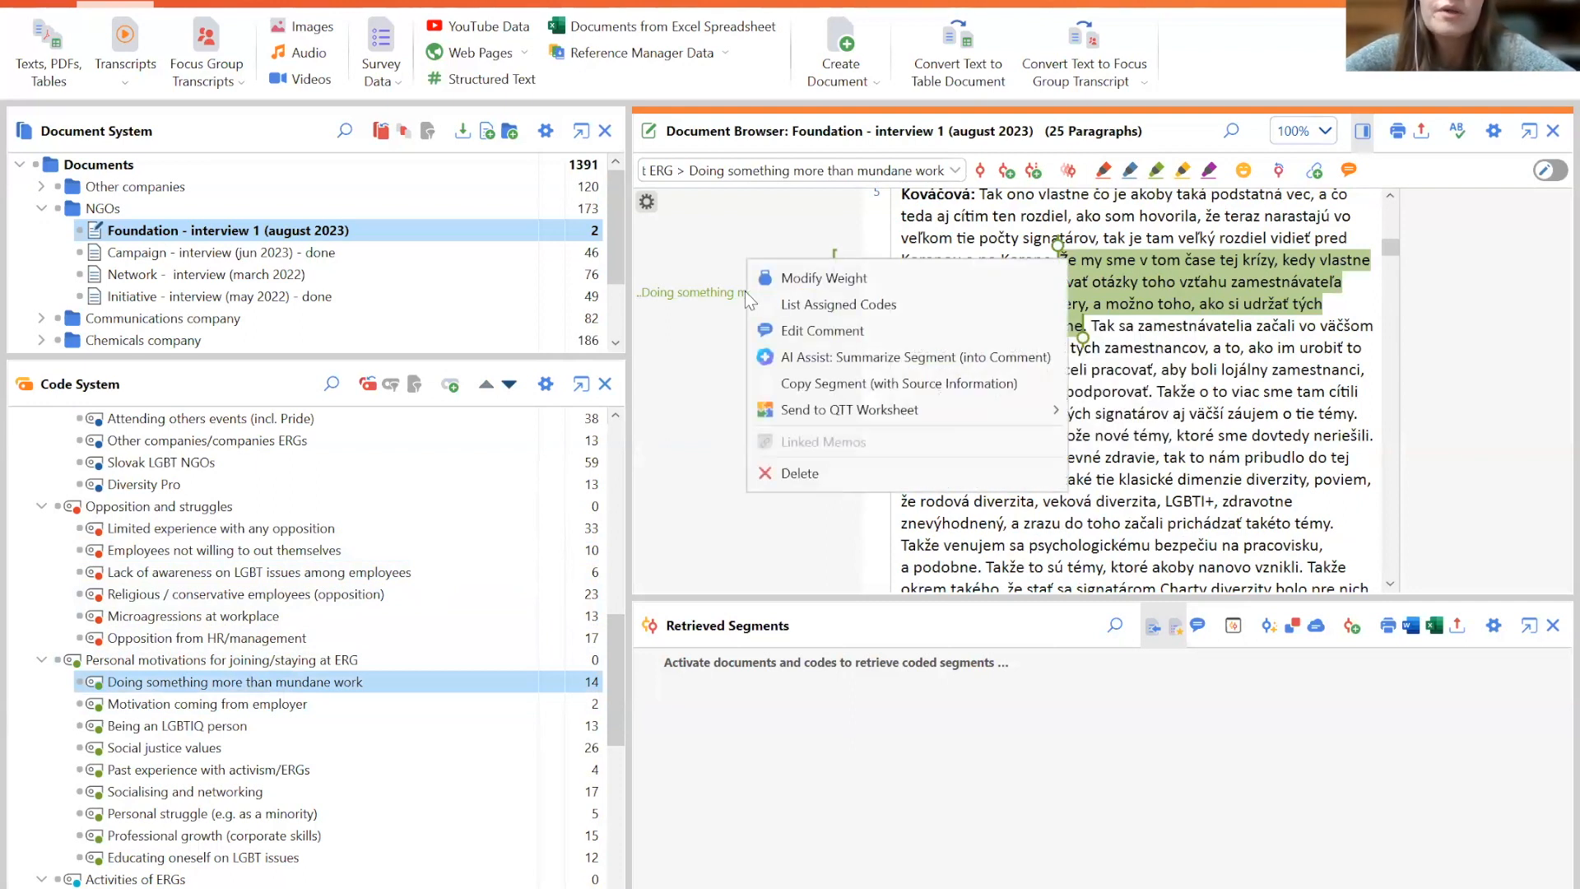
{"action": "left_click", "coordinate": [843, 474]}
{"action": "left_click", "coordinate": [745, 603]}
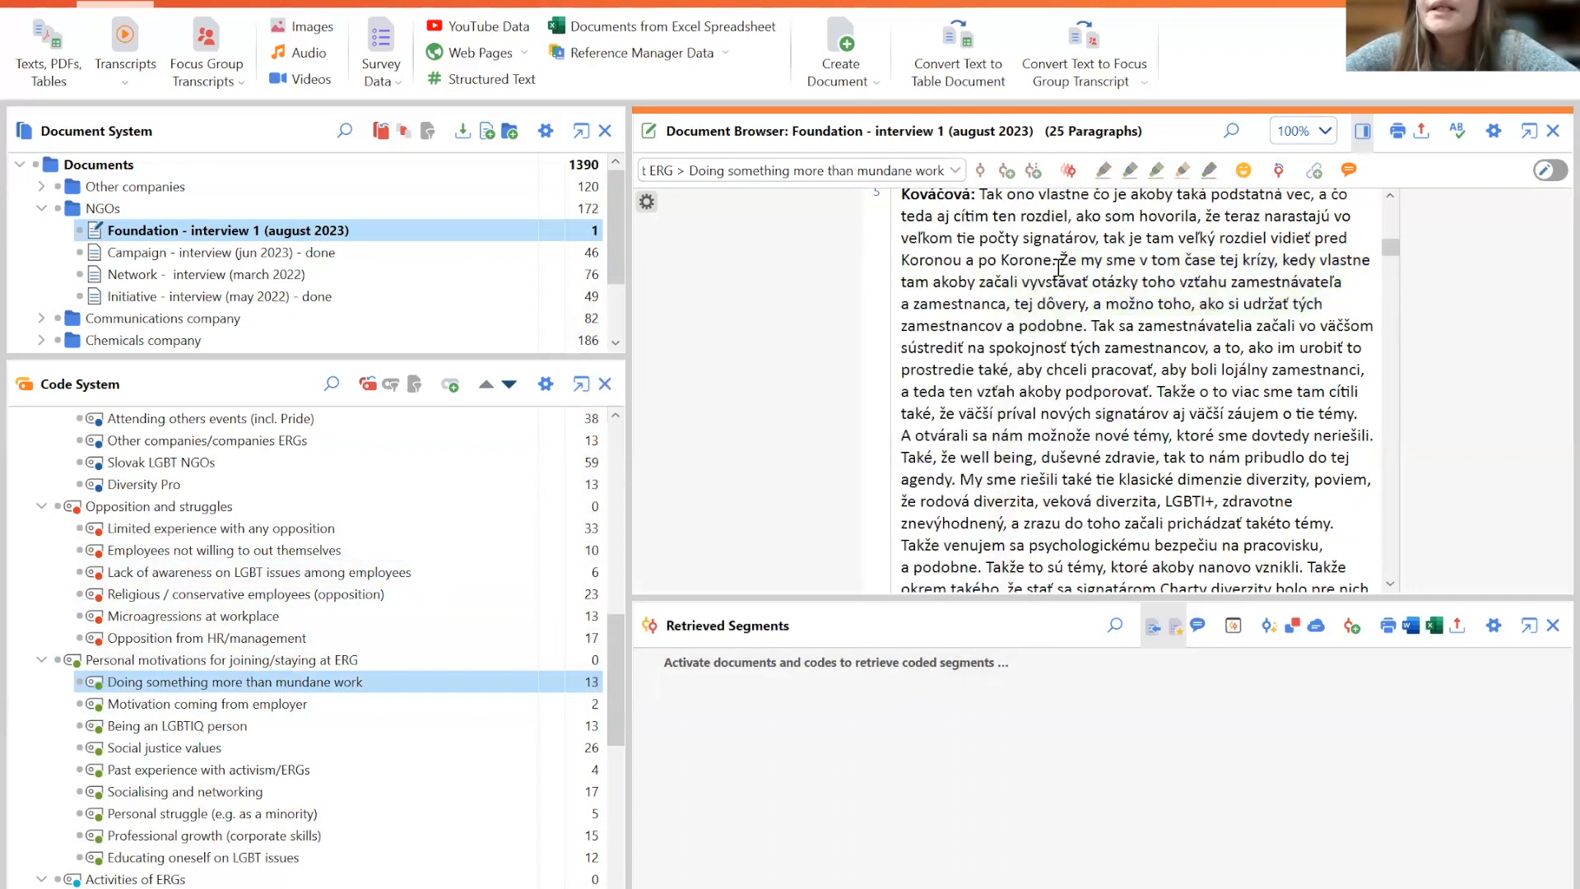
- Select the same passage again and code it in vivo
{"action": "left_click_drag", "start_coordinate": [1061, 260], "coordinate": [1087, 325]}
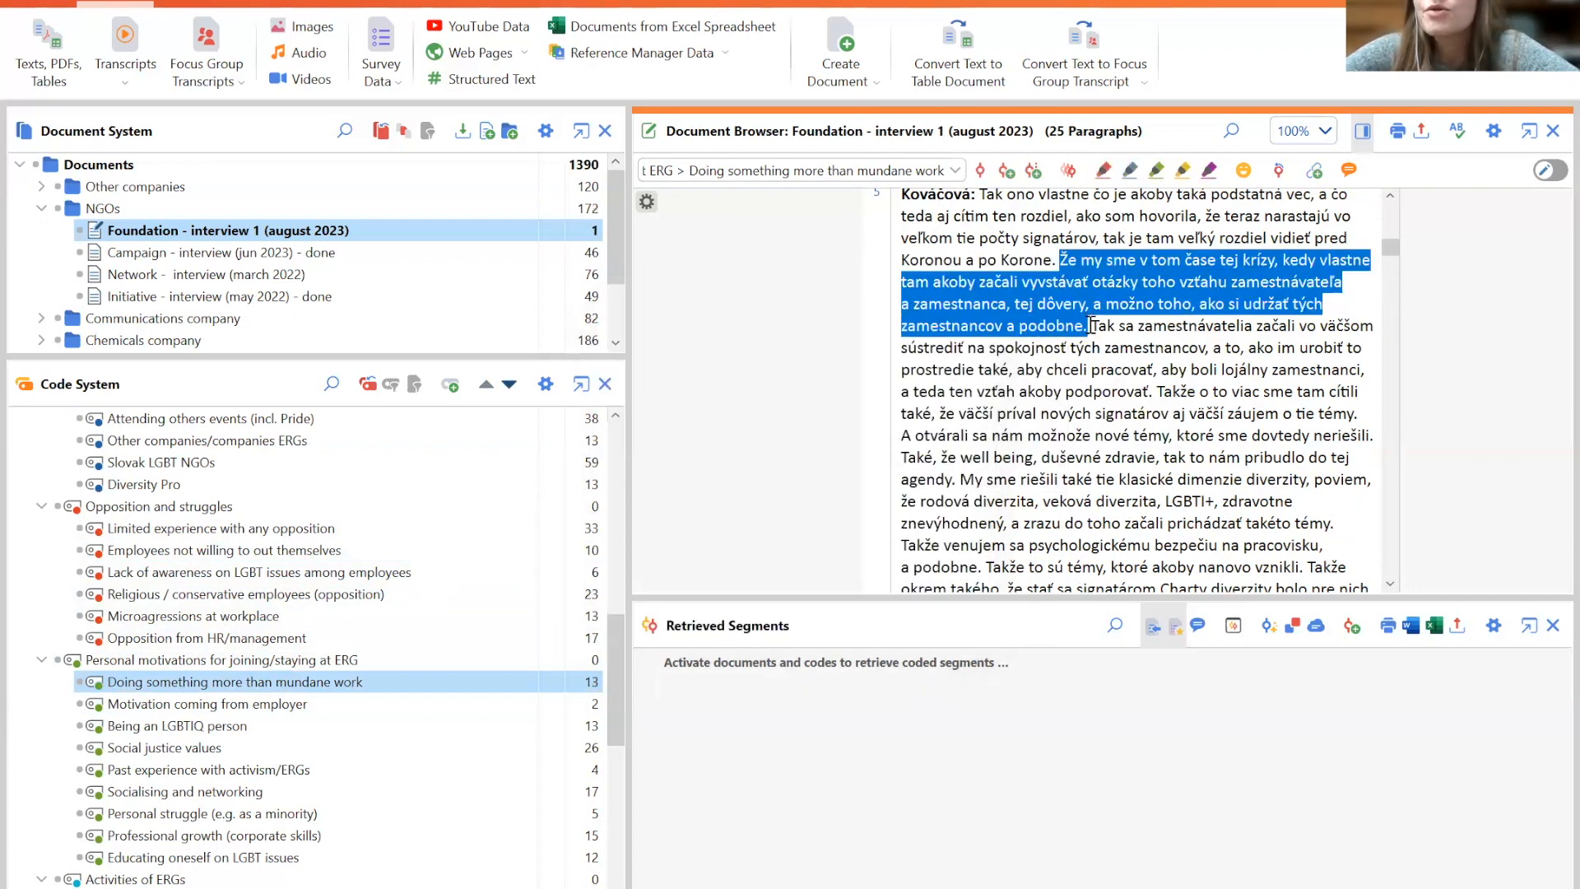
{"action": "right_click", "coordinate": [1031, 306]}
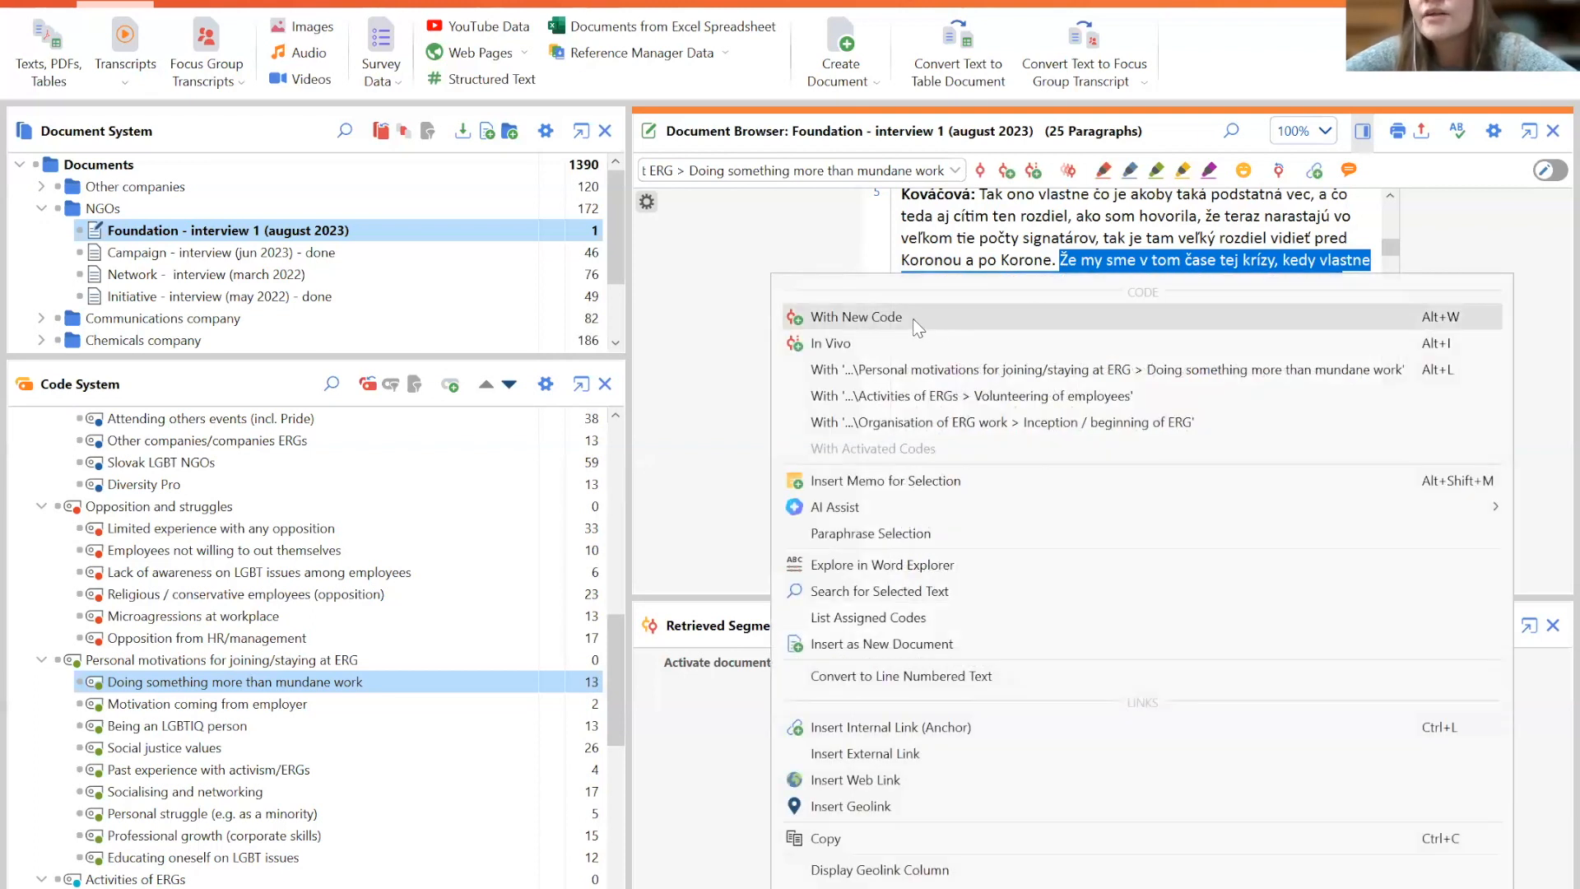
{"action": "left_click", "coordinate": [868, 328]}
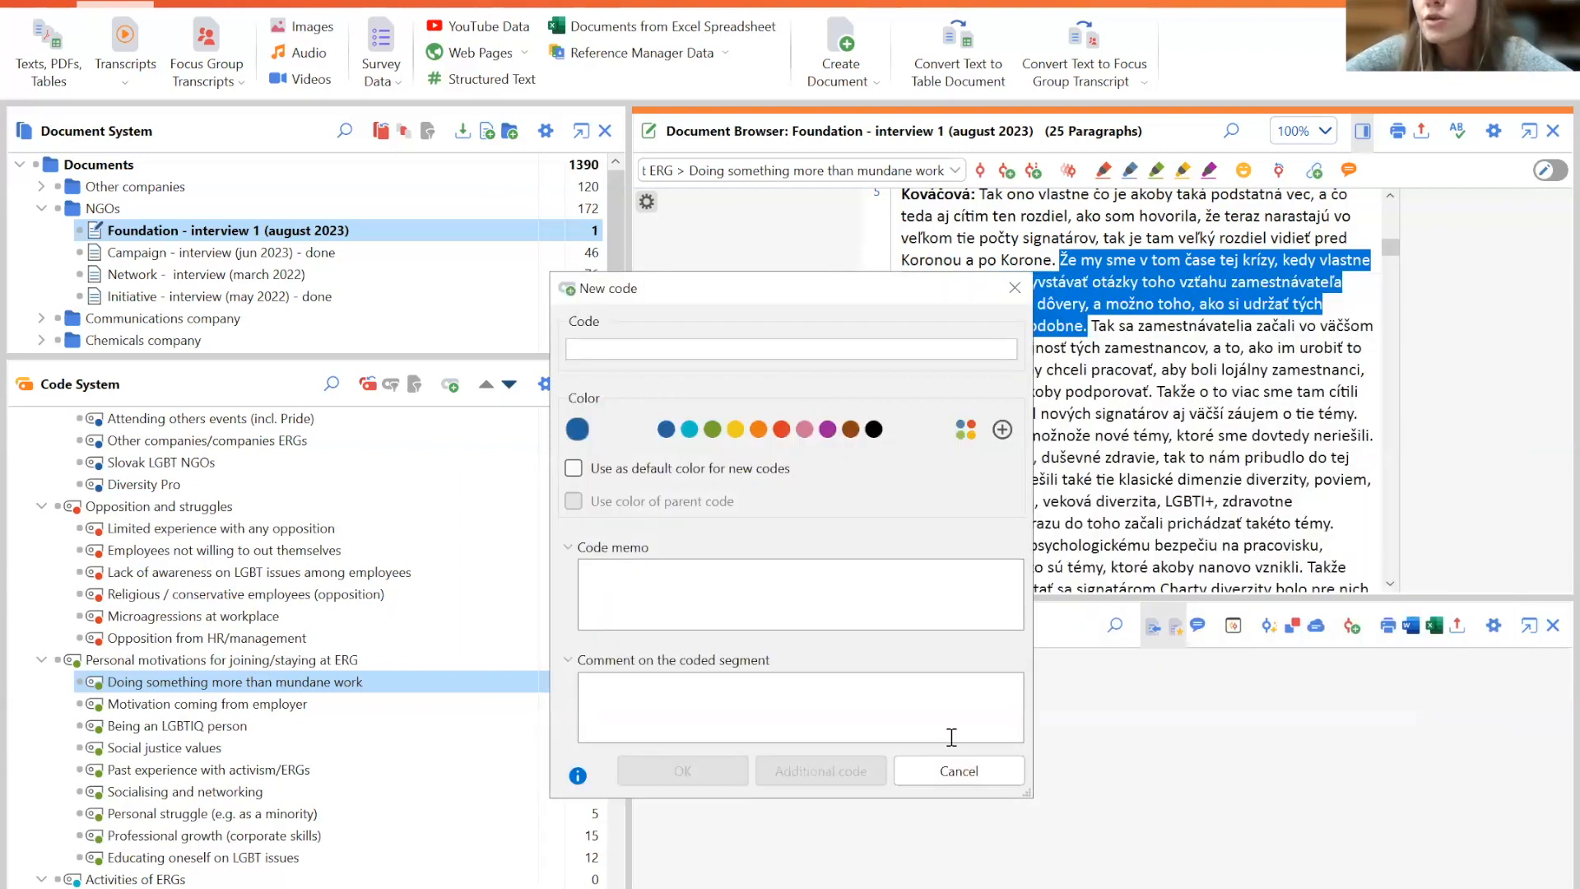
{"action": "left_click", "coordinate": [960, 771]}
{"action": "right_click", "coordinate": [1009, 333]}
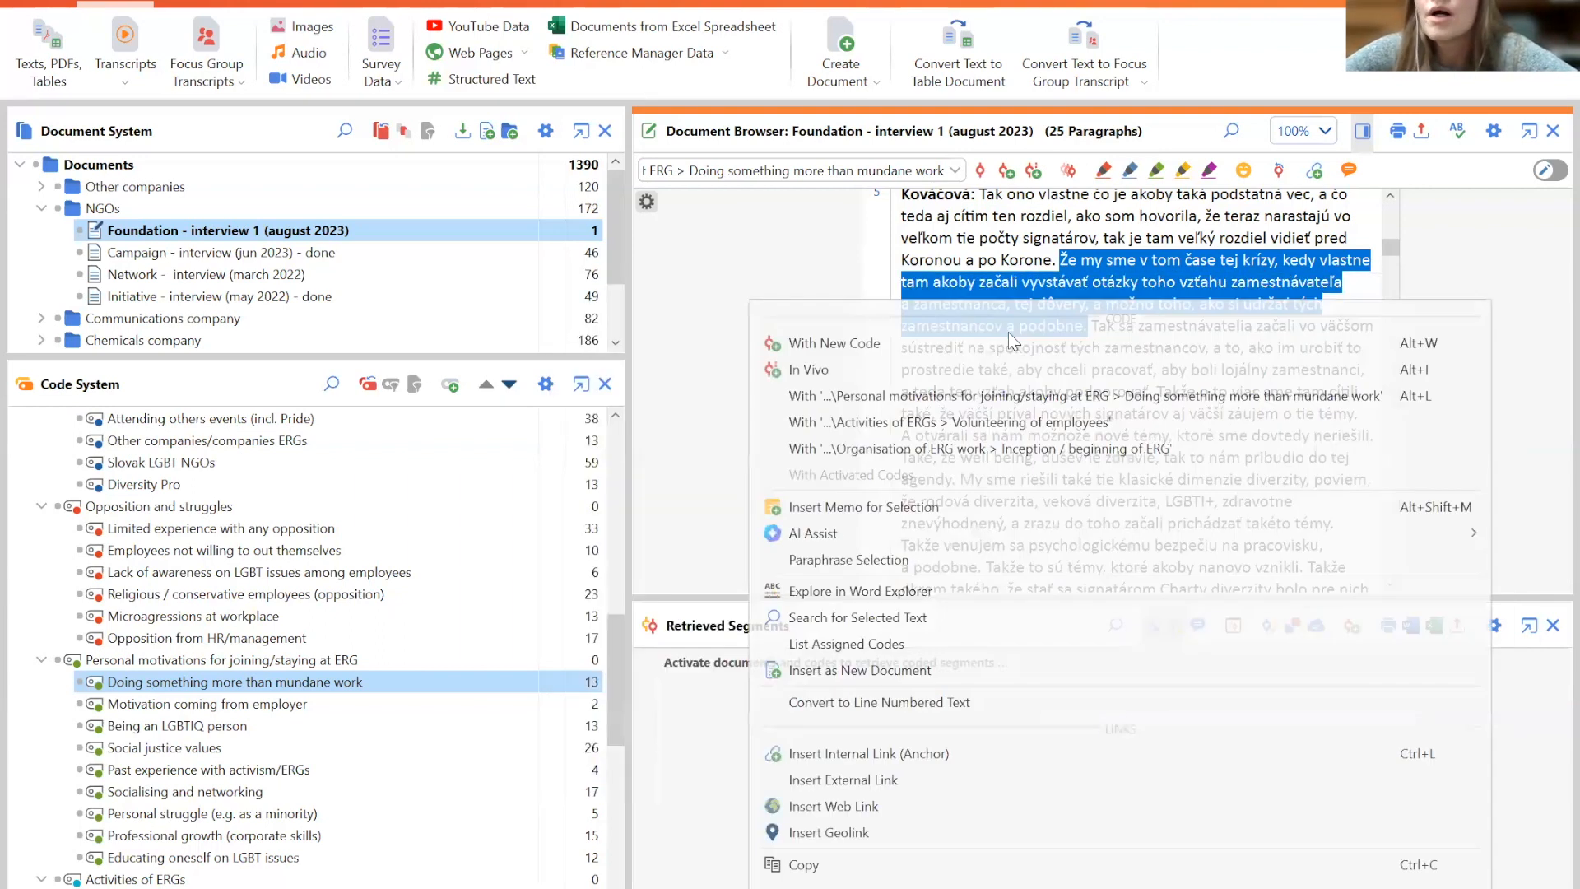
{"action": "left_click", "coordinate": [895, 369]}
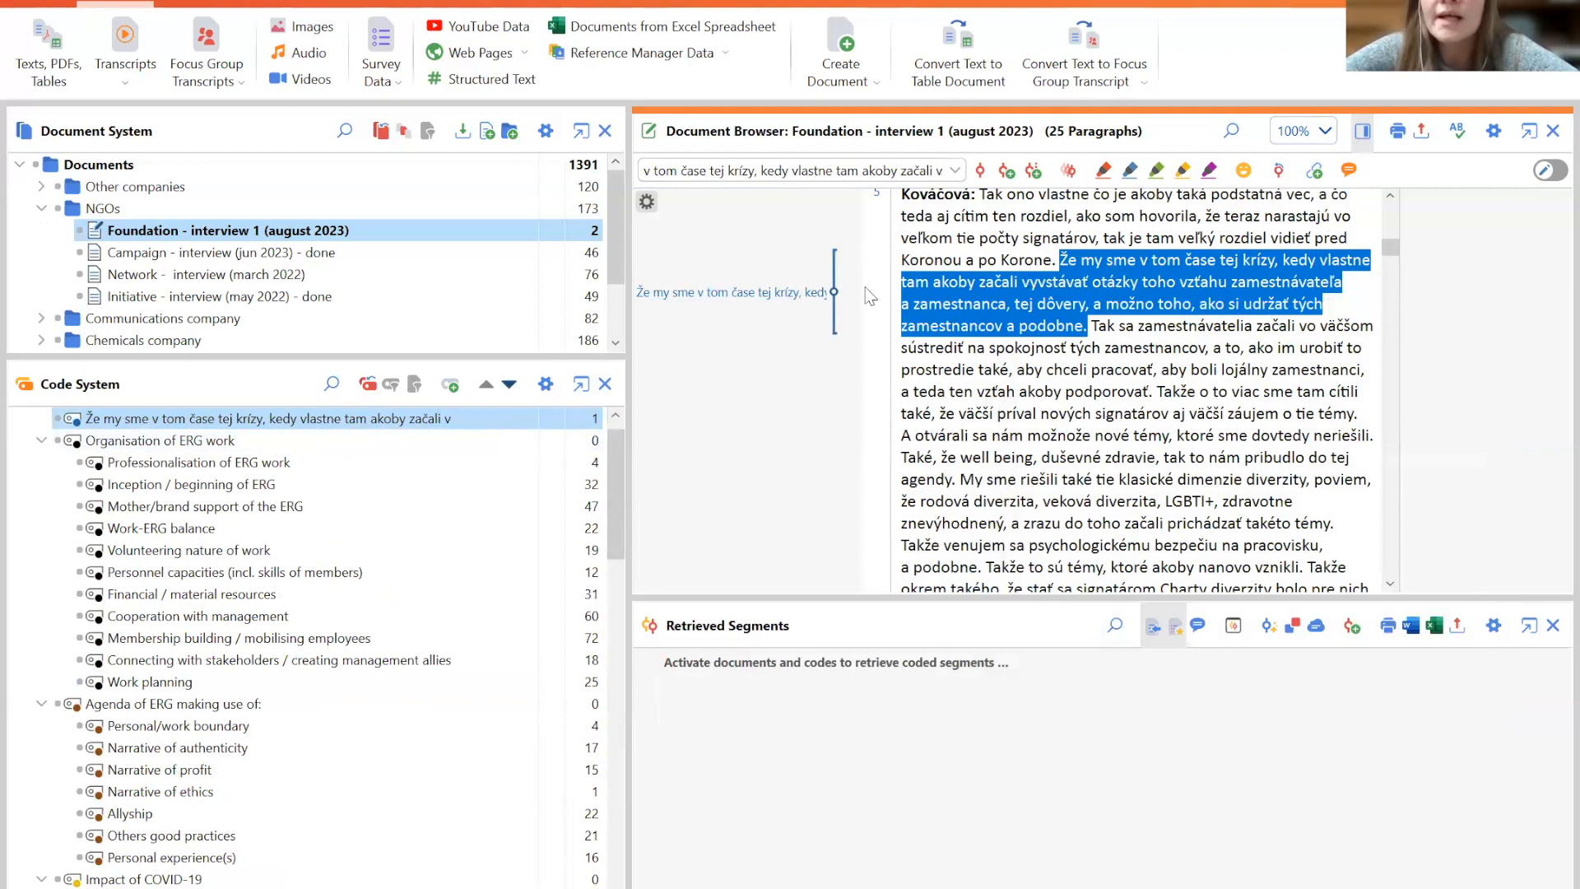
- Delete the in vivo code assignment from the selected passage
{"action": "right_click", "coordinate": [700, 290]}
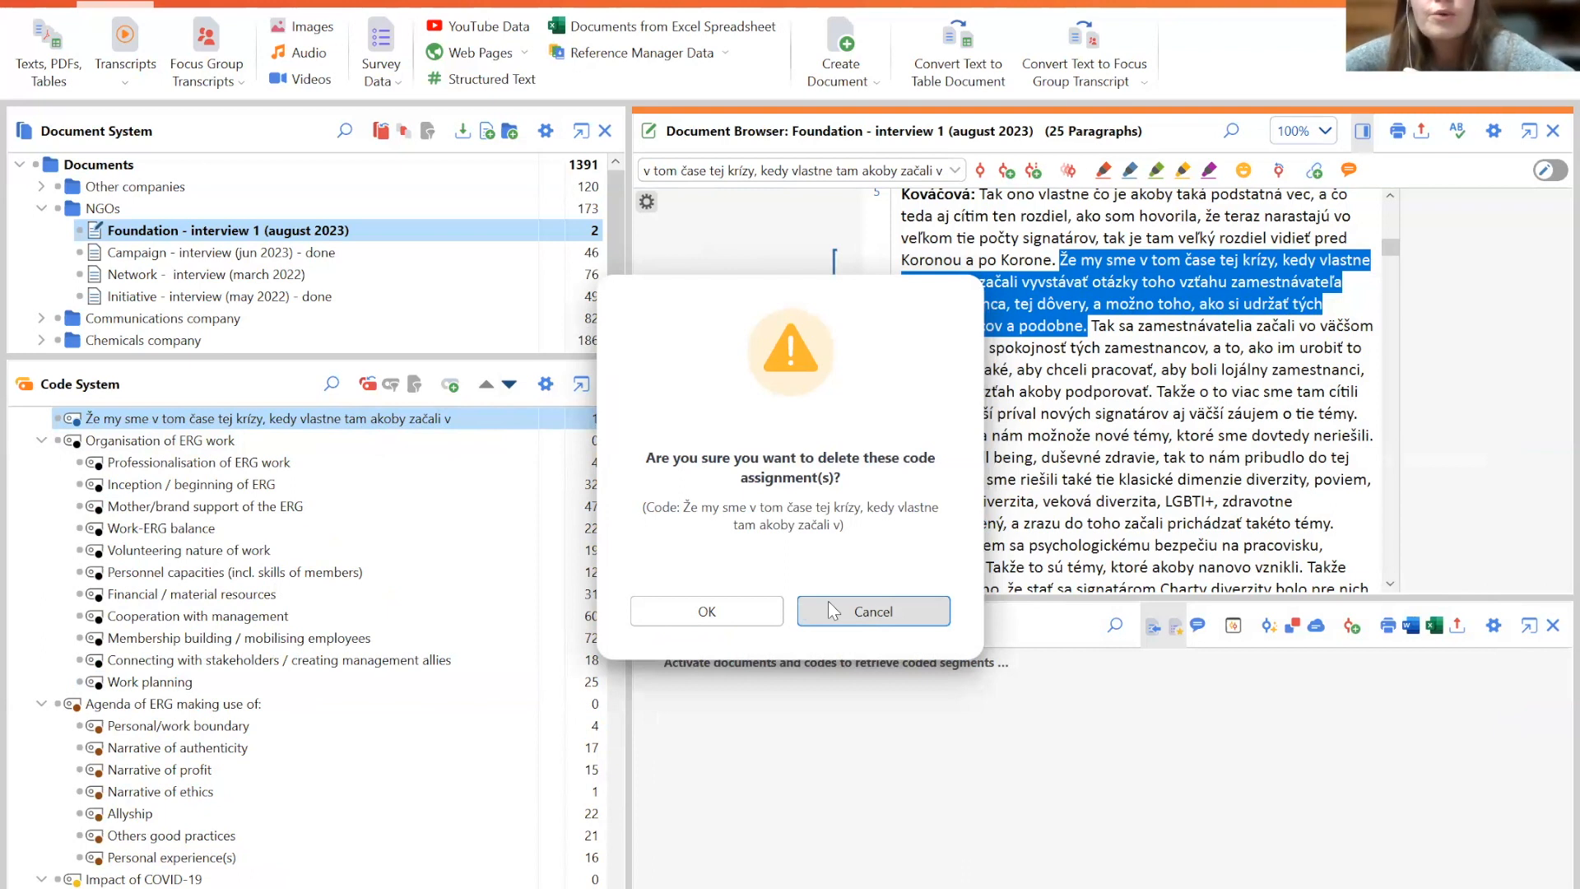
{"action": "left_click", "coordinate": [744, 614]}
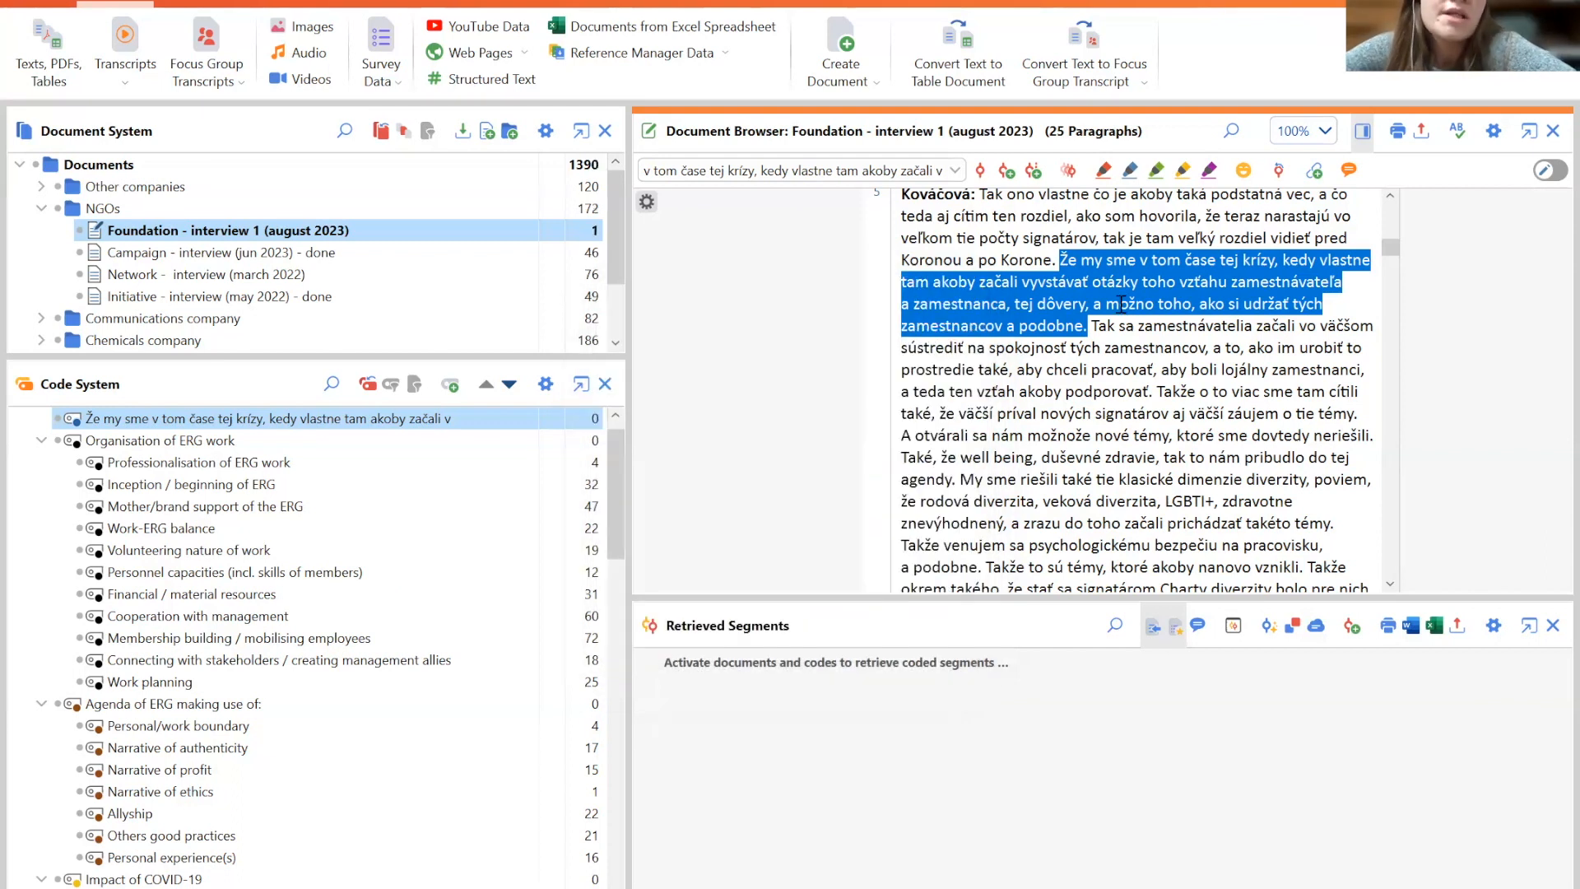
- Delete the in vivo code 'Že my sme v tom čase tej krízy, kedy vlastne tam akoby začali v' from the code system
{"action": "left_click_drag", "start_coordinate": [1392, 248], "coordinate": [1392, 196]}
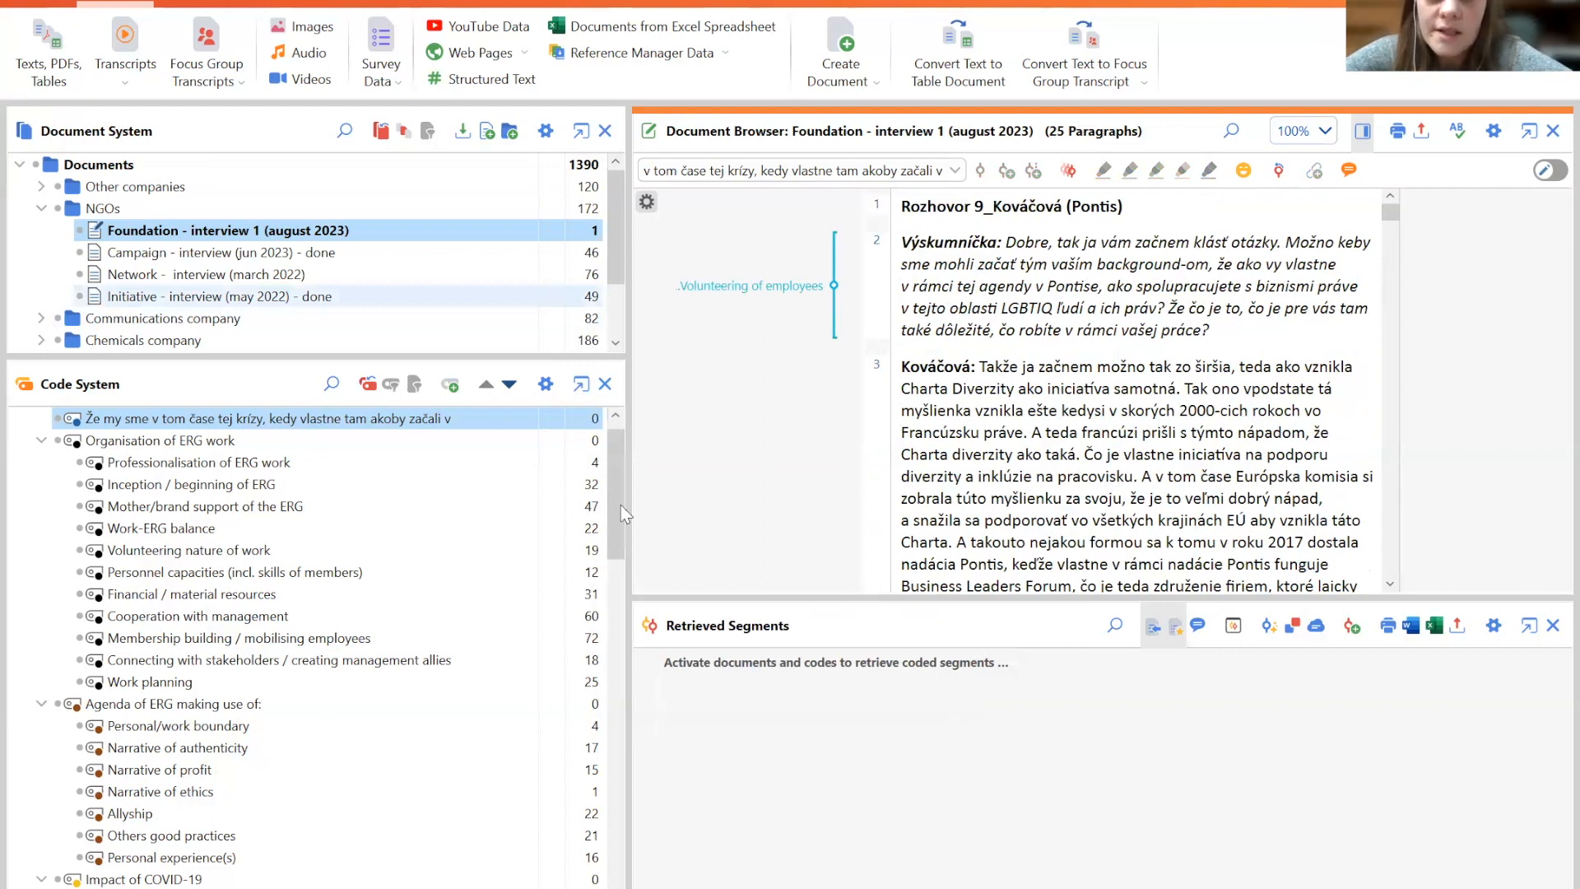
{"action": "left_click_drag", "start_coordinate": [620, 505], "coordinate": [621, 474]}
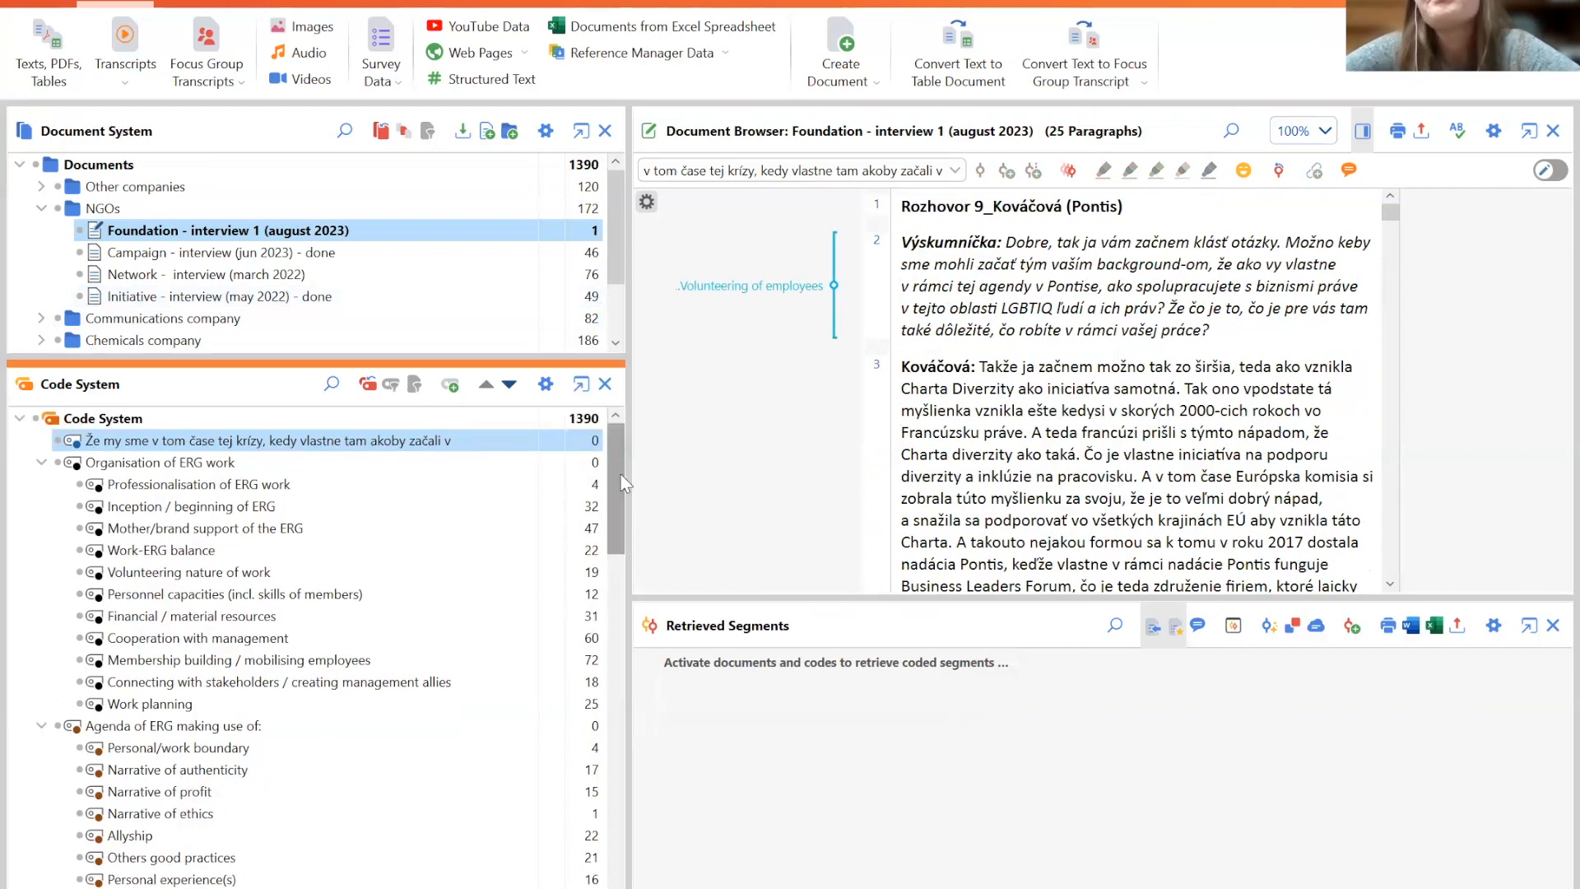
{"action": "left_click", "coordinate": [41, 207]}
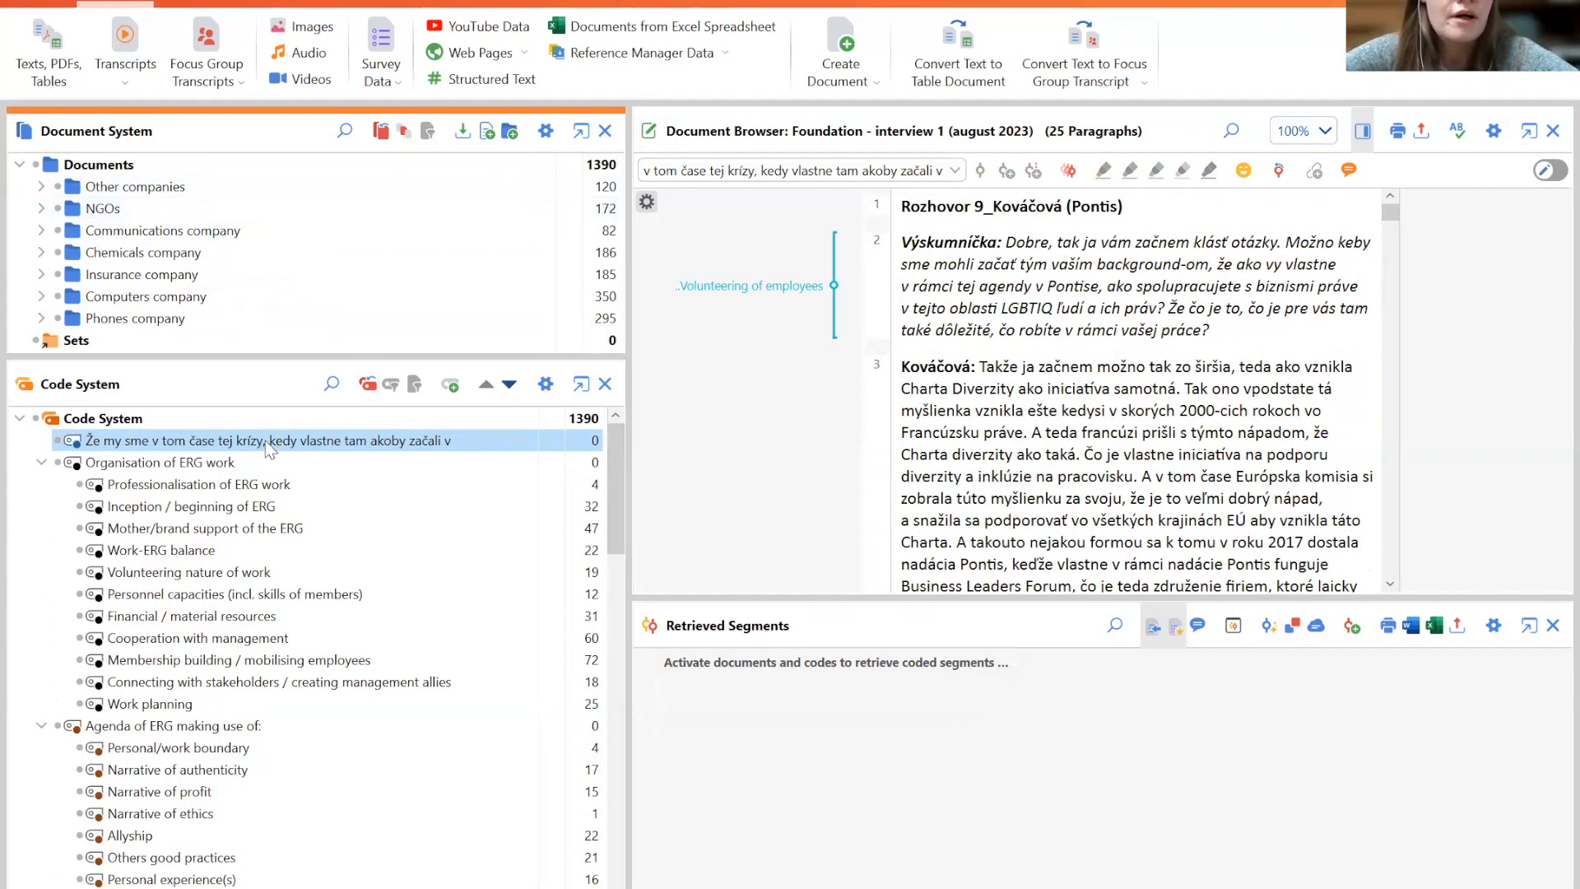
{"action": "left_click", "coordinate": [428, 441]}
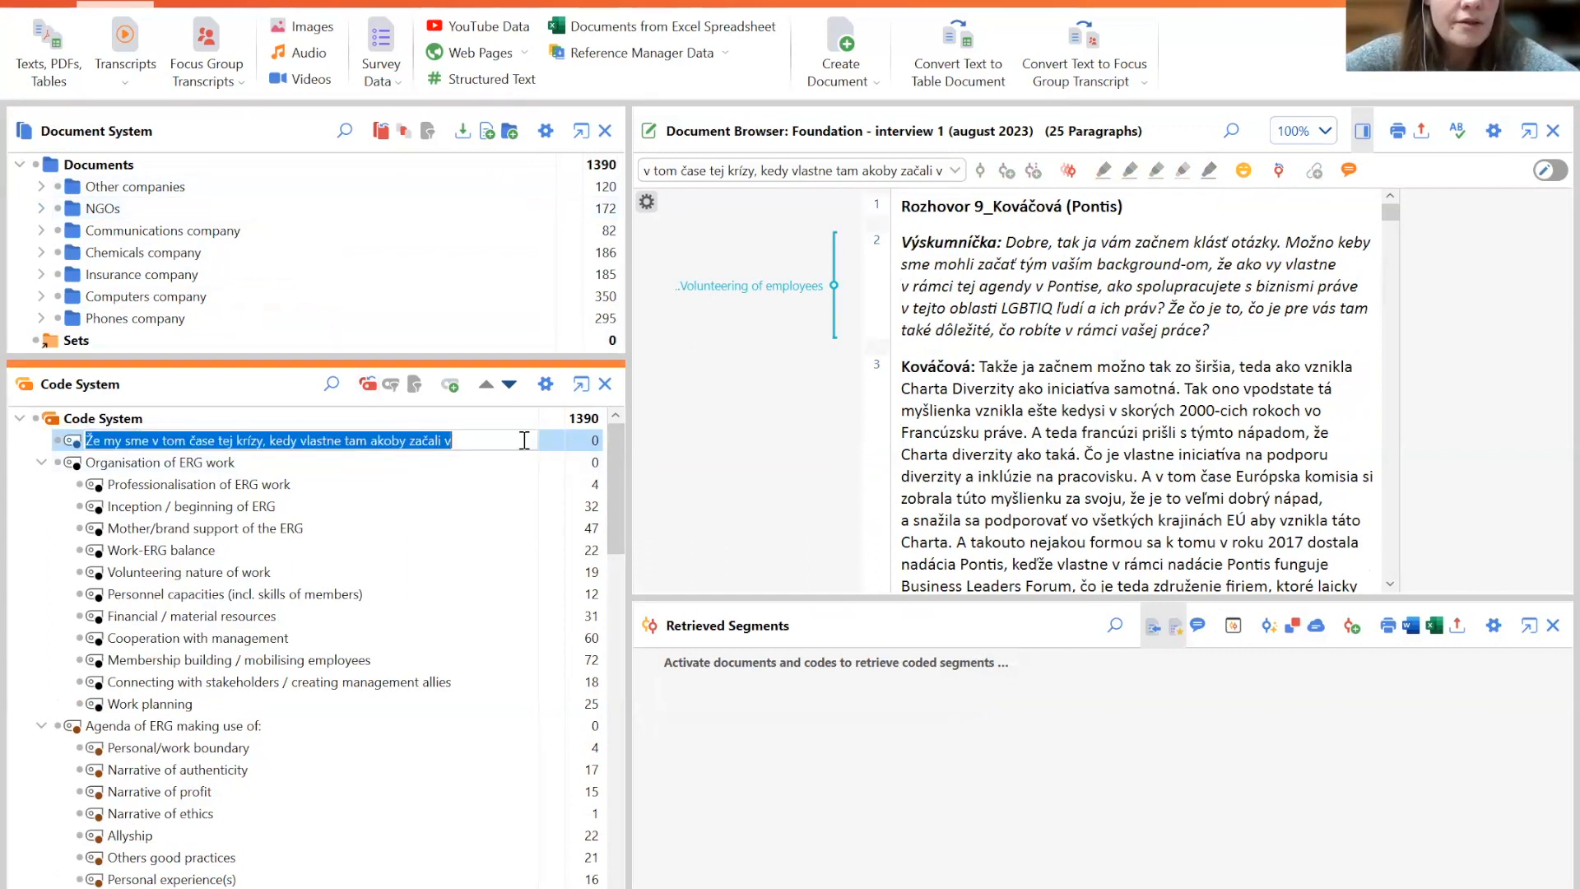
{"action": "left_click", "coordinate": [388, 484]}
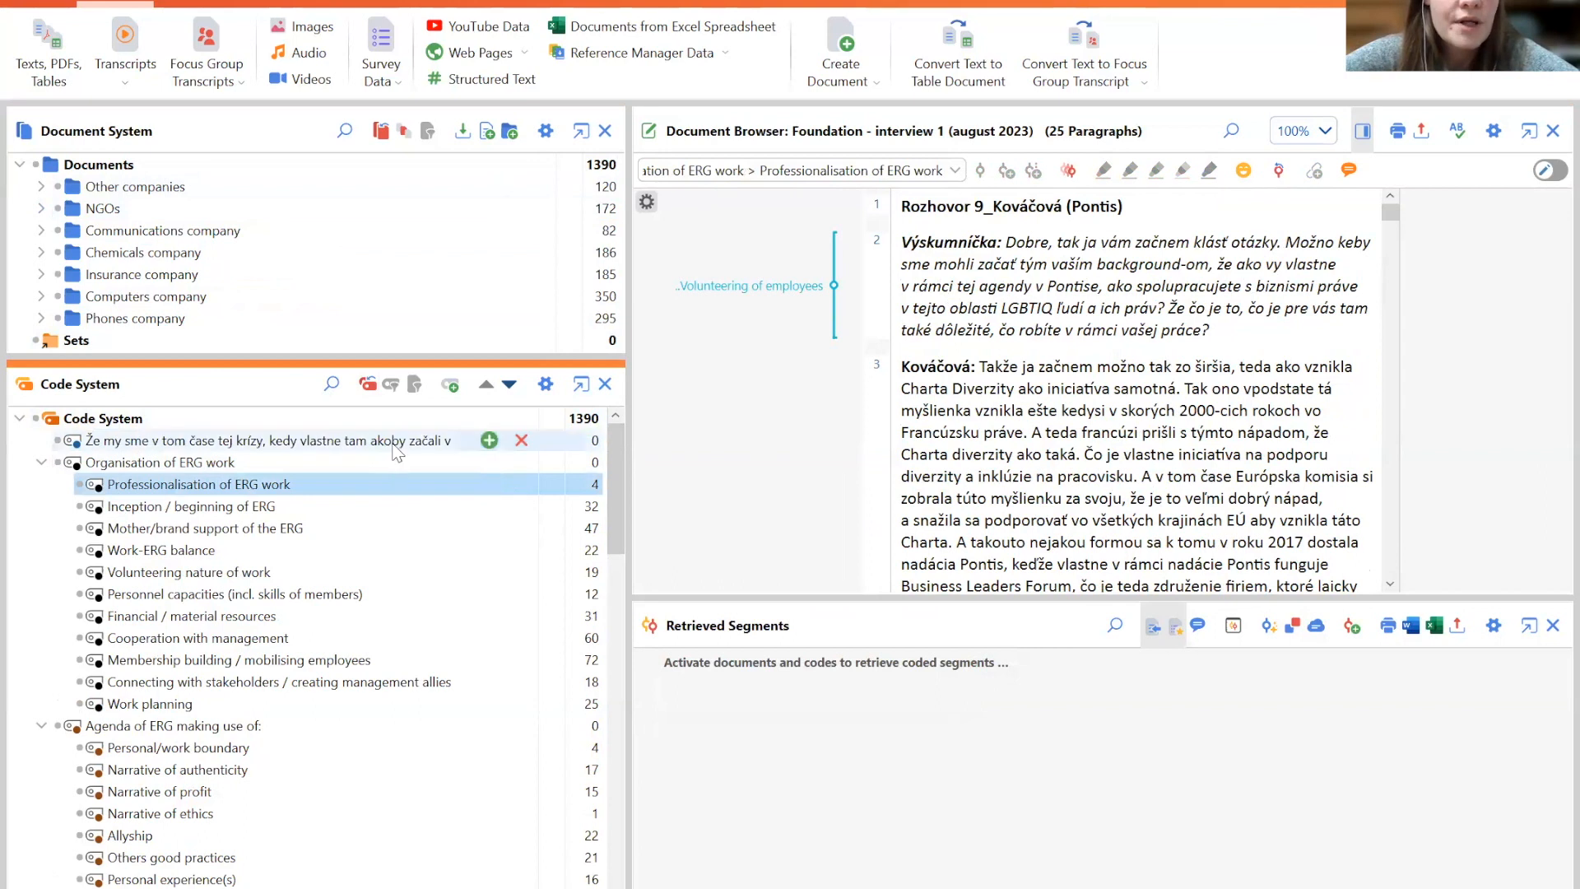
{"action": "left_click", "coordinate": [393, 445]}
{"action": "right_click", "coordinate": [396, 452]}
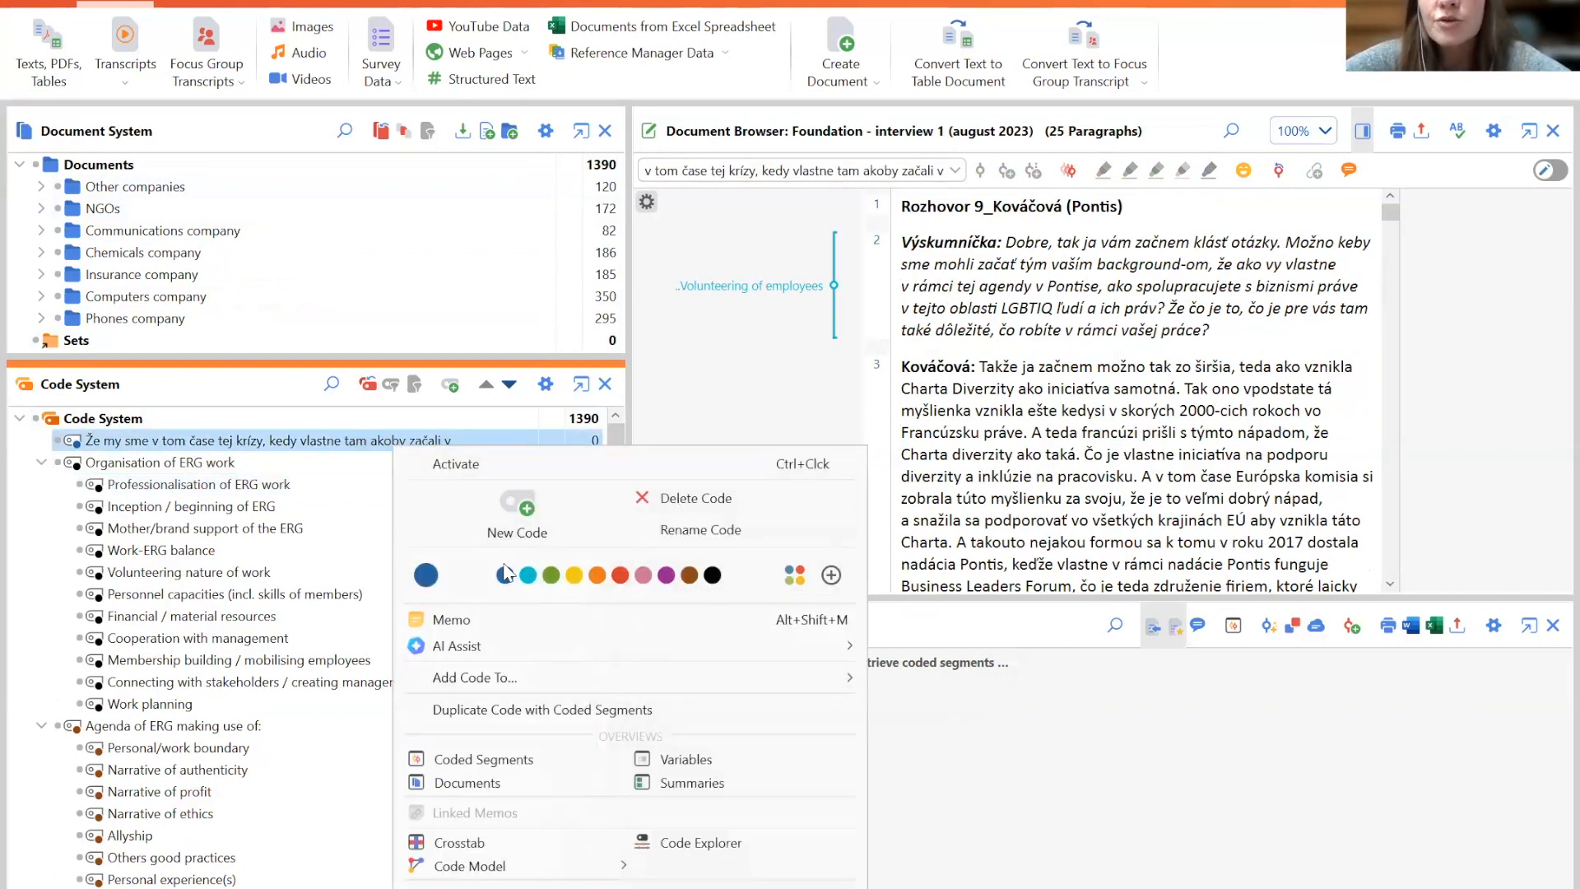
{"action": "left_click", "coordinate": [690, 499]}
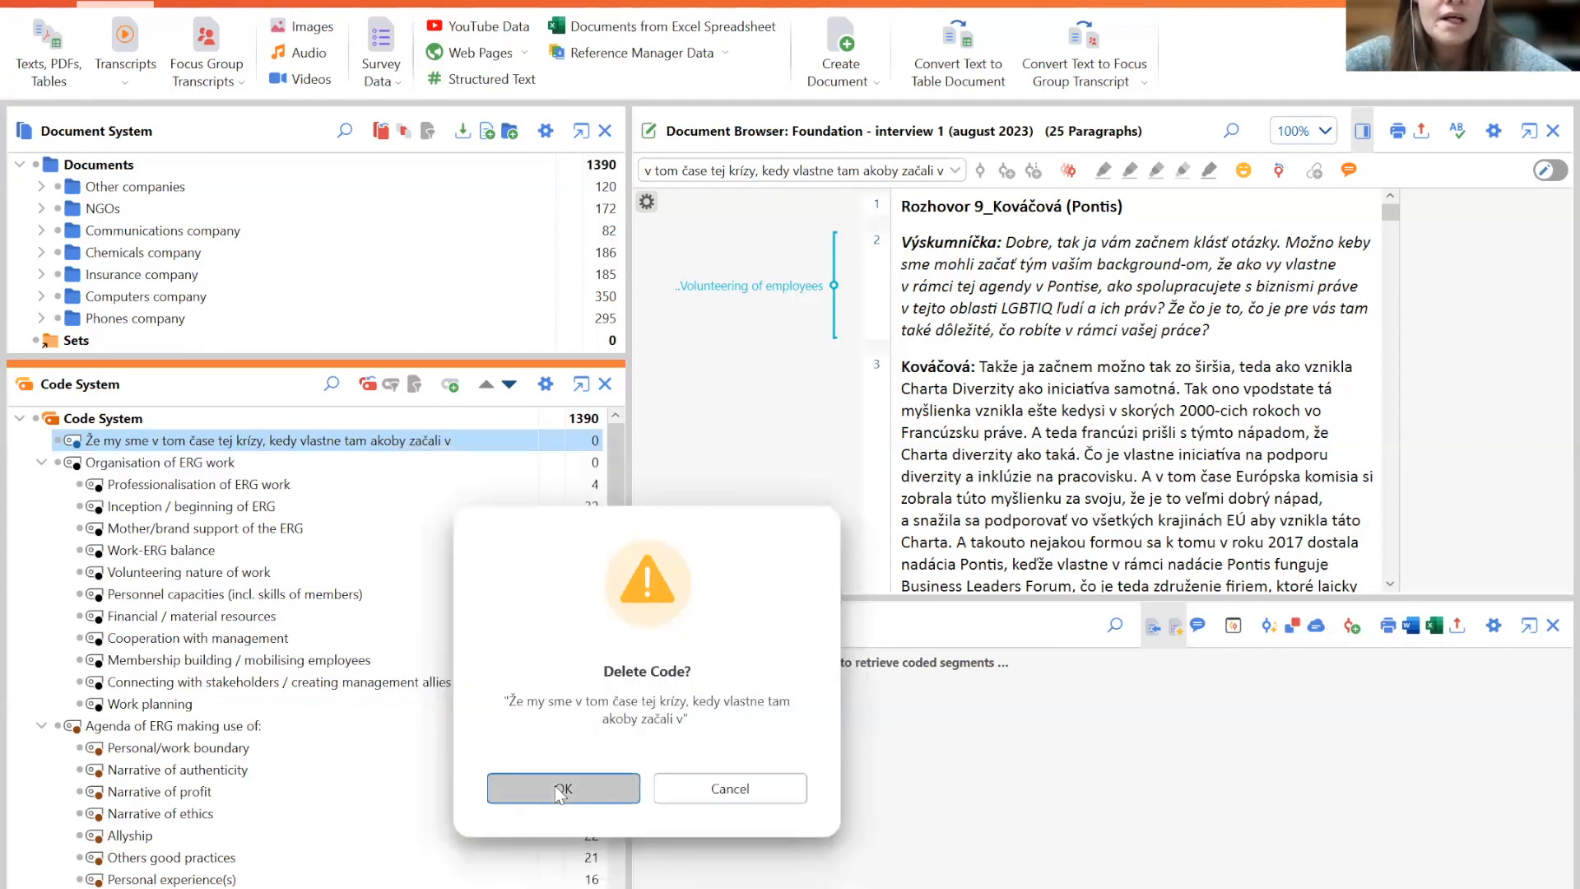
{"action": "left_click", "coordinate": [559, 790]}
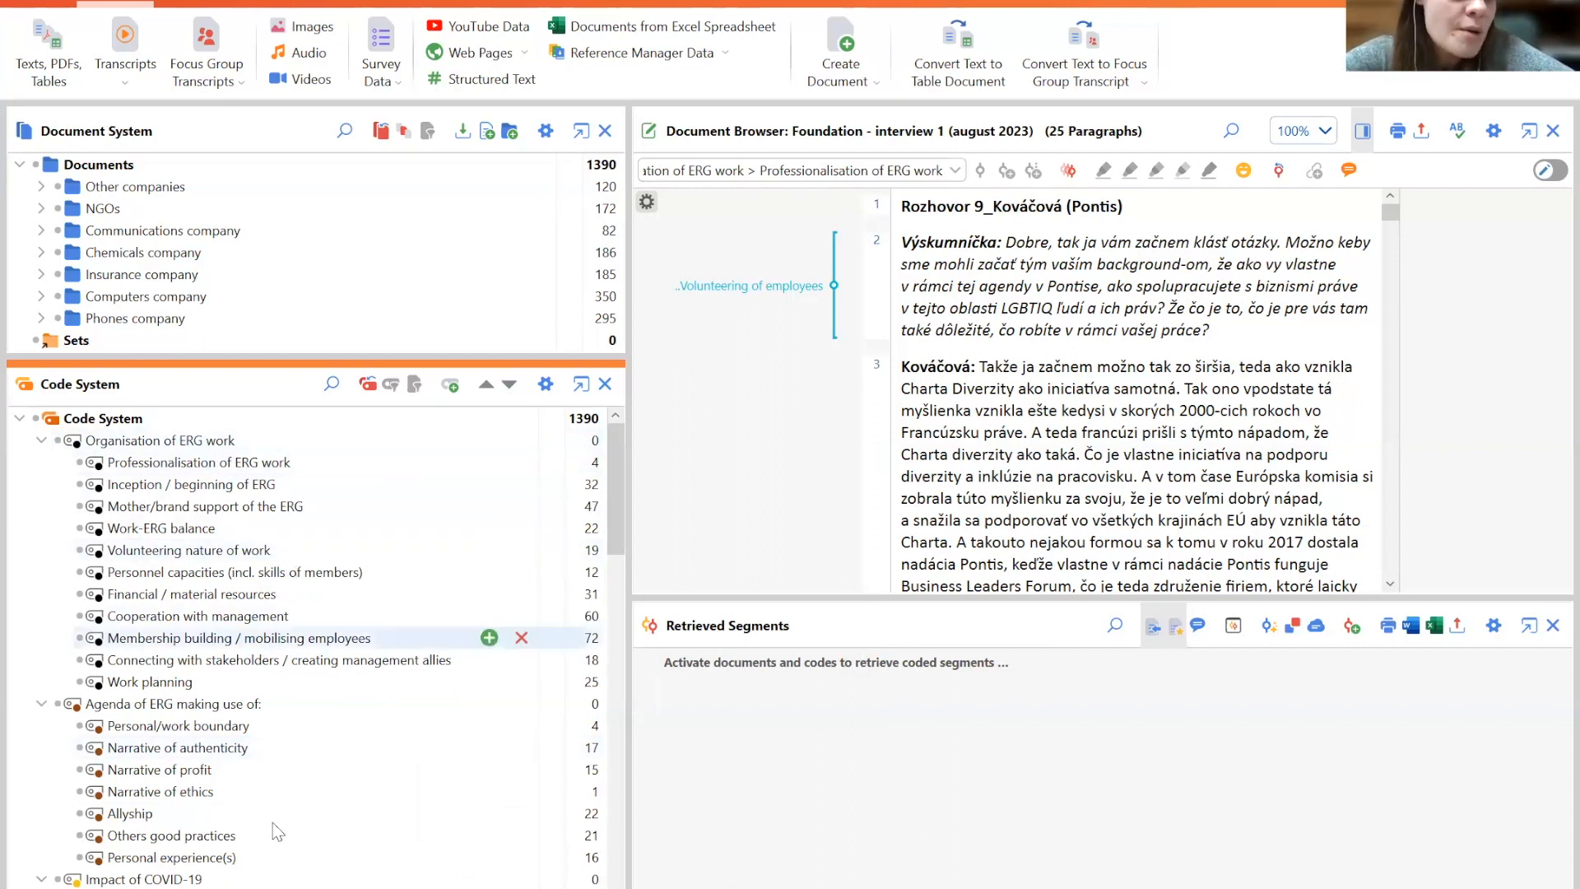
- Write a code memo for Inception / beginning of ERG reading 'Hello my friend.'
{"action": "left_click_drag", "start_coordinate": [635, 667], "coordinate": [621, 413]}
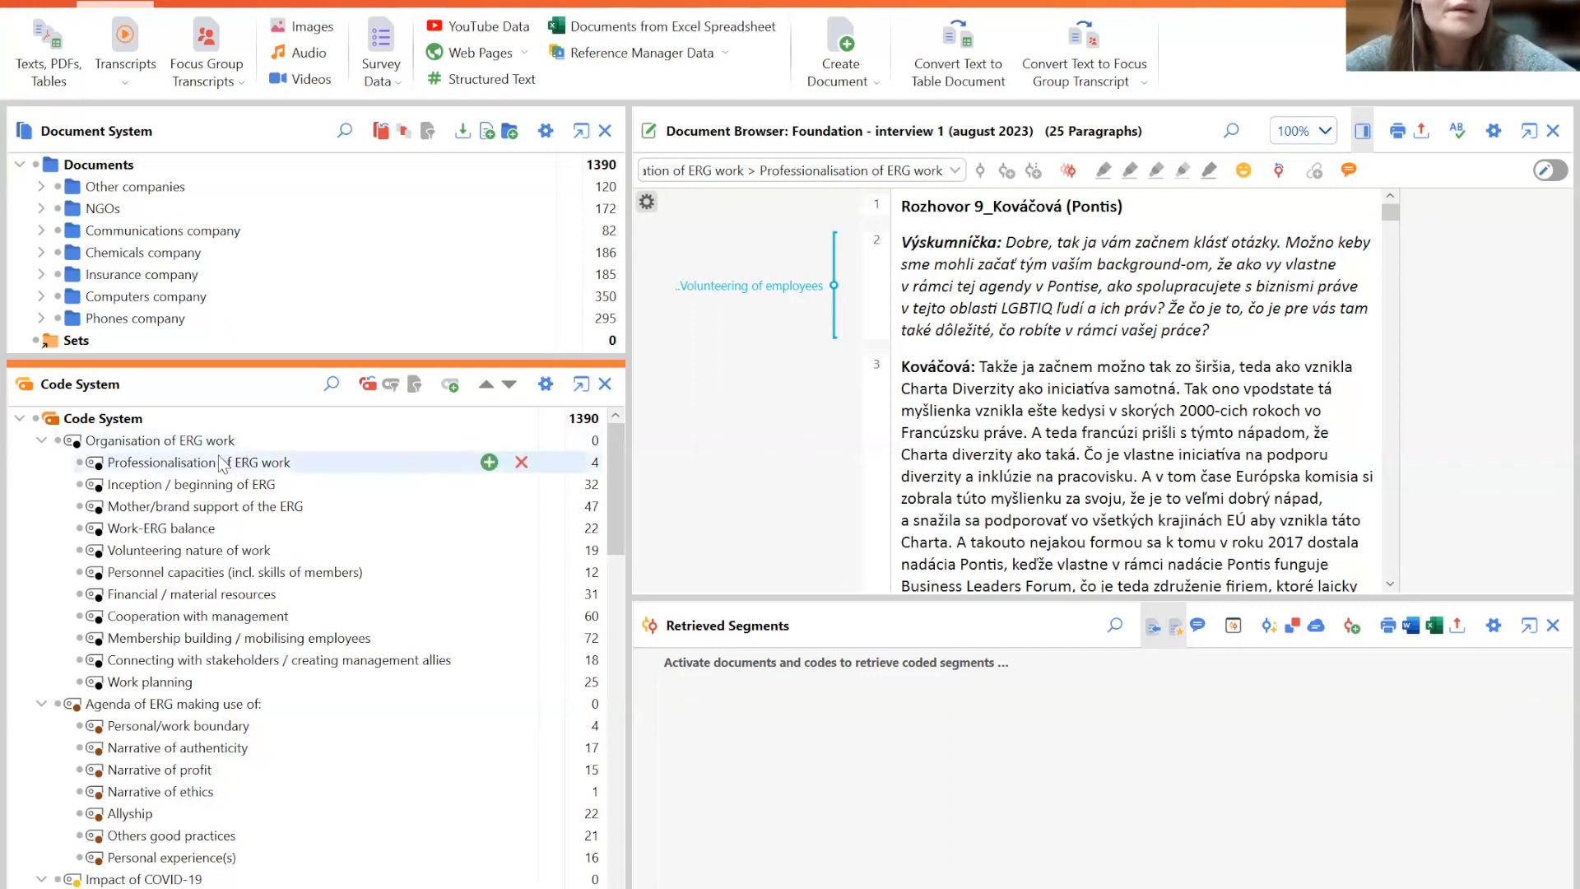
{"action": "right_click", "coordinate": [194, 490]}
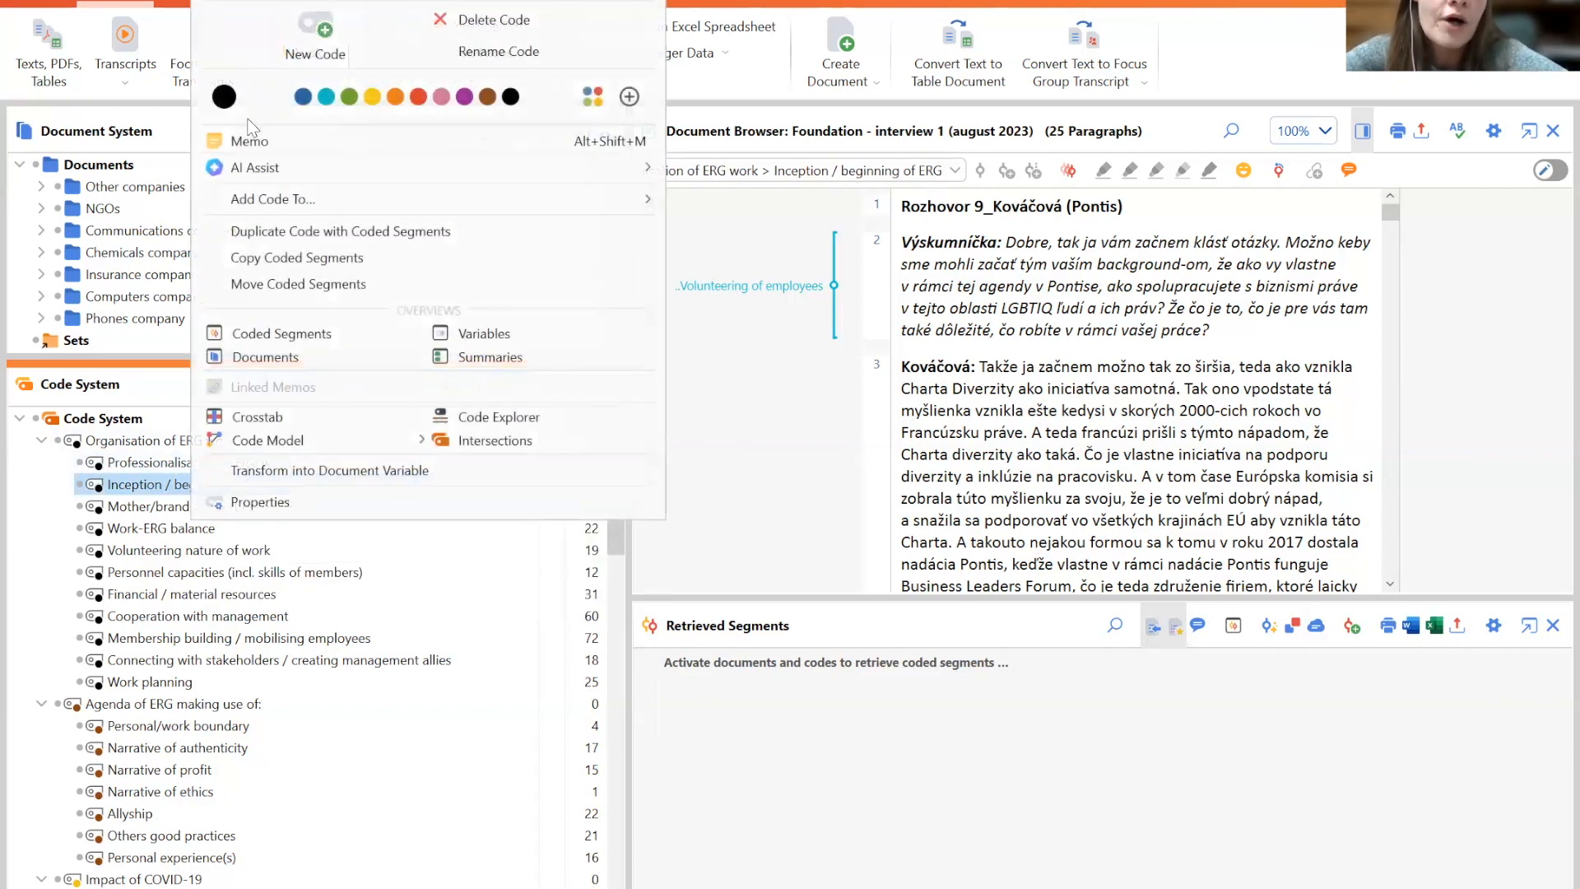
{"action": "left_click", "coordinate": [250, 141]}
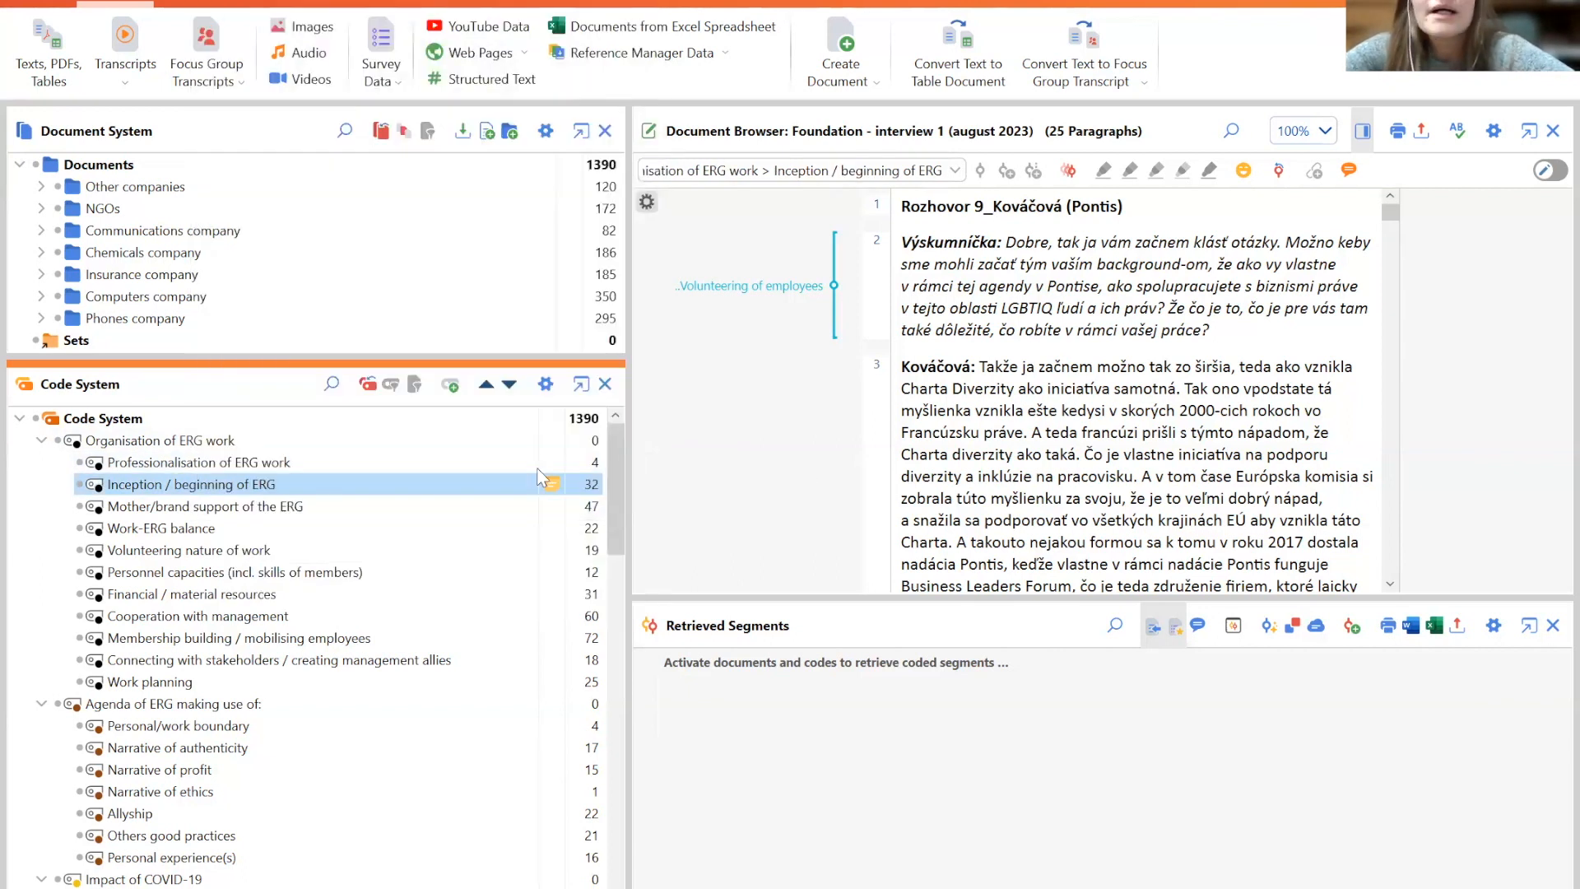
{"action": "left_click_drag", "start_coordinate": [759, 398], "coordinate": [728, 223]}
{"action": "left_click", "coordinate": [550, 440]}
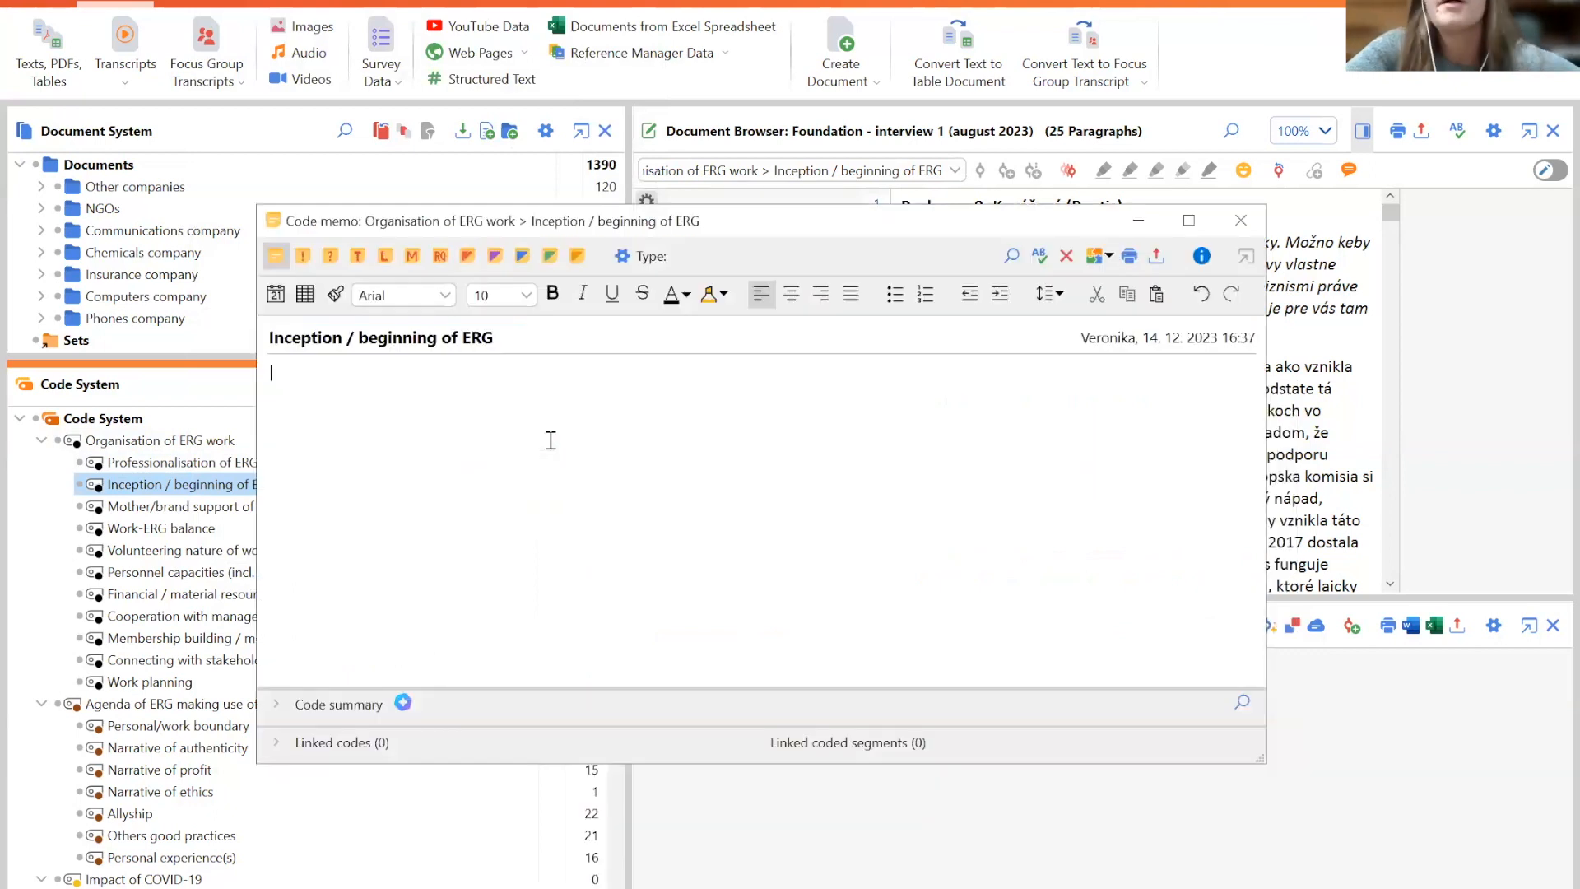
{"action": "type", "text": "Hello my friend."}
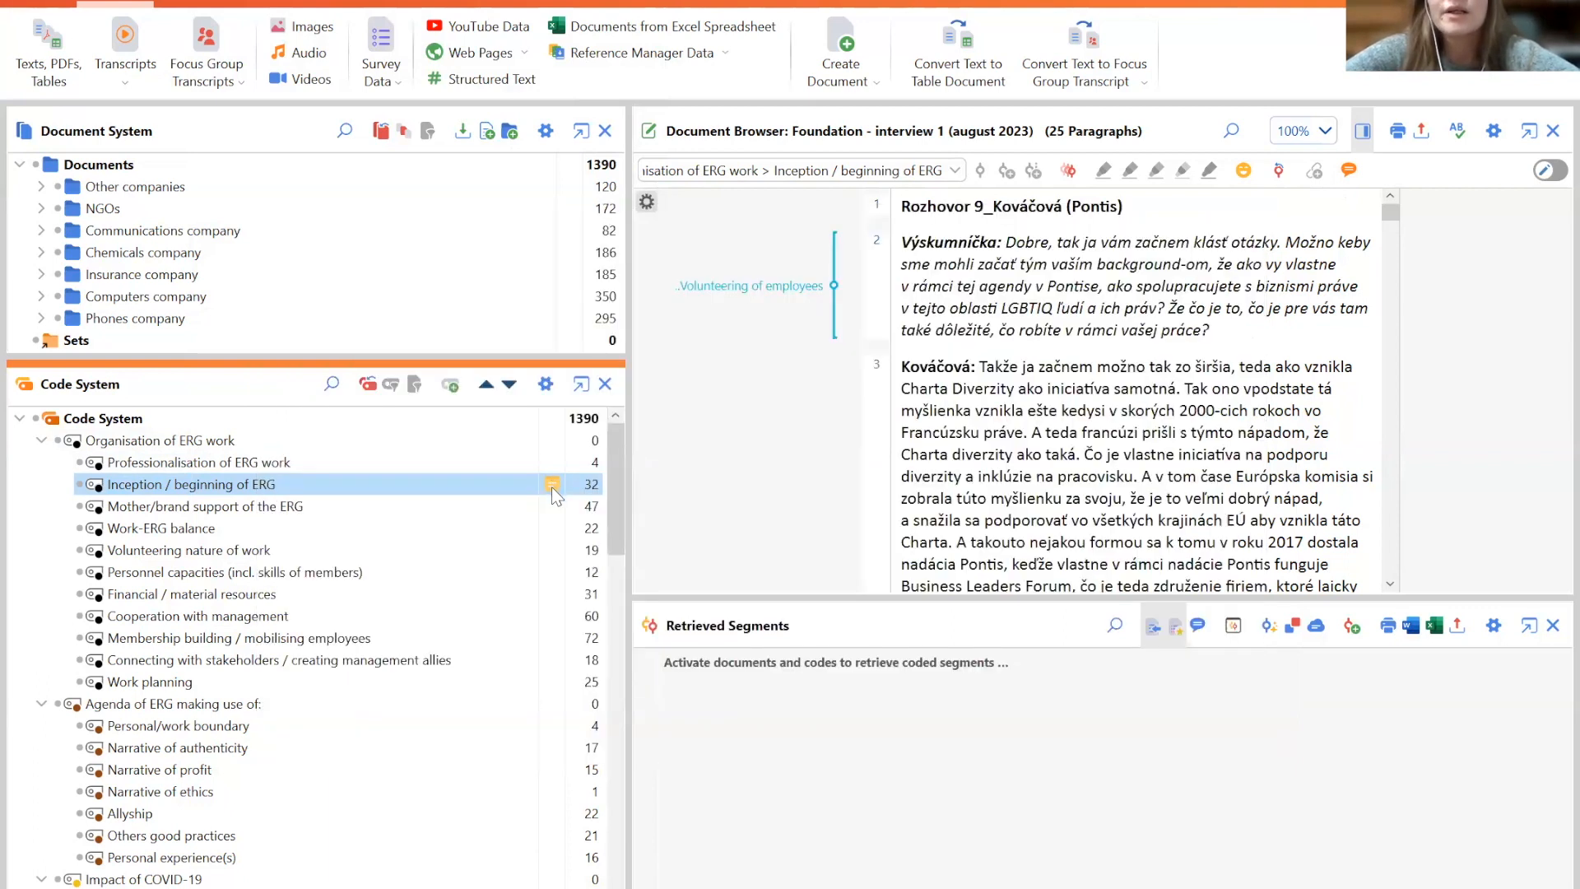
{"action": "double_click", "coordinate": [551, 486]}
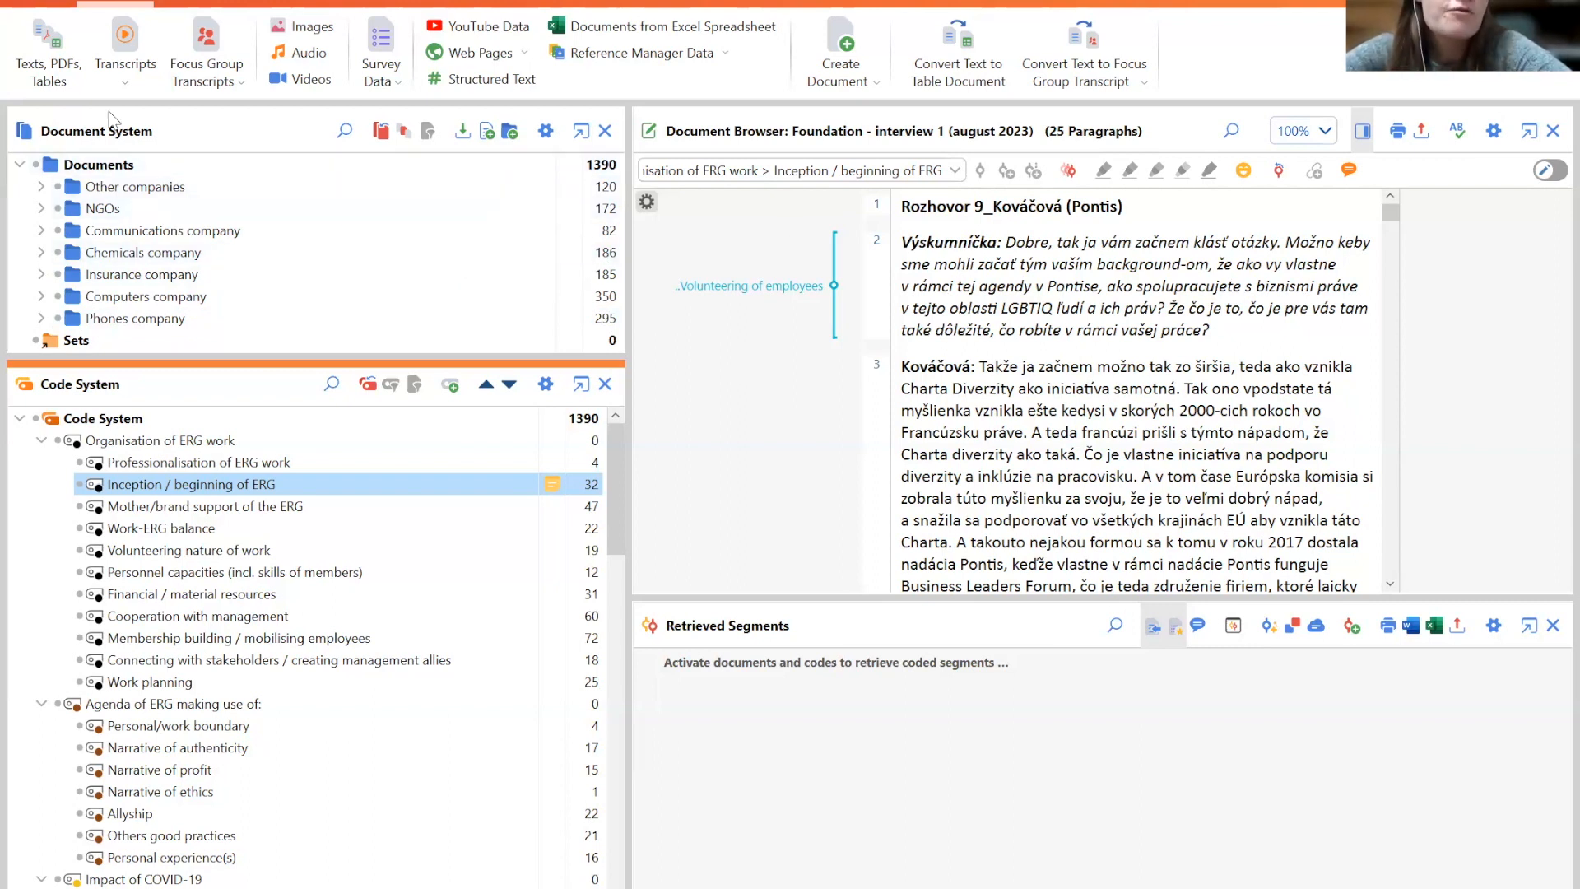
- Open the Tech company and then the Manufacturing company interview 1 documents from the Other companies group
{"action": "left_click", "coordinate": [40, 185]}
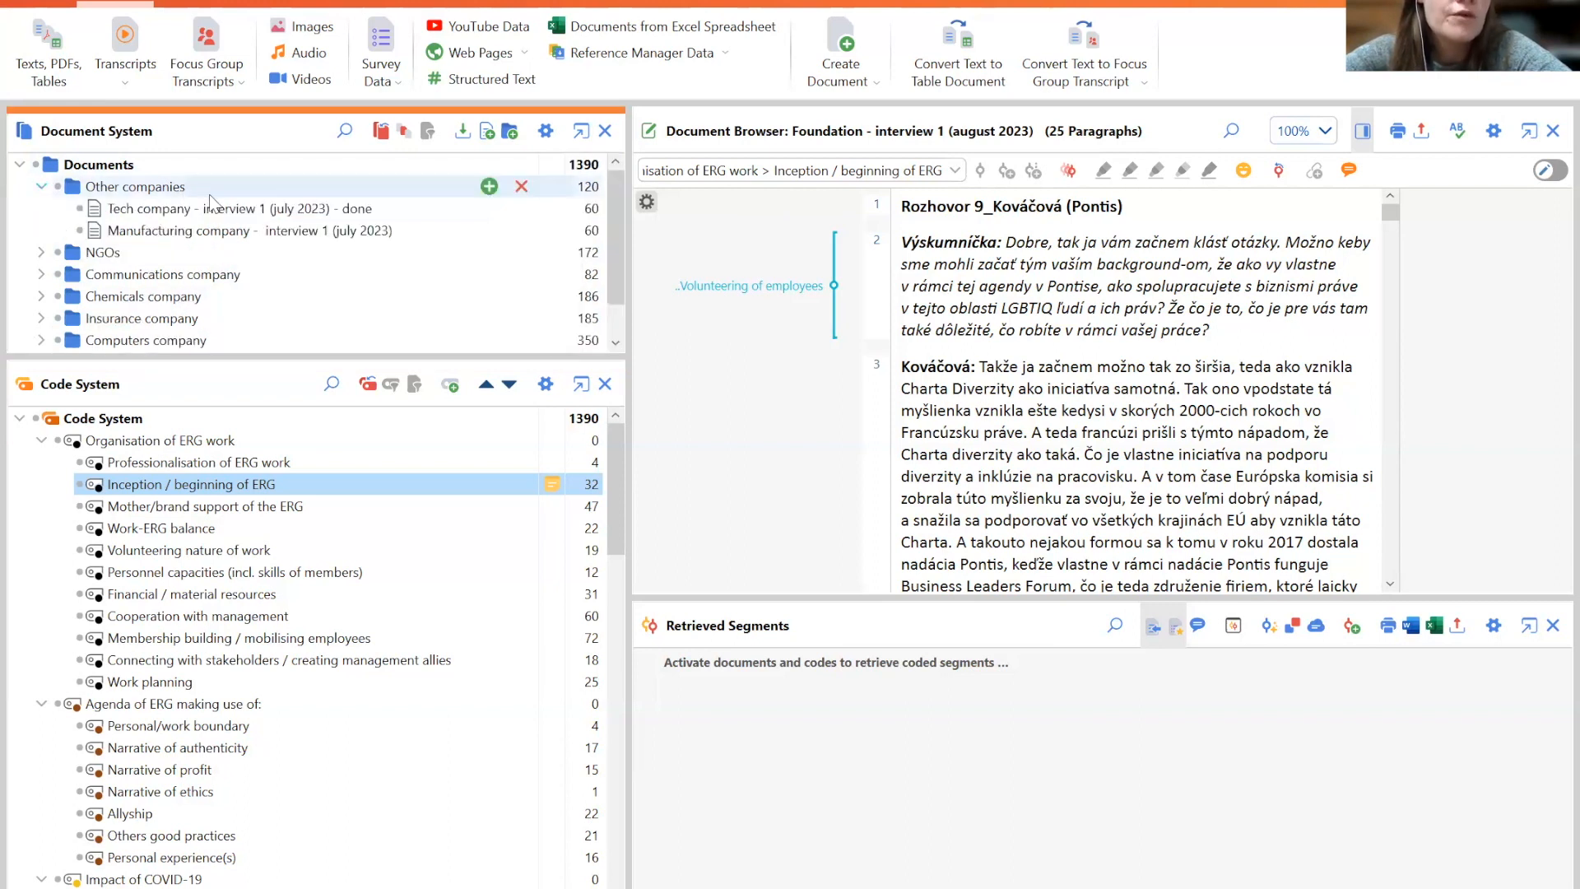
{"action": "double_click", "coordinate": [217, 211]}
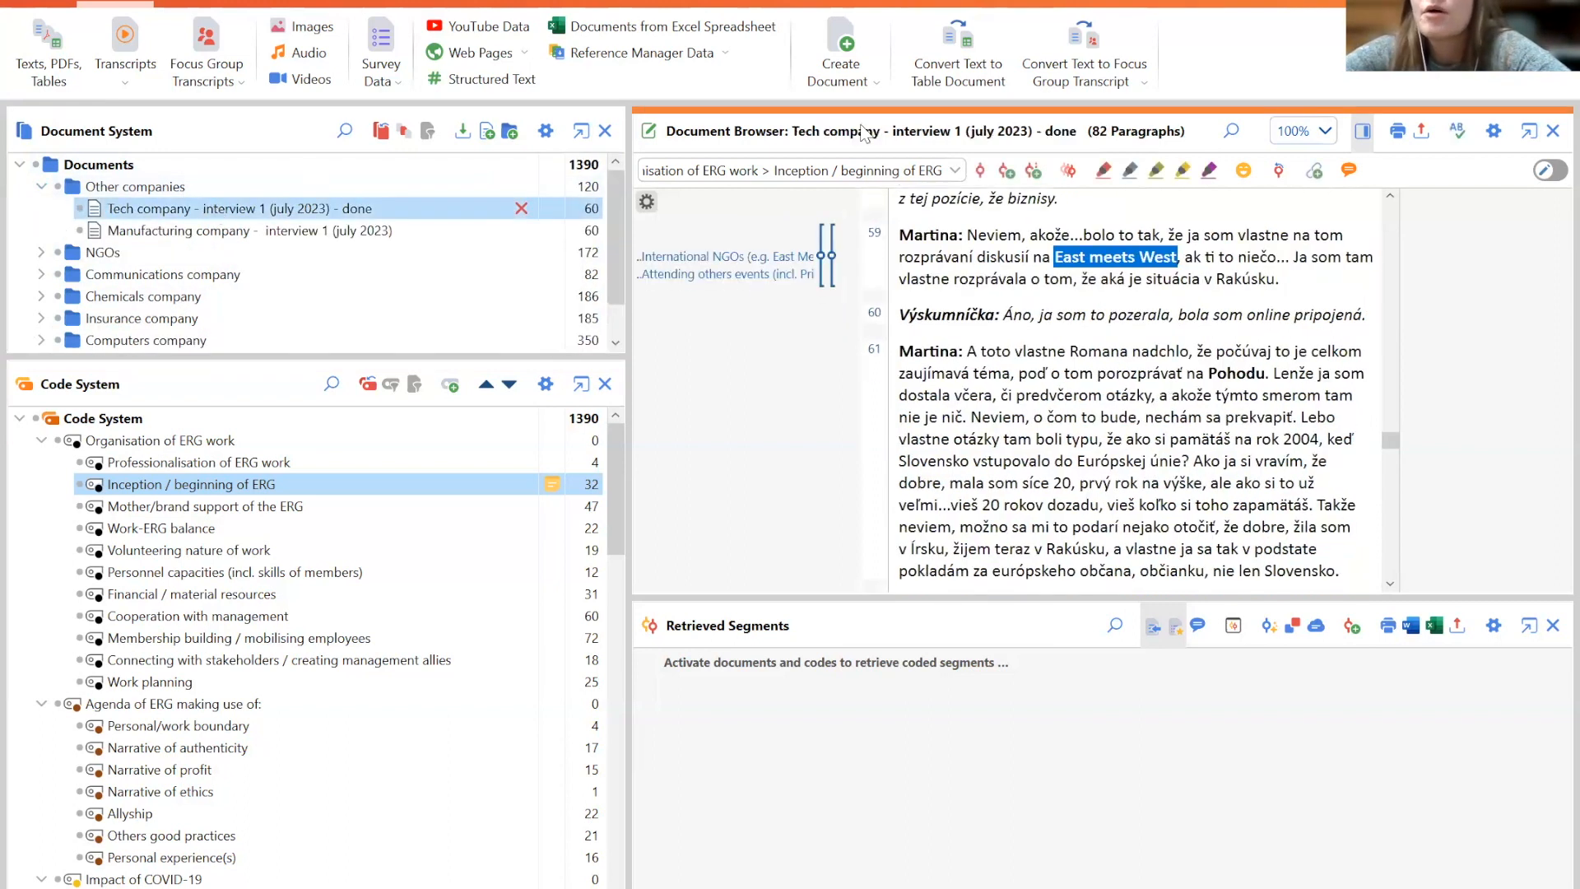
{"action": "left_click_drag", "start_coordinate": [1390, 442], "coordinate": [1376, 190]}
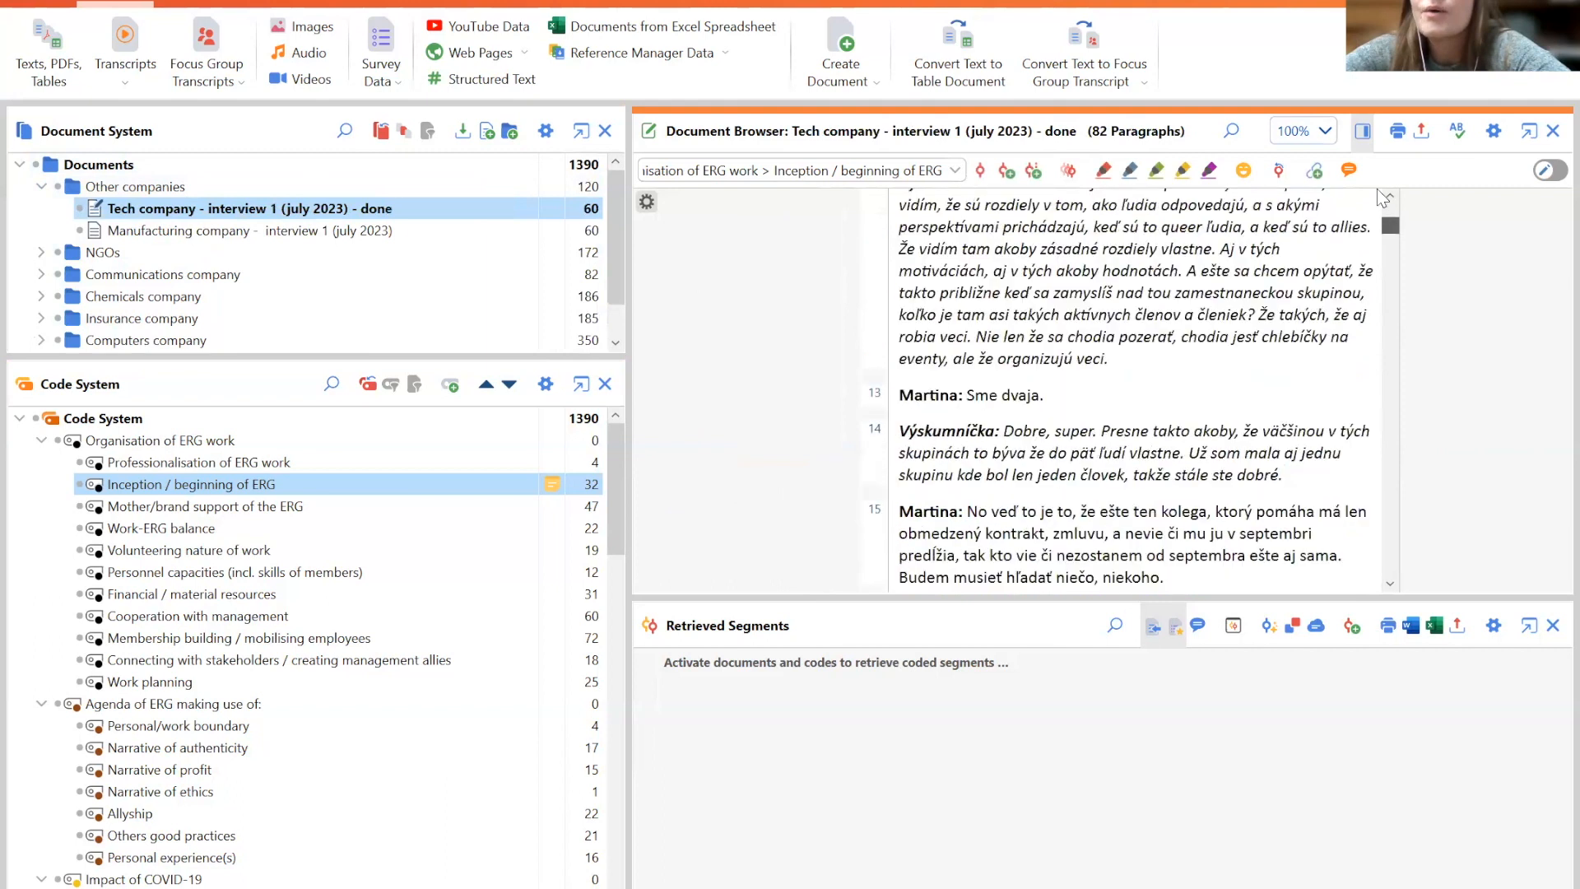
{"action": "double_click", "coordinate": [336, 233]}
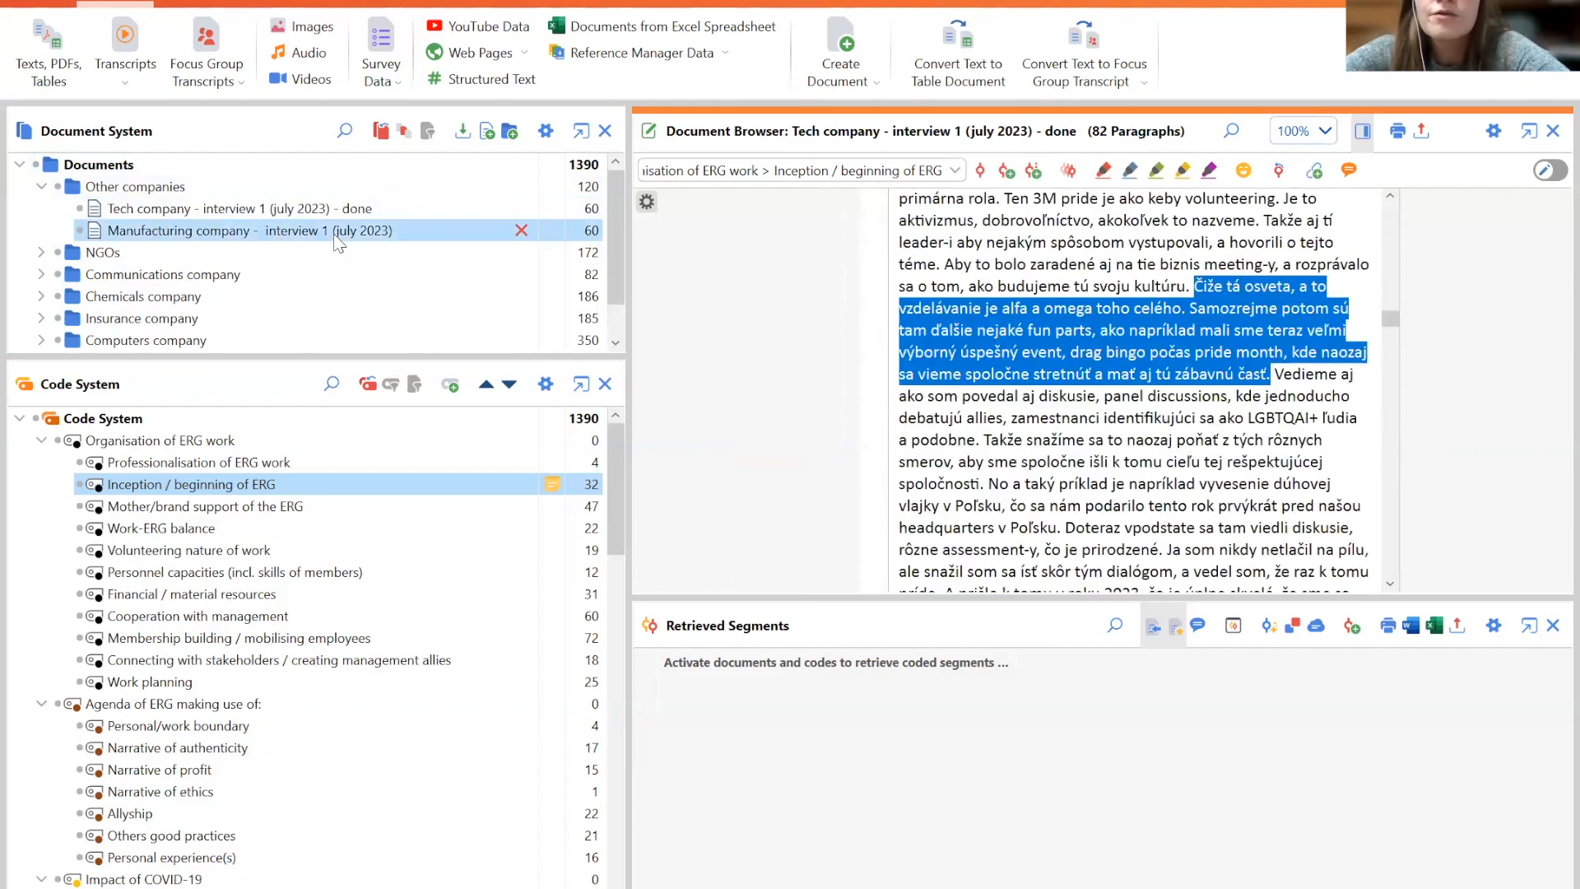
{"action": "left_click_drag", "start_coordinate": [1390, 323], "coordinate": [1399, 192]}
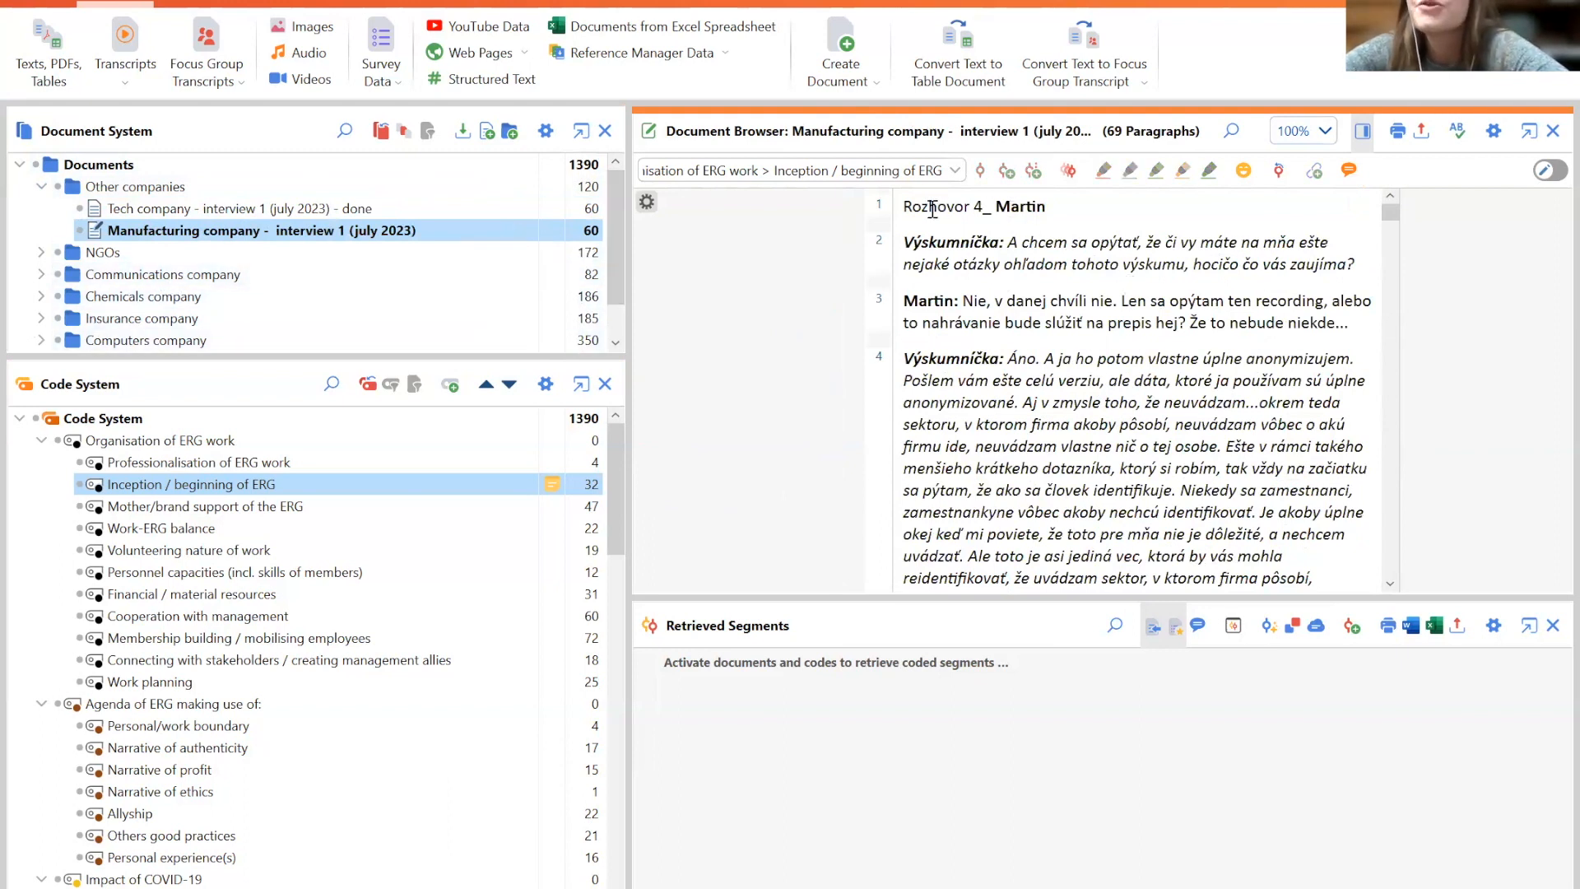
- Attach an in-document memo reading 'sfnofjoijwirojeroij' to the interviewer's question in paragraph 2
{"action": "left_click_drag", "start_coordinate": [911, 247], "coordinate": [1386, 269]}
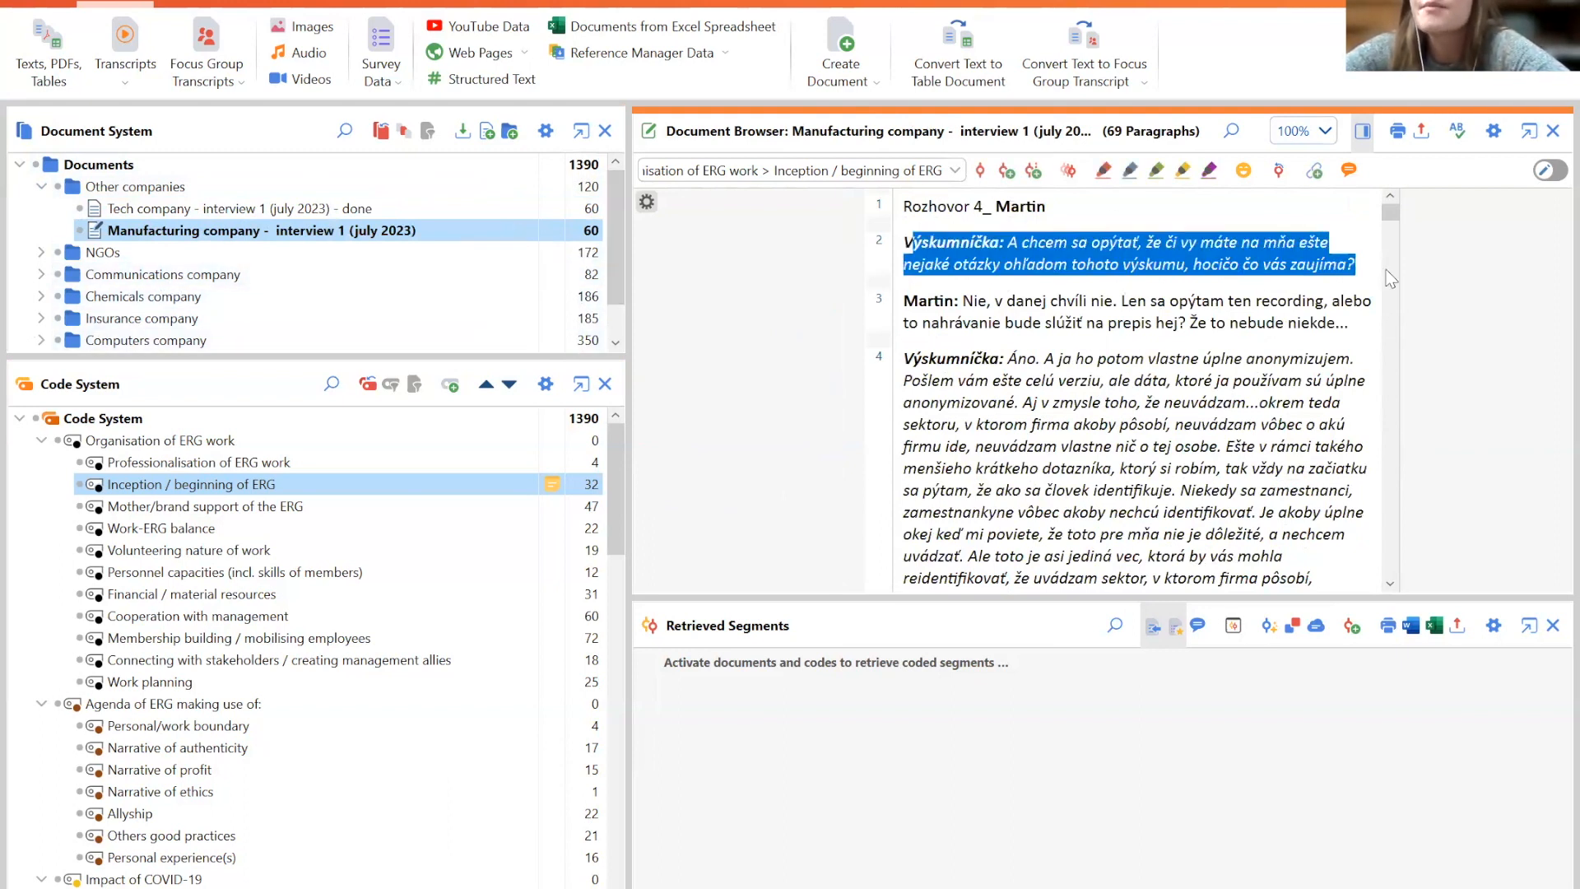
{"action": "right_click", "coordinate": [1073, 249]}
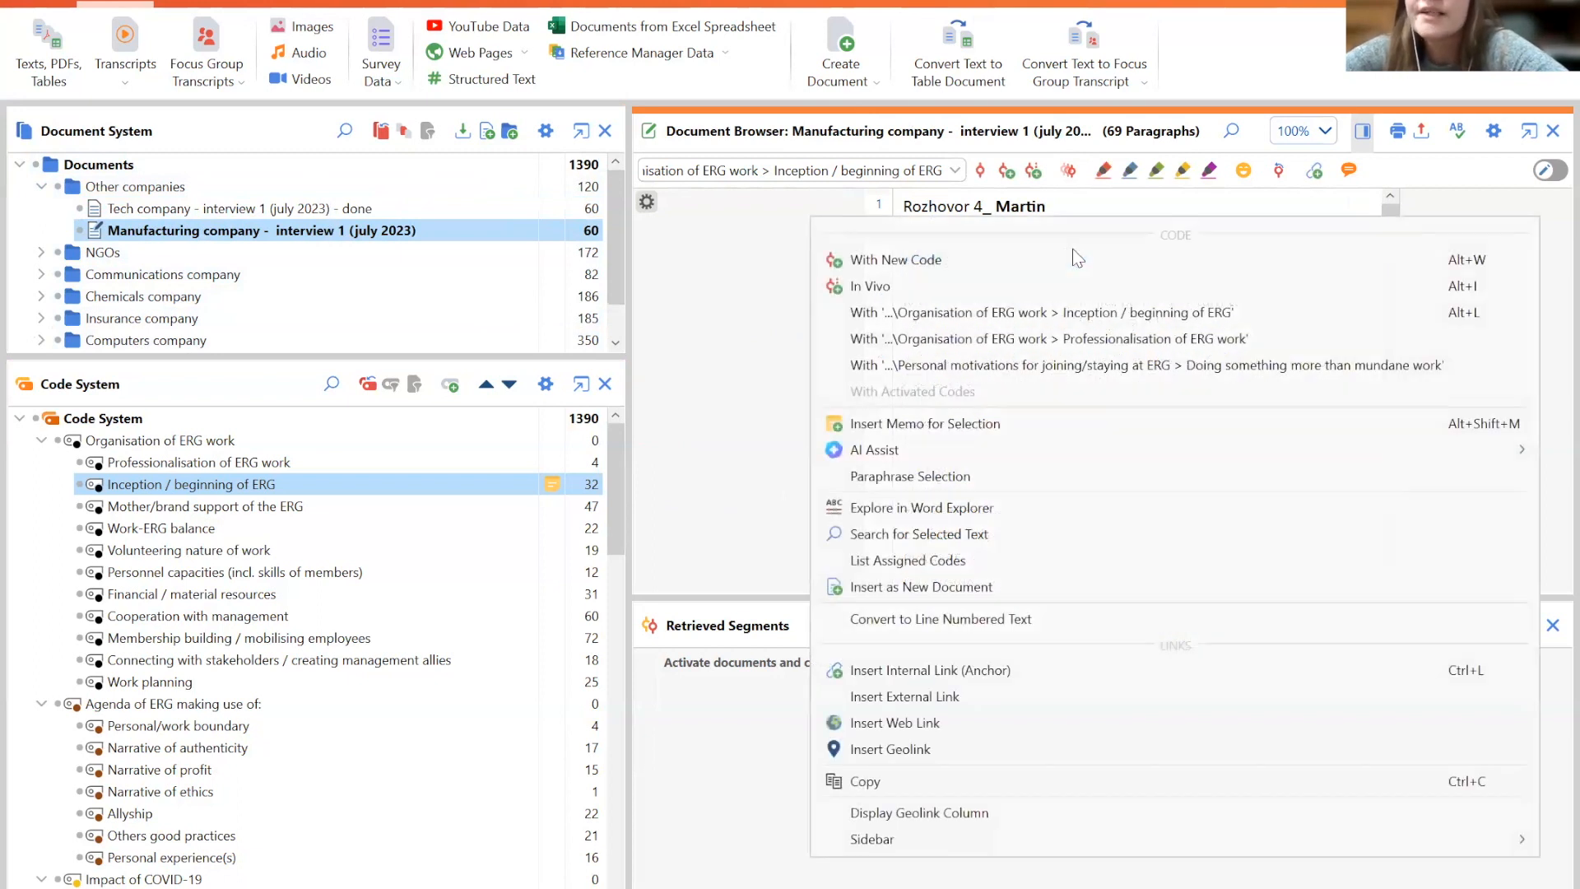
{"action": "left_click", "coordinate": [923, 424]}
{"action": "type", "text": "sfnofjoijwirojeroij"}
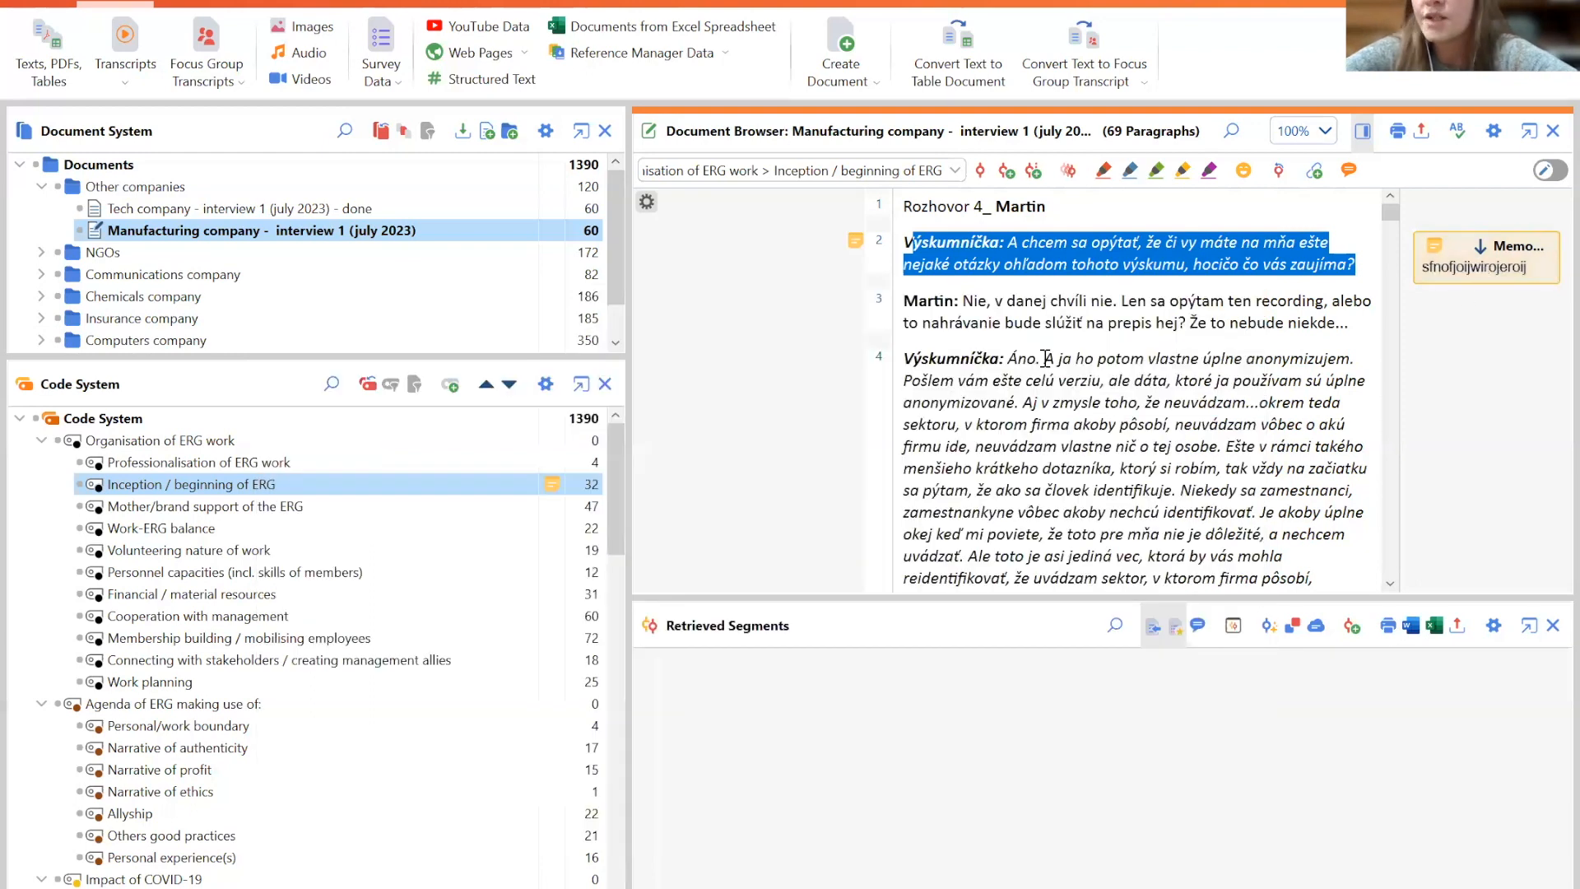
{"action": "left_click", "coordinate": [1352, 227]}
{"action": "left_click", "coordinate": [1446, 264]}
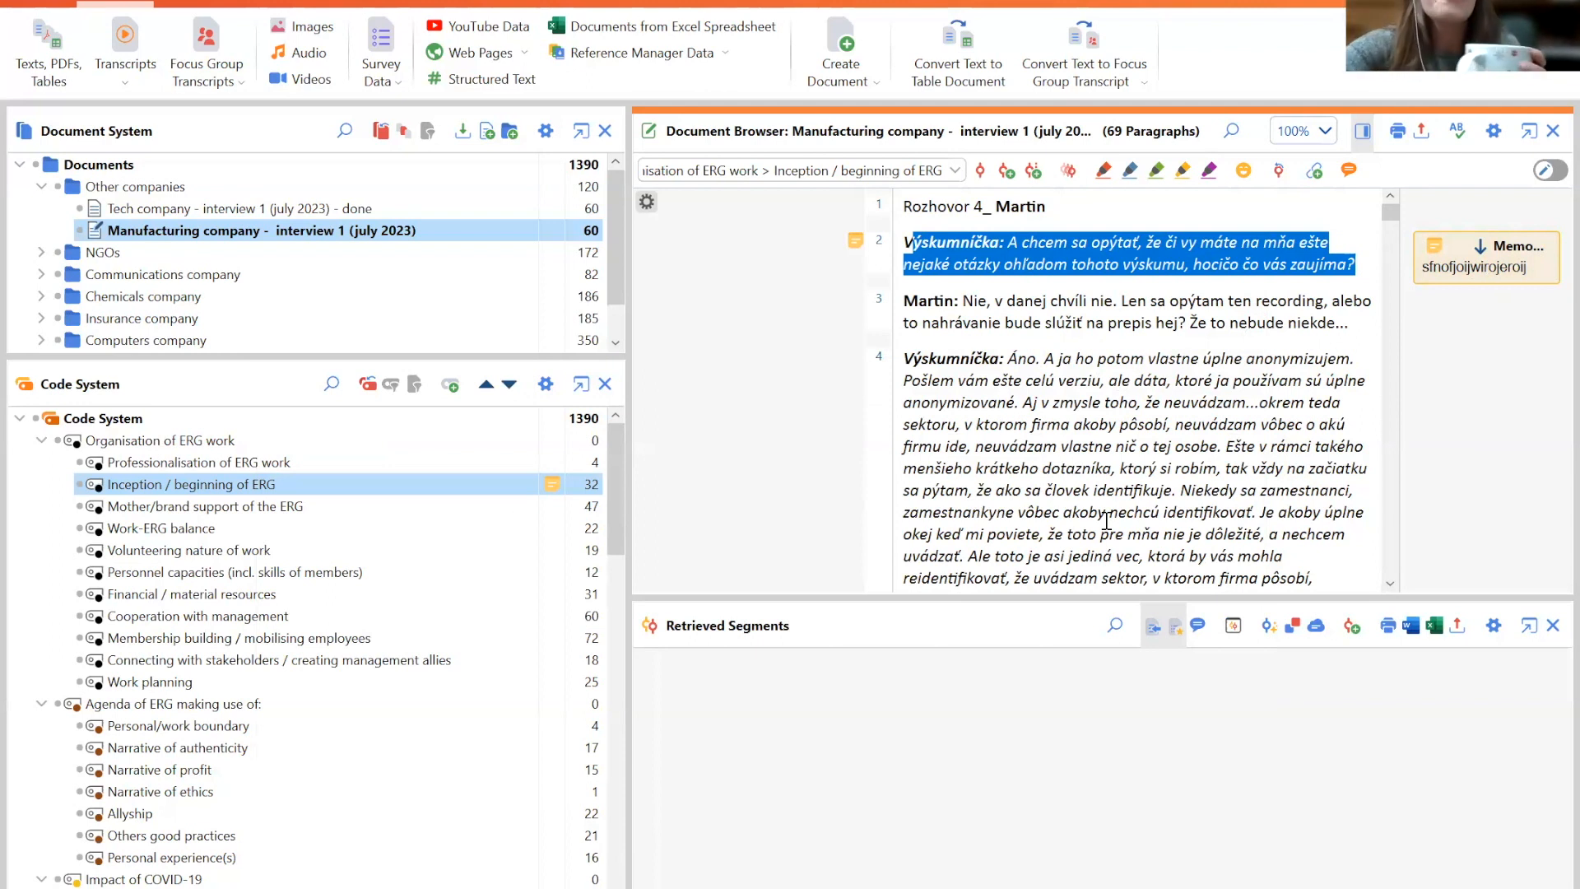
- Open the Memo Manager and browse the in-document memos of the Tech company and Campaign interviews
{"action": "left_click", "coordinate": [259, 7]}
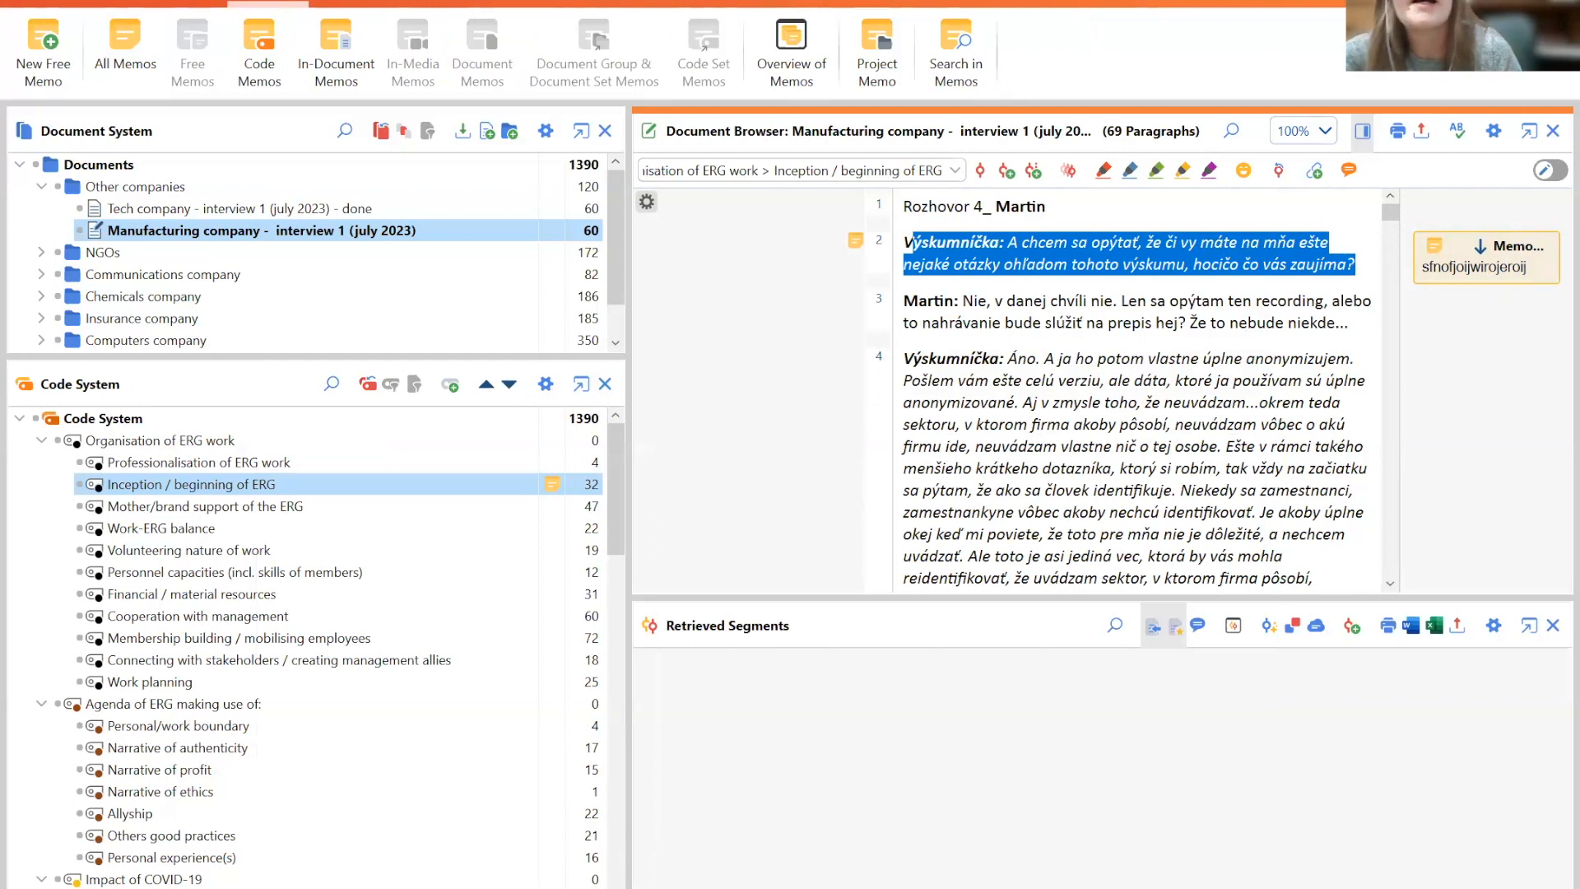
{"action": "left_click", "coordinate": [126, 57]}
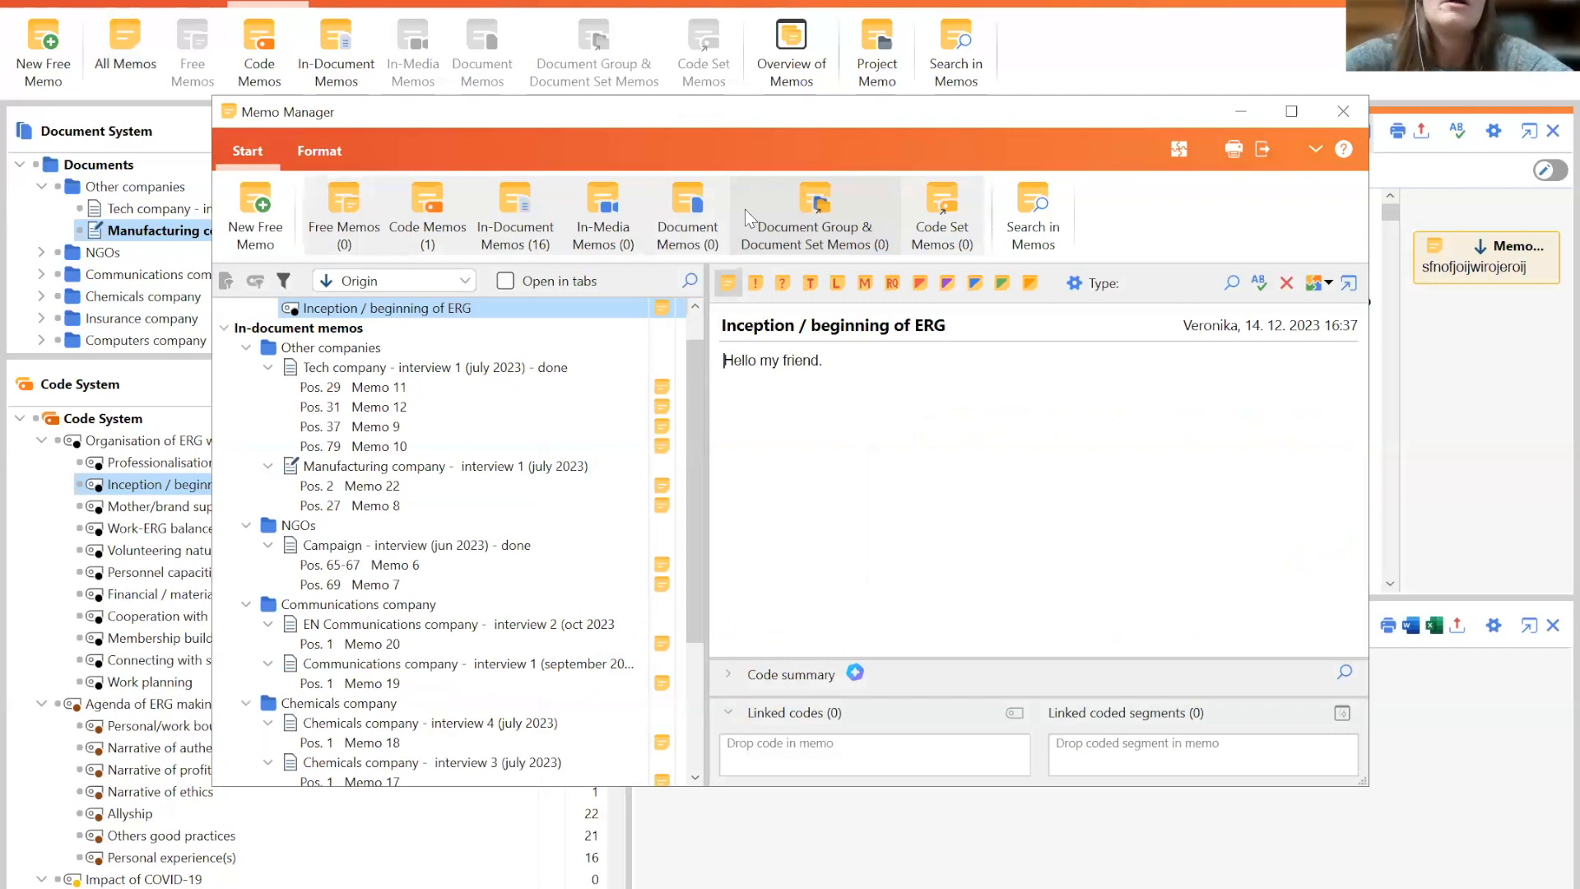
{"action": "left_click", "coordinate": [388, 366]}
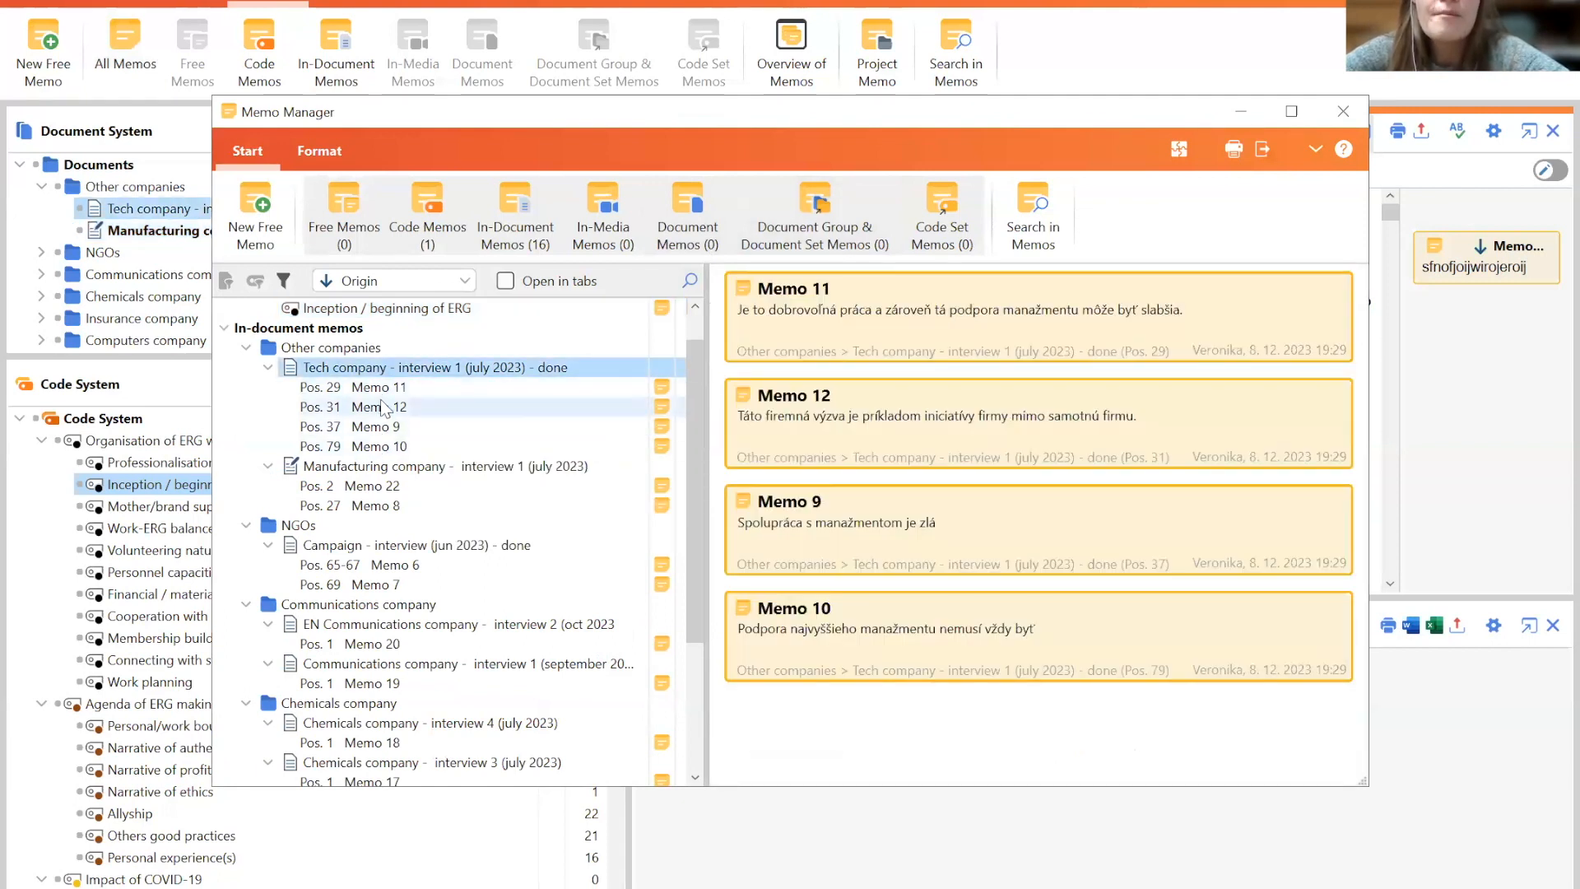
{"action": "left_click", "coordinate": [381, 406]}
{"action": "left_click", "coordinate": [381, 392]}
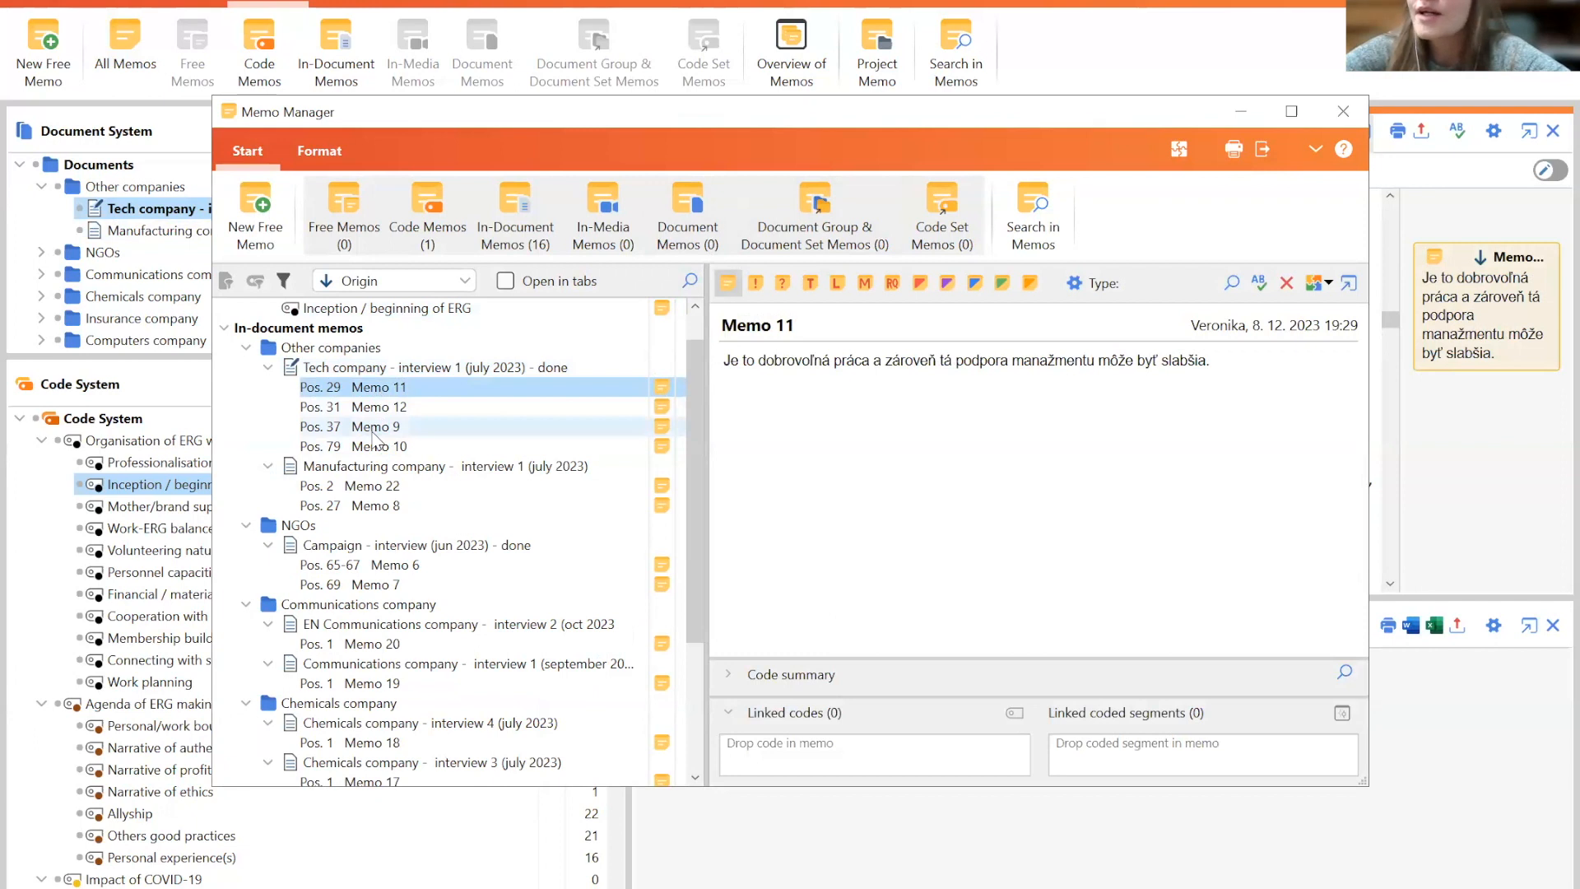
{"action": "left_click", "coordinate": [373, 427]}
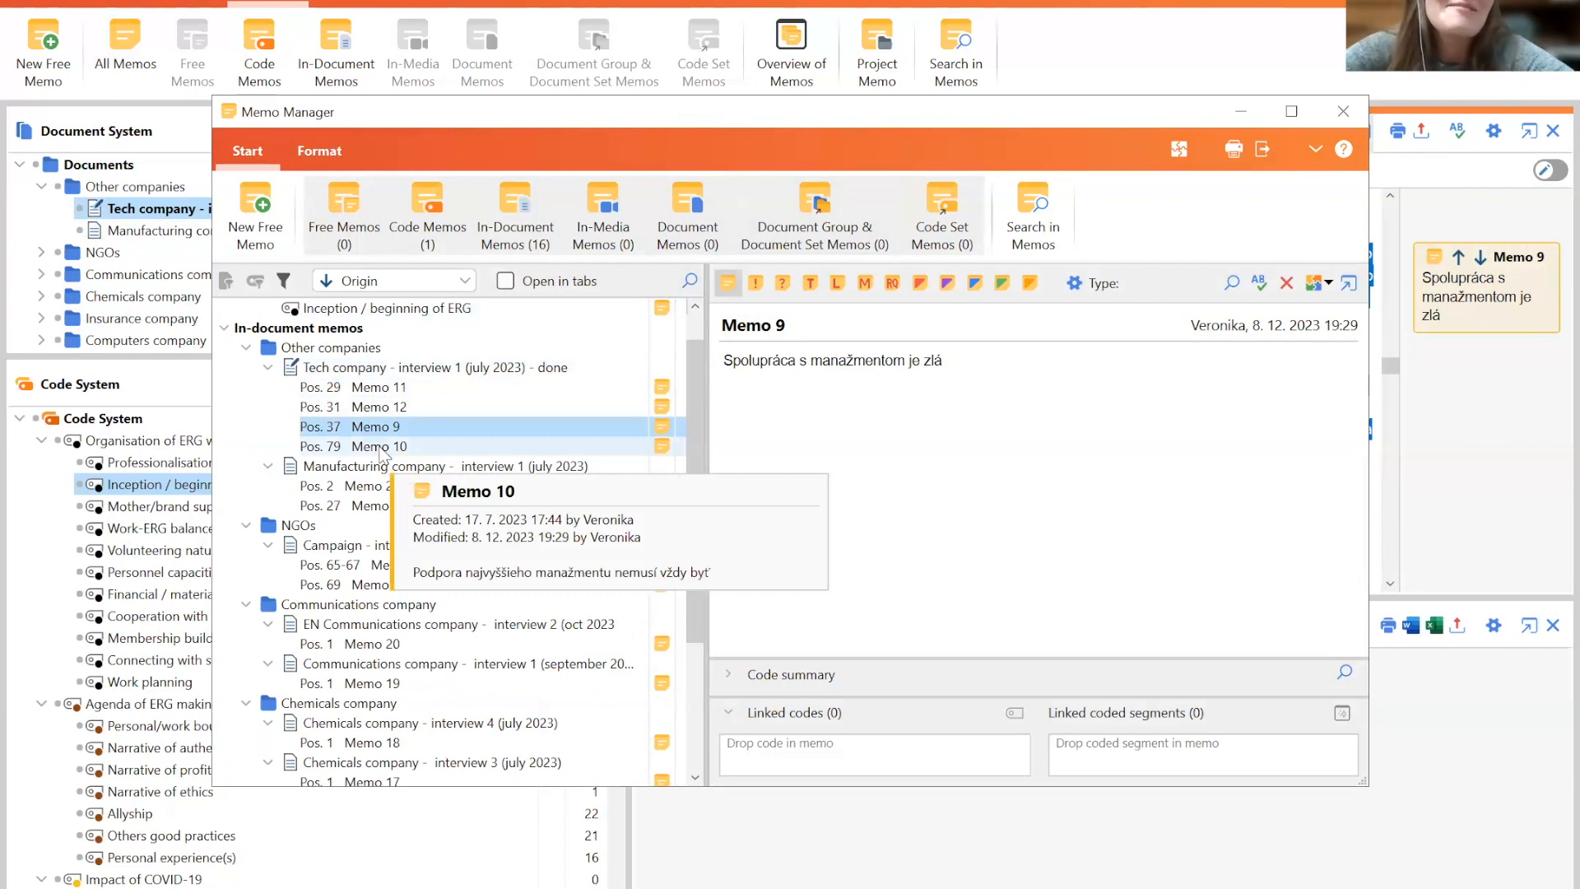
{"action": "left_click", "coordinate": [381, 449]}
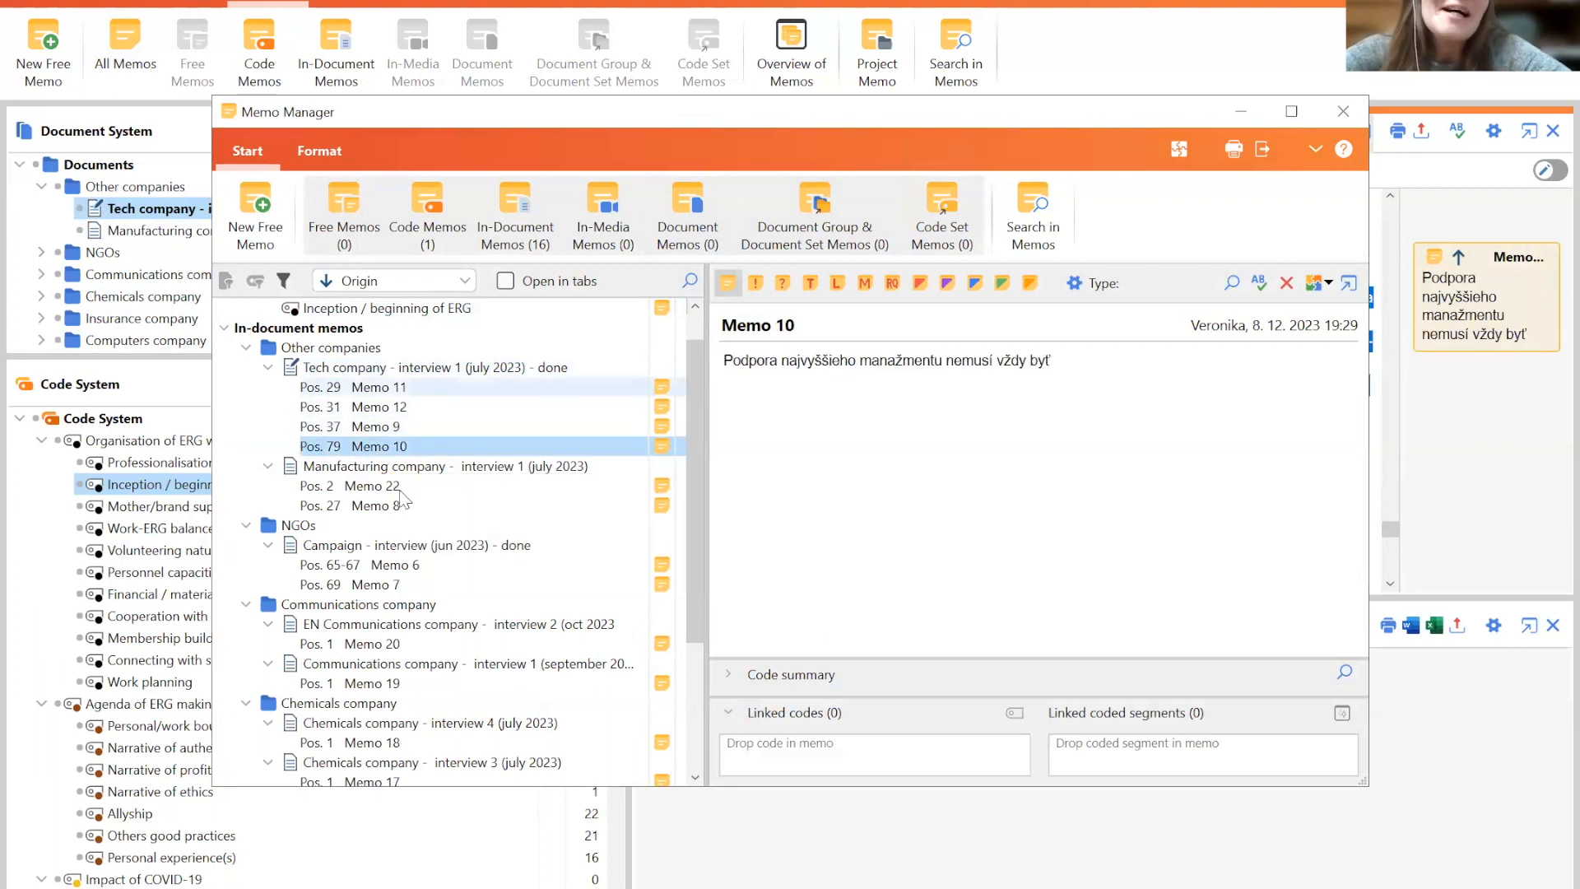
{"action": "left_click", "coordinate": [378, 546]}
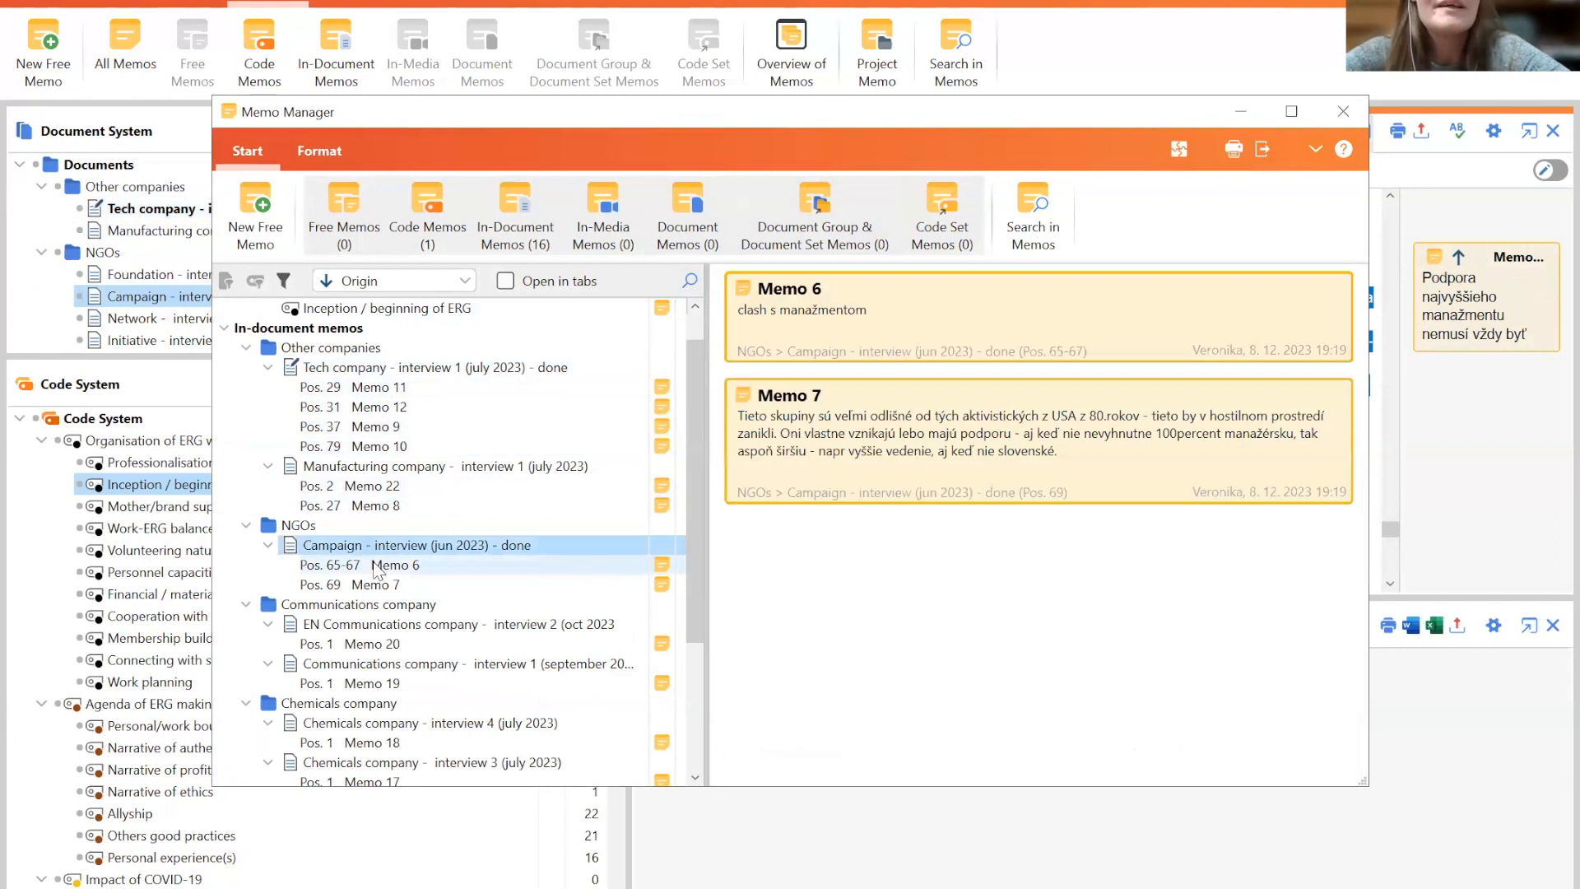
{"action": "mouse_move", "coordinate": [378, 572]}
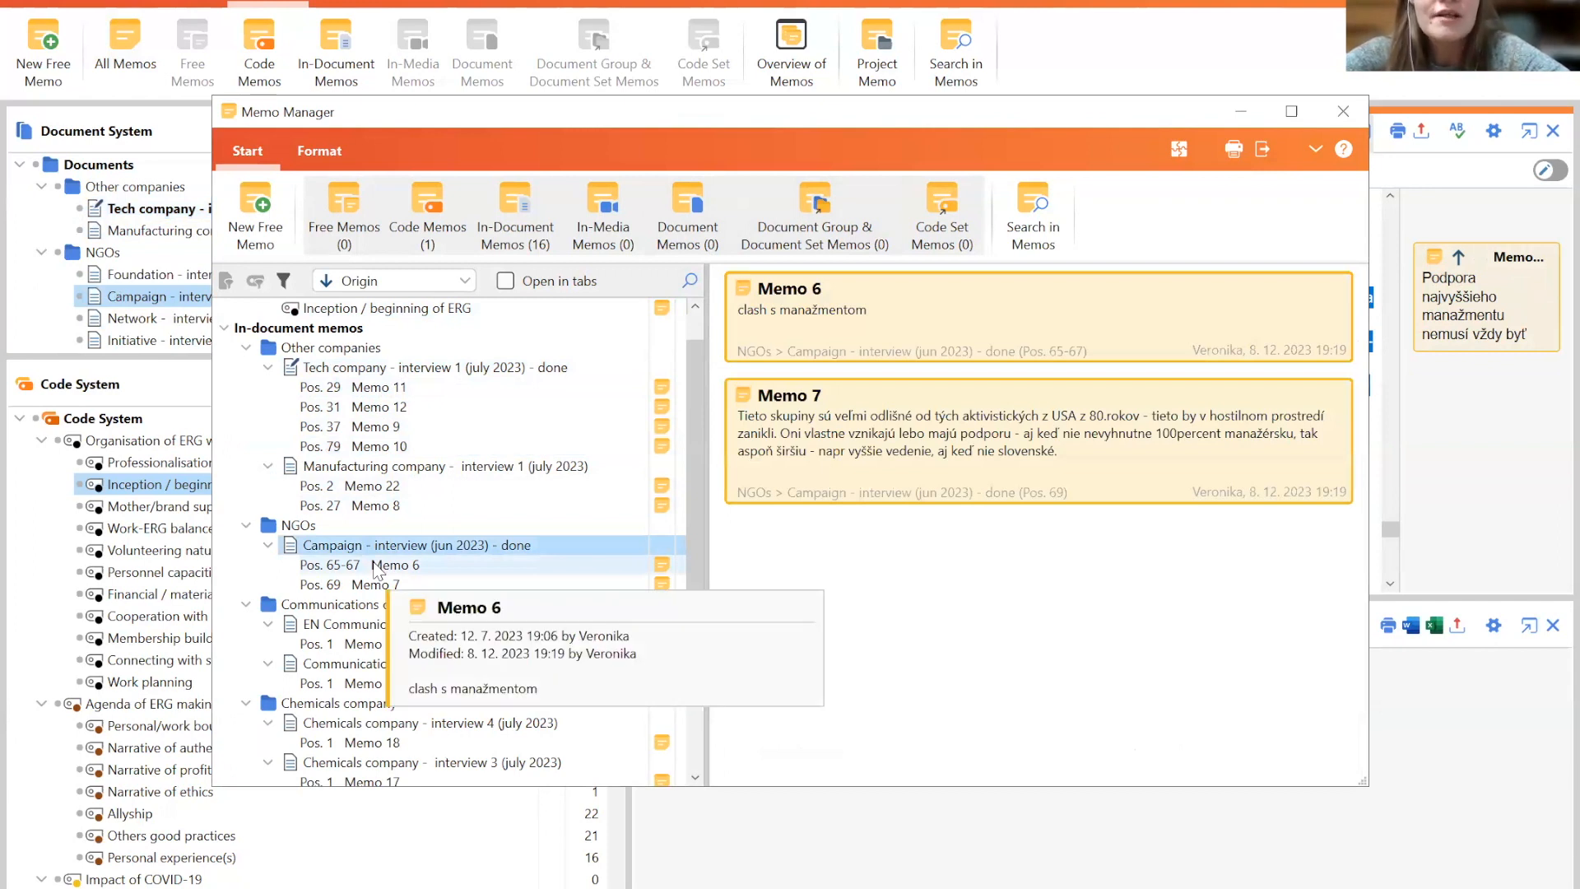
{"action": "left_click", "coordinate": [375, 584]}
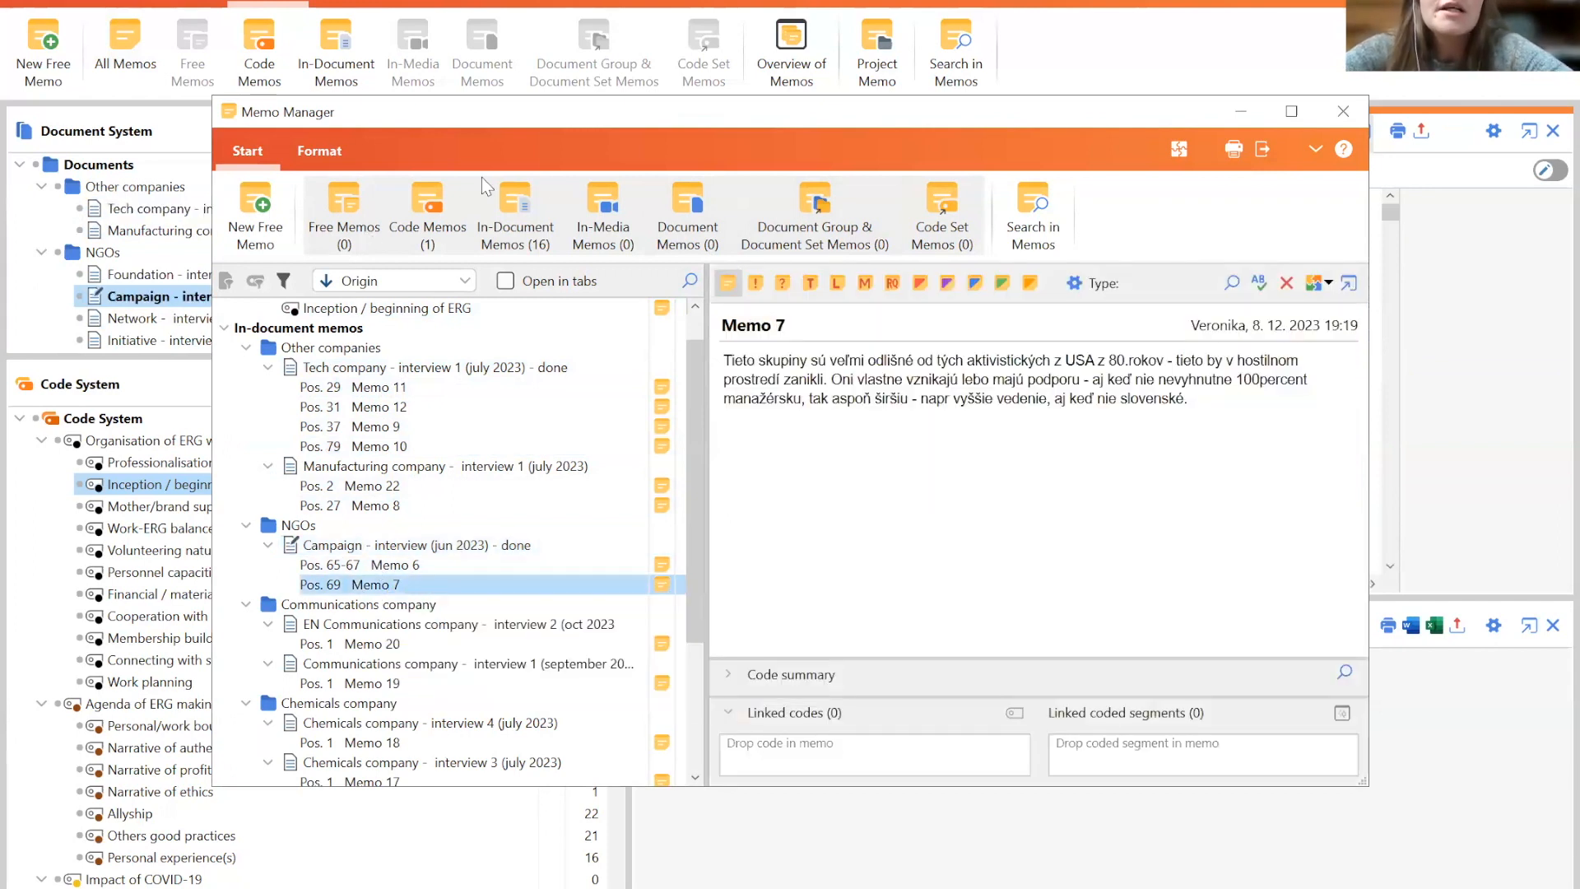
{"action": "left_click", "coordinate": [416, 237]}
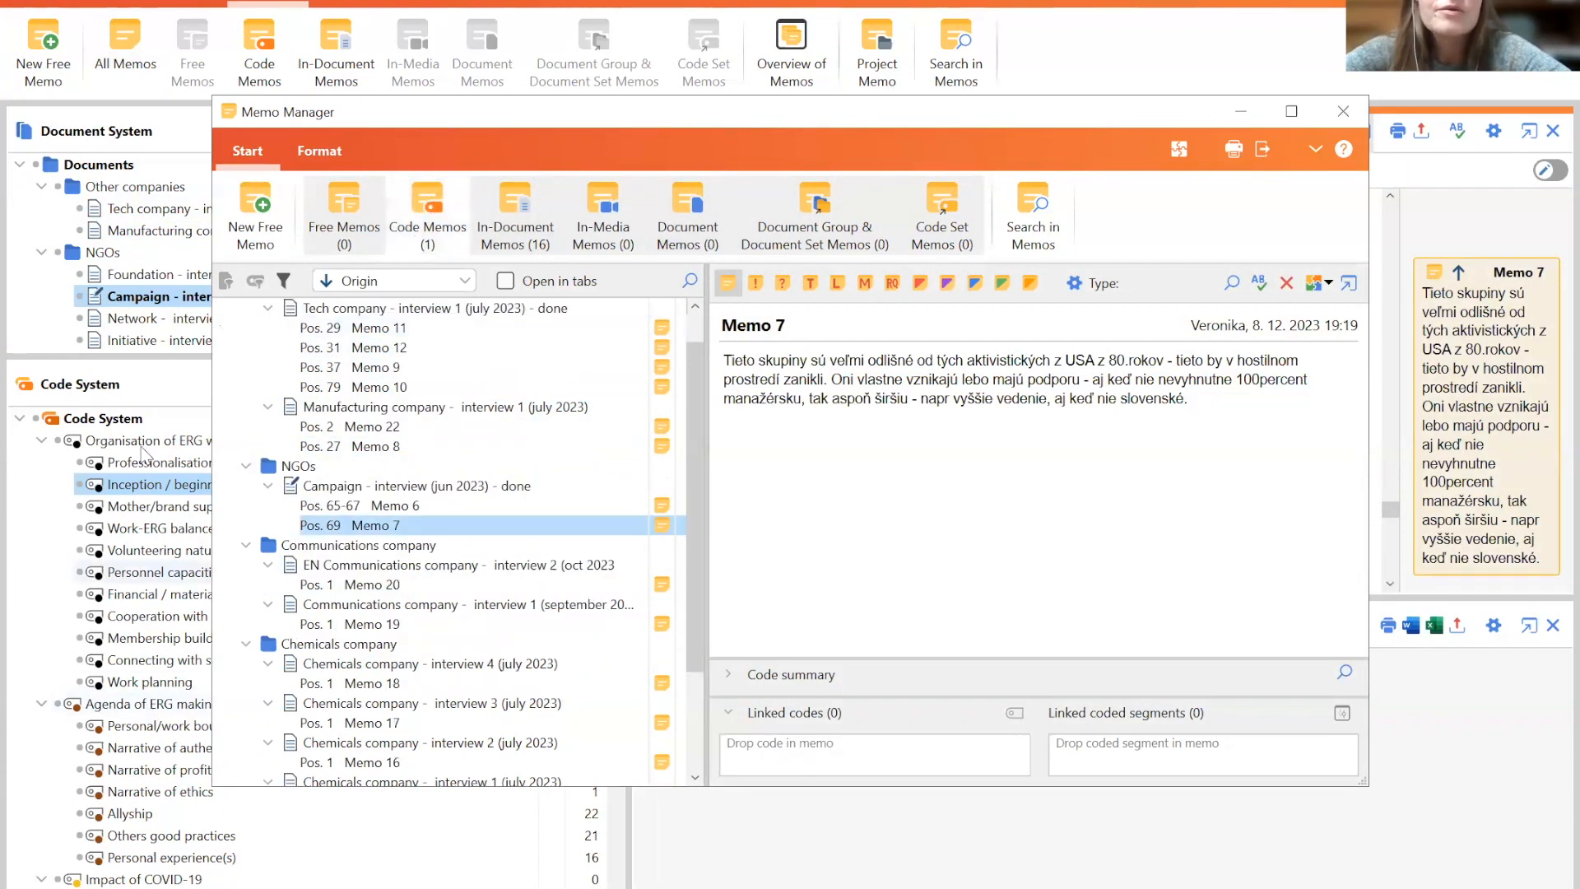
- Toggle the In-Document Memos filter off and on in the Memo Manager, then close the Memo Manager
{"action": "left_click", "coordinate": [531, 215]}
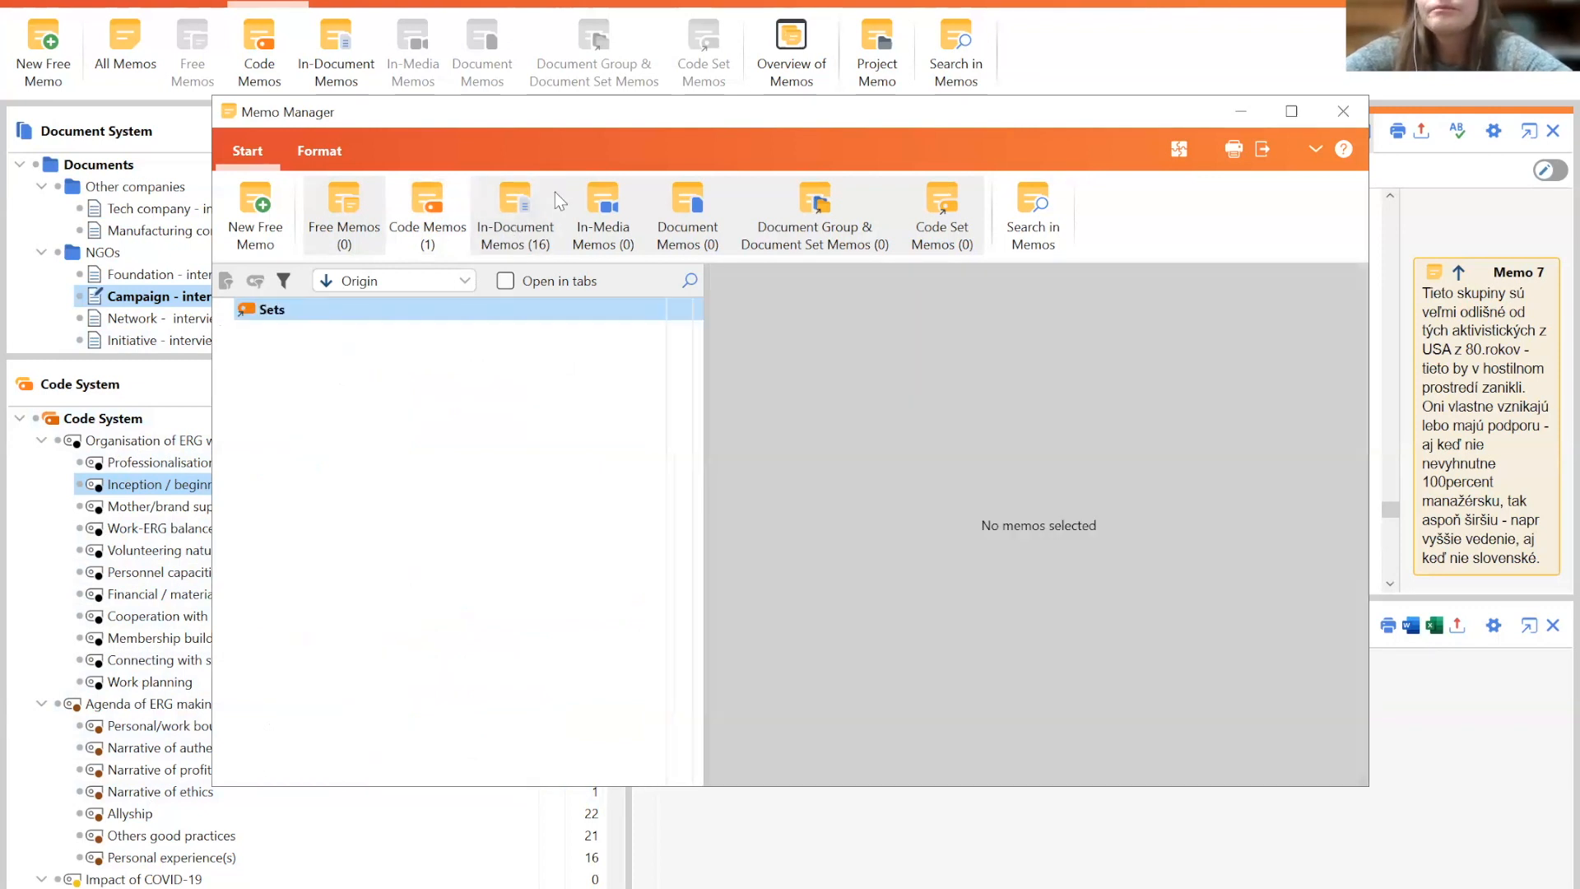
{"action": "left_click", "coordinate": [499, 214]}
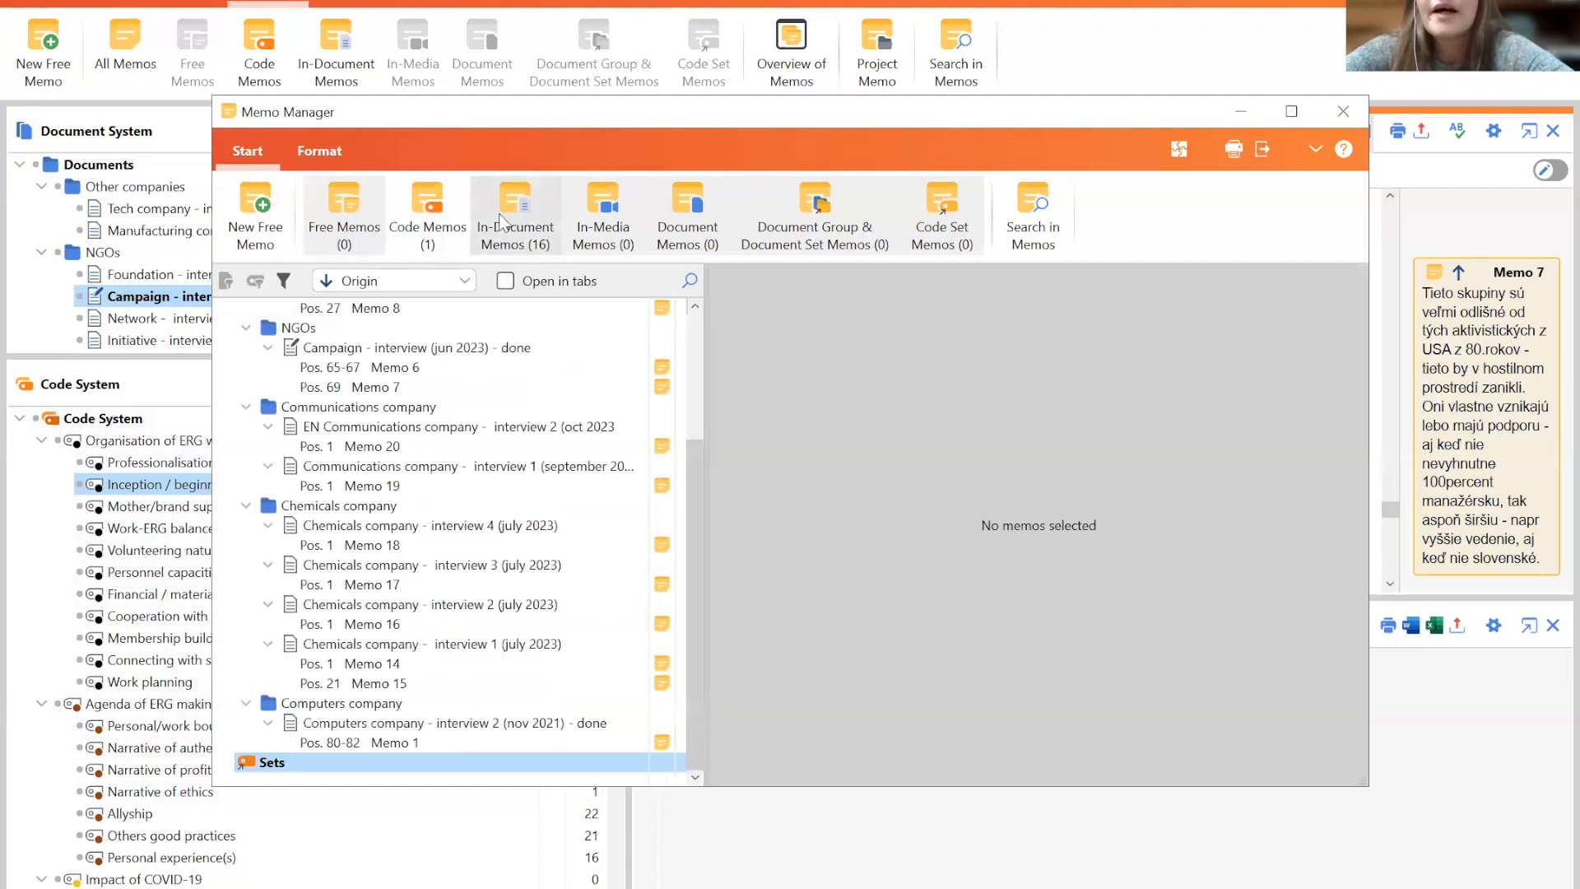
{"action": "mouse_move", "coordinate": [694, 497]}
{"action": "left_mouse_down"}
{"action": "mouse_move", "coordinate": [698, 370]}
{"action": "mouse_move", "coordinate": [714, 508]}
{"action": "left_mouse_up"}
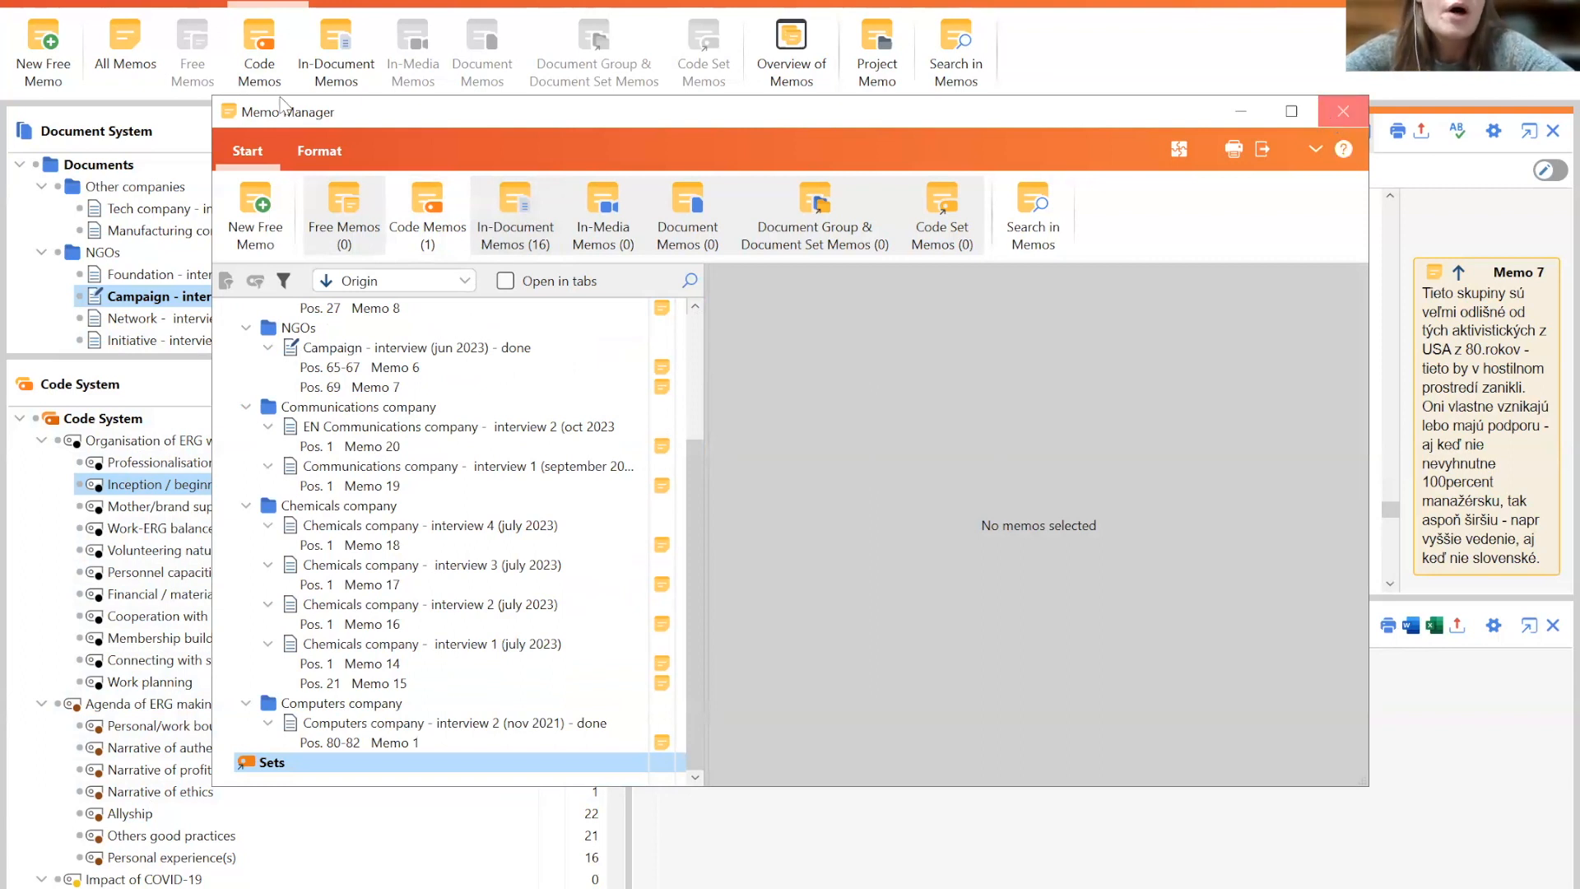
{"action": "left_click", "coordinate": [1342, 112]}
{"action": "left_click", "coordinate": [446, 3]}
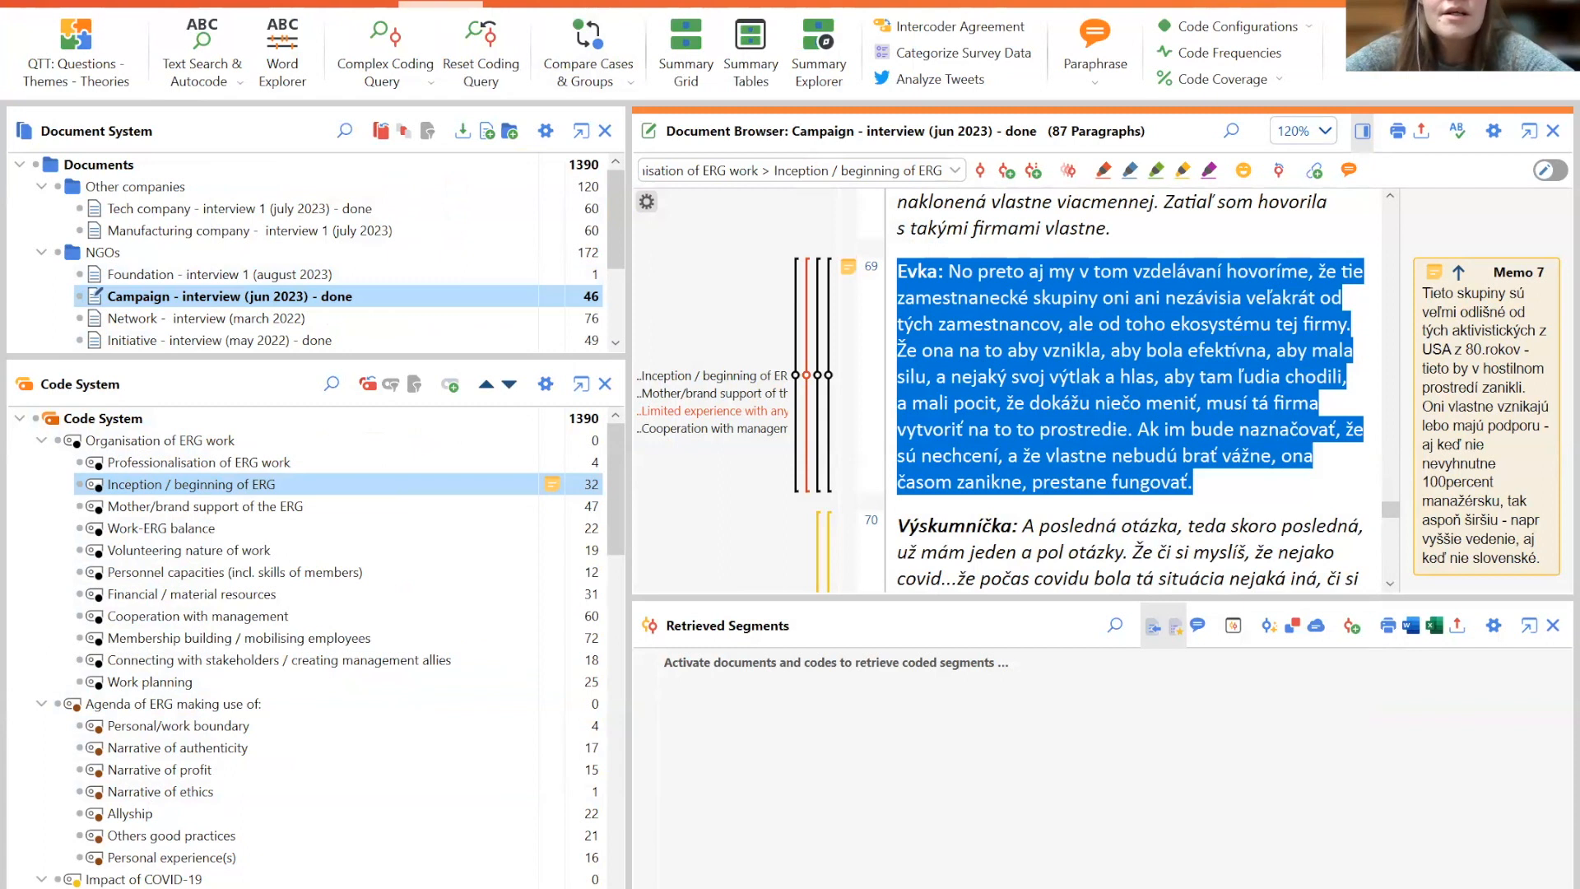
{"action": "left_click", "coordinate": [201, 3]}
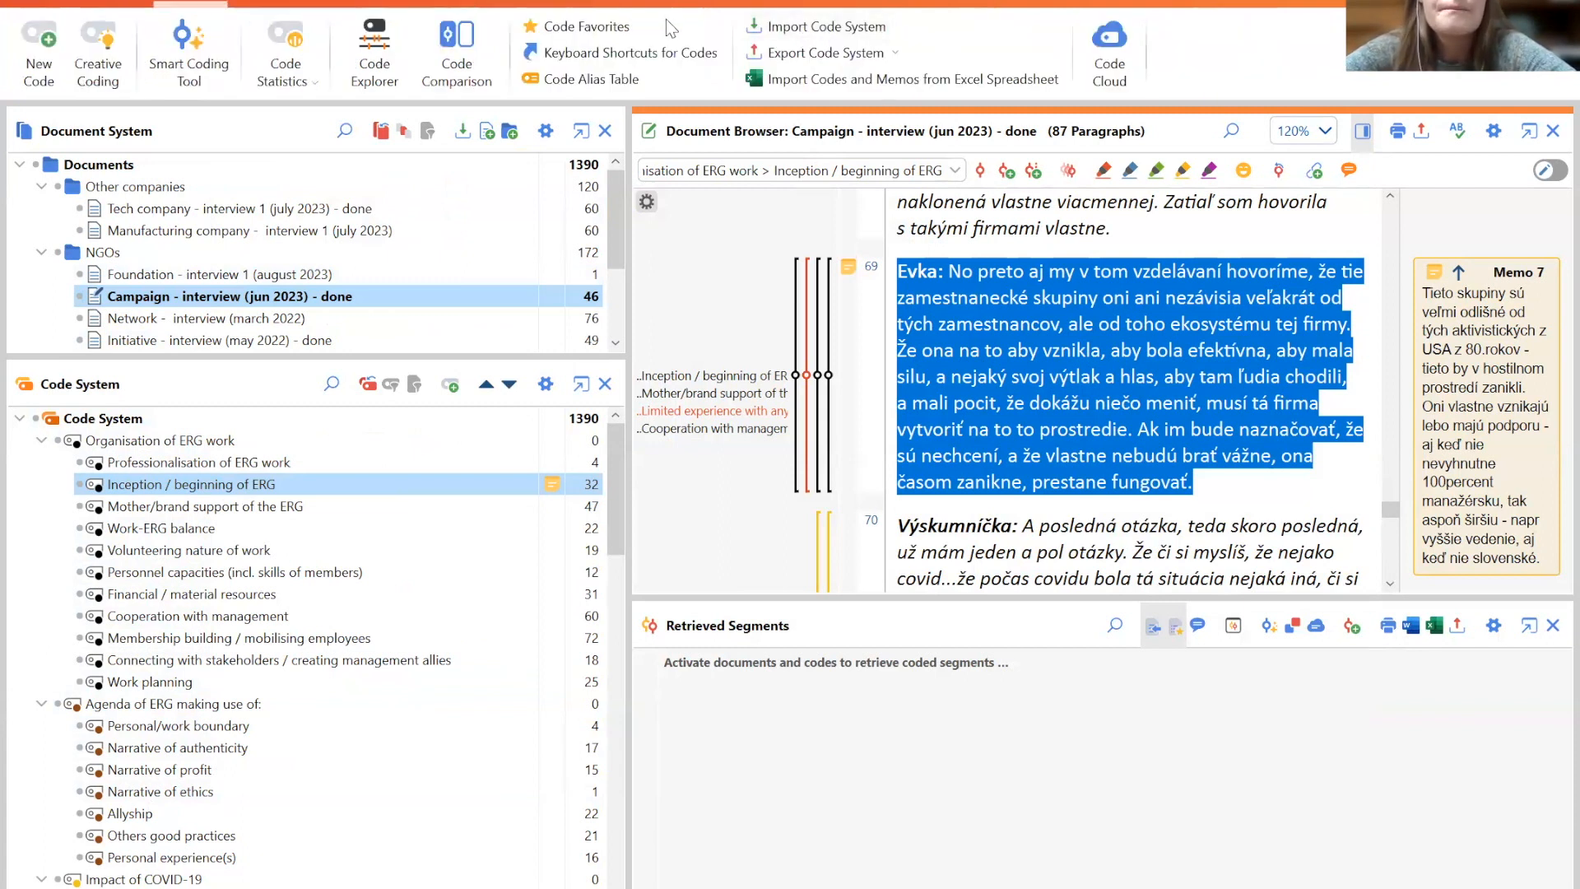
{"action": "left_click", "coordinate": [272, 5]}
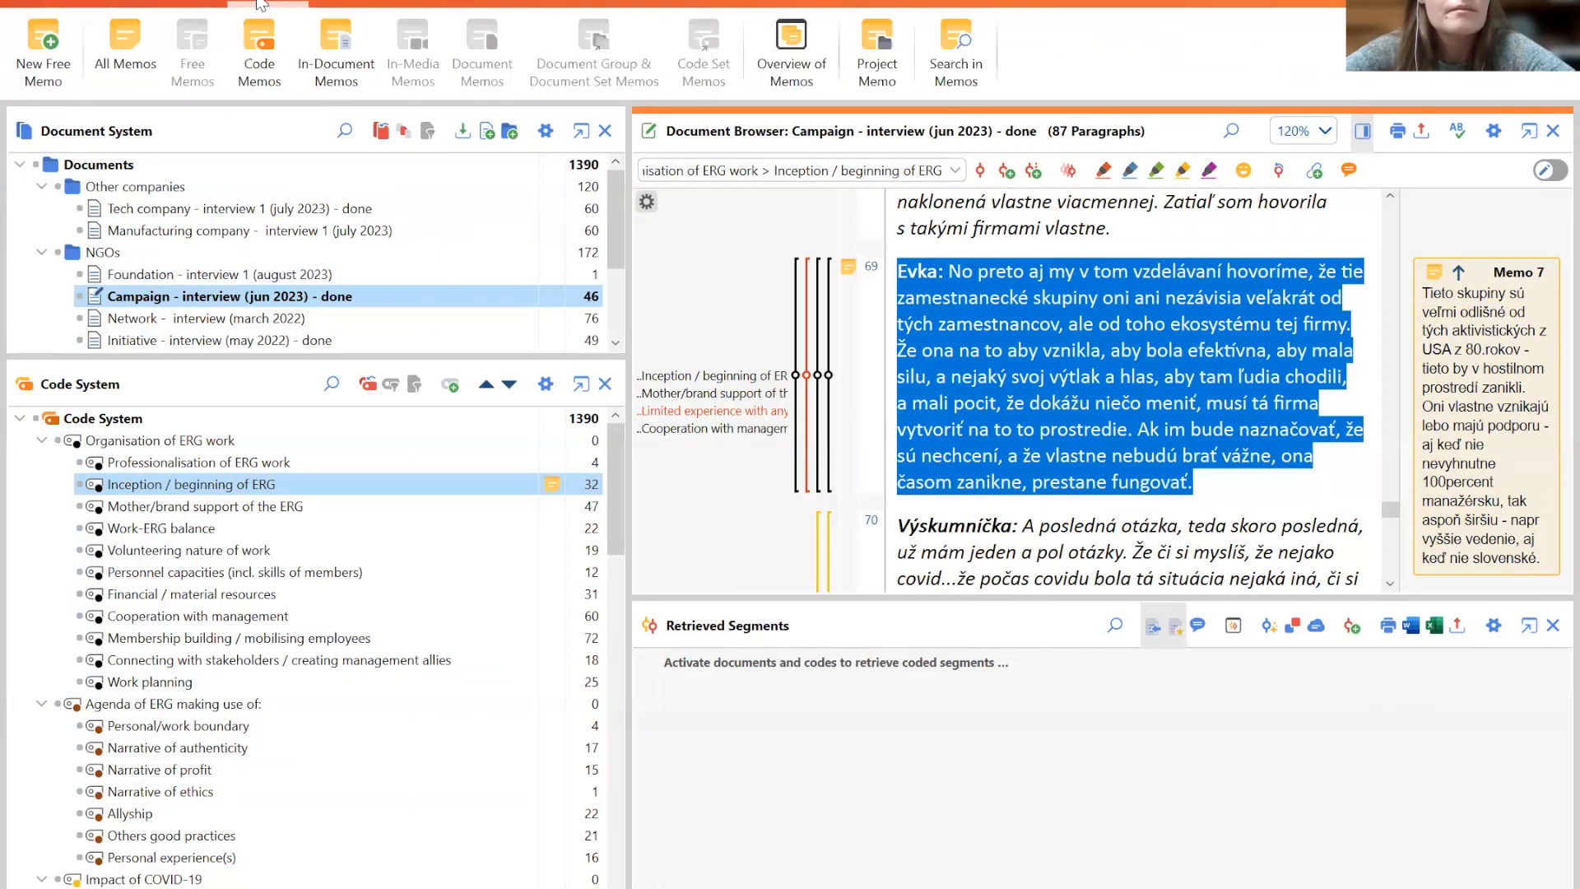
{"action": "left_click", "coordinate": [355, 5]}
{"action": "left_click", "coordinate": [441, 4]}
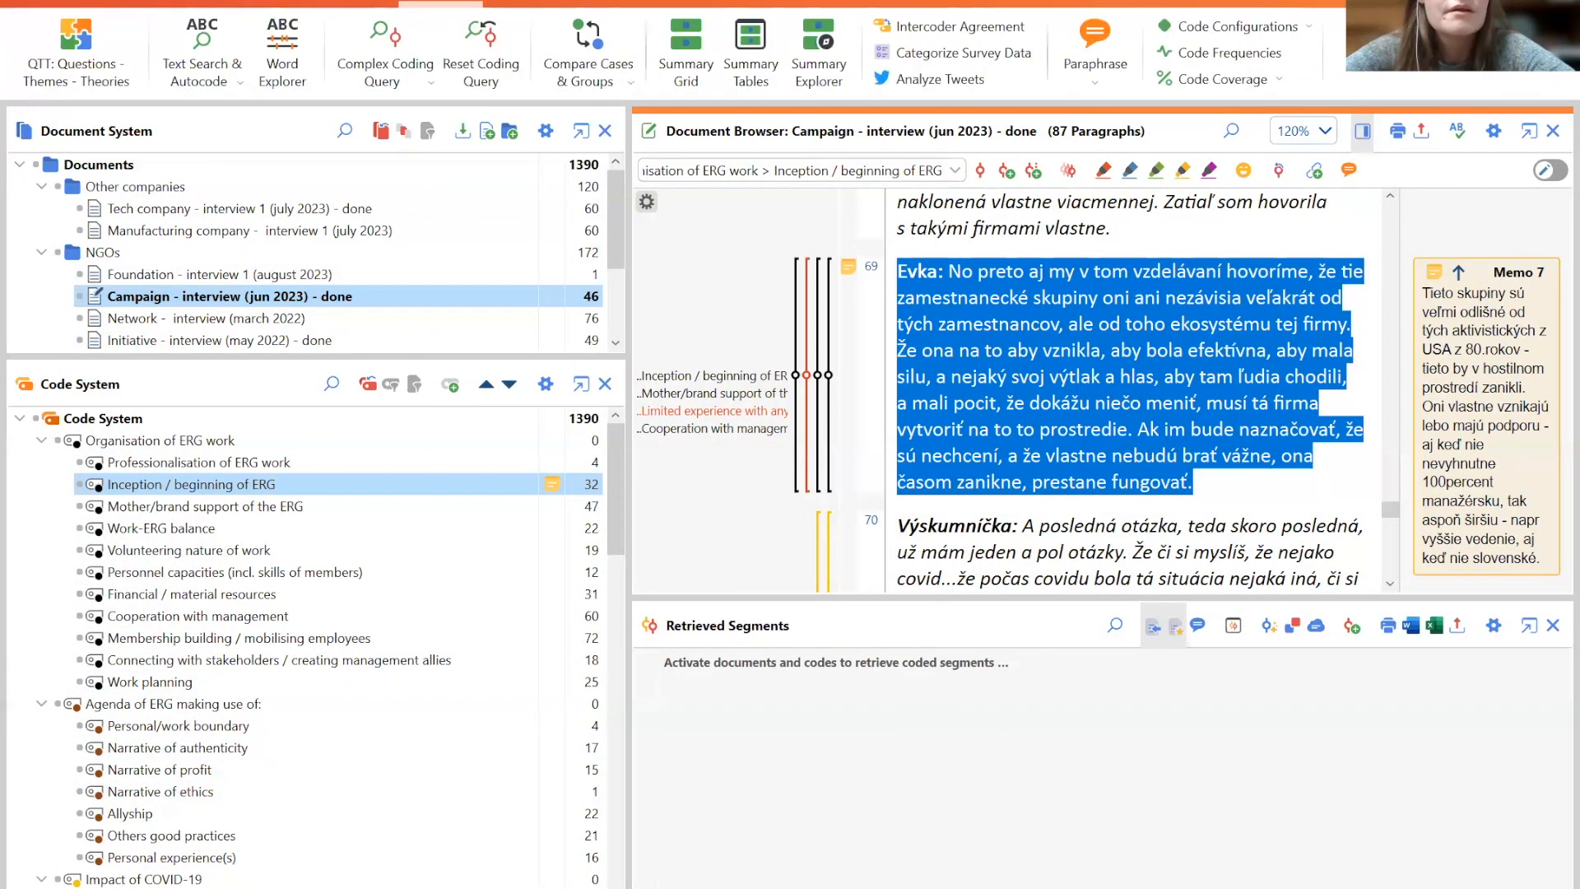
{"action": "left_click", "coordinate": [524, 4]}
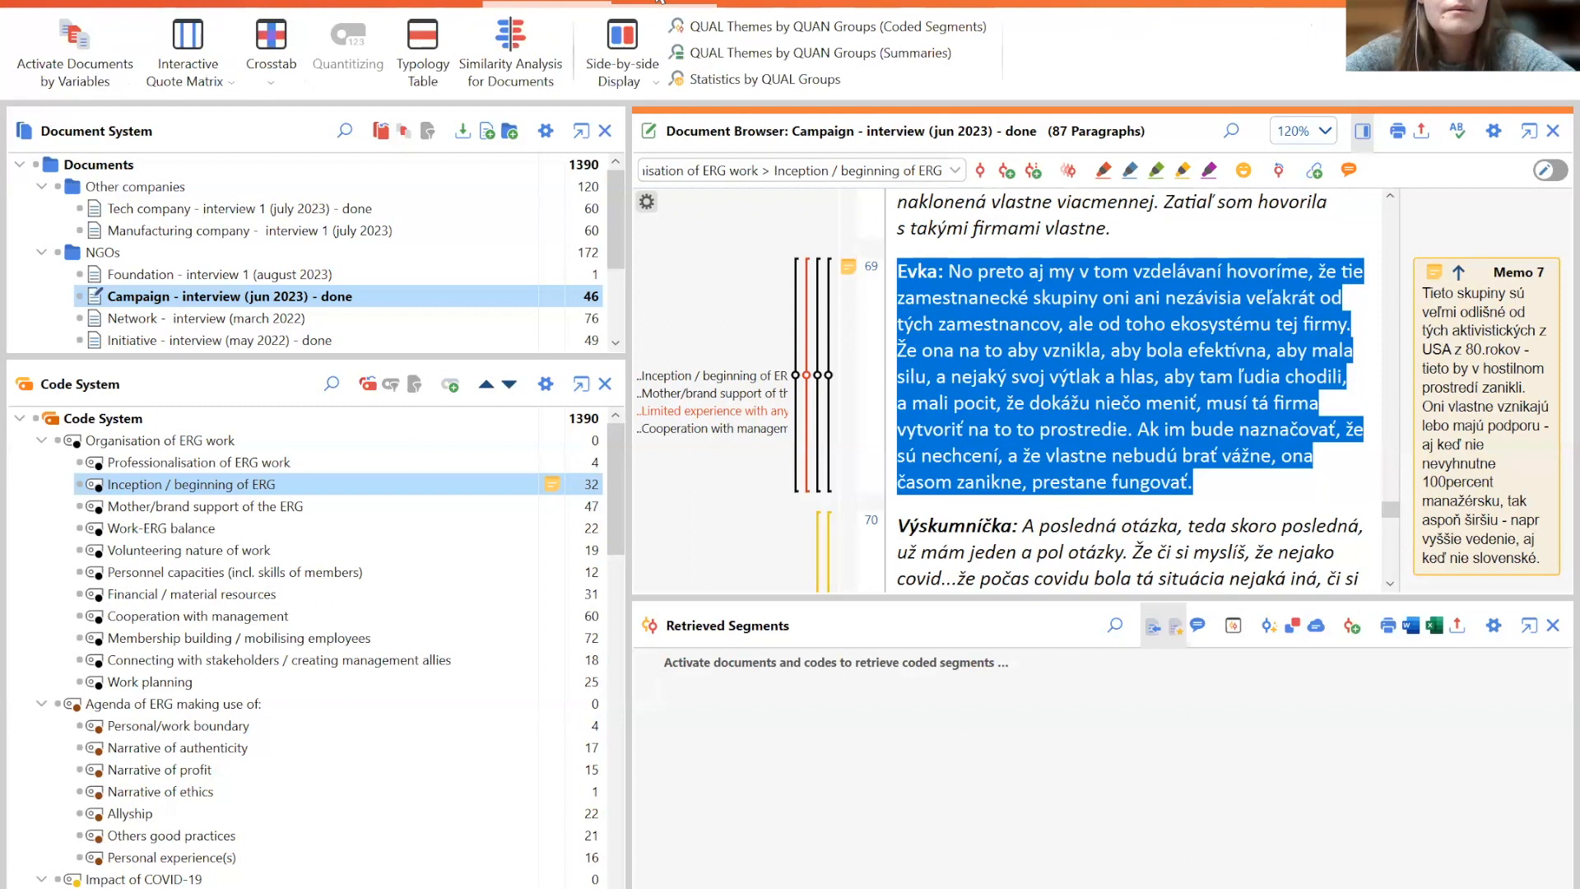
{"action": "left_click", "coordinate": [650, 4]}
{"action": "left_click", "coordinate": [115, 4]}
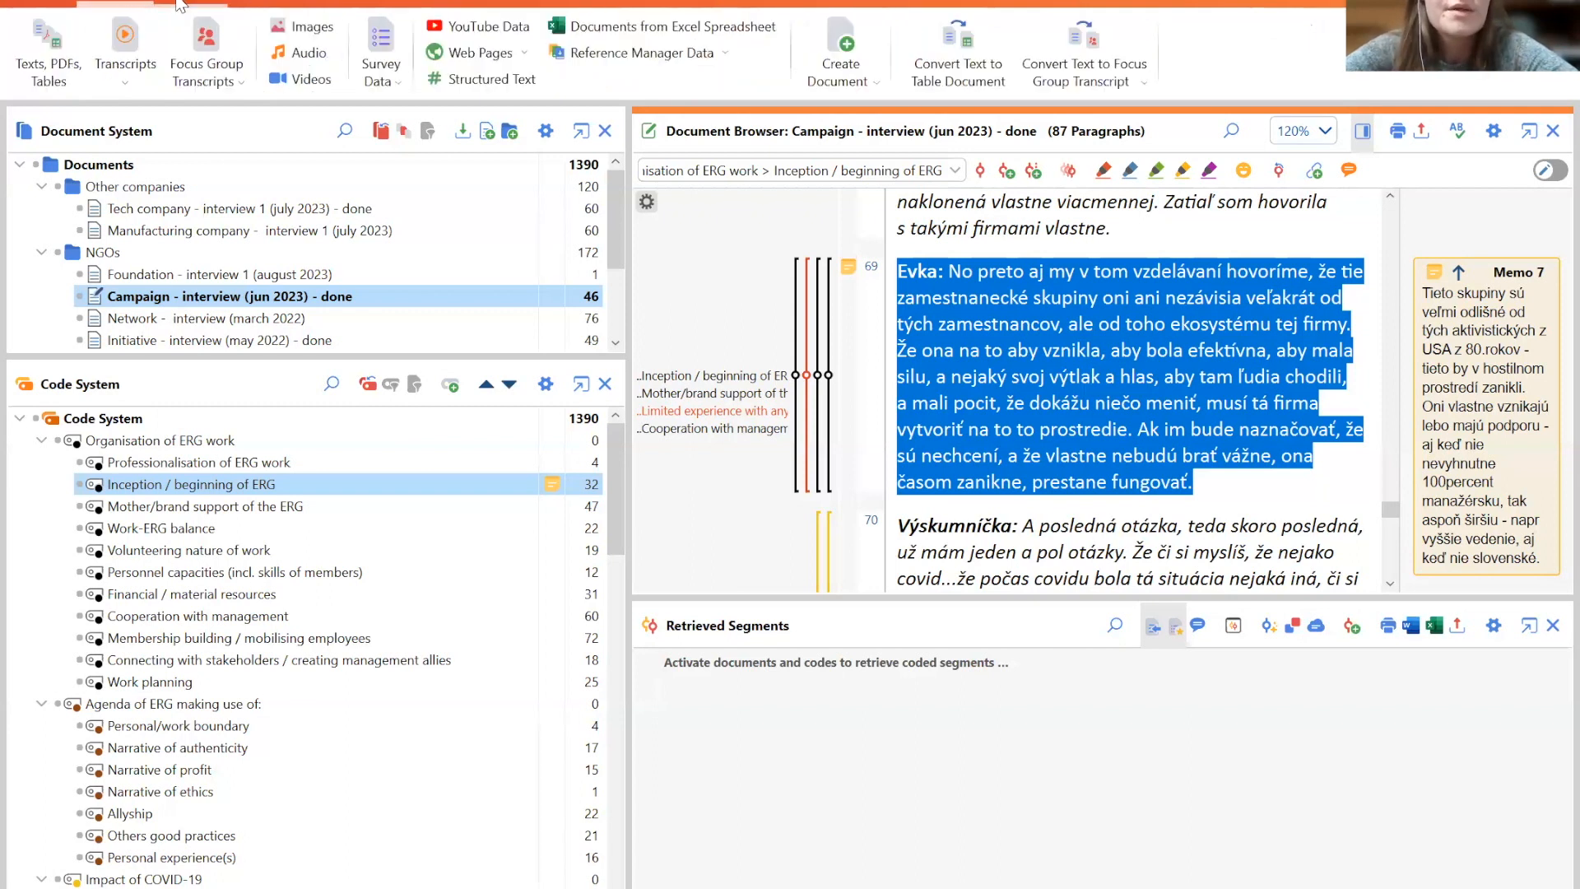
{"action": "left_click", "coordinate": [186, 4]}
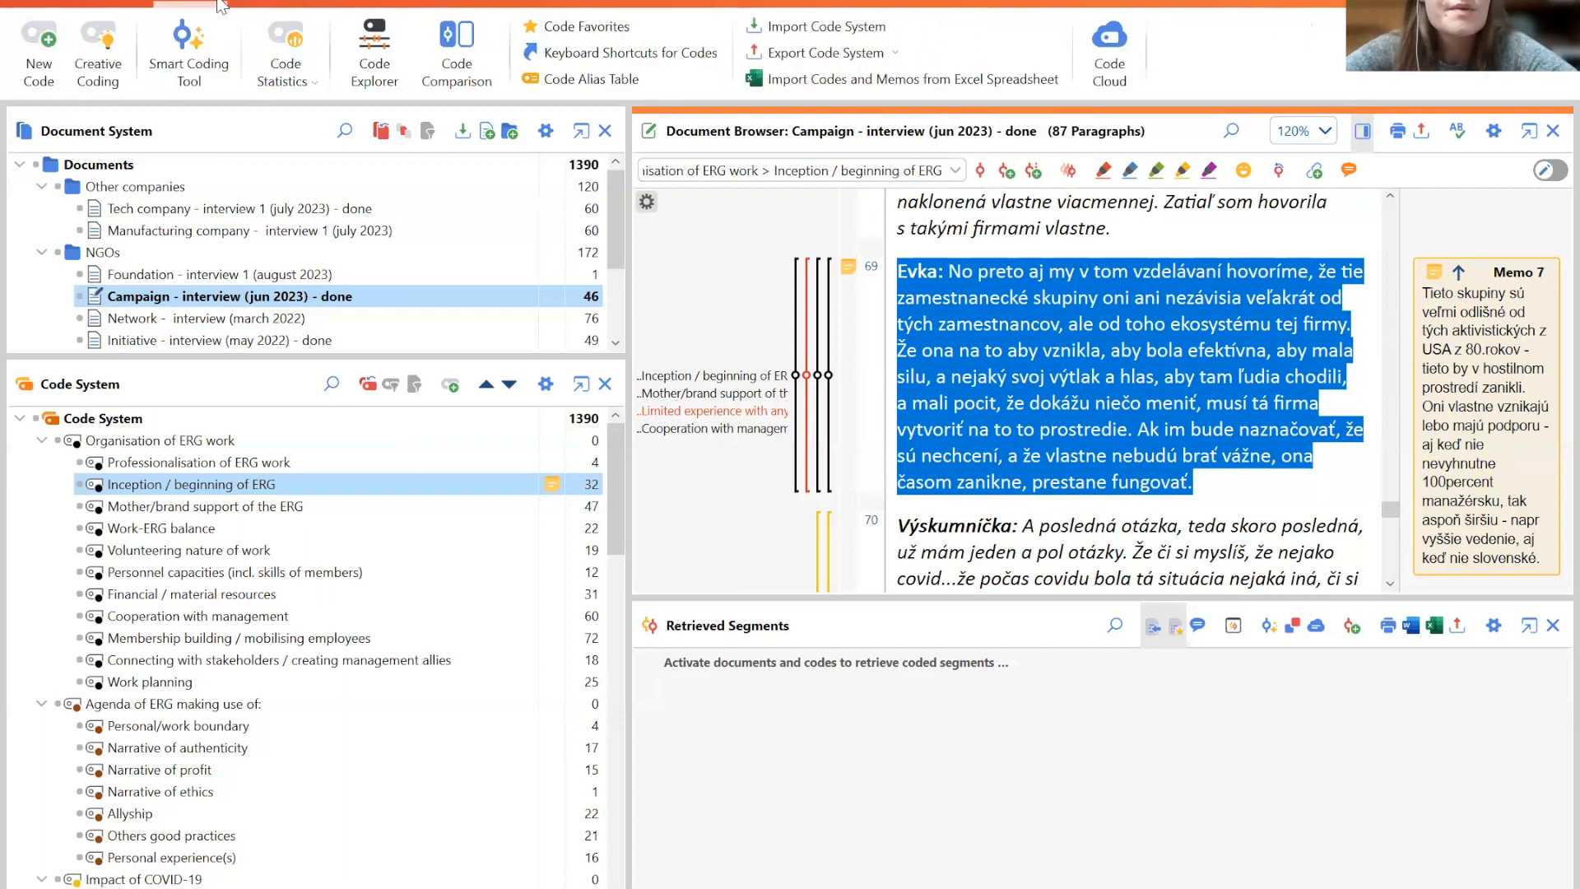
{"action": "left_click", "coordinate": [265, 4]}
{"action": "left_click", "coordinate": [331, 3]}
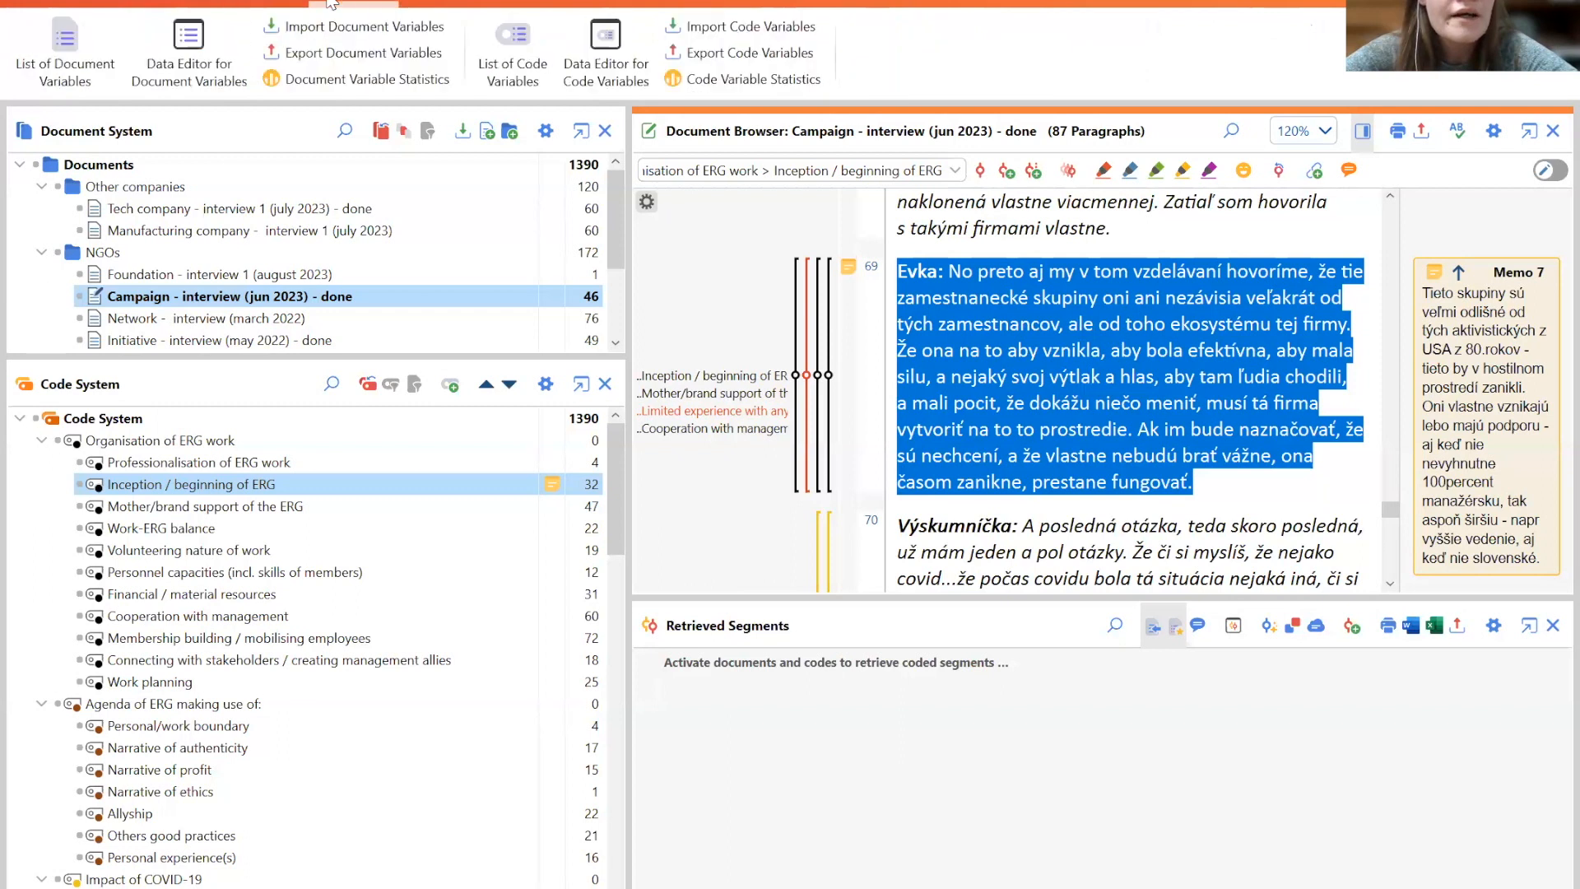
{"action": "left_click", "coordinate": [414, 4]}
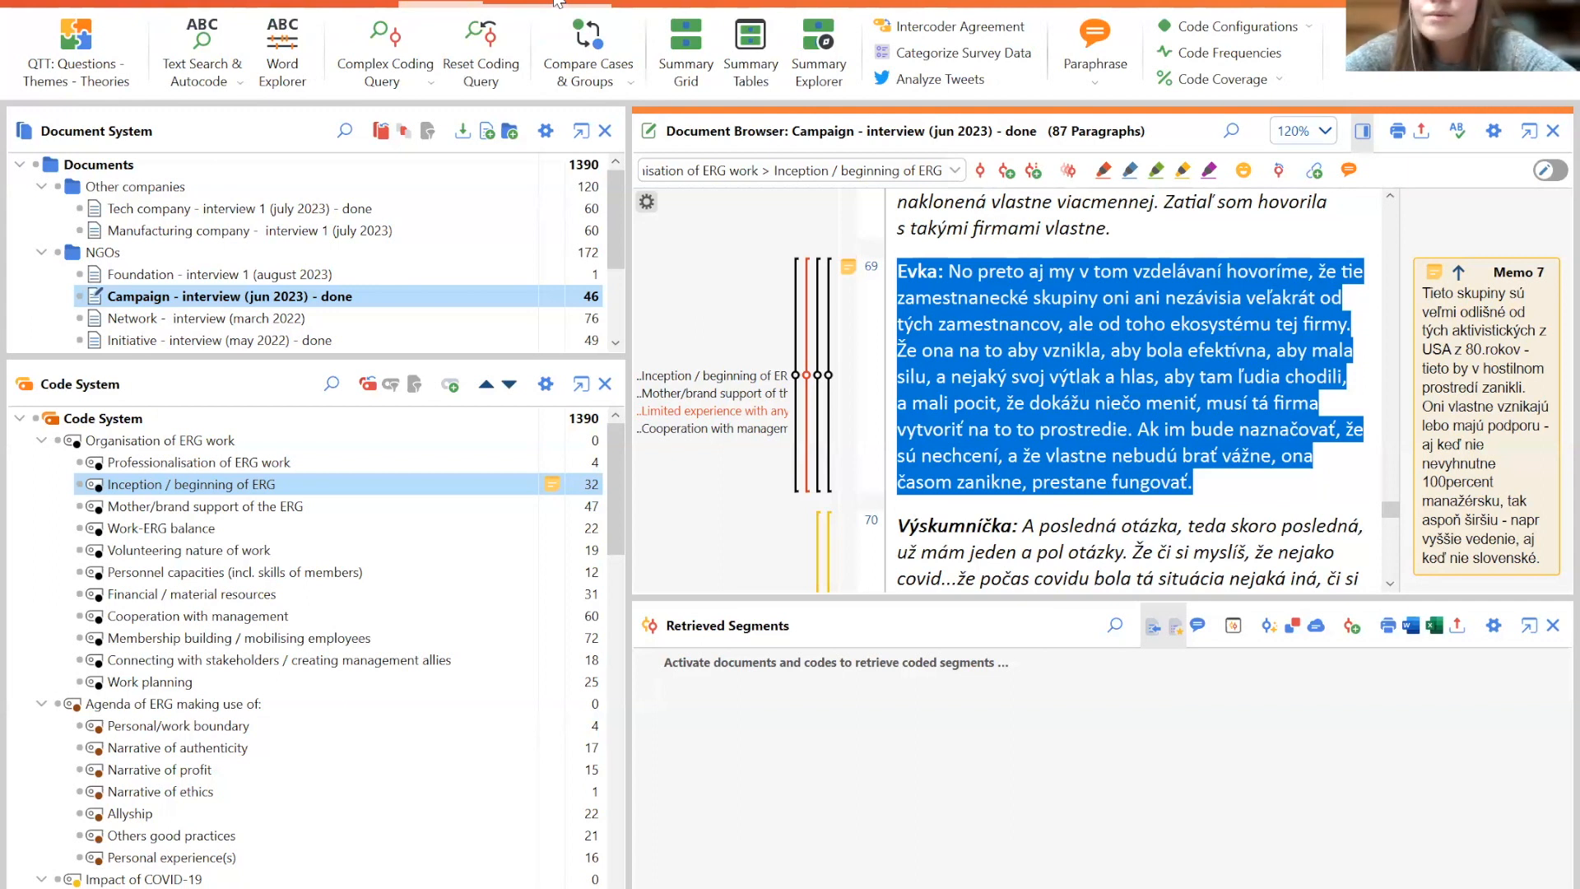
{"action": "left_click", "coordinate": [190, 3]}
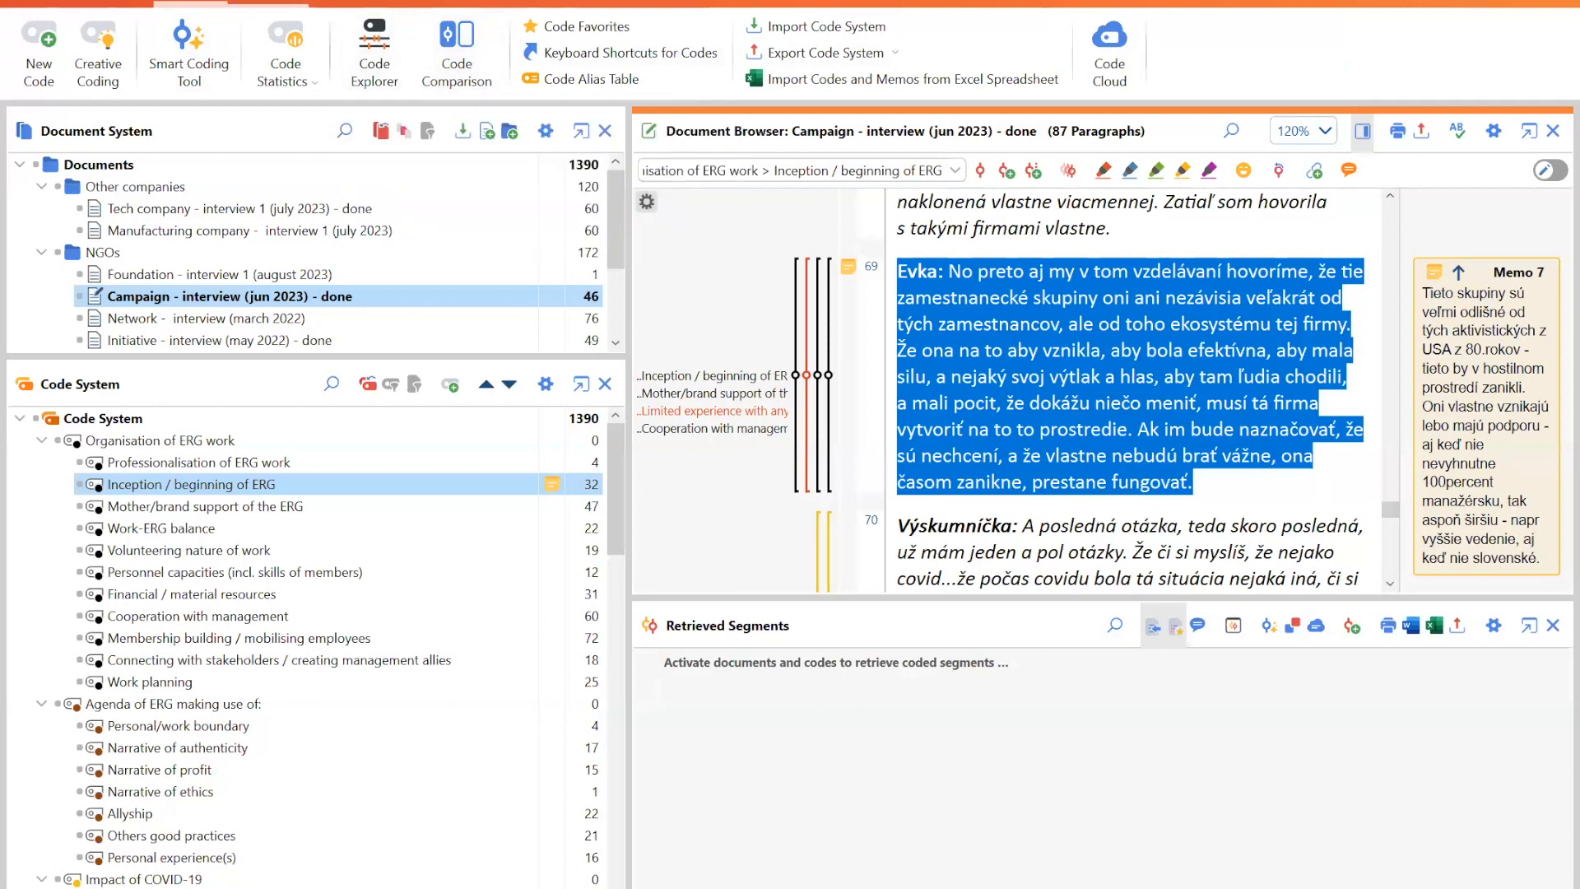
- Select the Other companies document group, open Text Search & Autocode, and clear all existing search items
{"action": "left_click", "coordinate": [189, 550]}
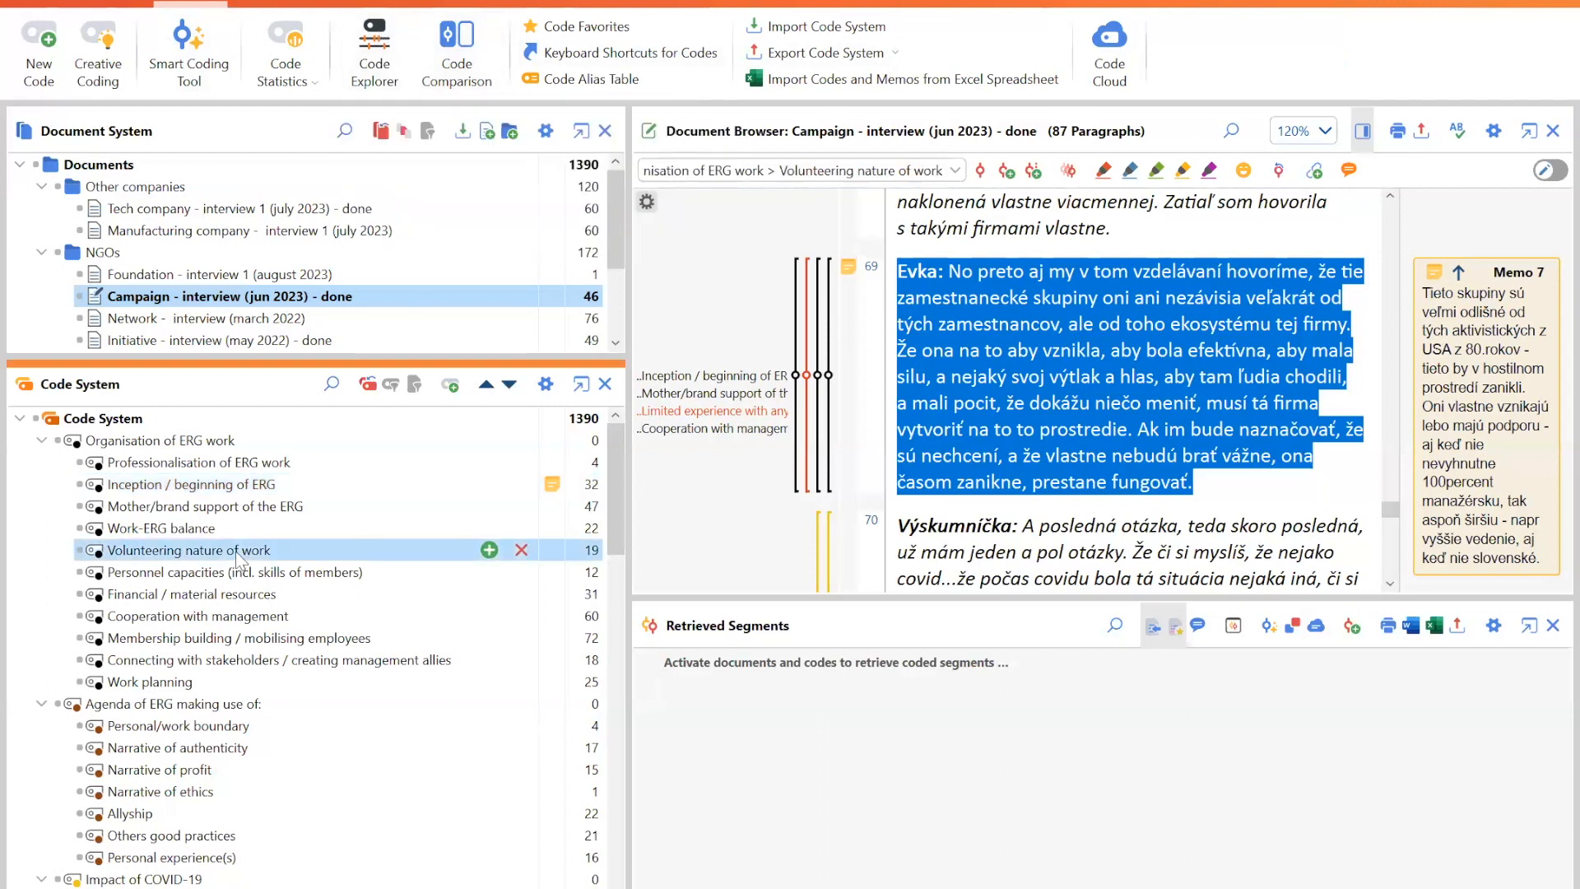
{"action": "left_click", "coordinate": [175, 181]}
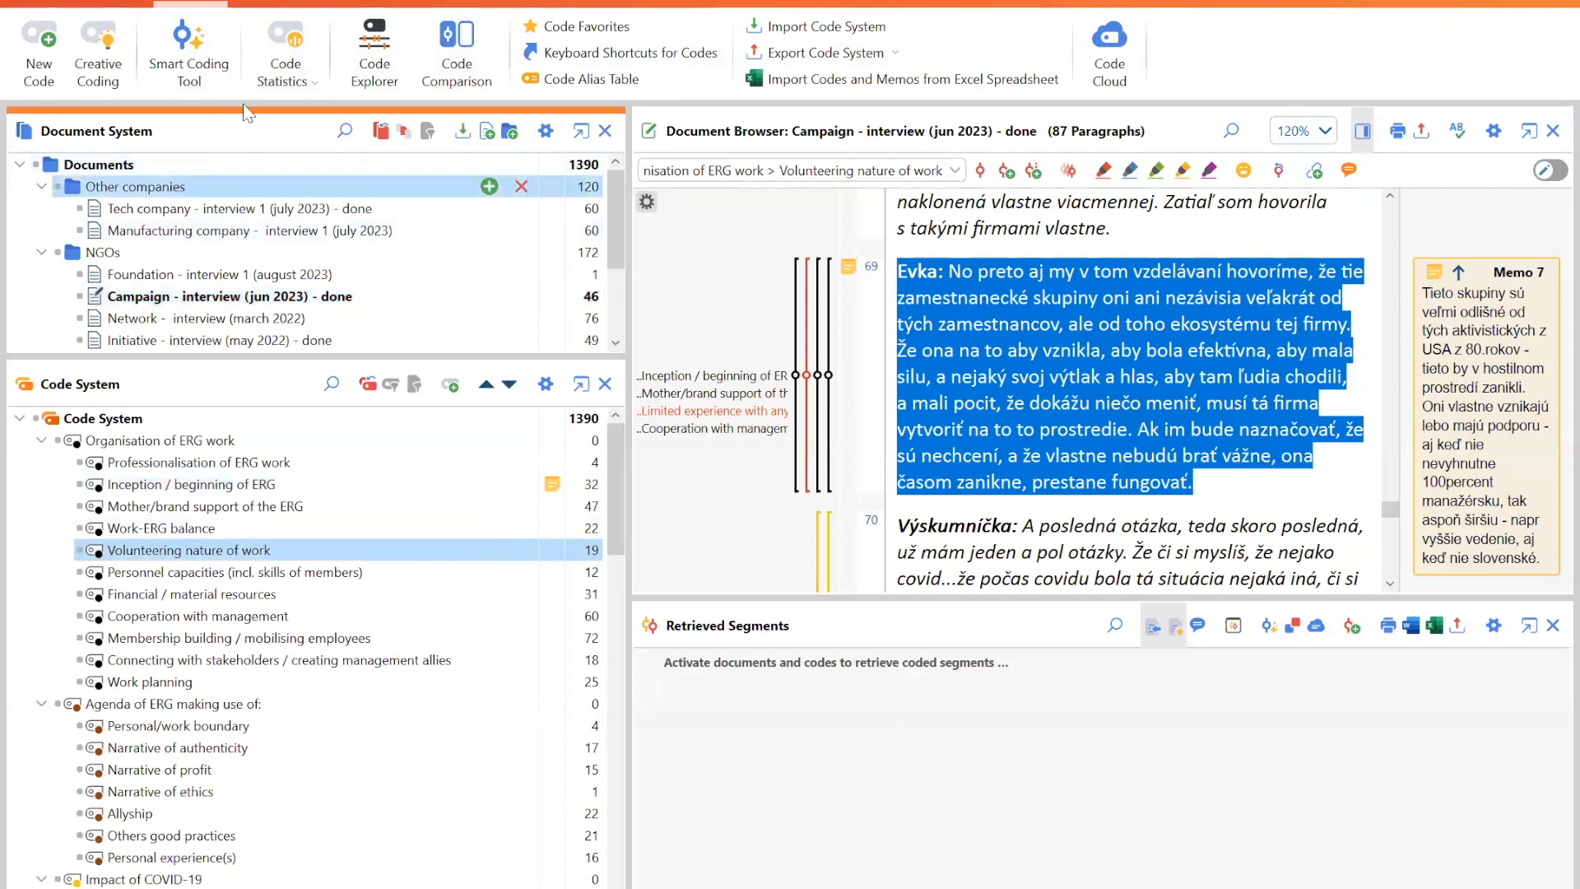
{"action": "left_click", "coordinate": [272, 2]}
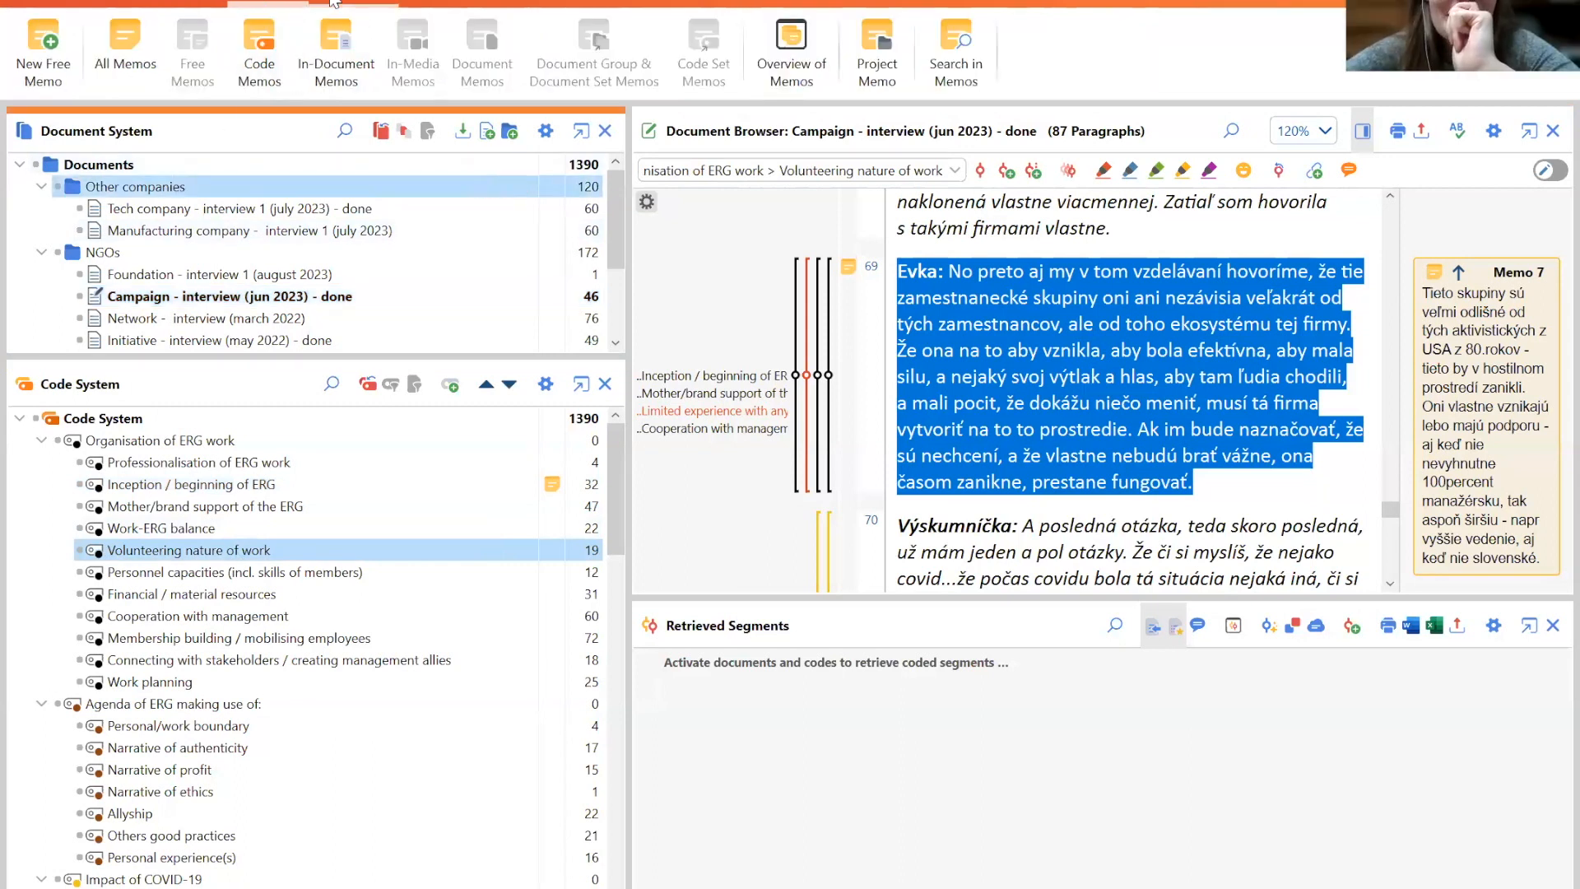
{"action": "left_click", "coordinate": [334, 2]}
{"action": "left_click", "coordinate": [417, 3]}
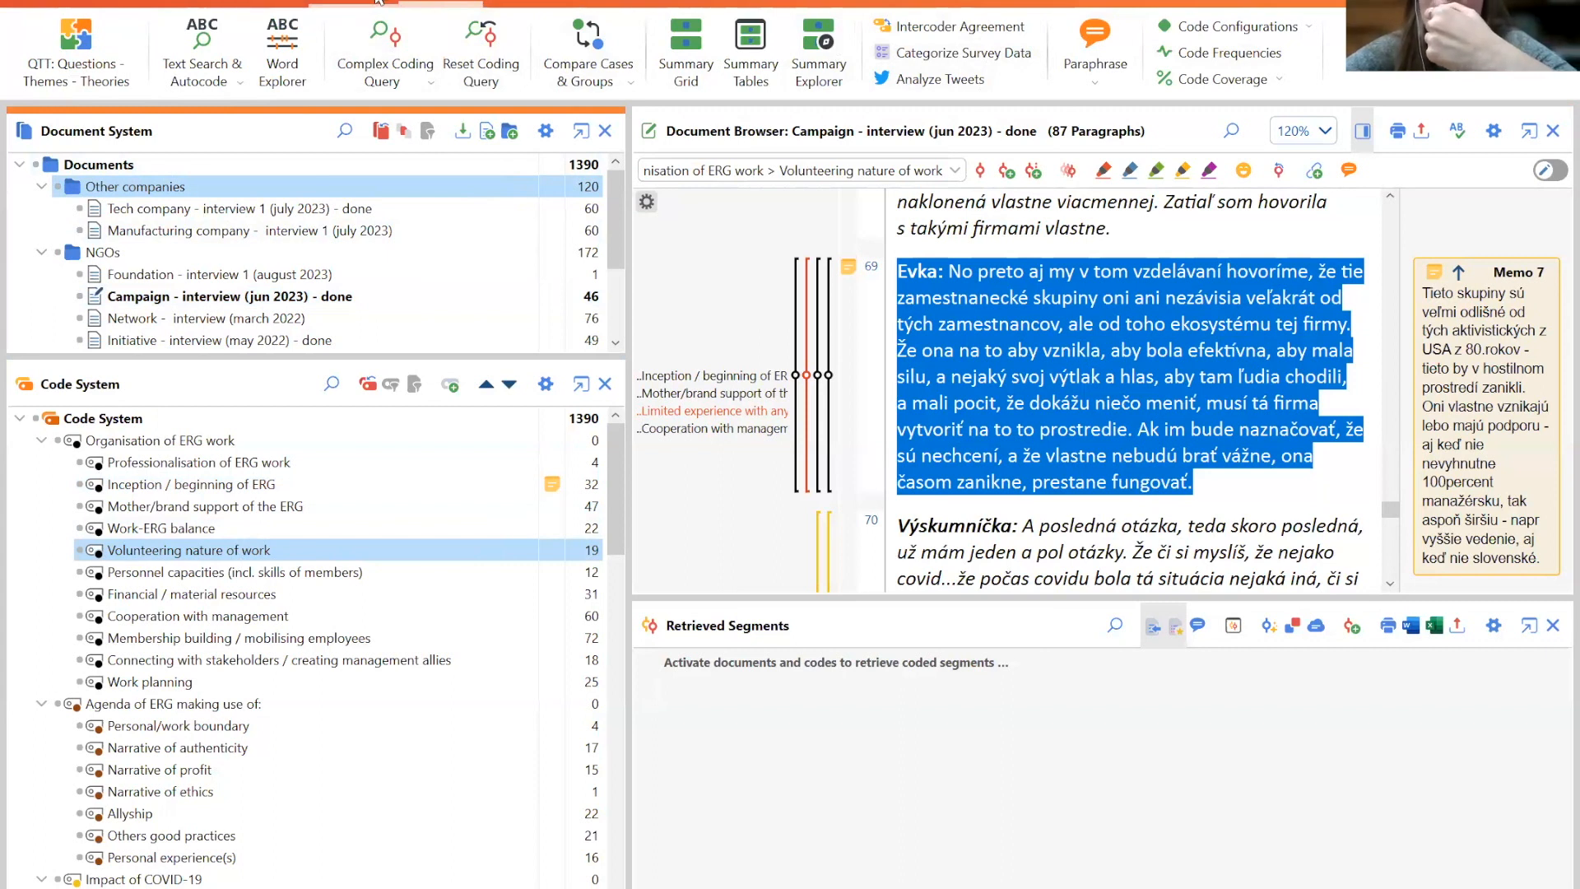
{"action": "left_click", "coordinate": [202, 41]}
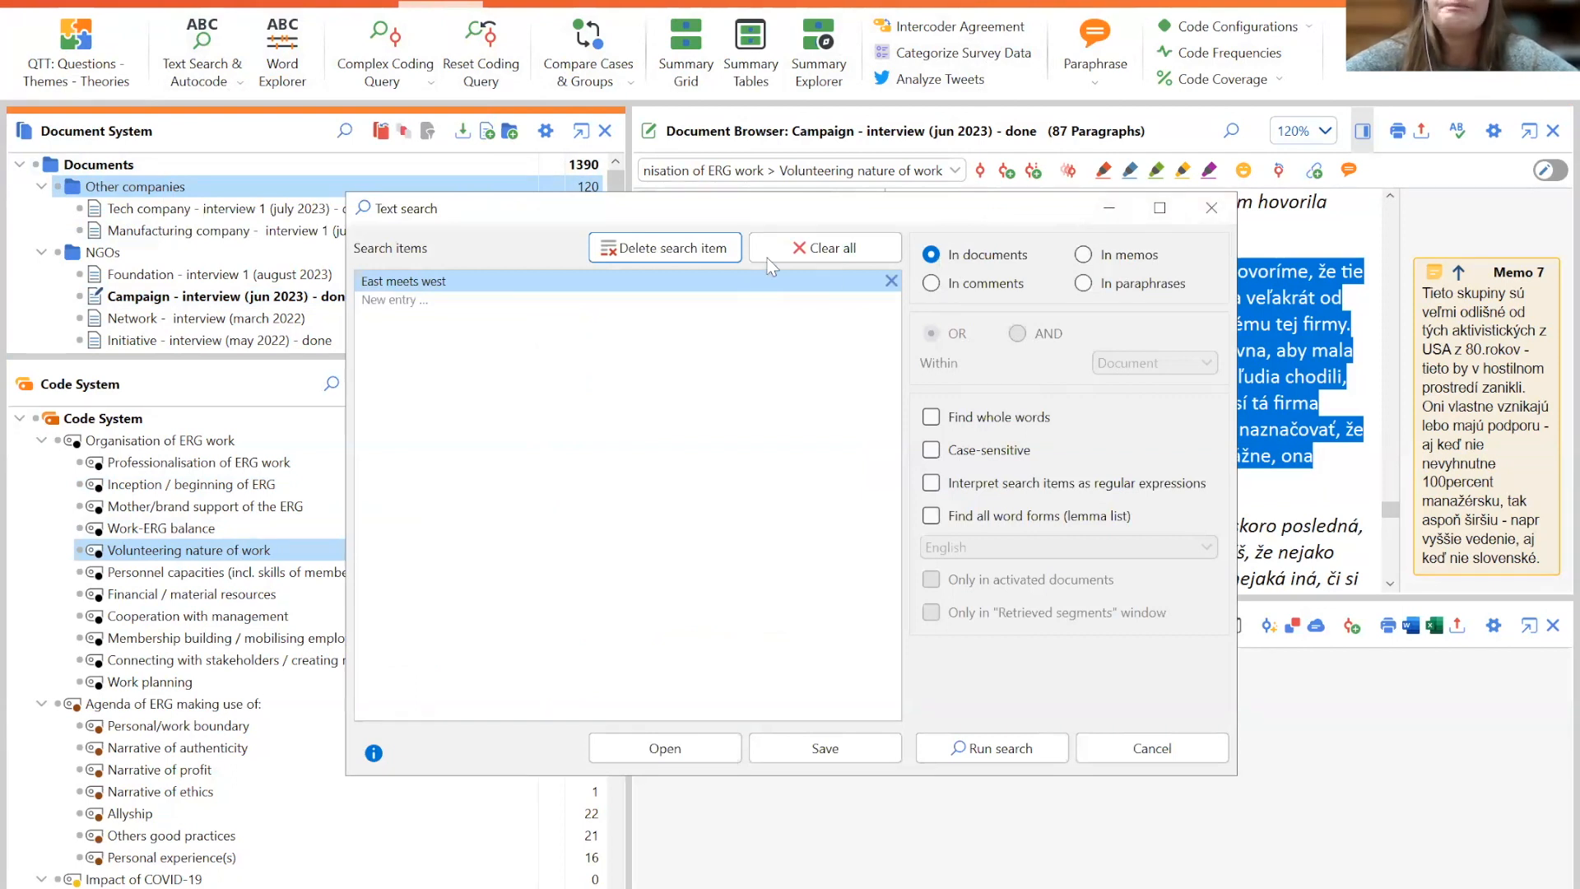
{"action": "left_click", "coordinate": [802, 249]}
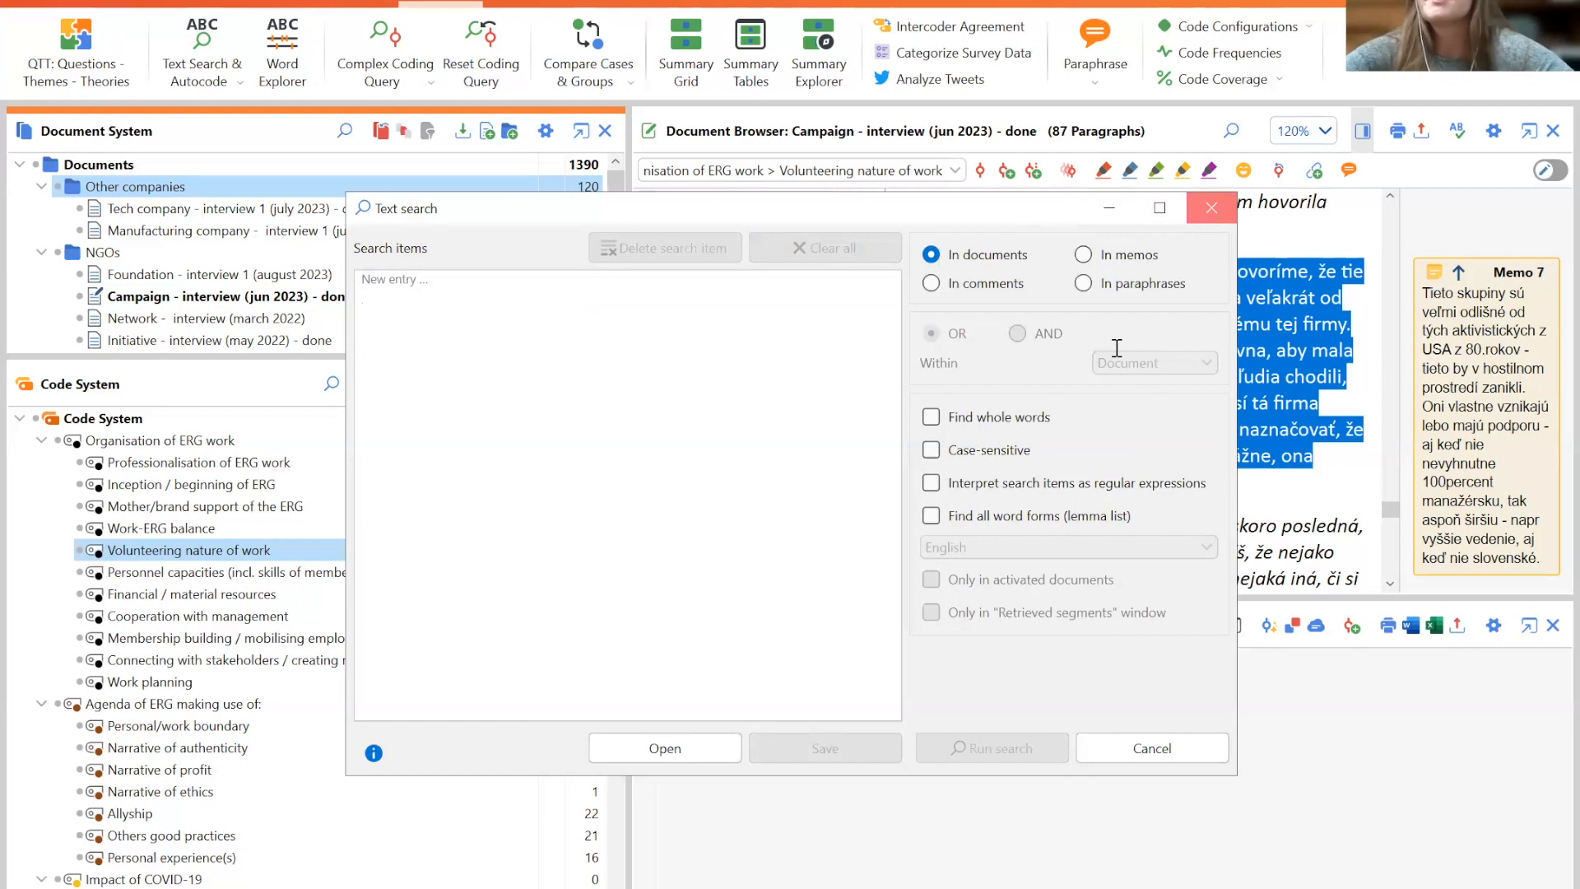
{"action": "key", "text": "Escape"}
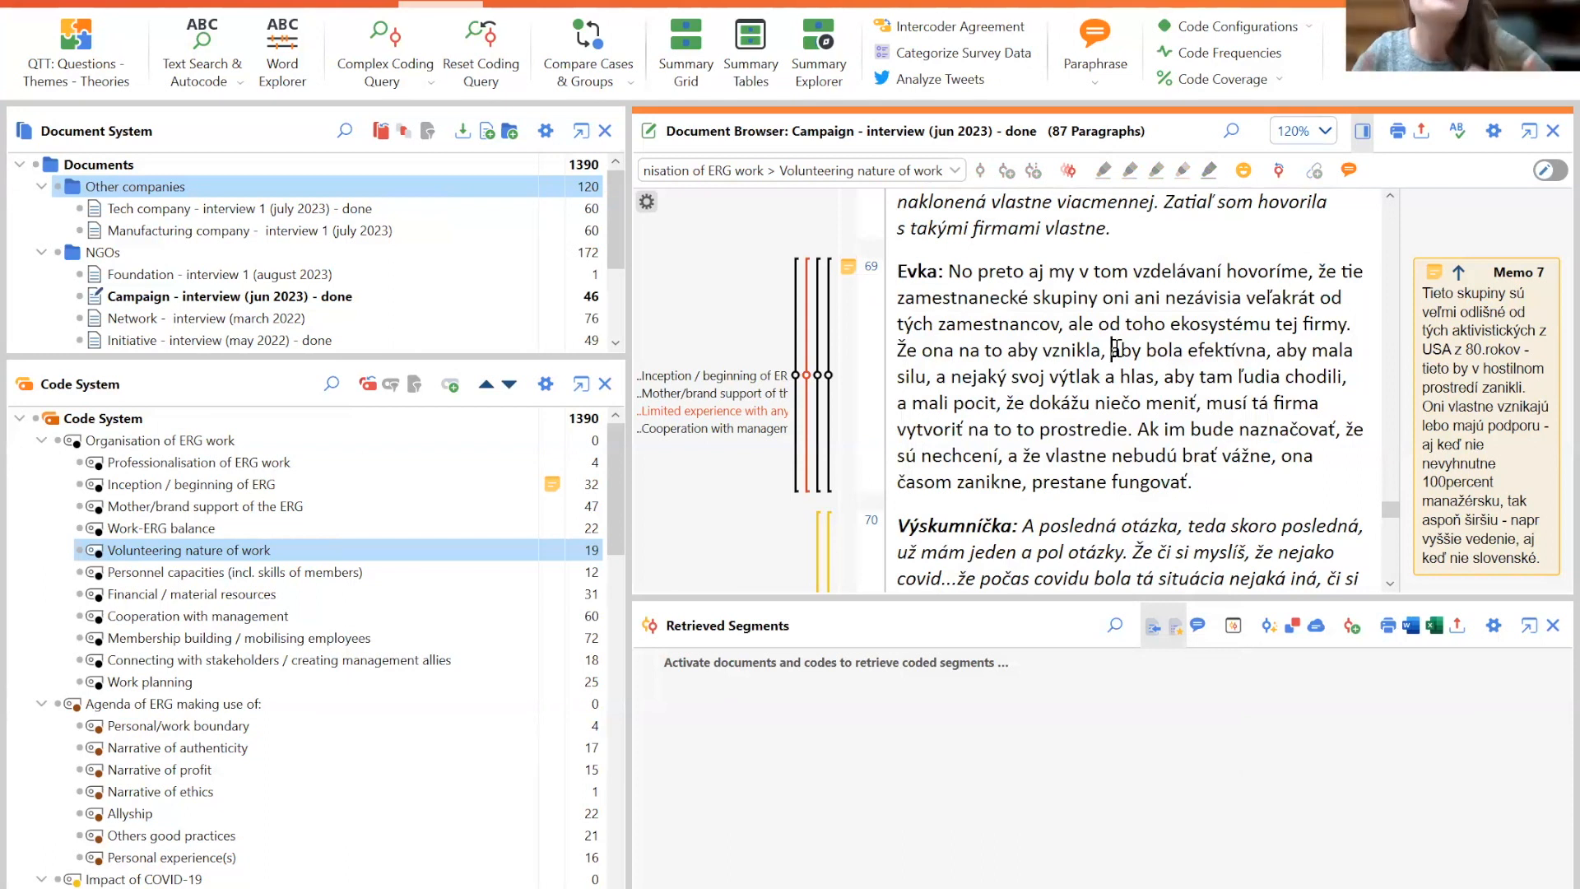
- Reopen Text Search & Autocode, add Pride as a search item, and browse for saved search settings without opening any
{"action": "left_click", "coordinate": [199, 37]}
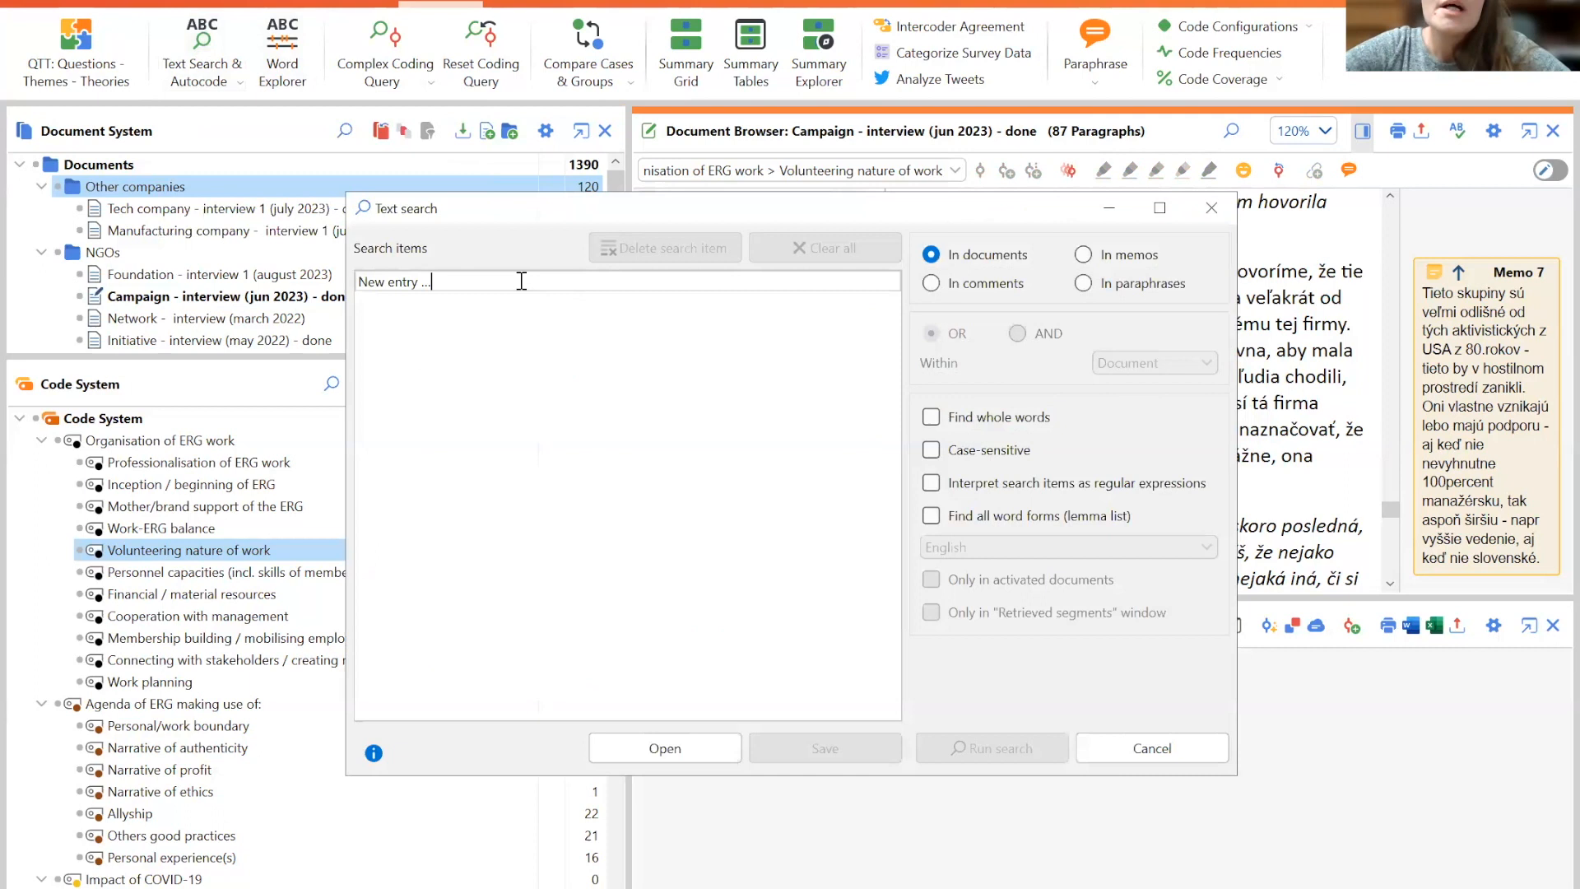
{"action": "left_click", "coordinate": [437, 281]}
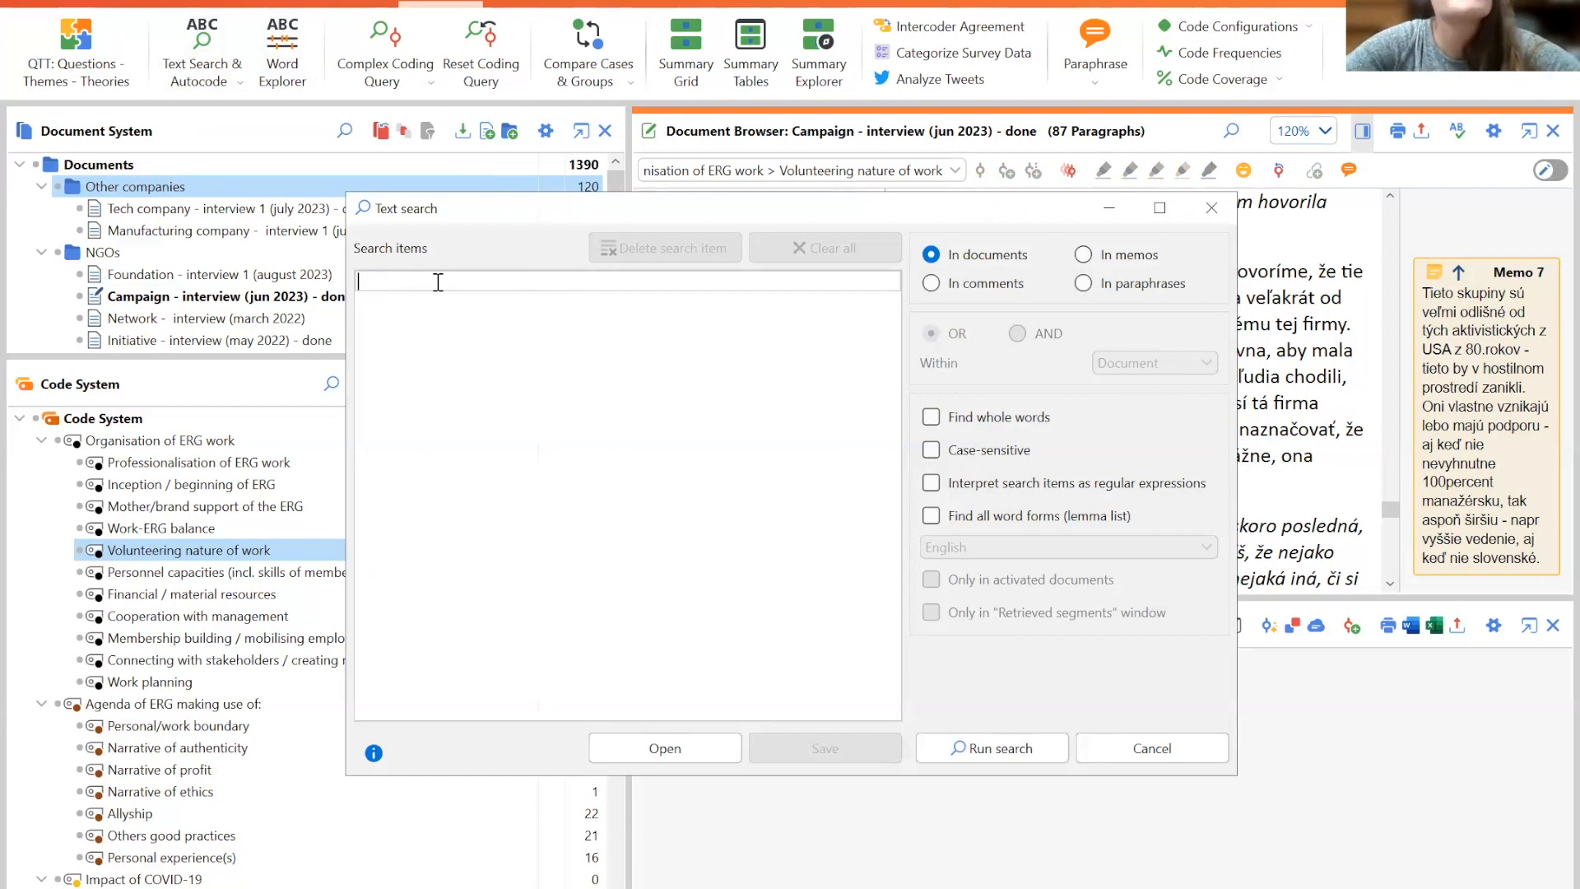
{"action": "type", "text": "Pride"}
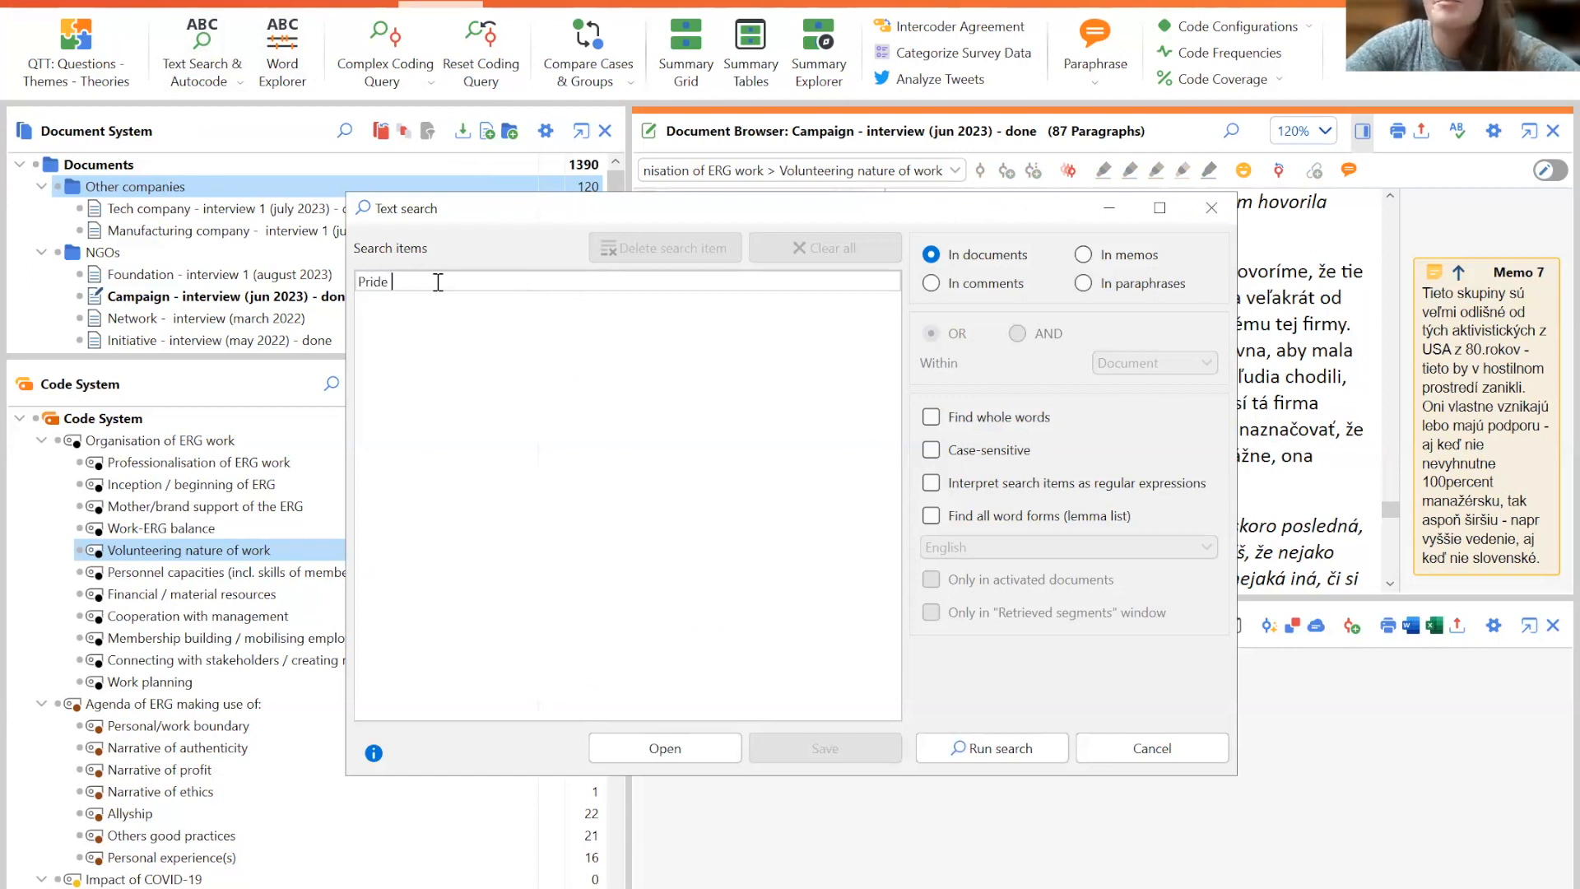
{"action": "key", "text": "BackSpace"}
{"action": "key", "text": "BackSpace"}
{"action": "key", "text": "BackSpace"}
{"action": "type", "text": "P"}
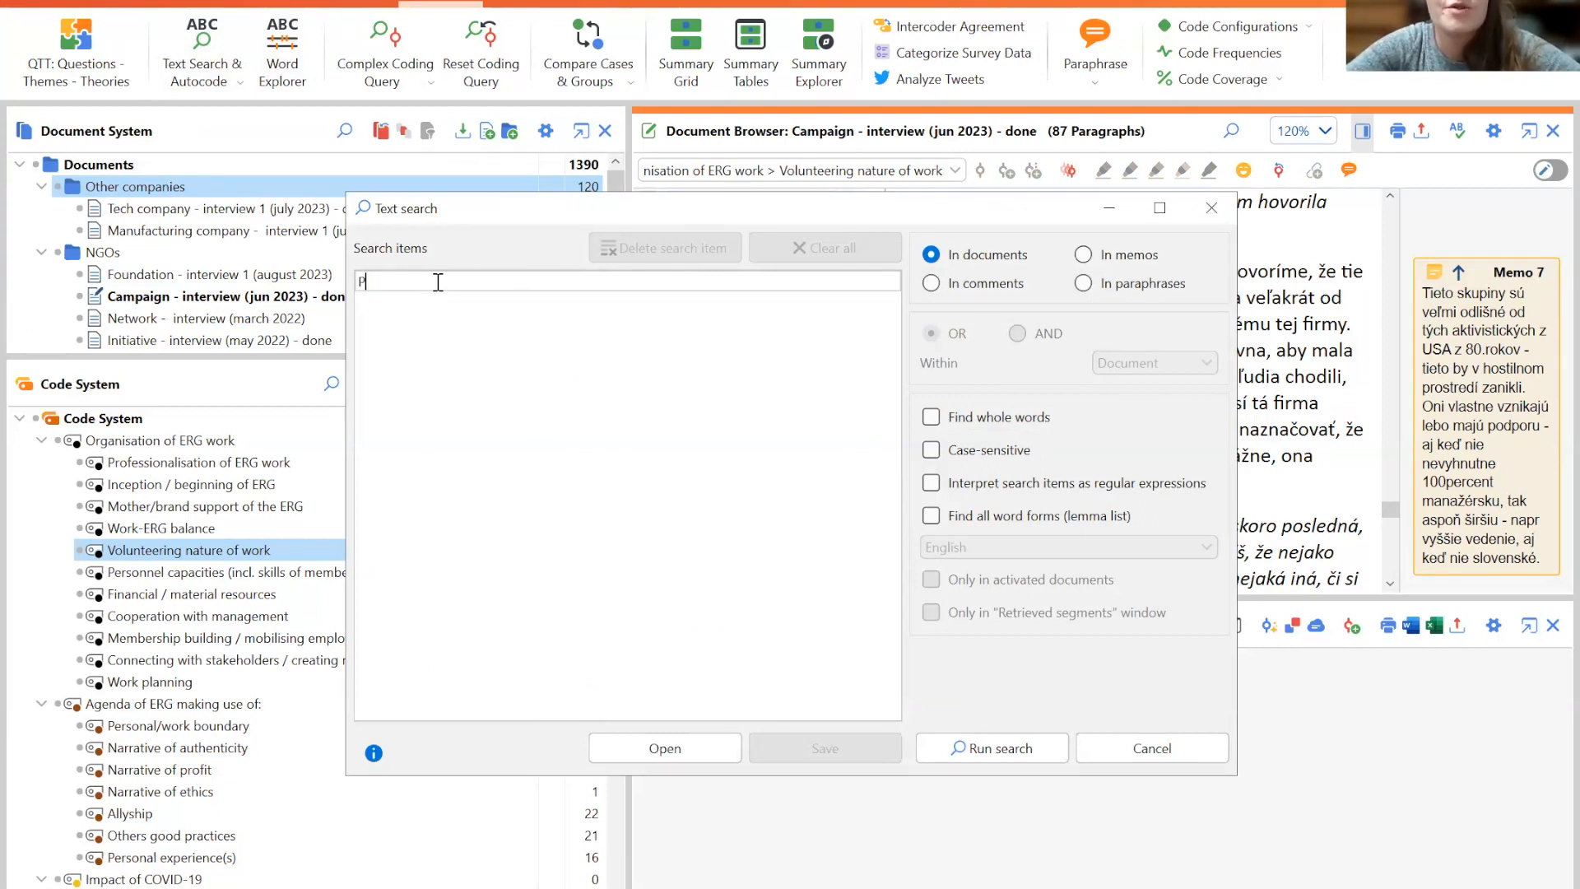
{"action": "type", "text": "ride"}
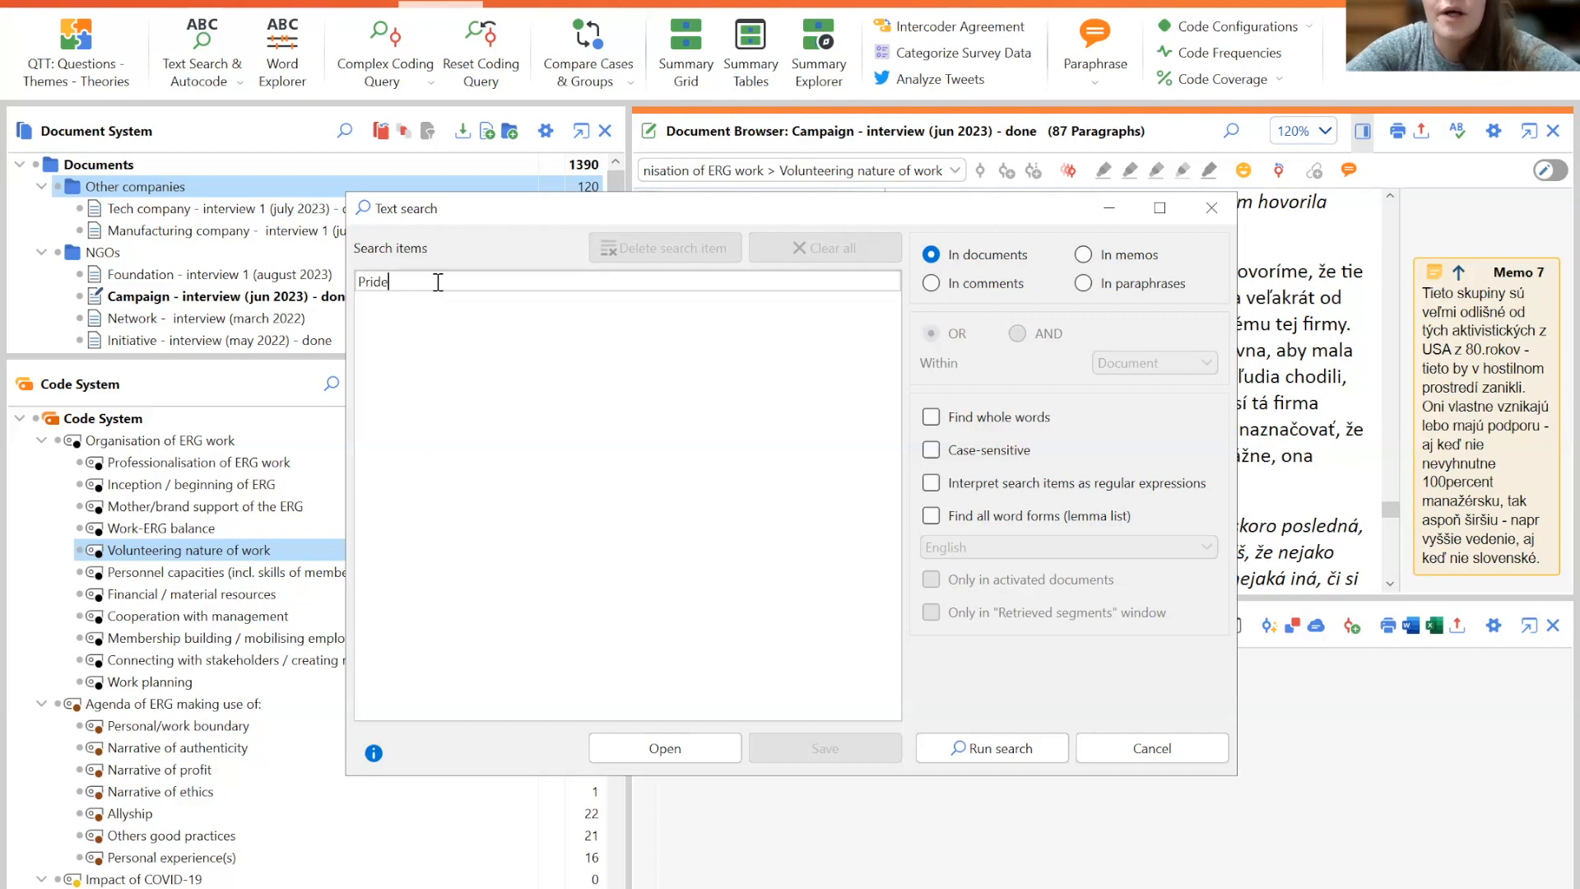
{"action": "key", "text": "Return"}
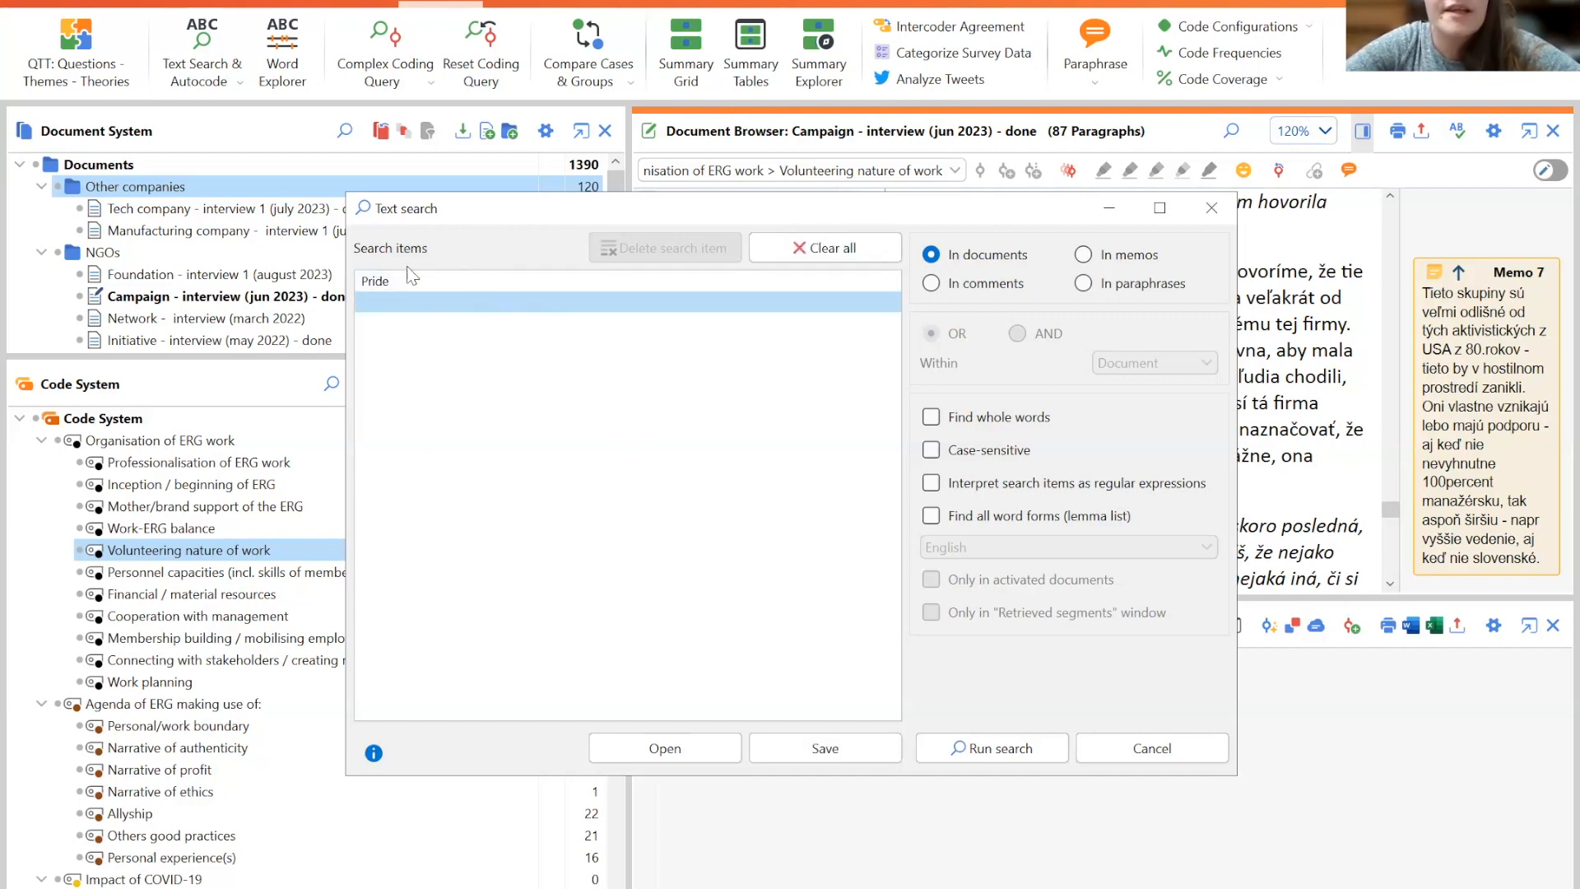
{"action": "left_click", "coordinate": [394, 284]}
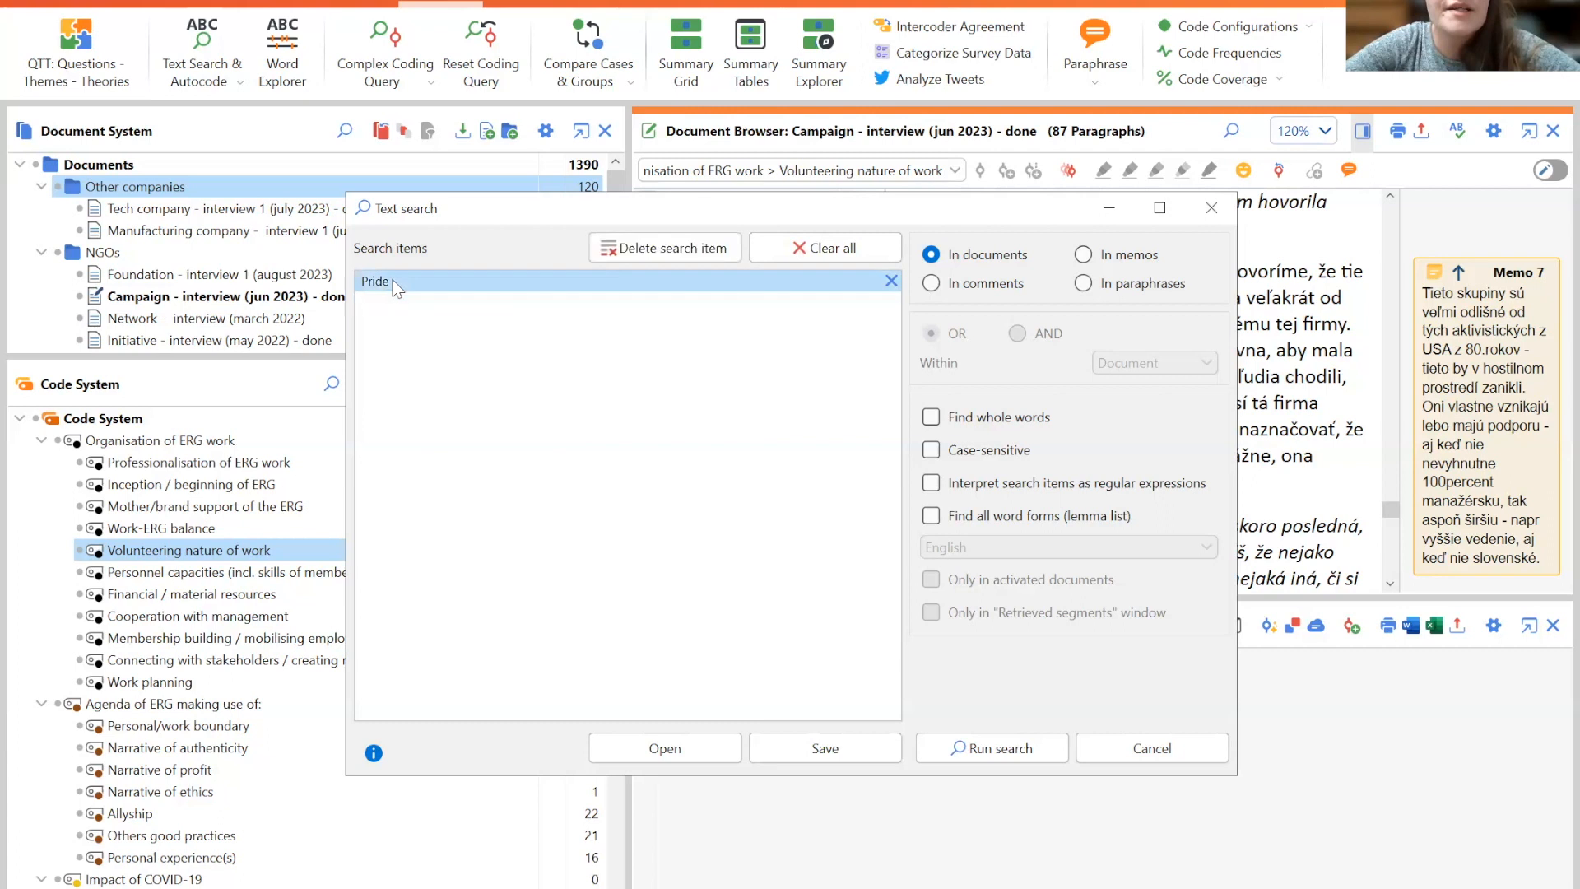
{"action": "left_click", "coordinate": [668, 753]}
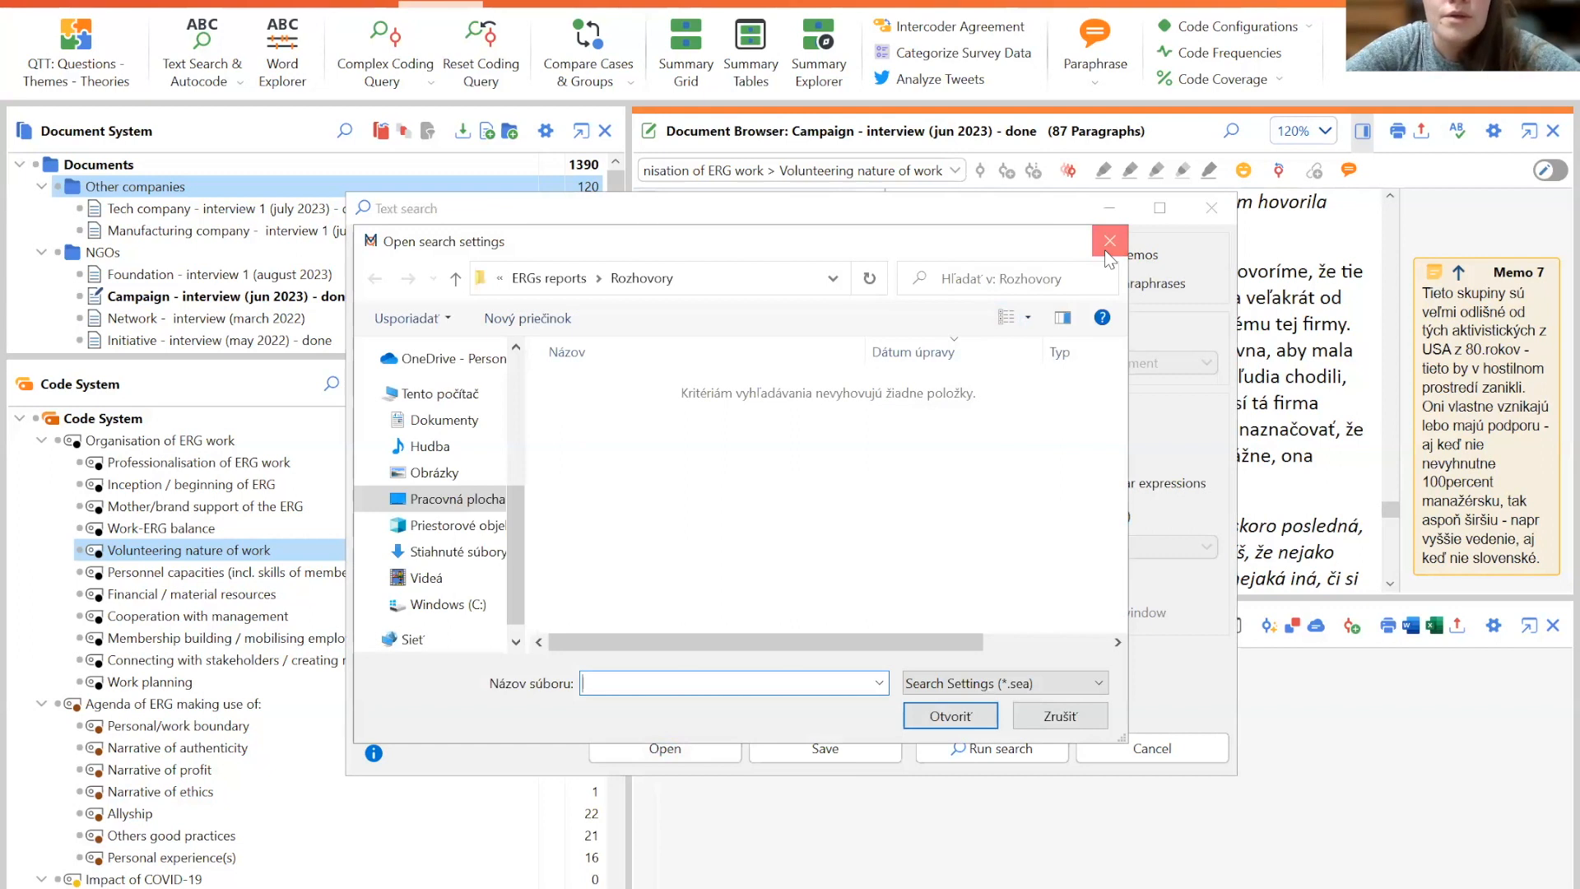
{"action": "left_click", "coordinate": [1109, 241]}
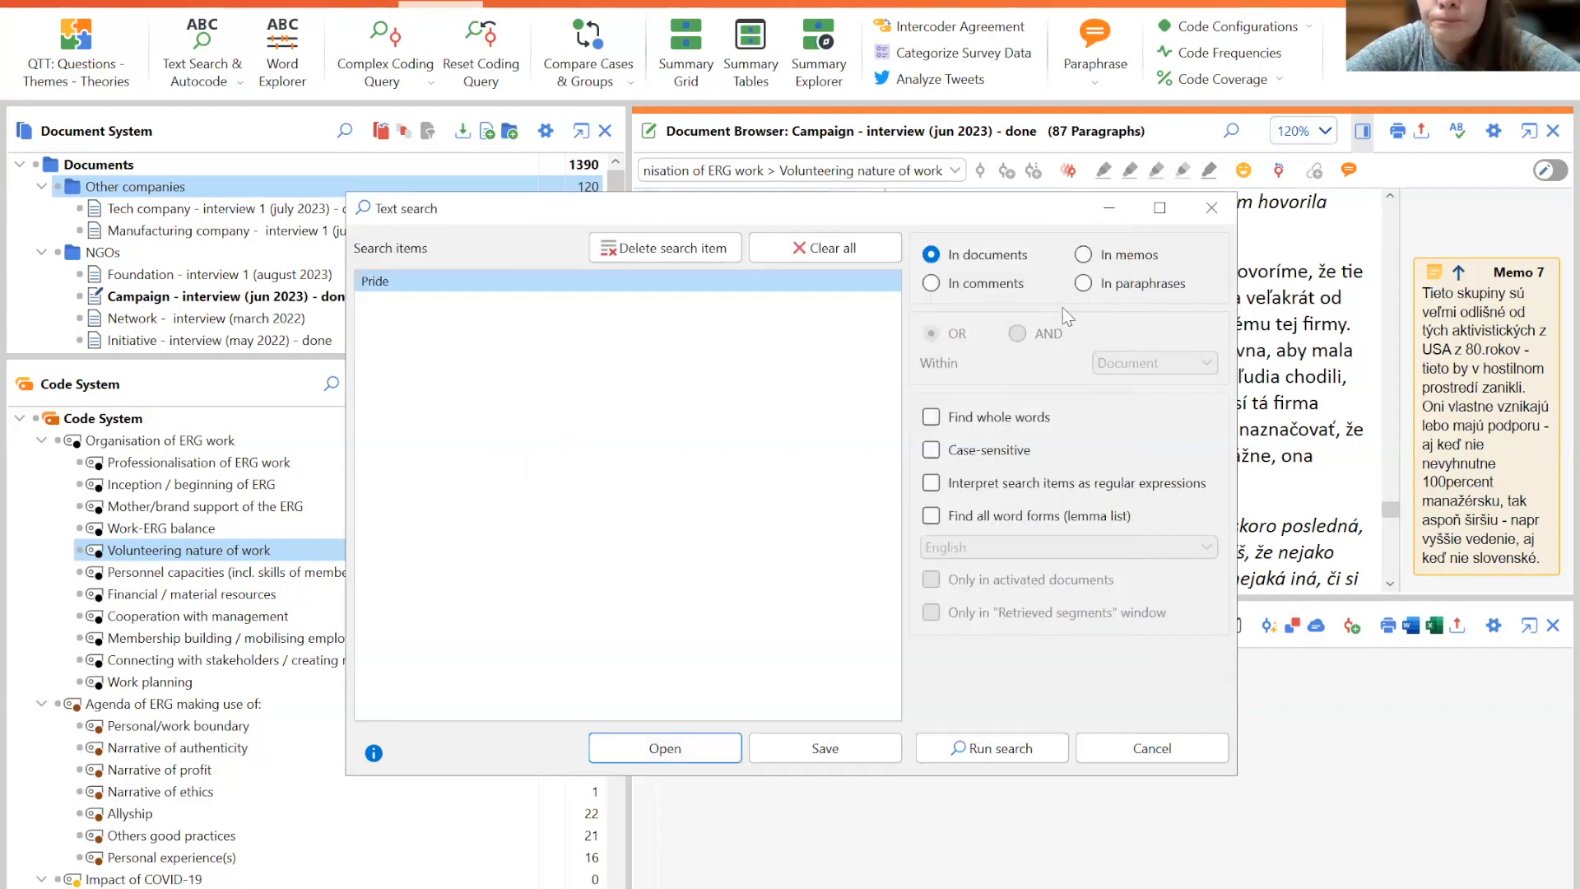
- Clear the search items, enable Find whole words, and close the Text search dialog
{"action": "left_click", "coordinate": [827, 248]}
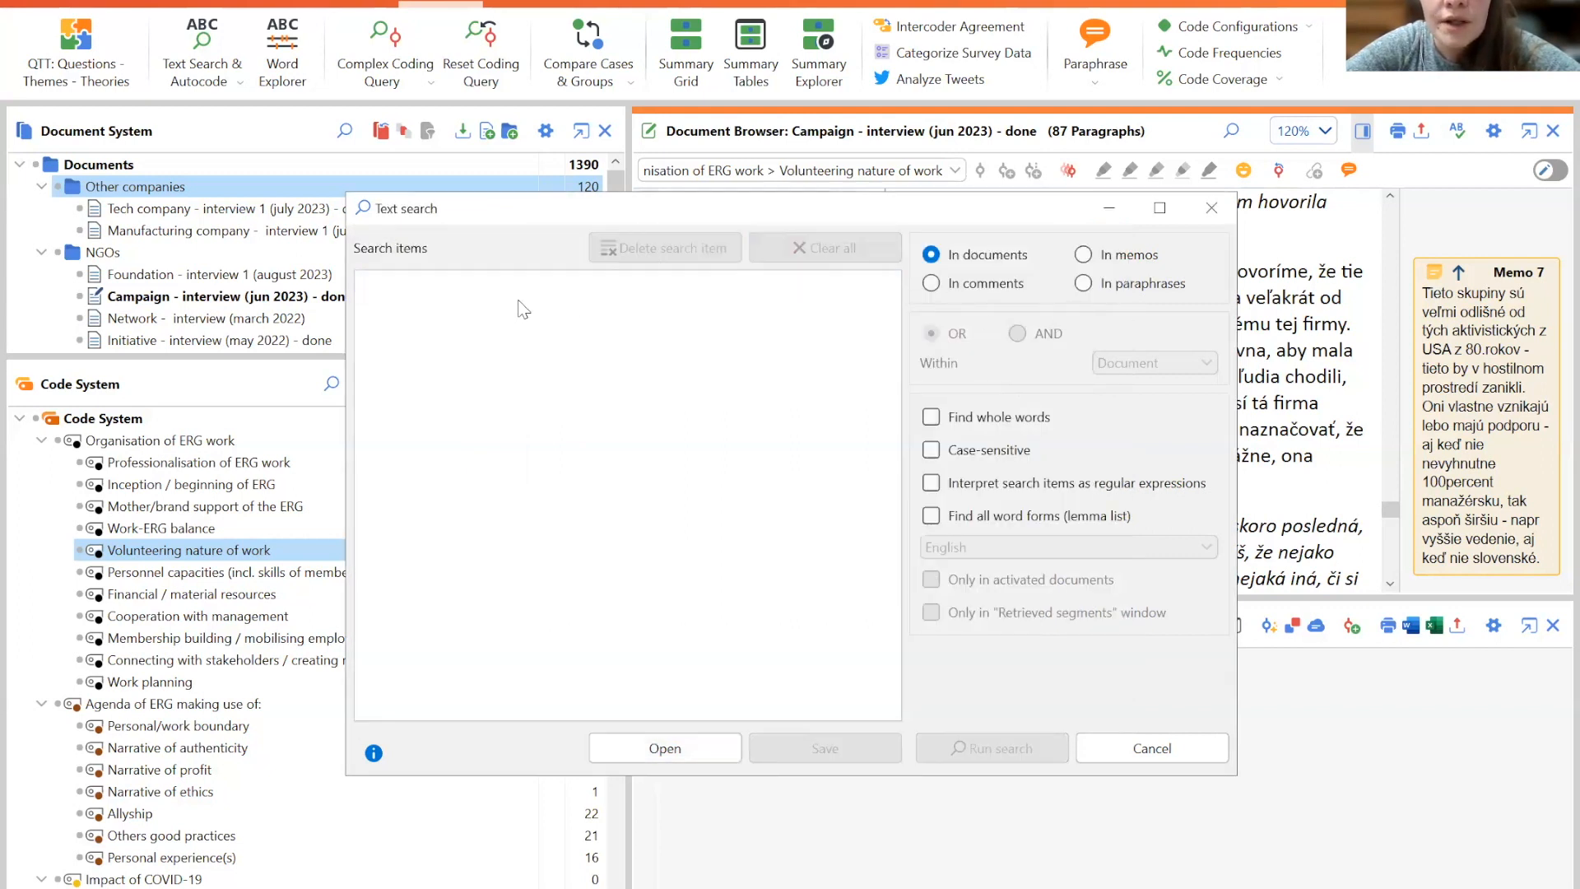
{"action": "left_click", "coordinate": [969, 420]}
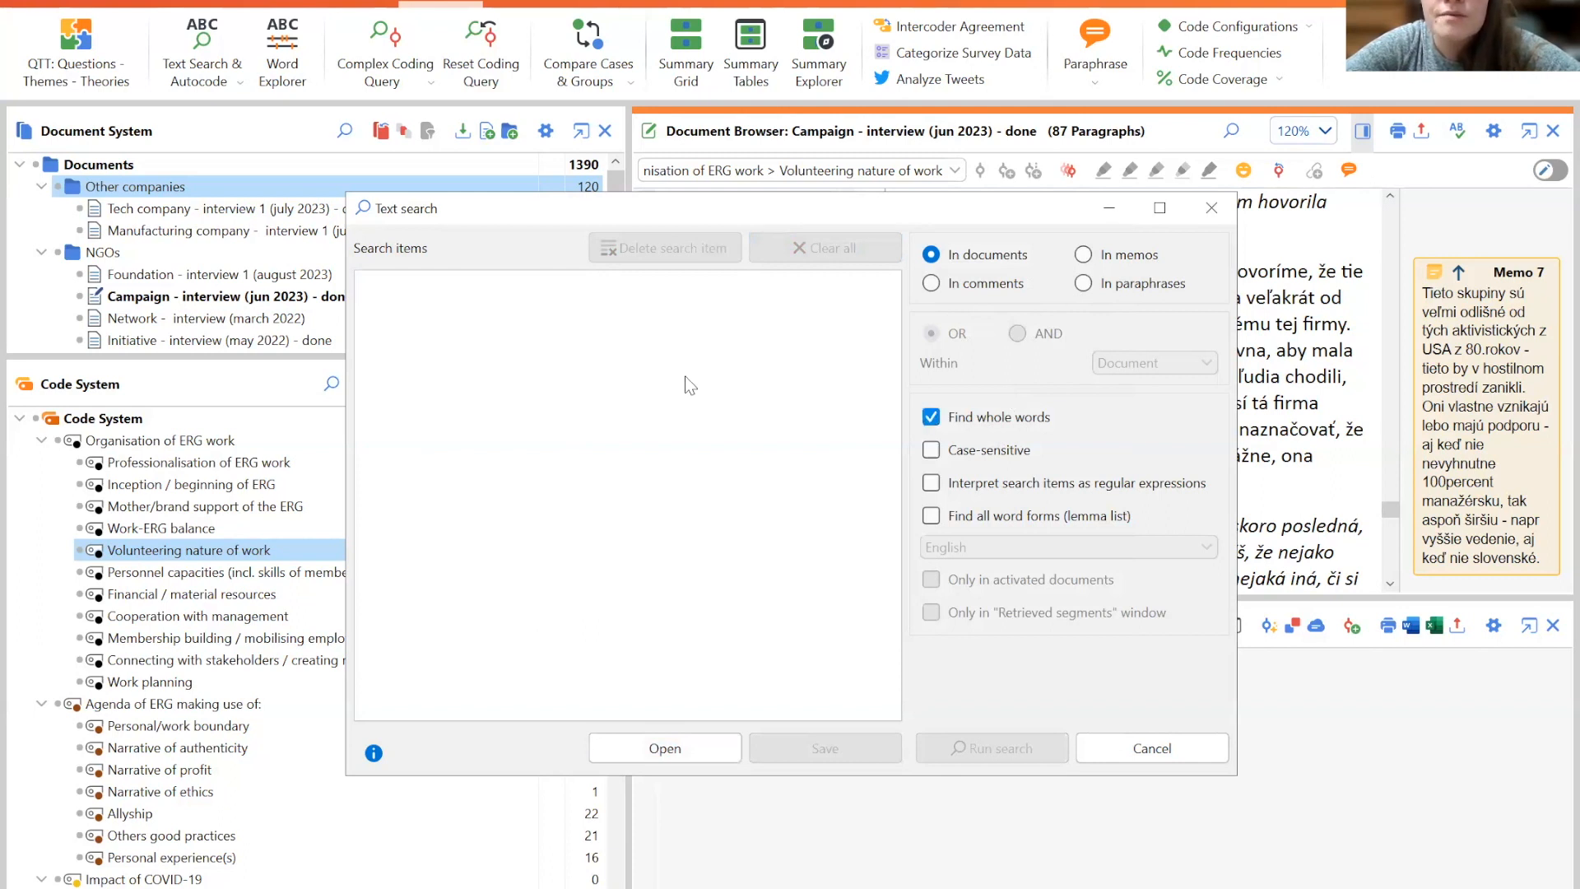
{"action": "left_click", "coordinate": [586, 292]}
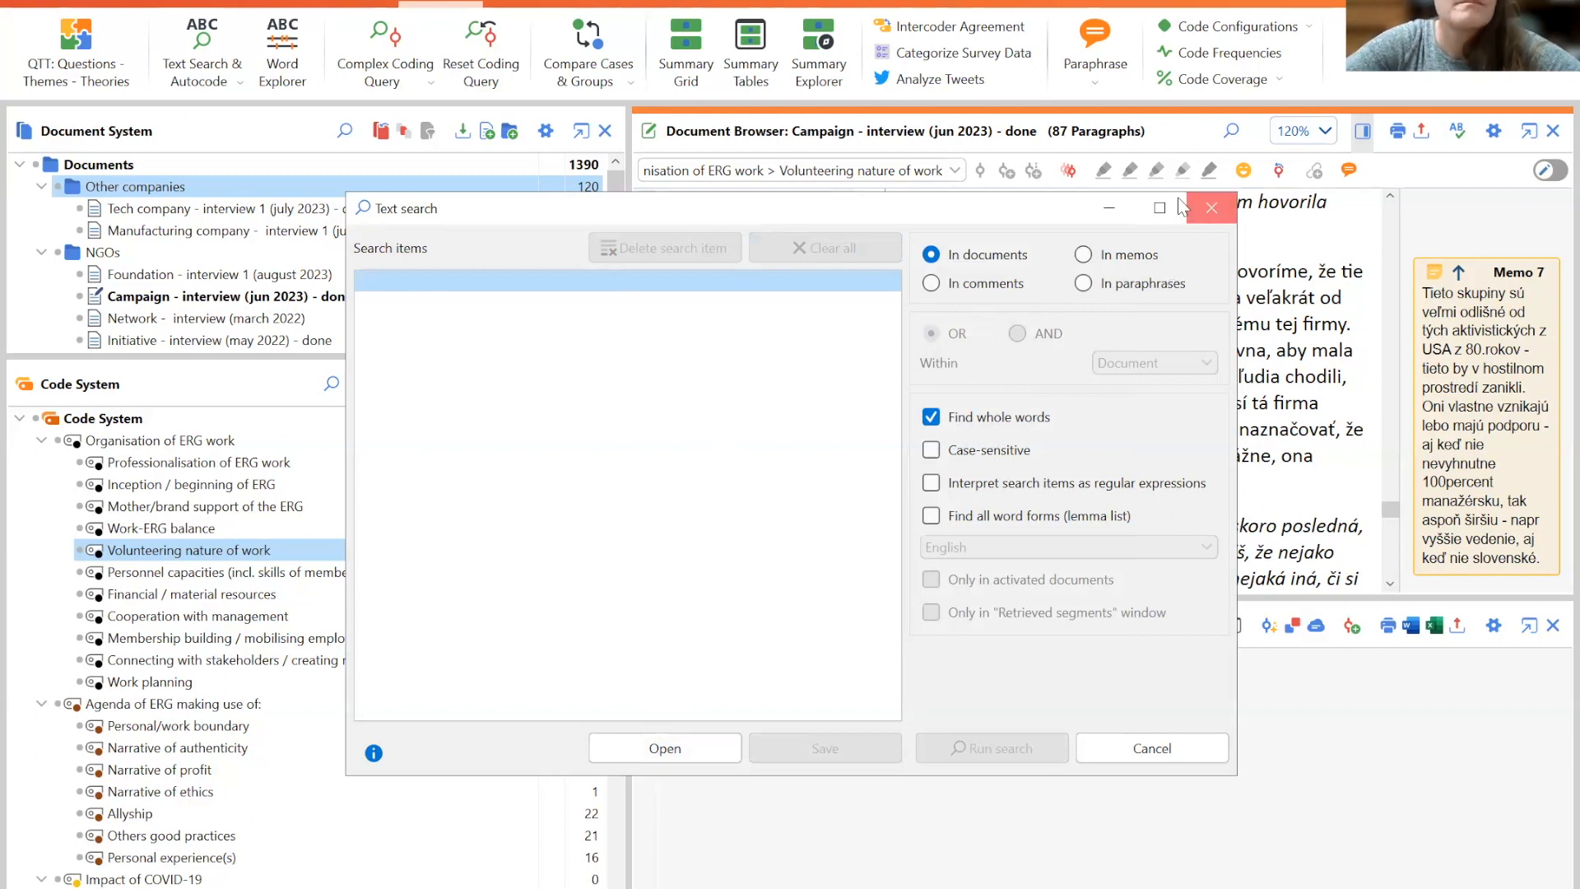
{"action": "left_click", "coordinate": [240, 79]}
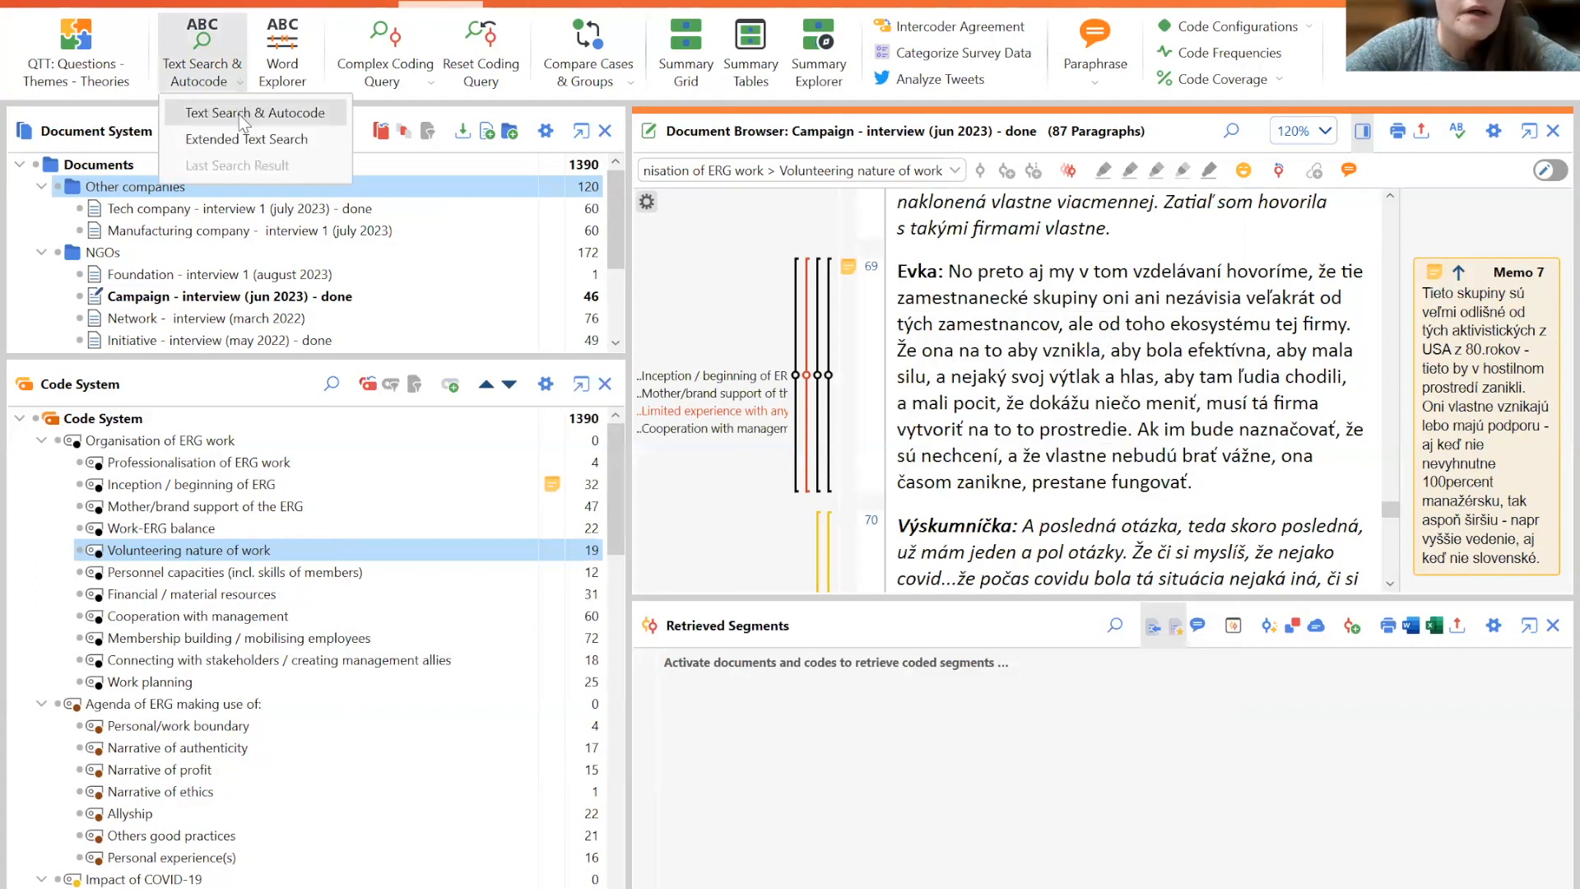
- Run a text search in documents for East Meets west
{"action": "left_click", "coordinate": [243, 115]}
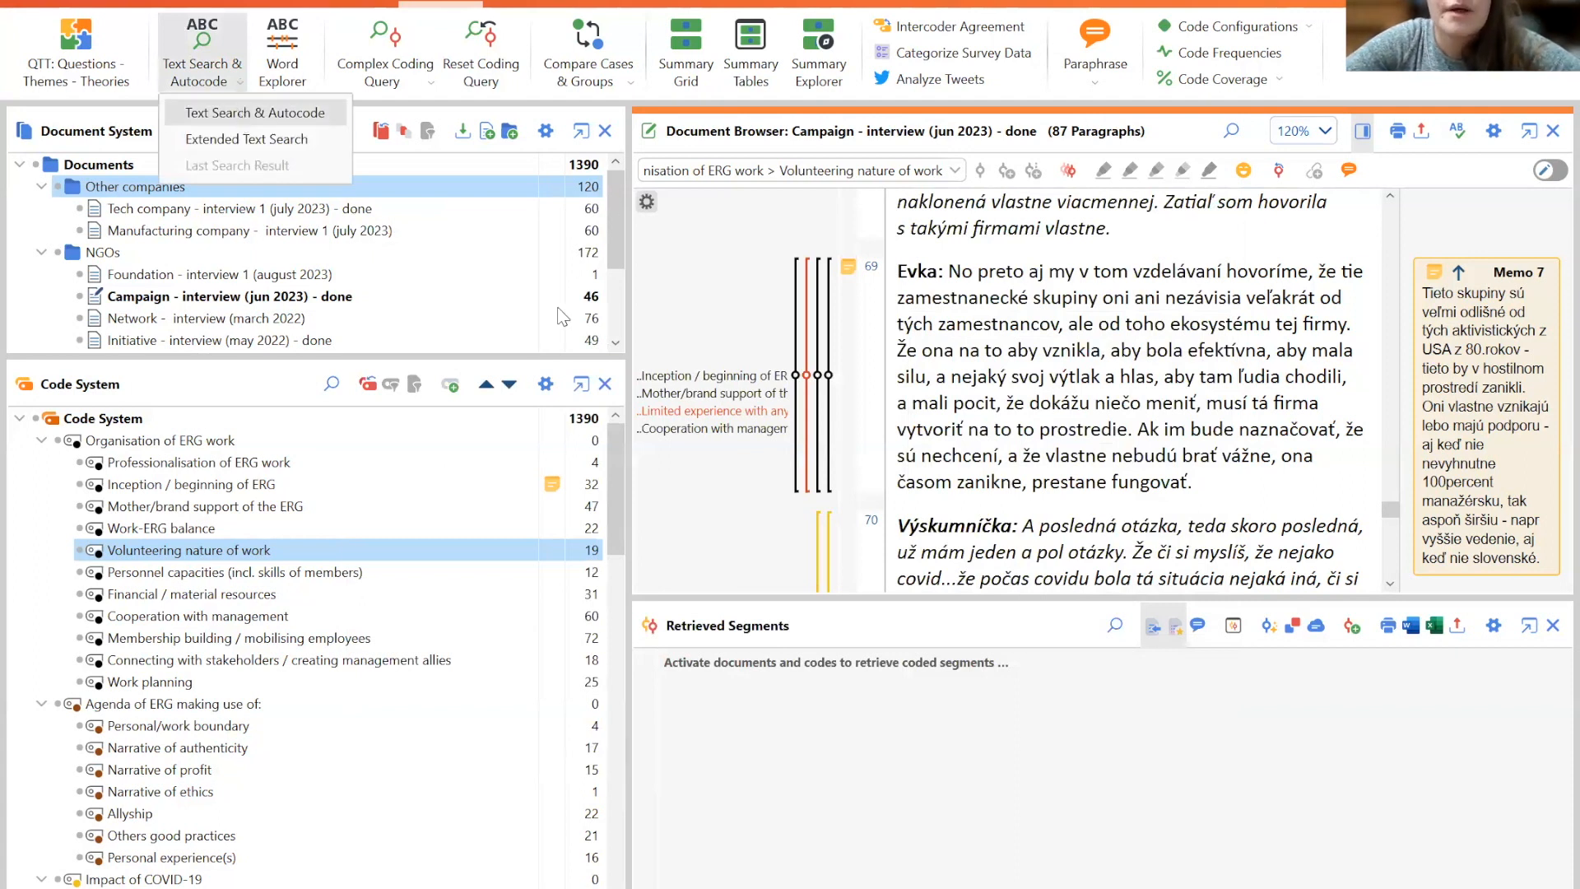
{"action": "type", "text": "East "}
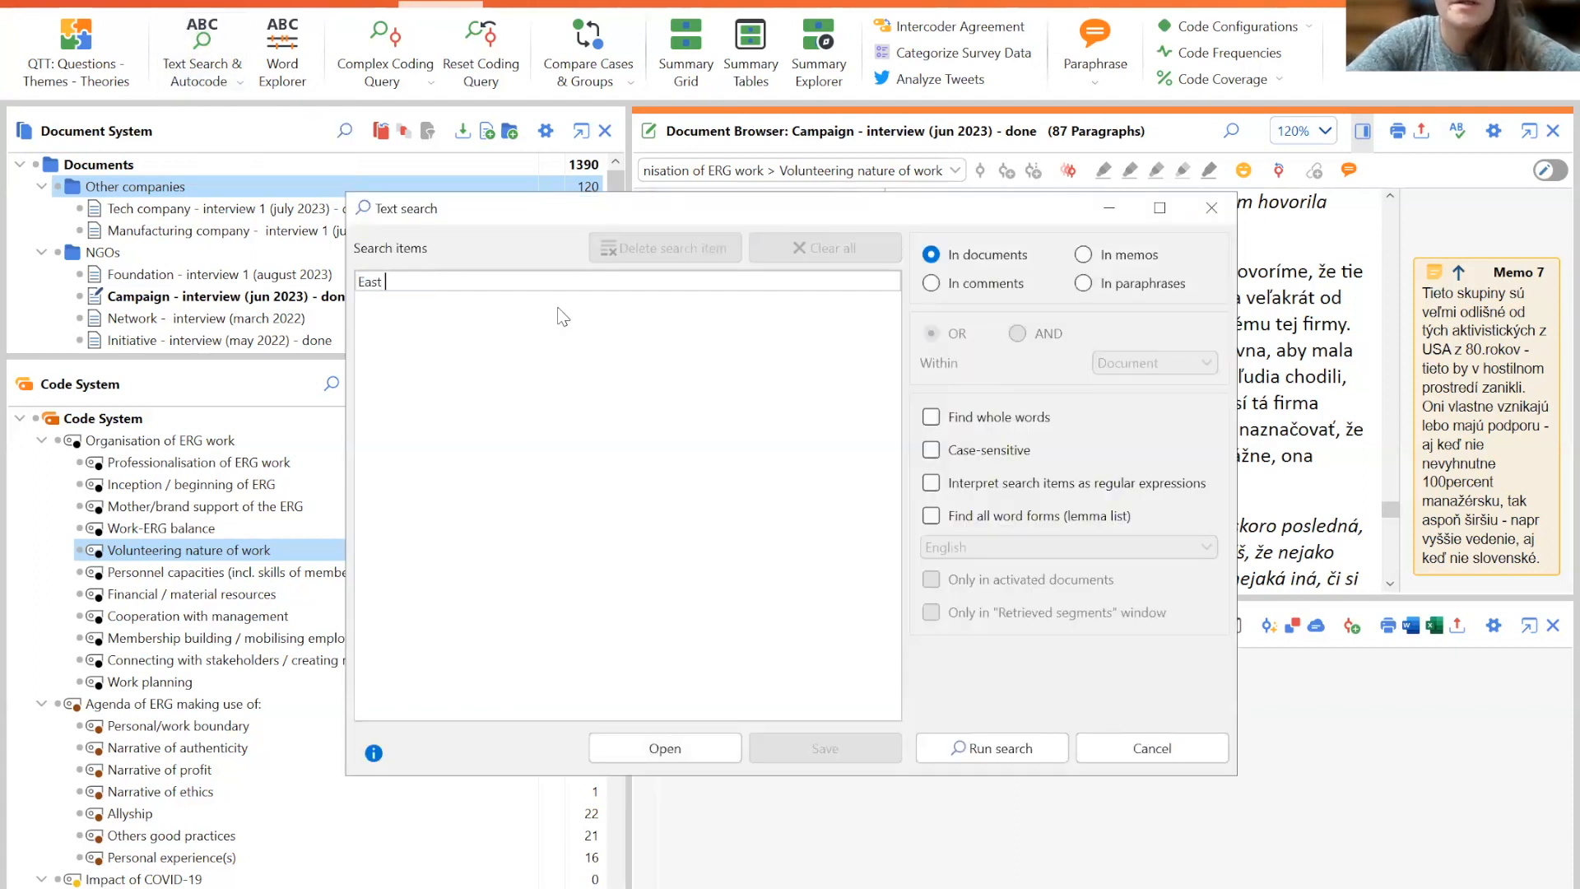
{"action": "type", "text": "Meets west"}
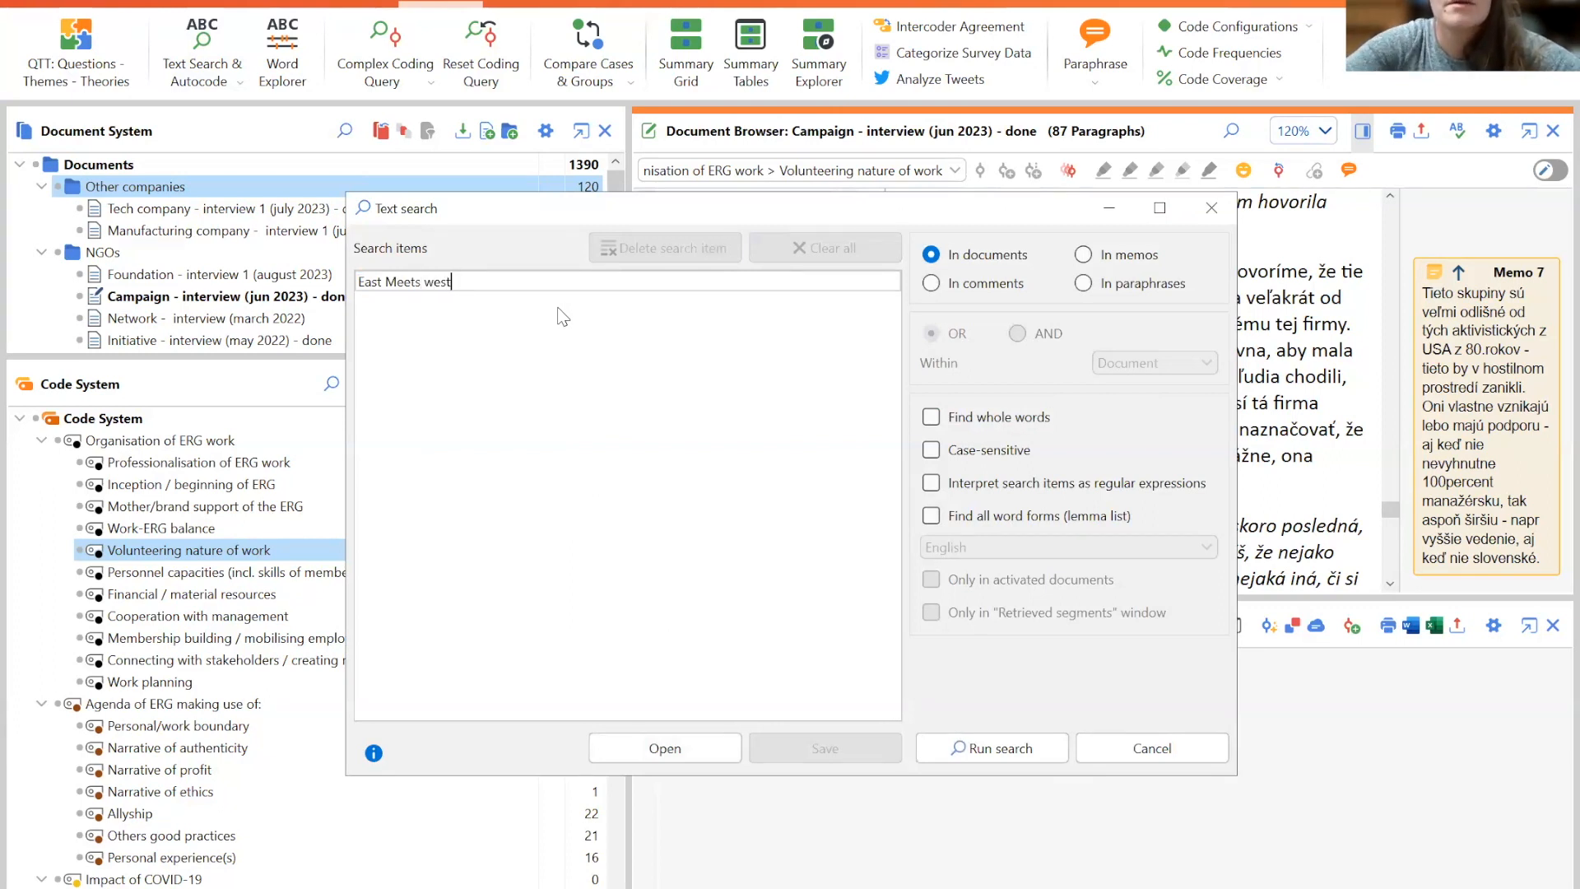
{"action": "left_click", "coordinate": [974, 750]}
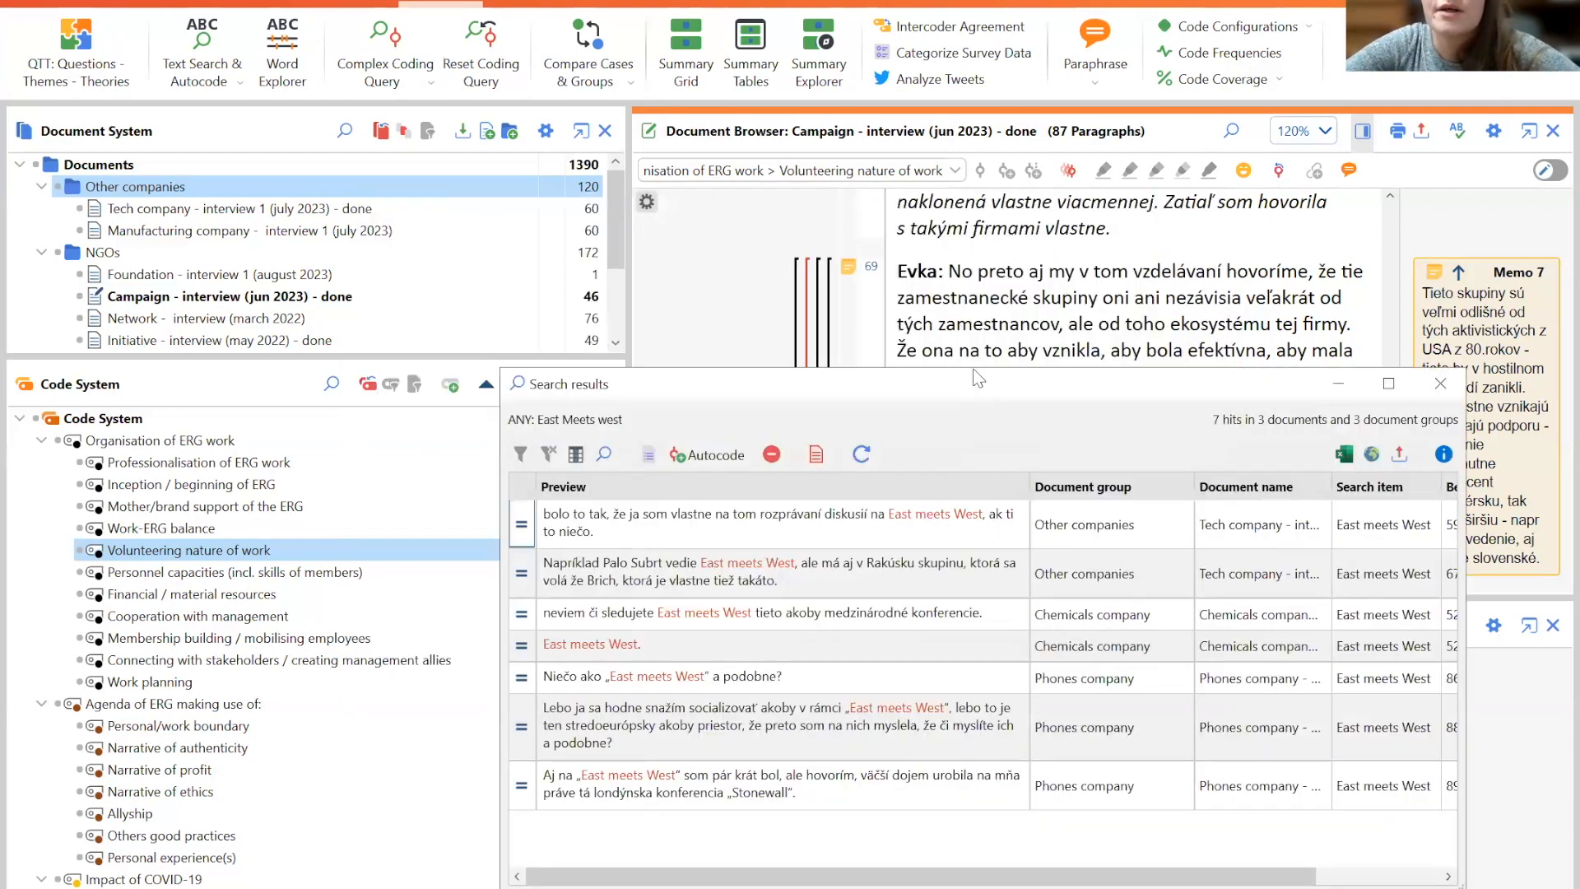
- Step through the first three search hits in their documents, then close the search results
{"action": "left_click_drag", "start_coordinate": [974, 372], "coordinate": [772, 137]}
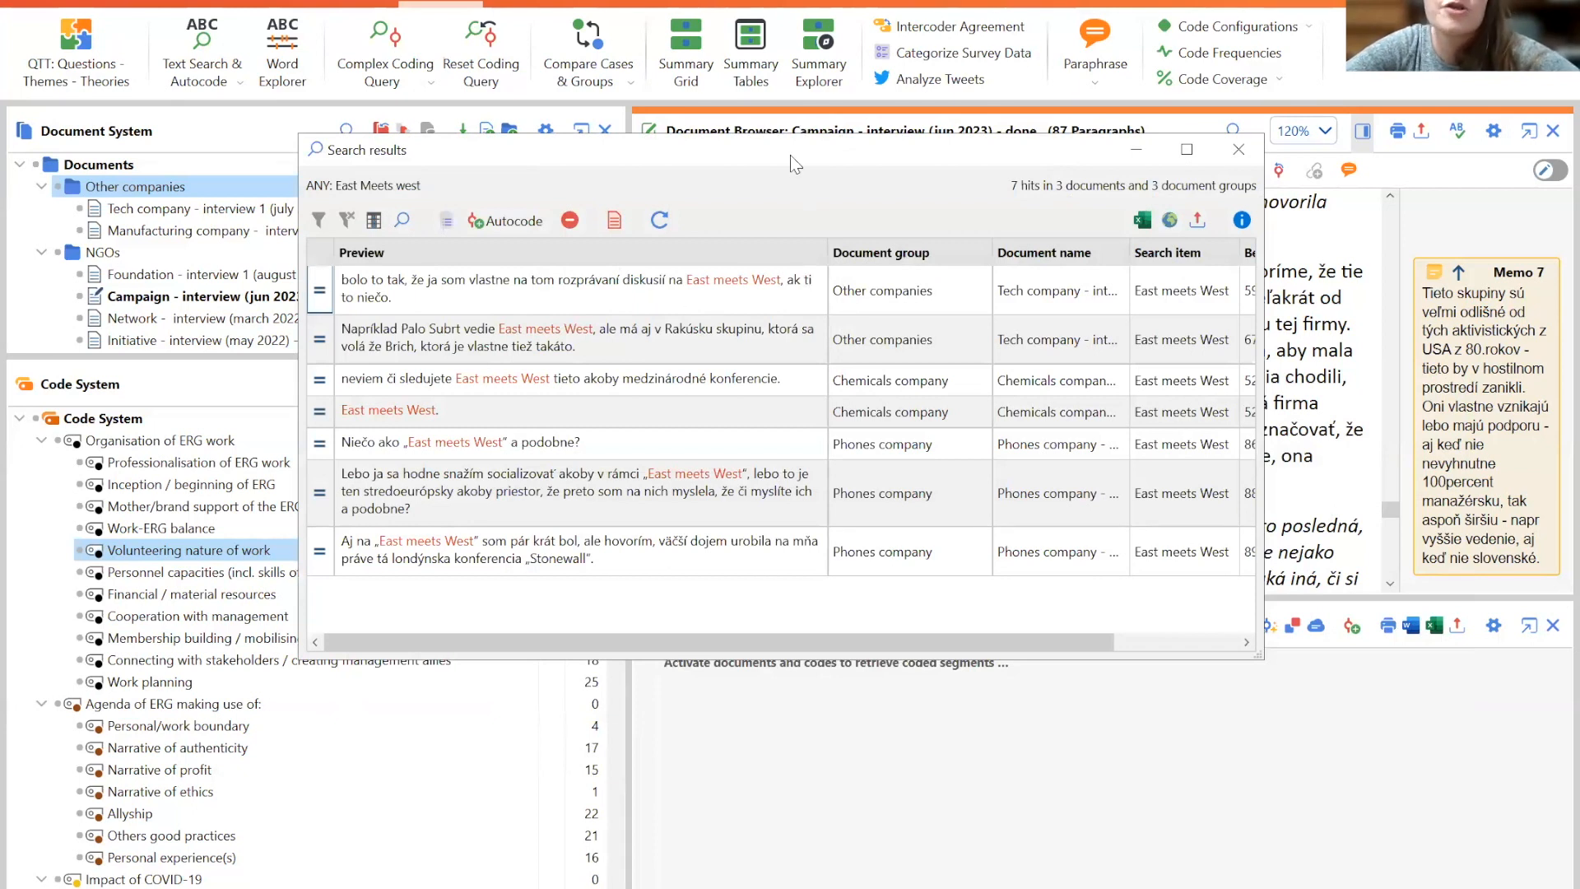
{"action": "left_click_drag", "start_coordinate": [787, 151], "coordinate": [624, 67]}
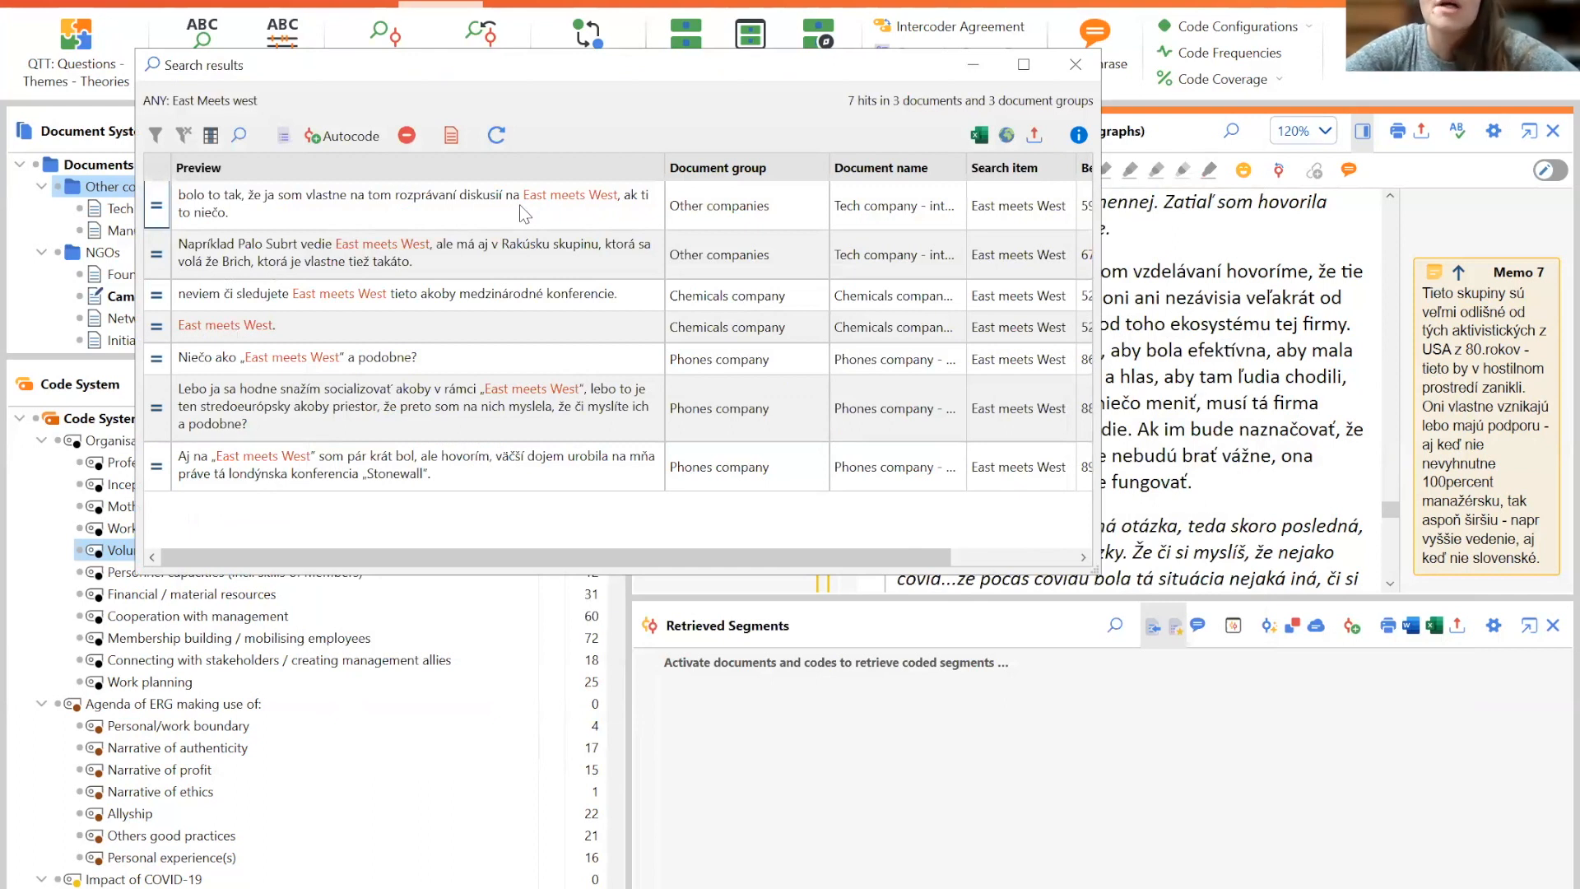
{"action": "left_click", "coordinate": [521, 214]}
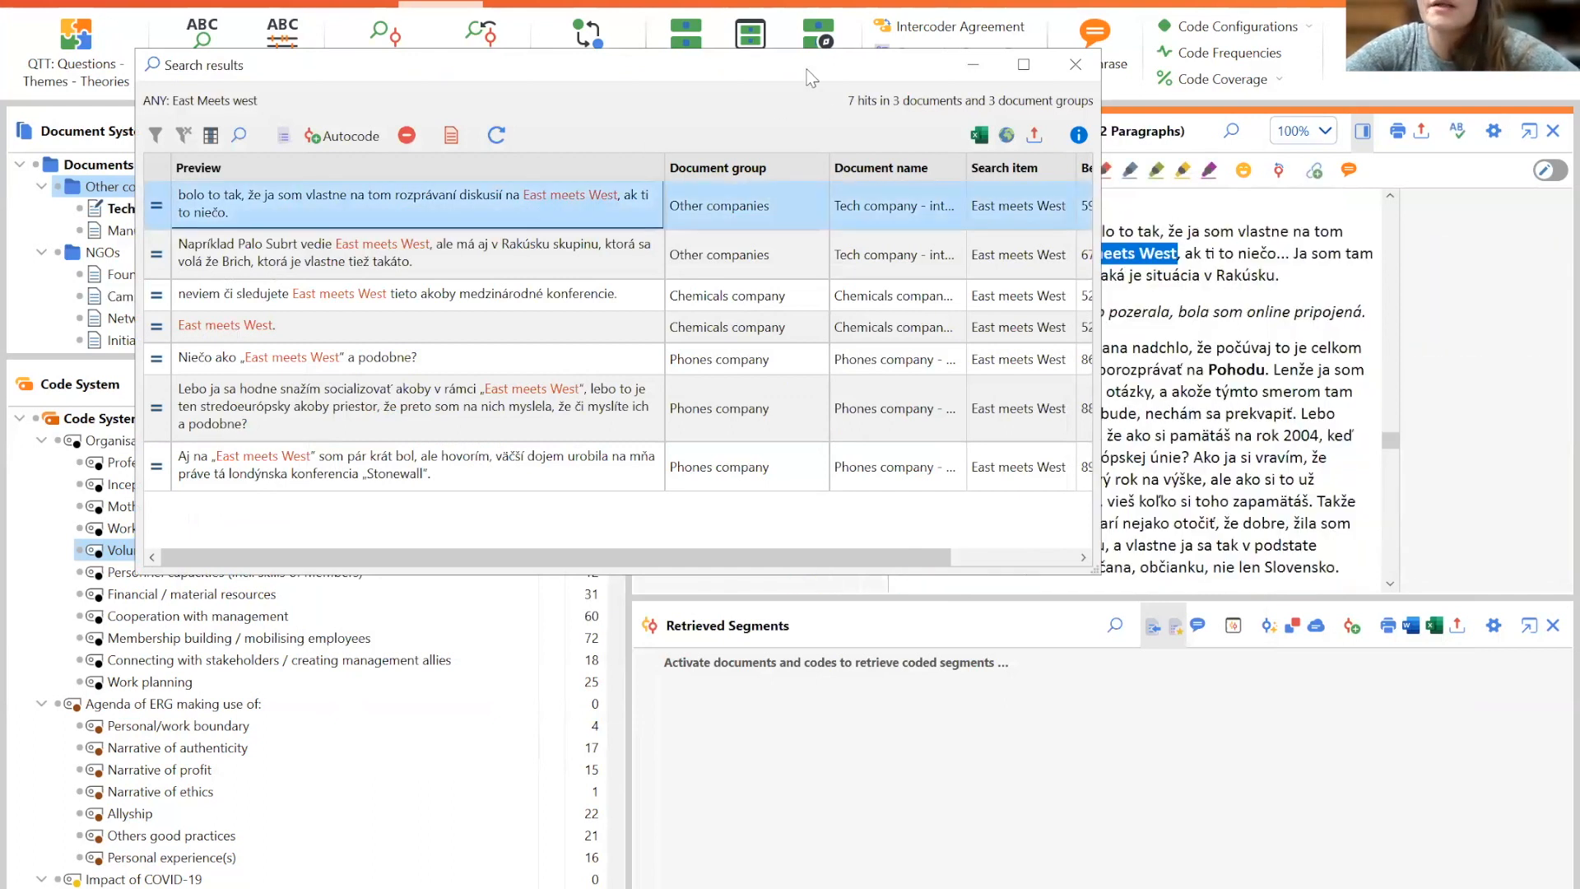
{"action": "left_click_drag", "start_coordinate": [797, 61], "coordinate": [848, 499]}
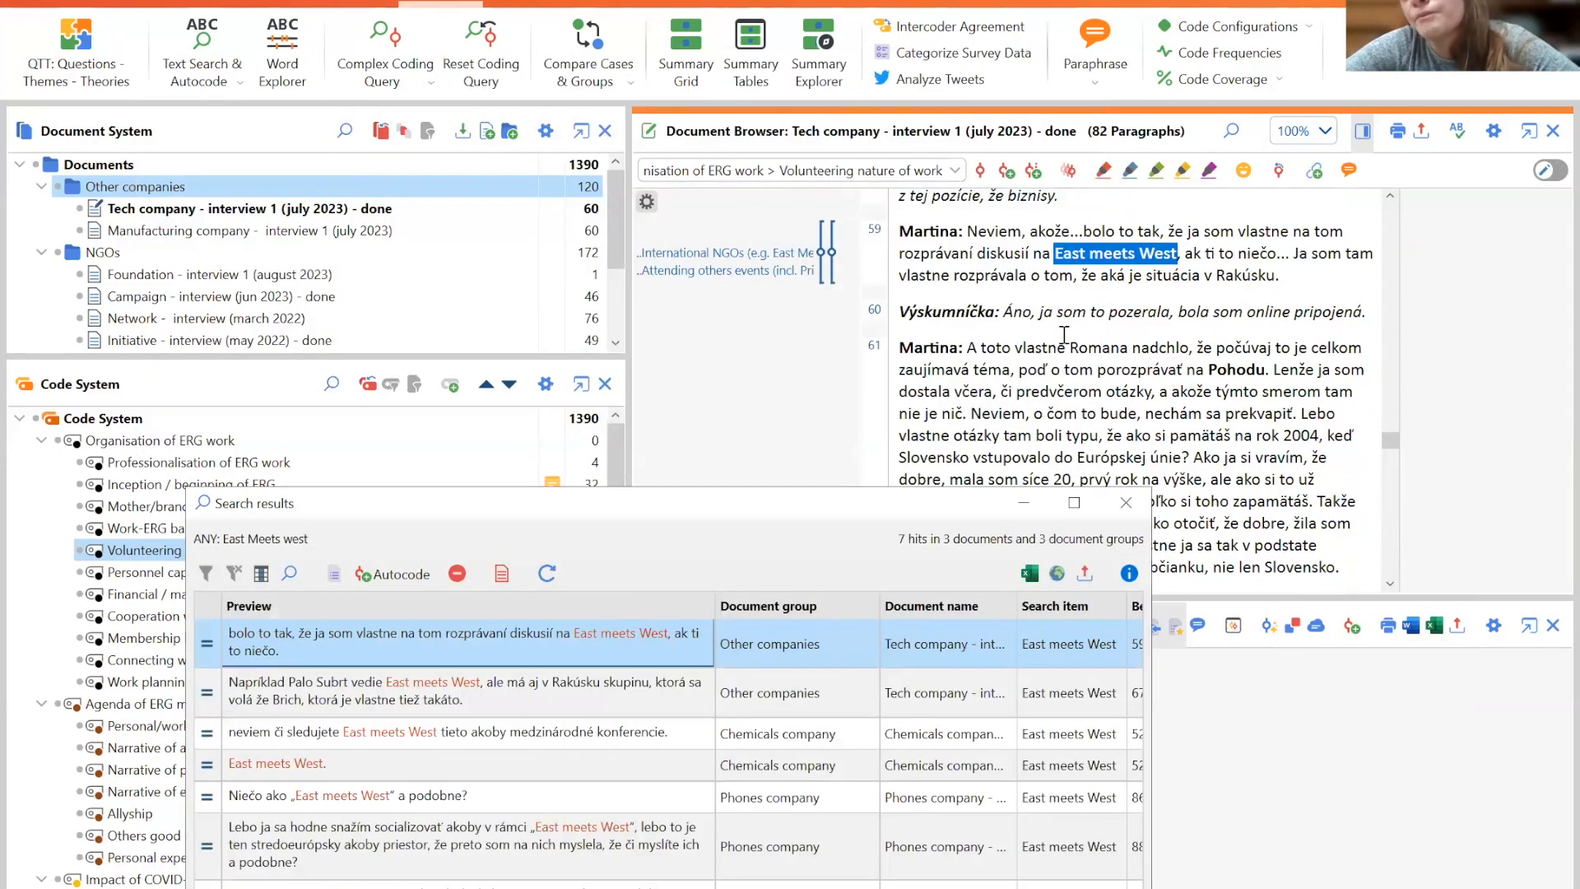
{"action": "left_click", "coordinate": [459, 699]}
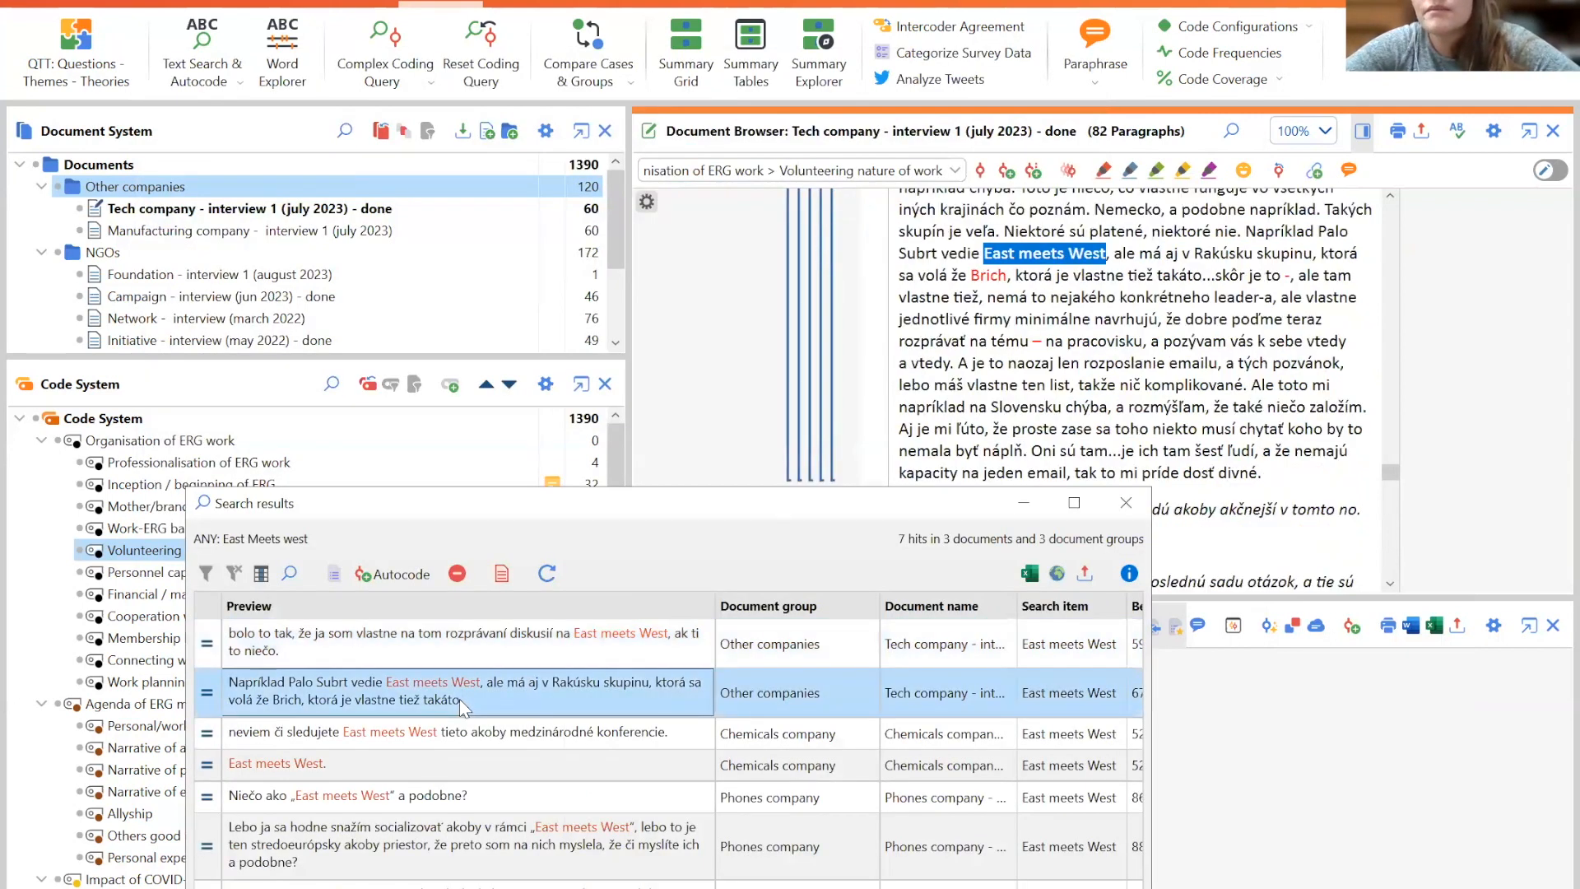
{"action": "left_click", "coordinate": [452, 736]}
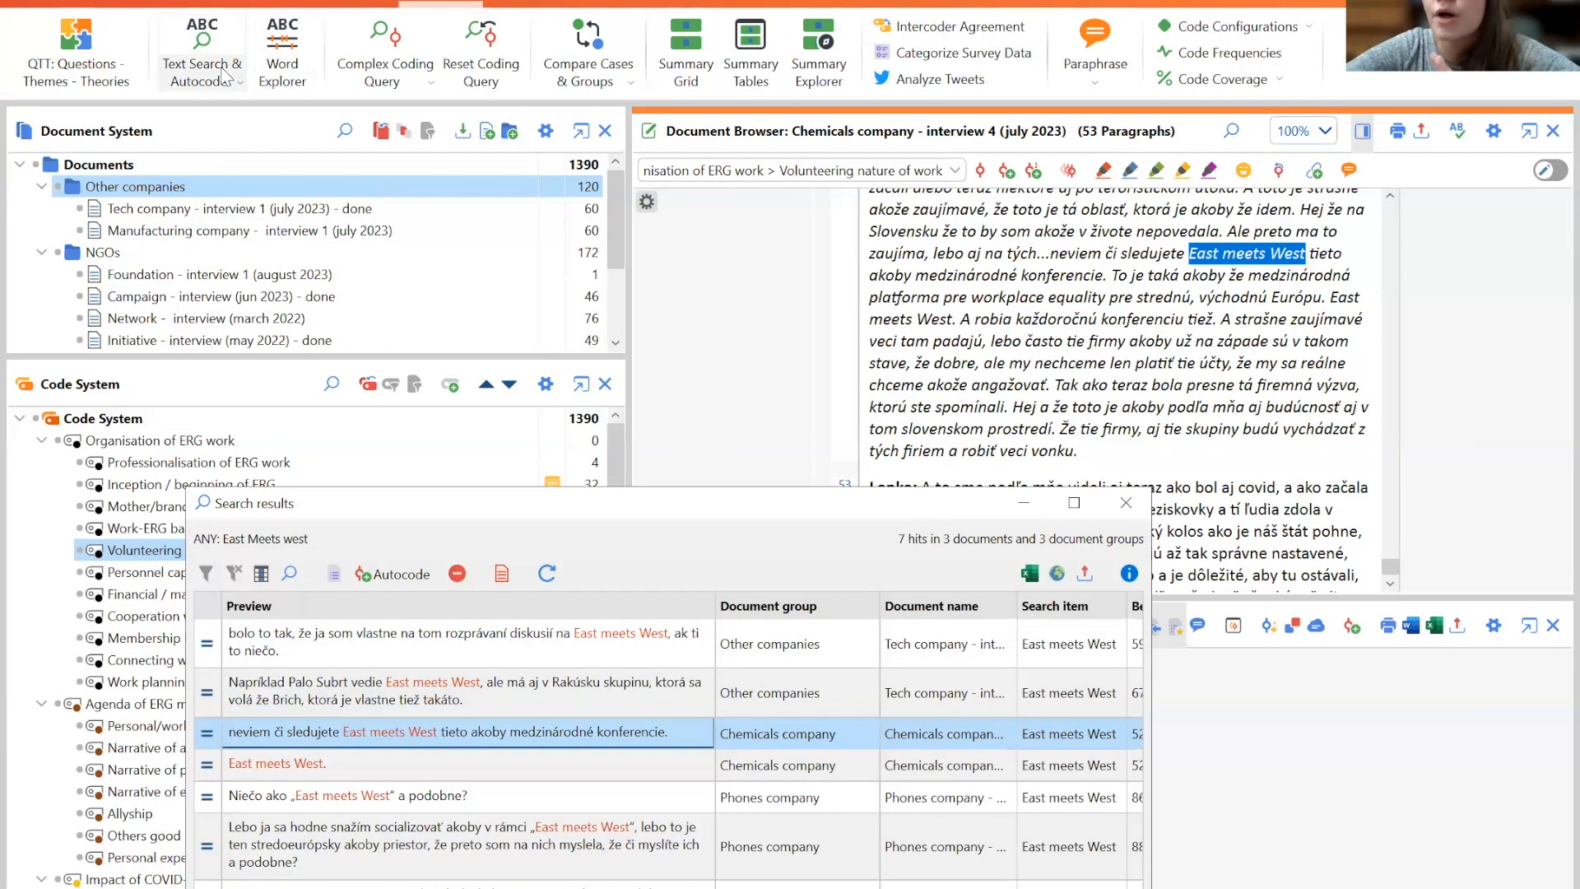
{"action": "left_click", "coordinate": [1138, 512]}
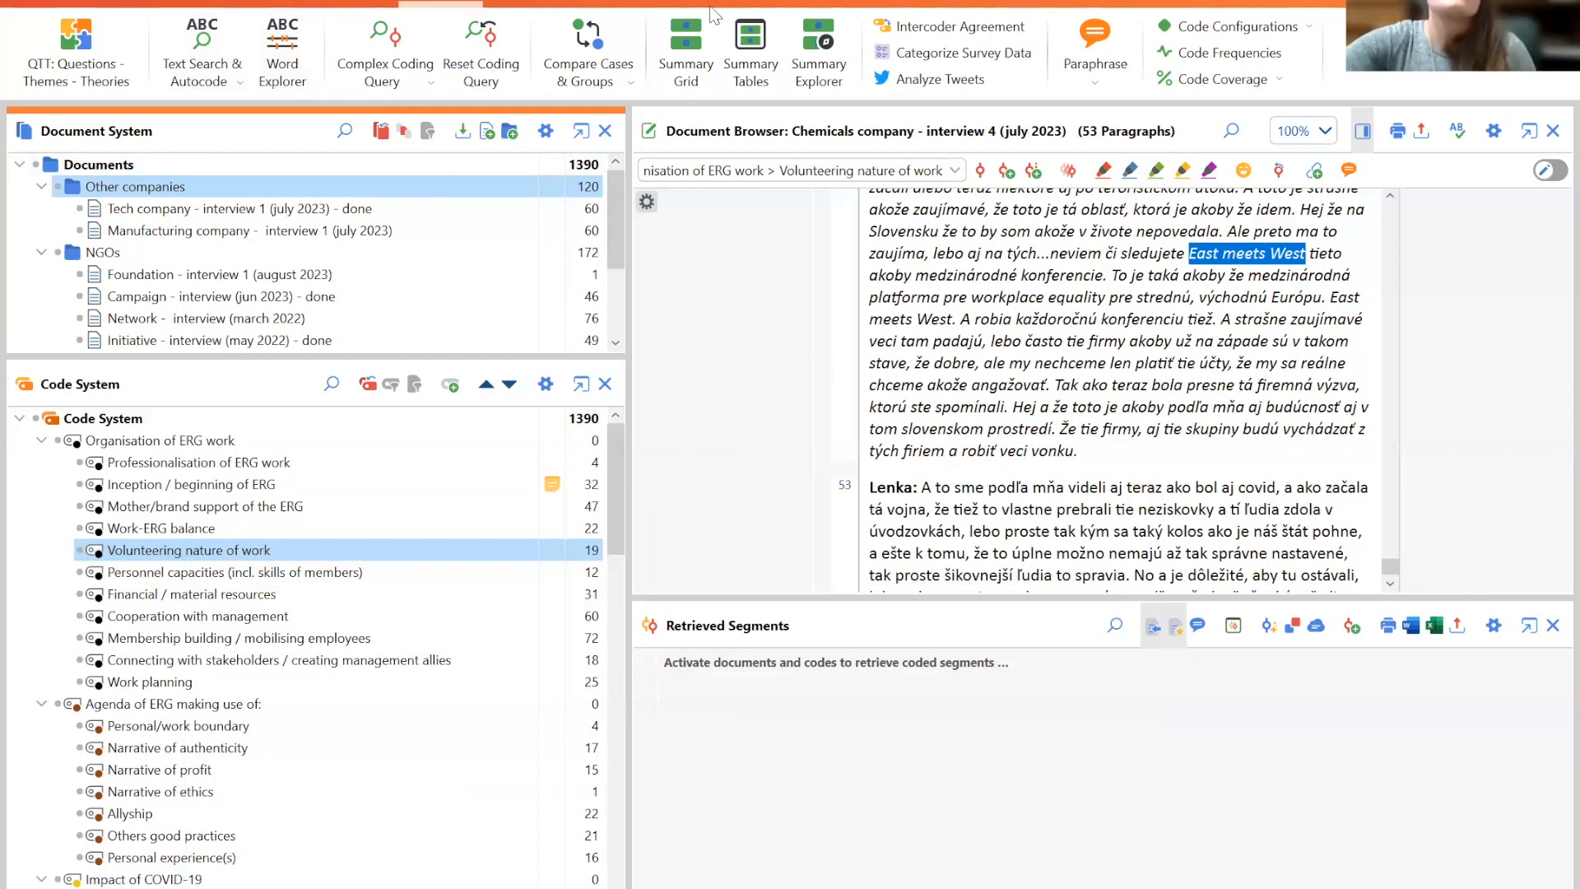
{"action": "left_click", "coordinate": [667, 2]}
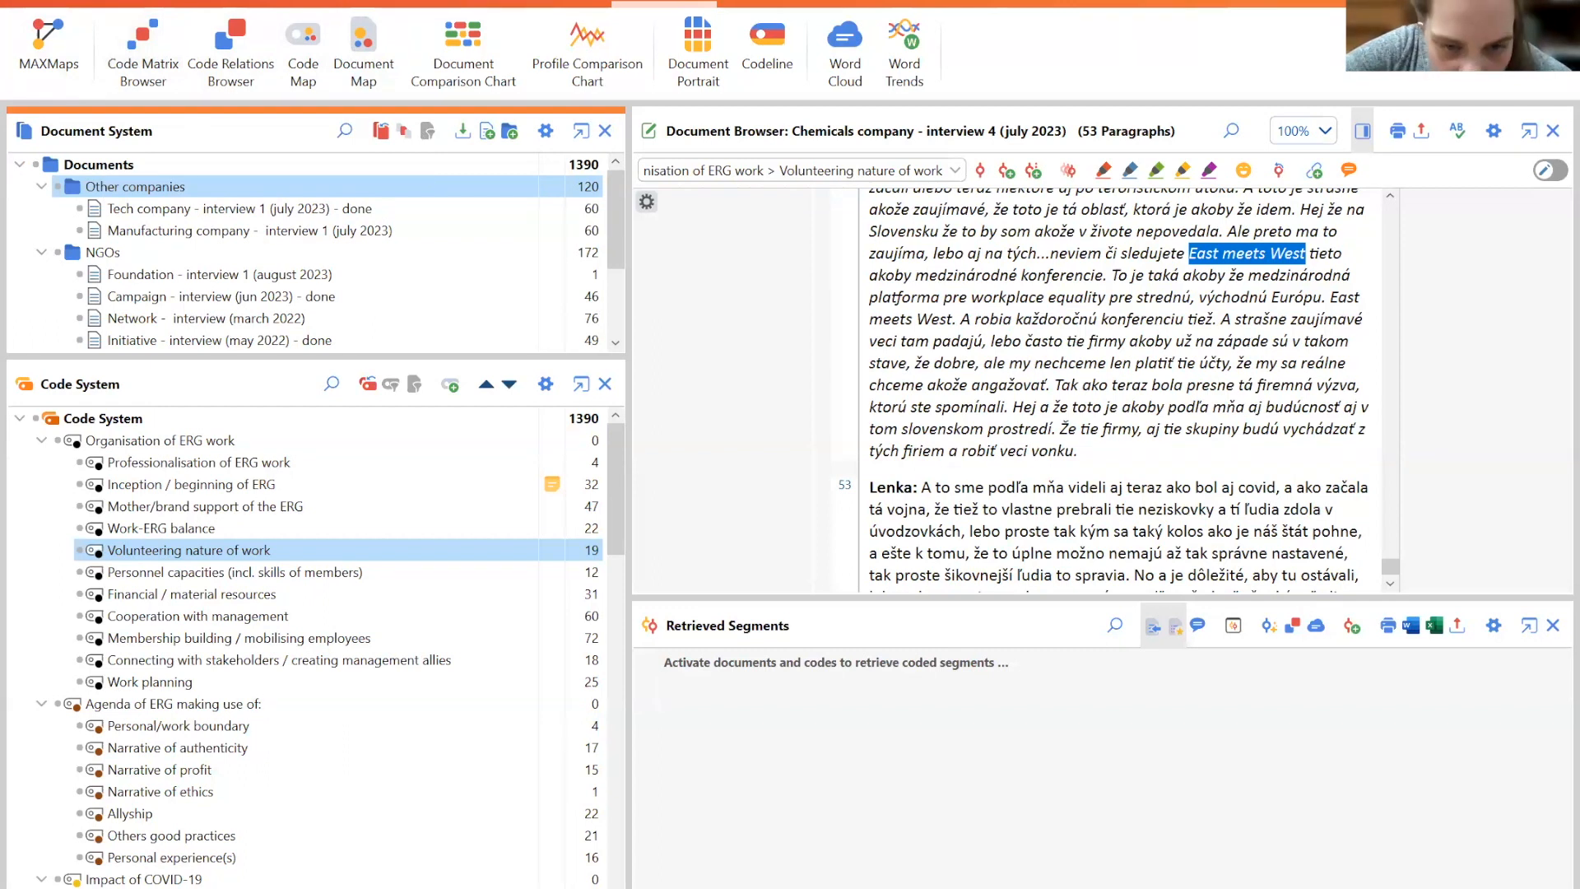
{"action": "left_click", "coordinate": [121, 3]}
{"action": "left_click", "coordinate": [183, 3]}
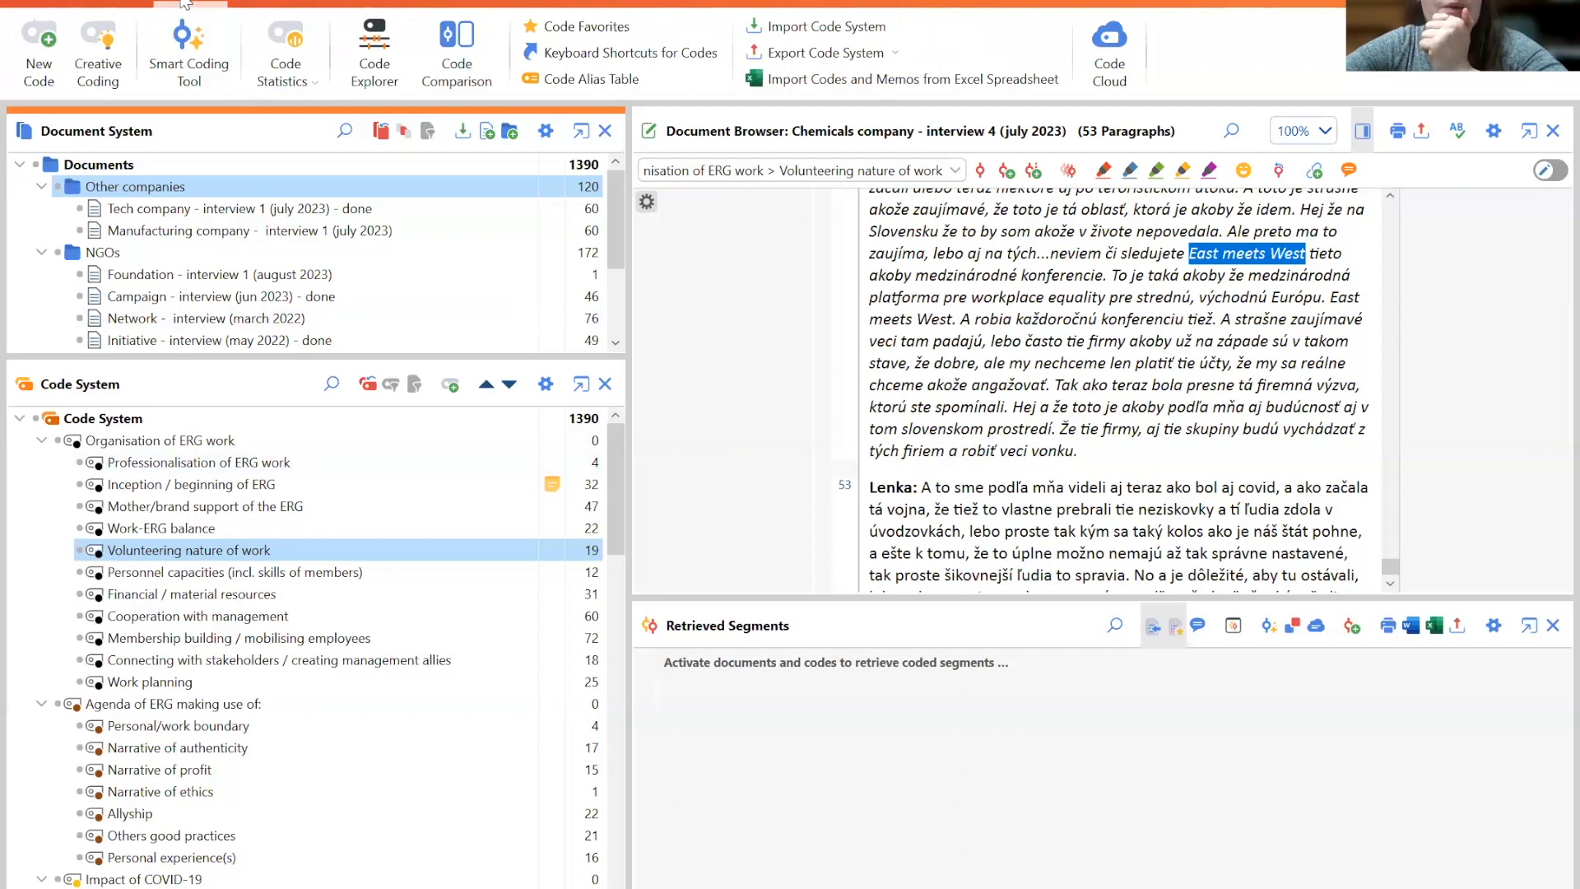
{"action": "scroll", "coordinate": [184, 4], "scroll_direction": "down", "scroll_amount": 2}
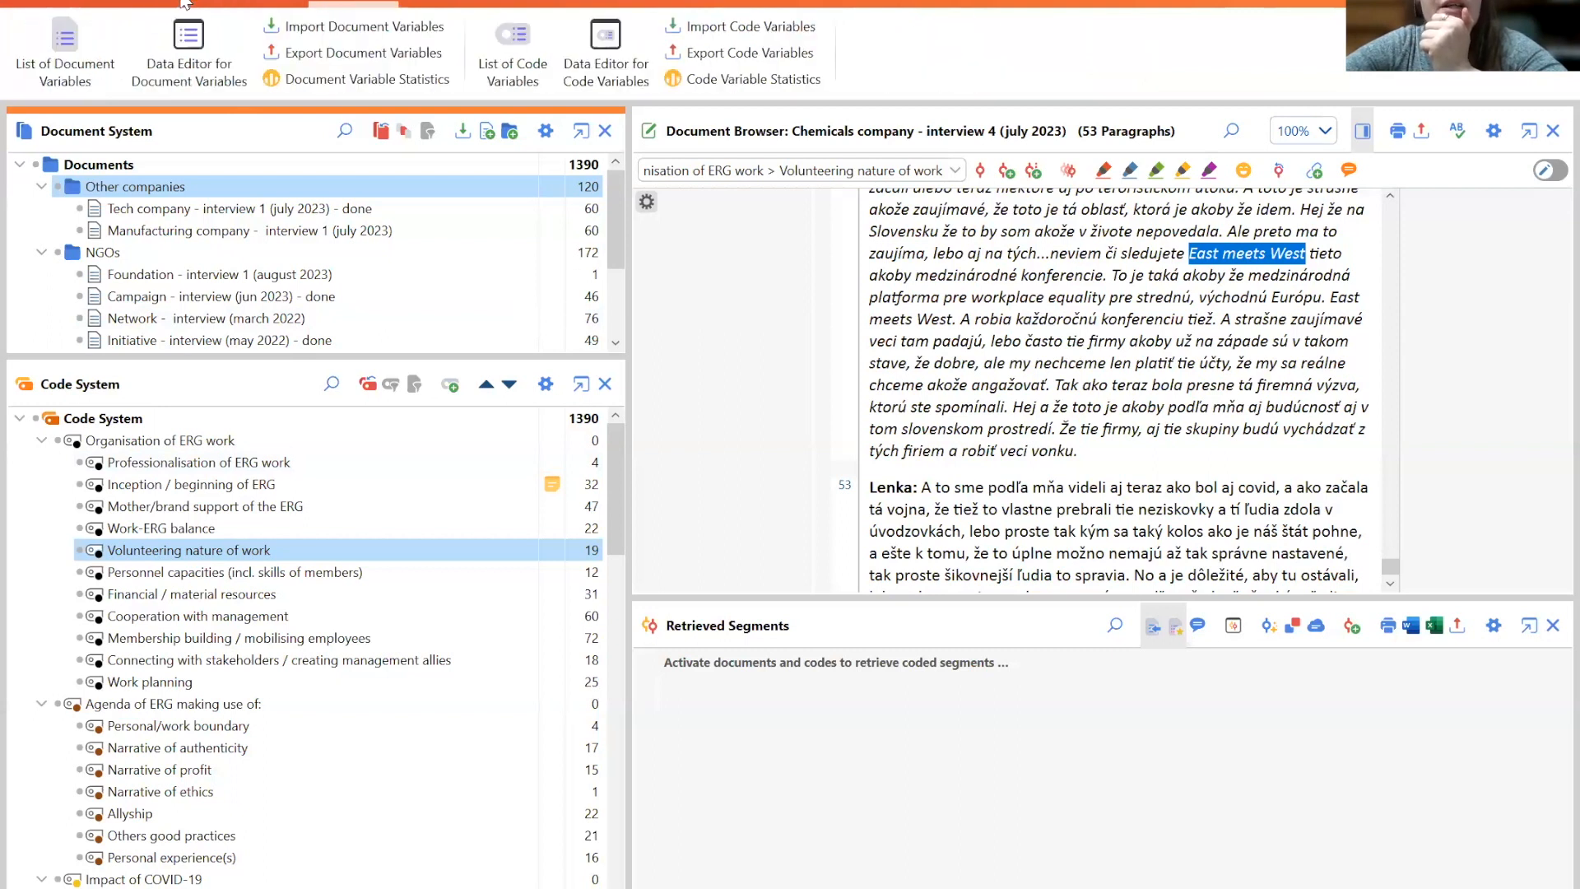
{"action": "scroll", "coordinate": [185, 3], "scroll_direction": "down", "scroll_amount": 1}
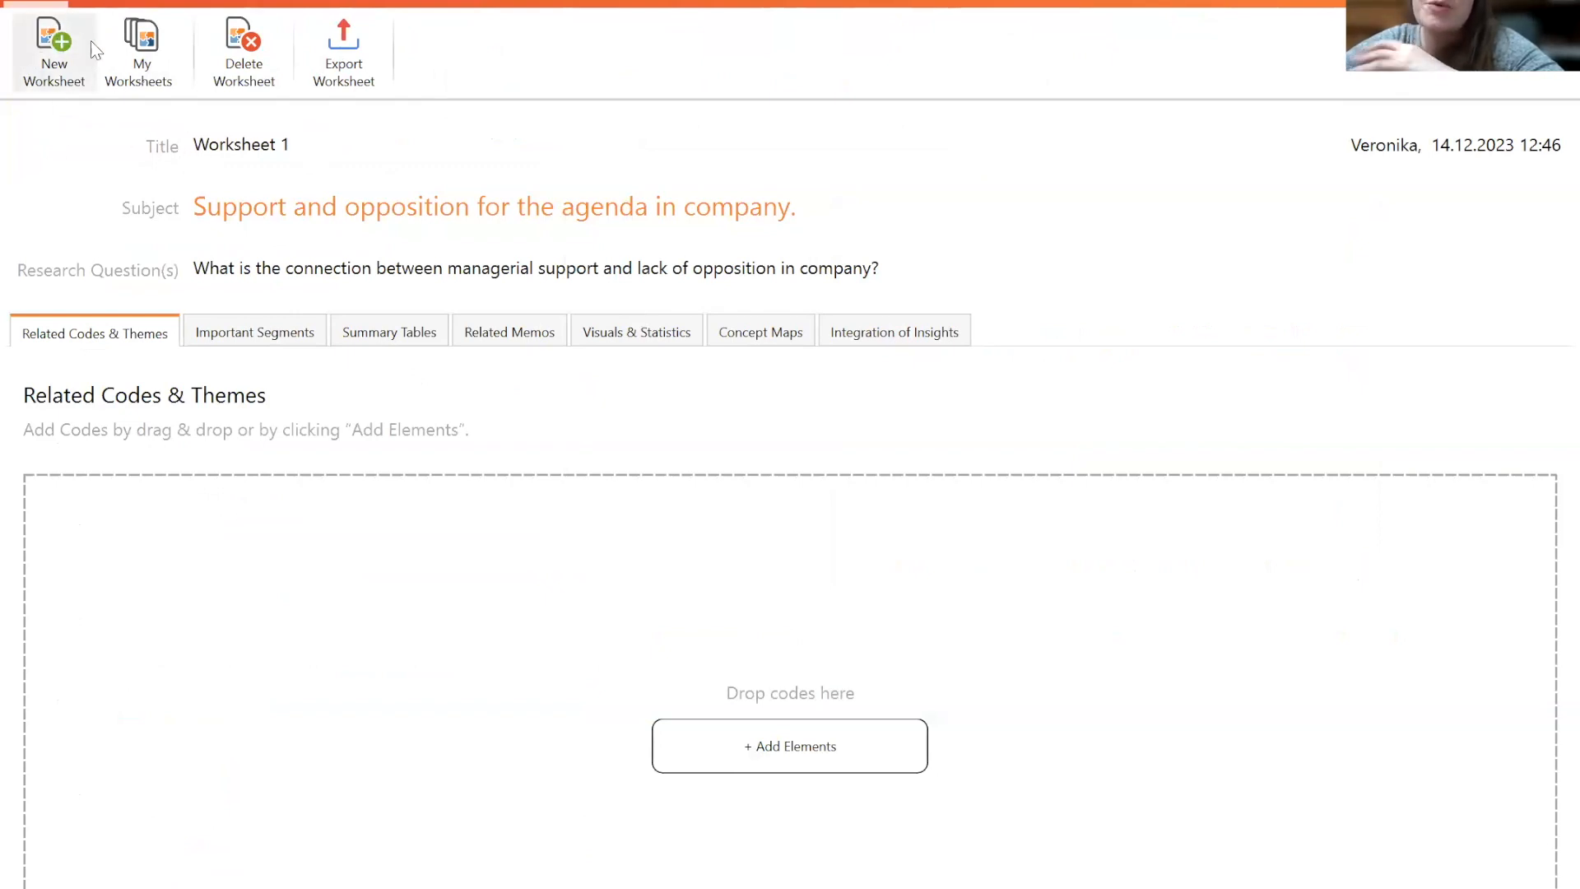
- Review the title, subject, research question and tabs of Worksheet 1 in the QTT worksheet
{"action": "mouse_move", "coordinate": [258, 145]}
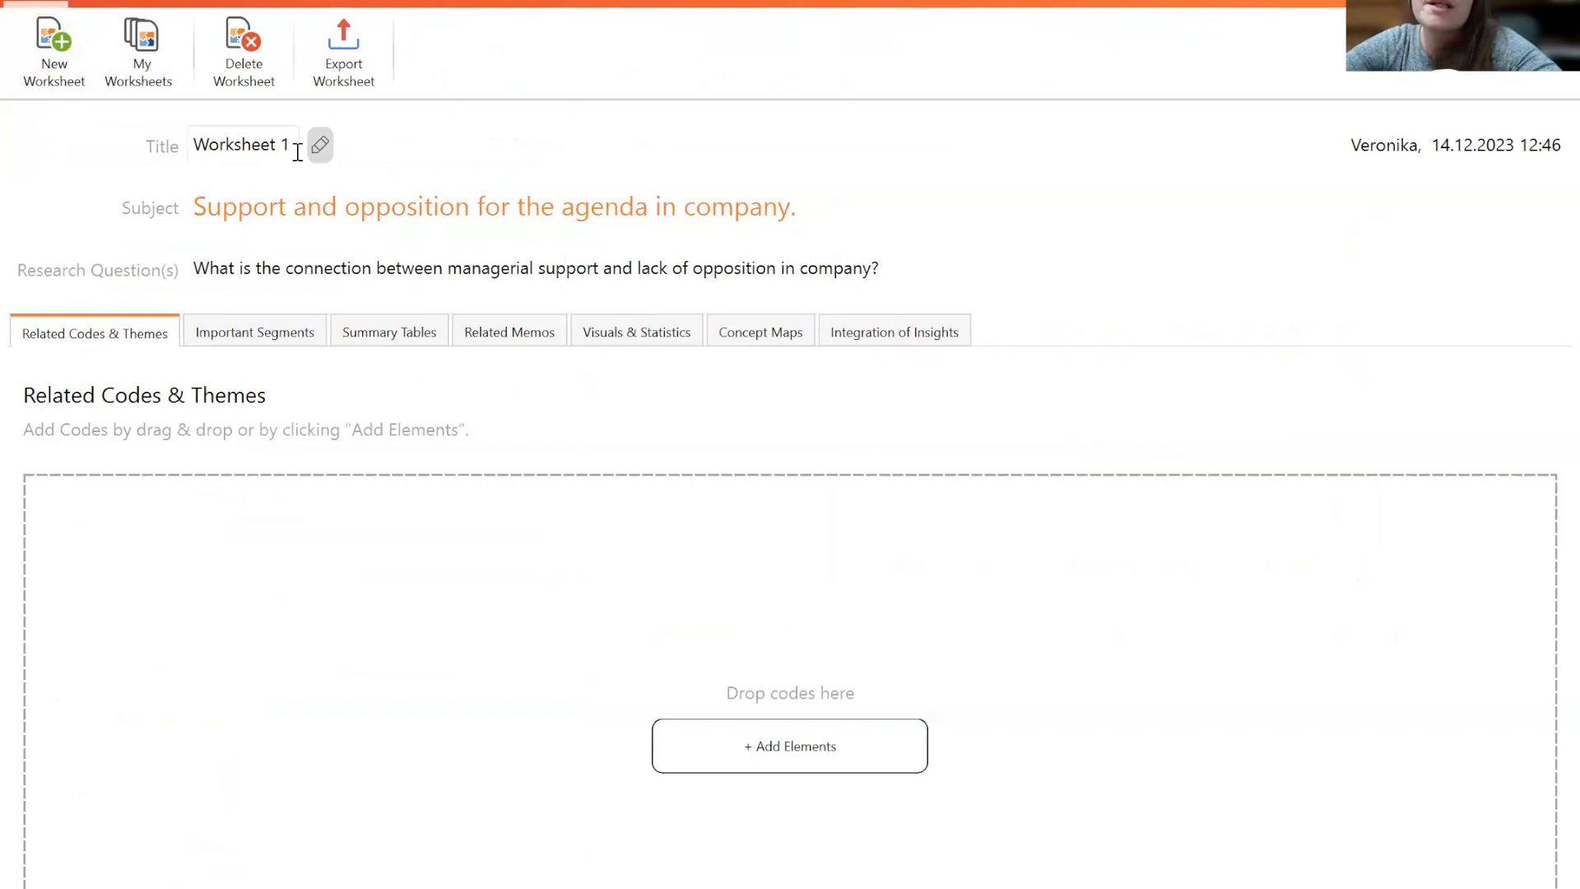
{"action": "mouse_move", "coordinate": [225, 214]}
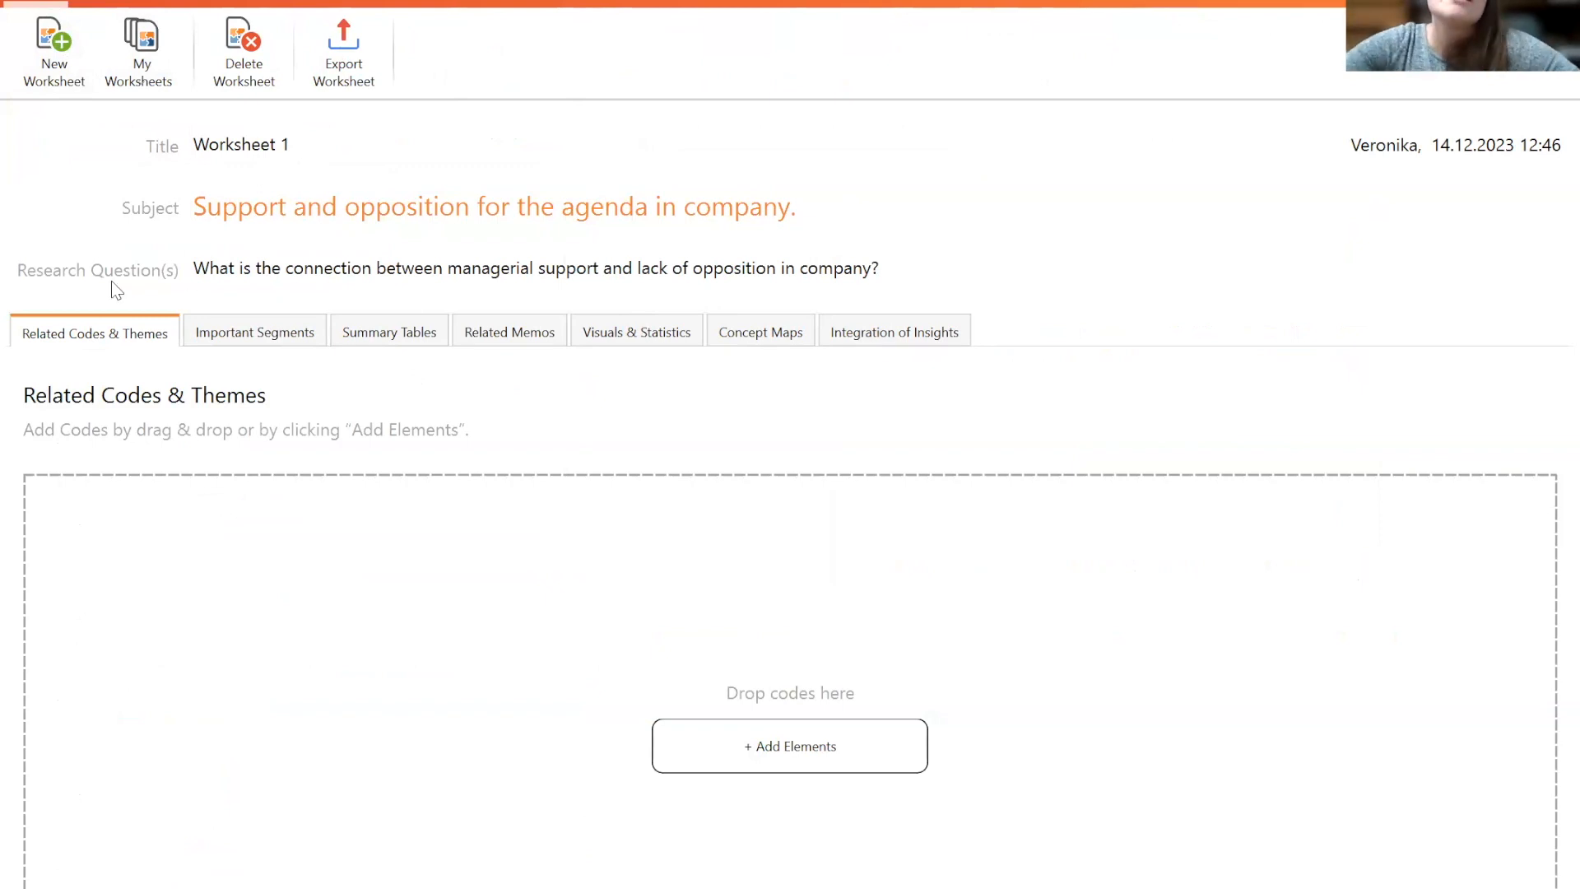
{"action": "mouse_move", "coordinate": [219, 258]}
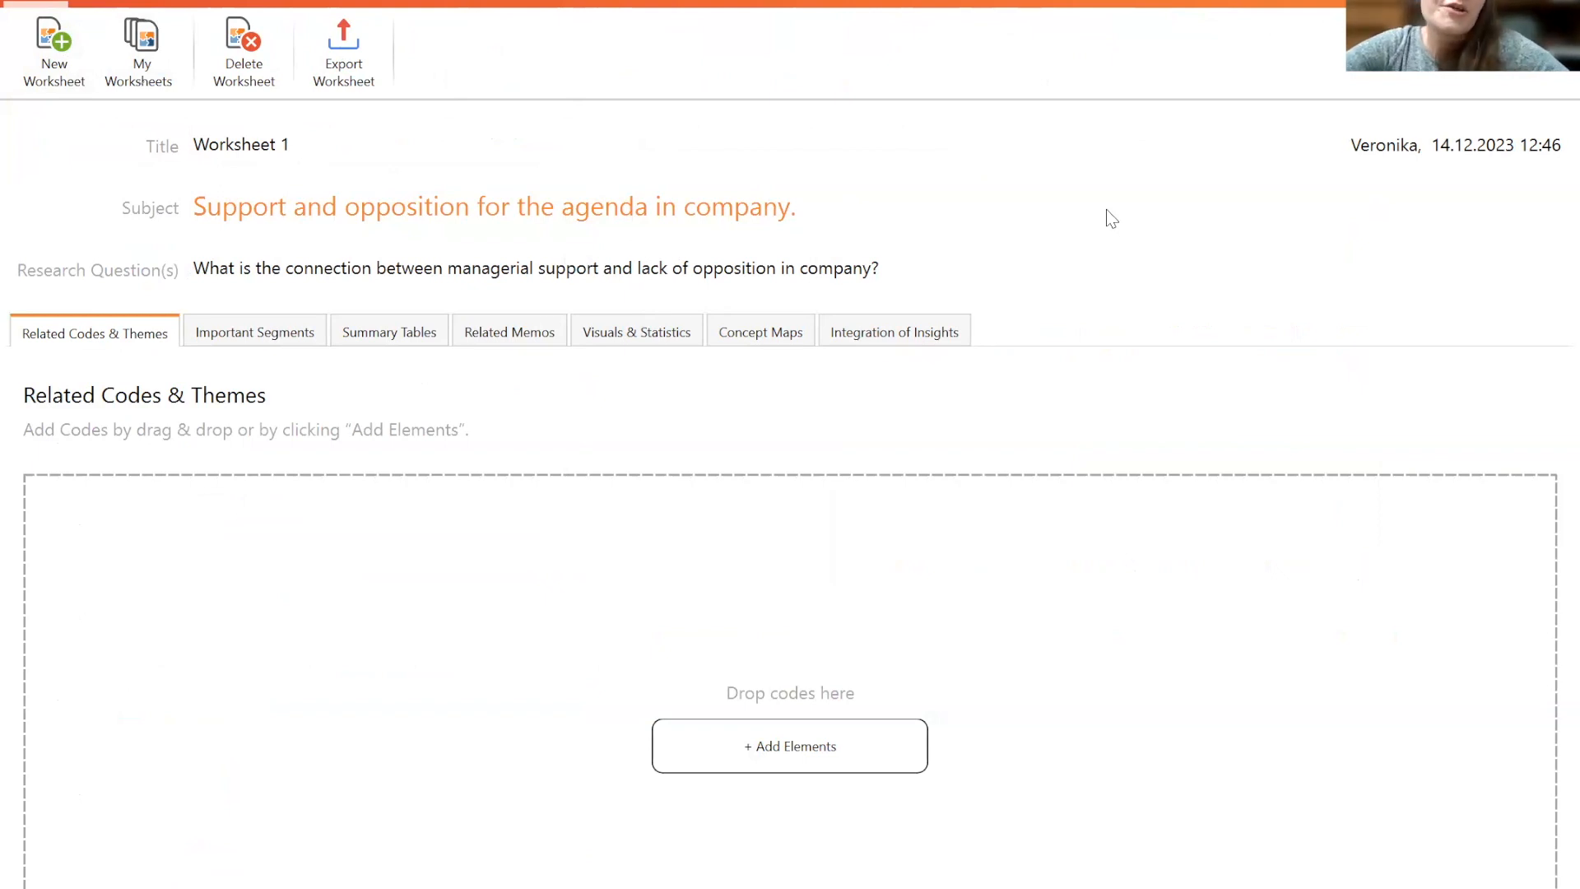
{"action": "left_click", "coordinate": [238, 334]}
{"action": "left_click", "coordinate": [389, 332]}
{"action": "left_click", "coordinate": [510, 329]}
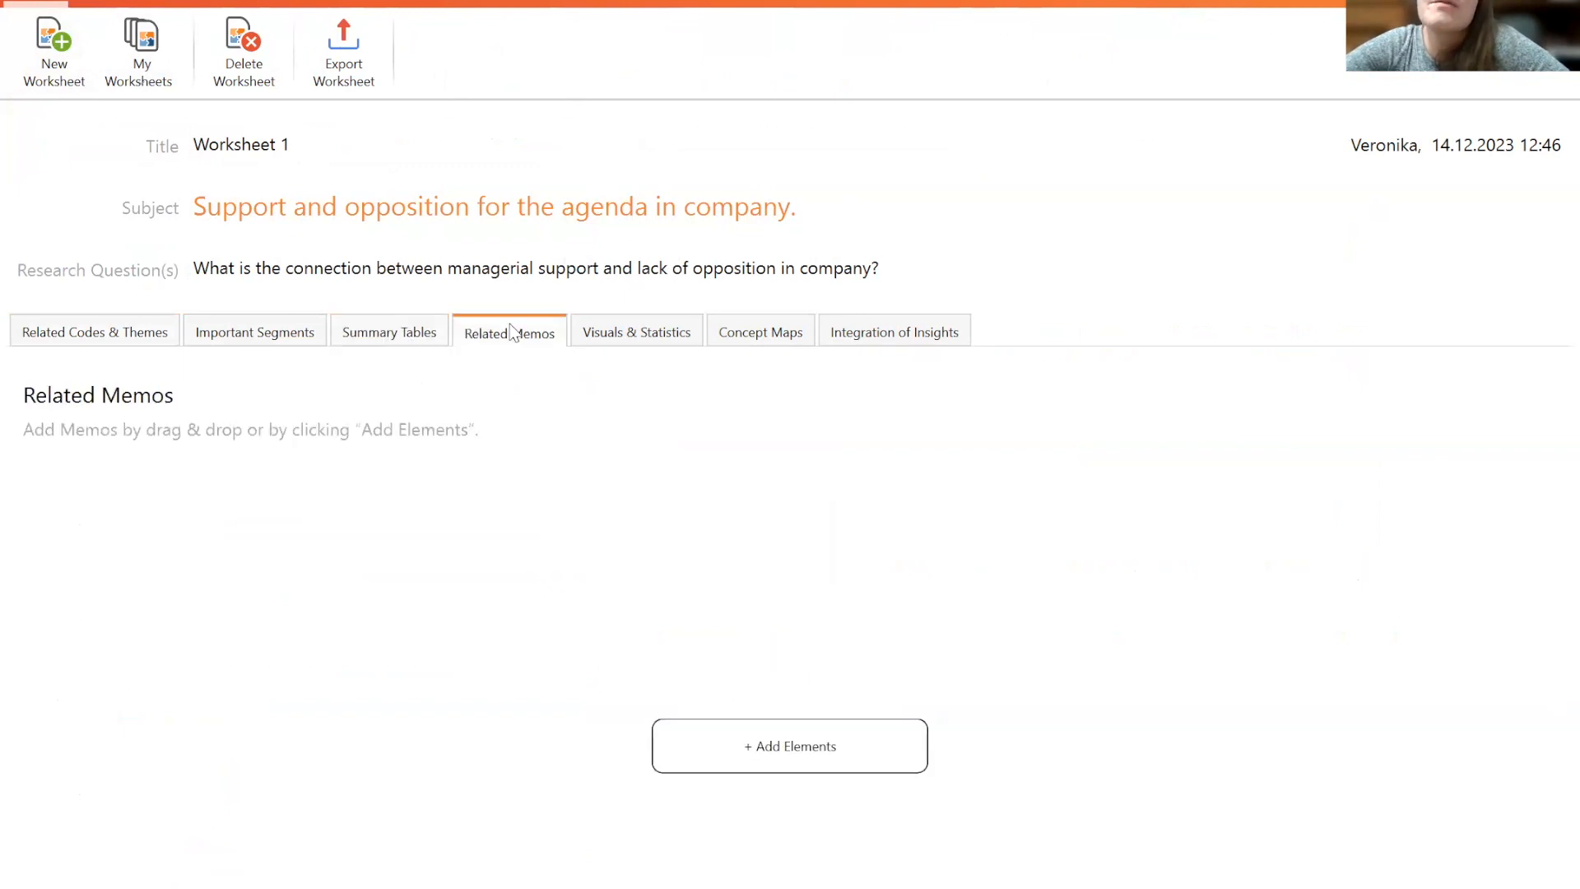
{"action": "left_click", "coordinate": [619, 331]}
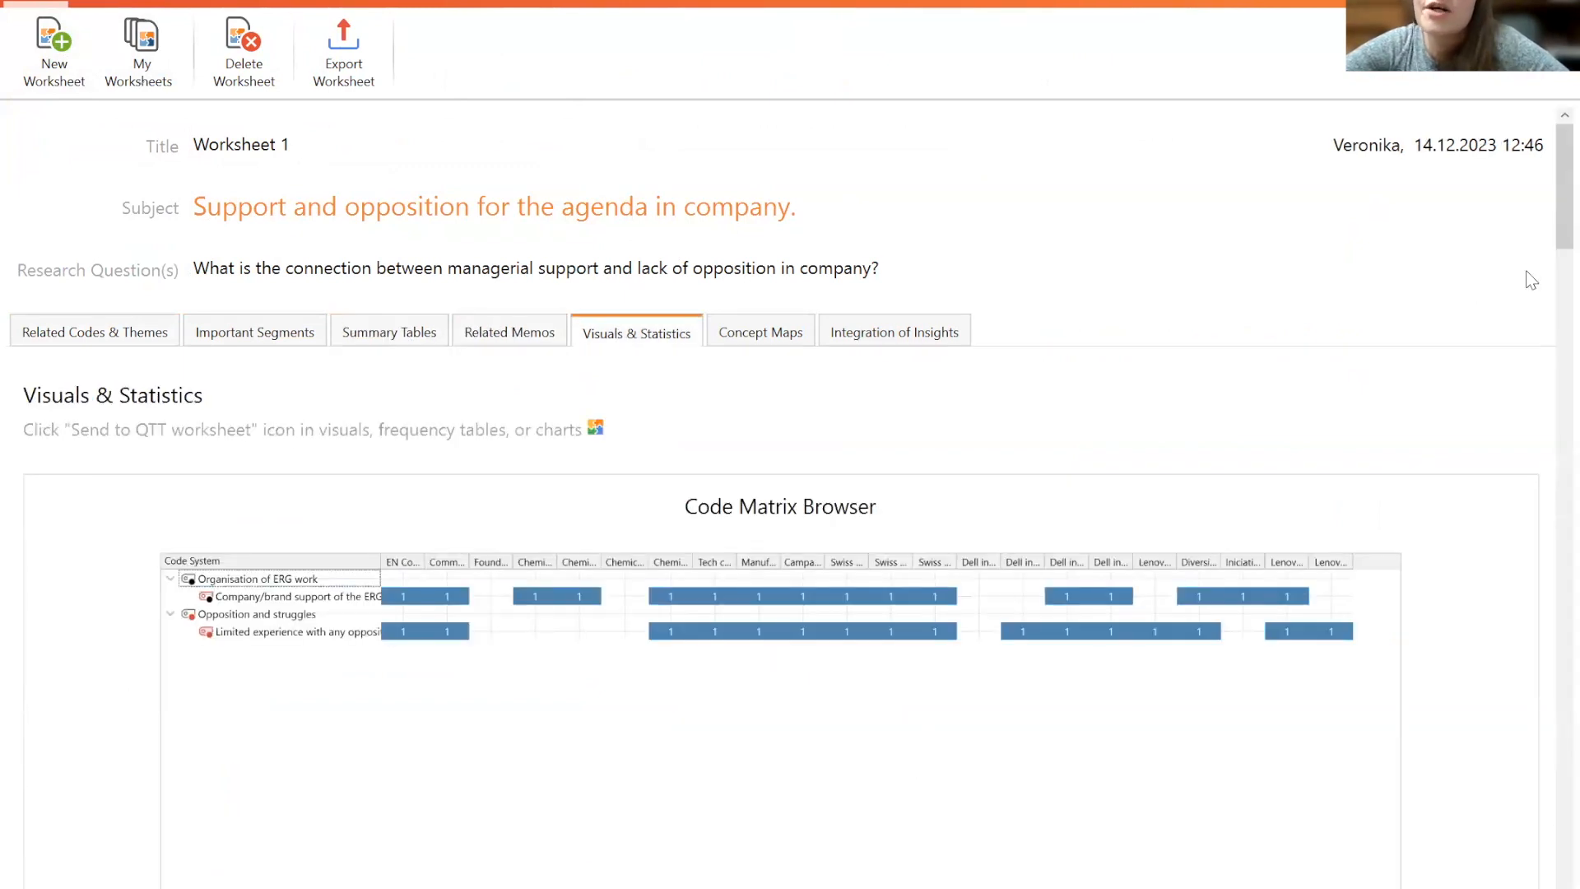
{"action": "mouse_move", "coordinate": [1548, 217]}
{"action": "left_mouse_down"}
{"action": "mouse_move", "coordinate": [1550, 802]}
{"action": "mouse_move", "coordinate": [1542, 198]}
{"action": "left_mouse_up"}
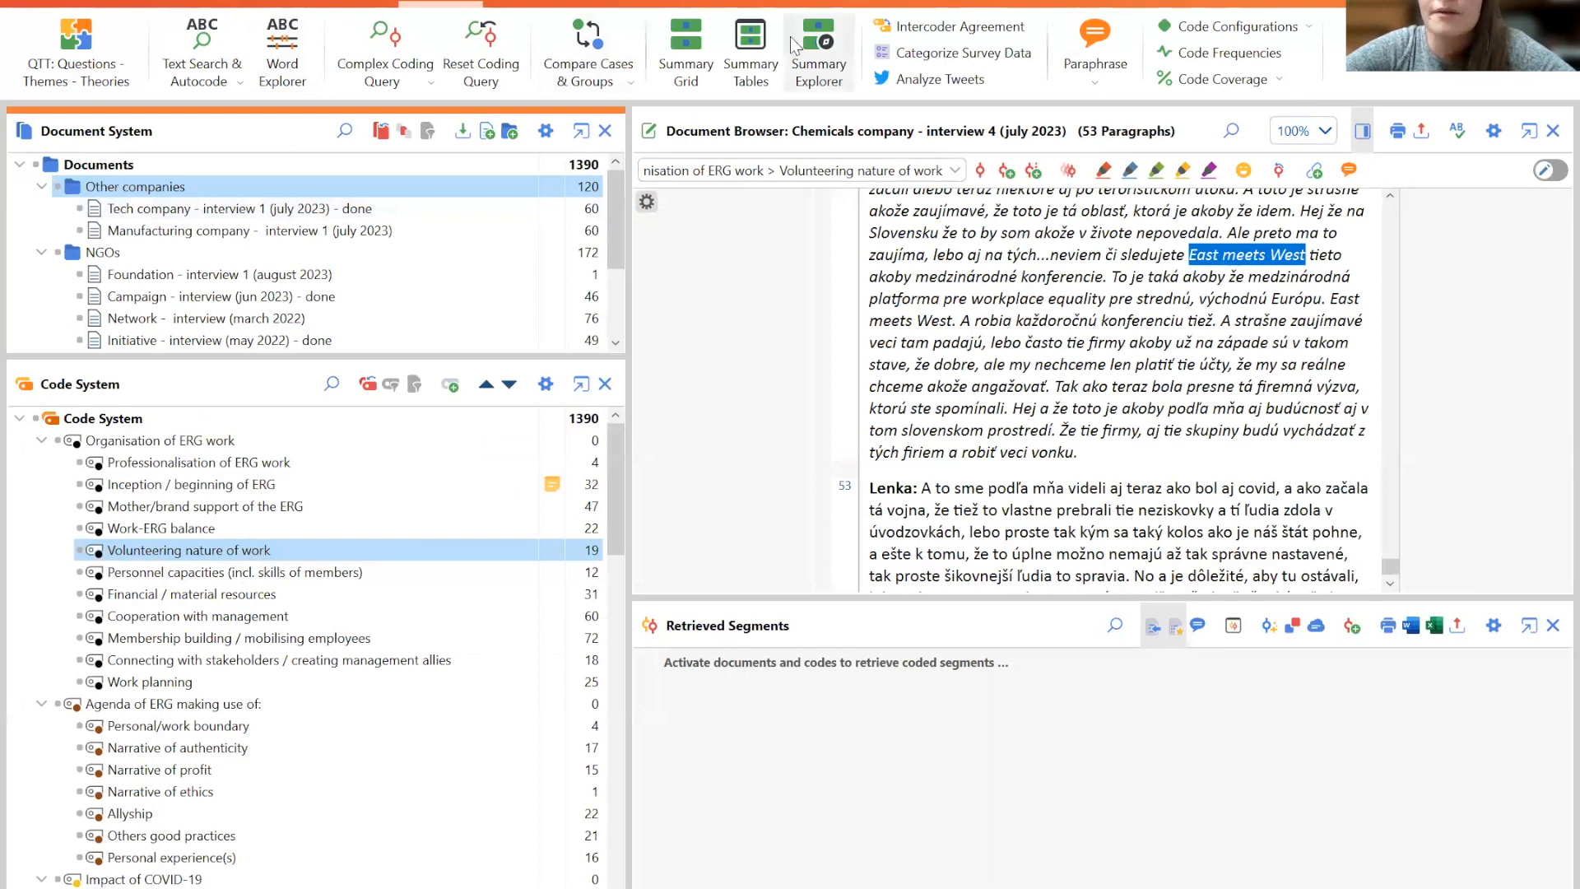
{"action": "left_click", "coordinate": [634, 7]}
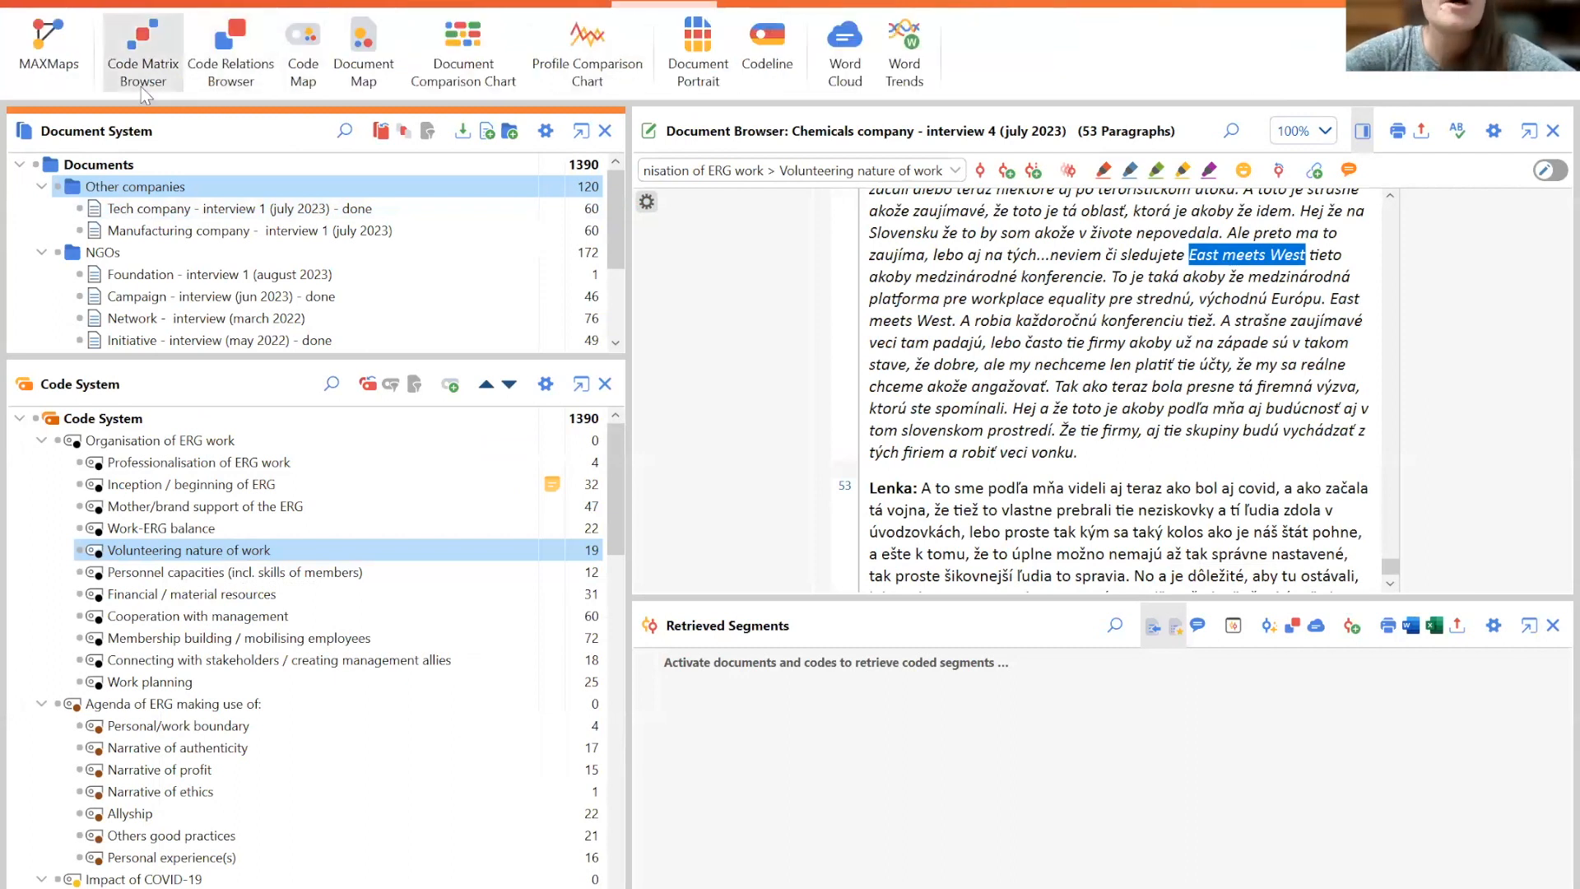
{"action": "left_click", "coordinate": [141, 83]}
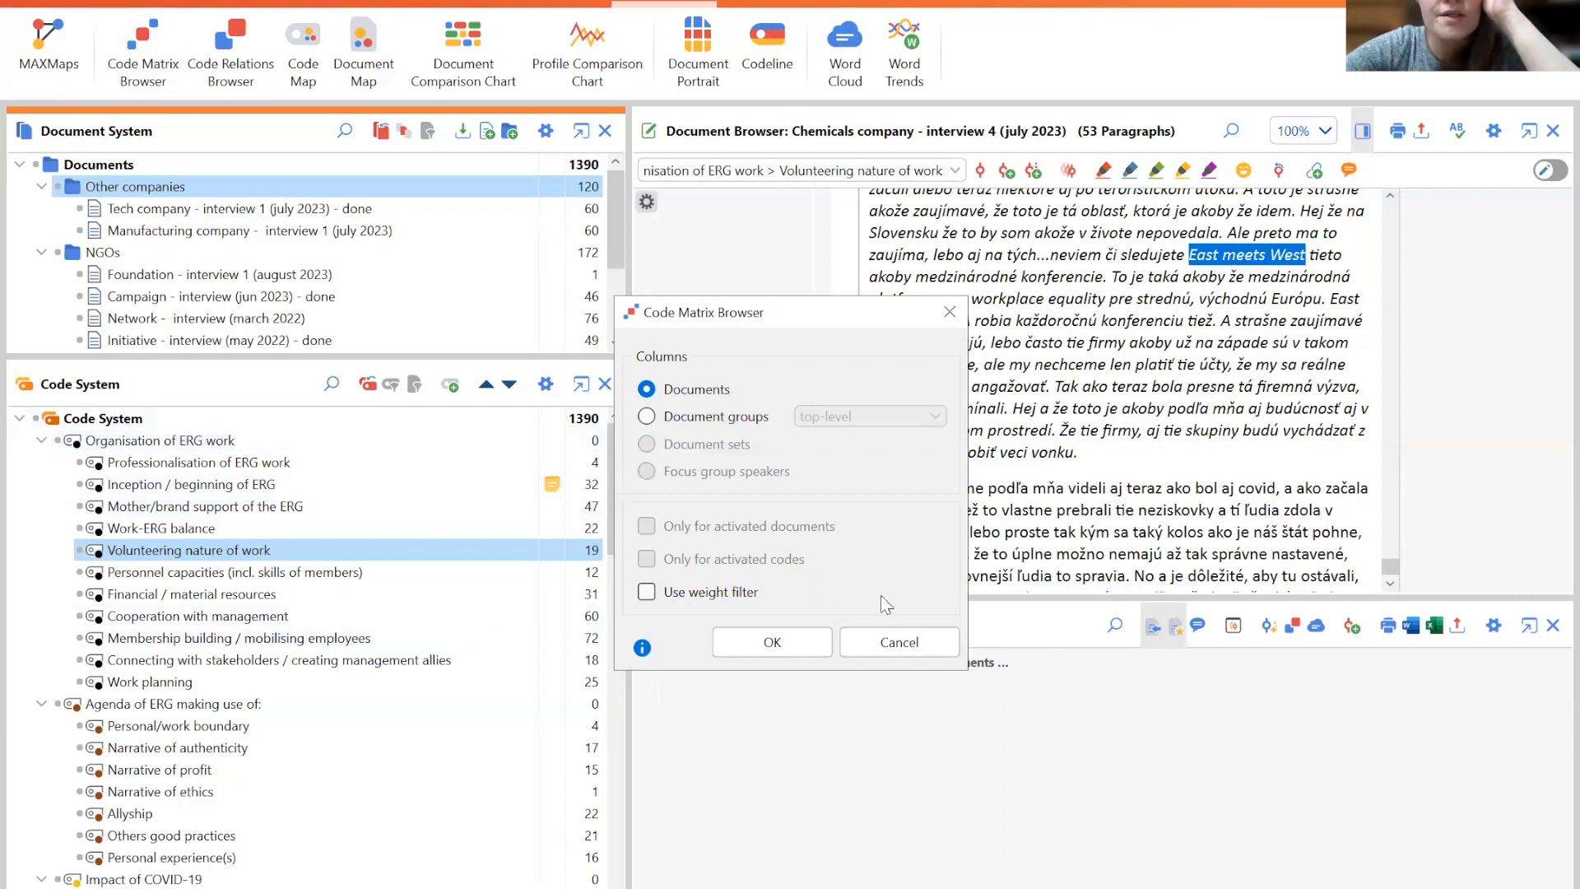
{"action": "left_click", "coordinate": [897, 644]}
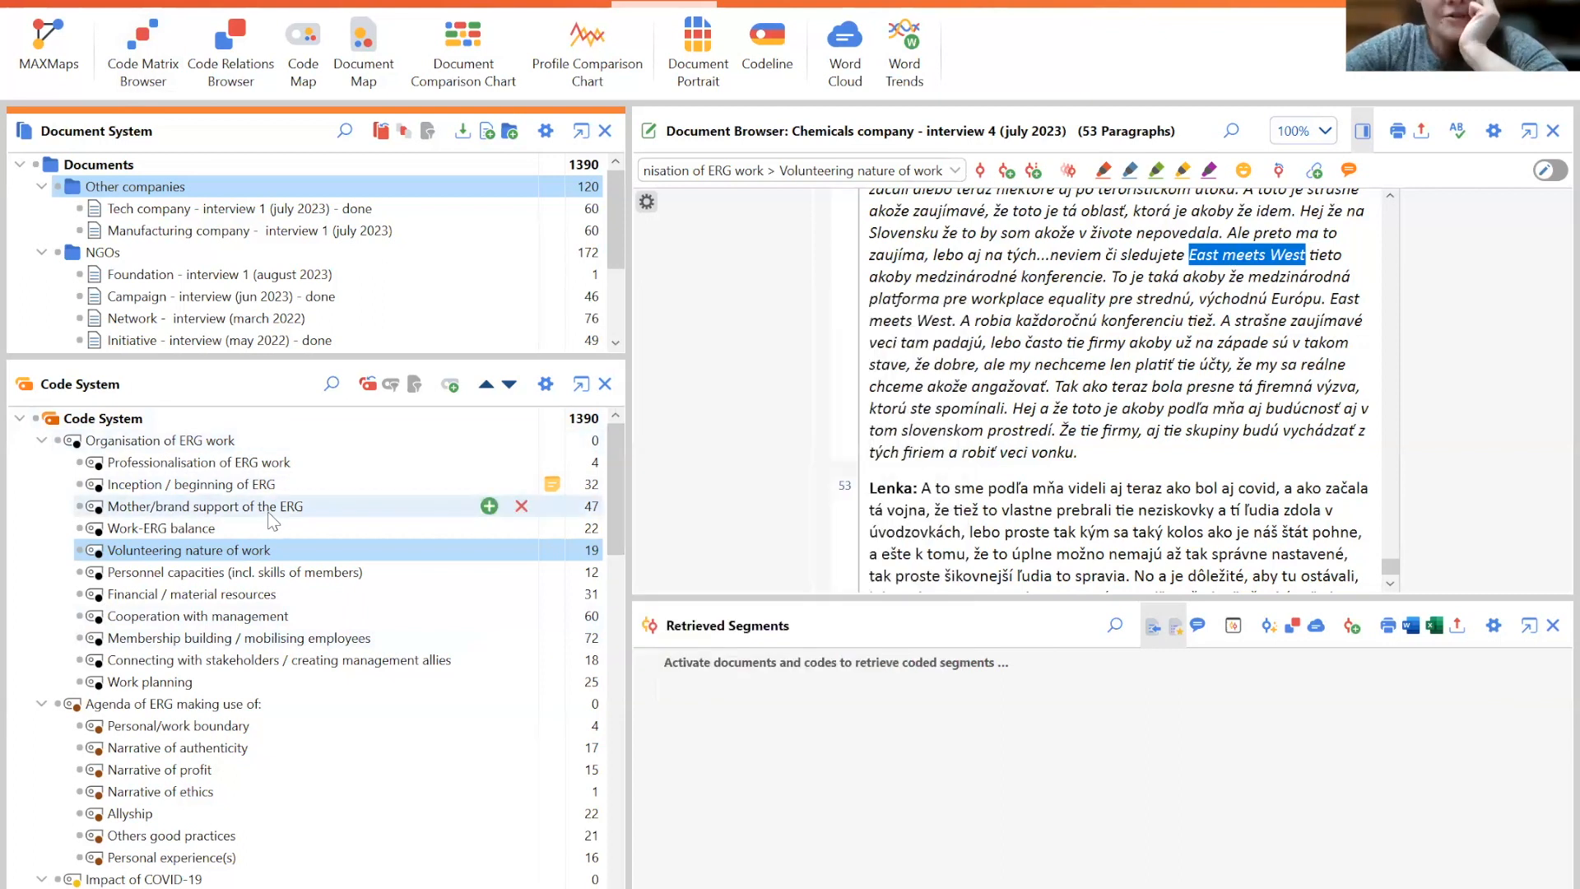
- Select the Mother/brand support of the ERG and Limited experience with any opposition codes and reopen the Code Matrix Browser without running it
{"action": "left_click", "coordinate": [178, 510]}
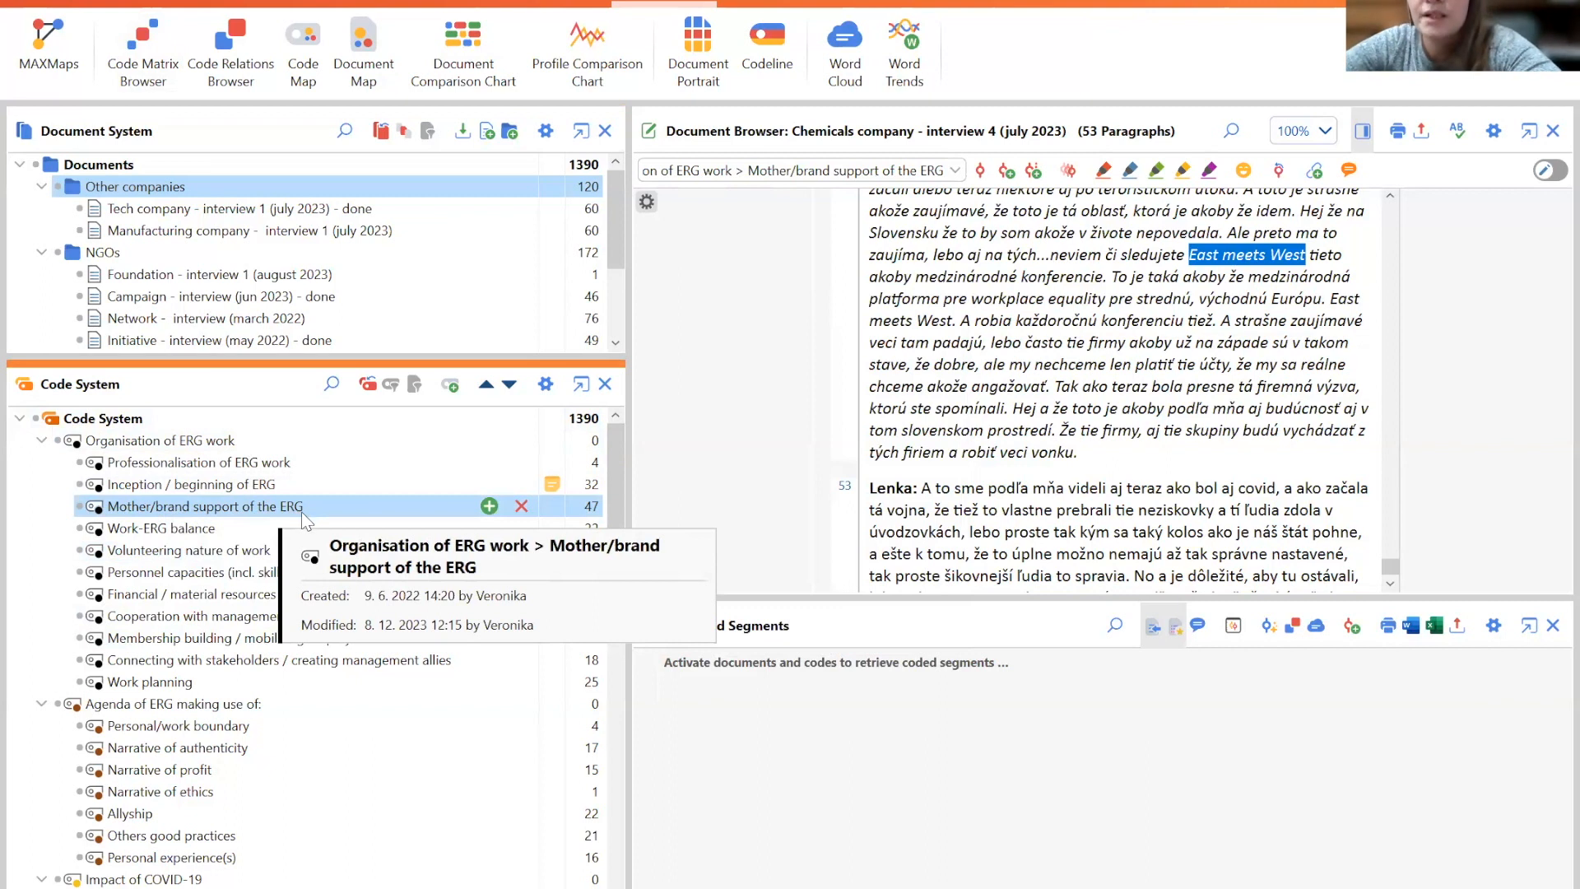
{"action": "left_click_drag", "start_coordinate": [620, 460], "coordinate": [641, 651]}
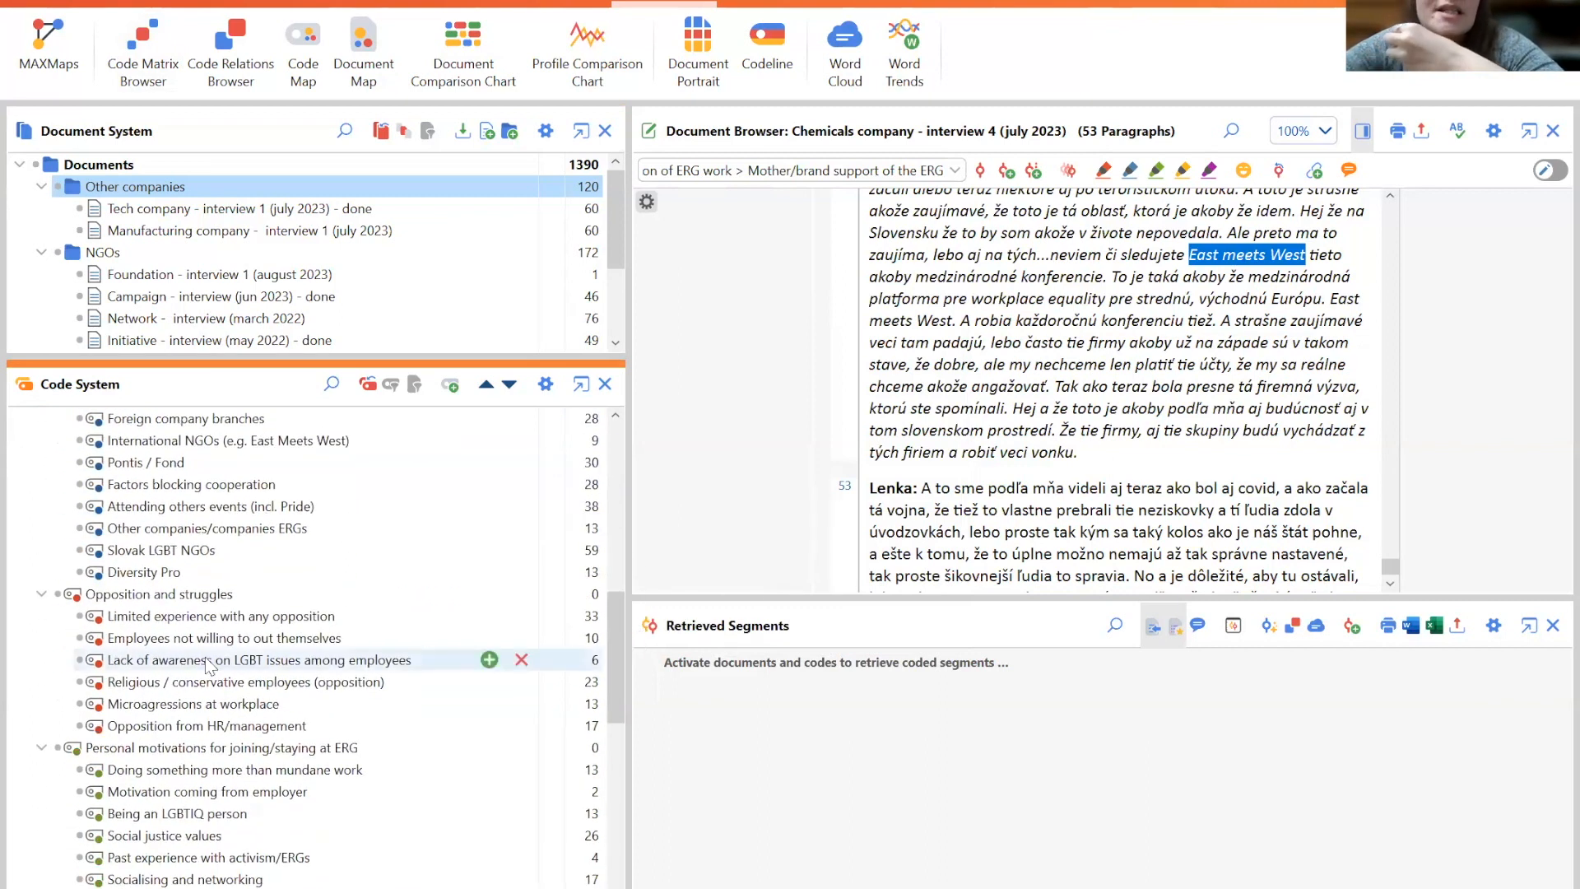
{"action": "left_click", "coordinate": [176, 623]}
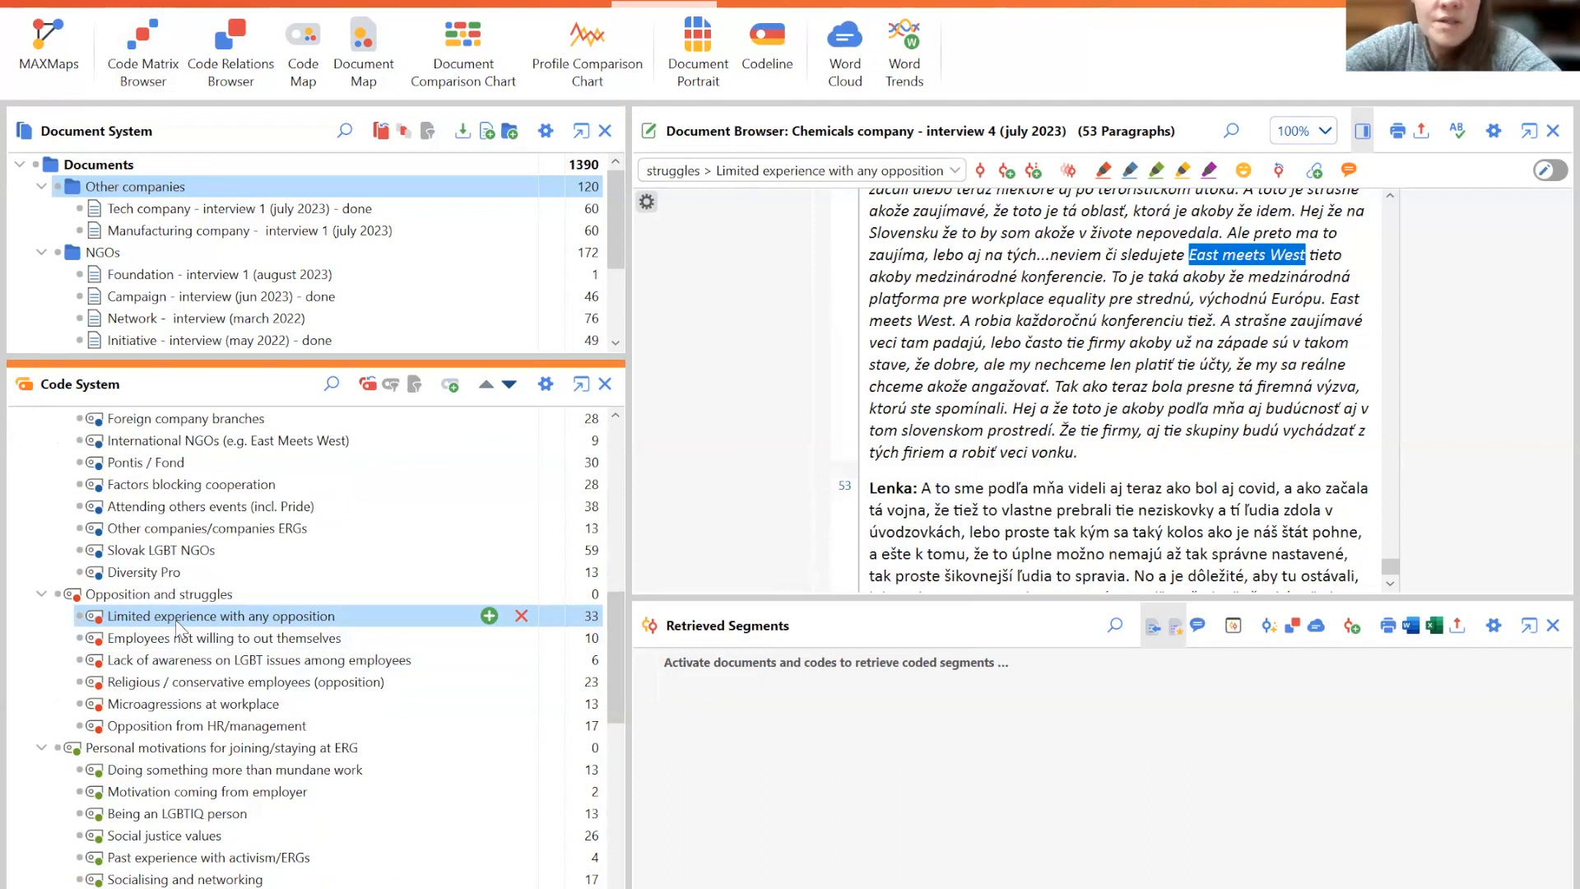
{"action": "left_click_drag", "start_coordinate": [617, 605], "coordinate": [609, 435]}
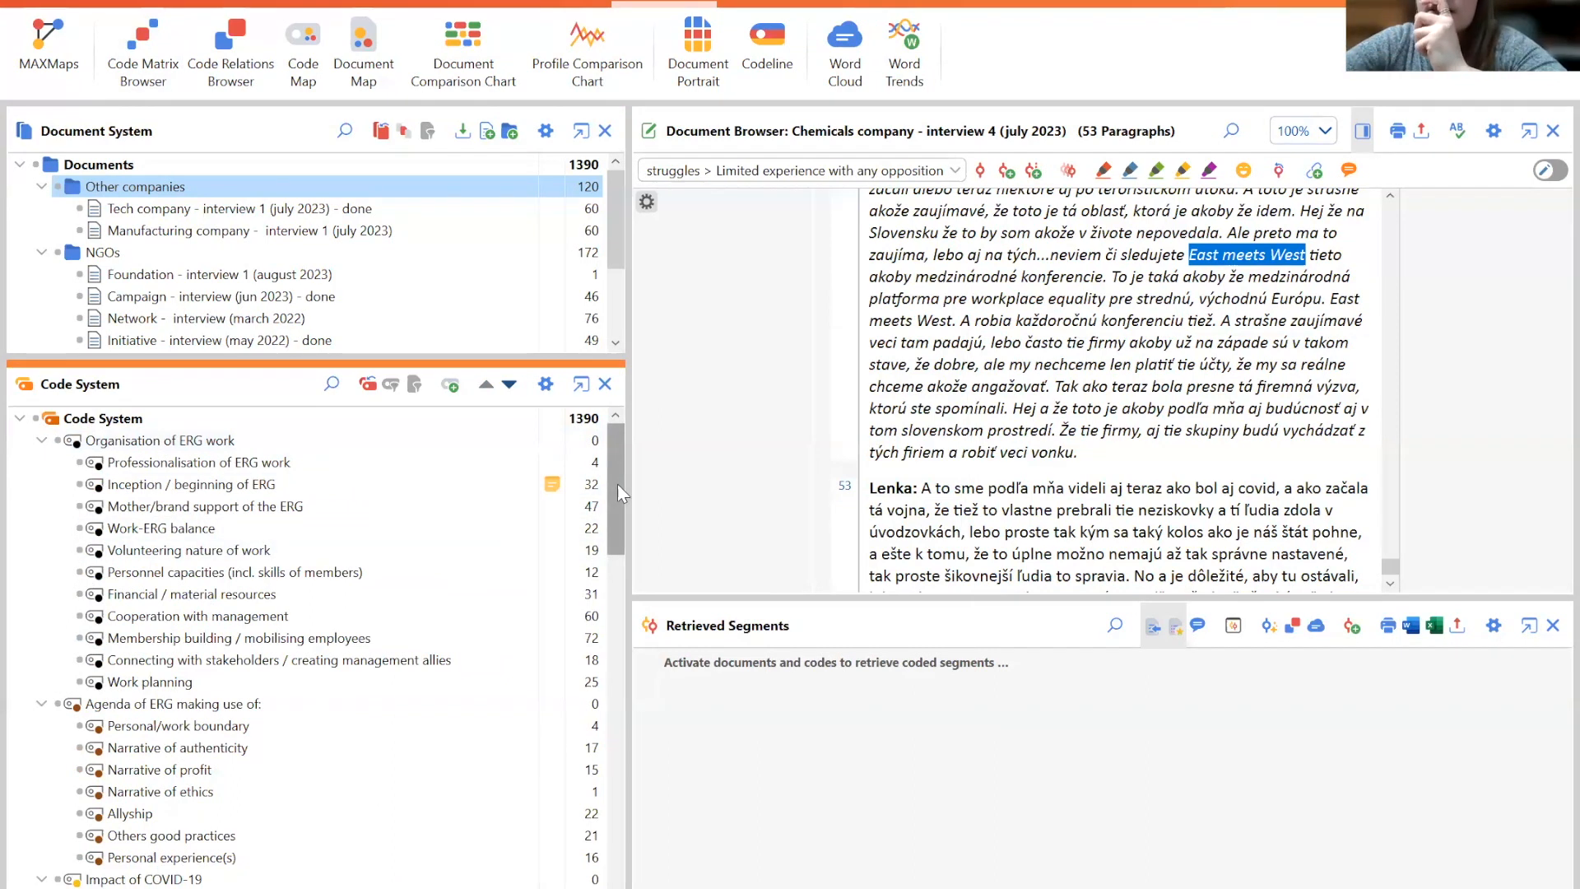
{"action": "mouse_move", "coordinate": [618, 486]}
{"action": "left_mouse_down"}
{"action": "mouse_move", "coordinate": [624, 587]}
{"action": "mouse_move", "coordinate": [612, 467]}
{"action": "left_mouse_up"}
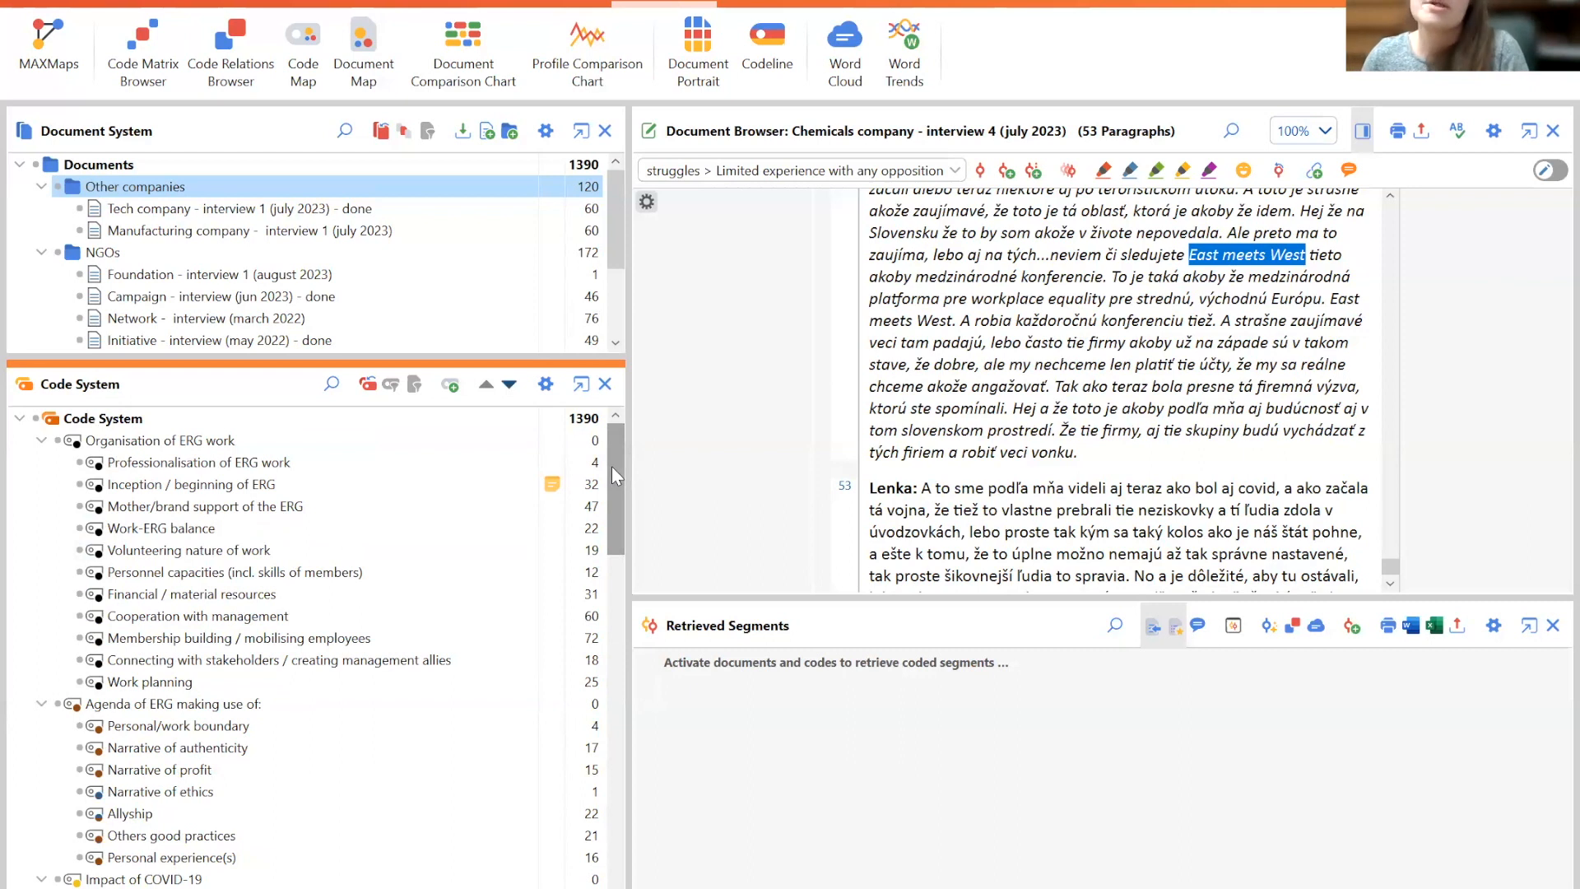
{"action": "left_click", "coordinate": [141, 36]}
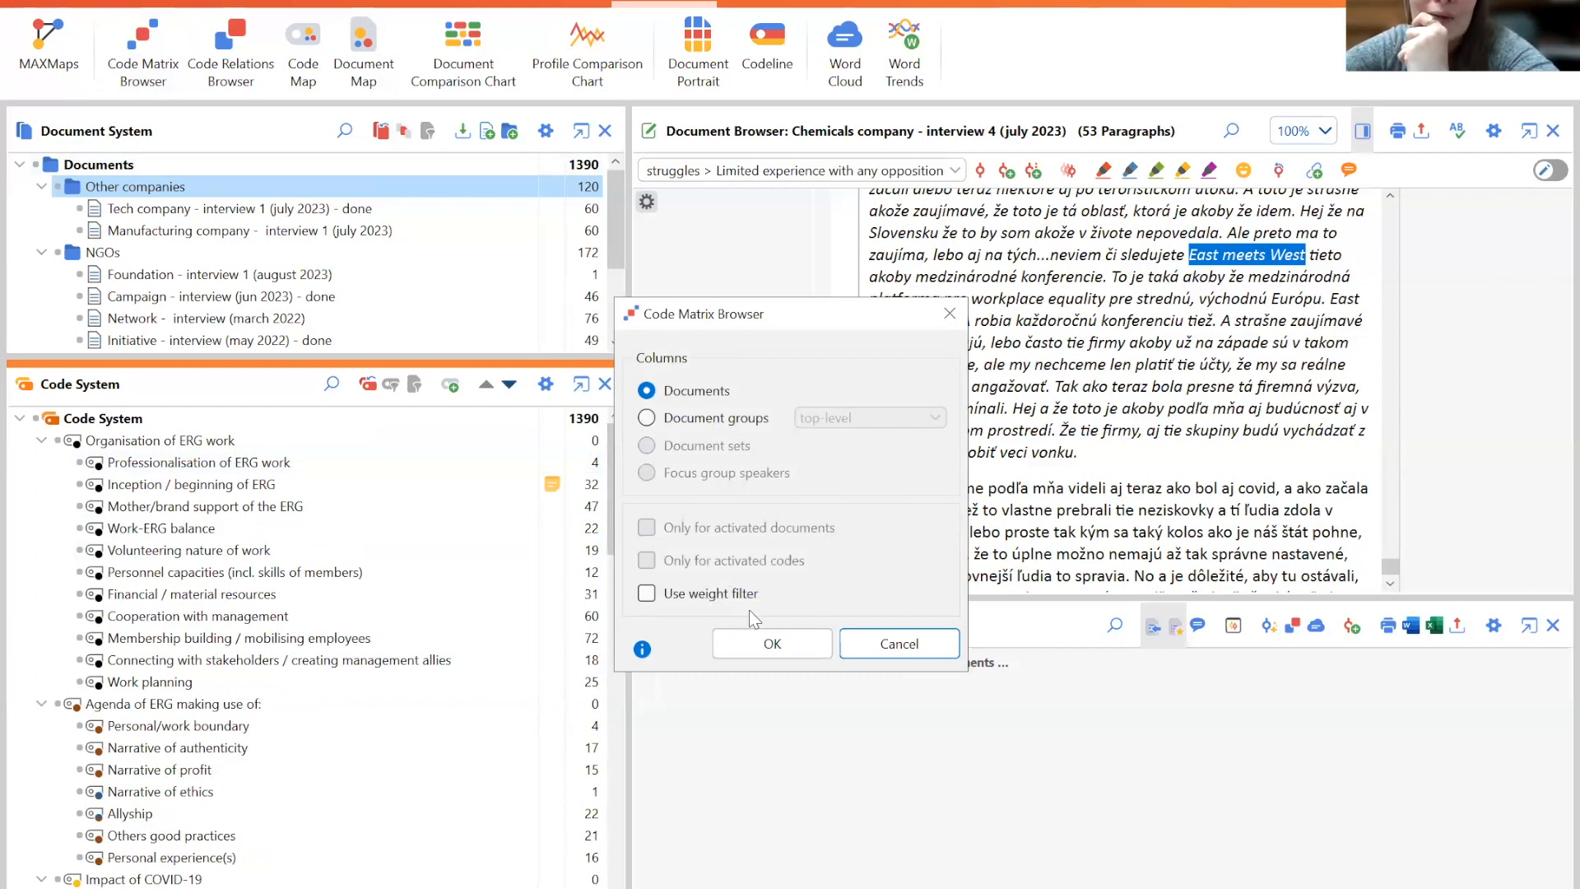
{"action": "left_click", "coordinate": [873, 645]}
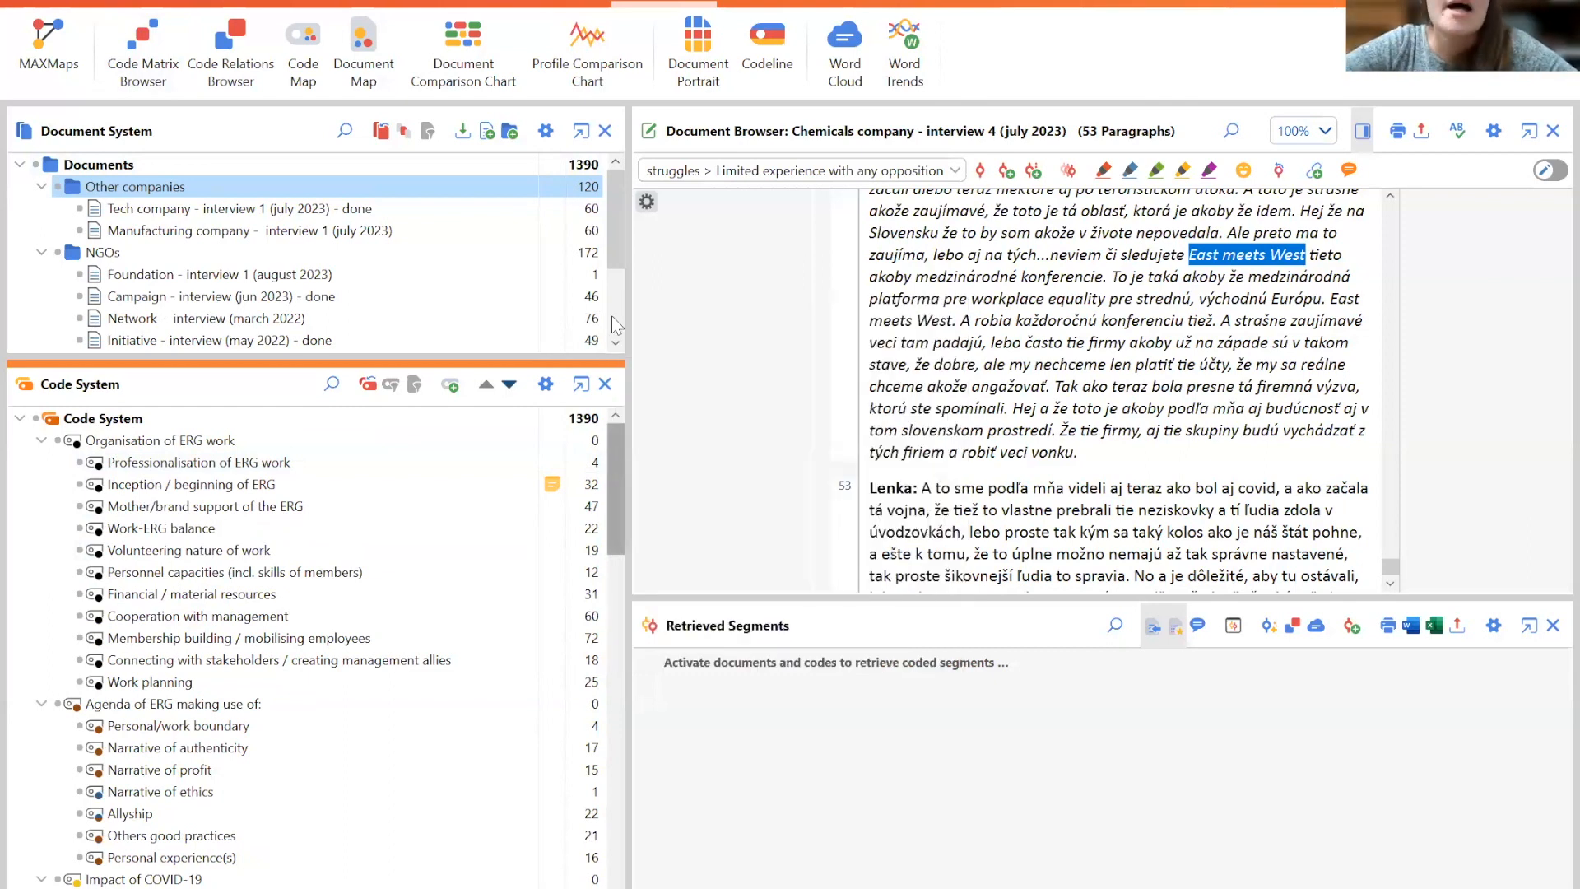
- Activate all documents, then deactivate the four interviews in the NGOs group
{"action": "left_click", "coordinate": [35, 164]}
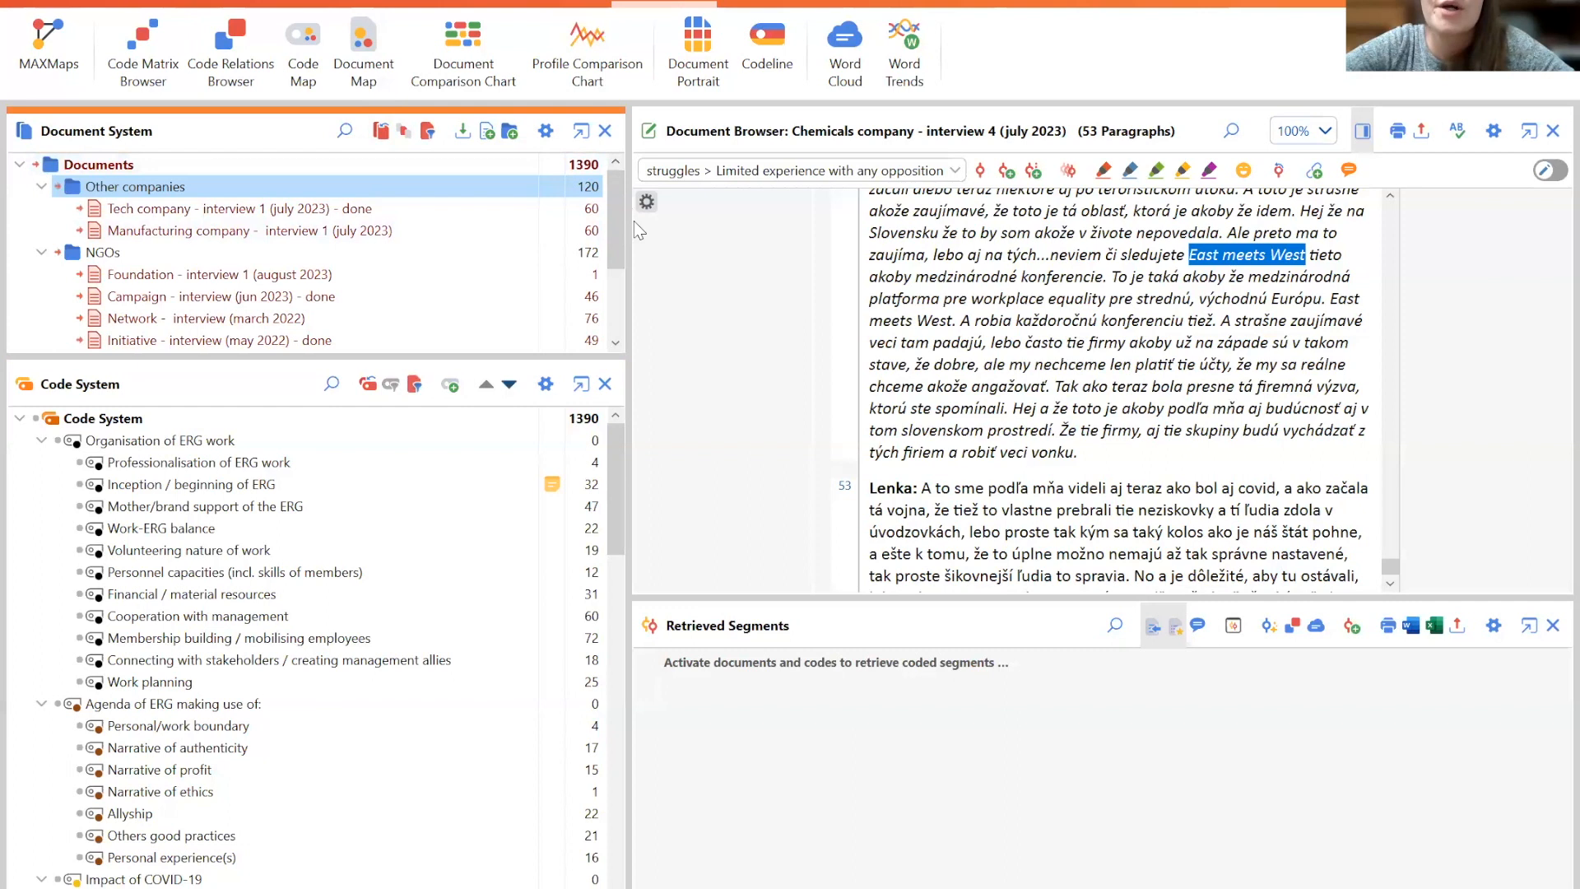
{"action": "mouse_move", "coordinate": [627, 305]}
{"action": "left_mouse_down"}
{"action": "mouse_move", "coordinate": [622, 245]}
{"action": "mouse_move", "coordinate": [626, 292]}
{"action": "left_mouse_up"}
{"action": "left_click", "coordinate": [616, 321]}
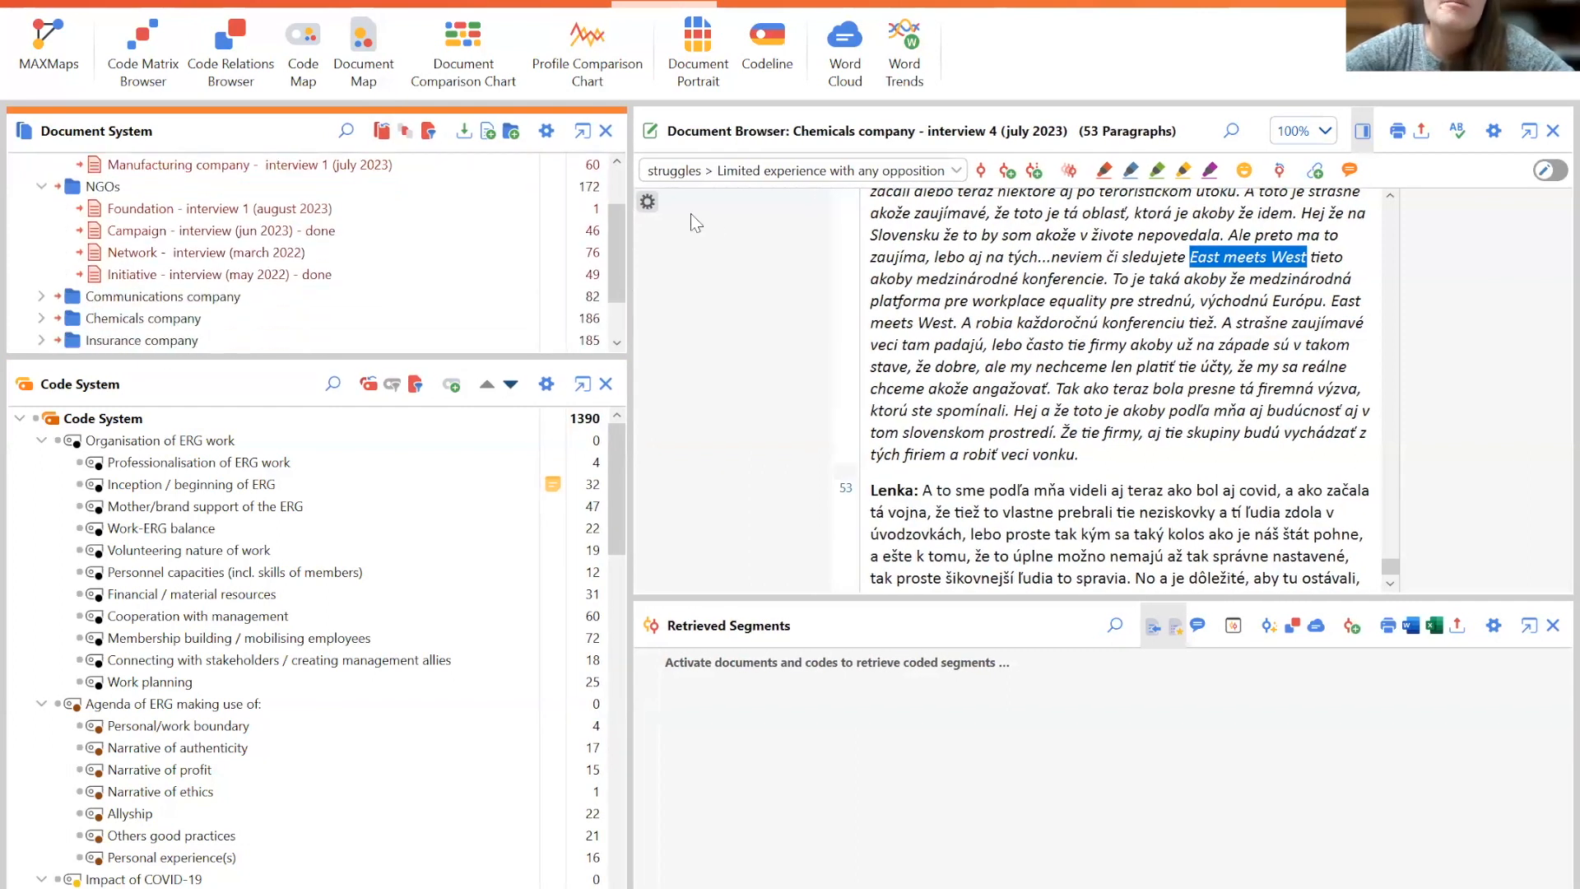
{"action": "left_click", "coordinate": [80, 211]}
{"action": "left_click", "coordinate": [80, 233]}
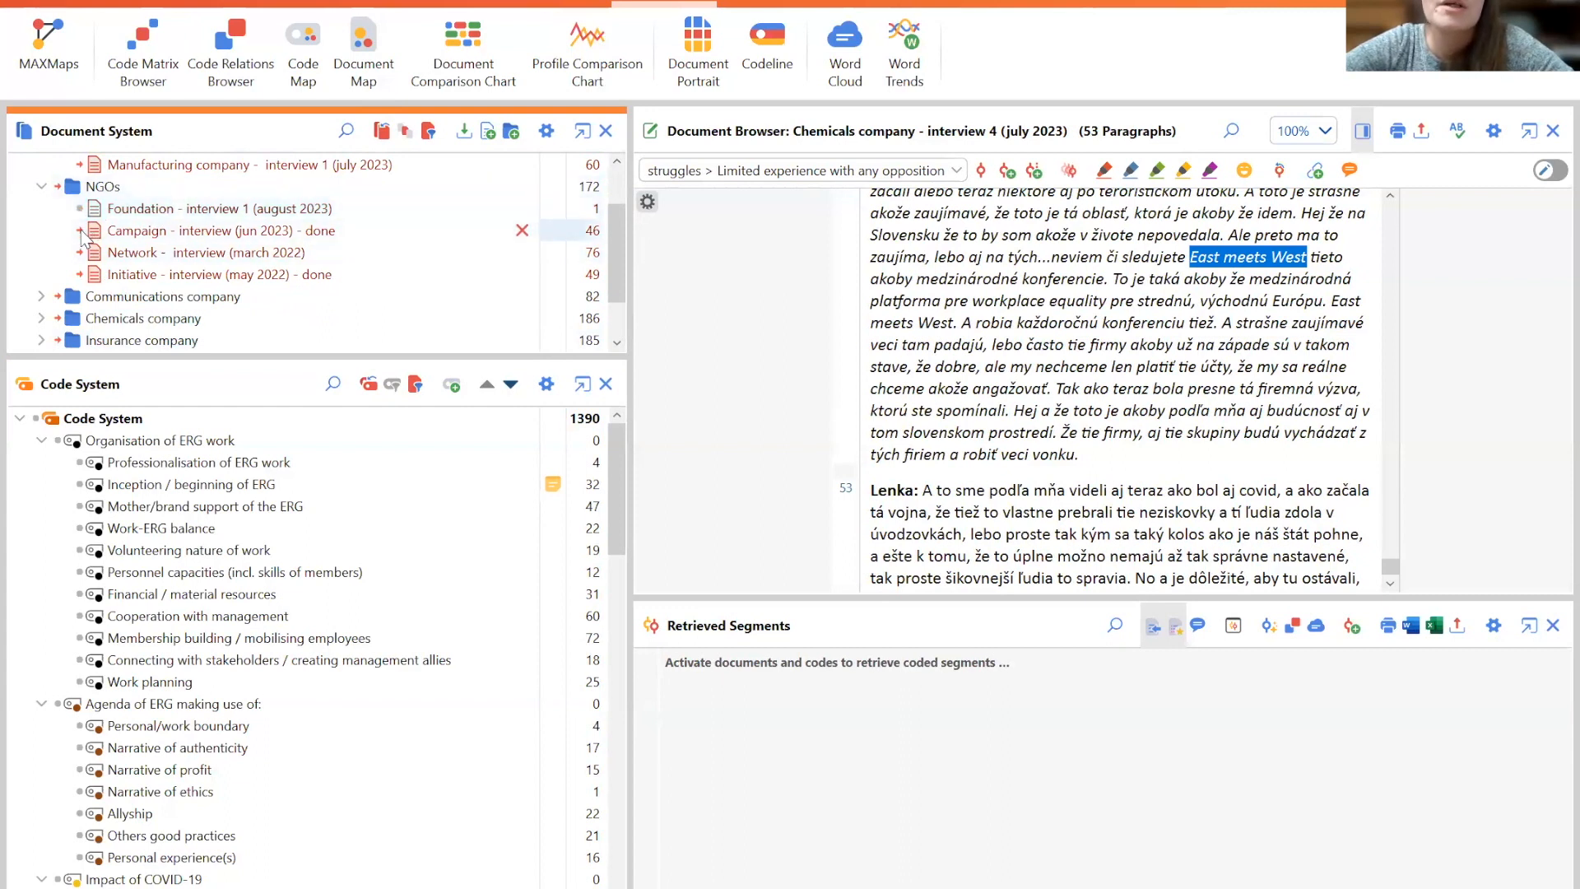
{"action": "left_click", "coordinate": [80, 253]}
{"action": "left_click", "coordinate": [80, 276]}
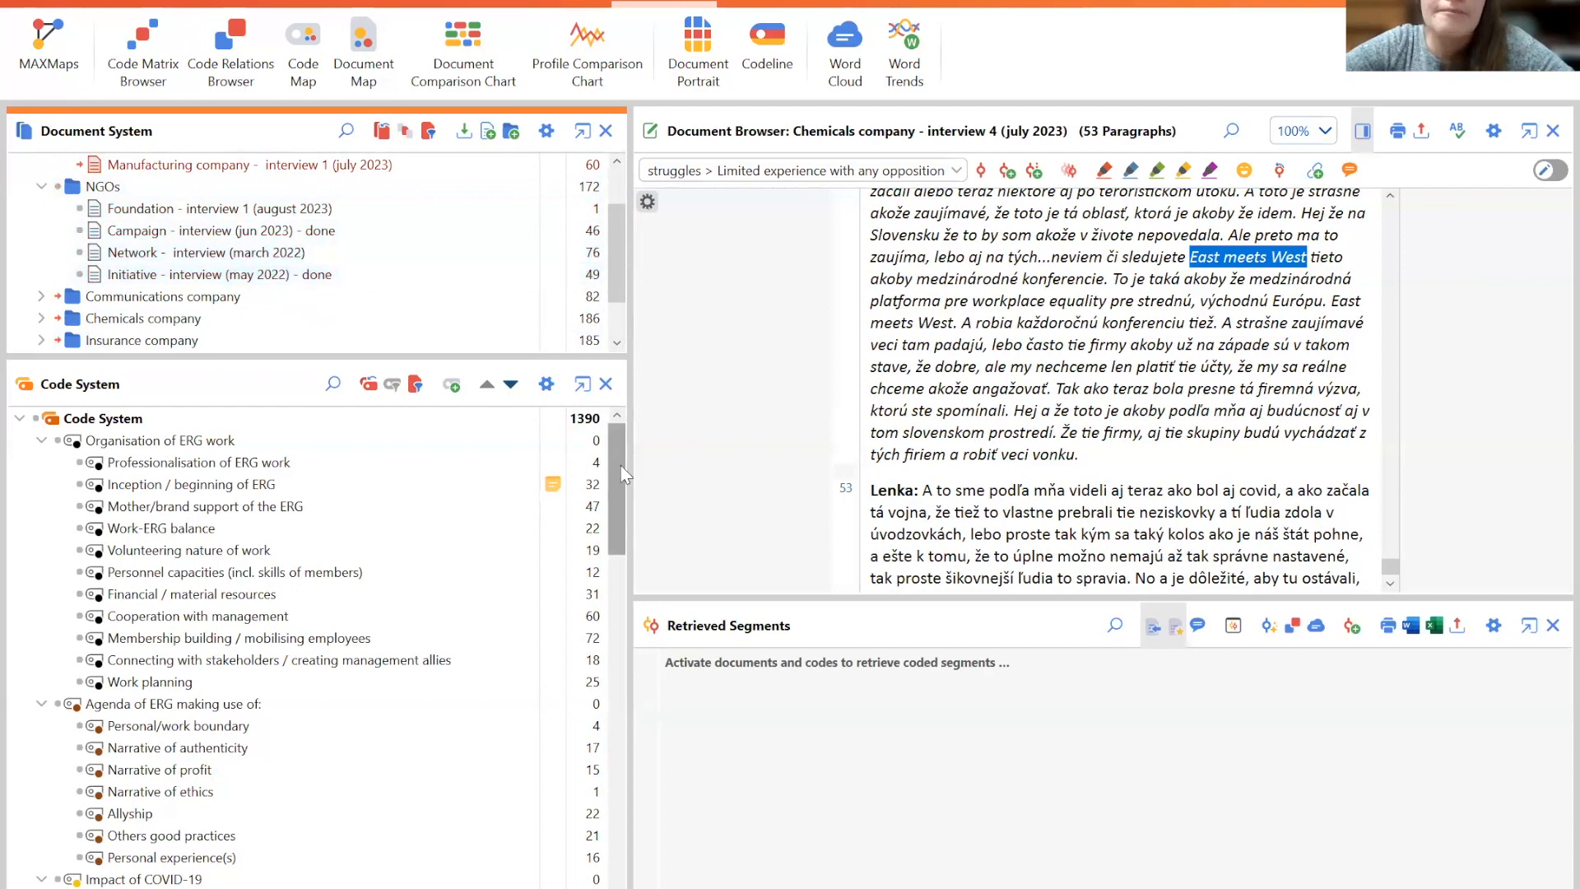
- Activate the Mother/brand support of the ERG and Limited experience with any opposition codes, then run the Code Matrix Browser for activated documents and codes
{"action": "left_click_drag", "start_coordinate": [620, 466], "coordinate": [624, 490]}
{"action": "left_click", "coordinate": [80, 418]}
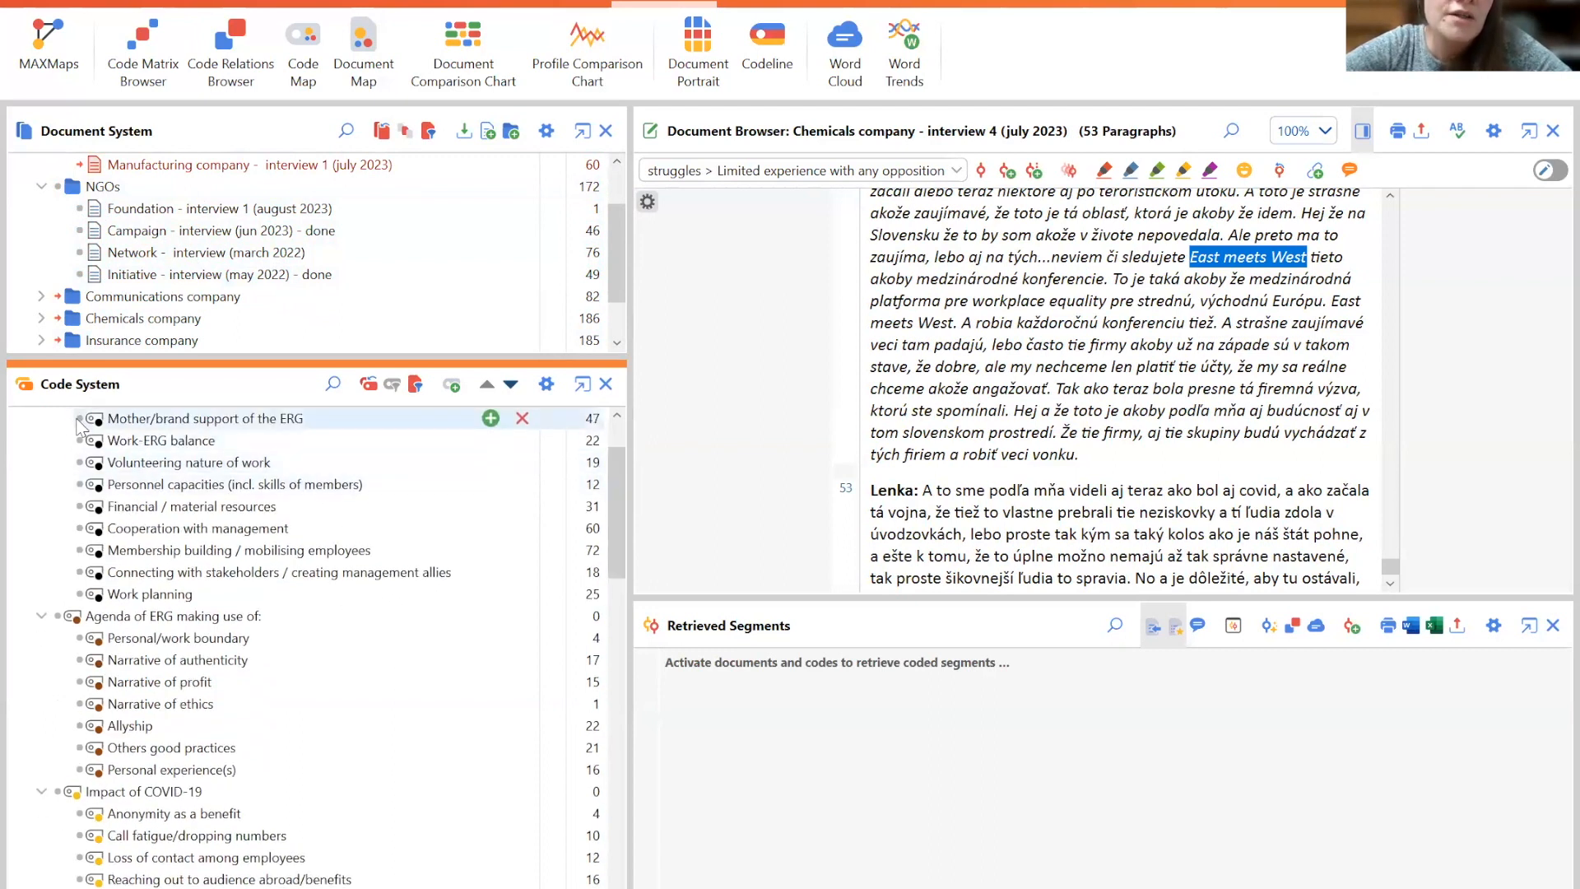
{"action": "left_click_drag", "start_coordinate": [619, 508], "coordinate": [639, 577]}
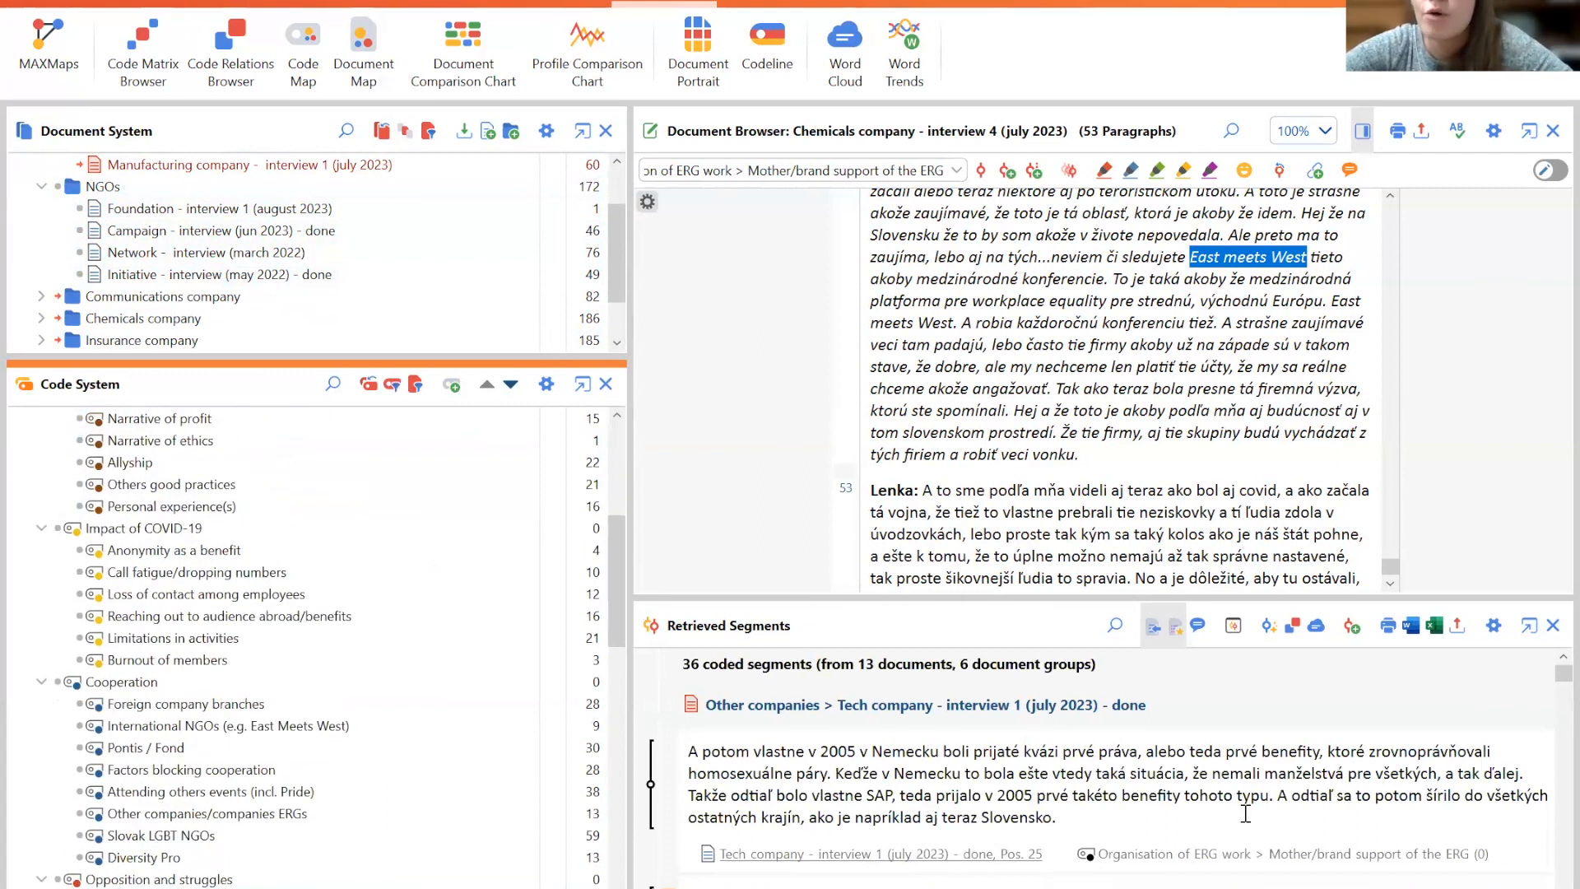
{"action": "left_click_drag", "start_coordinate": [618, 550], "coordinate": [645, 638]}
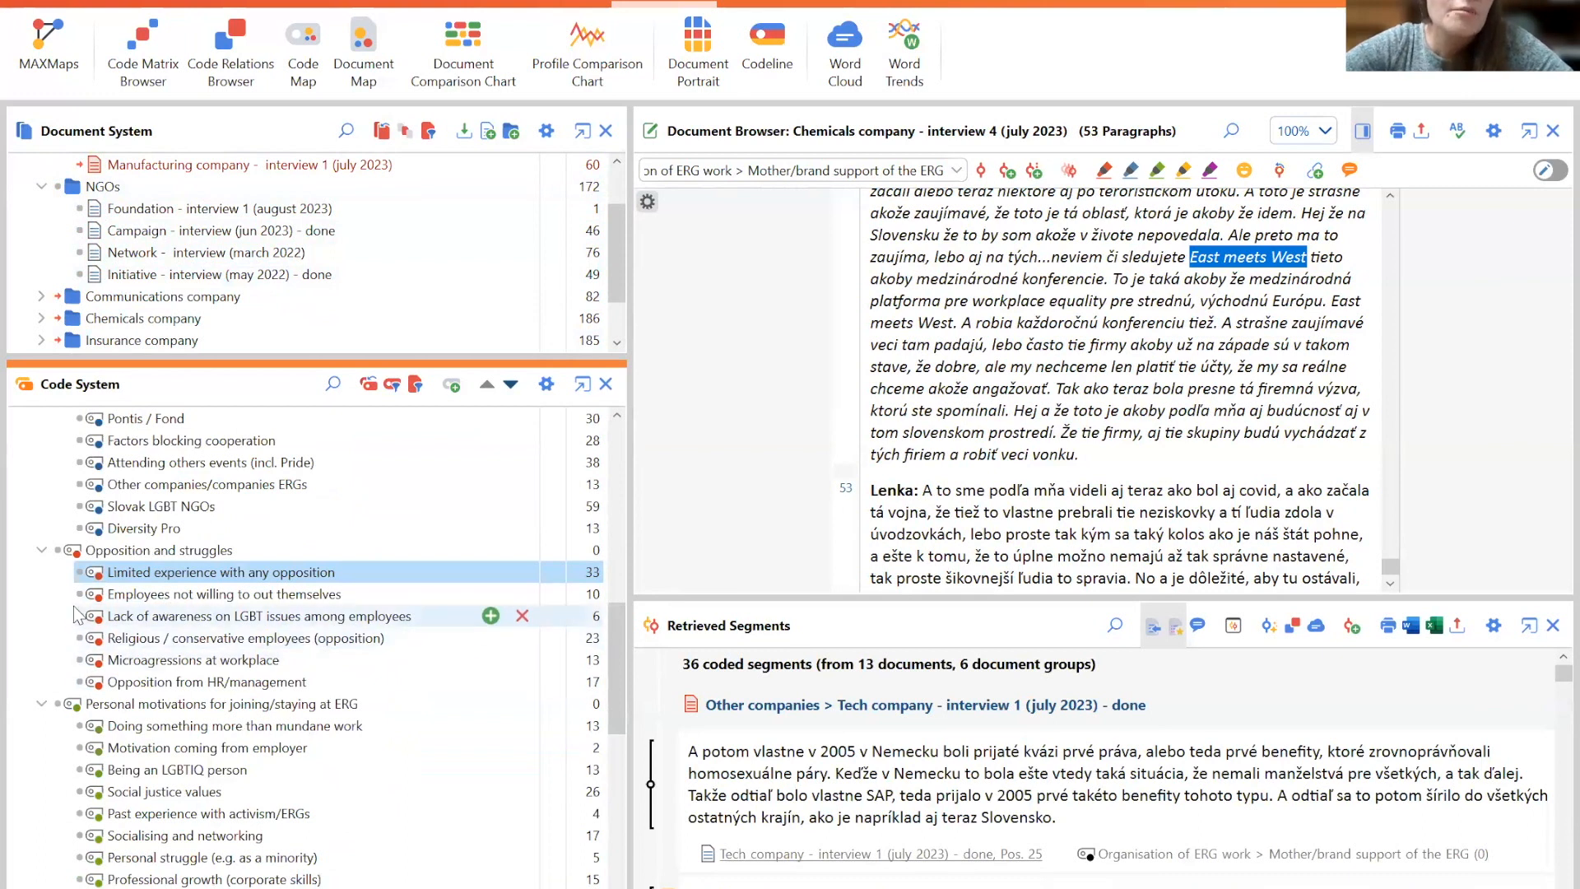
{"action": "left_click", "coordinate": [78, 574]}
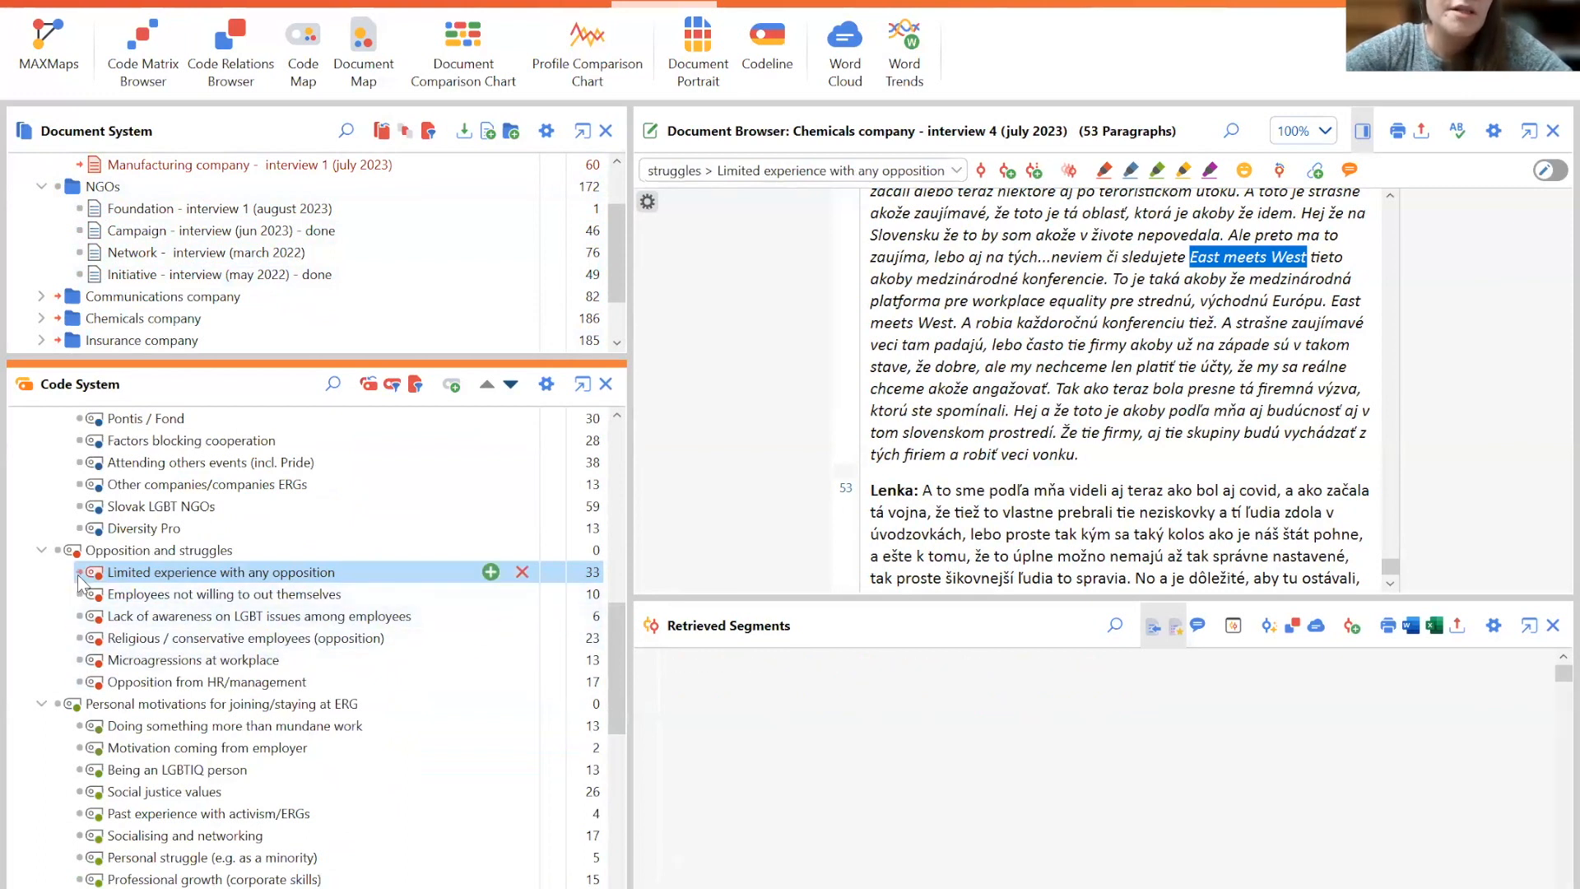
{"action": "left_click", "coordinate": [160, 76]}
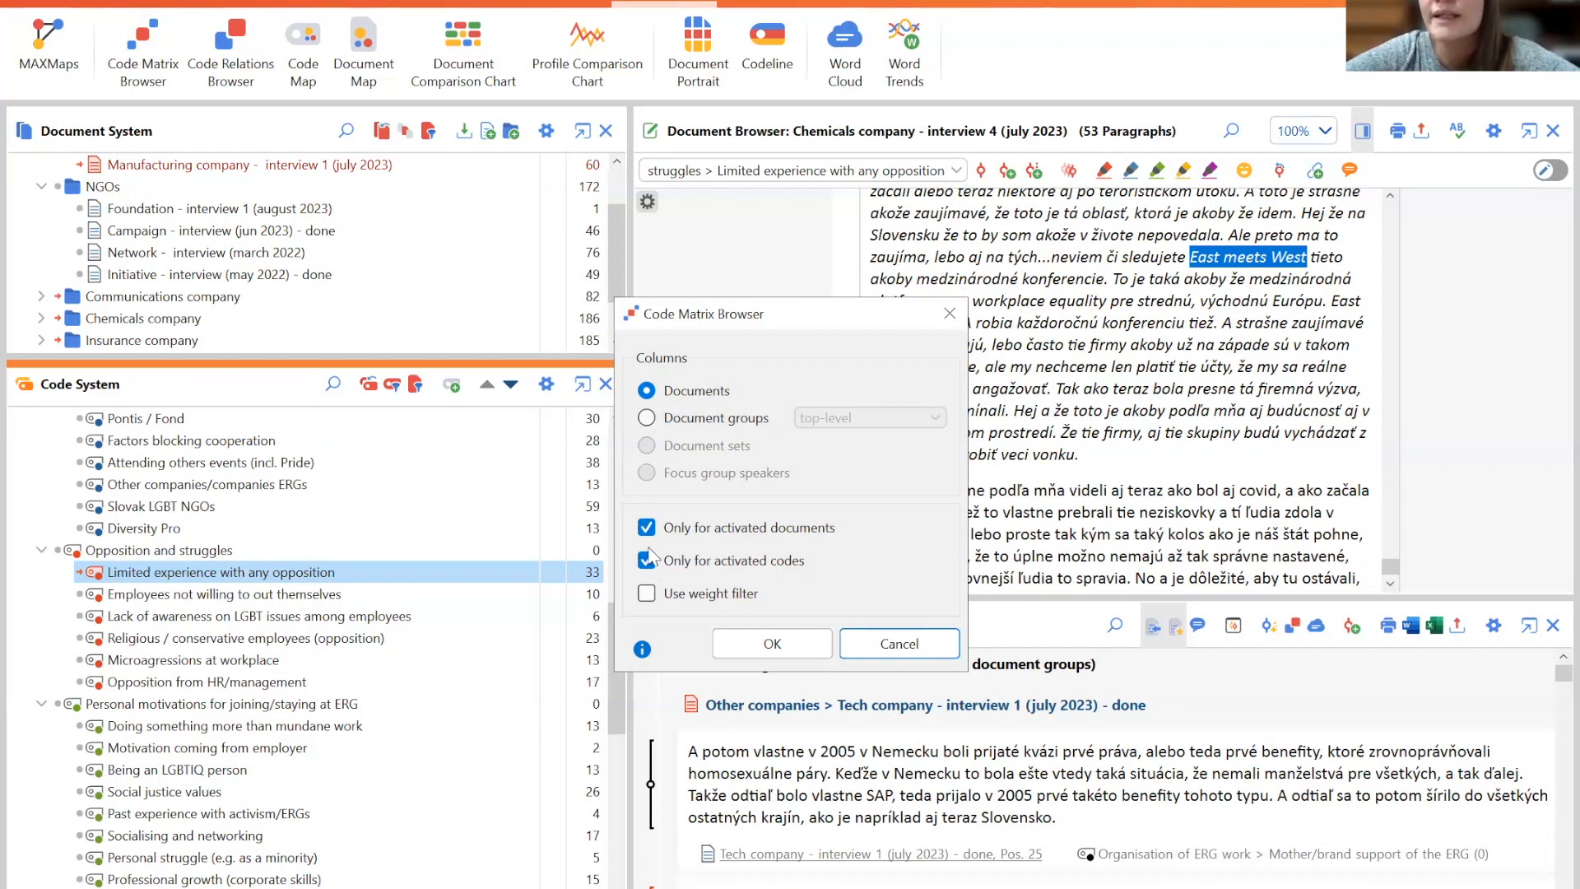
{"action": "left_click", "coordinate": [769, 650]}
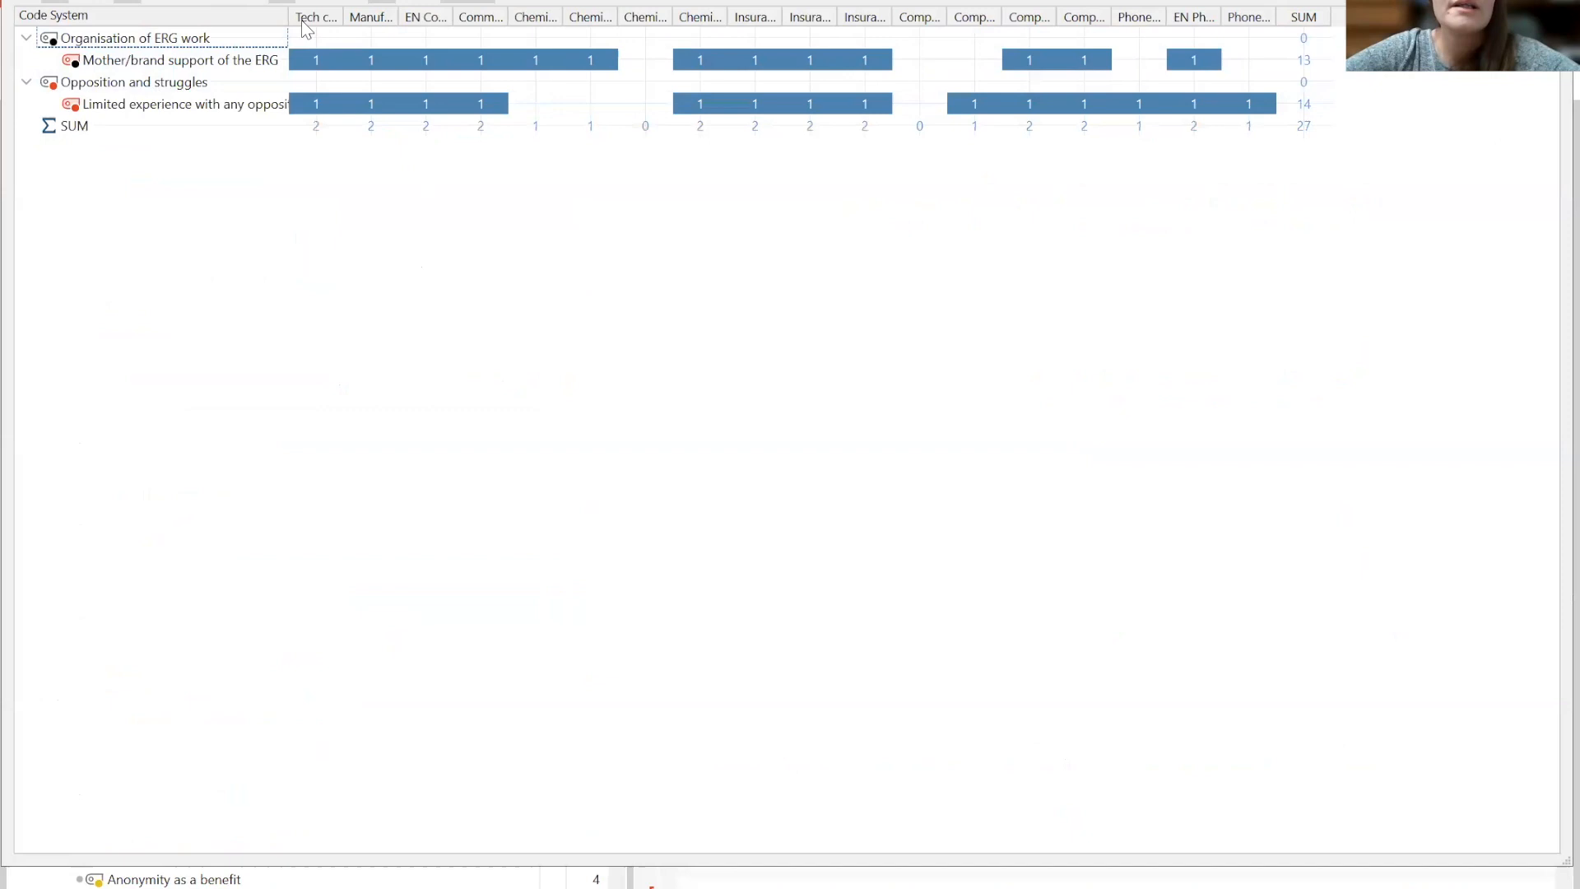
- Widen the code name column in the matrix and inspect the details of individual cells
{"action": "left_click_drag", "start_coordinate": [296, 14], "coordinate": [417, 14]}
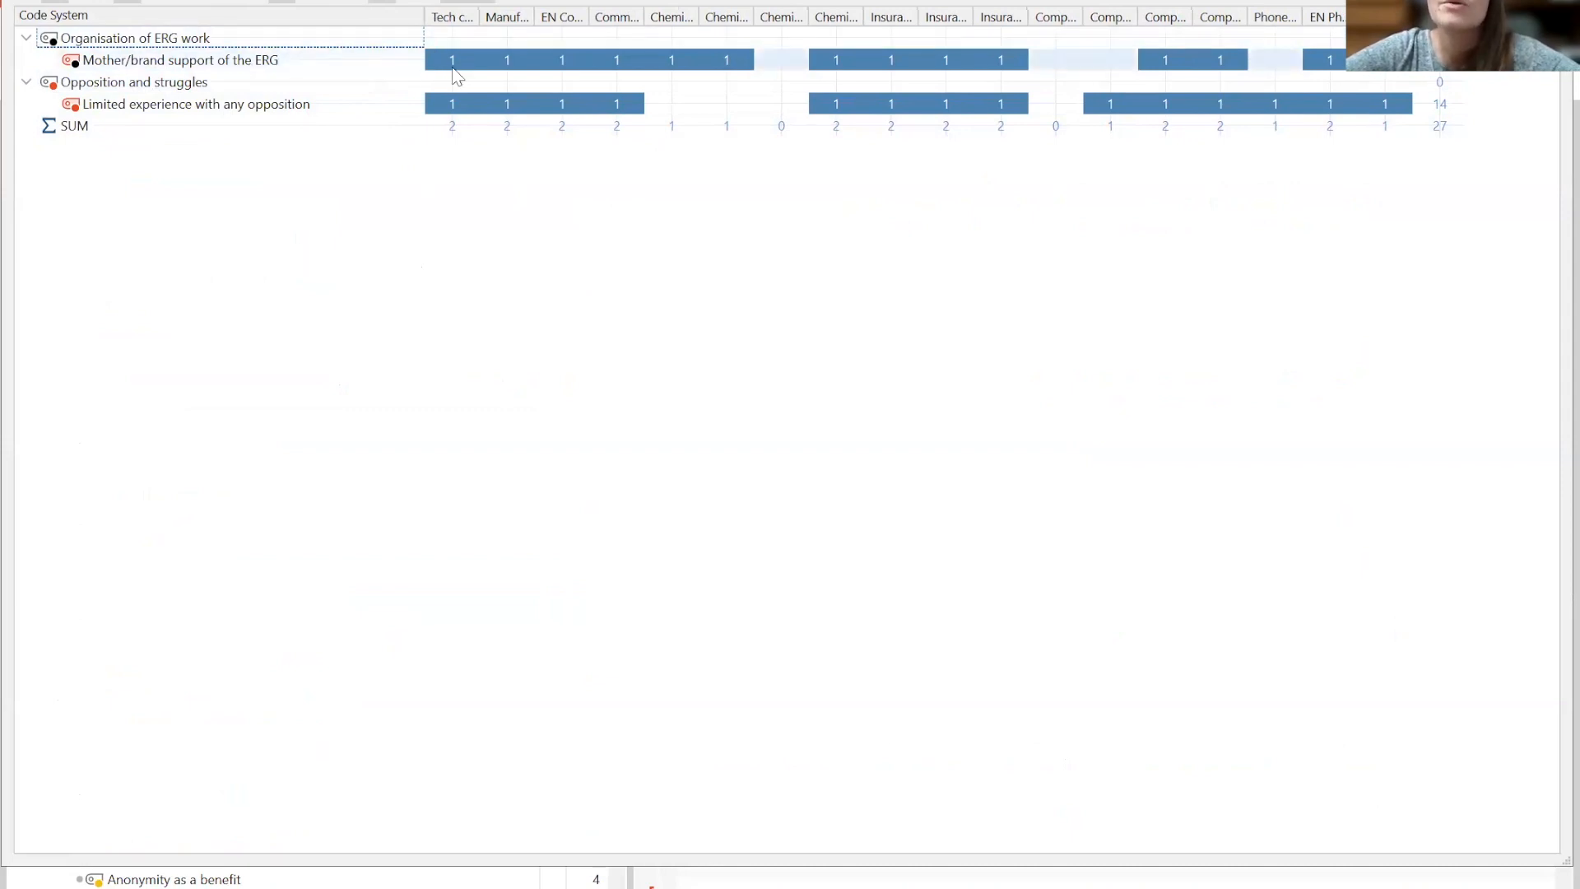
{"action": "mouse_move", "coordinate": [453, 70]}
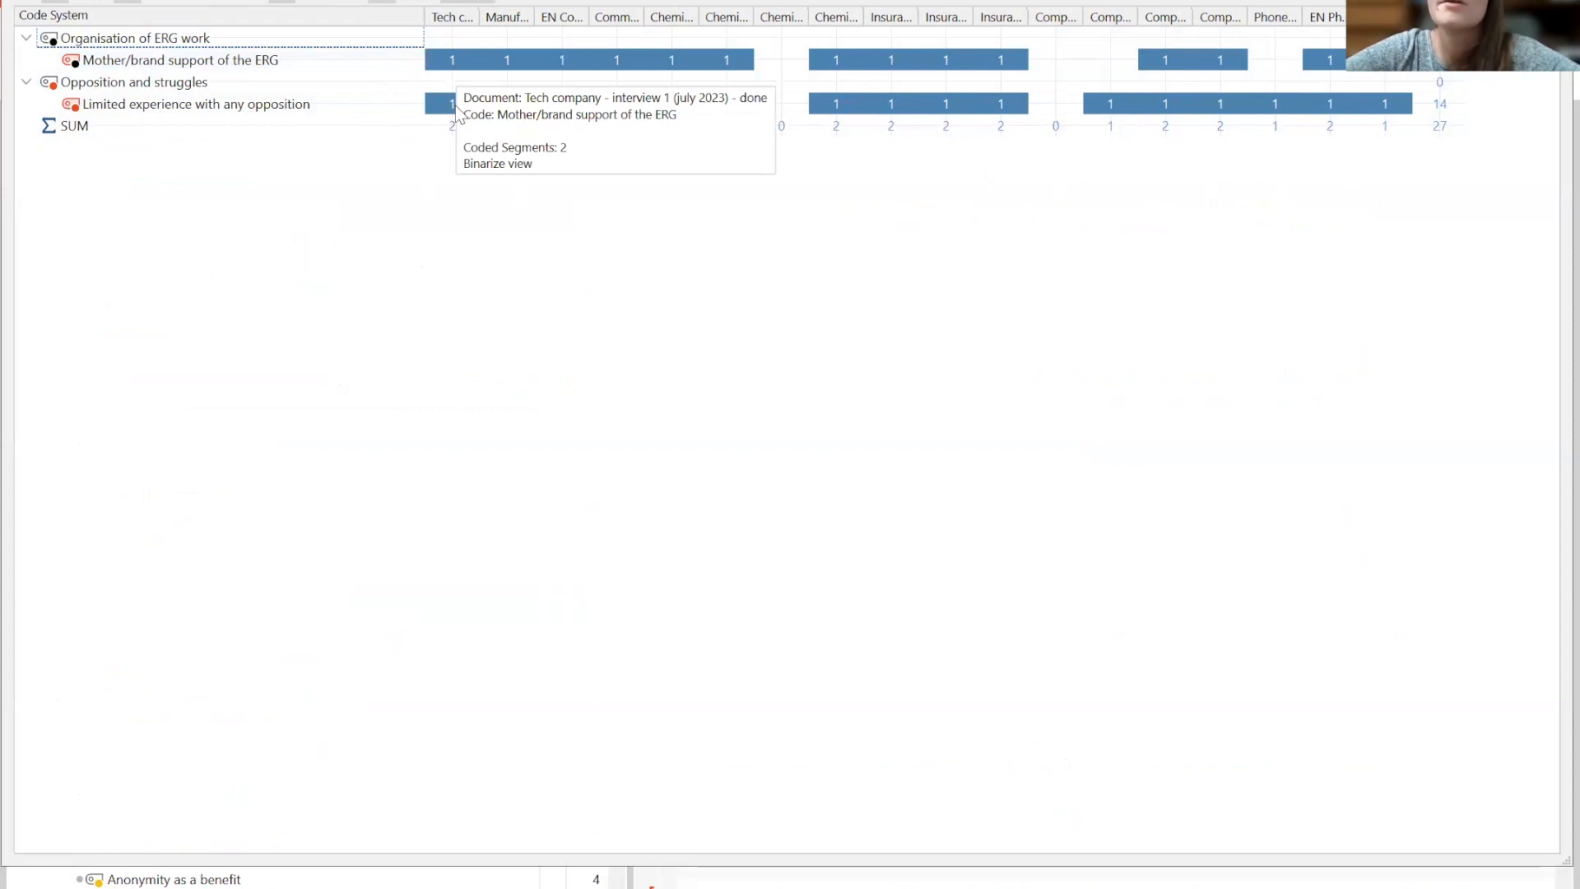
{"action": "mouse_move", "coordinate": [452, 106]}
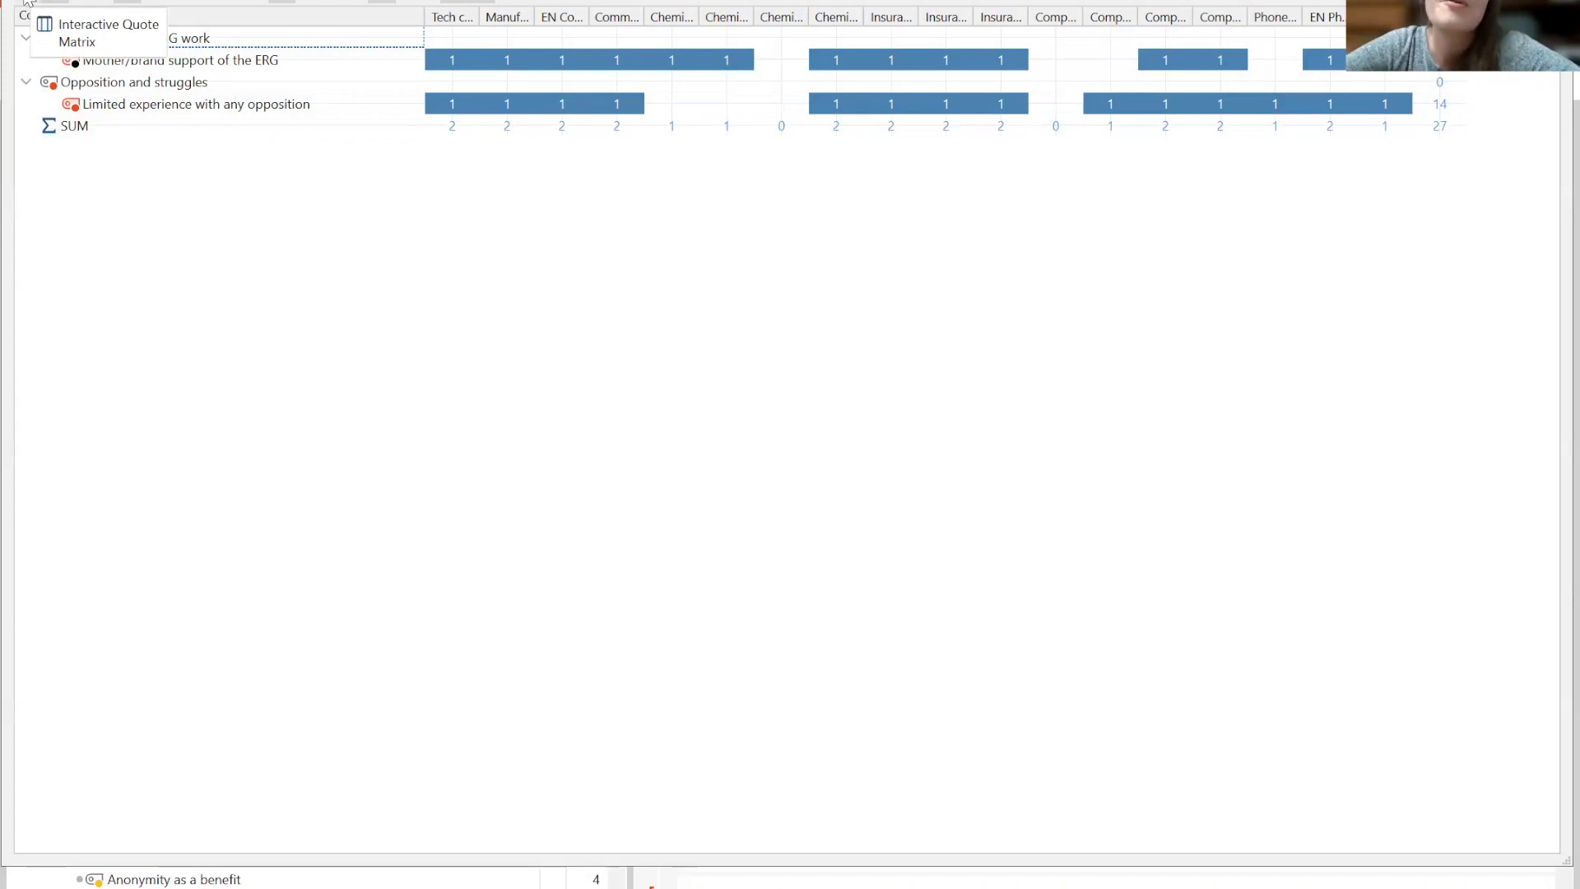
- Open the Interactive Quote Matrix for the Mother/brand support code, browse the segments across document columns, then close it
{"action": "left_click", "coordinate": [25, 2]}
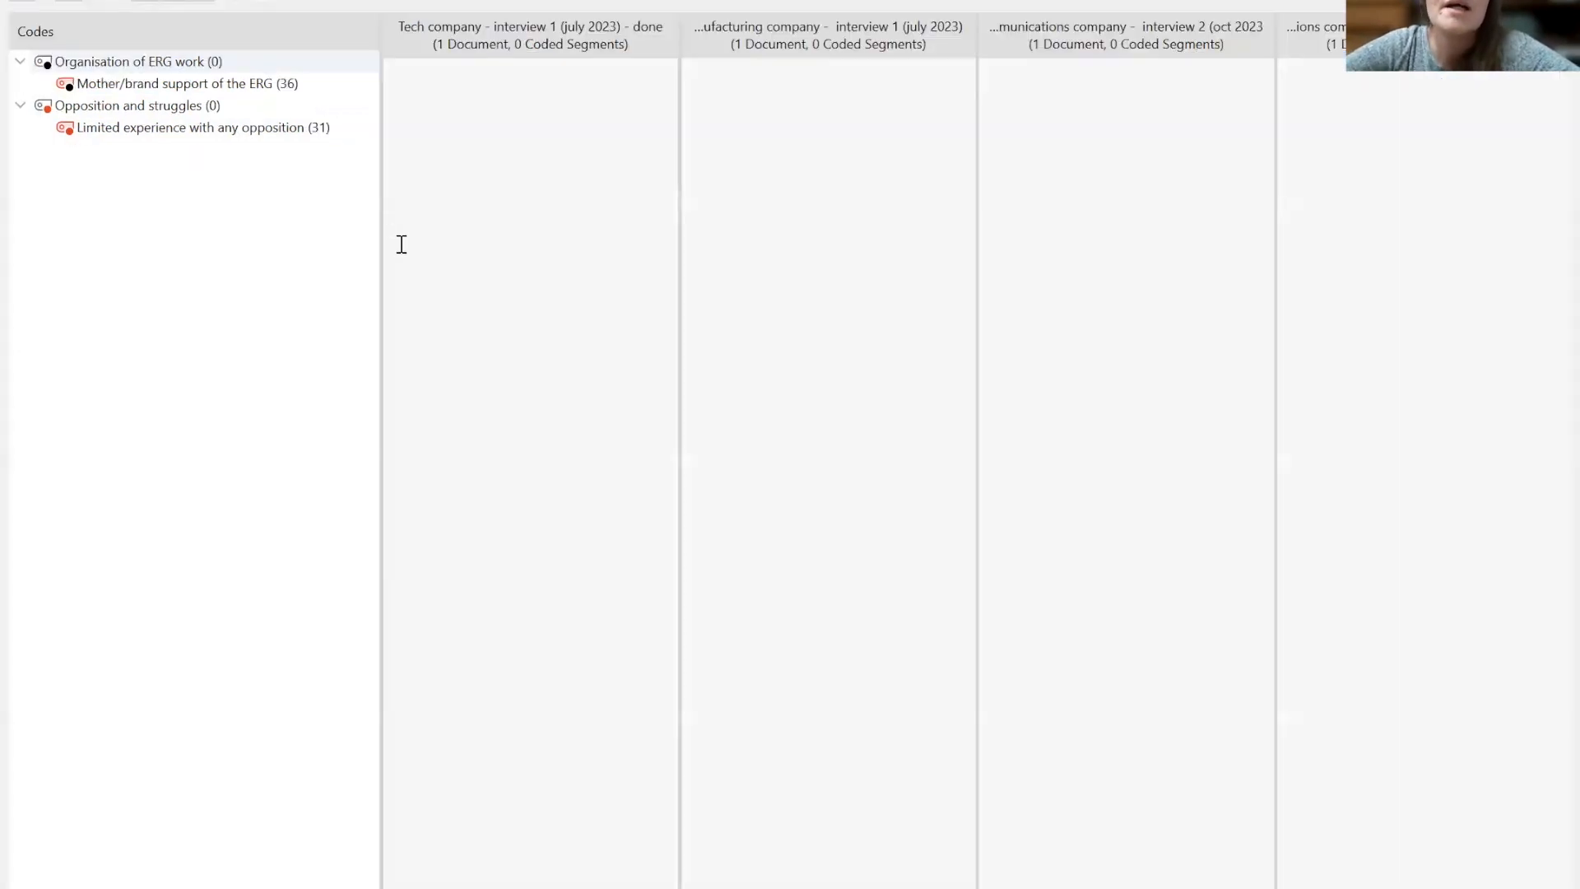
{"action": "left_click", "coordinate": [214, 86]}
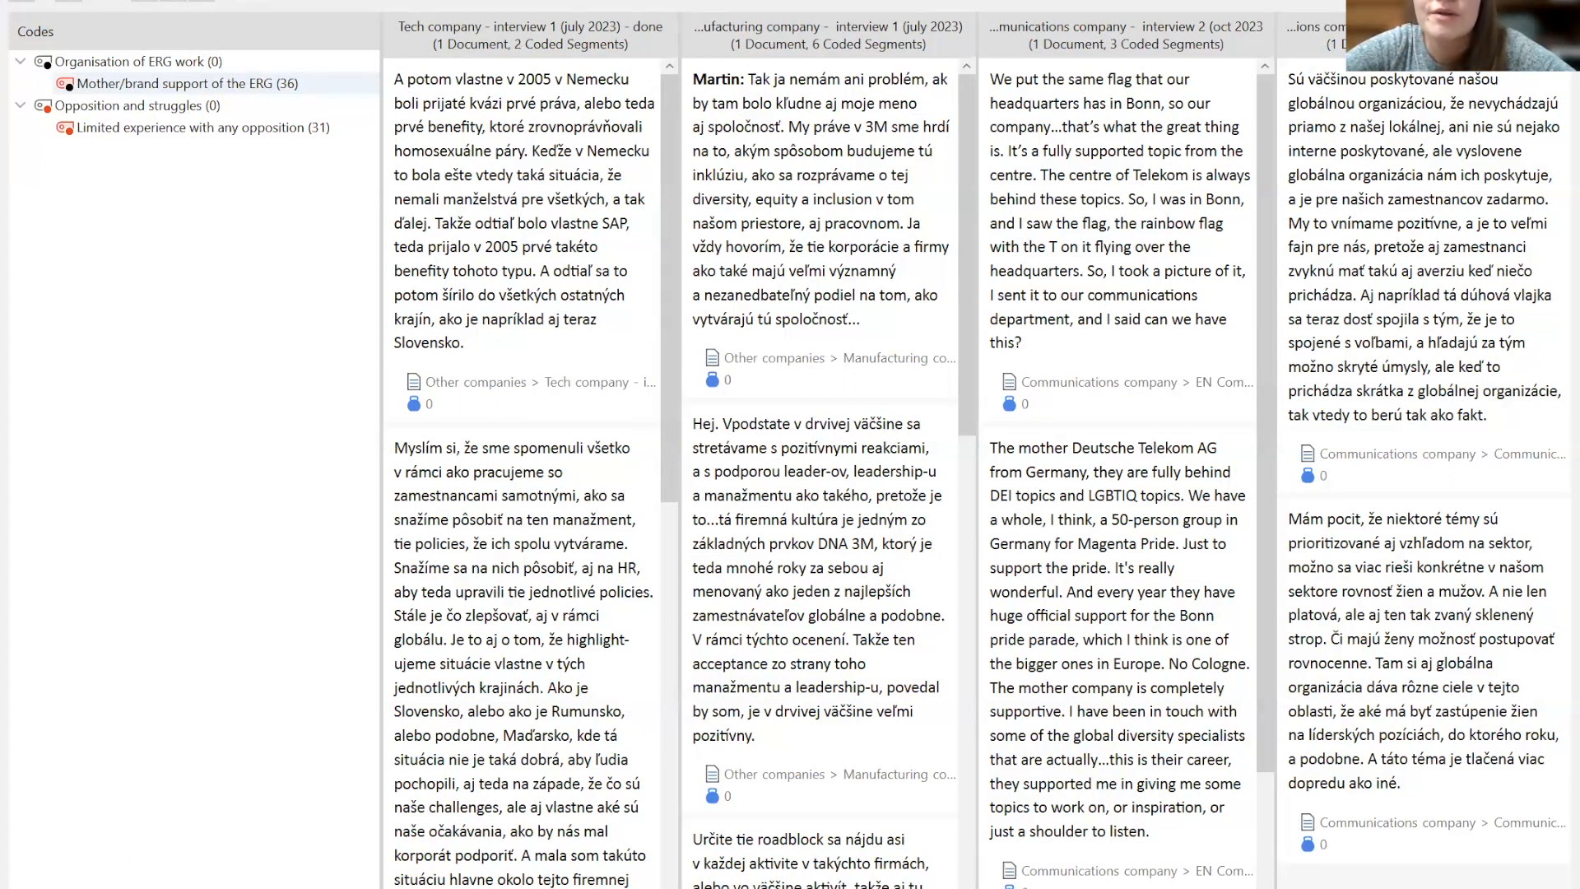
{"action": "scroll", "coordinate": [697, 199], "scroll_direction": "right", "scroll_amount": 10}
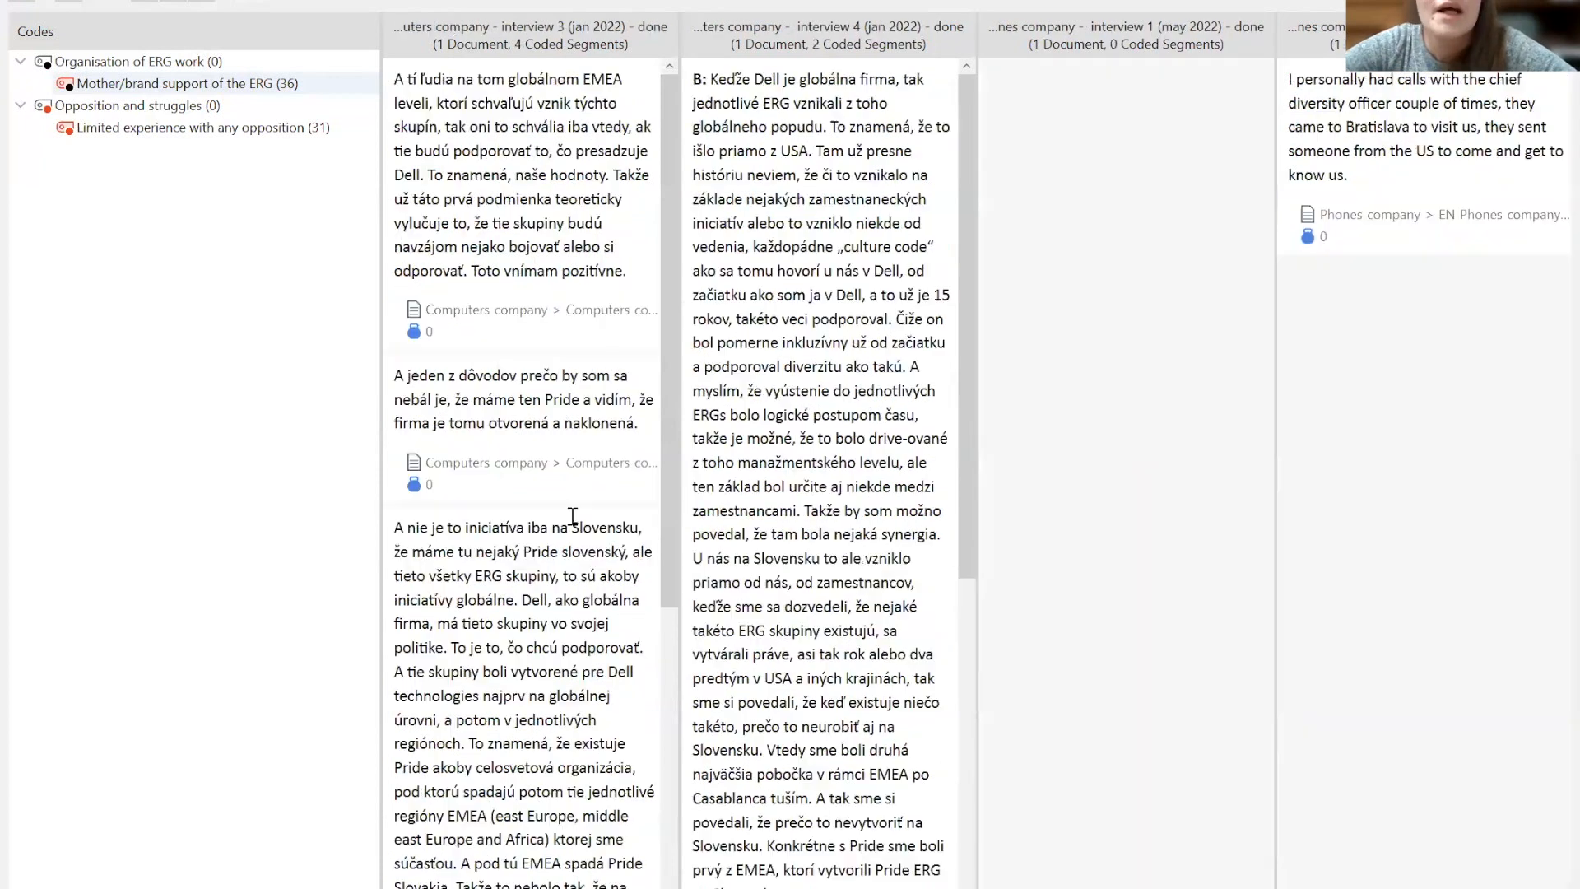
{"action": "scroll", "coordinate": [697, 199], "scroll_direction": "left", "scroll_amount": 10}
{"action": "left_click_drag", "start_coordinate": [669, 190], "coordinate": [690, 633]}
{"action": "left_click", "coordinate": [665, 308]}
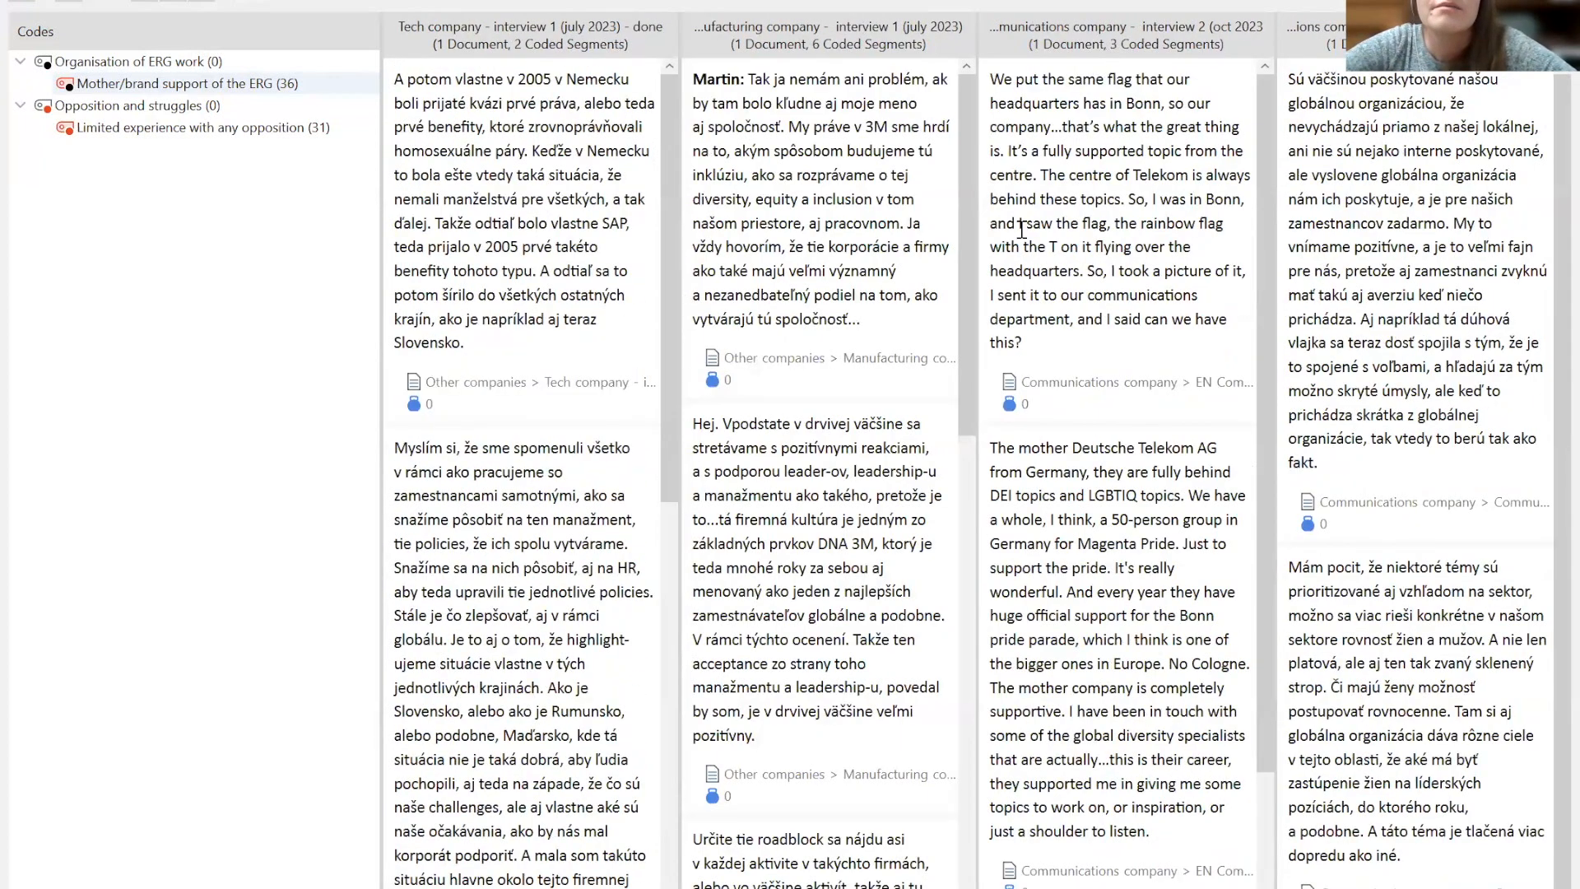
{"action": "scroll", "coordinate": [965, 196], "scroll_direction": "down", "scroll_amount": 5}
{"action": "scroll", "coordinate": [961, 175], "scroll_direction": "up", "scroll_amount": 5}
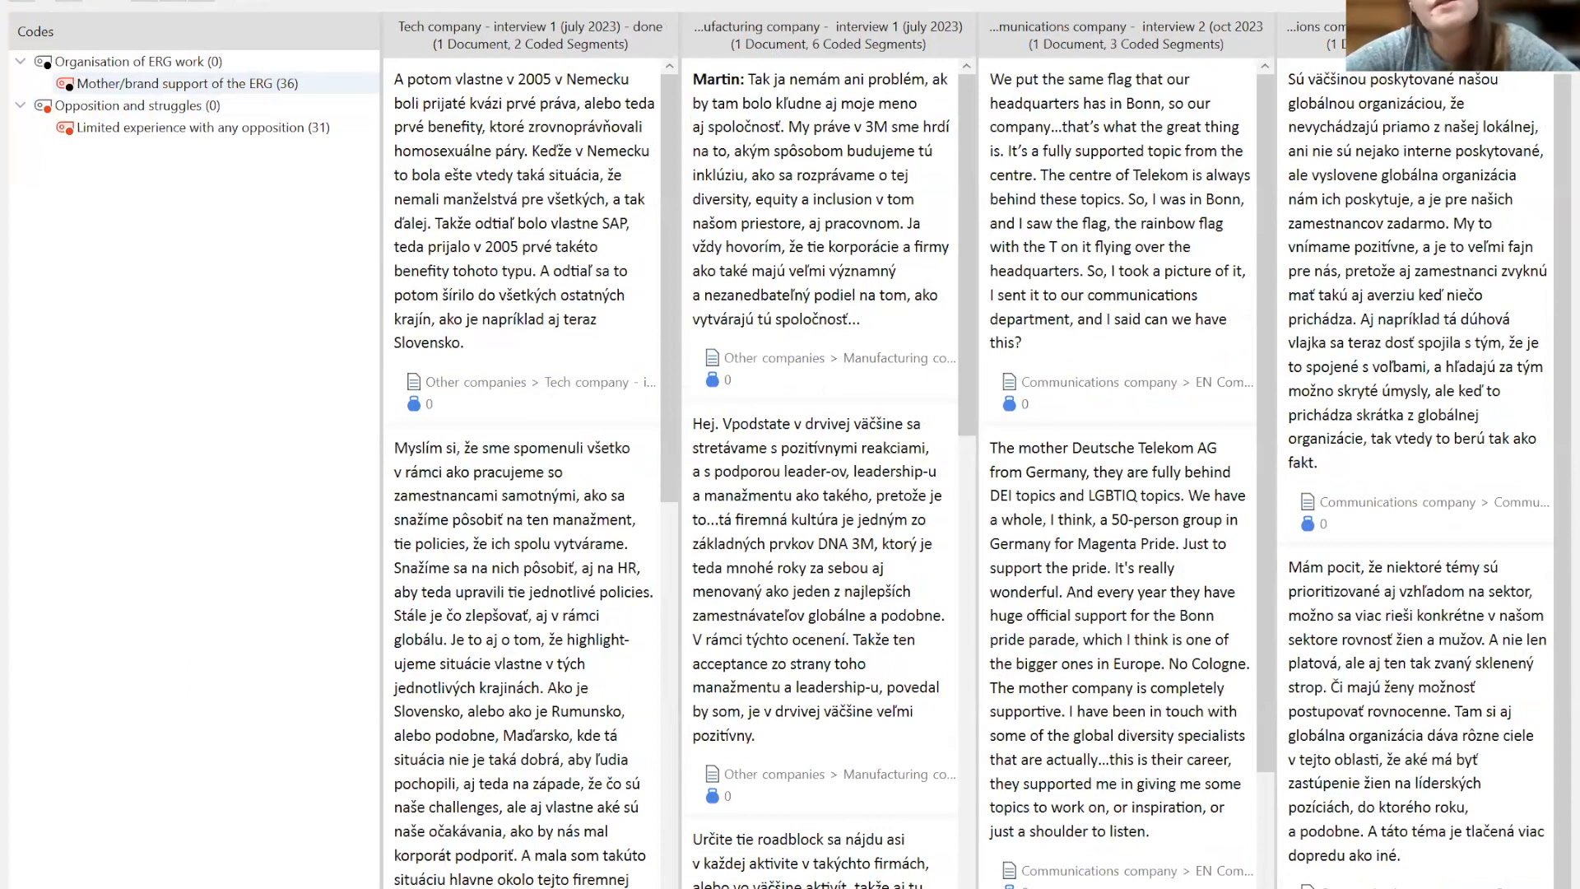
{"action": "left_click", "coordinate": [1555, 3]}
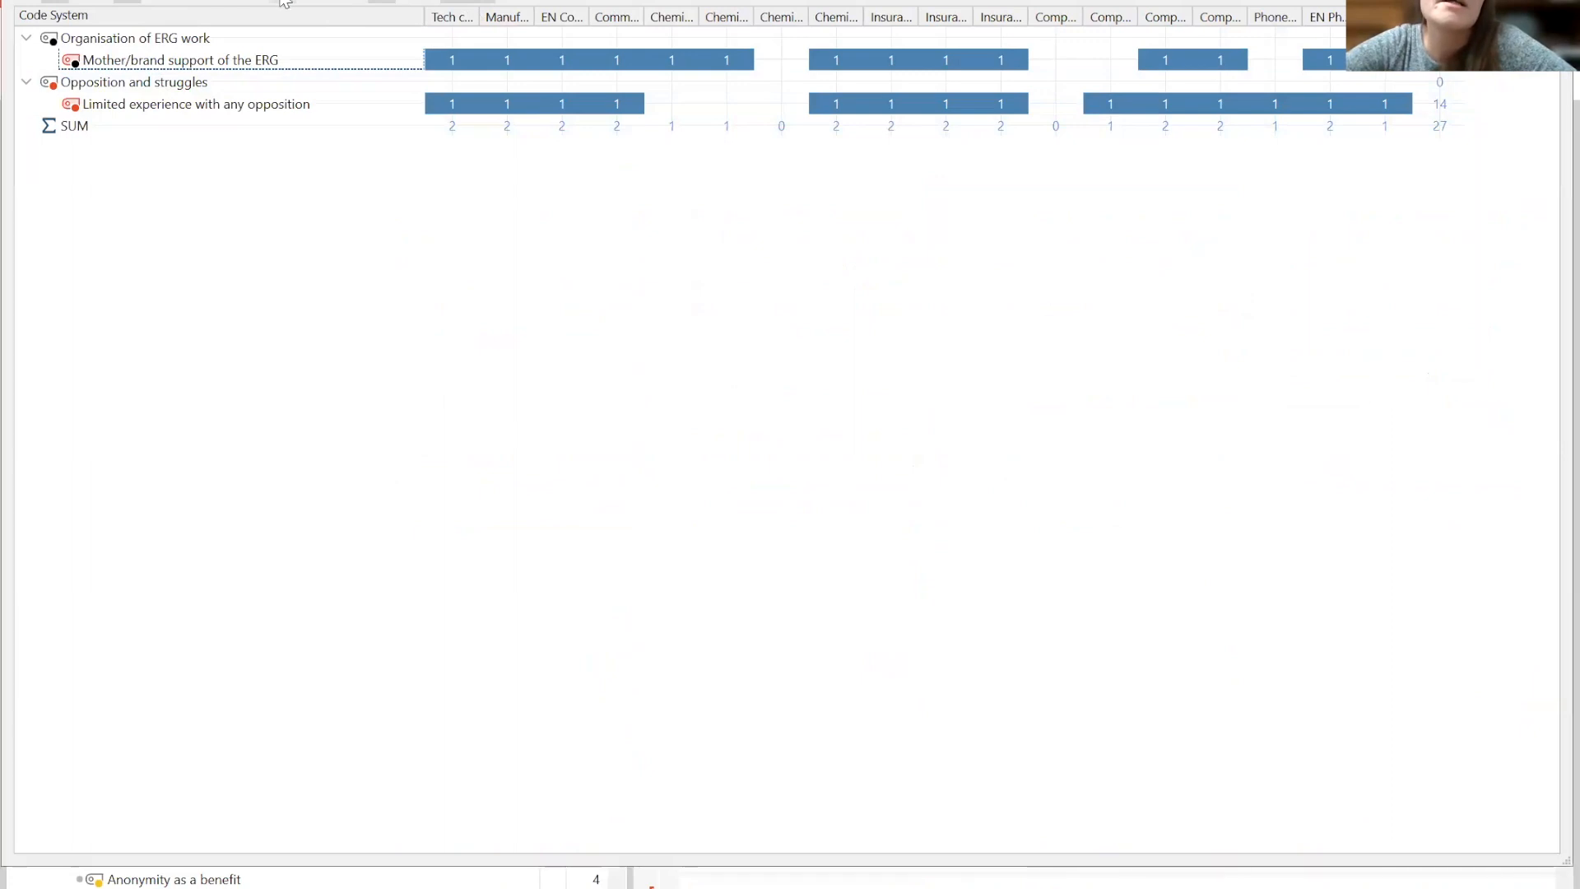
- Switch the matrix cells to symbol display and back, then close the Code Matrix Browser
{"action": "left_click", "coordinate": [200, 3]}
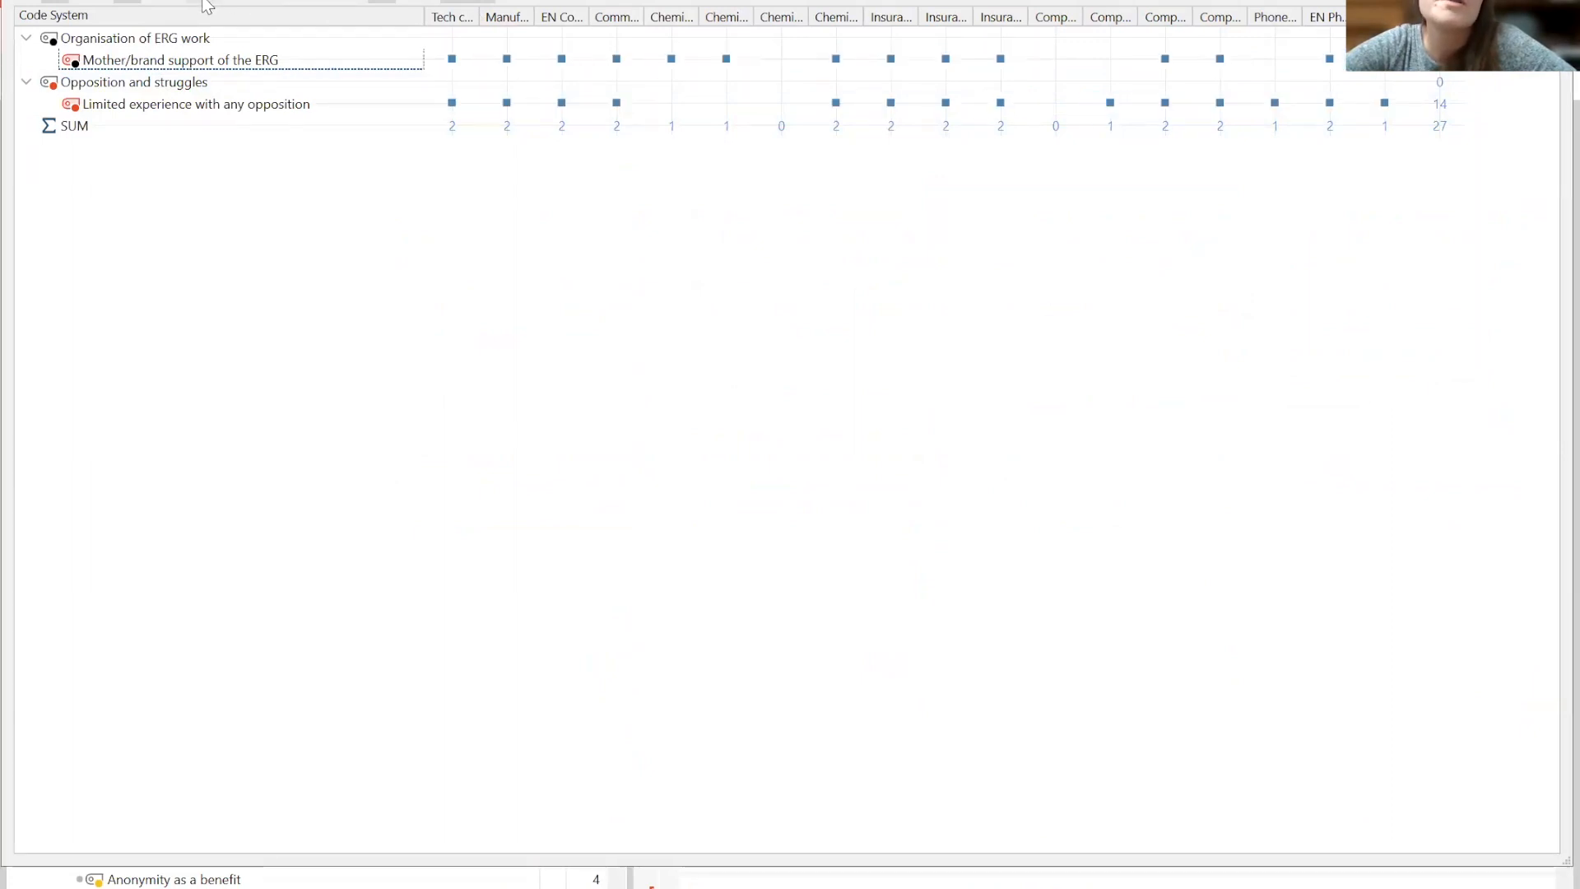
{"action": "left_click", "coordinate": [282, 4]}
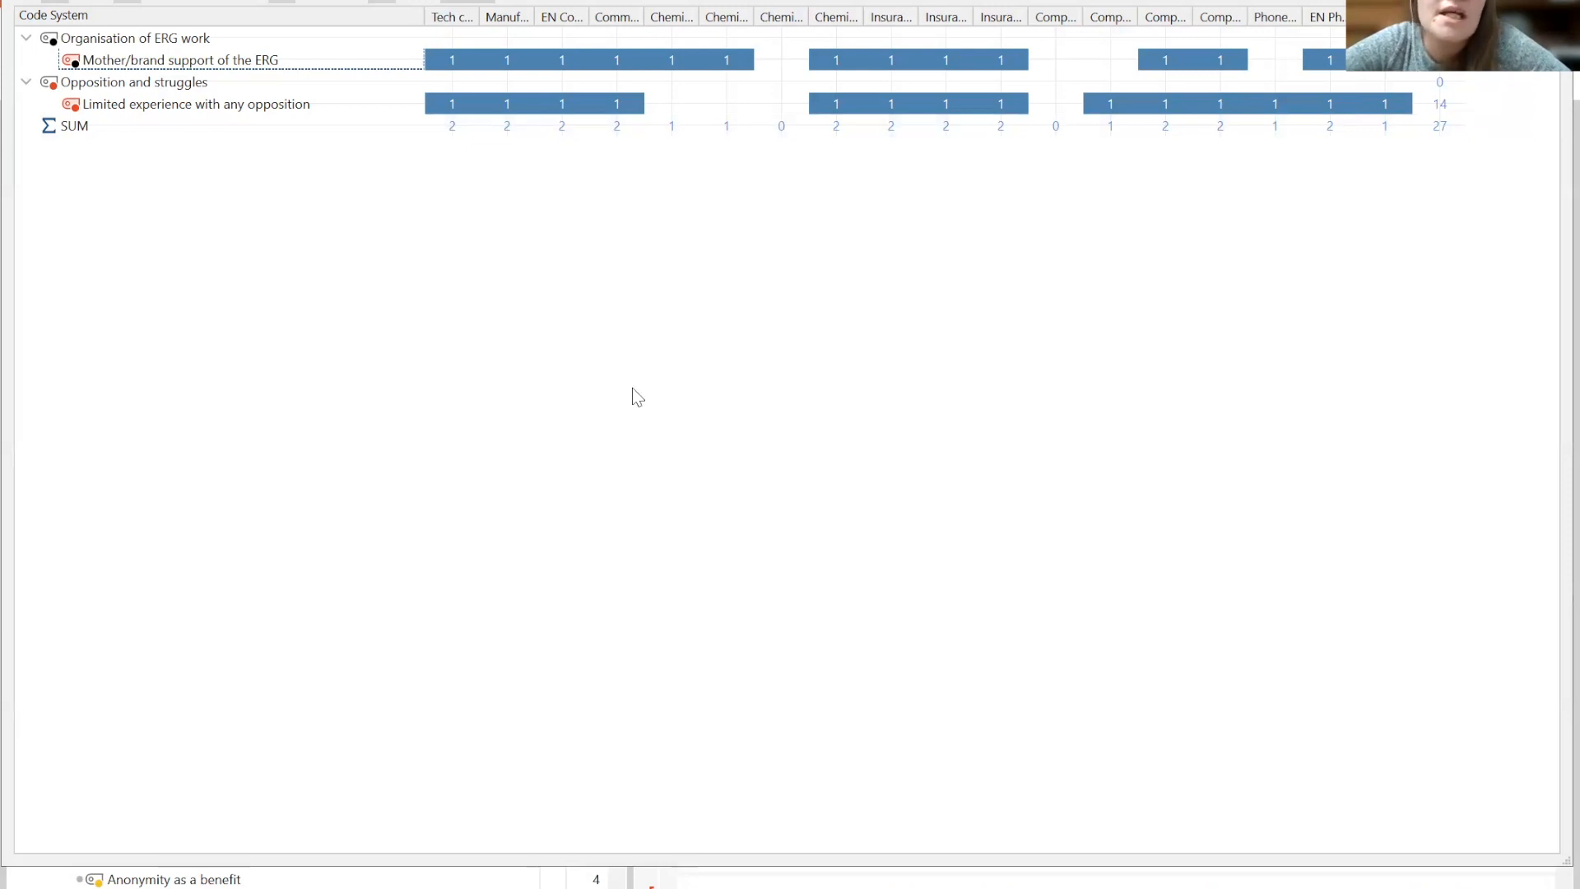
{"action": "key", "text": "Escape"}
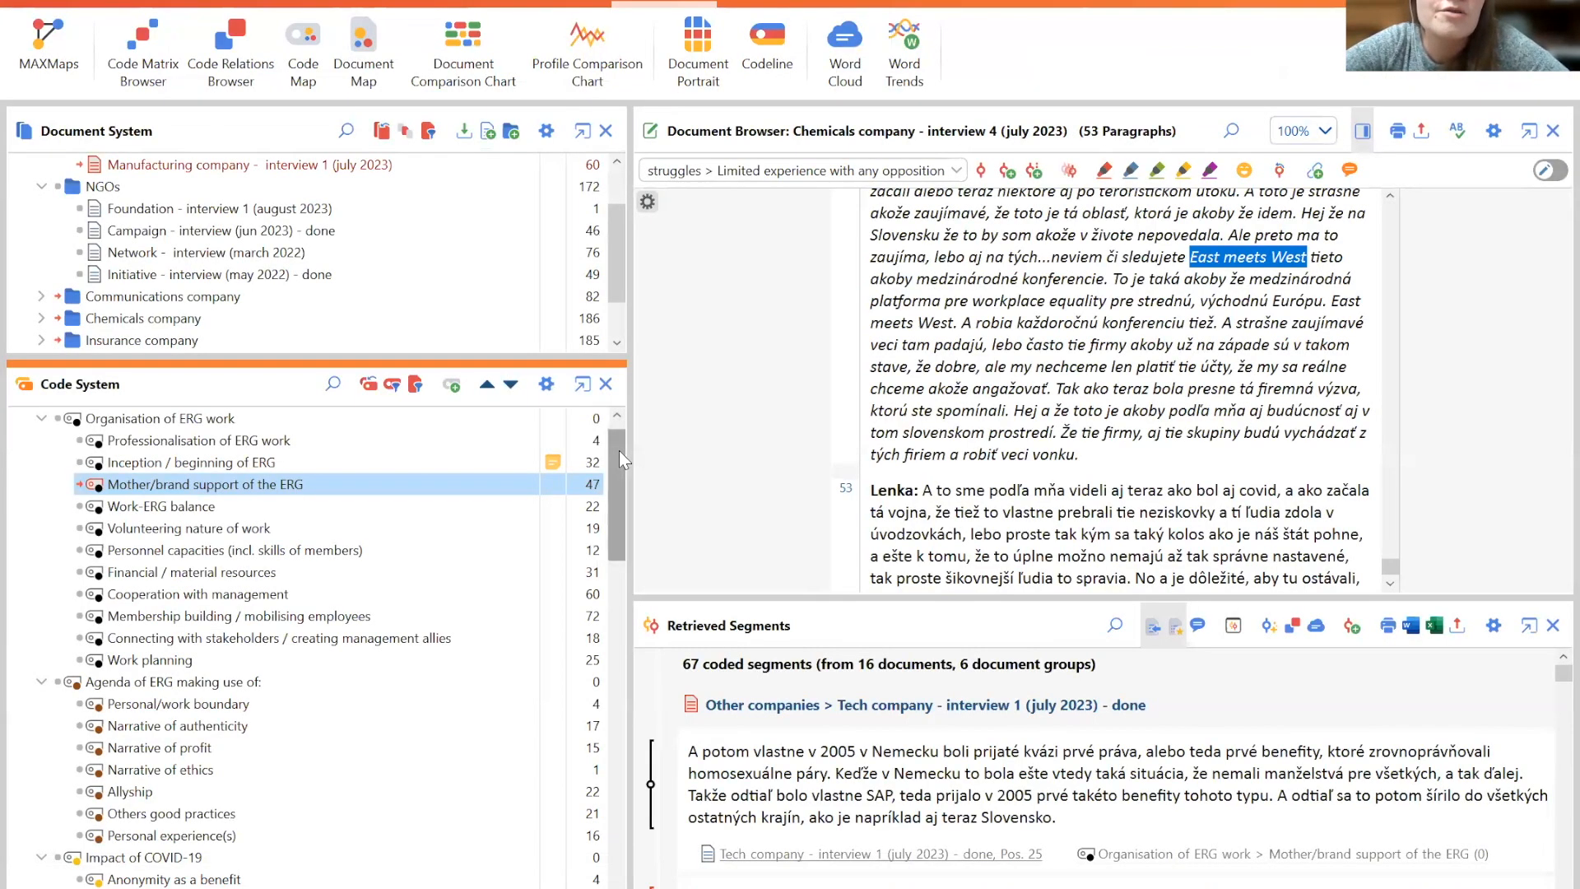
- Activate the Philanthropy or money / resource collections code and open the Code Matrix Browser options, then cancel them
{"action": "left_click_drag", "start_coordinate": [617, 451], "coordinate": [644, 598]}
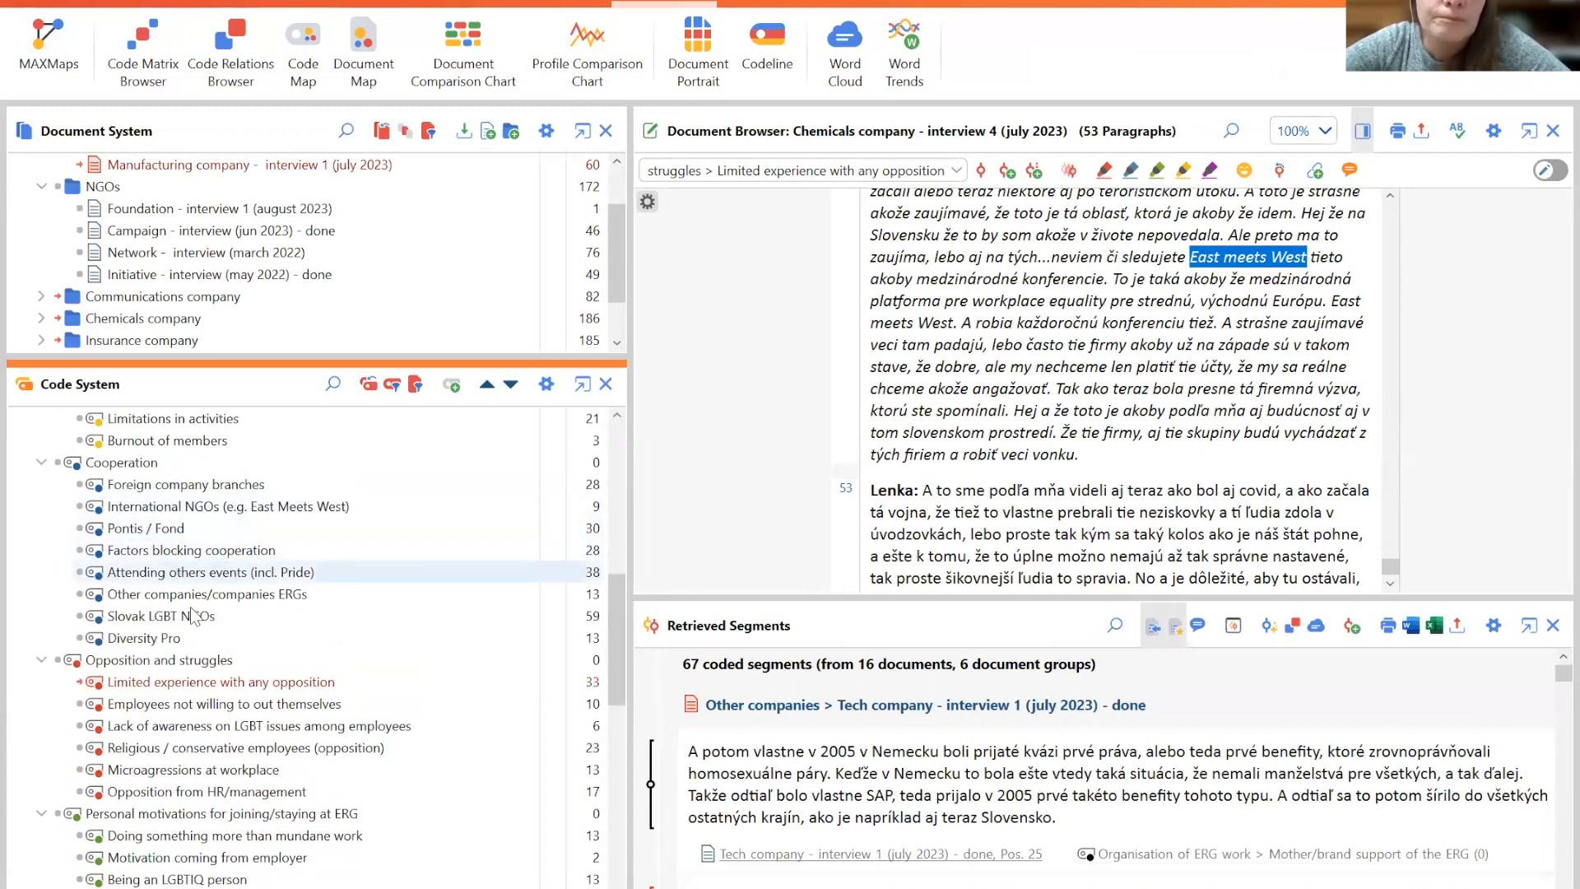
{"action": "left_click_drag", "start_coordinate": [614, 622], "coordinate": [633, 761]}
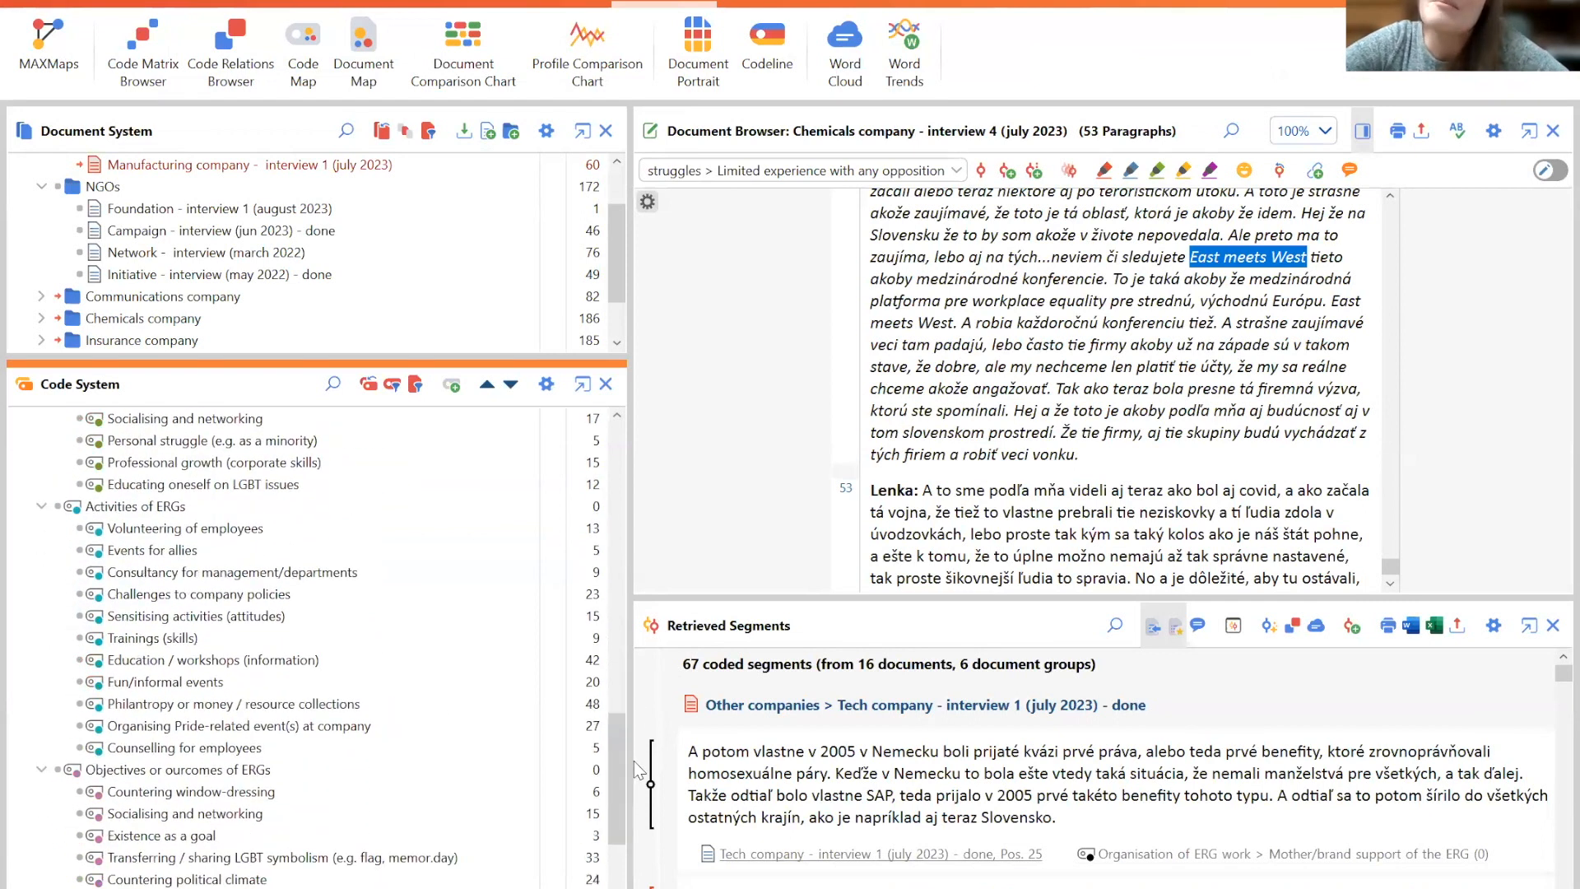
{"action": "left_click", "coordinate": [184, 706]}
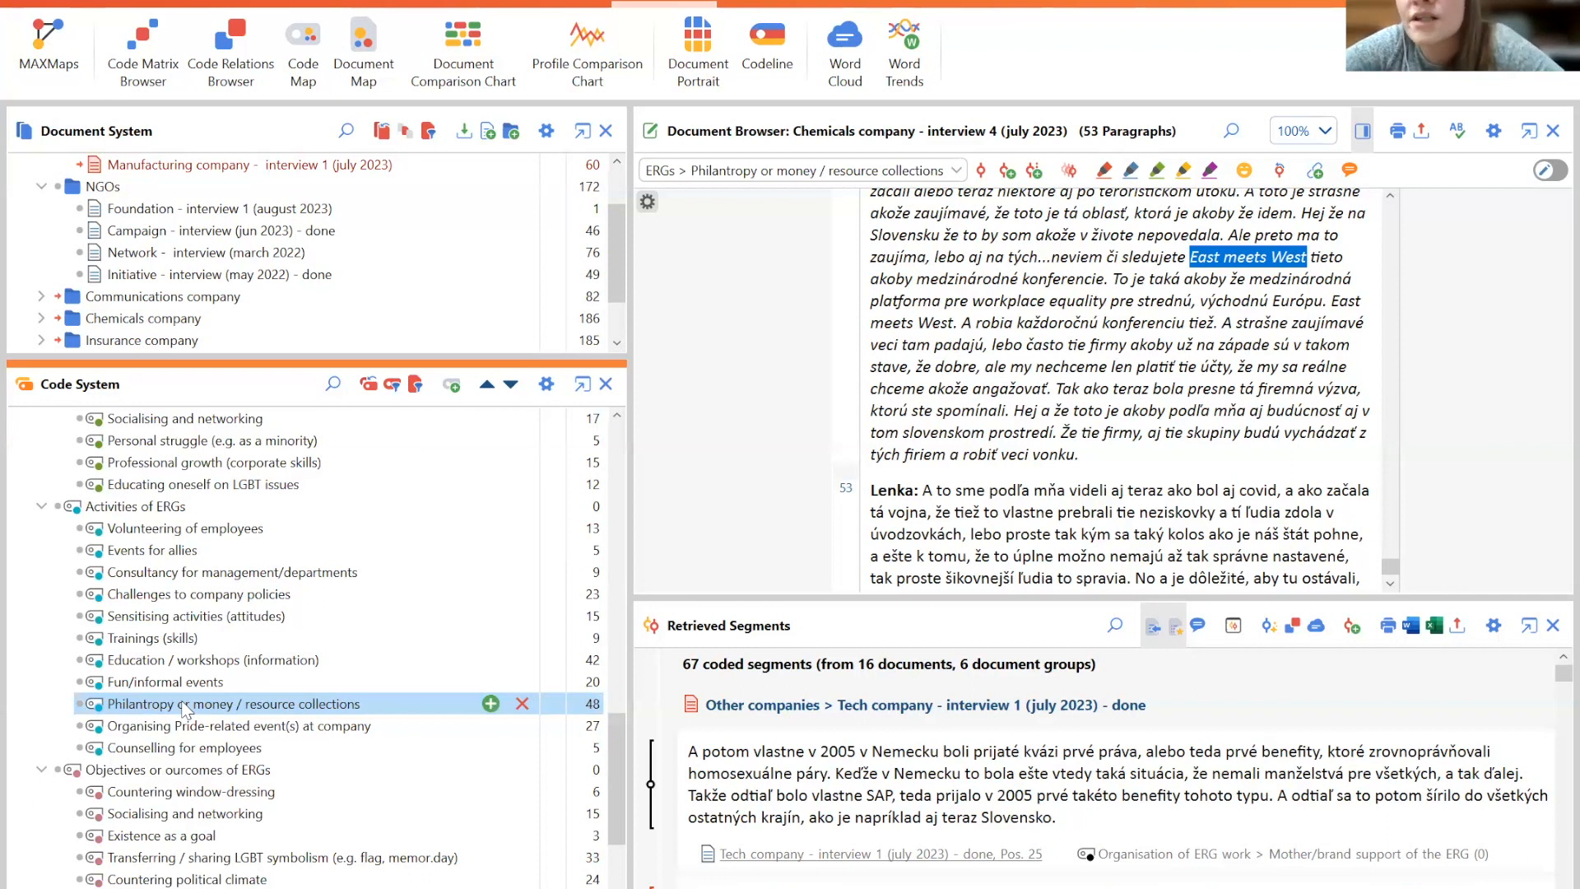
{"action": "left_click", "coordinate": [81, 705]}
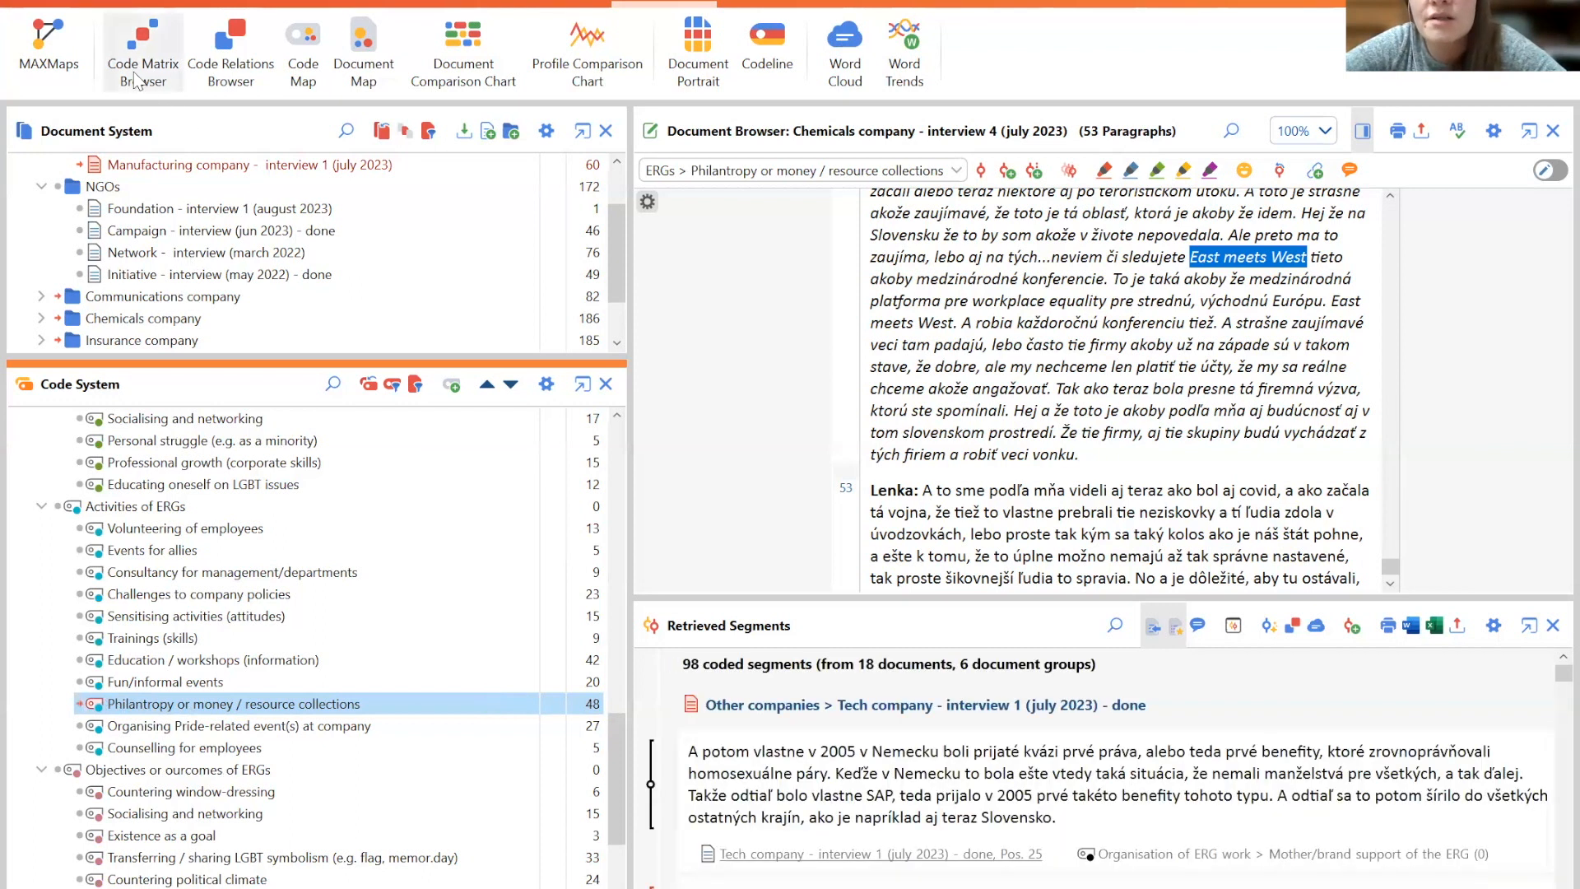
{"action": "left_click", "coordinate": [165, 39]}
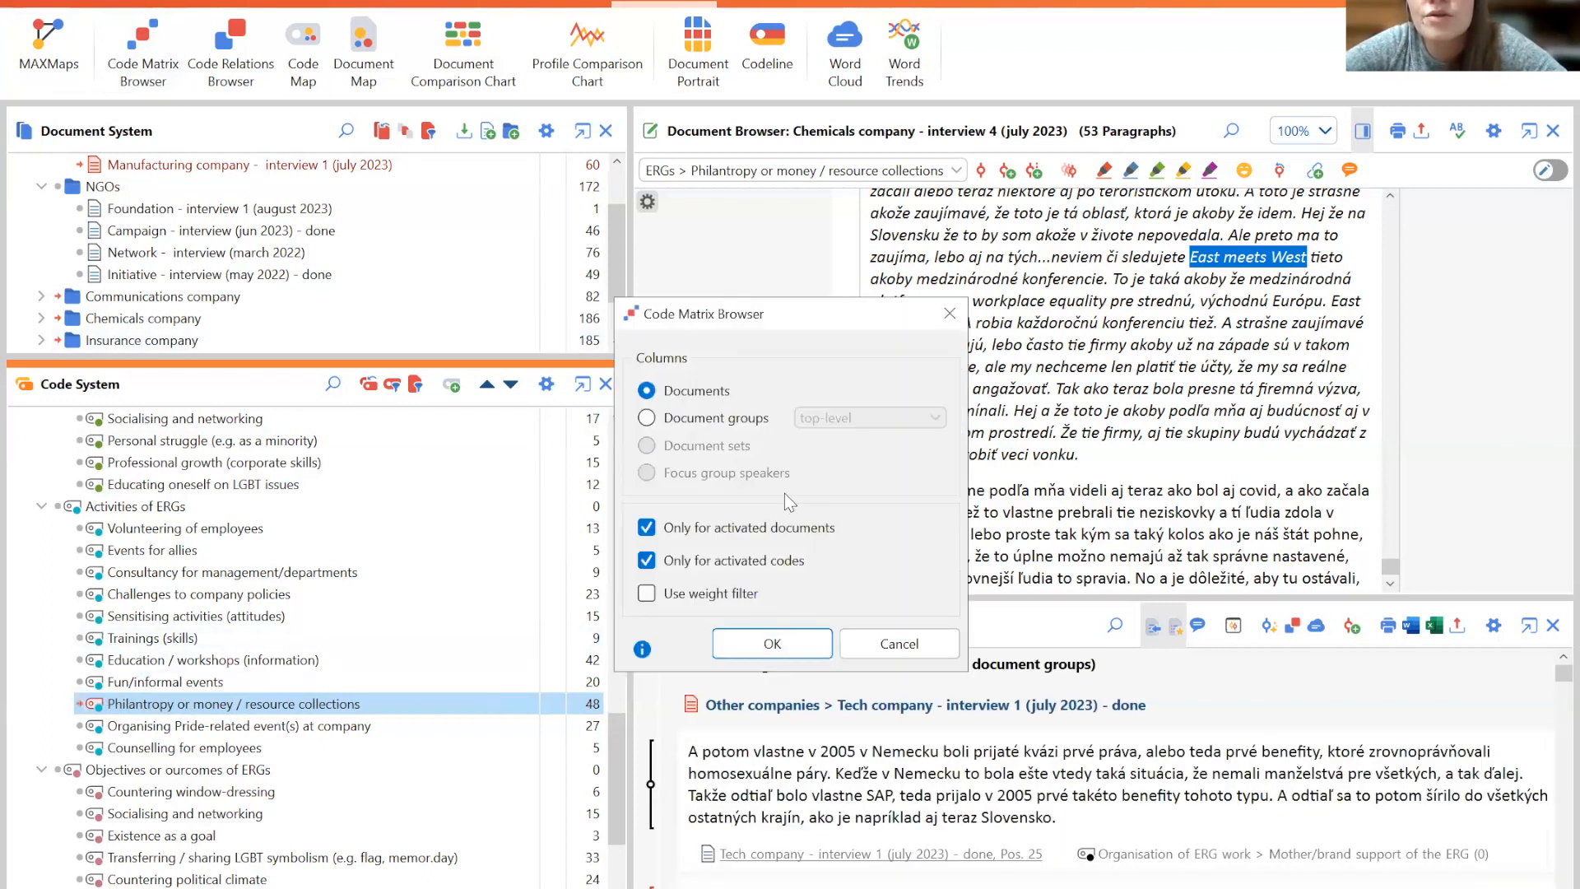
{"action": "left_click", "coordinate": [872, 642]}
- Deactivate all codes, then activate only the Philanthropy or money / resource collections code
{"action": "scroll", "coordinate": [600, 546], "scroll_direction": "up", "scroll_amount": 10}
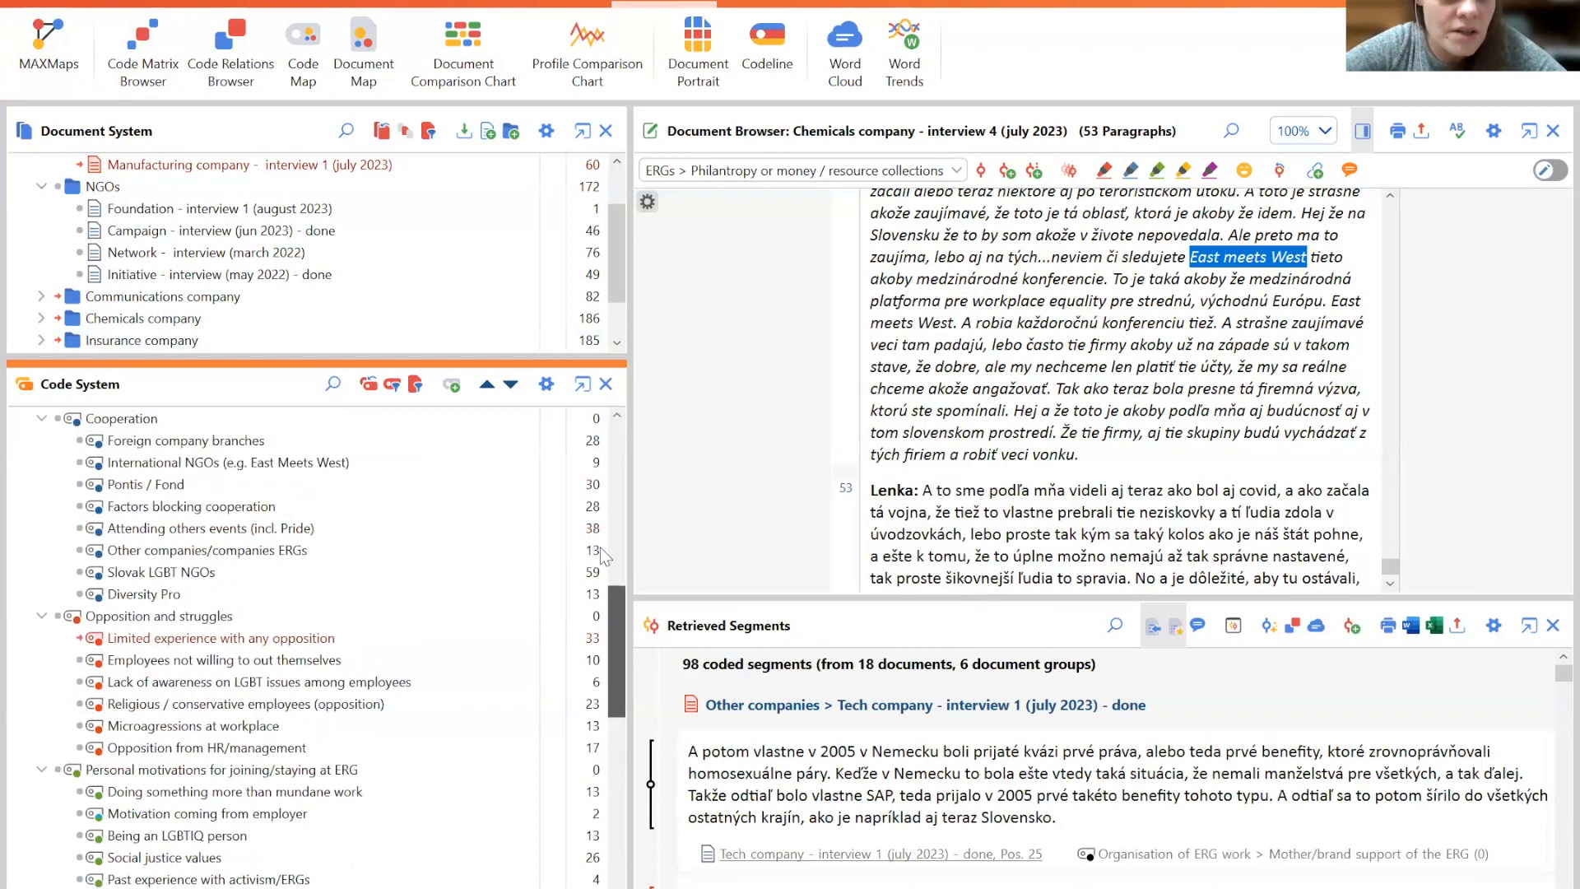
{"action": "scroll", "coordinate": [597, 474], "scroll_direction": "up", "scroll_amount": 4}
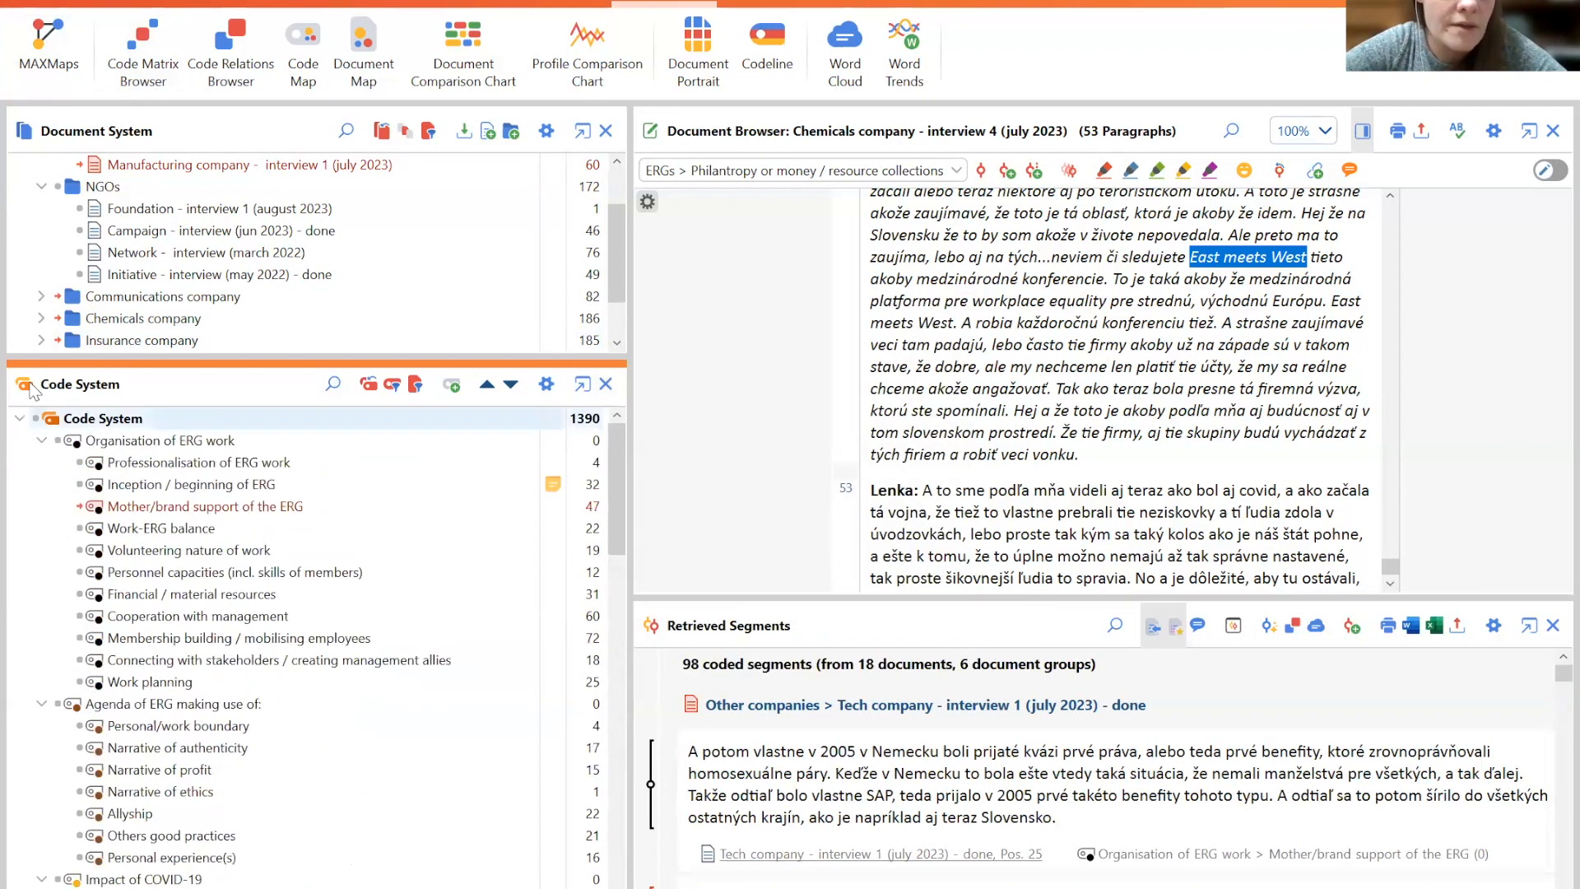
{"action": "left_click", "coordinate": [32, 417]}
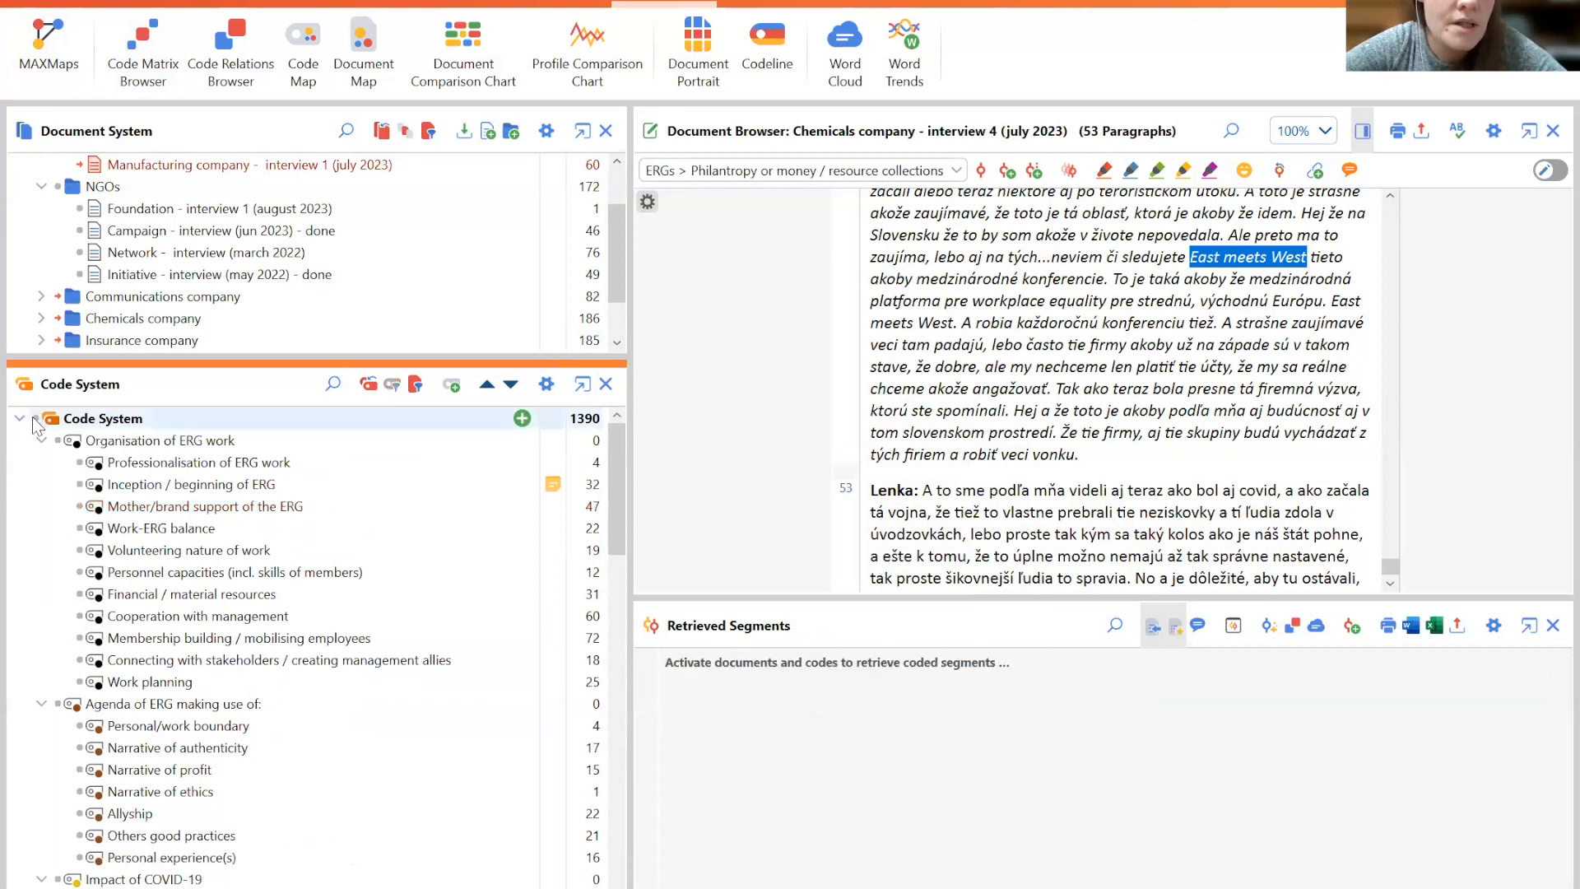
{"action": "left_click_drag", "start_coordinate": [617, 466], "coordinate": [650, 750]}
{"action": "left_click", "coordinate": [79, 790]}
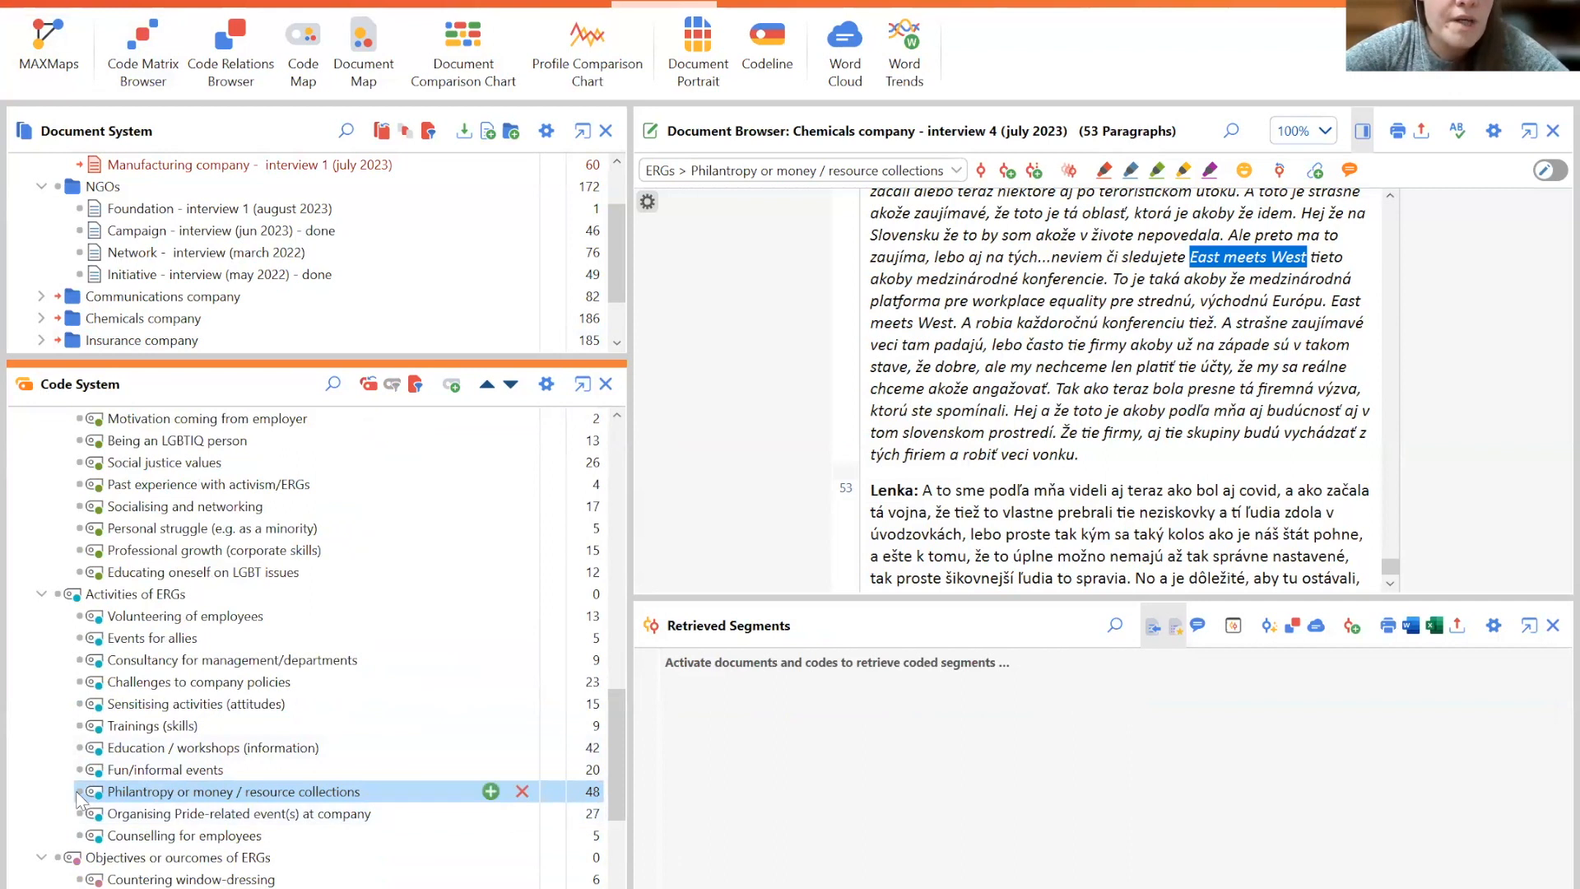
- Run the Code Matrix Browser for the activated documents and activated codes
{"action": "left_click", "coordinate": [145, 66]}
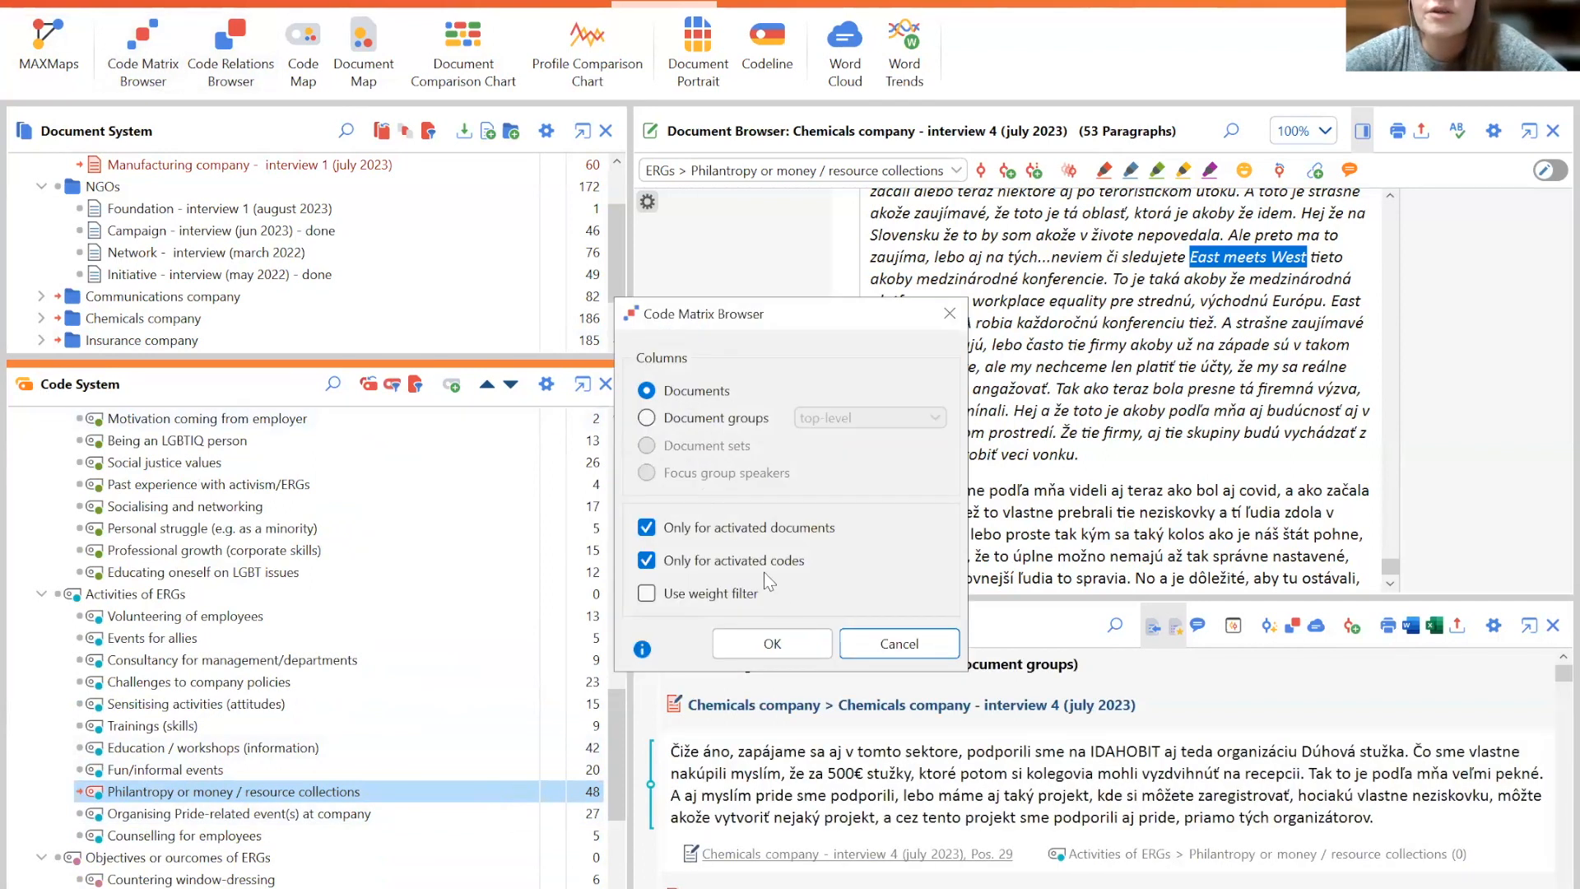
{"action": "left_click", "coordinate": [801, 640]}
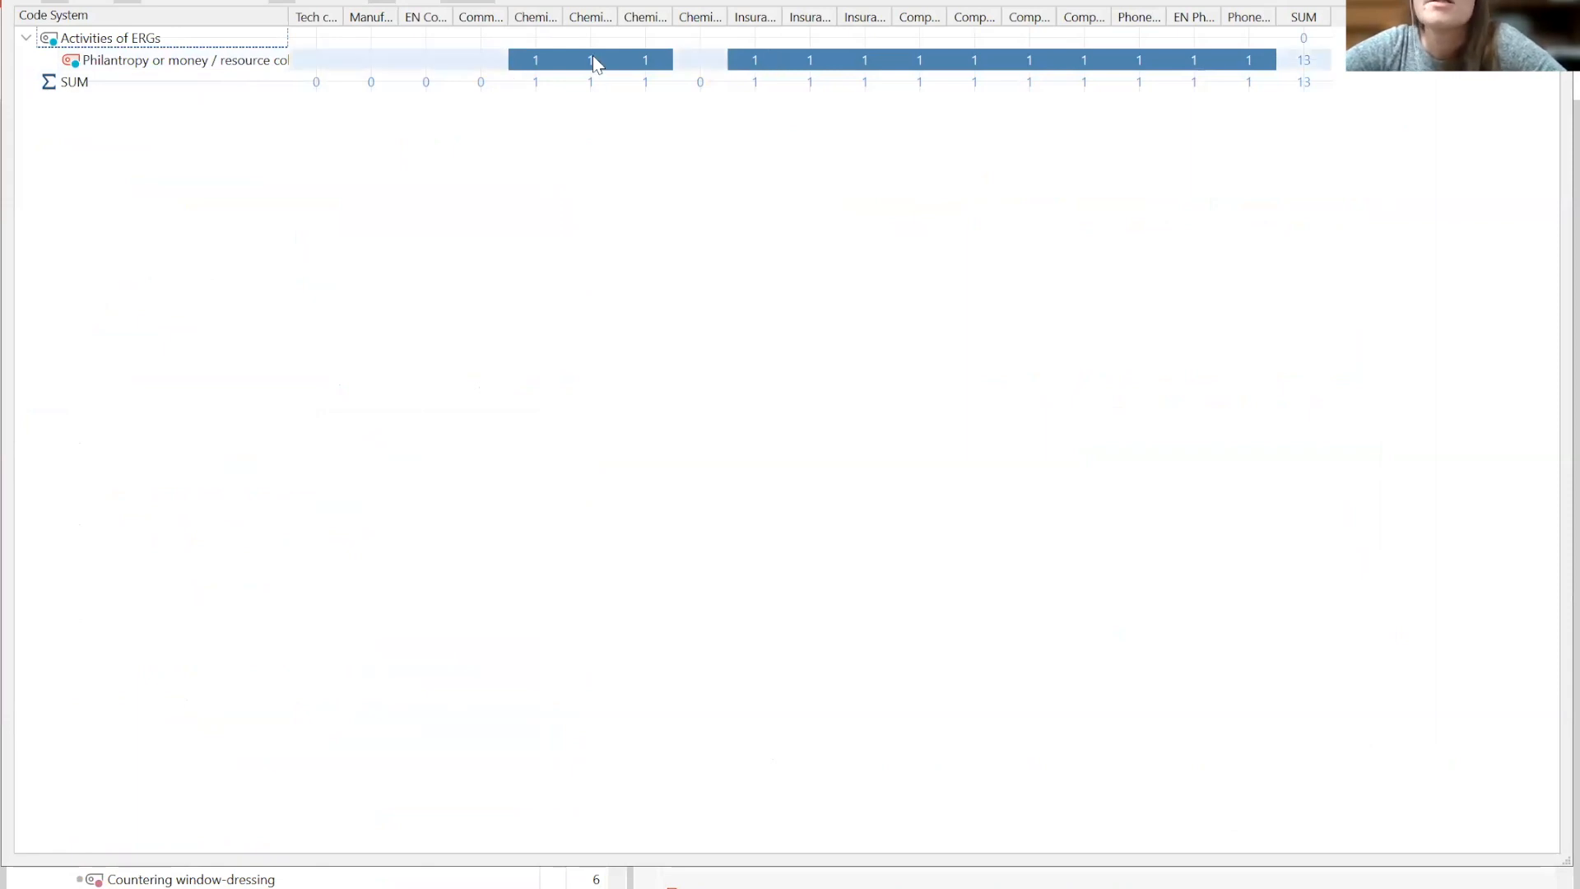
{"action": "mouse_move", "coordinate": [594, 57]}
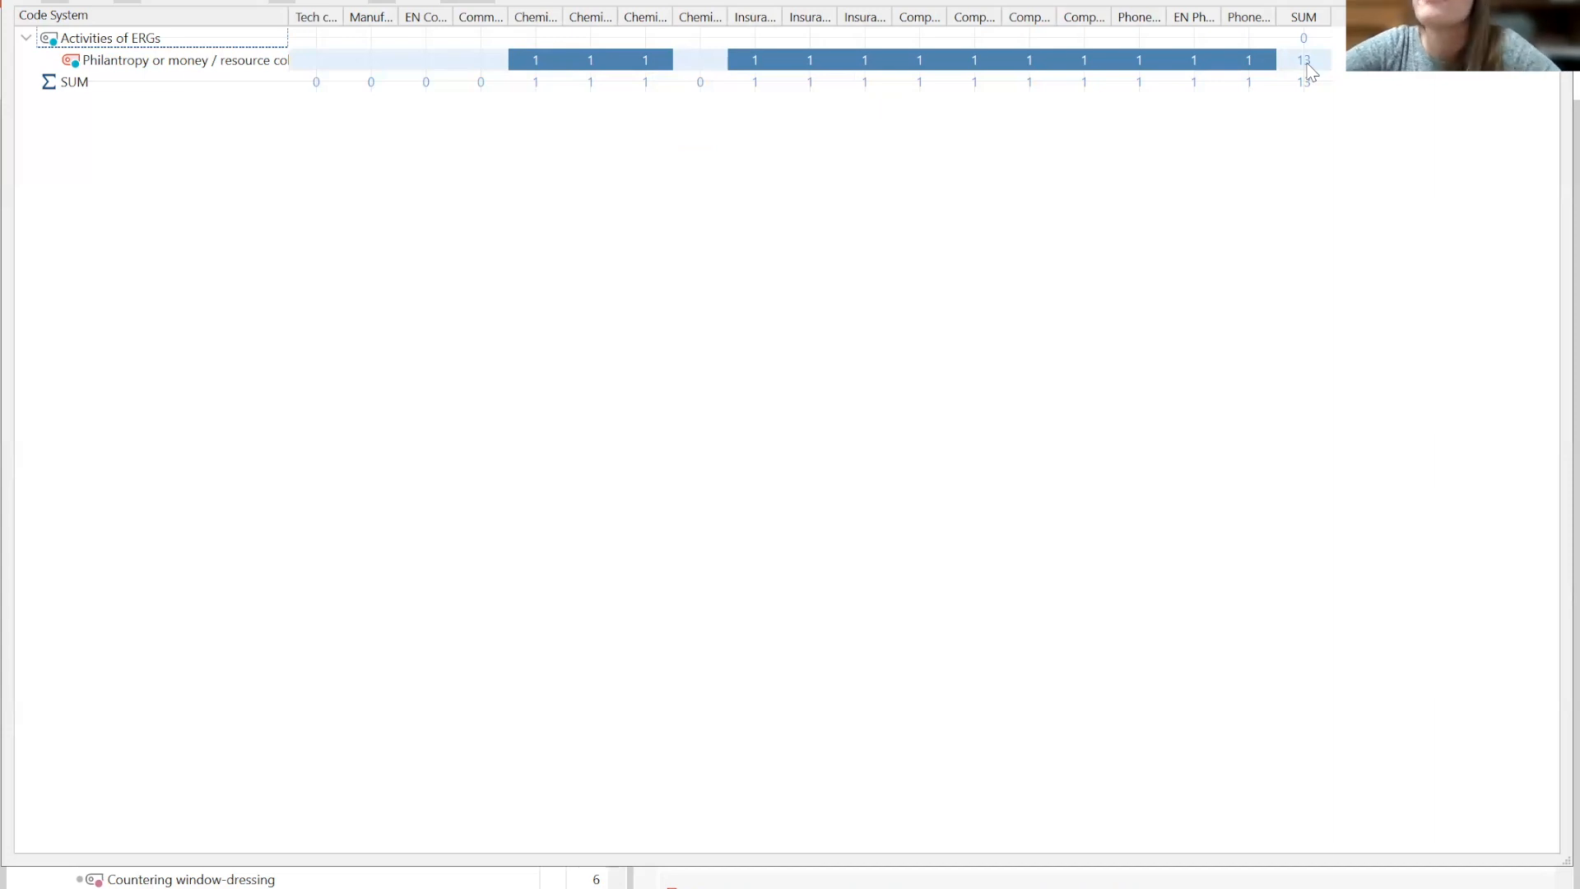
- Open the Interactive Quote Matrix and browse the Philanthropy segments across the document columns
{"action": "left_click", "coordinate": [27, 1]}
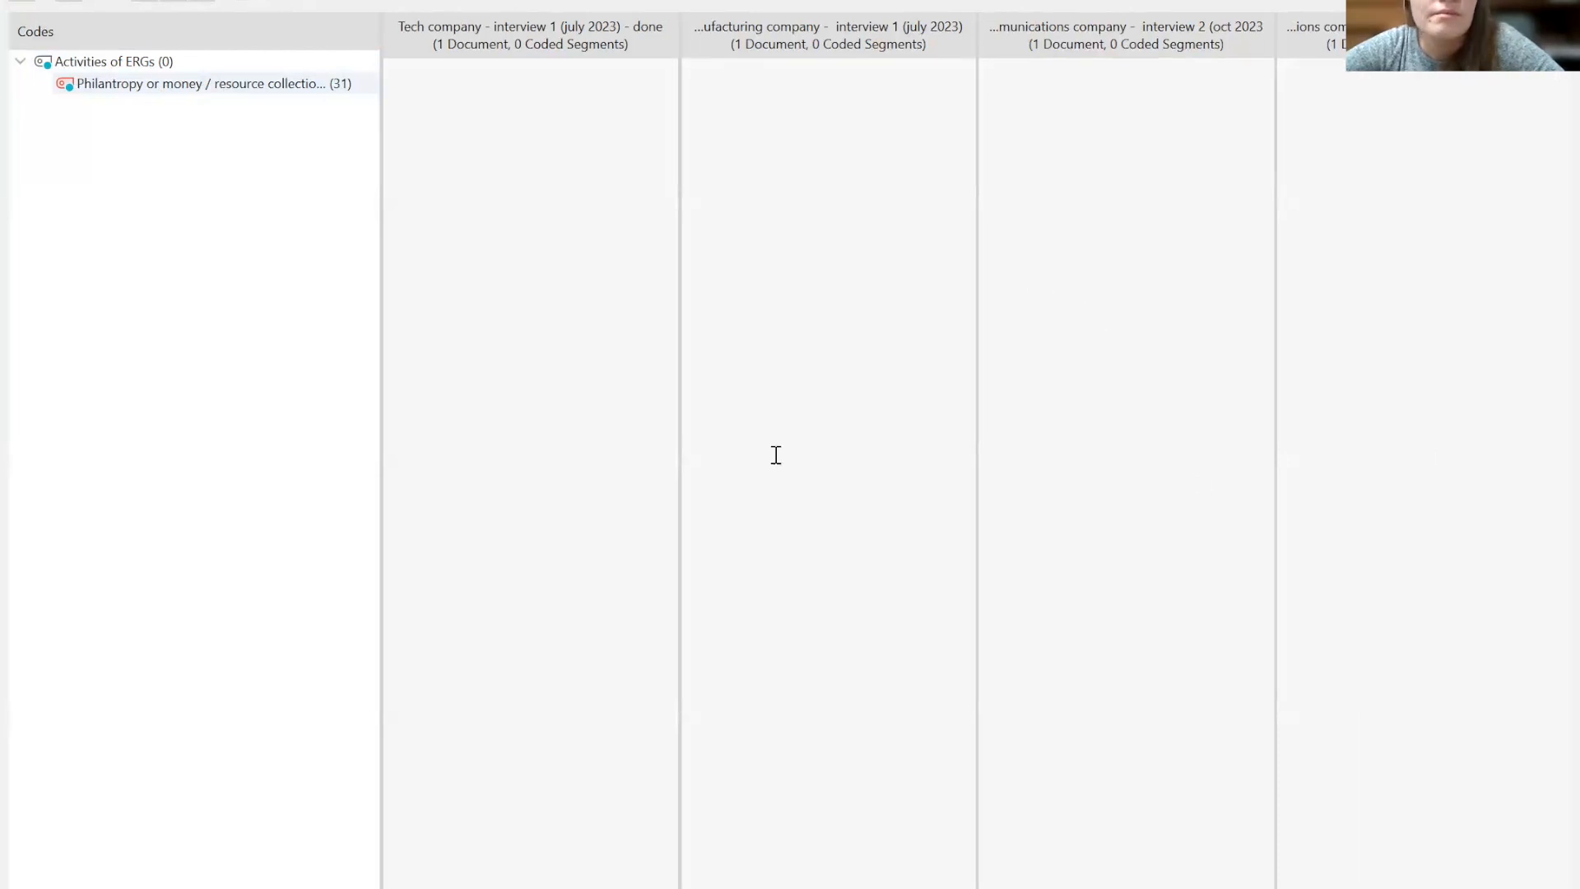
{"action": "scroll", "coordinate": [1118, 881], "scroll_direction": "right", "scroll_amount": 6}
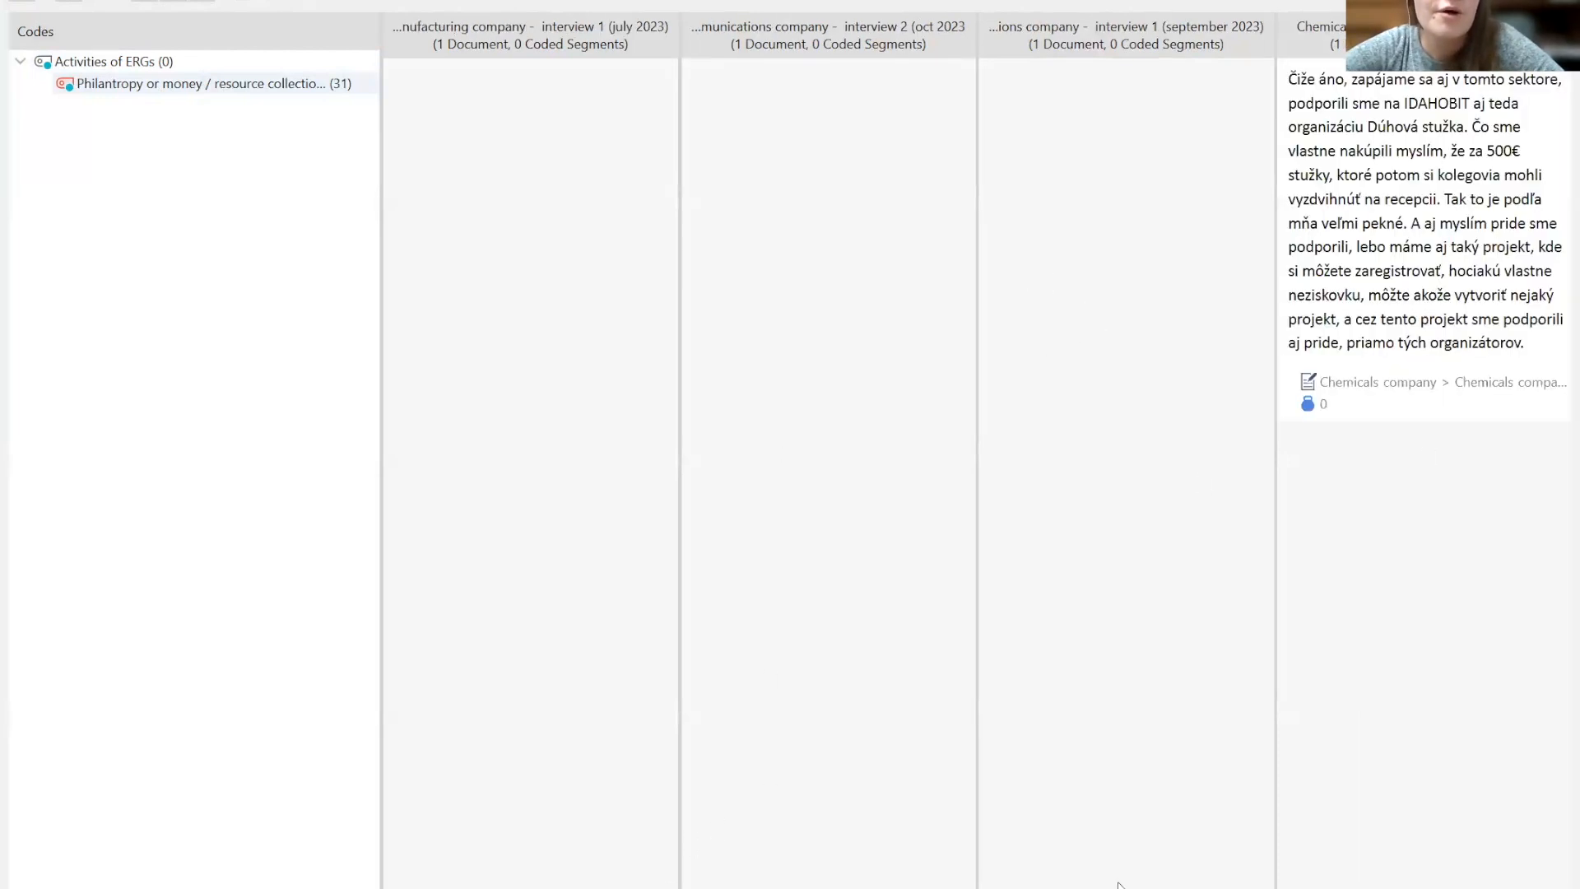
{"action": "scroll", "coordinate": [762, 824], "scroll_direction": "right", "scroll_amount": 8}
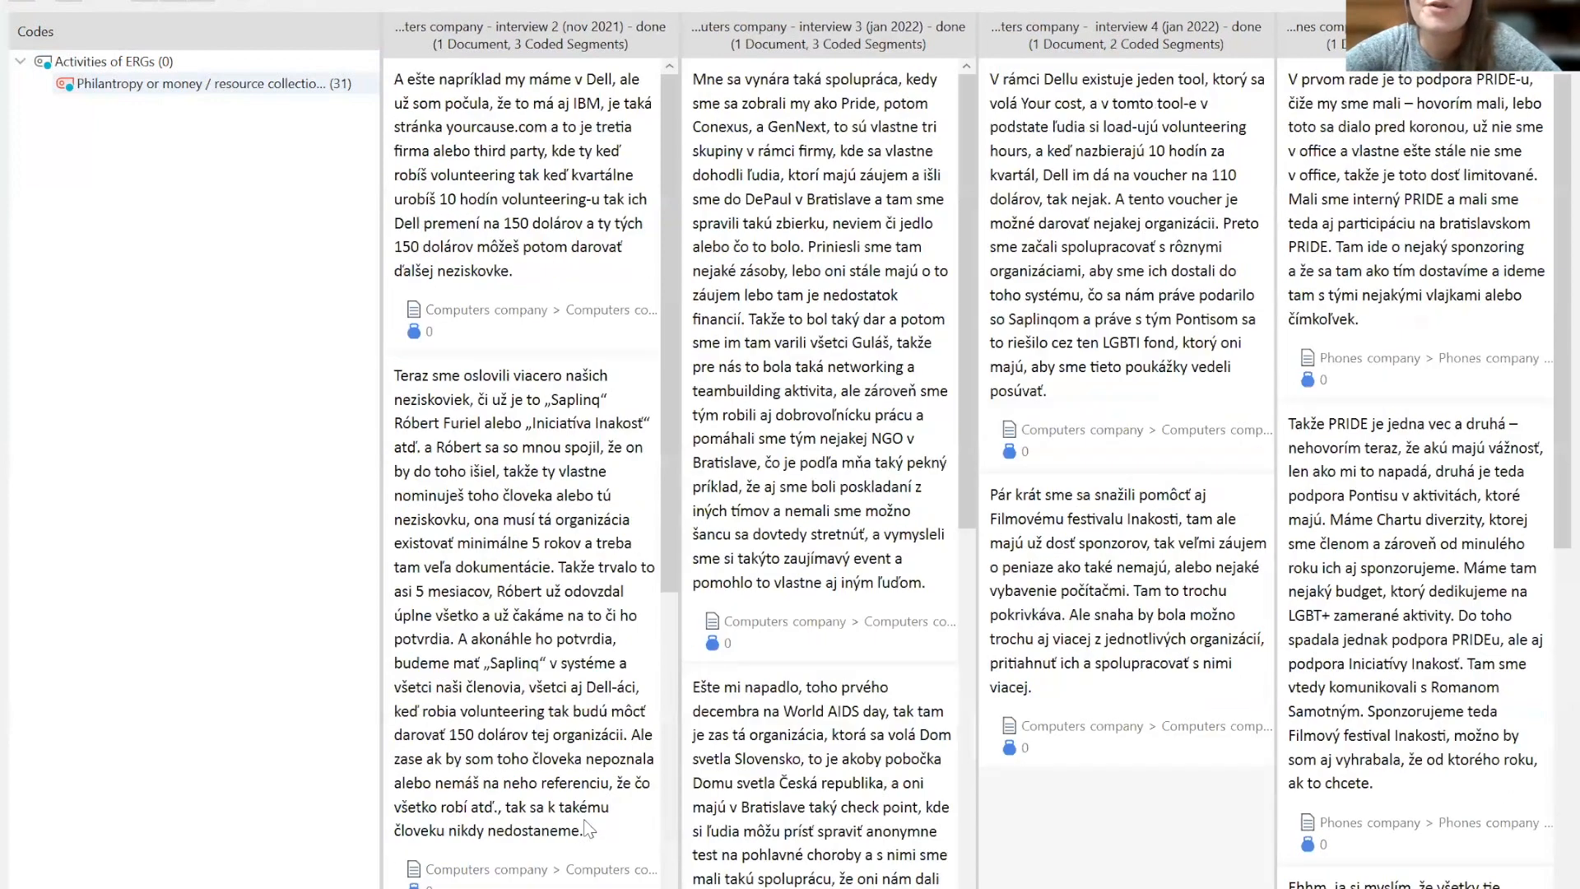
{"action": "scroll", "coordinate": [889, 820], "scroll_direction": "left", "scroll_amount": 3}
{"action": "scroll", "coordinate": [984, 817], "scroll_direction": "right", "scroll_amount": 5}
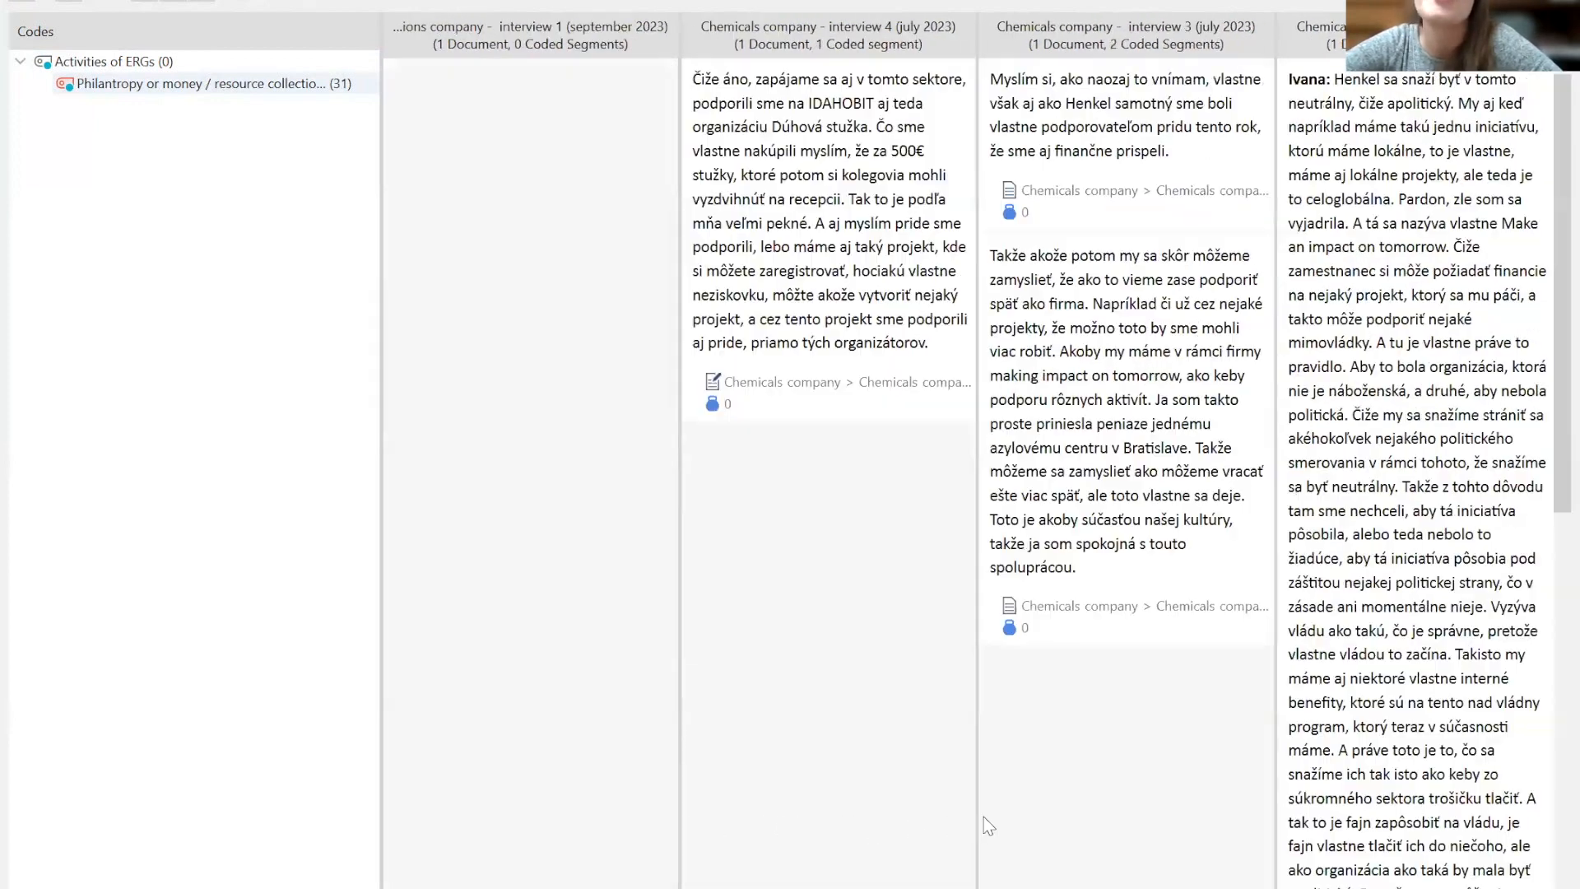
{"action": "scroll", "coordinate": [1107, 848], "scroll_direction": "right", "scroll_amount": 5}
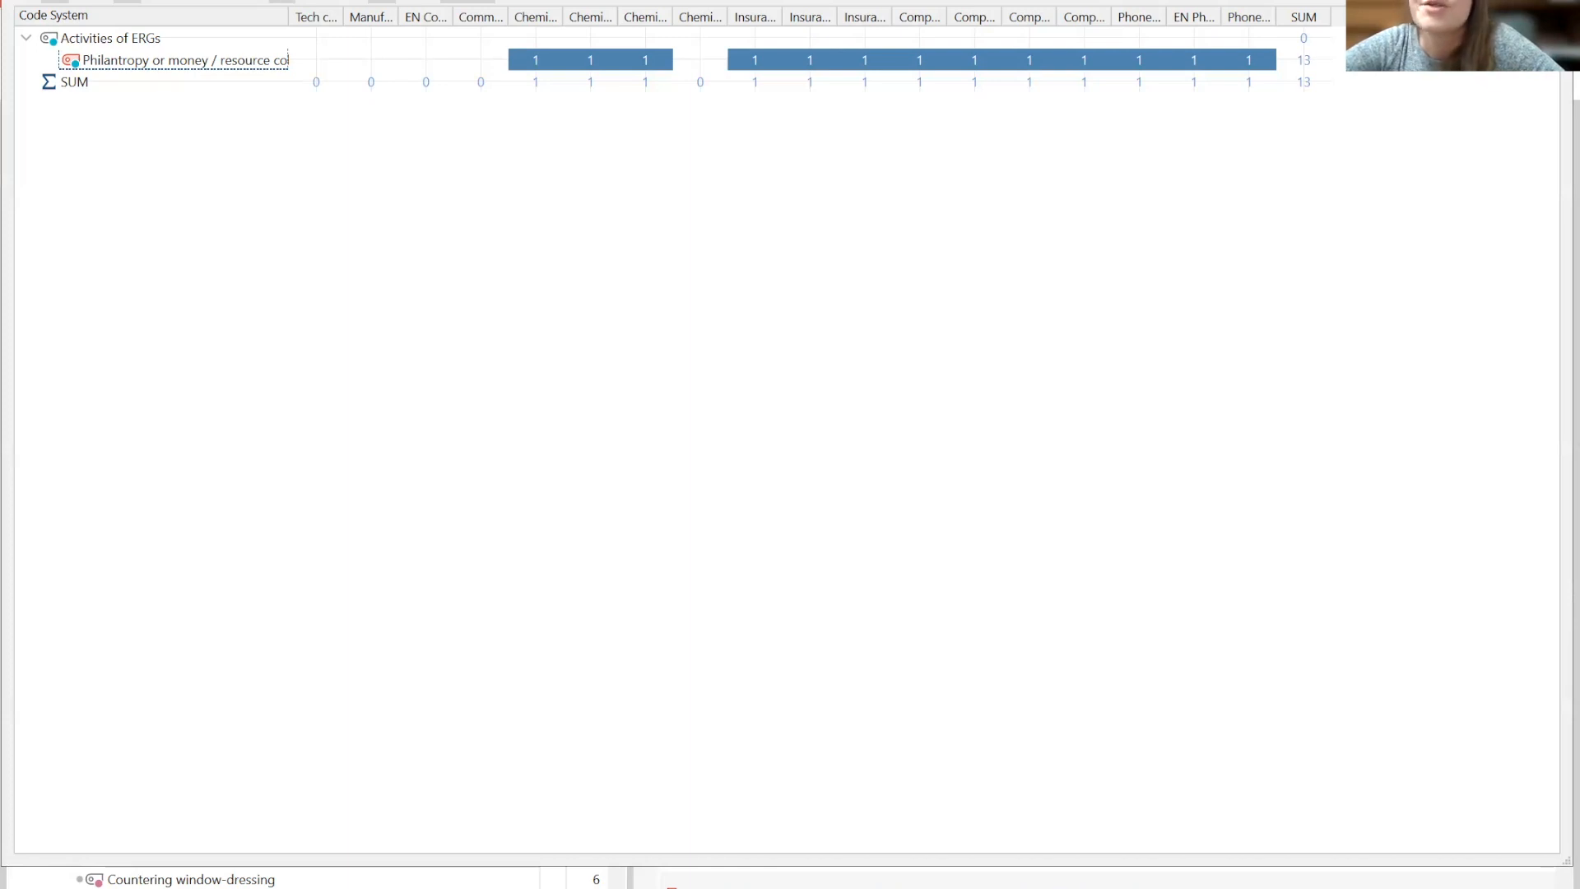
- Close the code matrix, then open the Code Relations Browser dialog and cancel it
{"action": "key", "text": "Escape"}
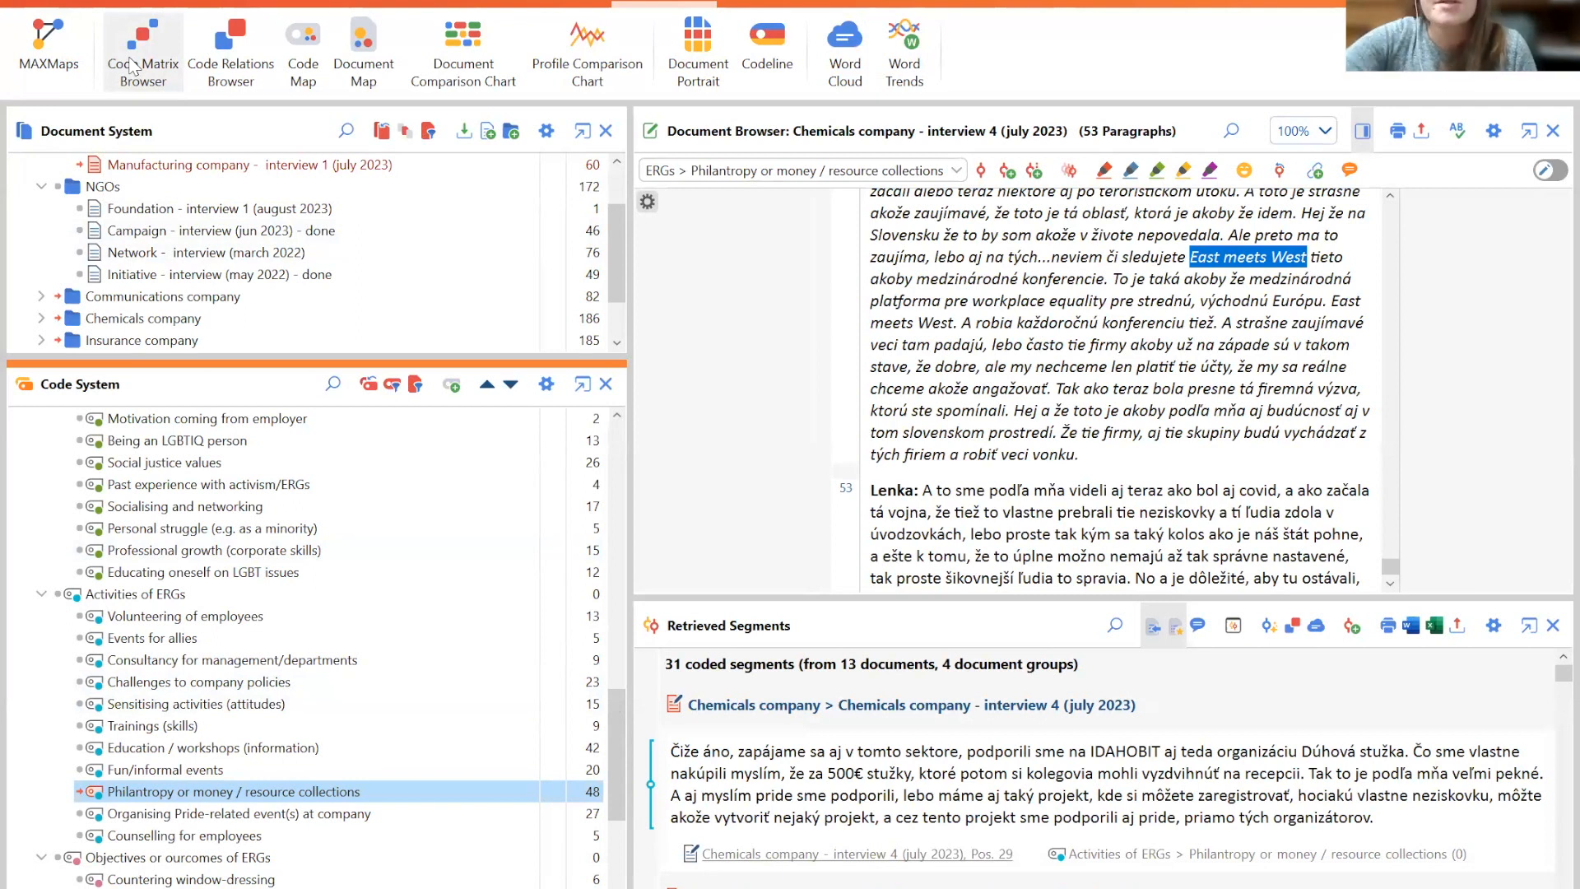
{"action": "left_click", "coordinate": [229, 65]}
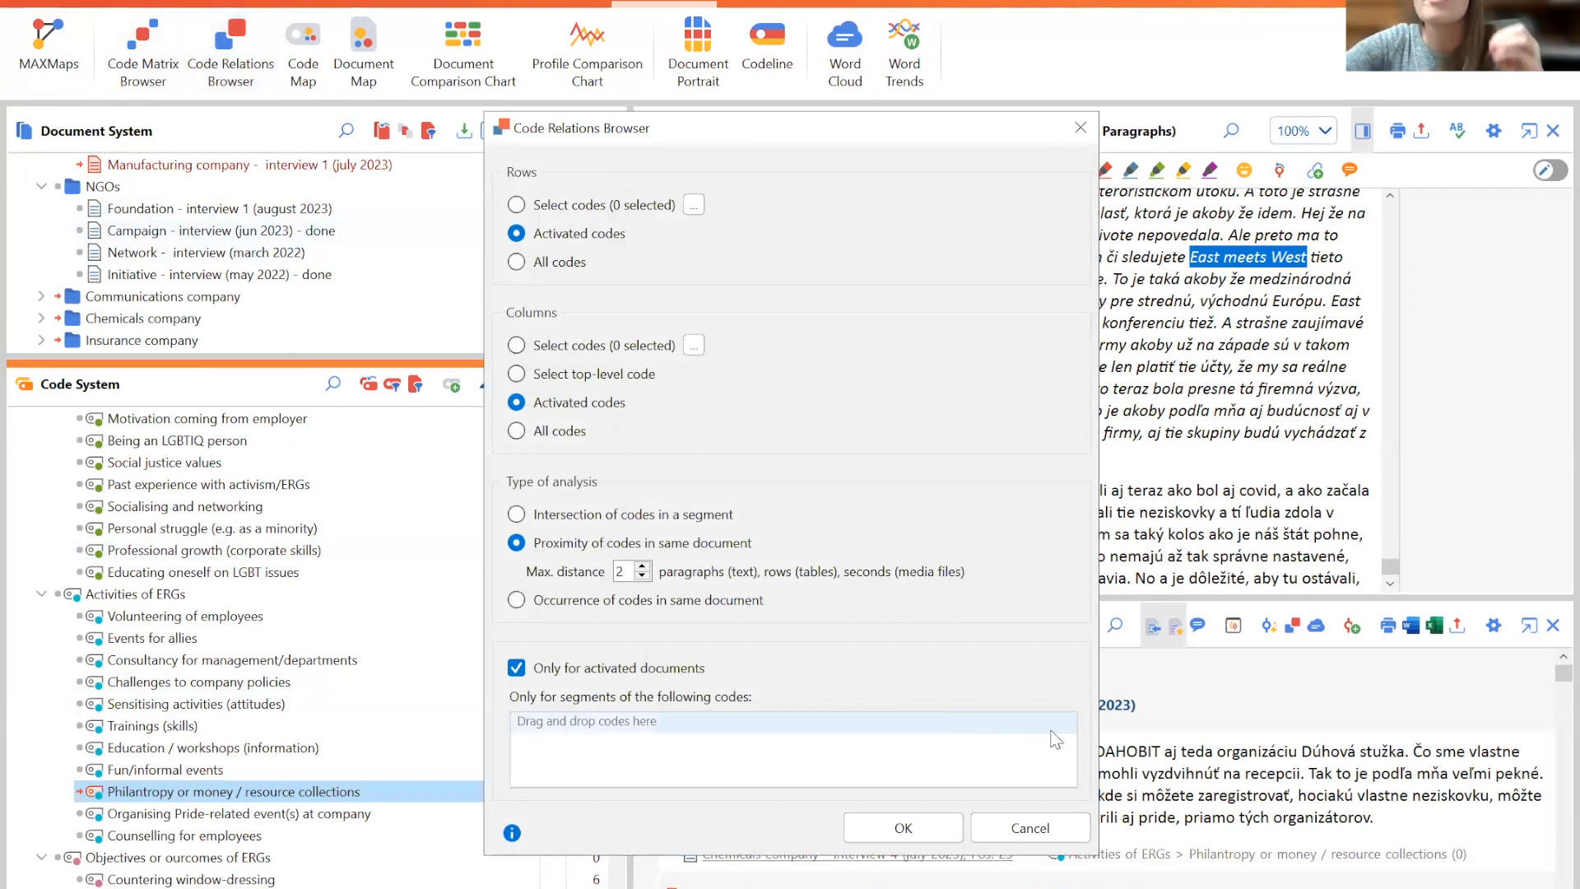
{"action": "left_click", "coordinate": [1043, 828]}
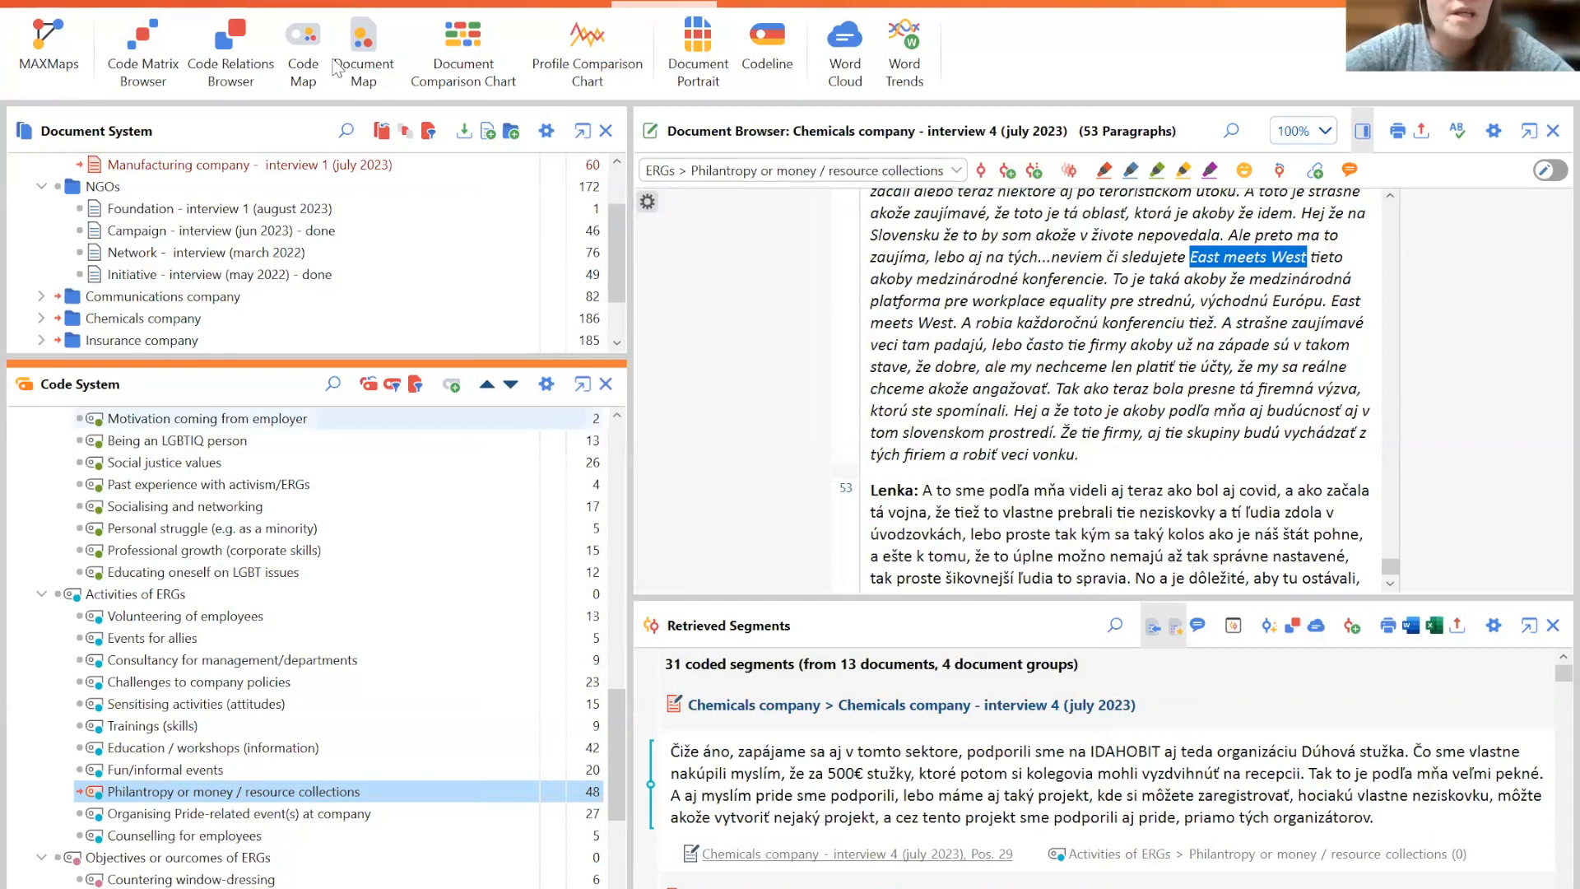
- Activate all documents, then deactivate the four NGO interviews again
{"action": "scroll", "coordinate": [625, 255], "scroll_direction": "up", "scroll_amount": 2}
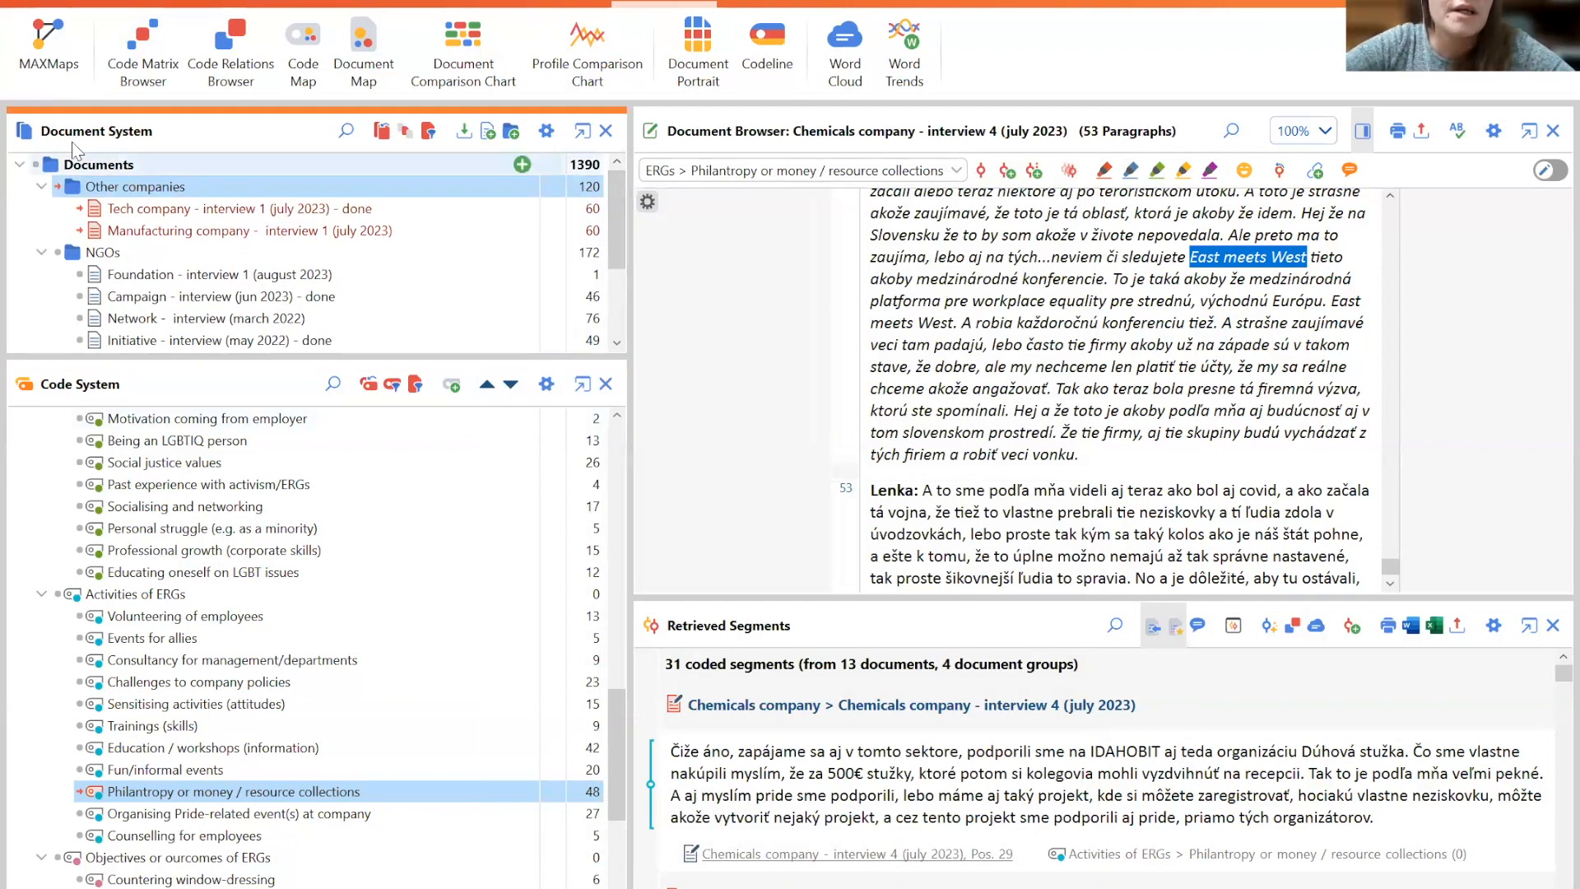
{"action": "left_click", "coordinate": [36, 164]}
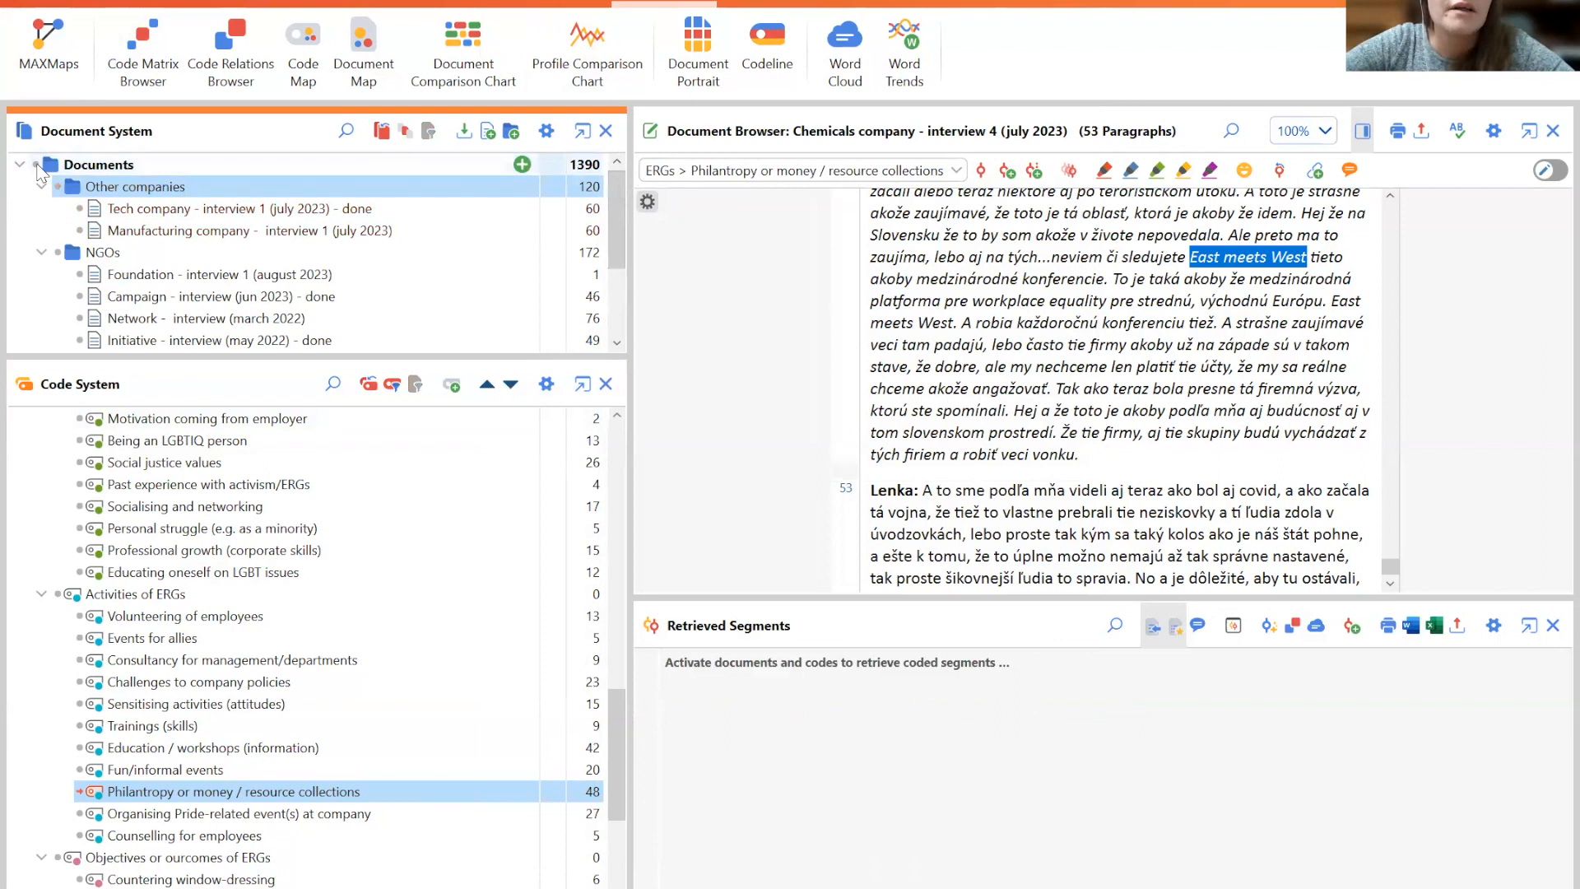
{"action": "left_click", "coordinate": [36, 165]}
{"action": "scroll", "coordinate": [610, 217], "scroll_direction": "down", "scroll_amount": 1}
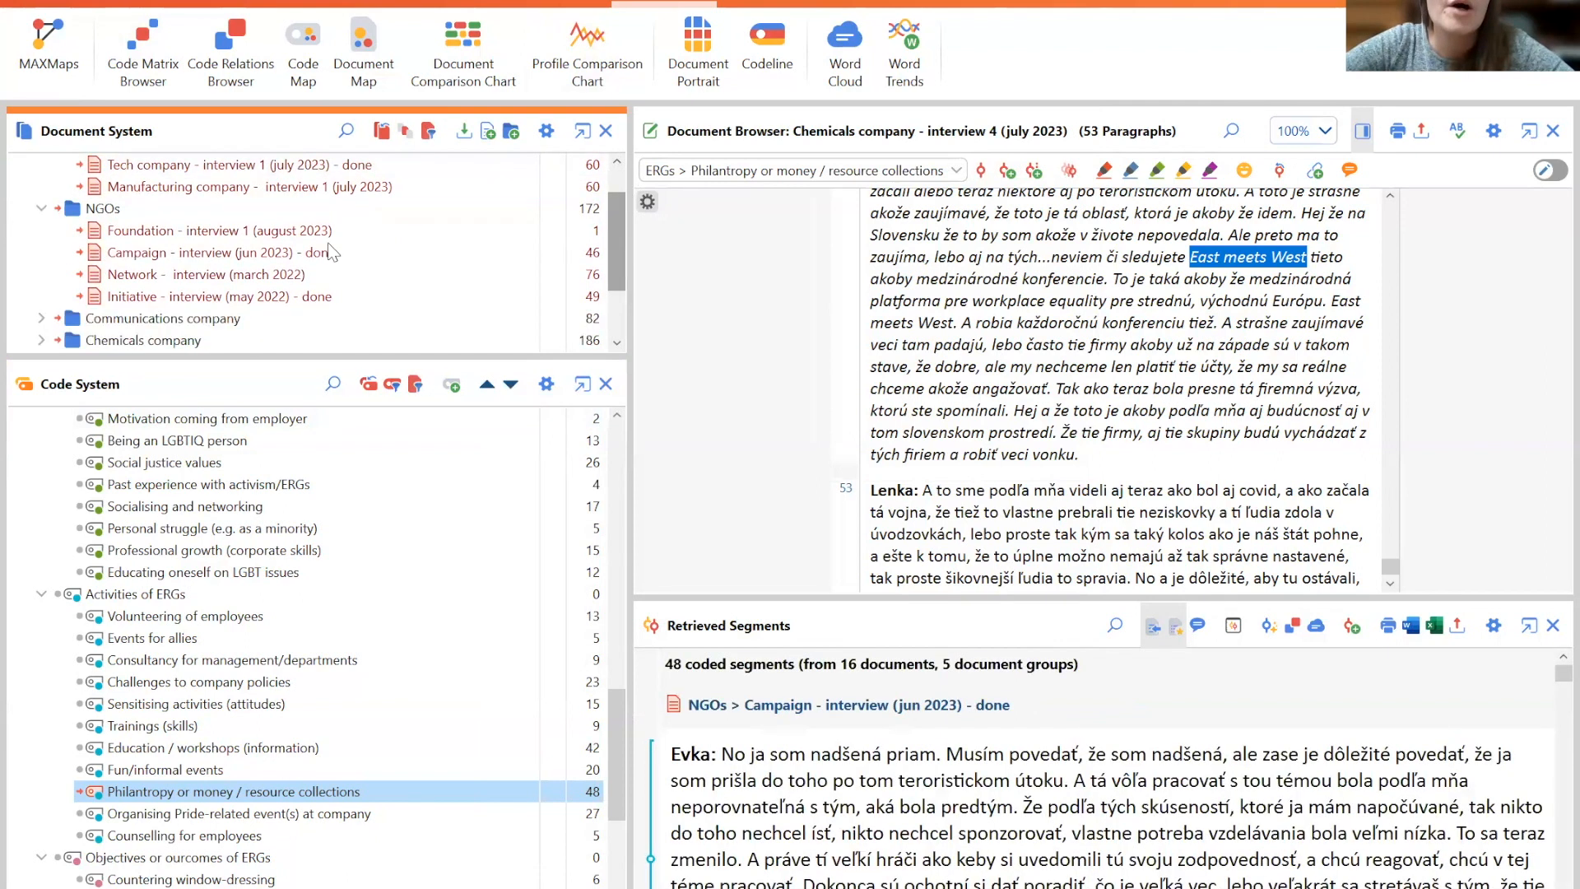
{"action": "left_click", "coordinate": [80, 230]}
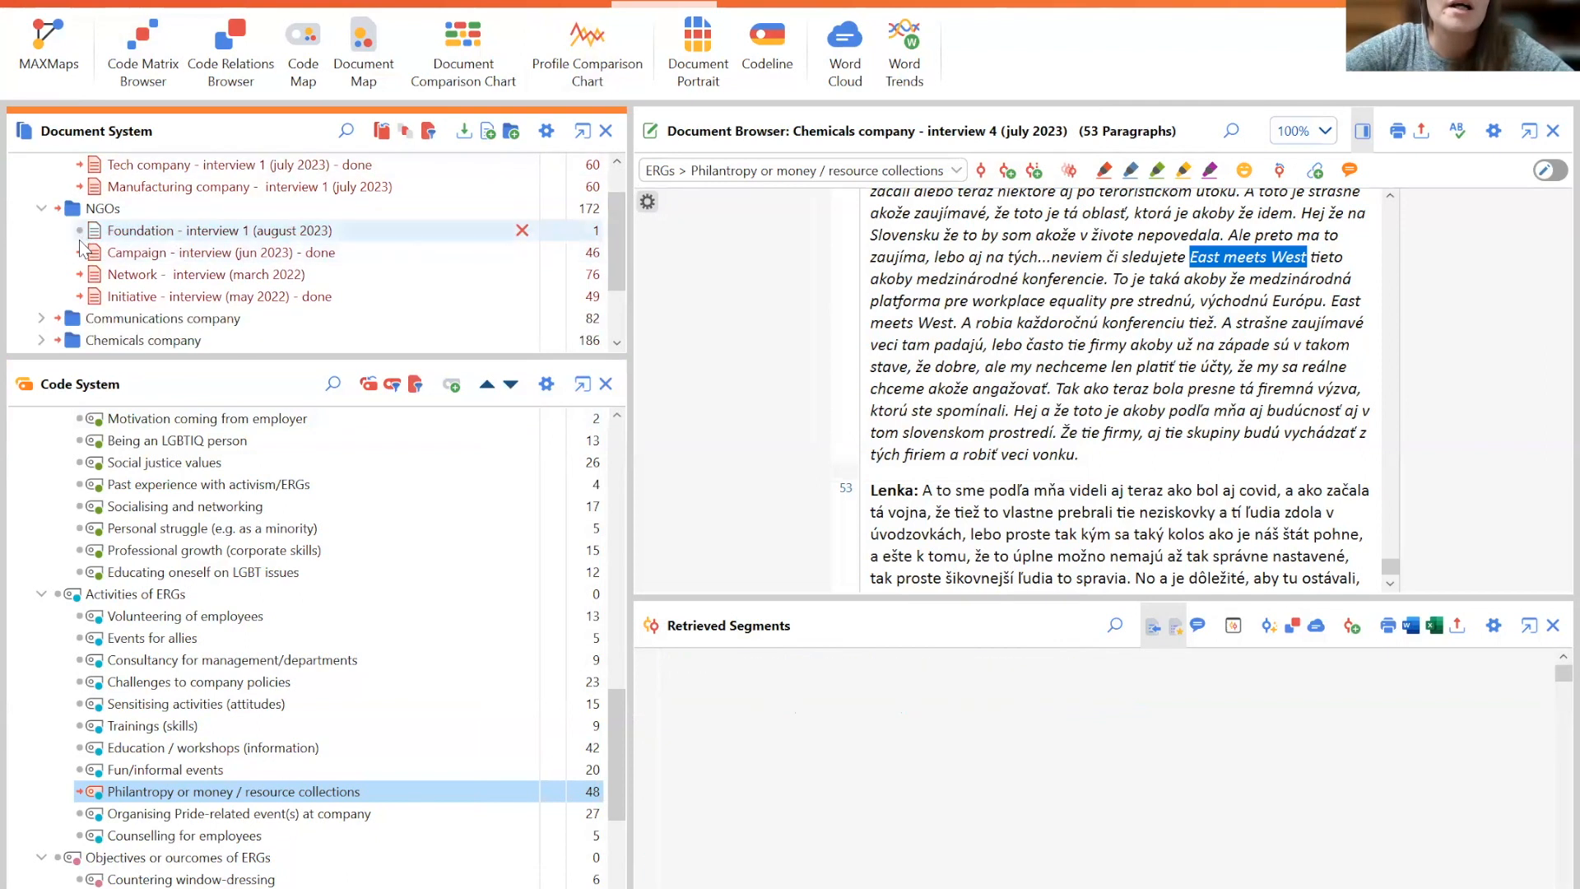
{"action": "left_click", "coordinate": [81, 255]}
{"action": "left_click", "coordinate": [81, 274]}
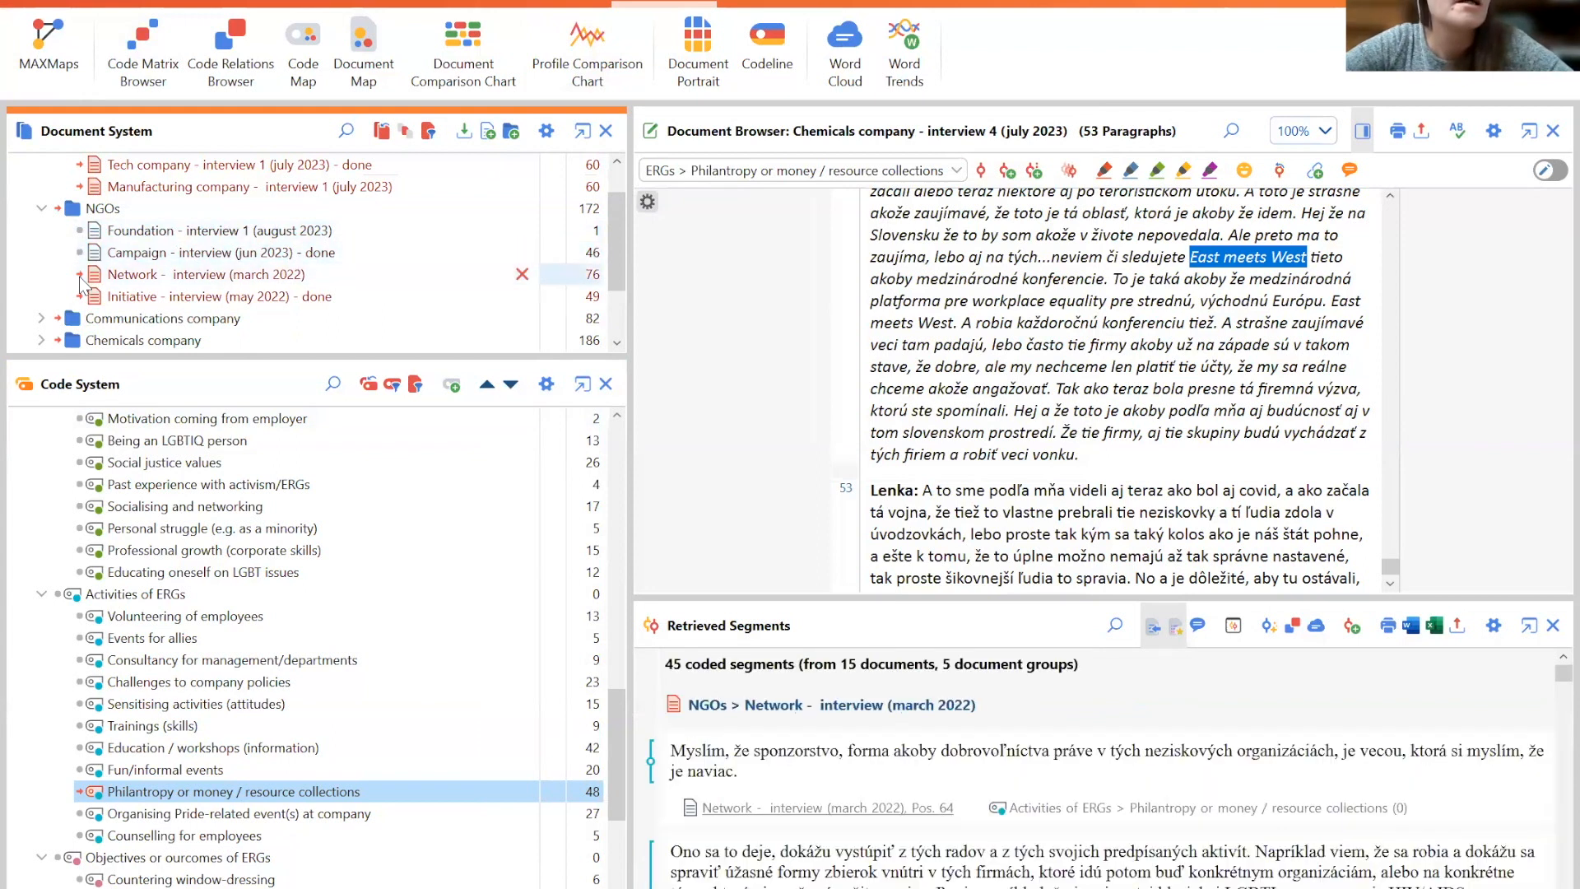
{"action": "left_click", "coordinate": [80, 294]}
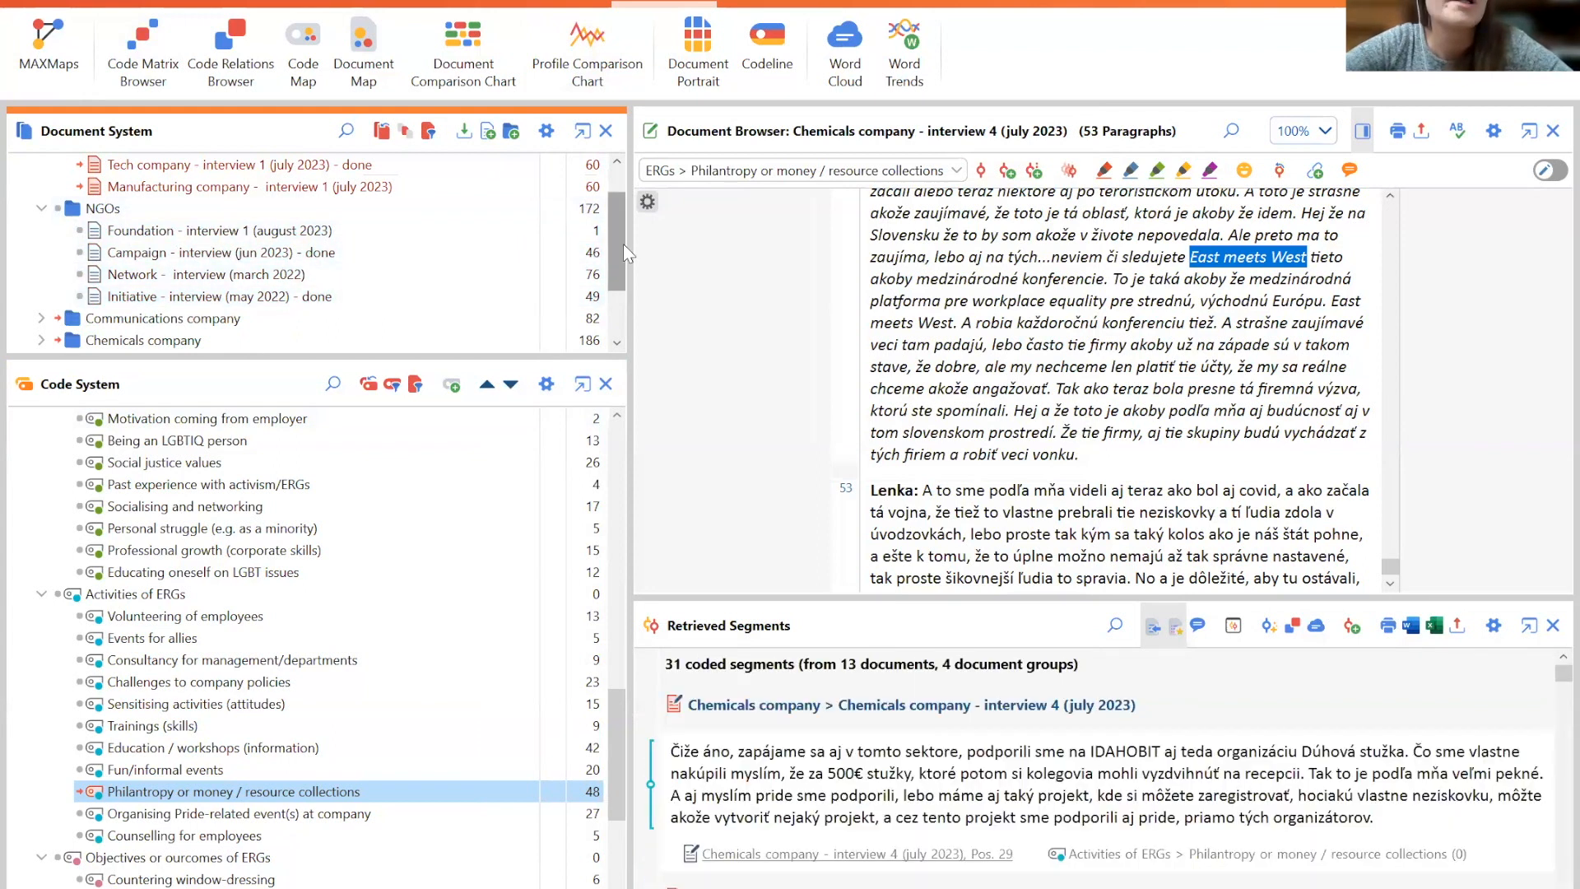
- Deactivate the Philanthropy or money / resource collections code
{"action": "scroll", "coordinate": [623, 264], "scroll_direction": "down", "scroll_amount": 2}
{"action": "scroll", "coordinate": [626, 284], "scroll_direction": "up", "scroll_amount": 3}
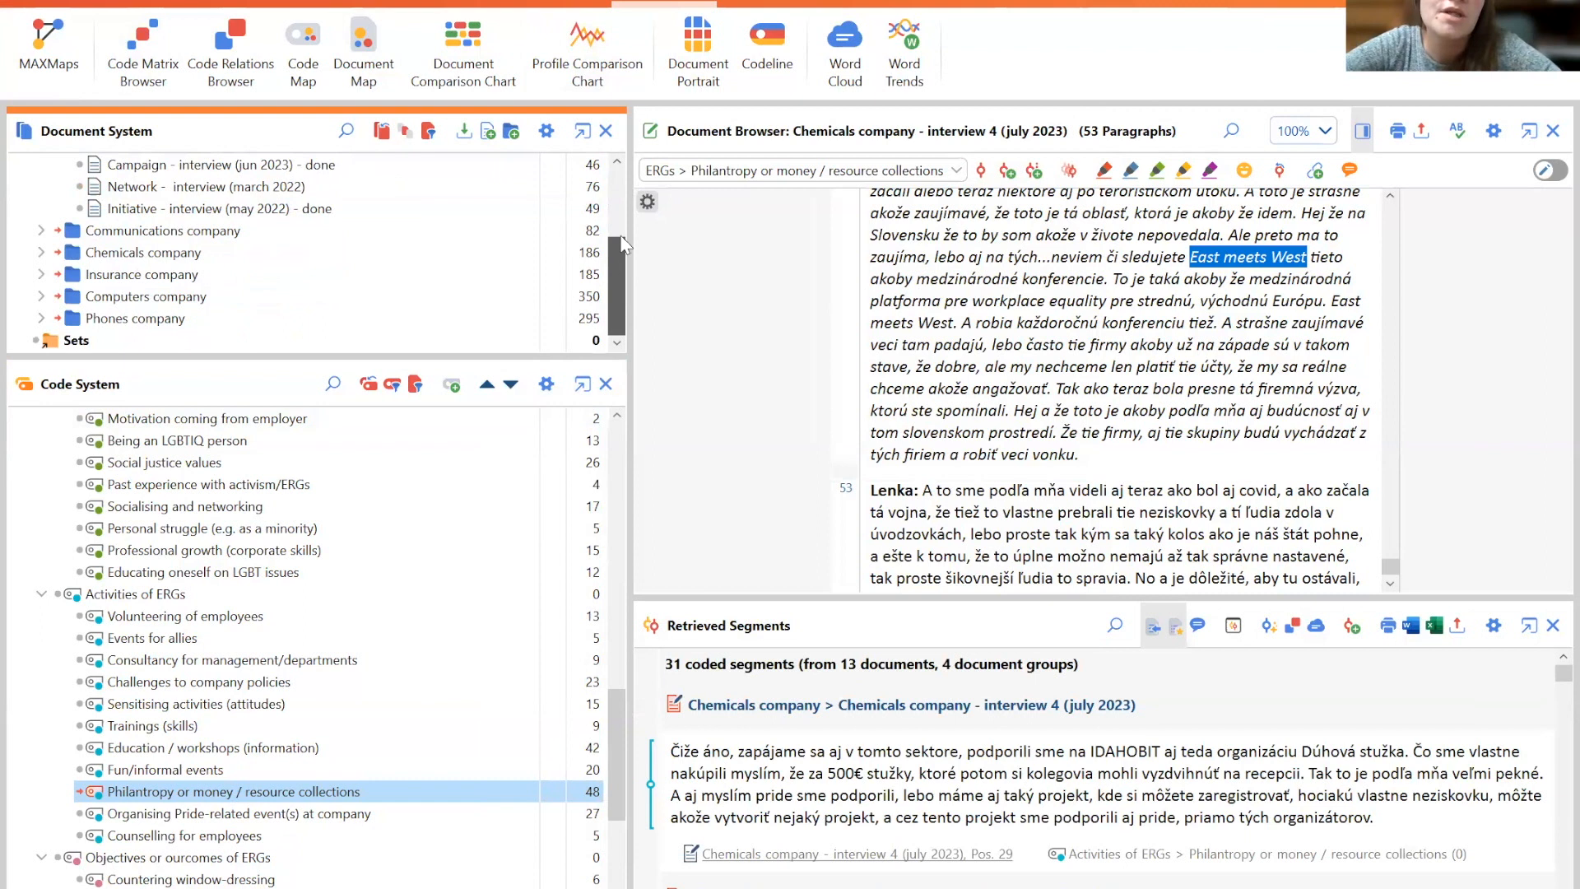
{"action": "scroll", "coordinate": [619, 239], "scroll_direction": "down", "scroll_amount": 3}
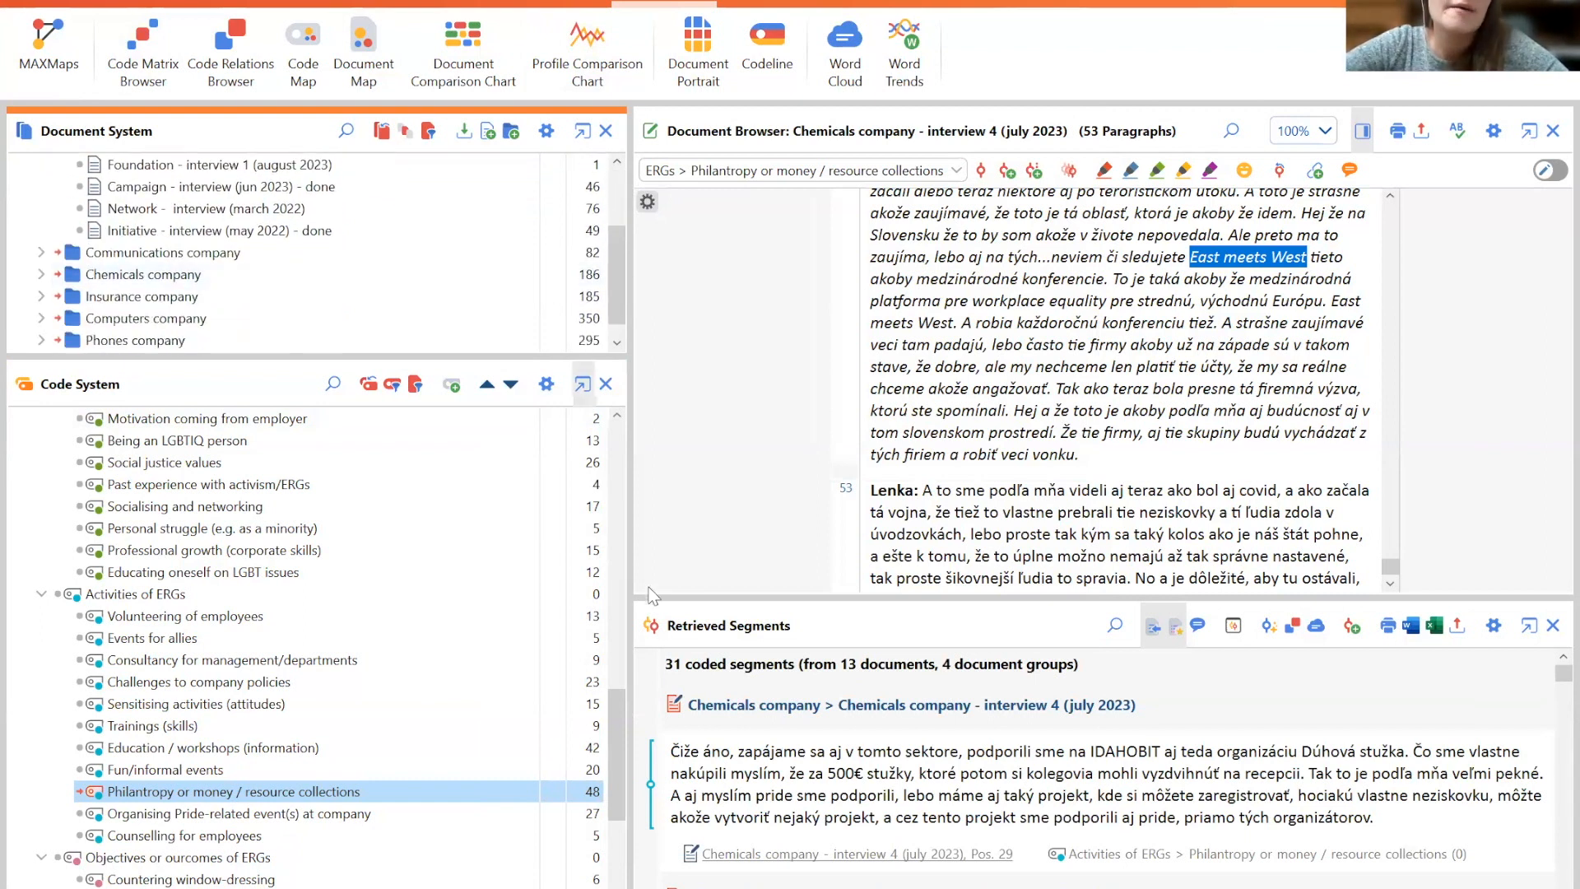
{"action": "left_click_drag", "start_coordinate": [621, 728], "coordinate": [616, 629]}
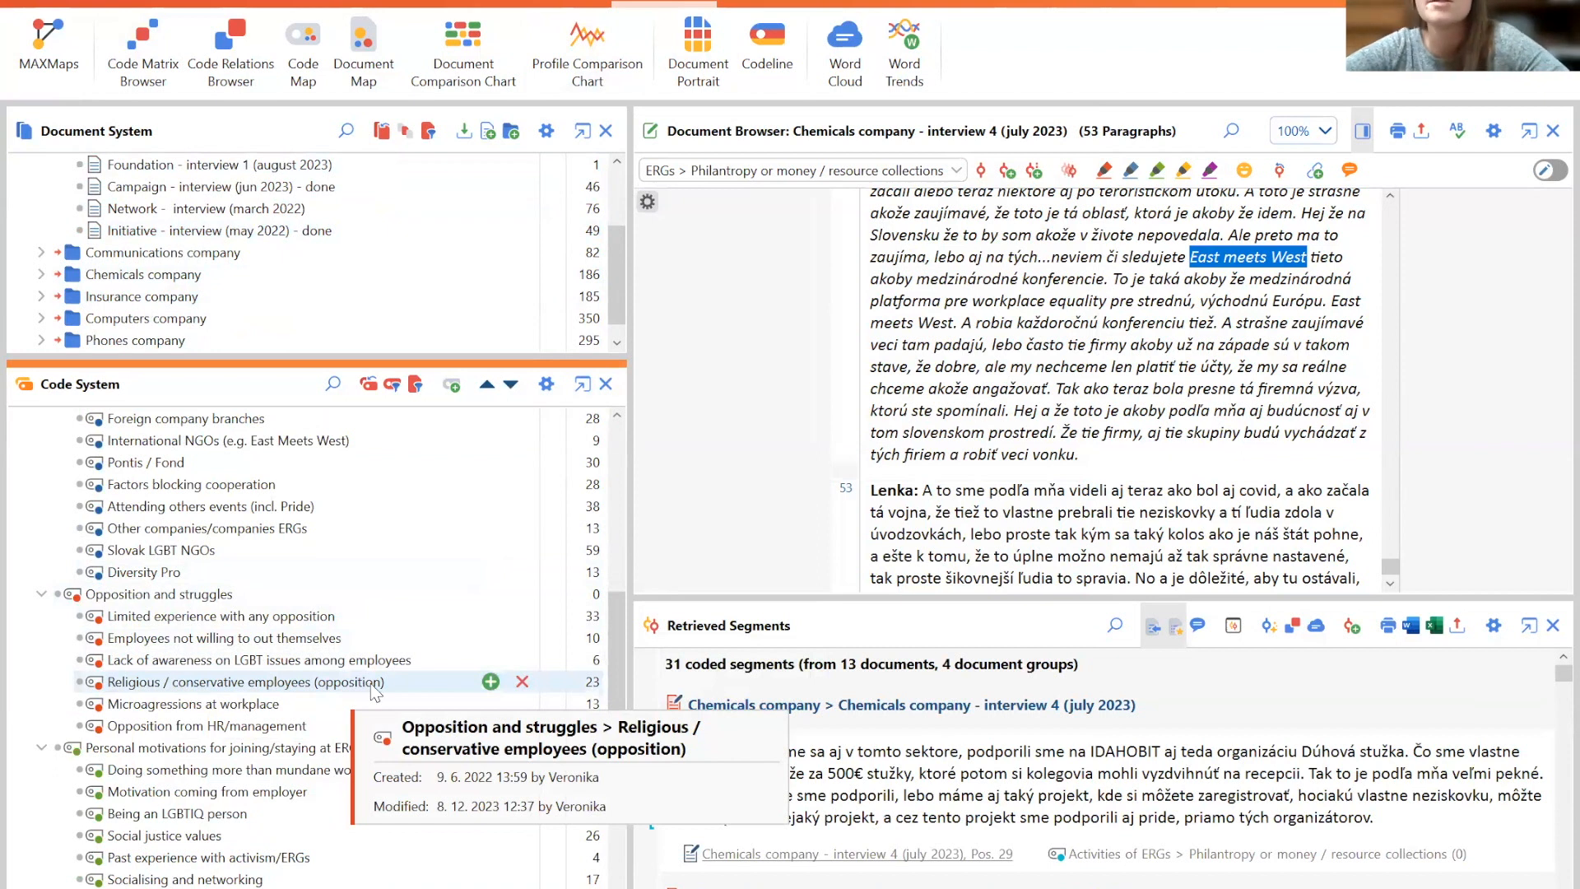
{"action": "left_click_drag", "start_coordinate": [619, 651], "coordinate": [639, 779]}
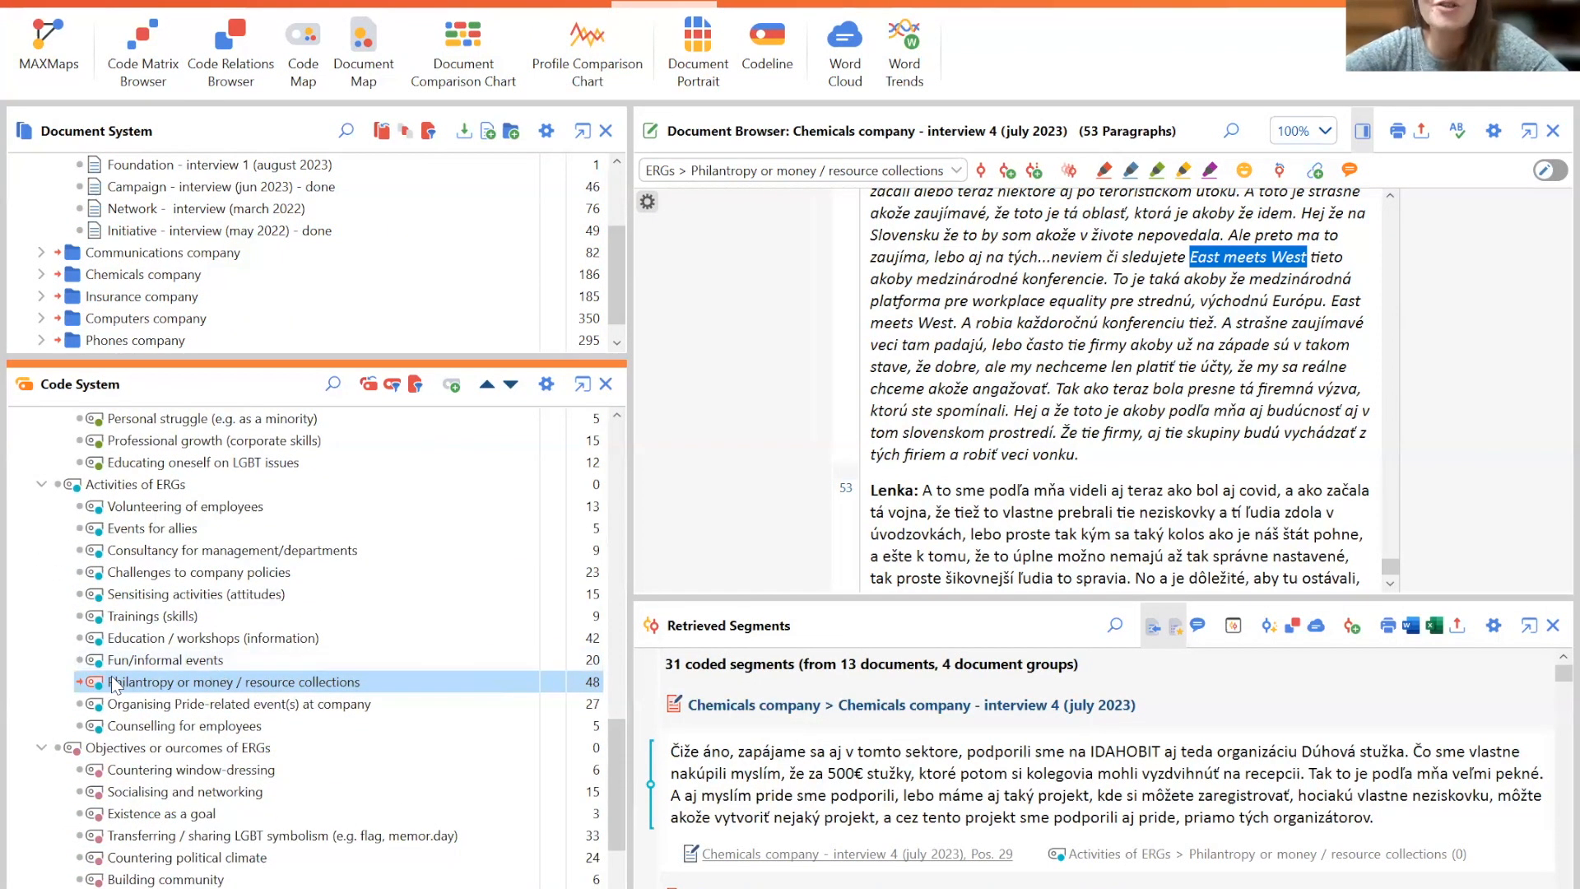
{"action": "left_click", "coordinate": [80, 684]}
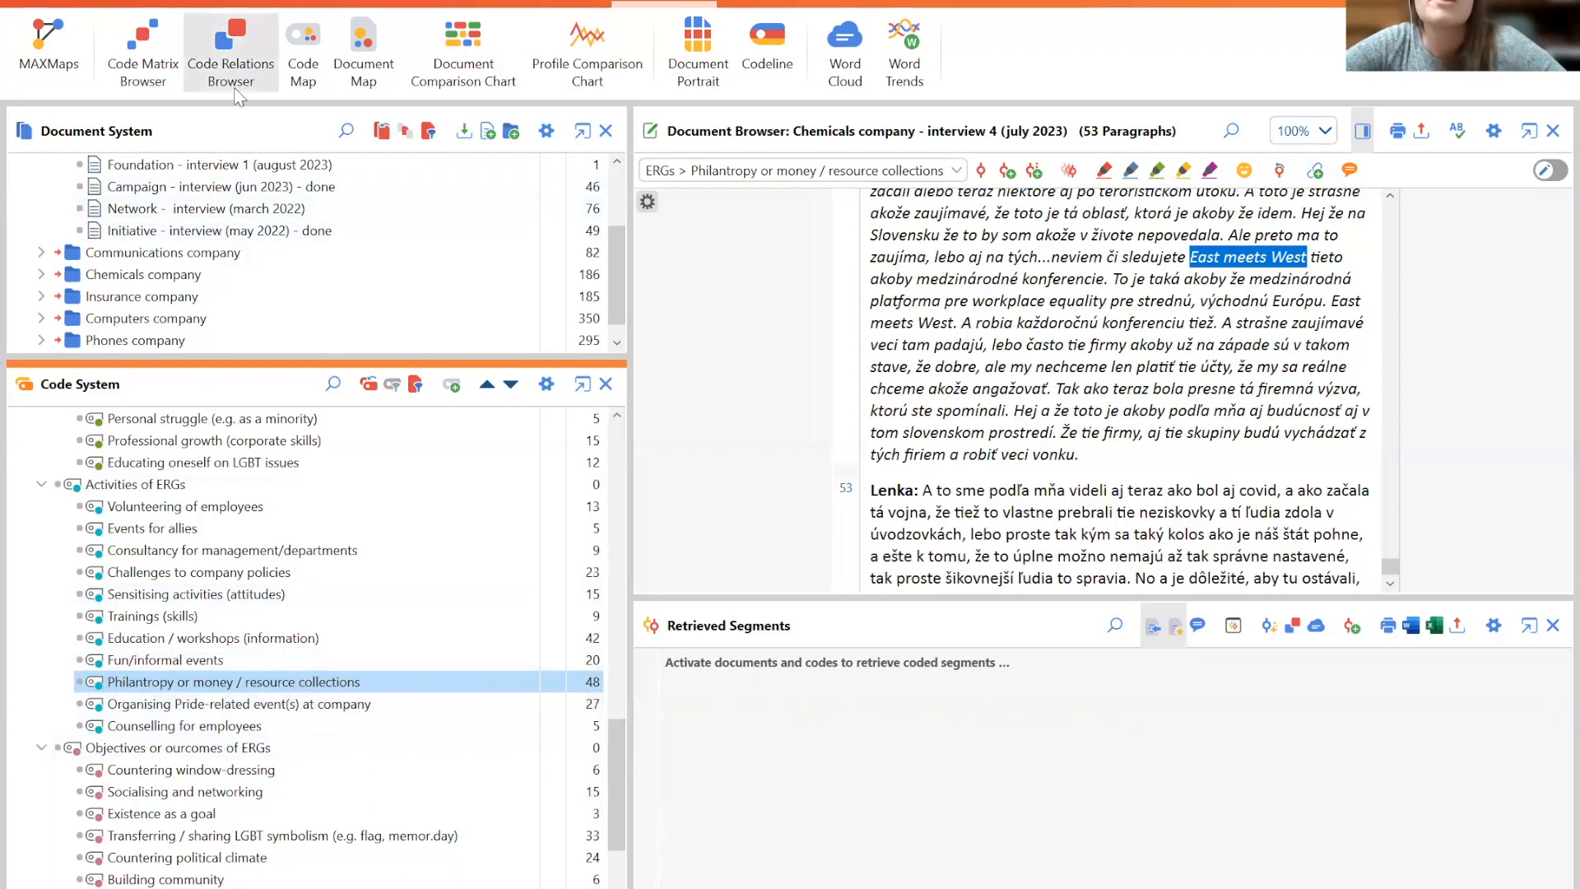
- Open the Code Relations Browser and select Religious / conservative employees (opposition) as the row code
{"action": "left_click", "coordinate": [230, 50]}
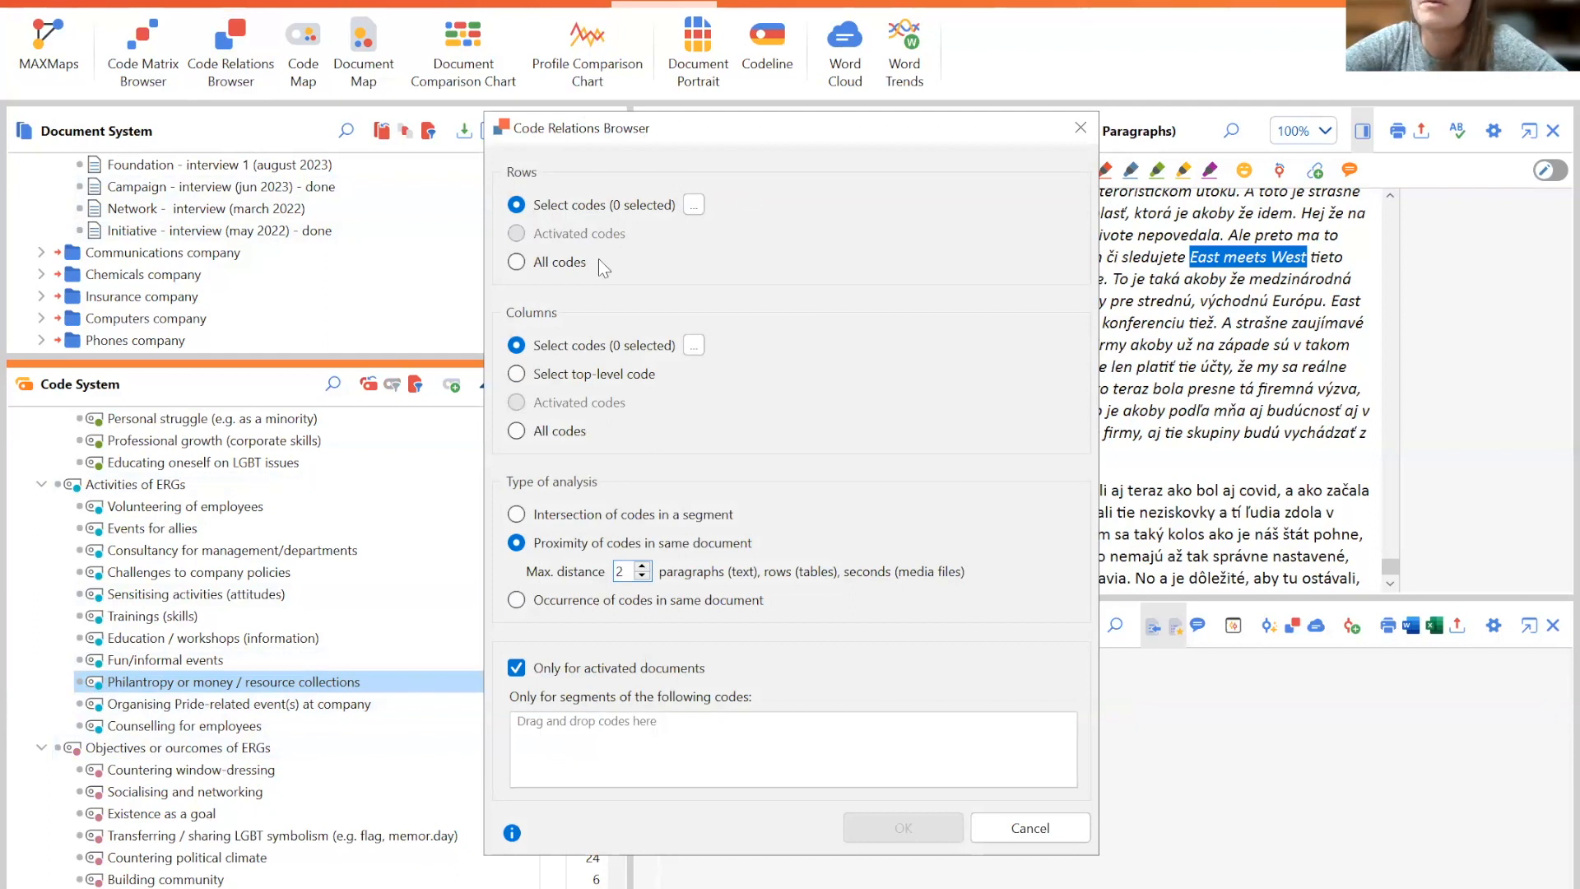
{"action": "left_click", "coordinate": [693, 204]}
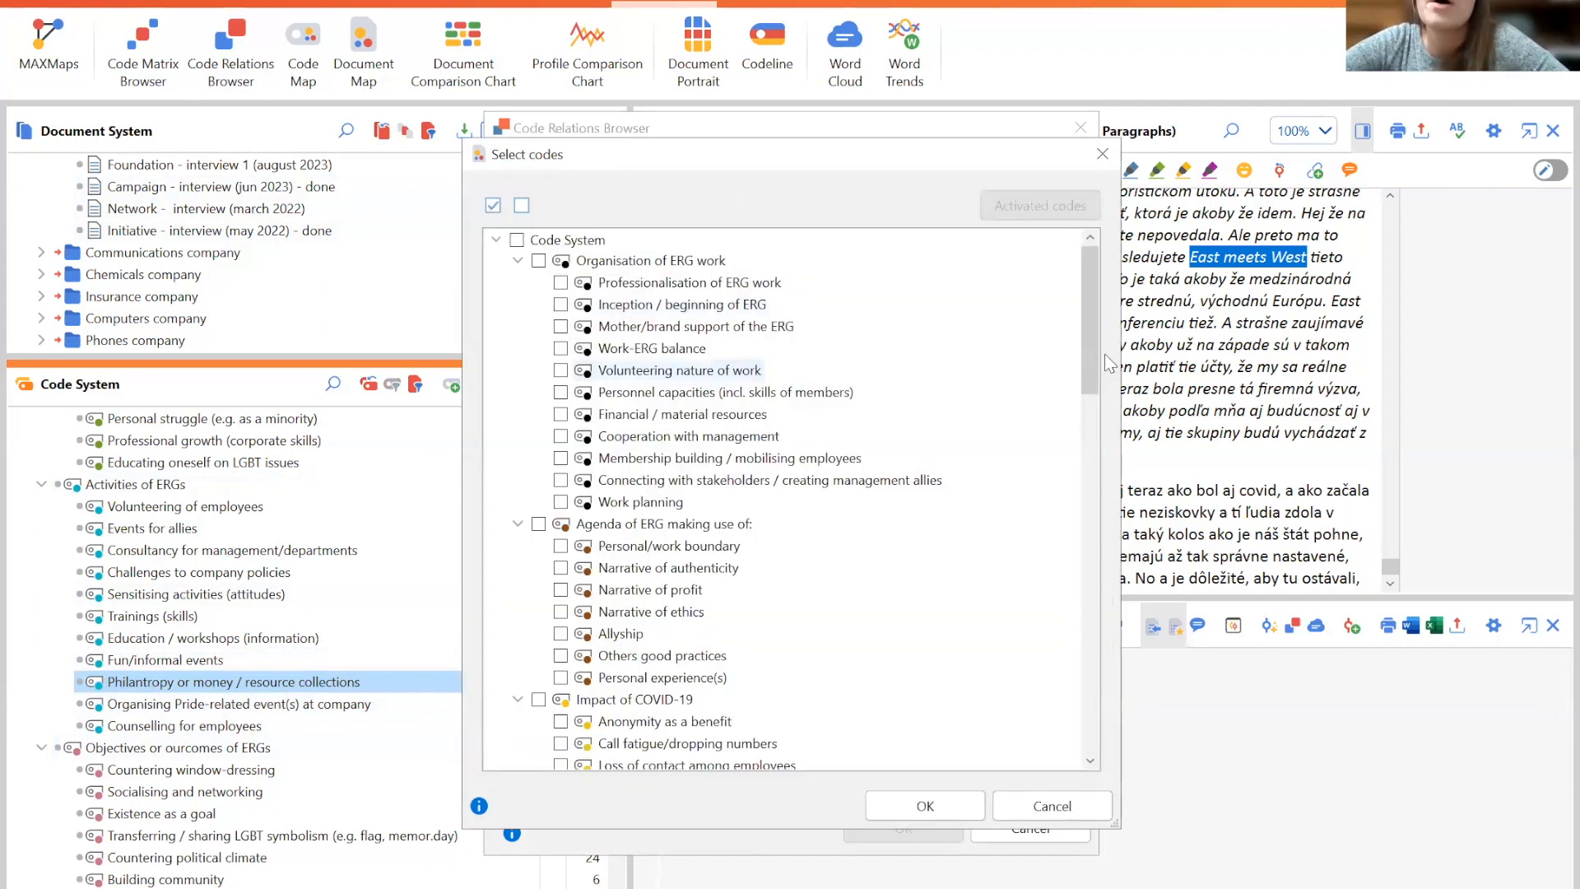
{"action": "scroll", "coordinate": [1093, 352], "scroll_direction": "down", "scroll_amount": 3}
{"action": "scroll", "coordinate": [988, 476], "scroll_direction": "down", "scroll_amount": 7}
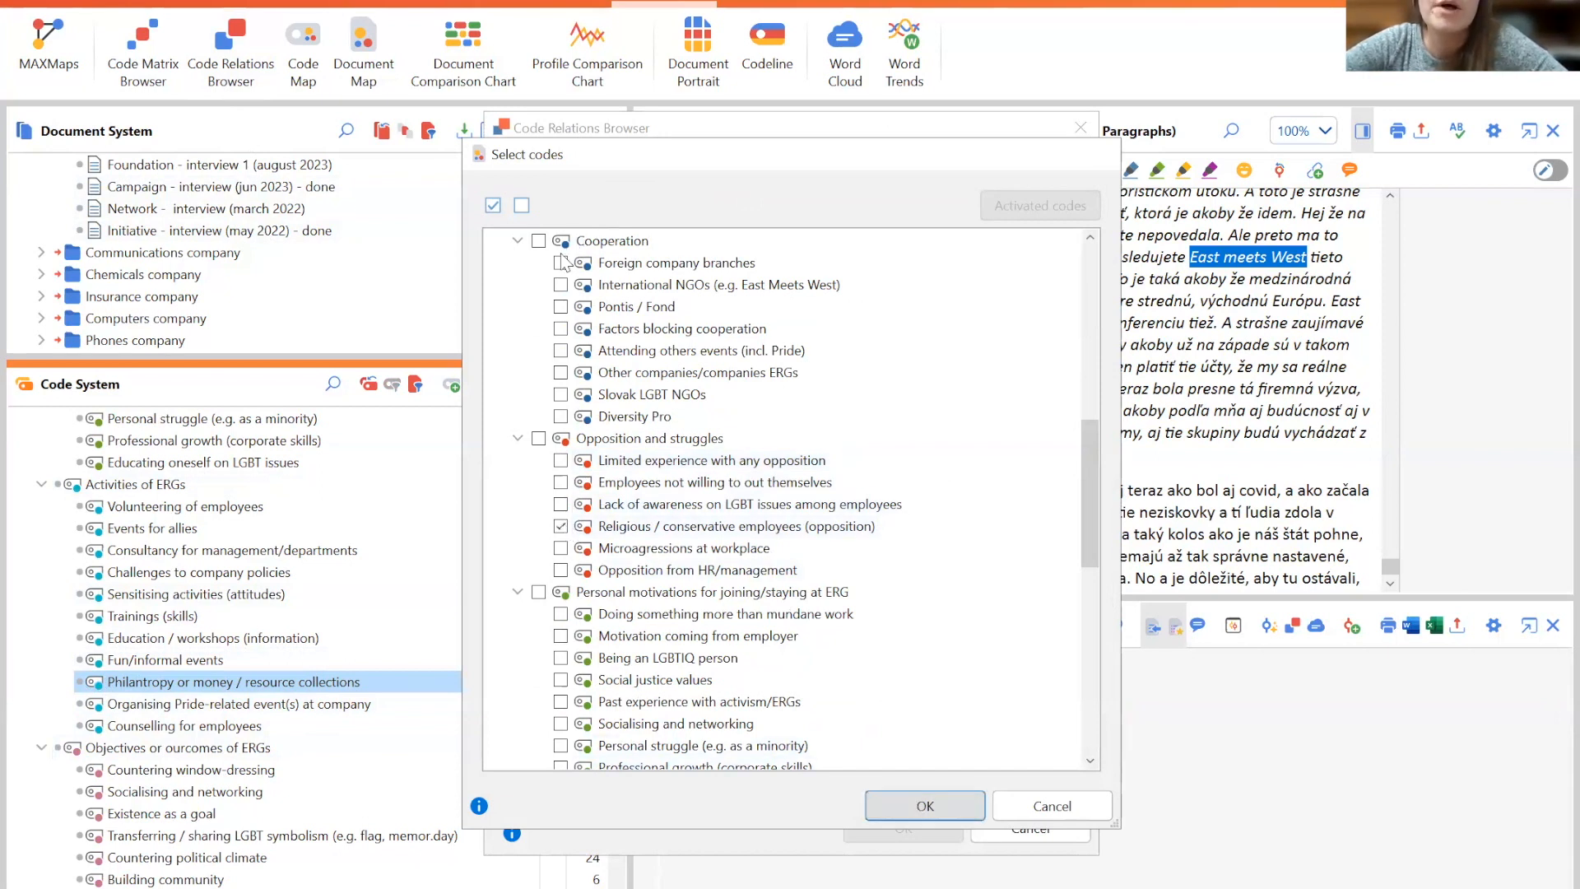
{"action": "left_click", "coordinate": [905, 802]}
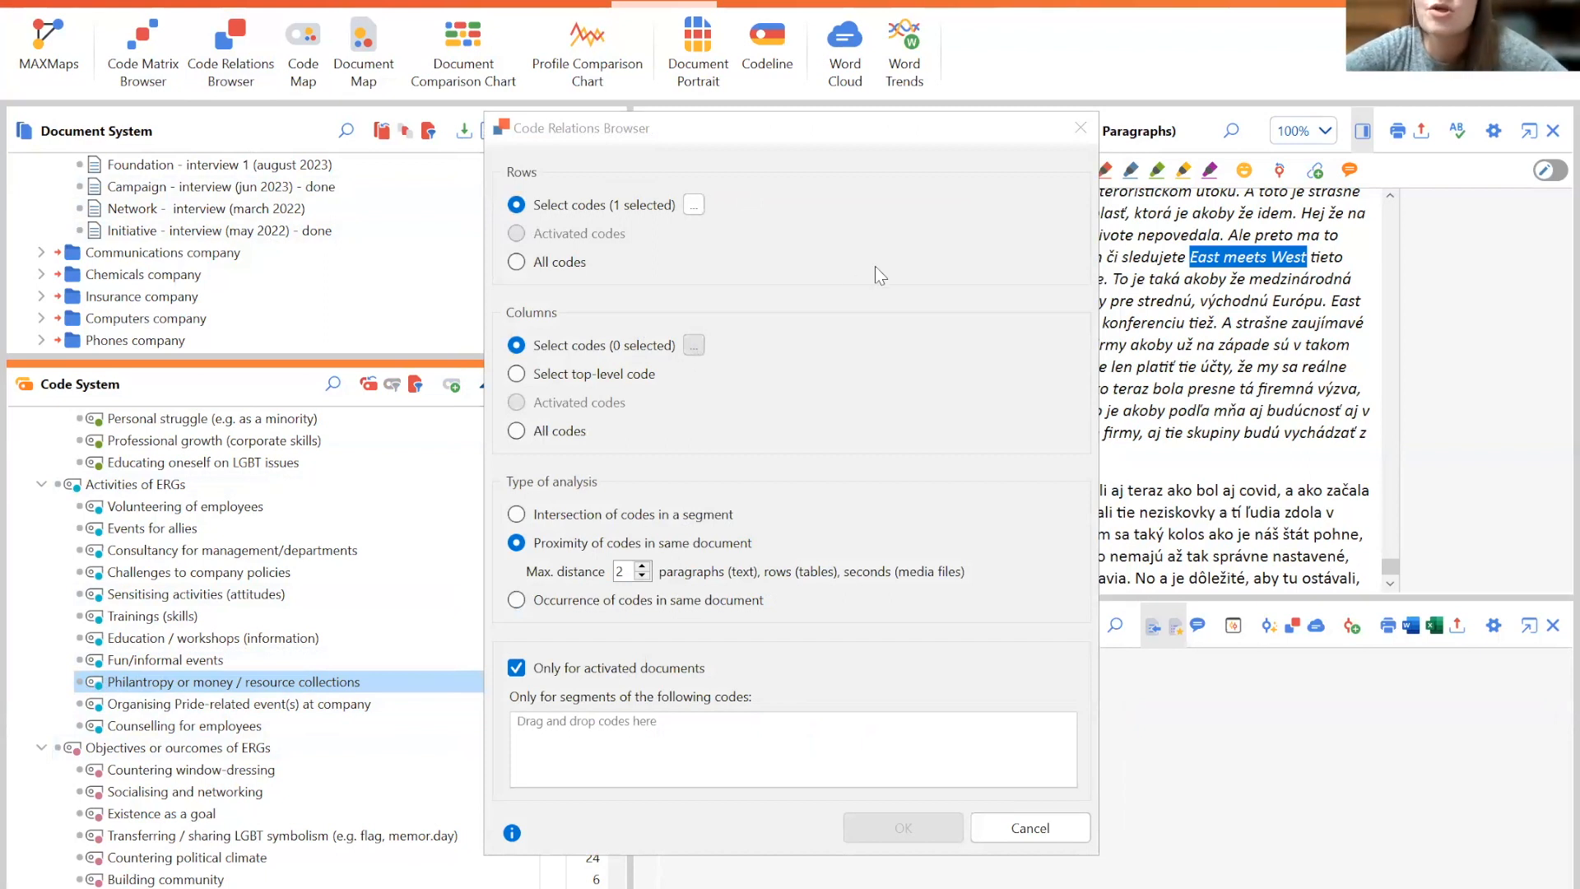
- Select Organising Pride-related event(s) at company as the column code
{"action": "left_click", "coordinate": [694, 345]}
{"action": "left_click_drag", "start_coordinate": [1091, 336], "coordinate": [1113, 556]}
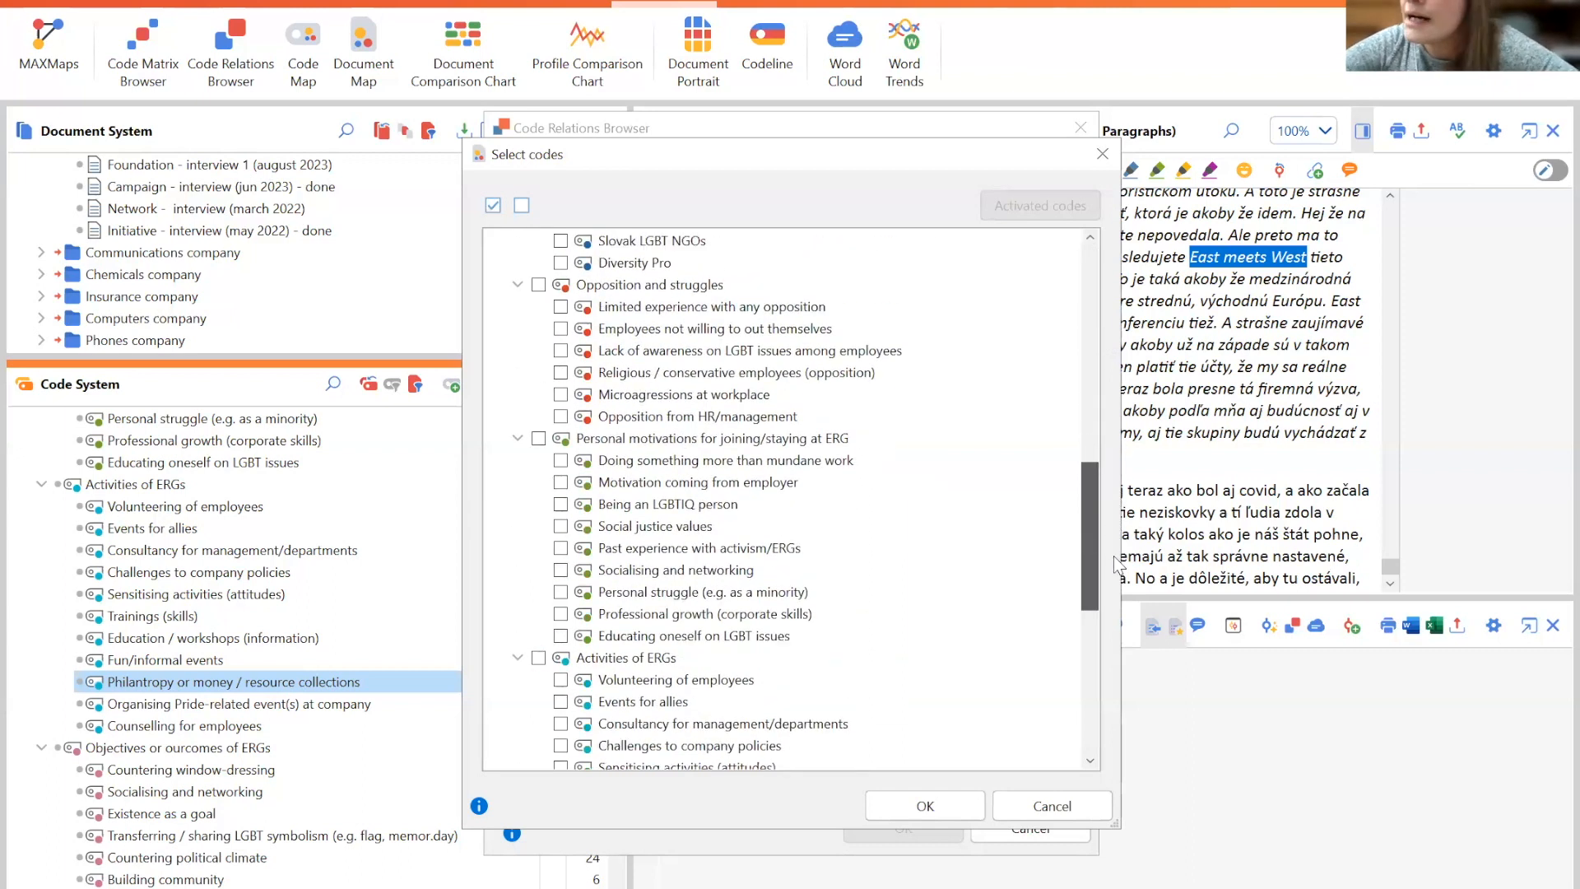
{"action": "scroll", "coordinate": [565, 579], "scroll_direction": "down", "scroll_amount": 5}
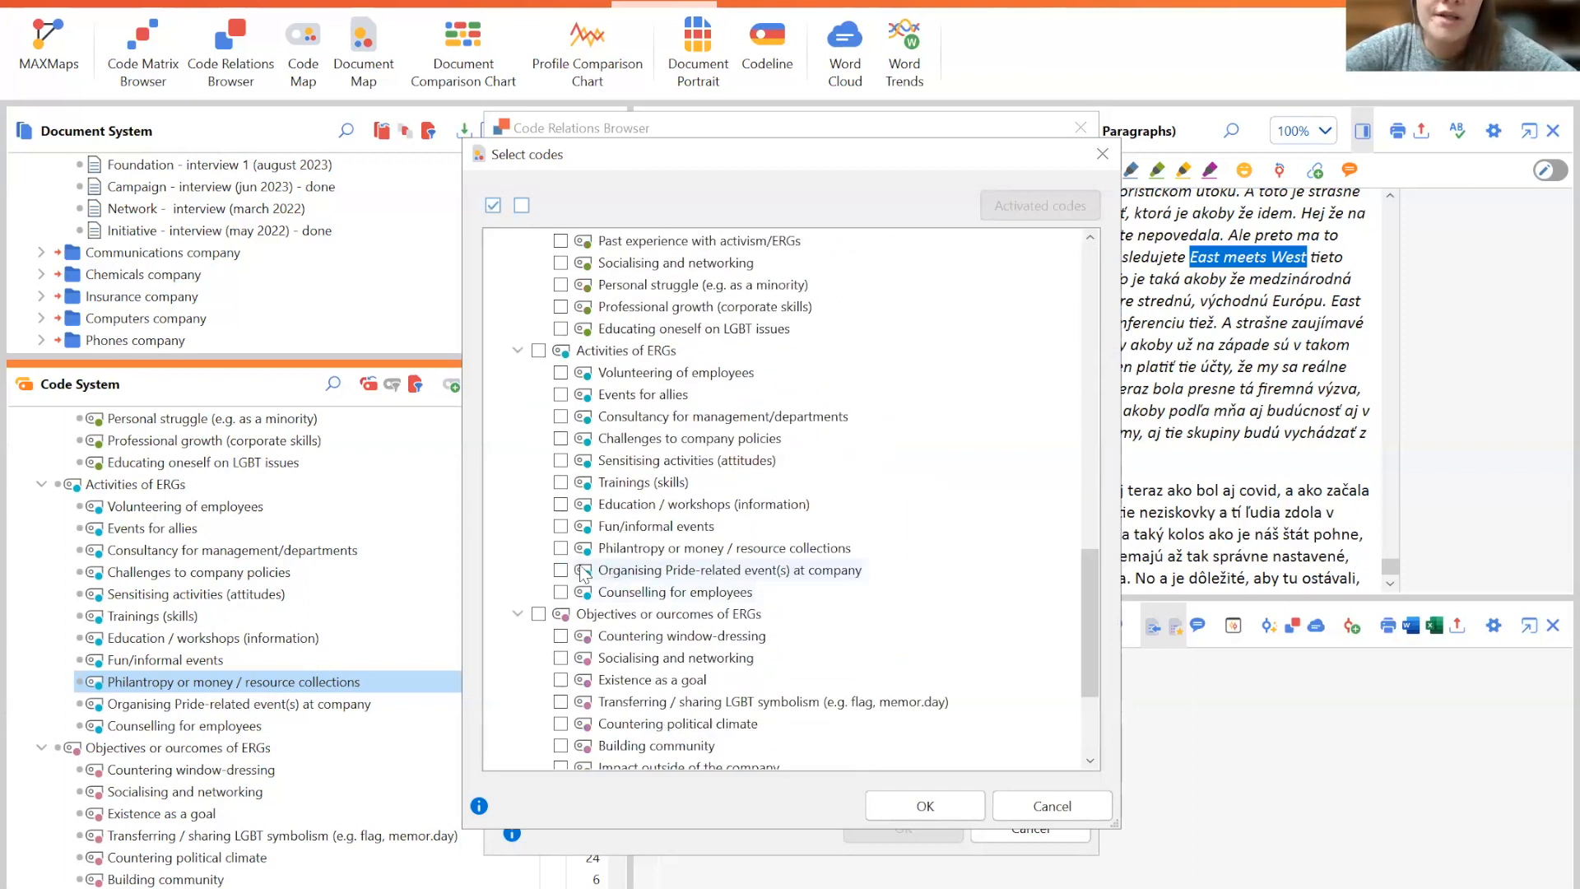
{"action": "left_click", "coordinate": [562, 573]}
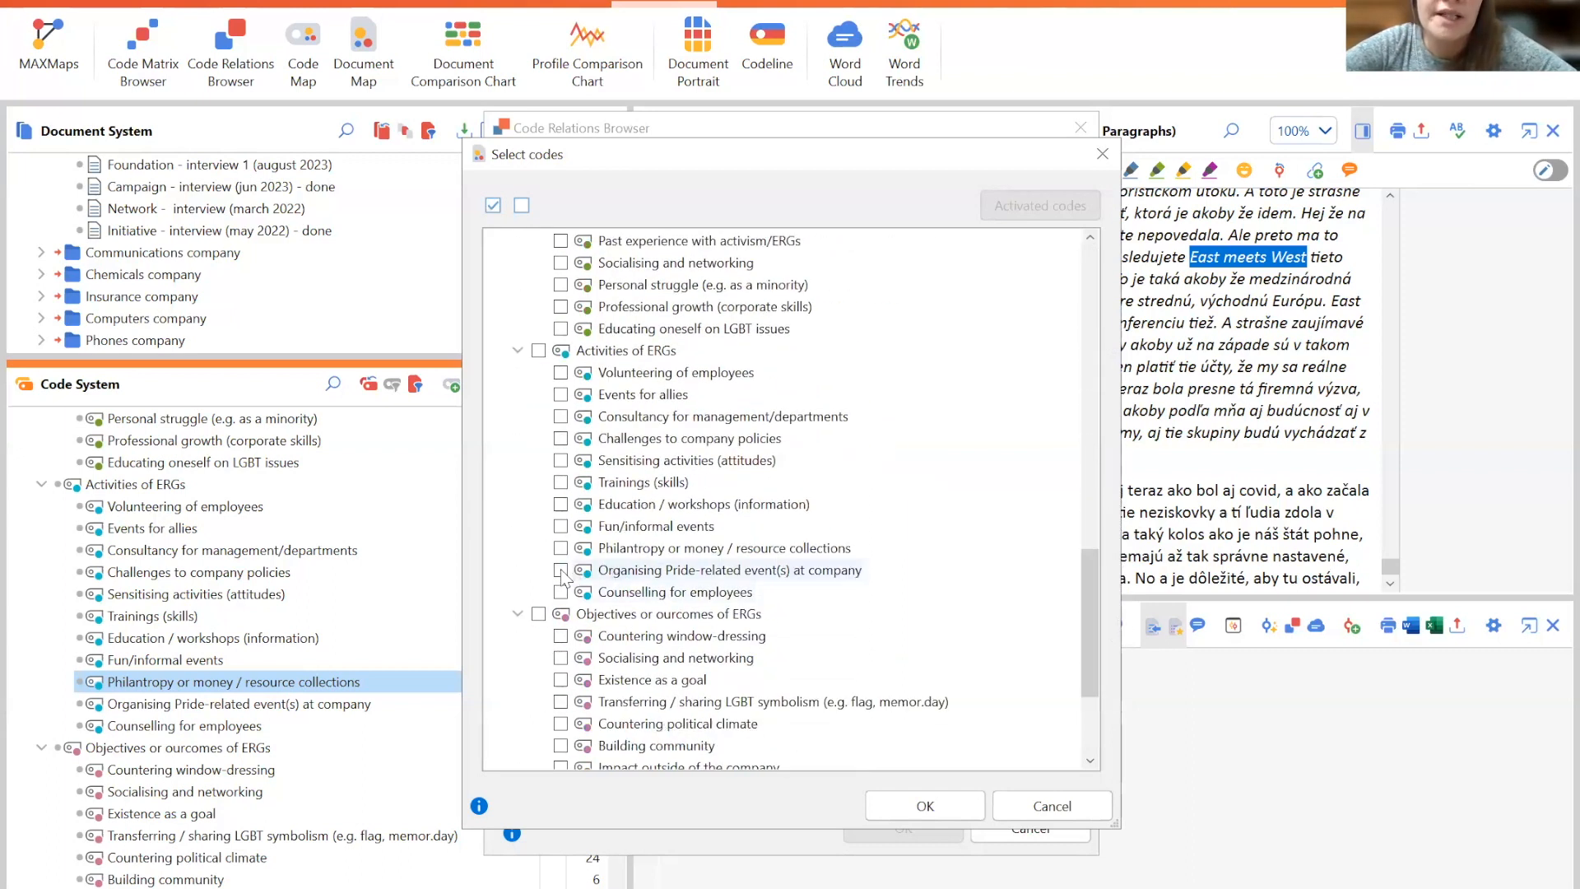
{"action": "left_click", "coordinate": [925, 806]}
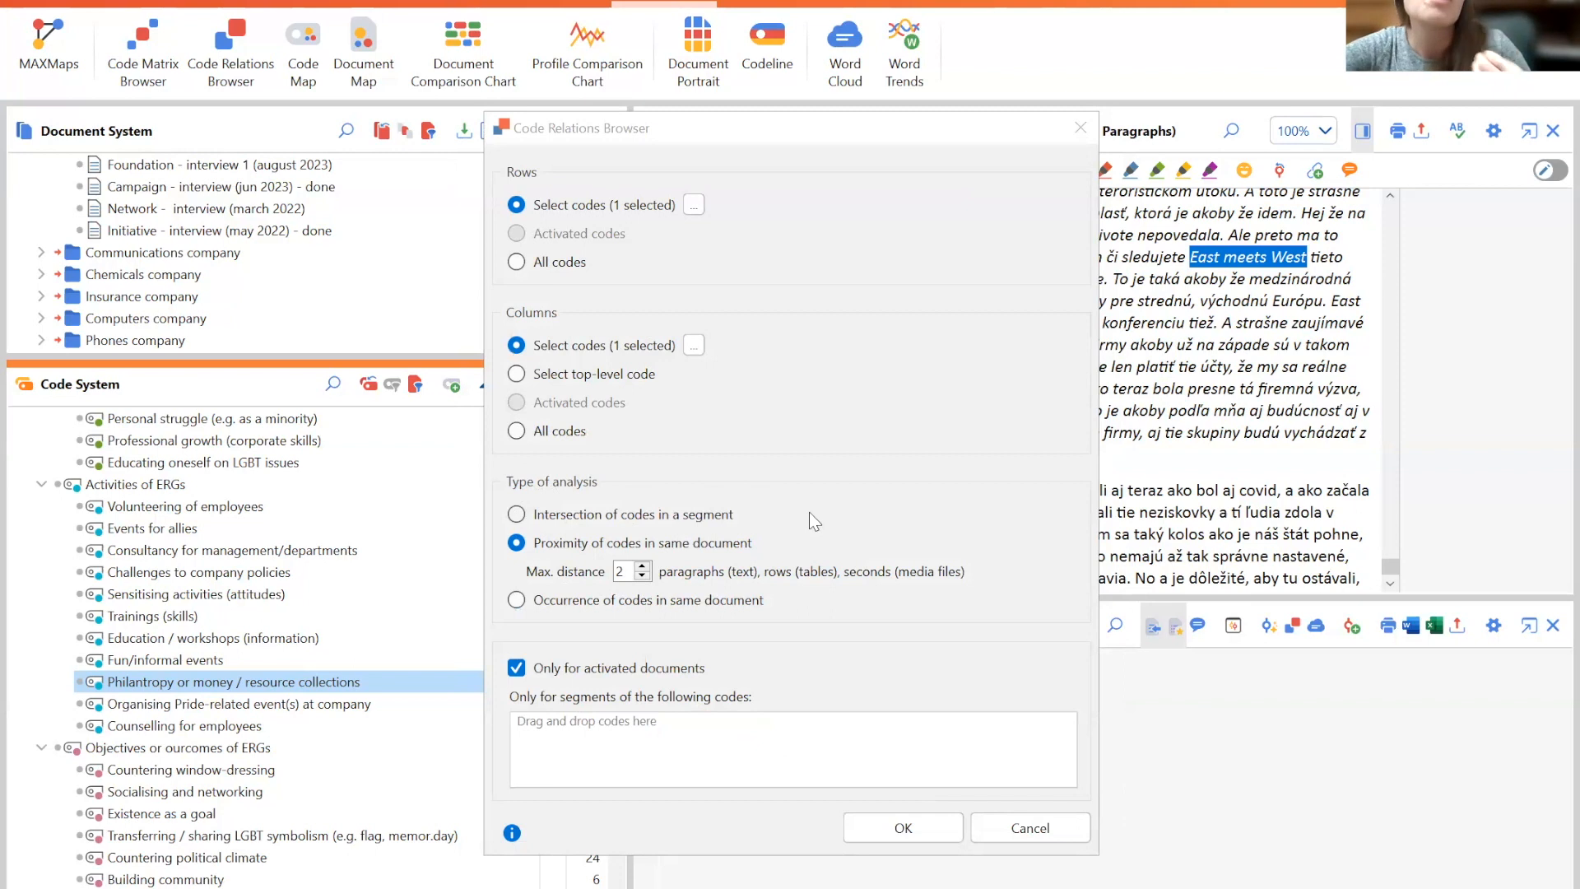
- Keep proximity of codes in the same document within 2 paragraphs and run the Code Relations Browser
{"action": "left_click", "coordinate": [516, 600]}
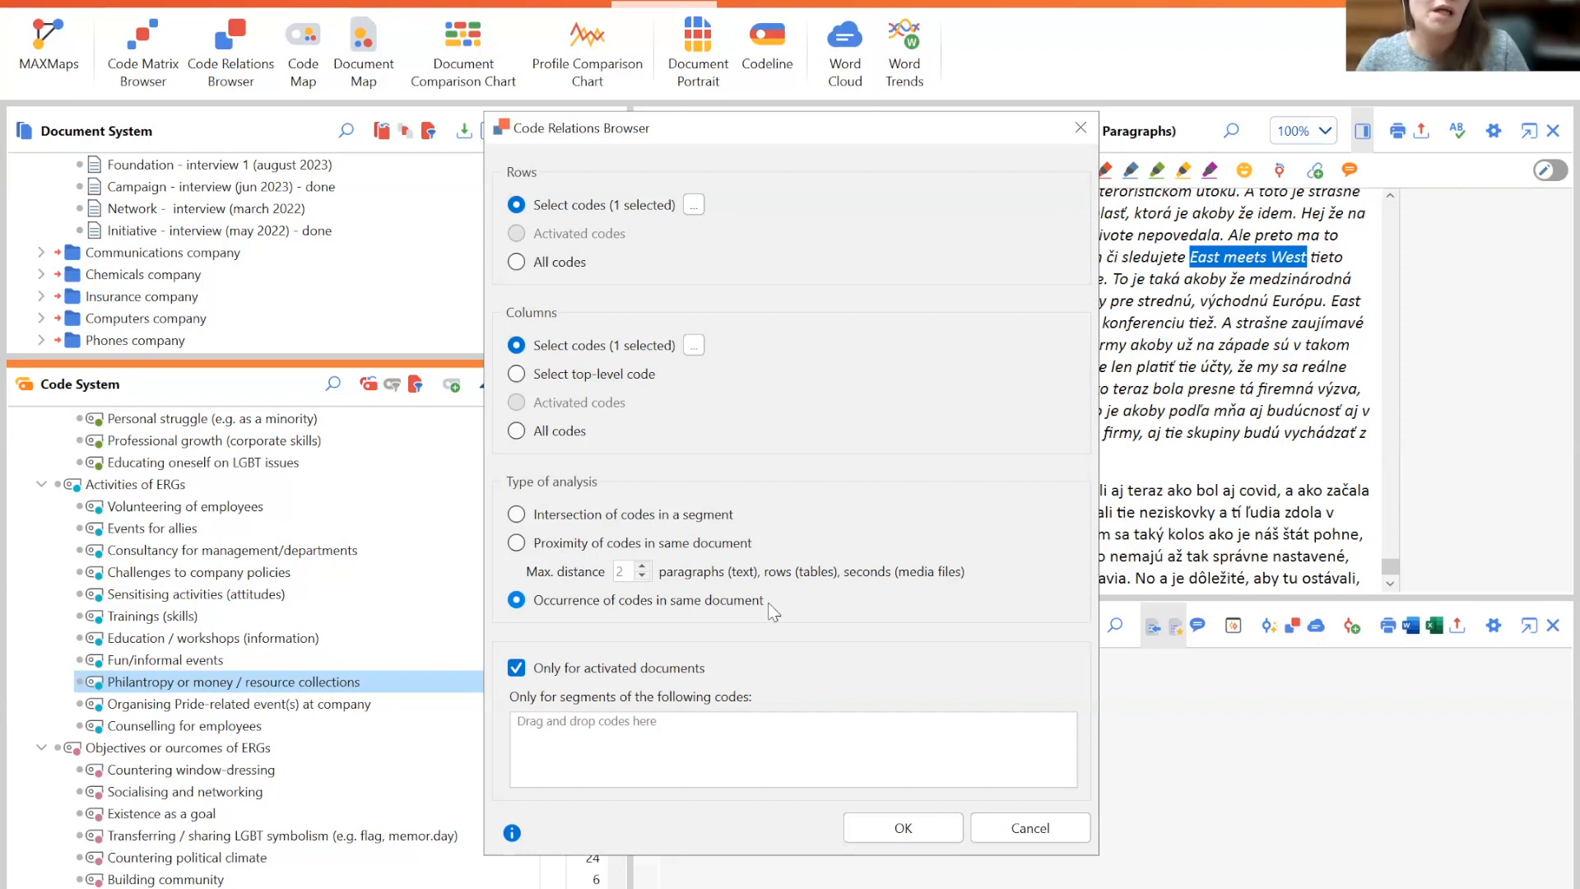
{"action": "left_click", "coordinate": [517, 543]}
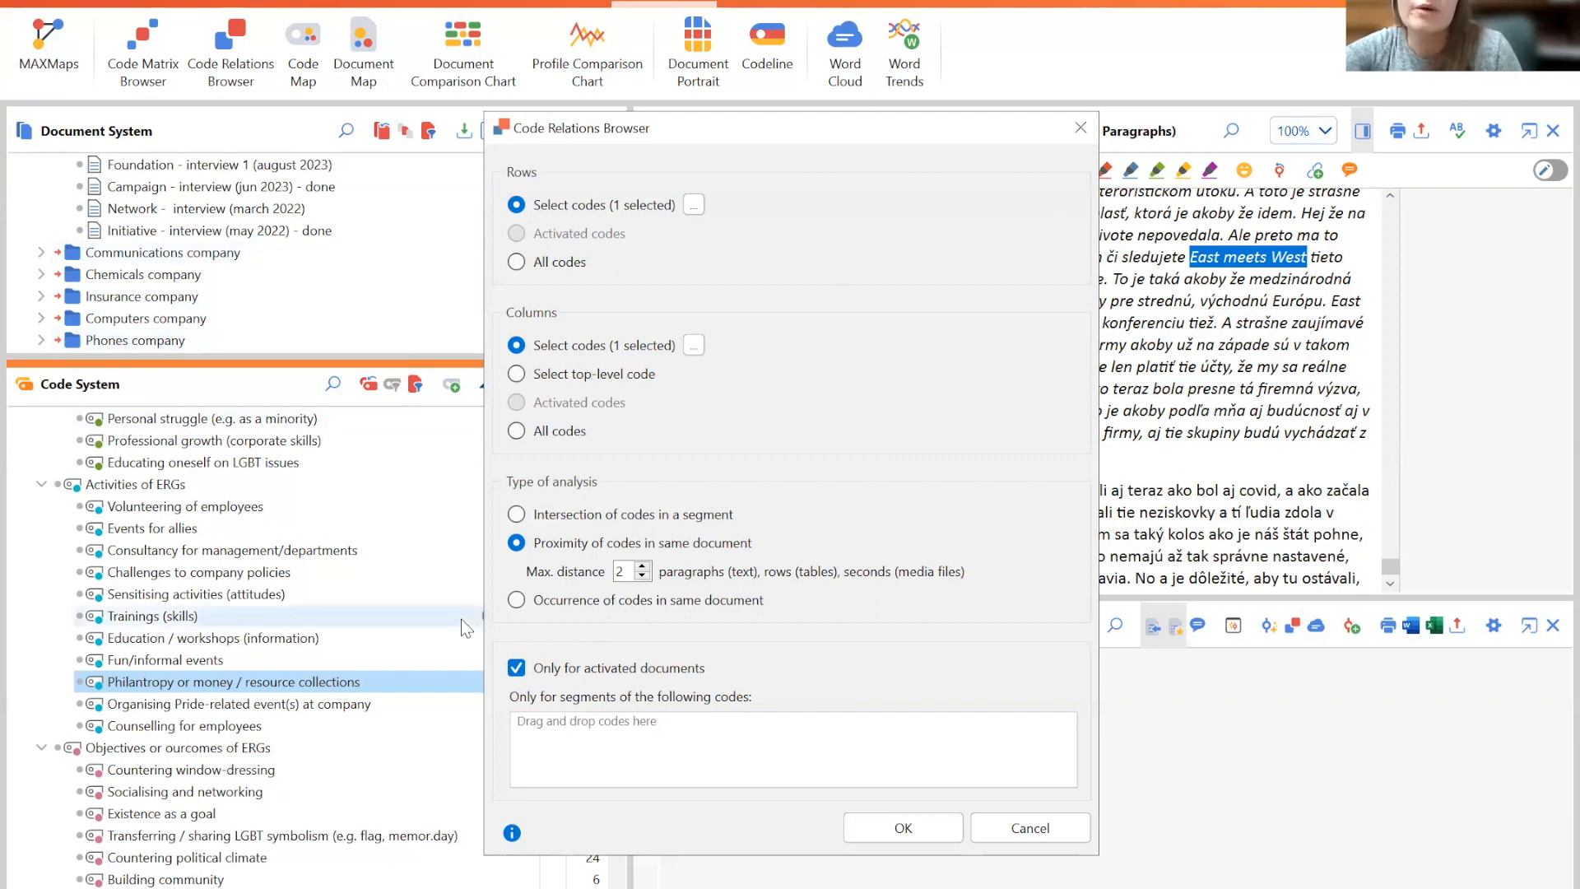
{"action": "left_click", "coordinate": [904, 828]}
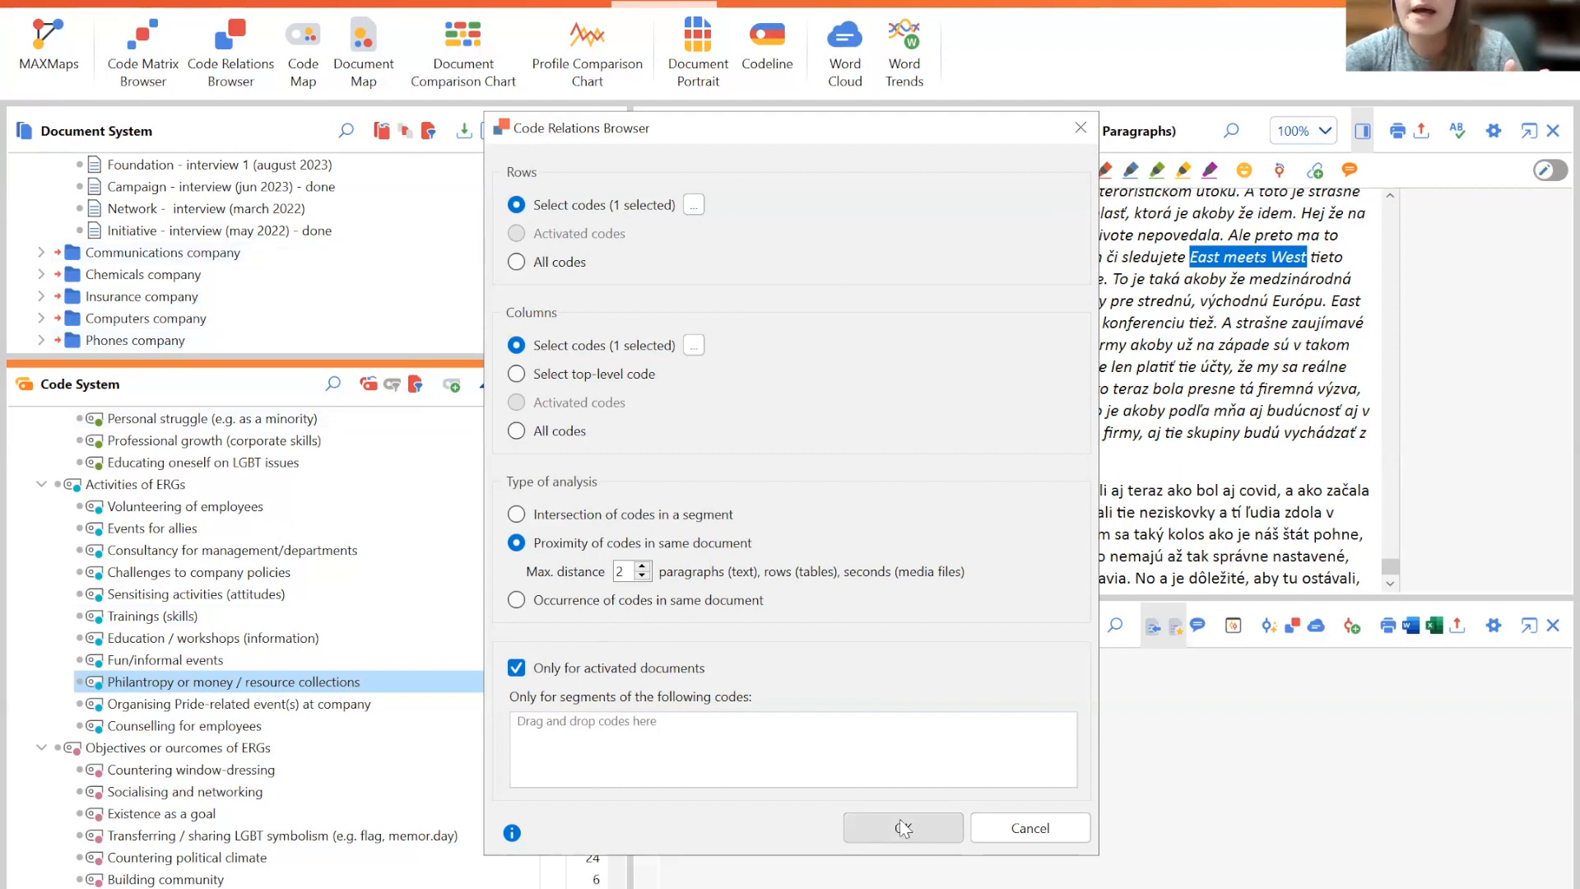
{"action": "left_click", "coordinate": [902, 826]}
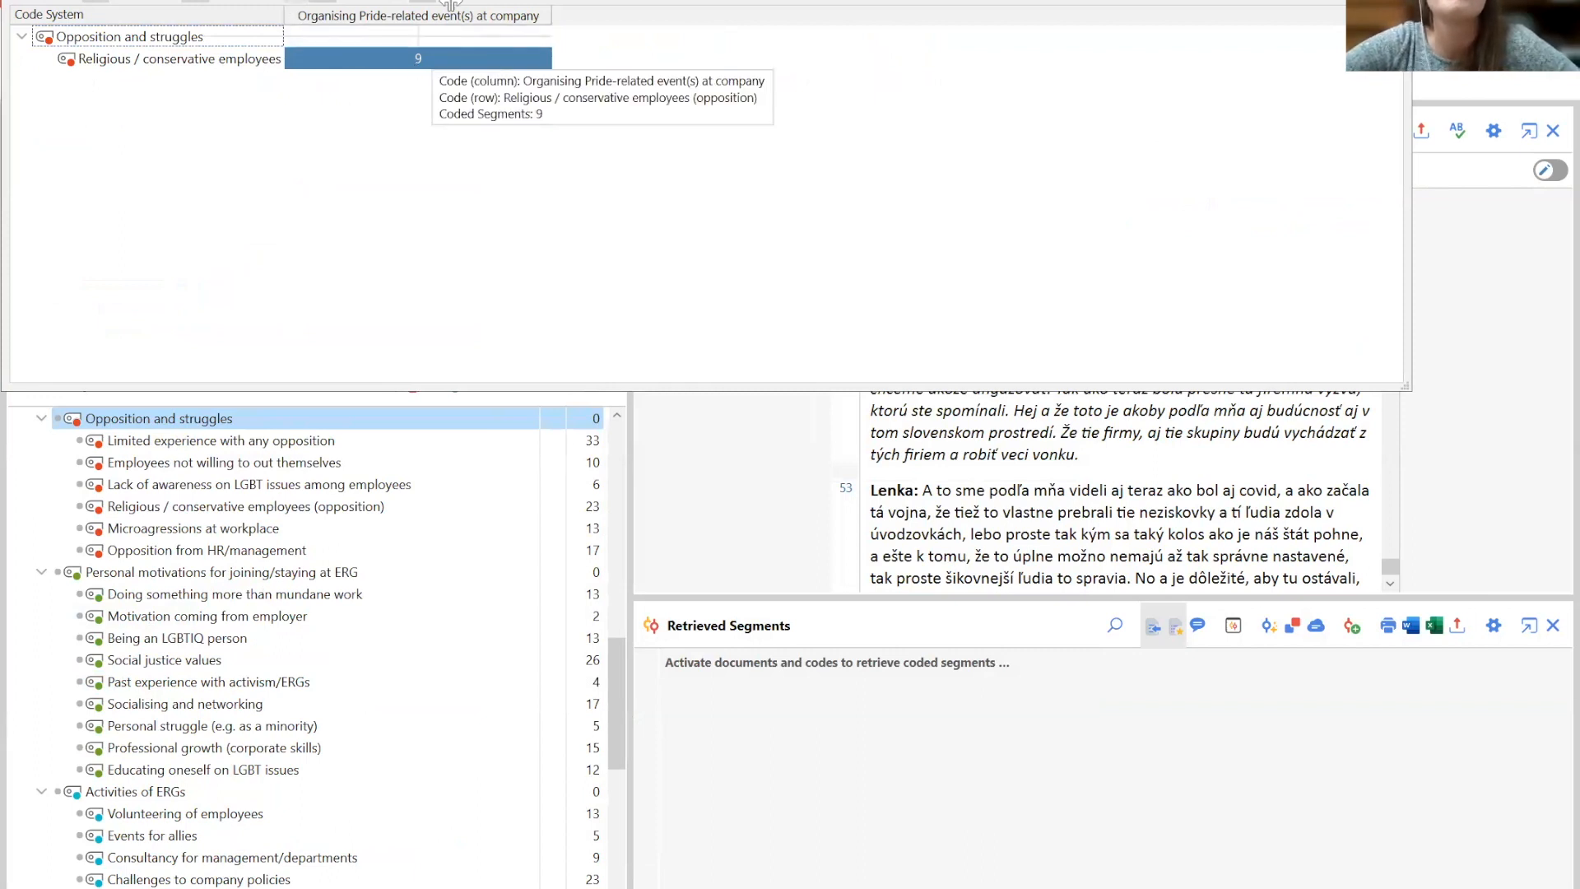
- Widen the result column and open the segments where Religious / conservative employees and Organising Pride-related events co-occur, toggling their source details
{"action": "left_click_drag", "start_coordinate": [284, 10], "coordinate": [472, 12]}
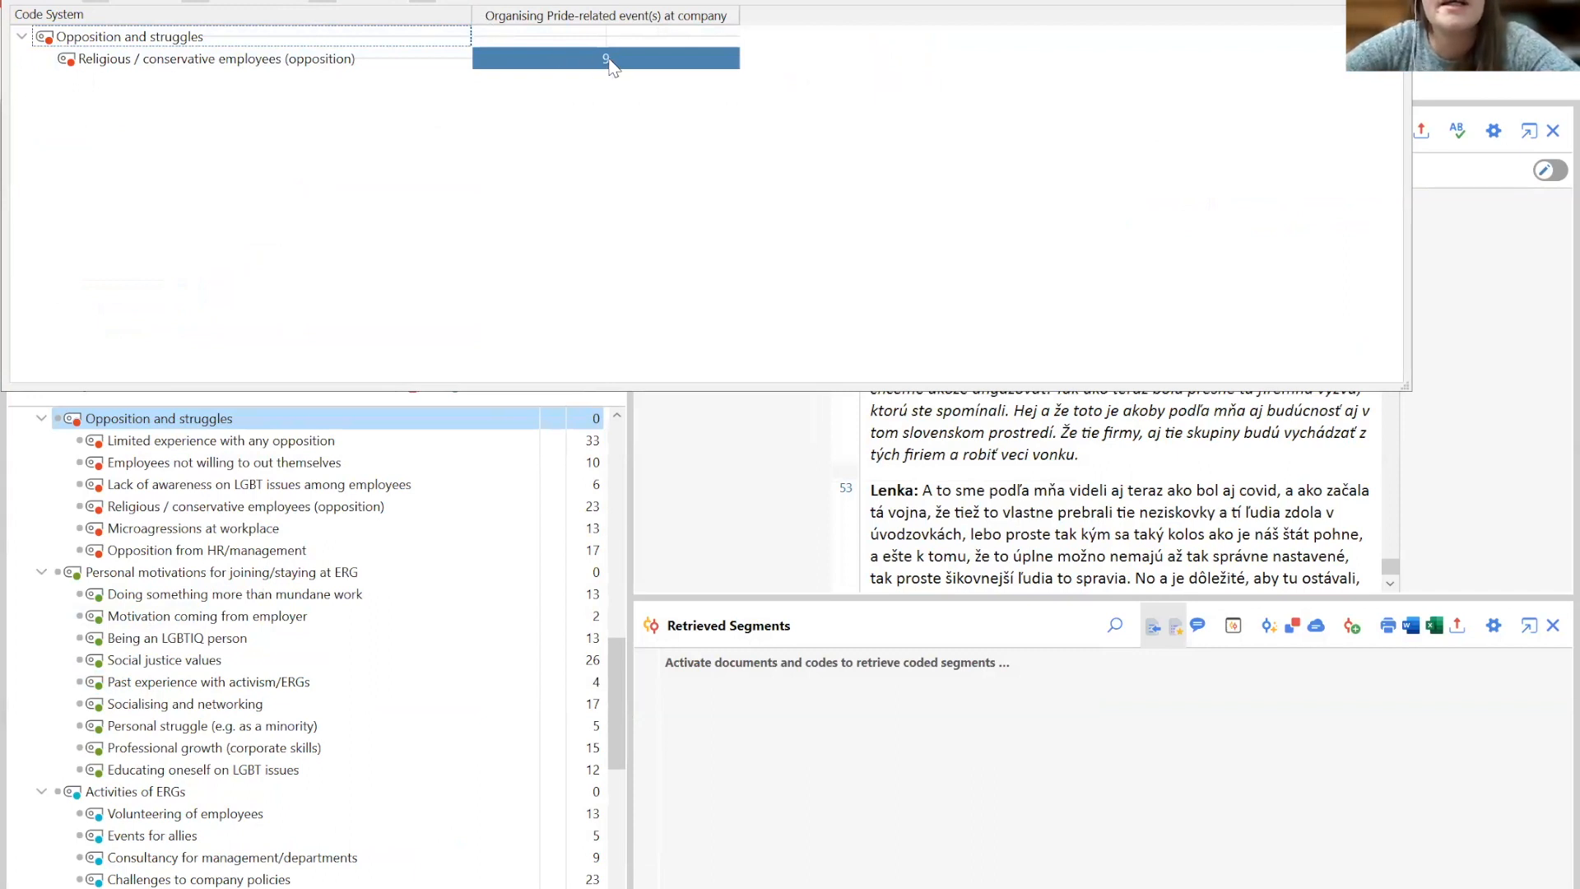
{"action": "mouse_move", "coordinate": [609, 64]}
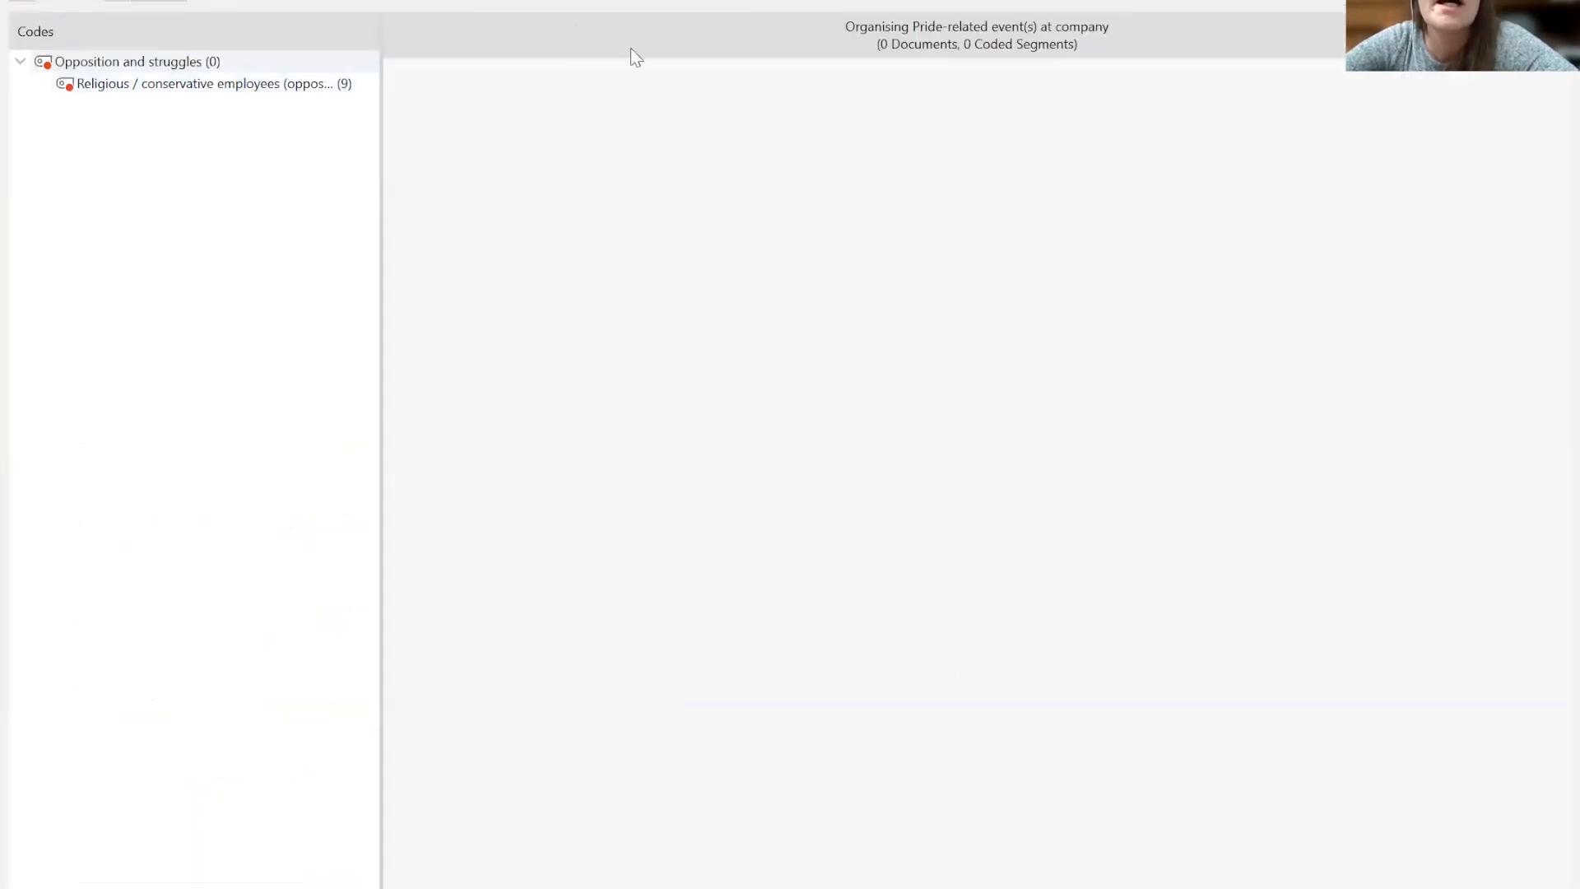
{"action": "left_click", "coordinate": [270, 91]}
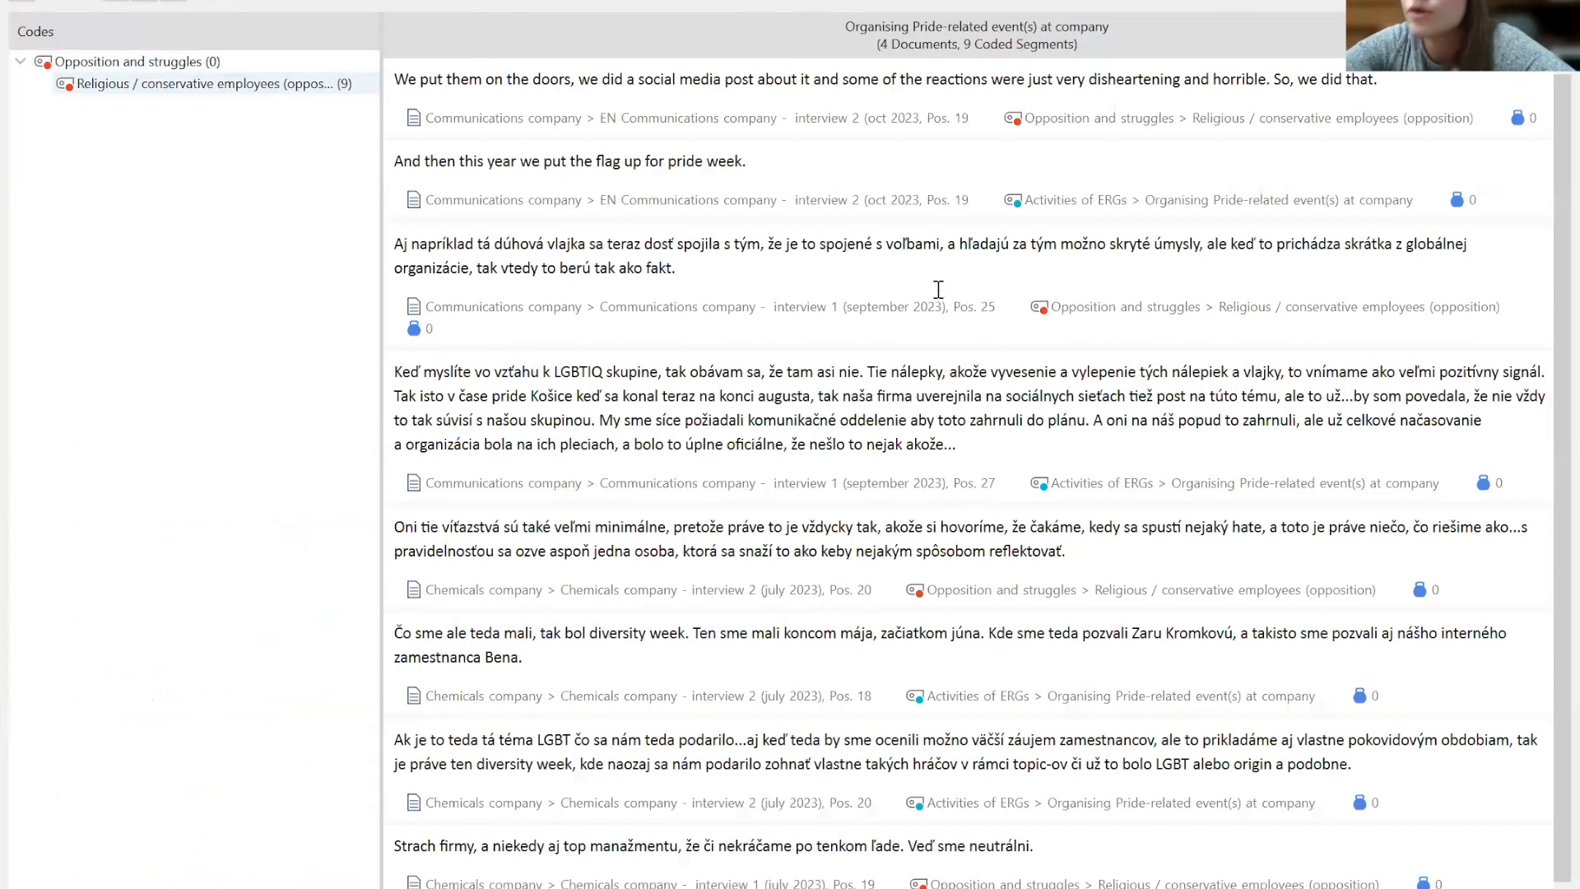
{"action": "left_click", "coordinate": [117, 2]}
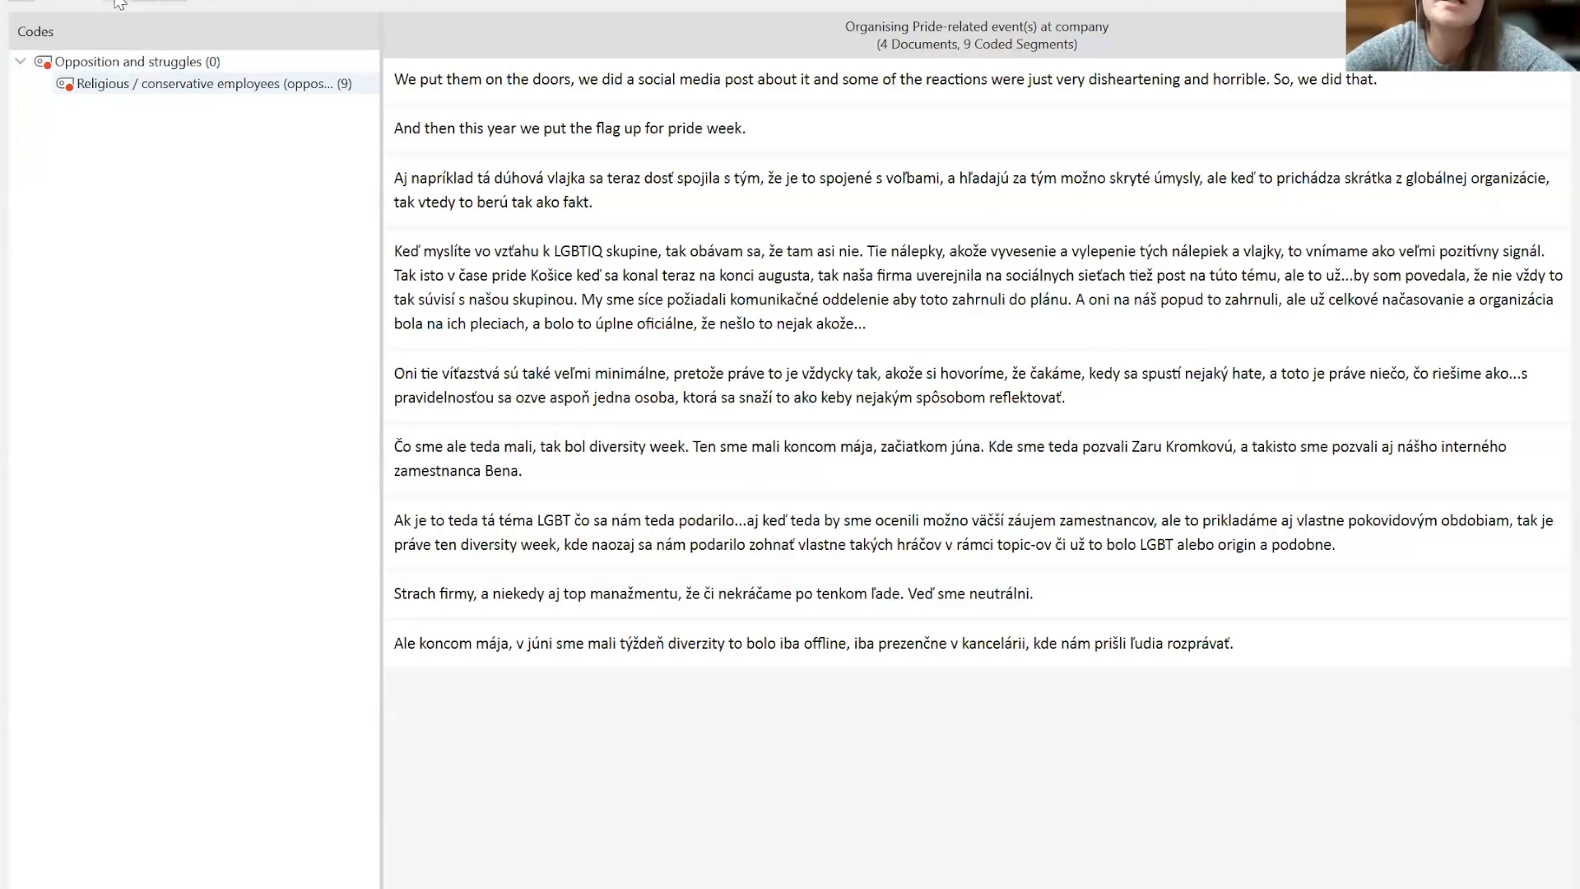
{"action": "left_click", "coordinate": [117, 3]}
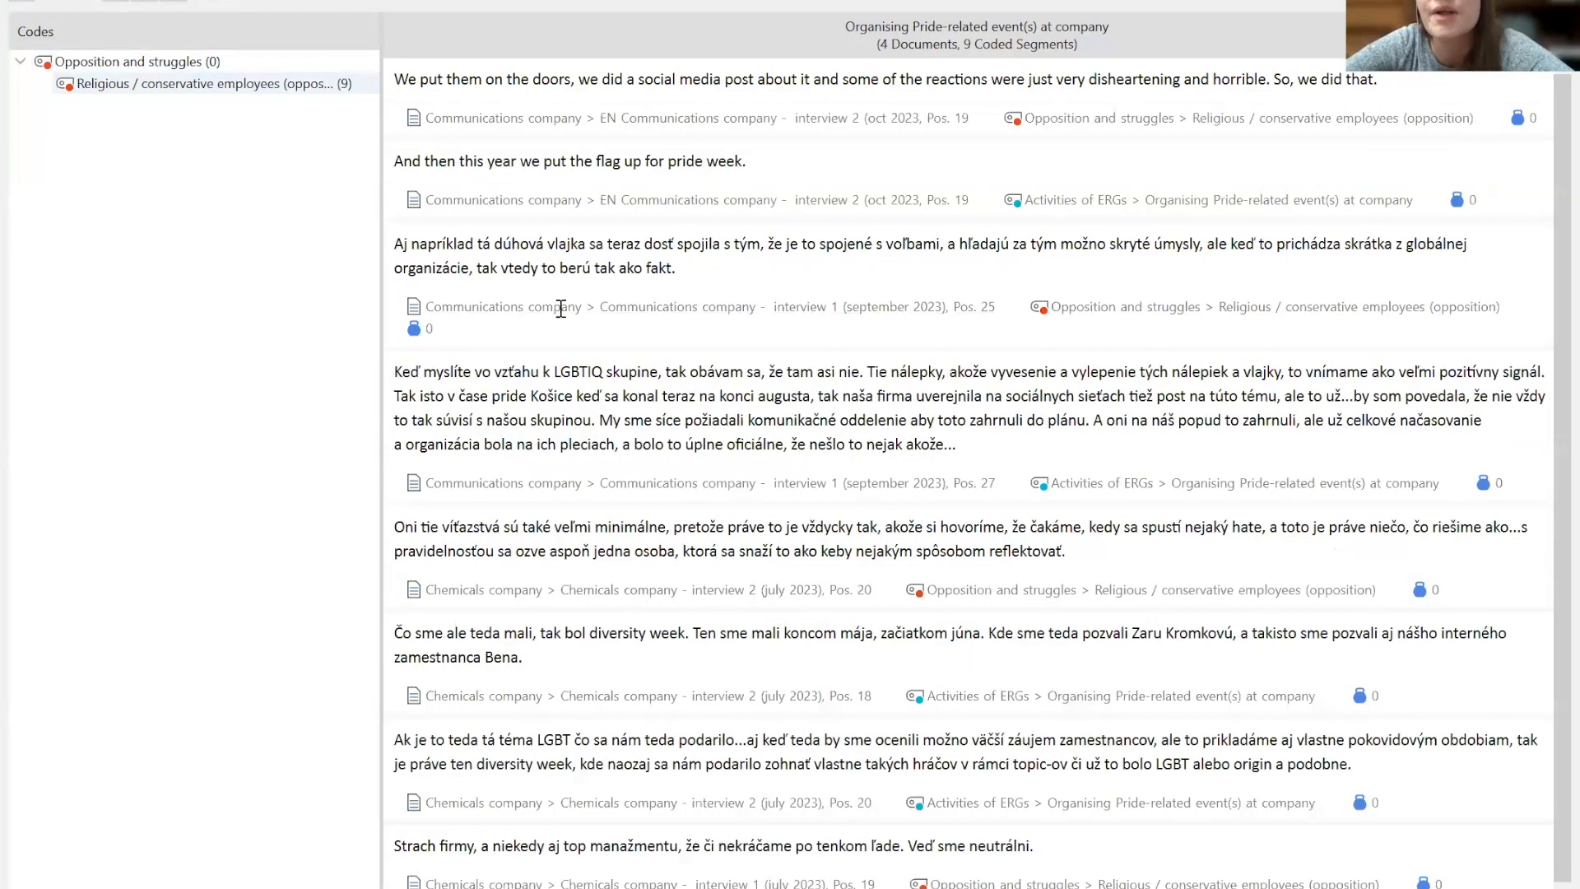
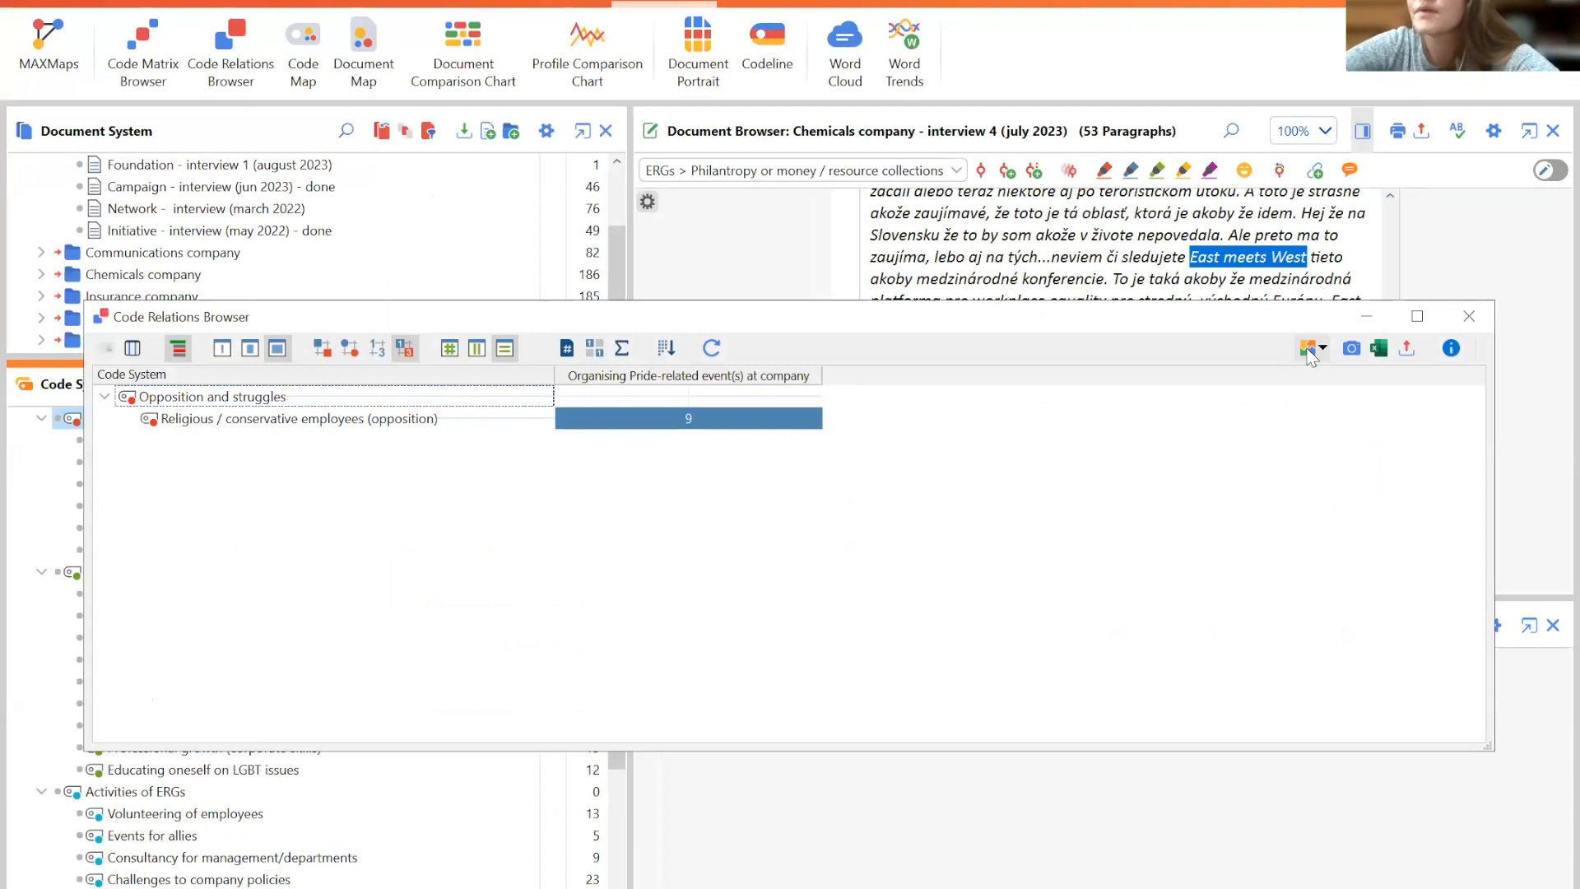
- Open the QTT worksheet and review the Code Matrix Browser and Code Map visuals in its Visuals & Statistics tab
{"action": "left_click", "coordinate": [1079, 98]}
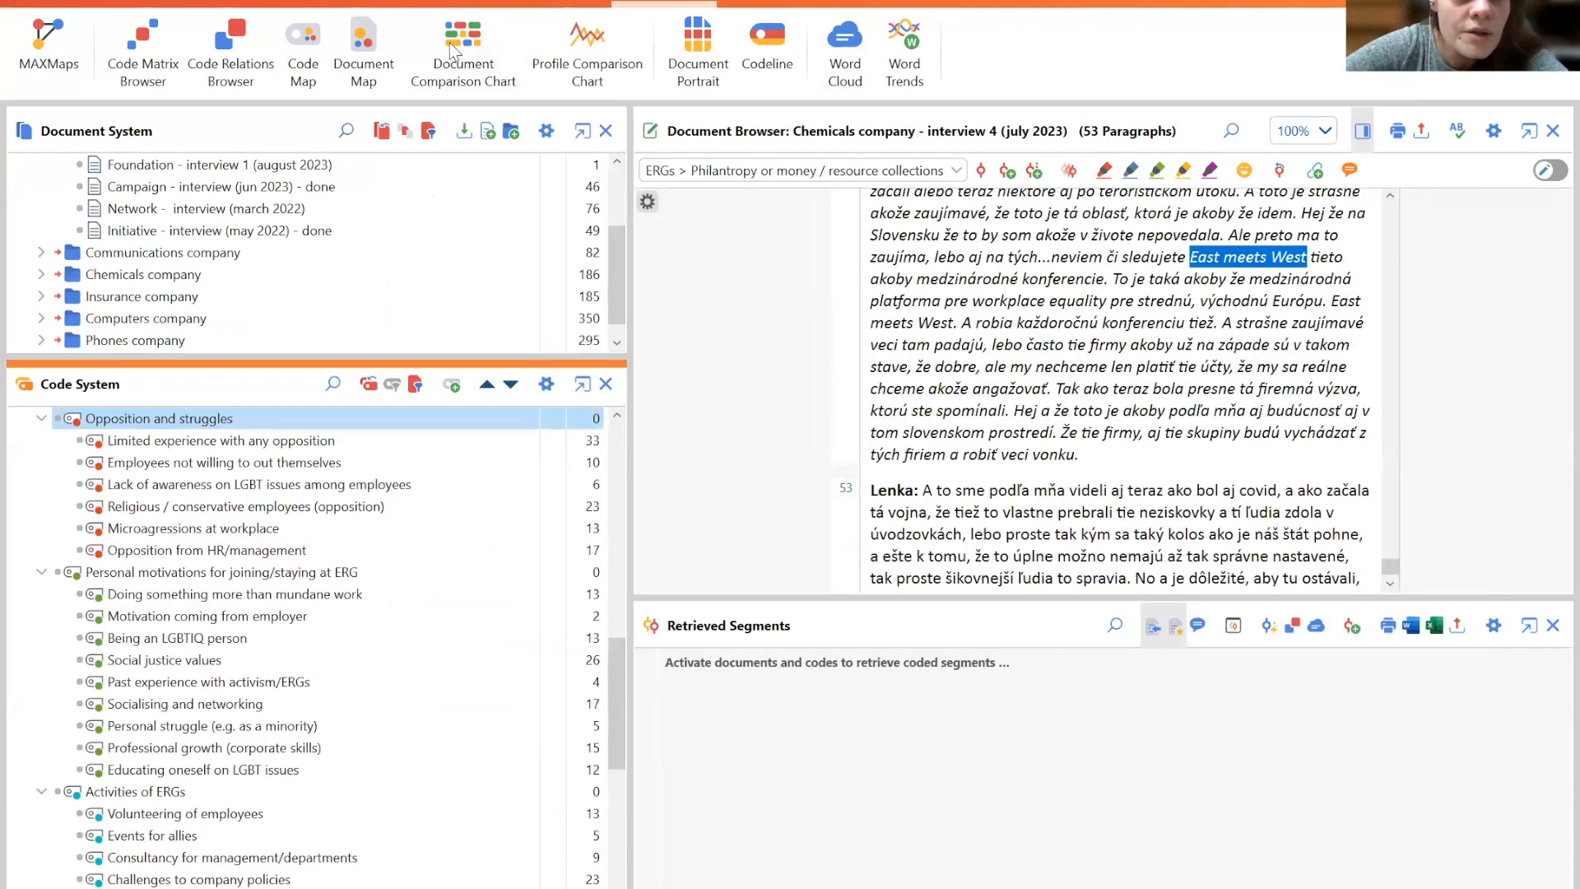
{"action": "scroll", "coordinate": [450, 44], "scroll_direction": "up", "scroll_amount": 3}
{"action": "scroll", "coordinate": [450, 51], "scroll_direction": "down", "scroll_amount": 1}
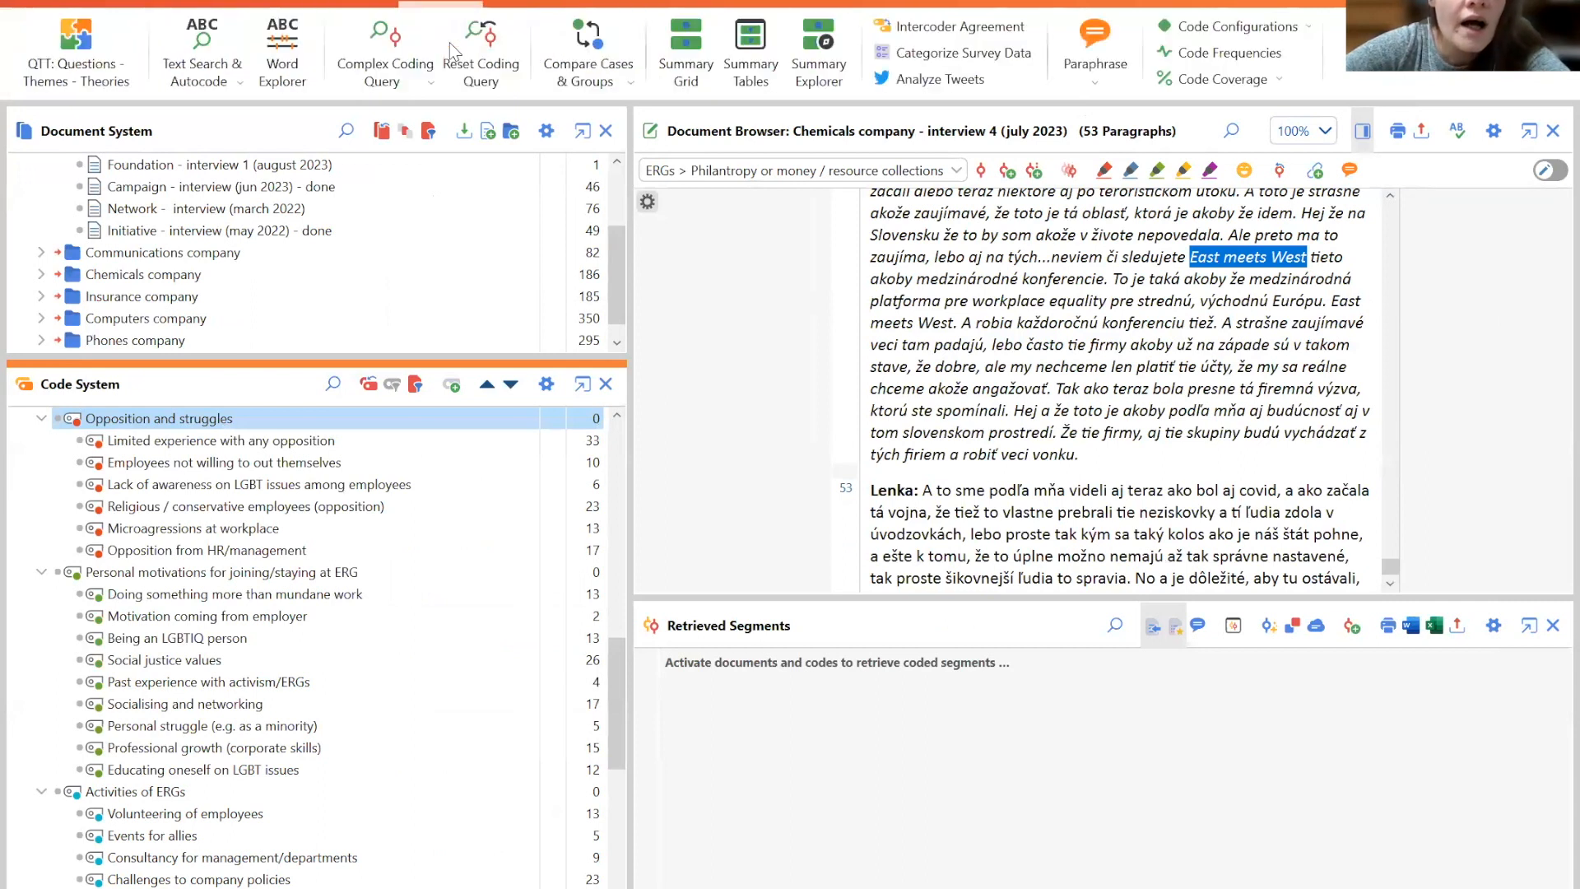
{"action": "left_click", "coordinate": [27, 58]}
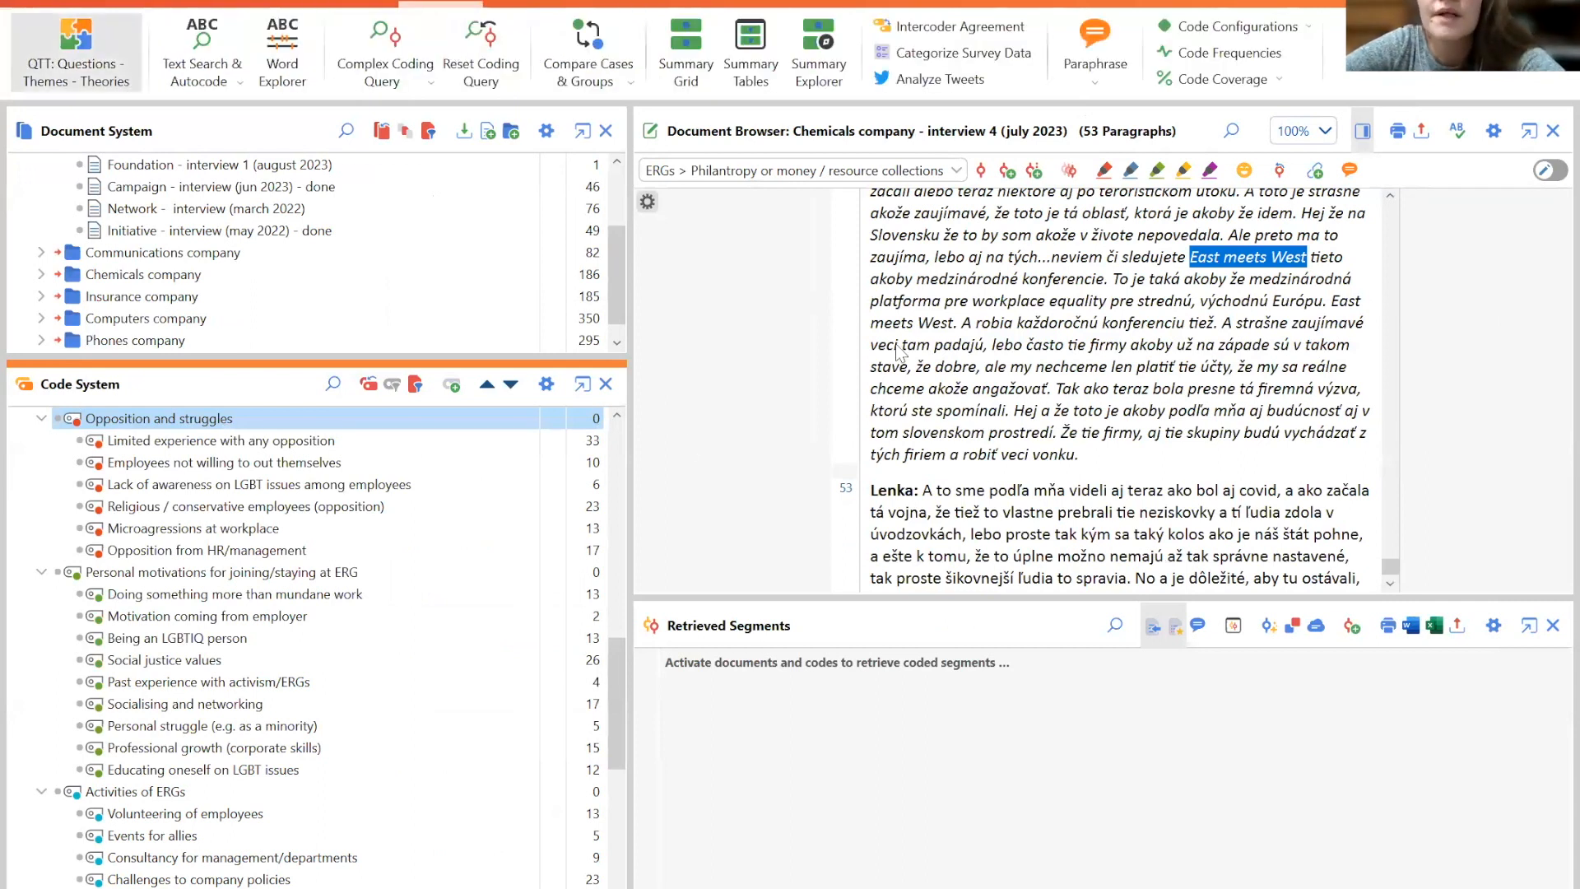
{"action": "scroll", "coordinate": [1550, 227], "scroll_direction": "down", "scroll_amount": 3}
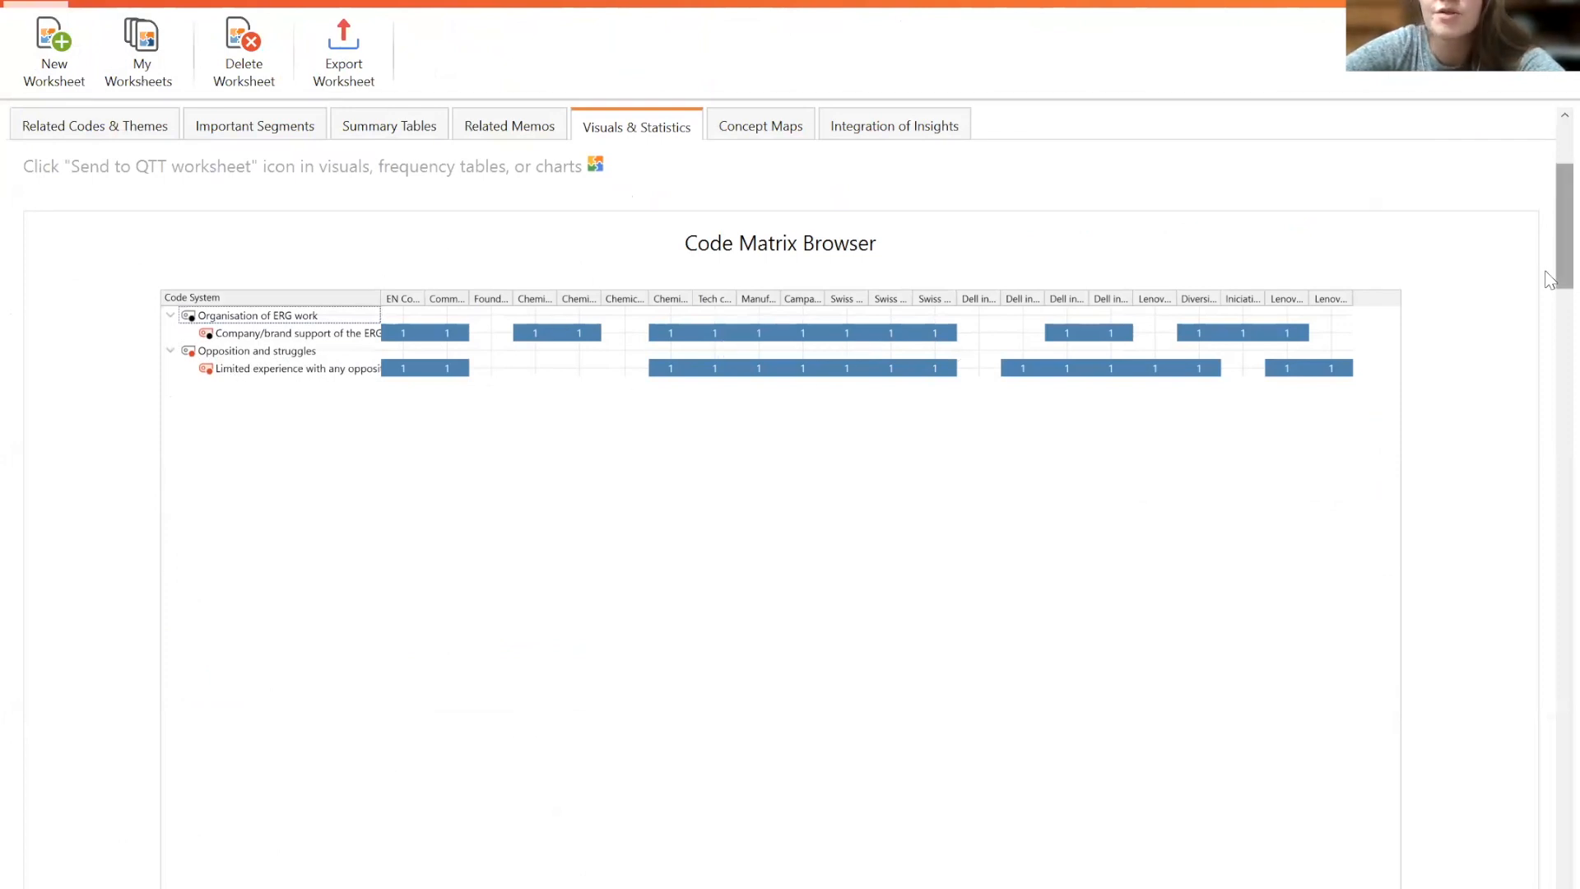
{"action": "scroll", "coordinate": [1547, 288], "scroll_direction": "down", "scroll_amount": 5}
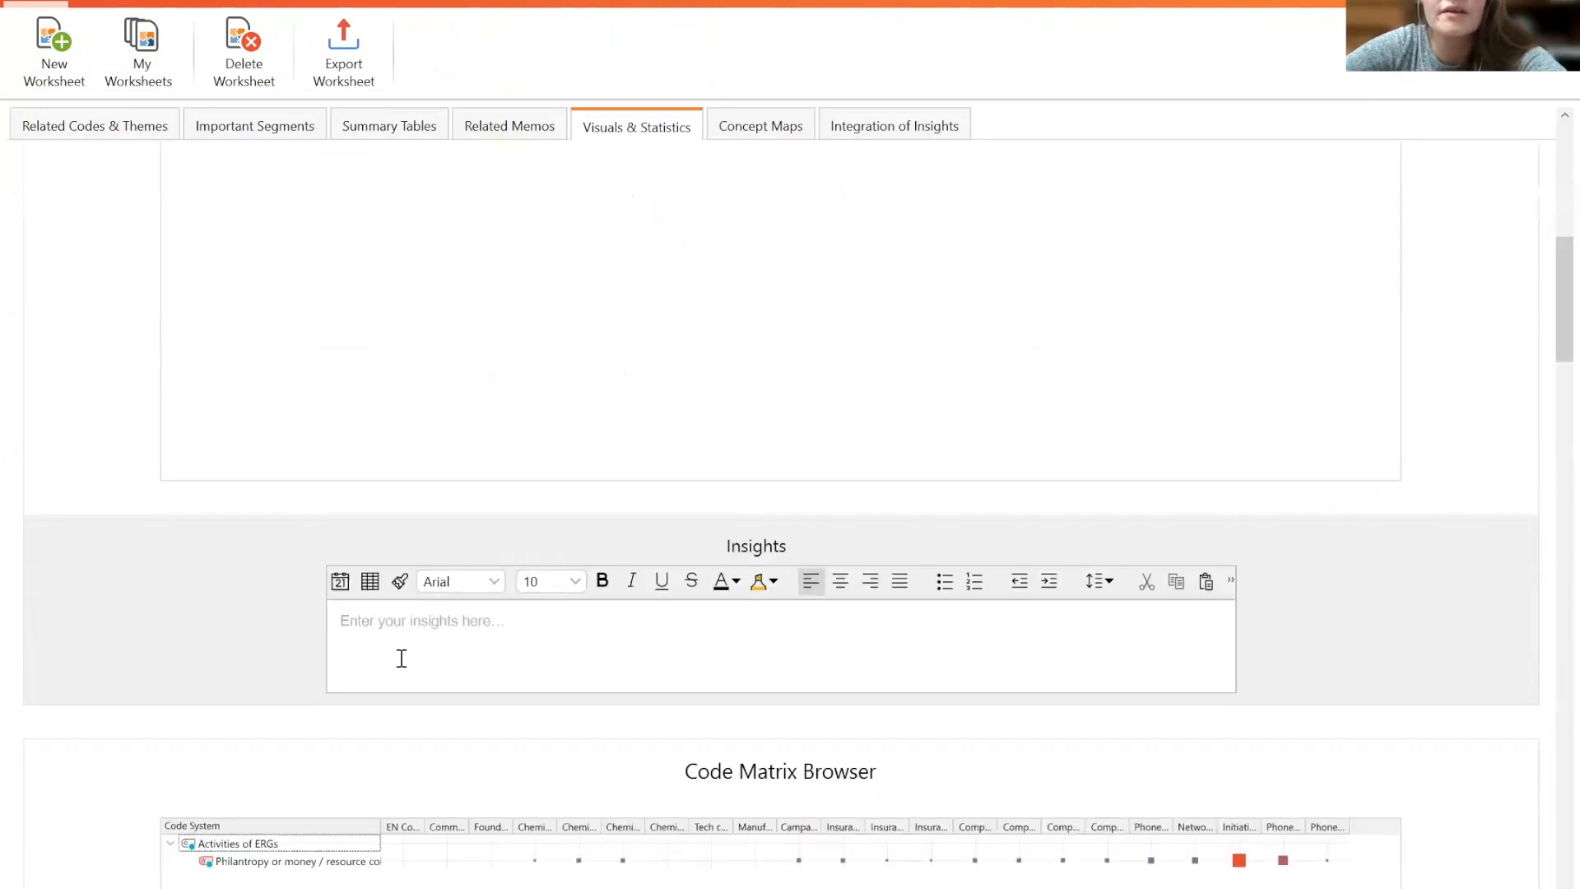
{"action": "left_click", "coordinate": [392, 638]}
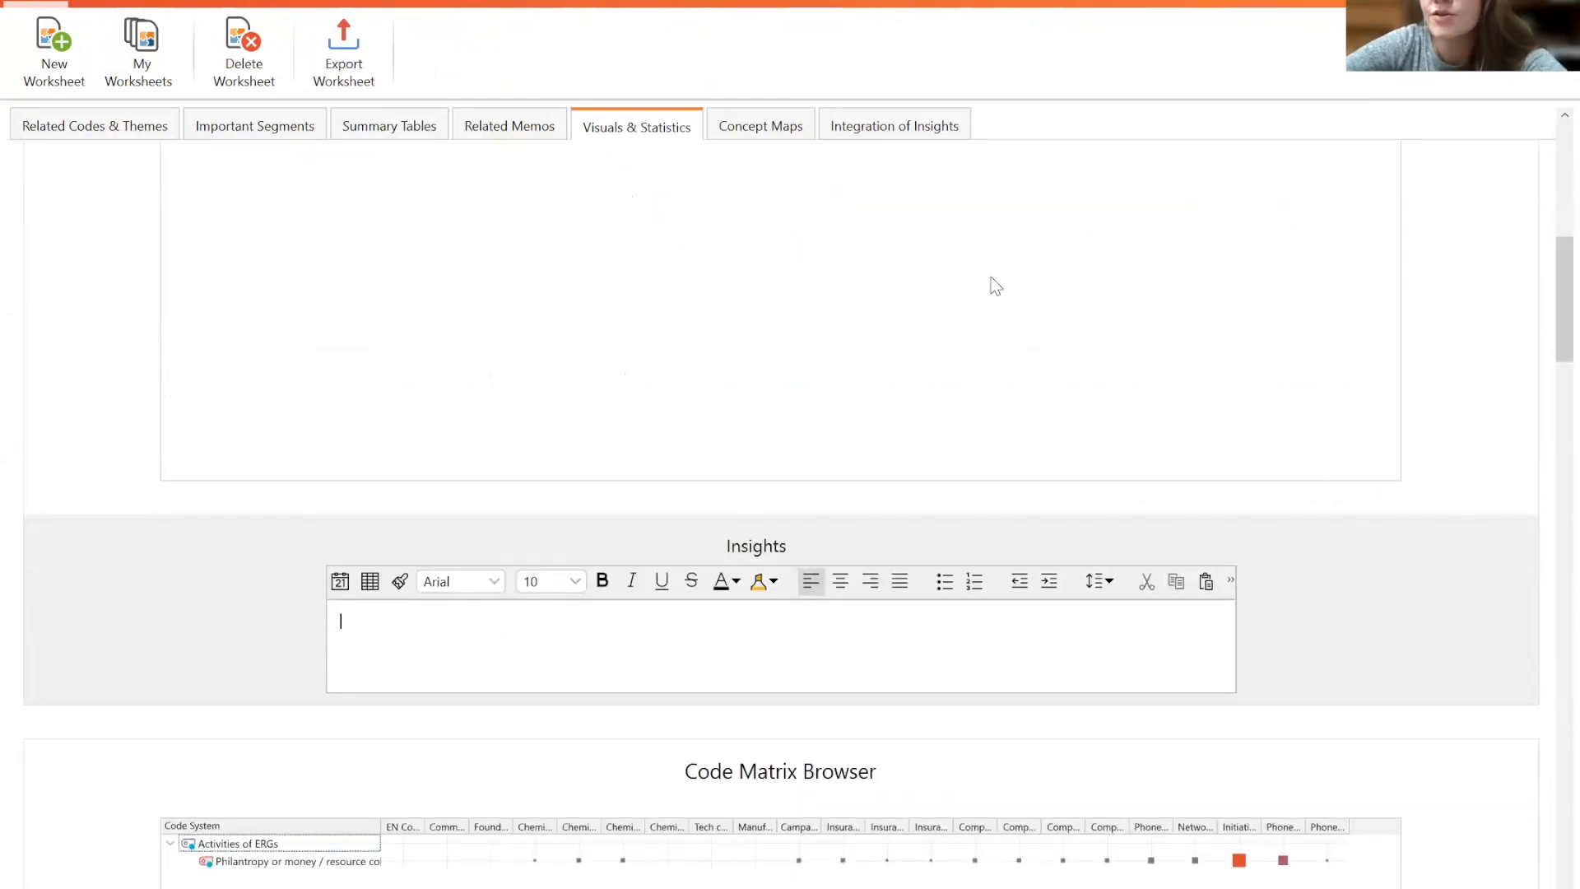
{"action": "scroll", "coordinate": [1546, 304], "scroll_direction": "up", "scroll_amount": 8}
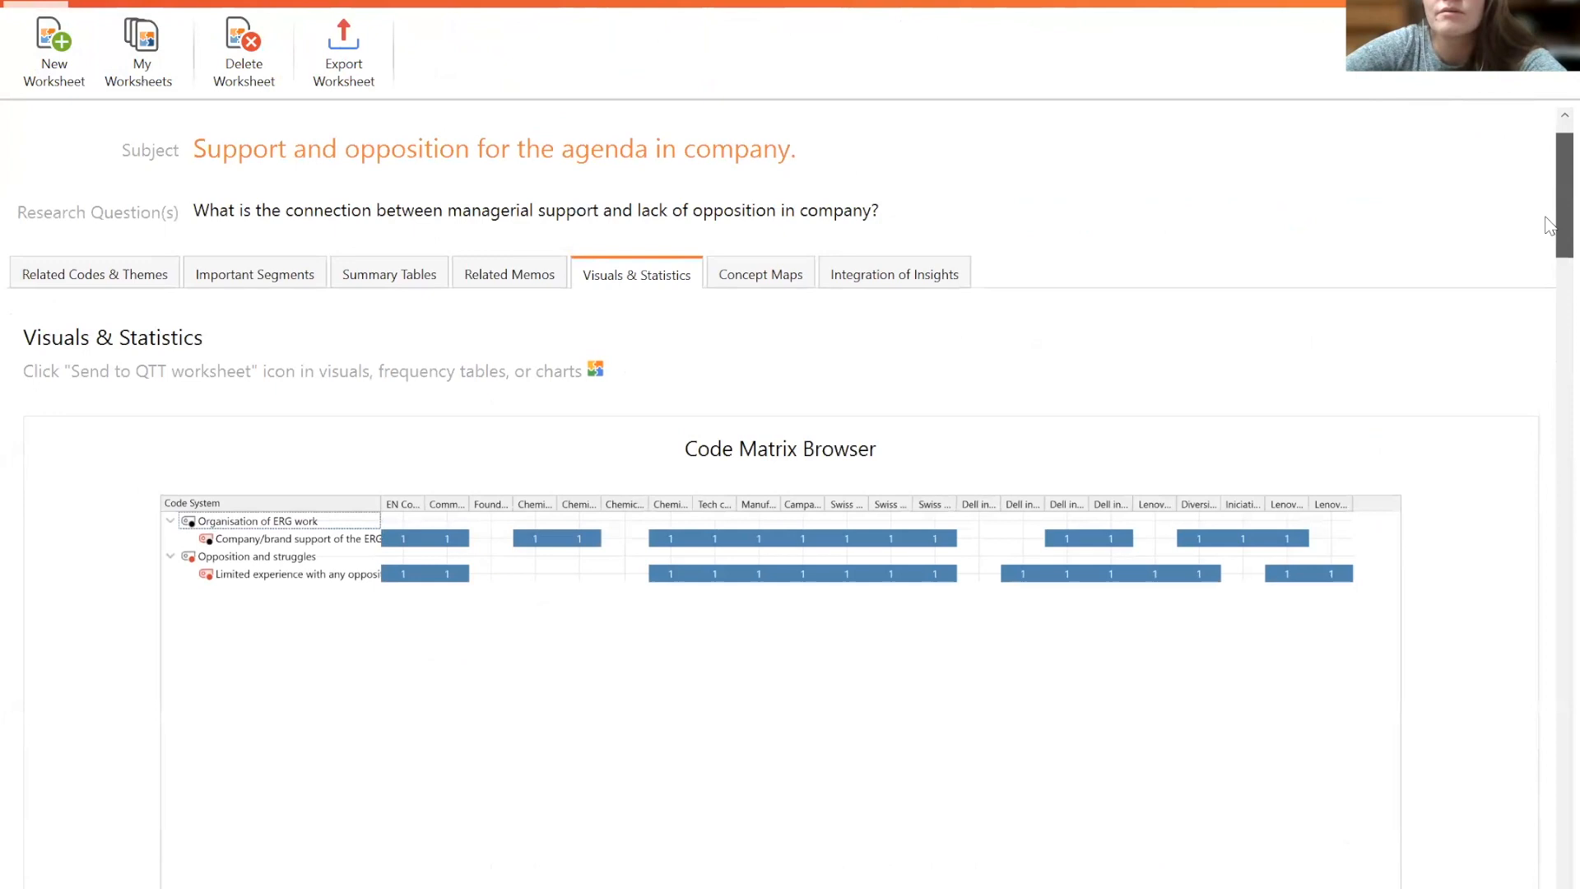
{"action": "scroll", "coordinate": [1547, 288], "scroll_direction": "down", "scroll_amount": 4}
{"action": "scroll", "coordinate": [1547, 288], "scroll_direction": "down", "scroll_amount": 6}
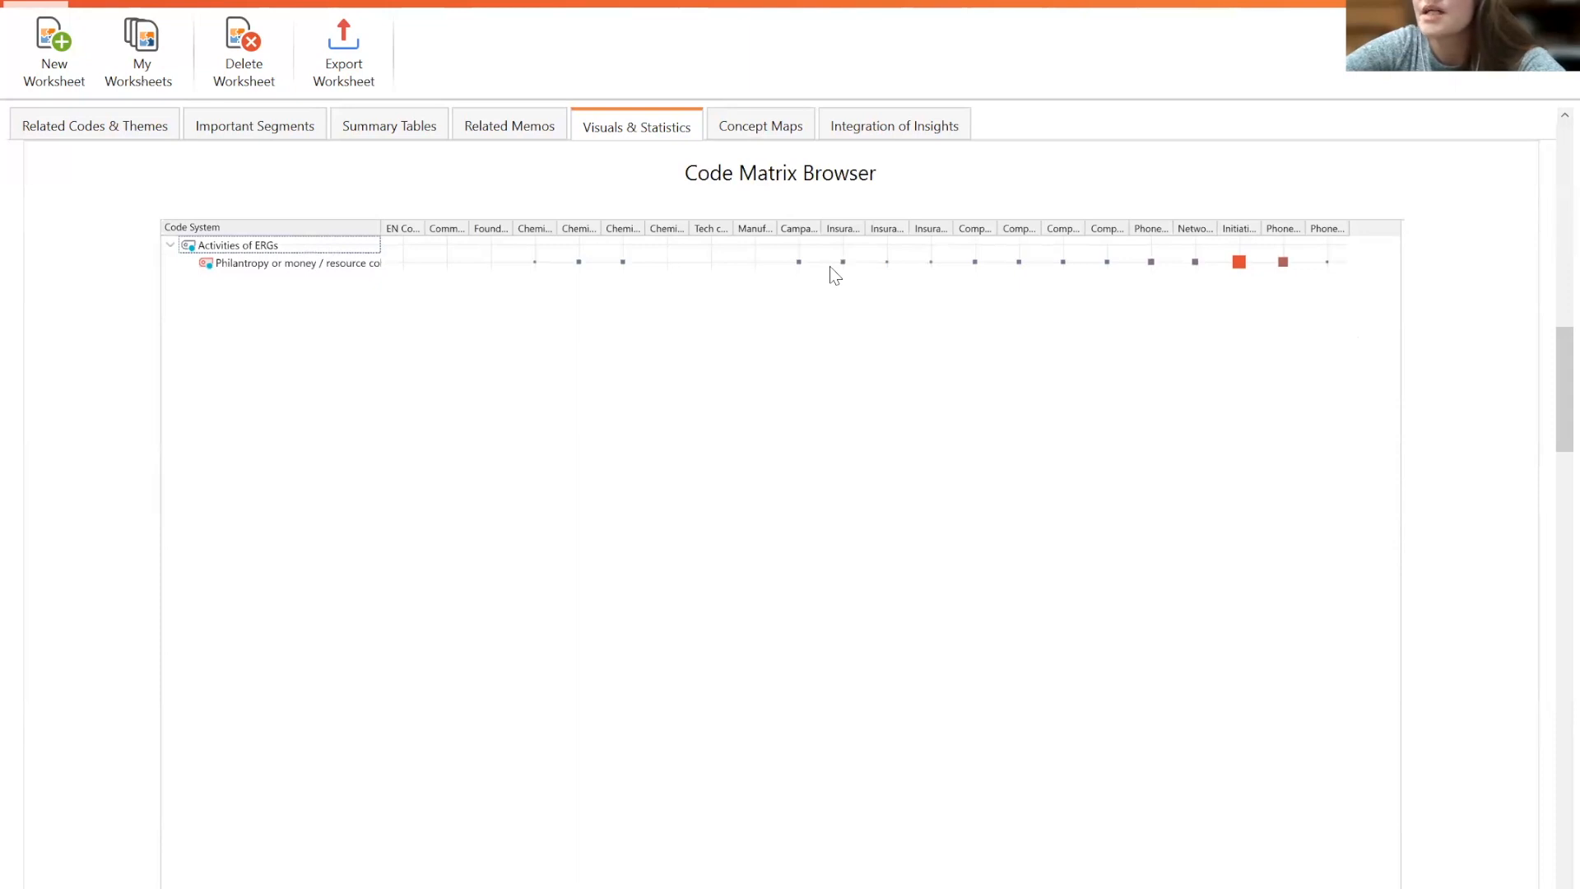
{"action": "left_click_drag", "start_coordinate": [1550, 416], "coordinate": [1550, 552]}
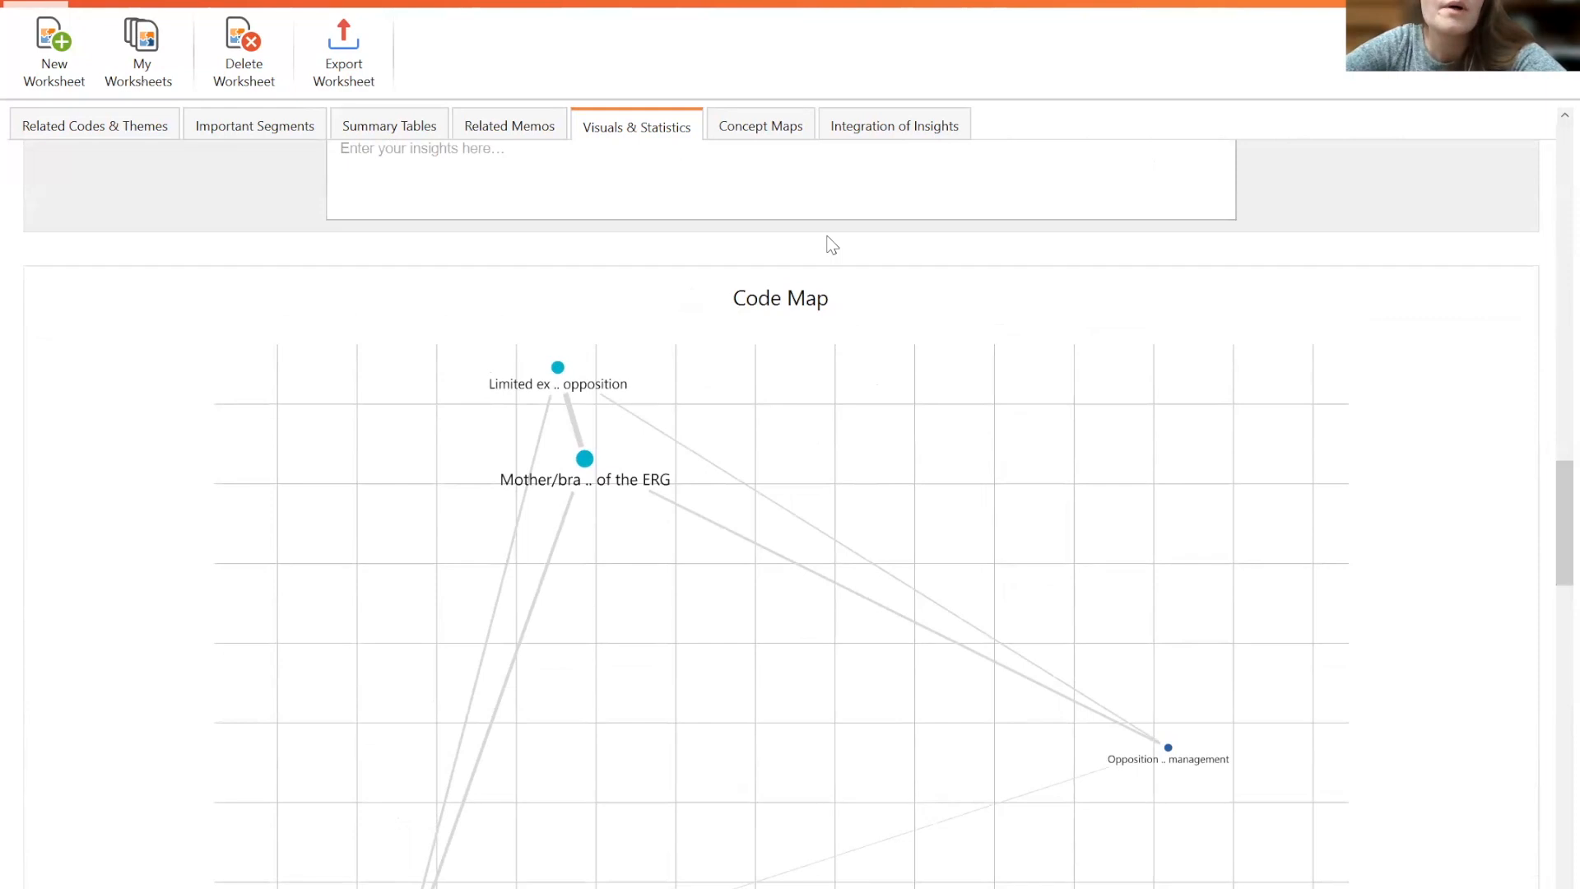
- Return to the main project window's visual tools and open the Code Map dialog, closing it again
{"action": "key", "text": "alt+Tab"}
{"action": "left_click", "coordinate": [547, 3]}
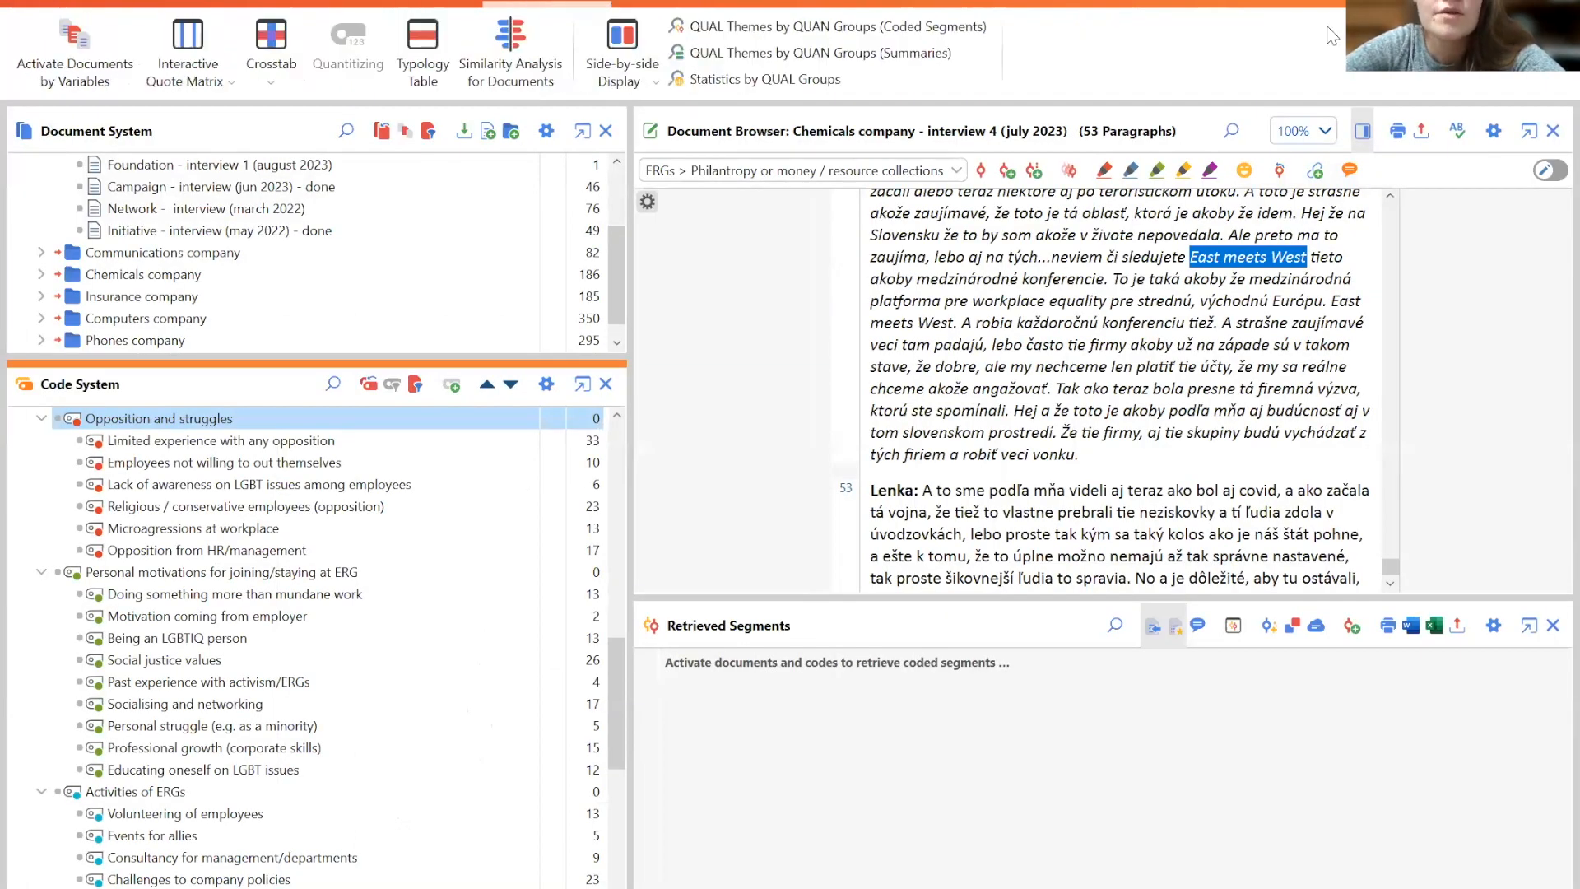
{"action": "left_click", "coordinate": [664, 5]}
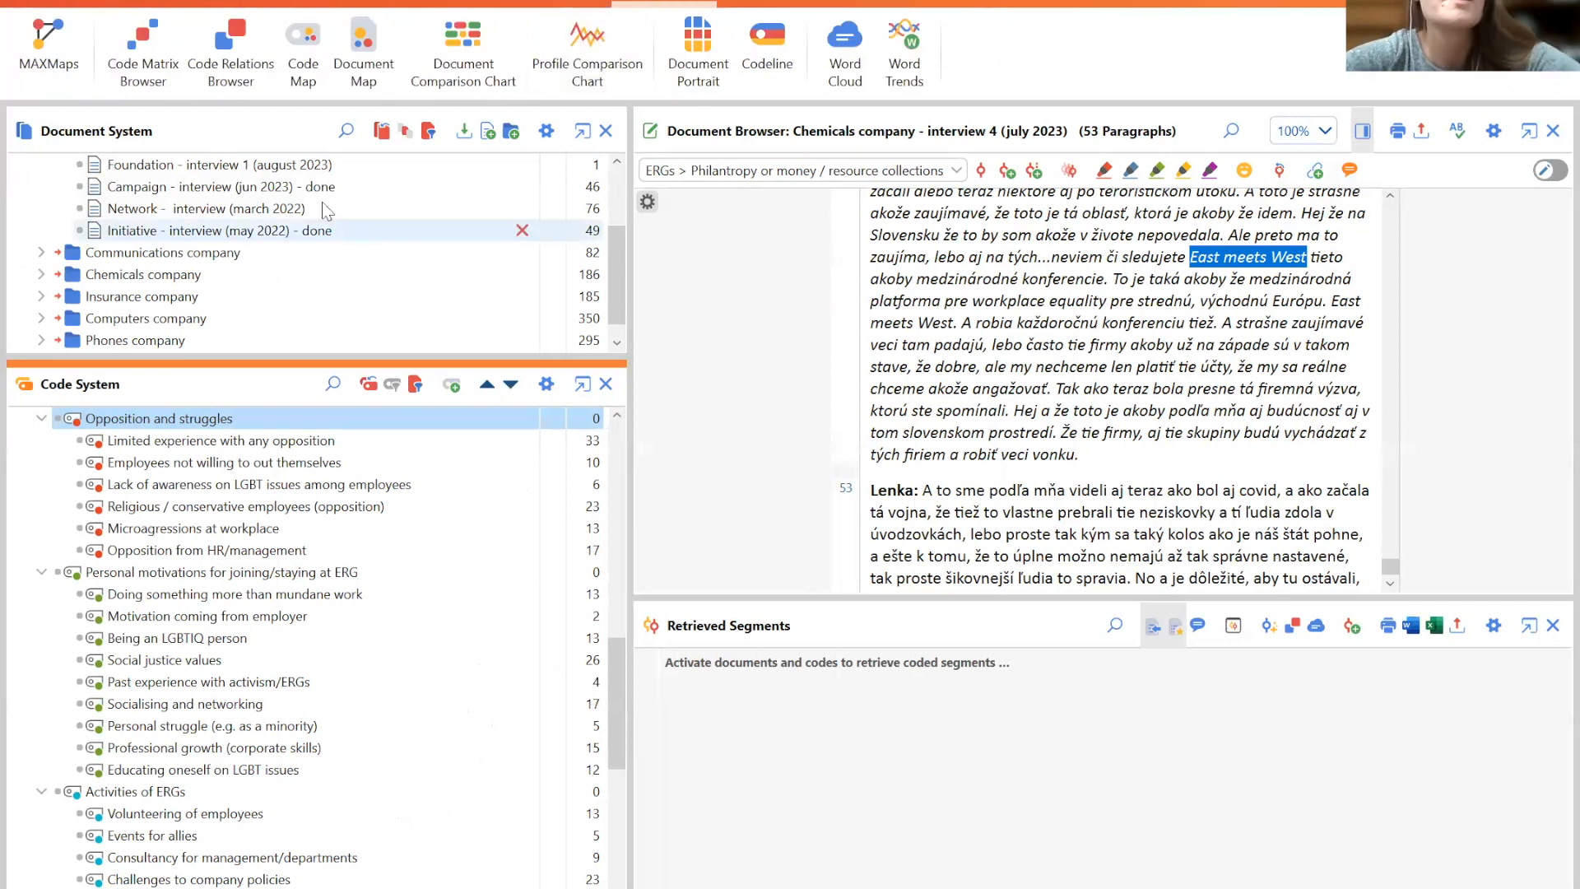
{"action": "left_click", "coordinate": [305, 58]}
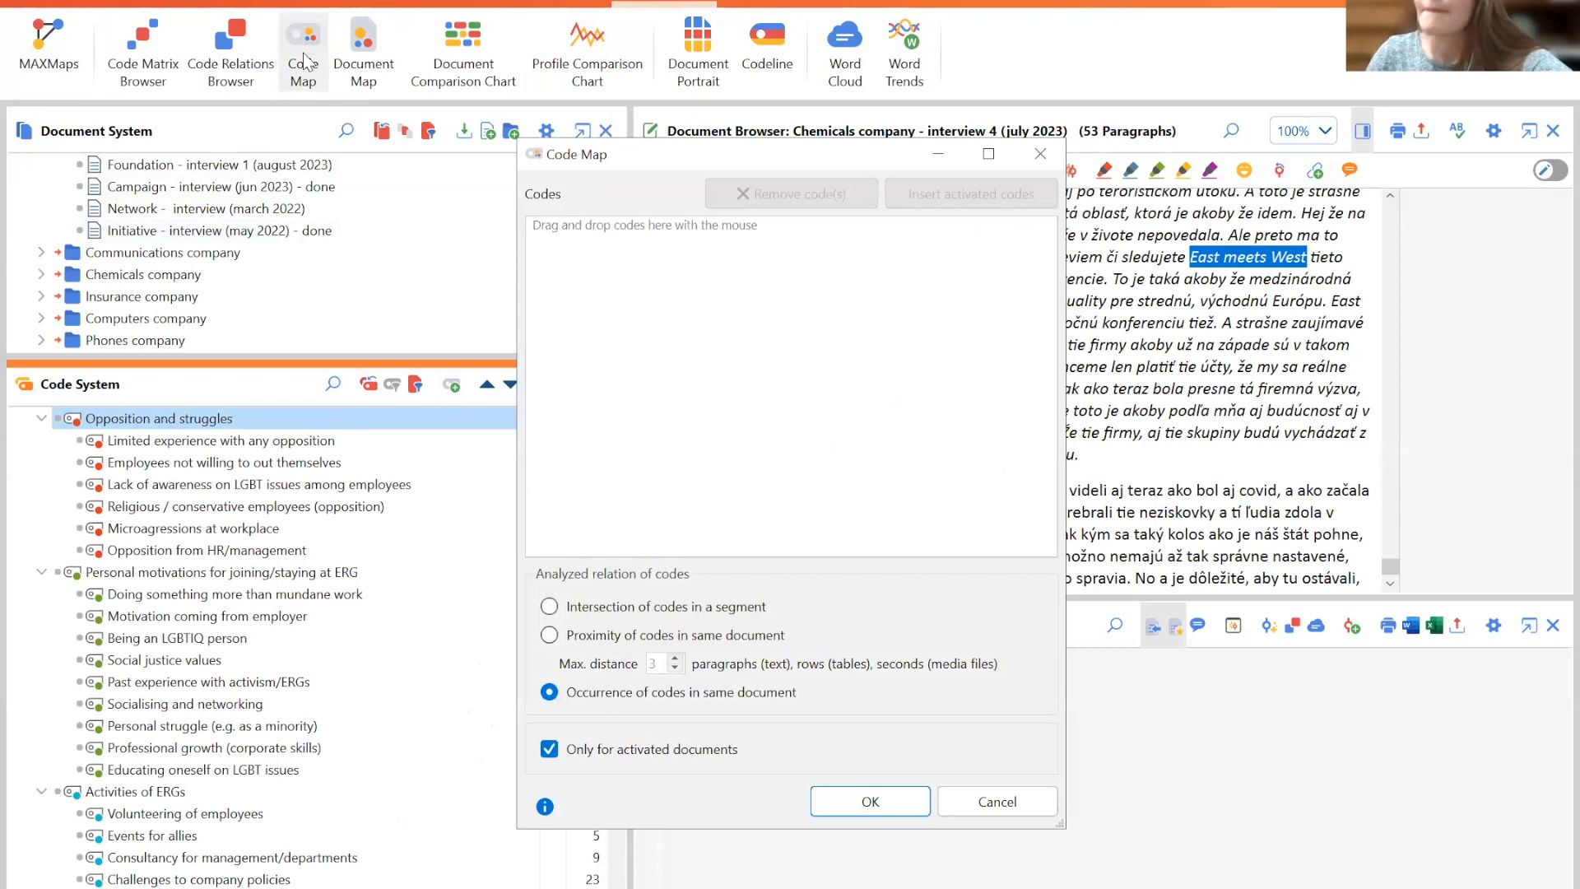
{"action": "left_click", "coordinate": [1041, 154]}
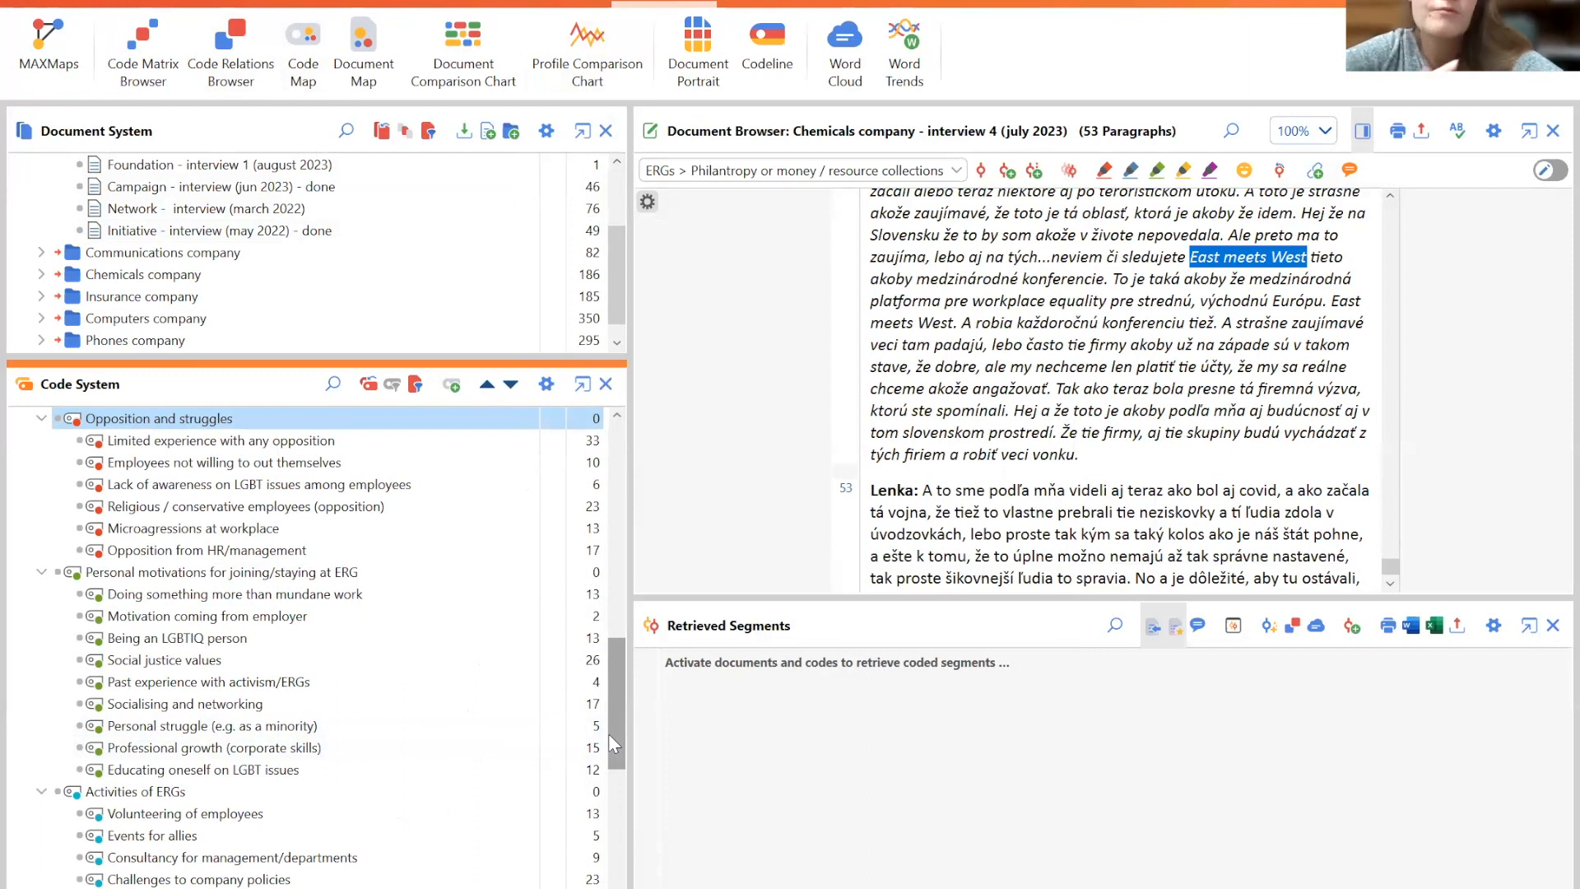
- Activate the codes Mother/brand support of the ERG, Limited experience with any opposition, Religious / conservative employees, and Opposition from HR/management
{"action": "left_click_drag", "start_coordinate": [609, 733], "coordinate": [625, 474]}
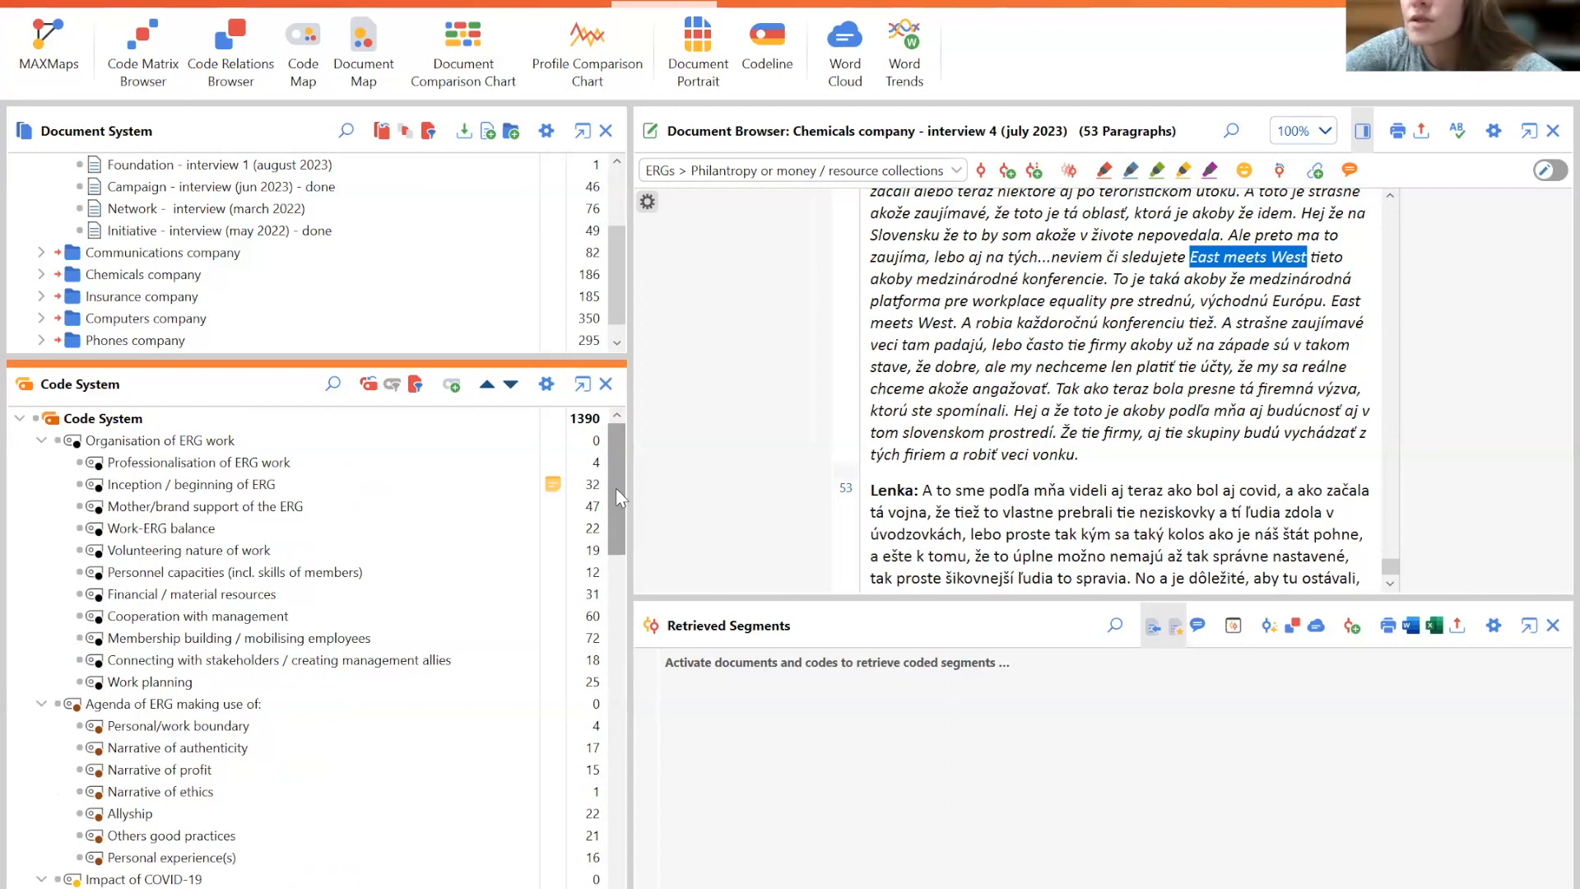
{"action": "left_click", "coordinate": [79, 506]}
{"action": "left_click_drag", "start_coordinate": [610, 465], "coordinate": [638, 679]}
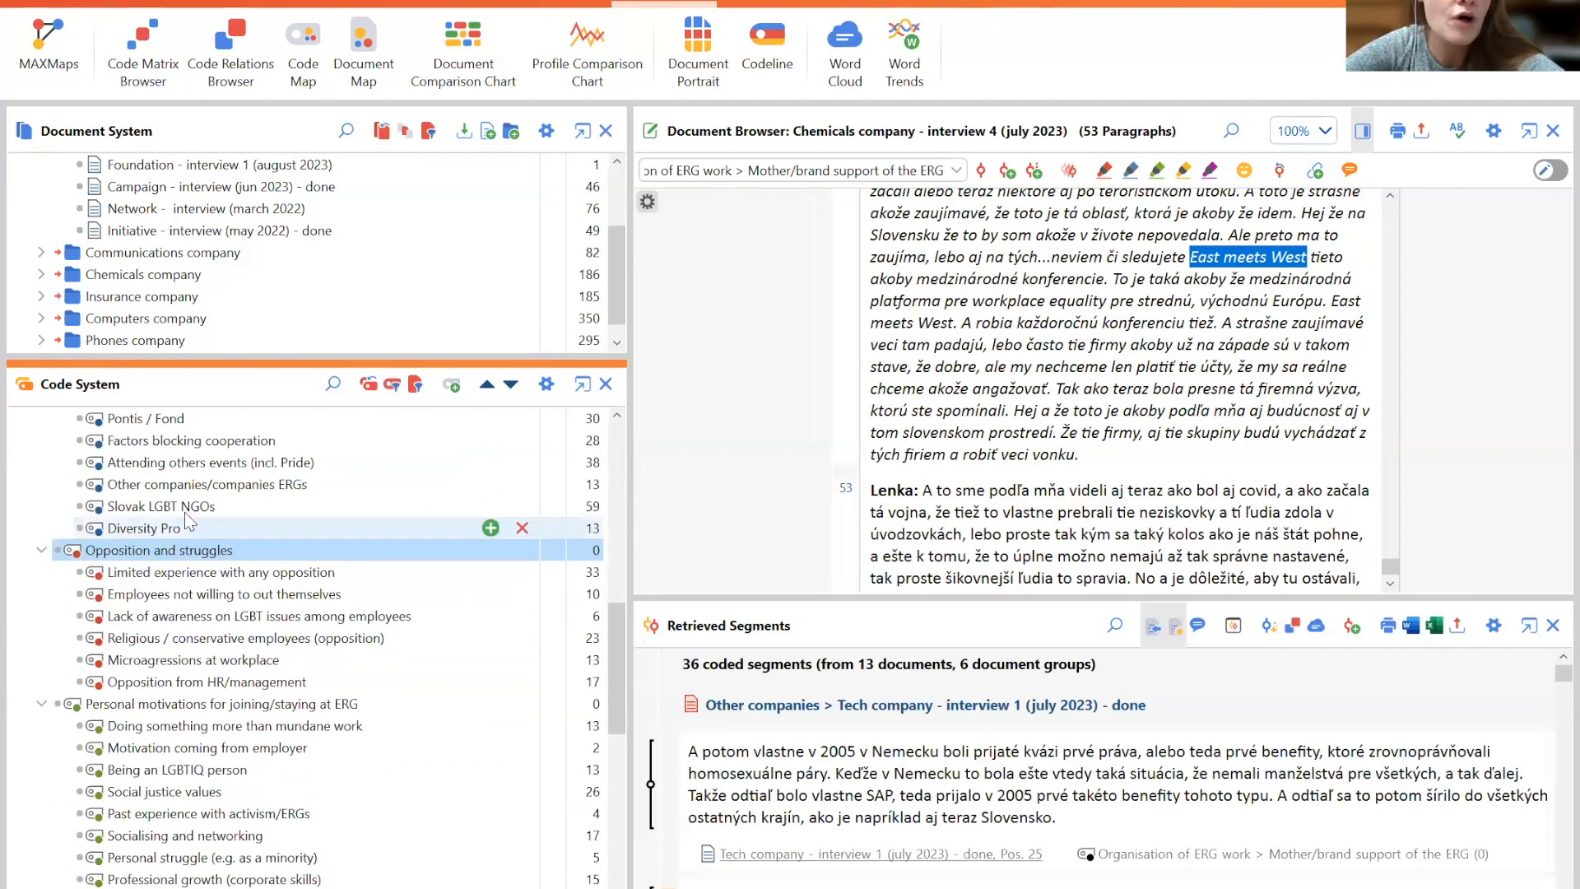
{"action": "left_click", "coordinate": [80, 573]}
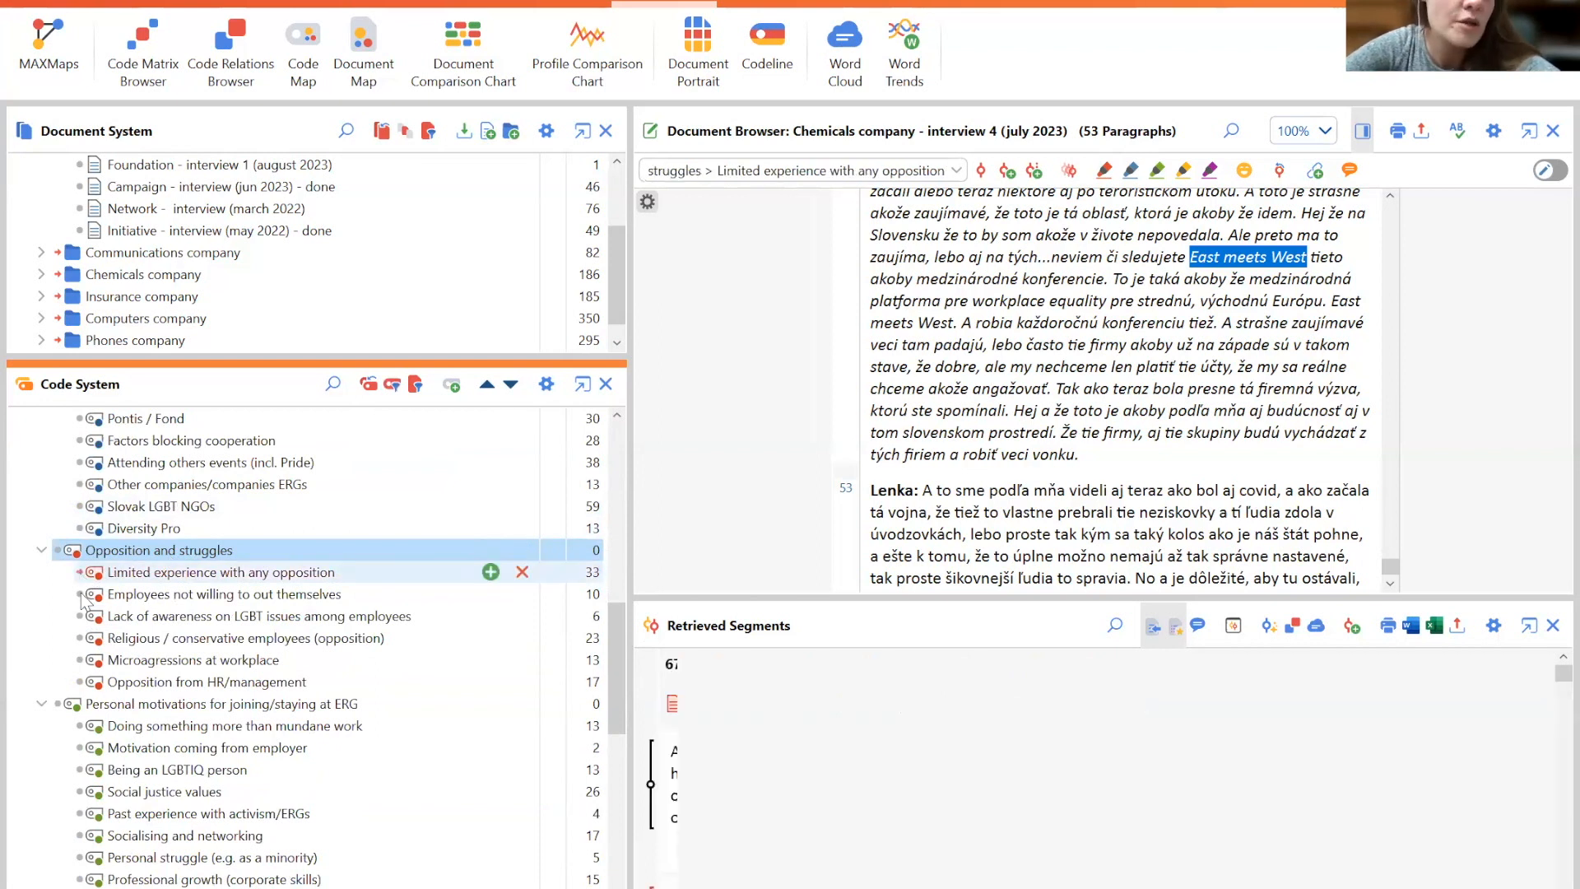
{"action": "left_click", "coordinate": [81, 639]}
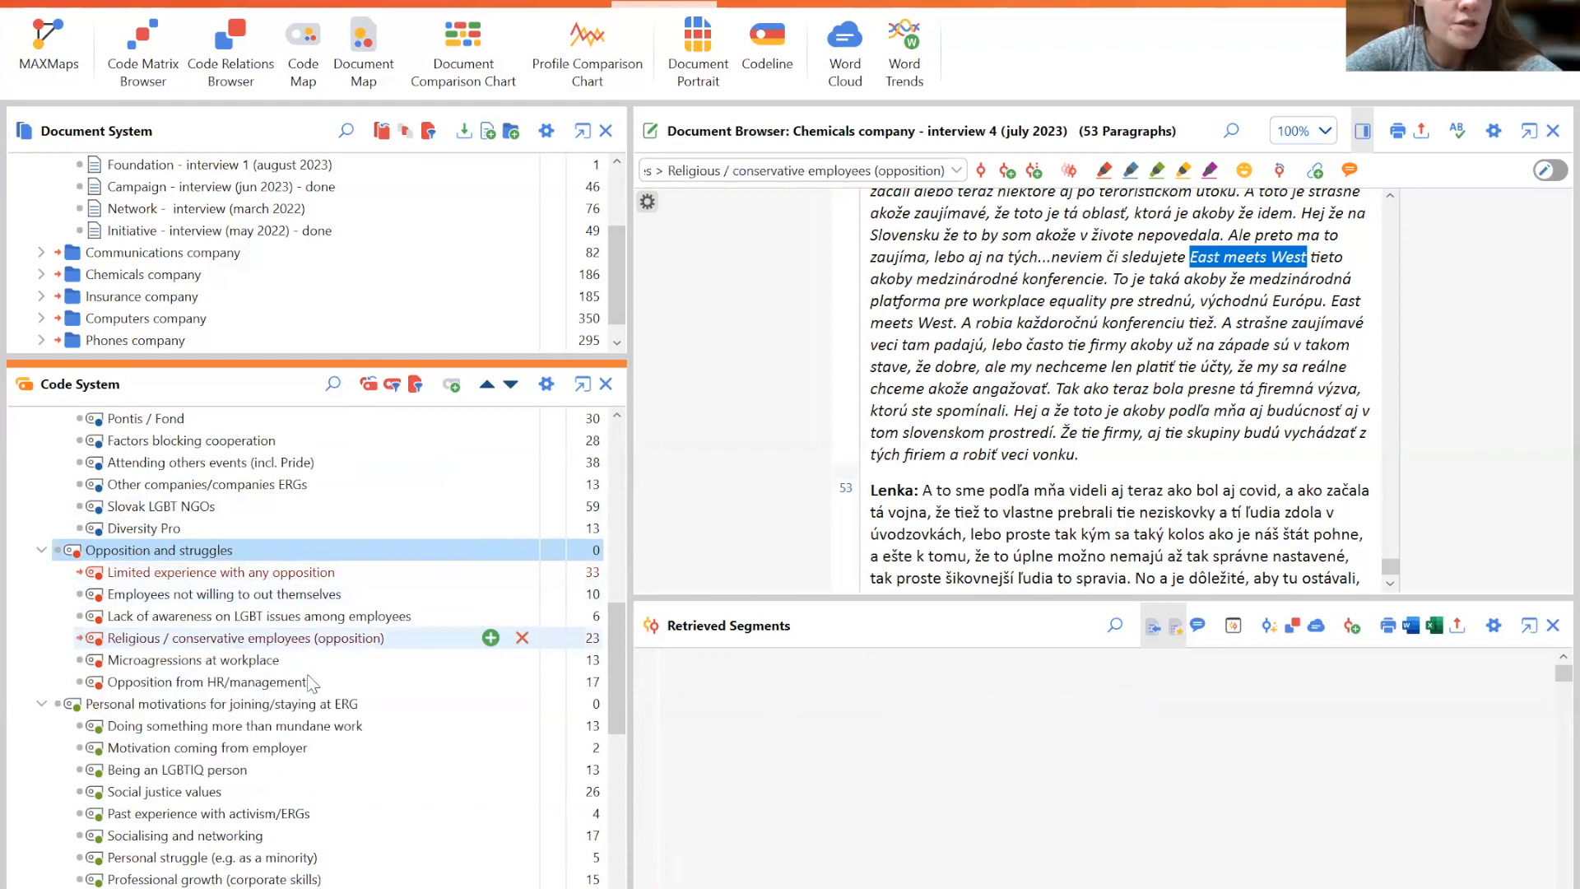
{"action": "left_click", "coordinate": [80, 683]}
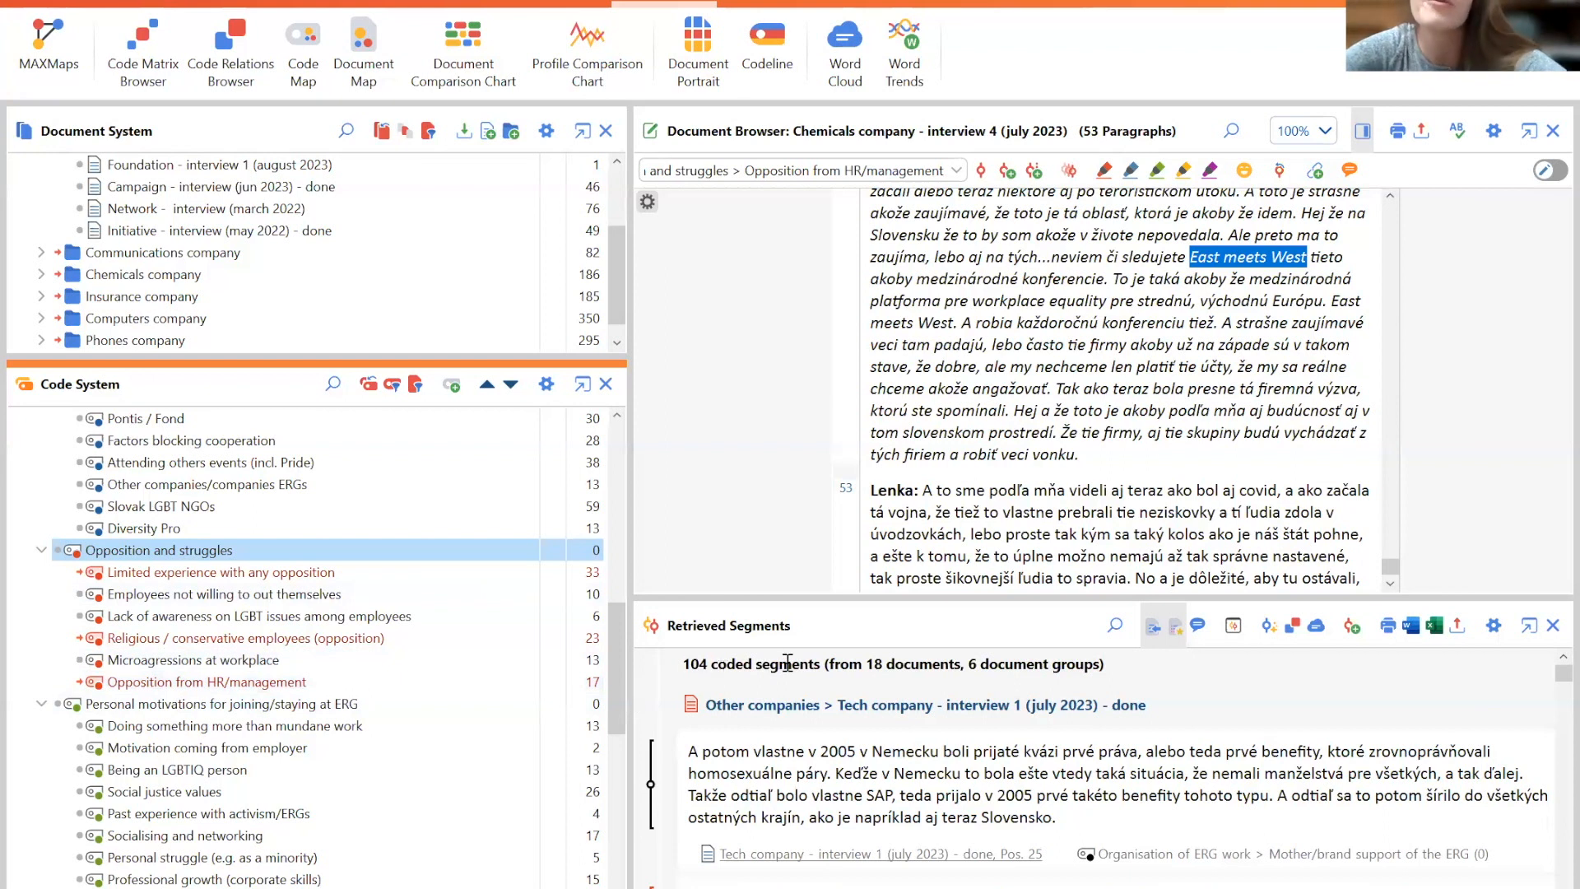
- Create a Code Map from the activated codes using occurrence of codes in the same document
{"action": "mouse_move", "coordinate": [619, 653]}
{"action": "left_mouse_down"}
{"action": "mouse_move", "coordinate": [617, 425]}
{"action": "mouse_move", "coordinate": [621, 640]}
{"action": "left_mouse_up"}
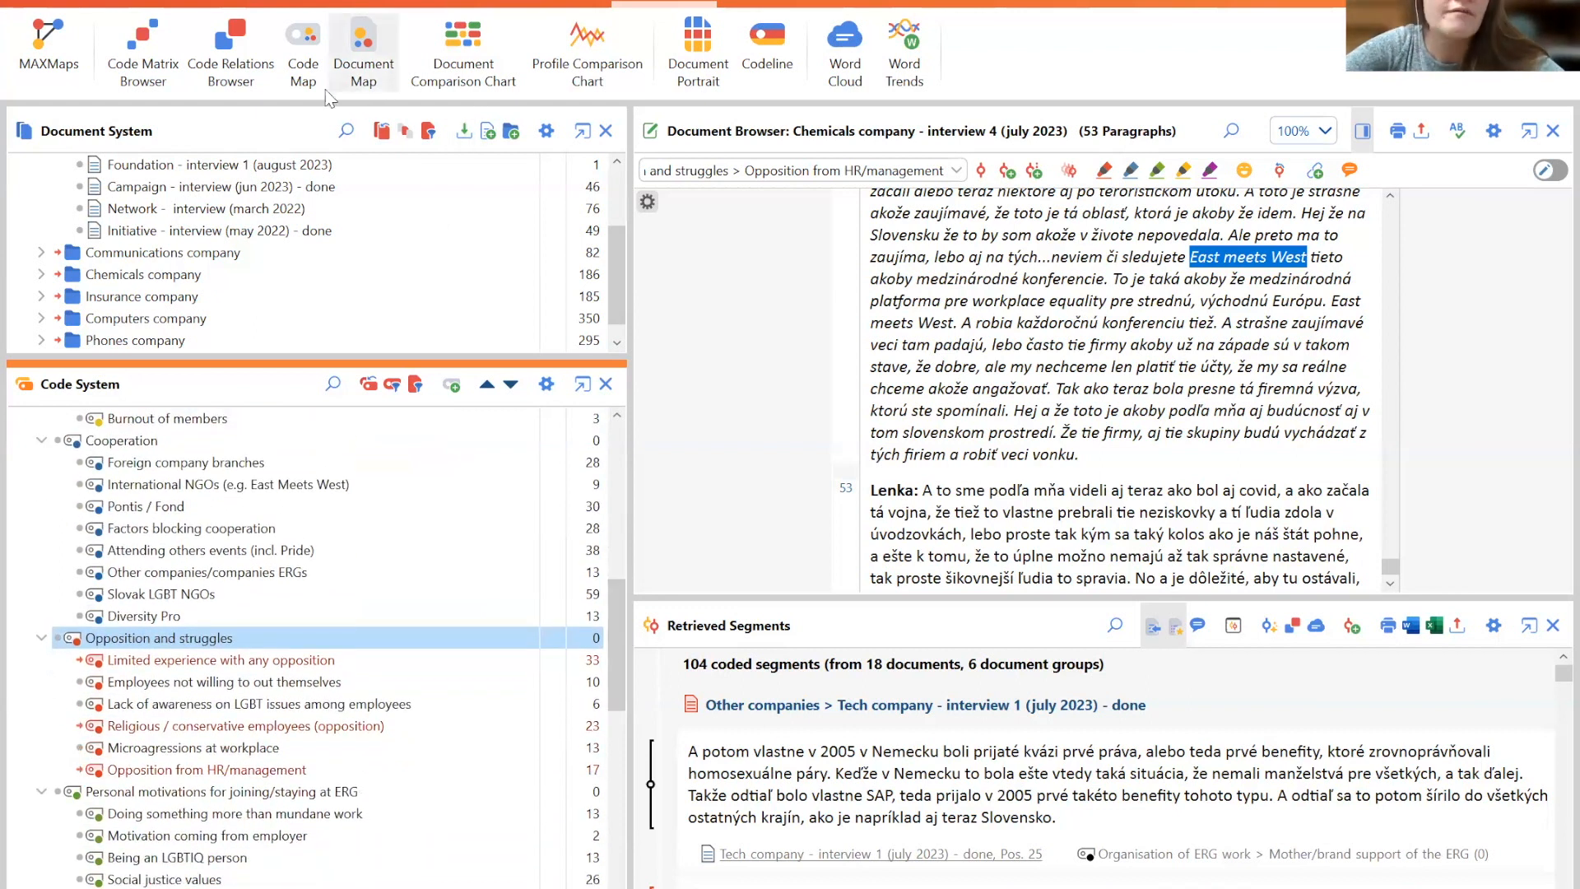
{"action": "left_click", "coordinate": [293, 32]}
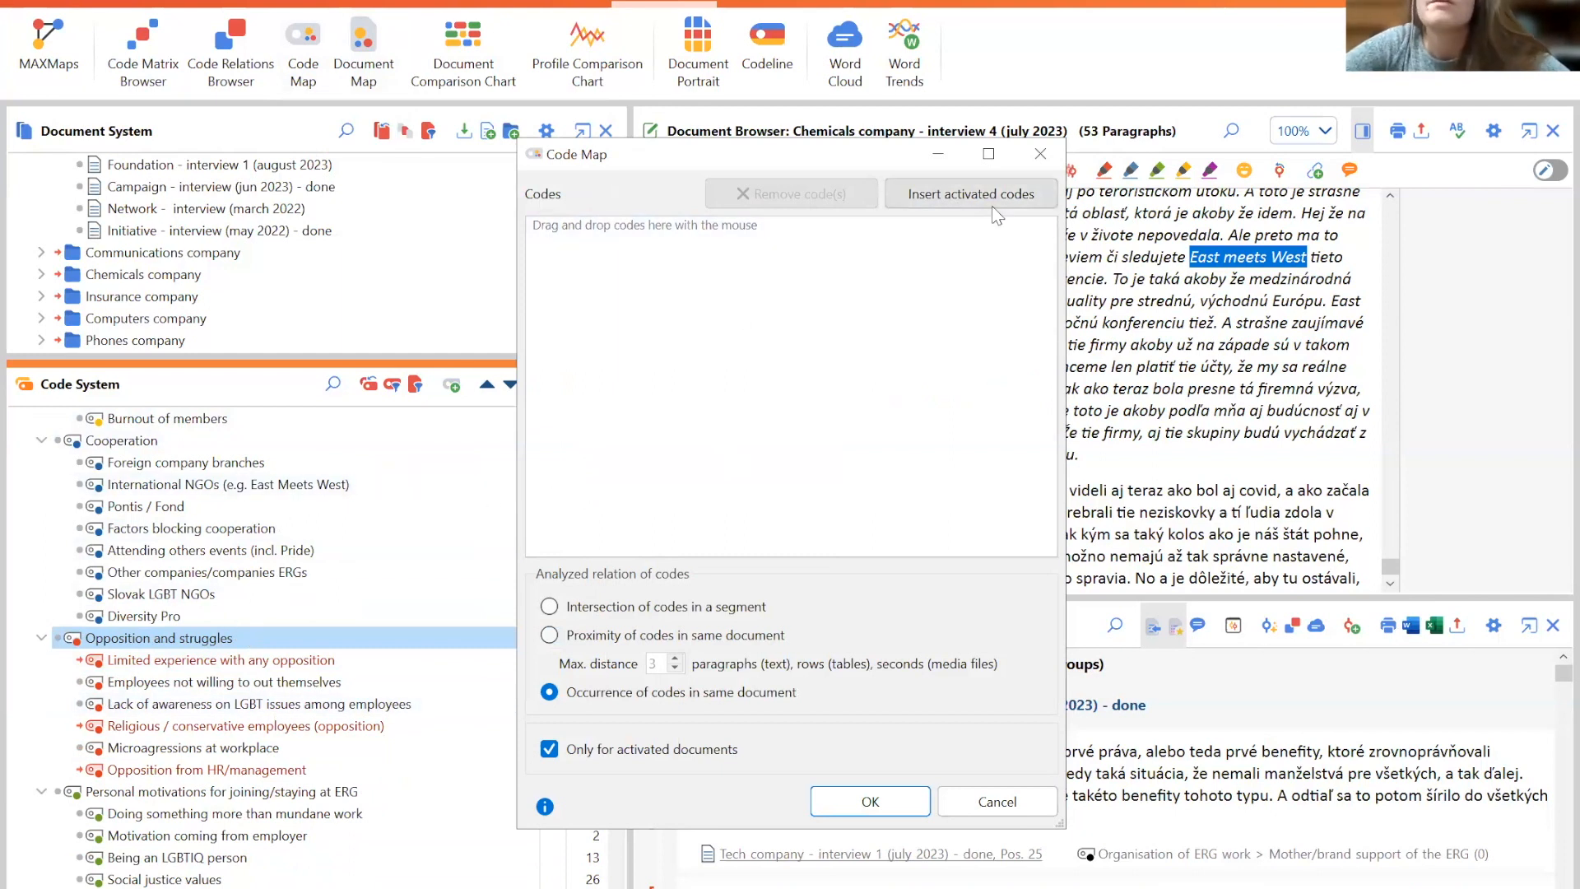
{"action": "left_click", "coordinate": [950, 198]}
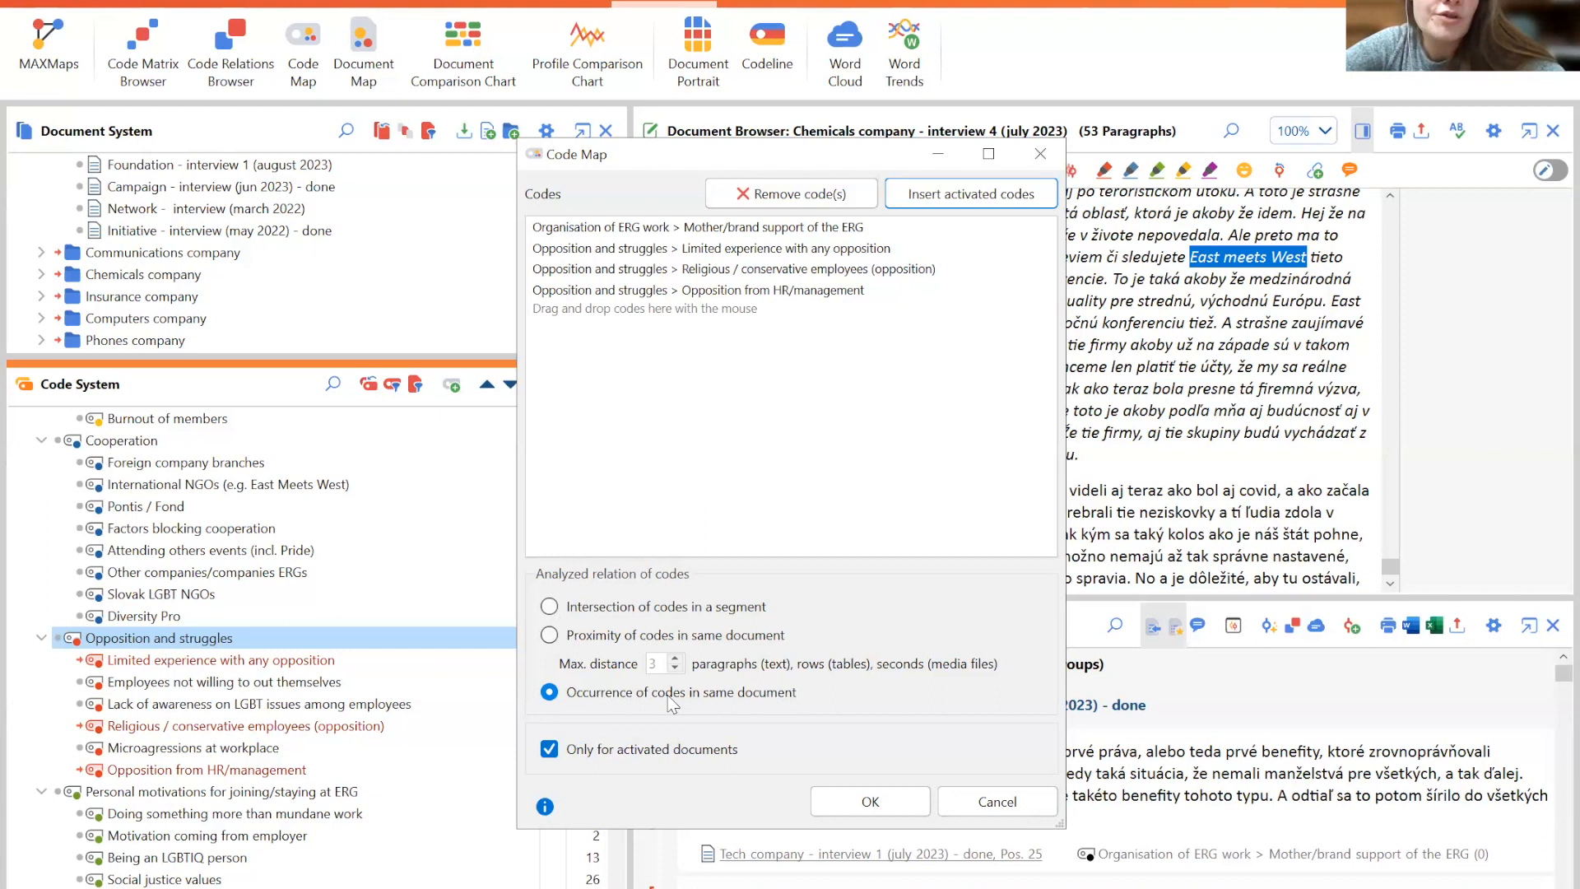
{"action": "left_click", "coordinate": [870, 802]}
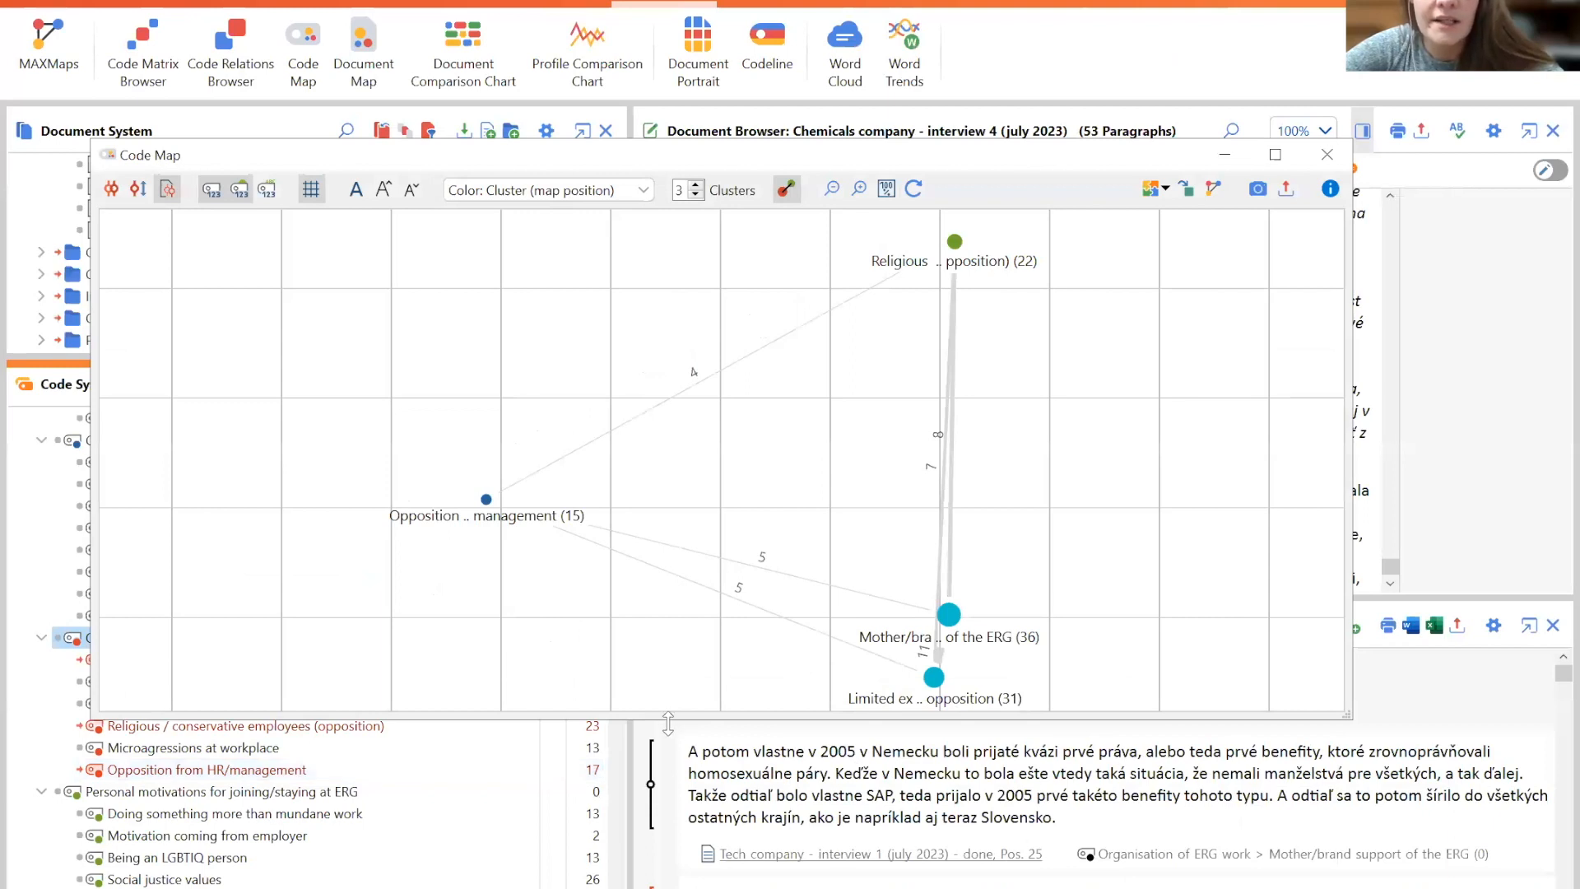
- Enlarge the Code Map window and hide its background grid
{"action": "left_click_drag", "start_coordinate": [668, 724], "coordinate": [668, 852]}
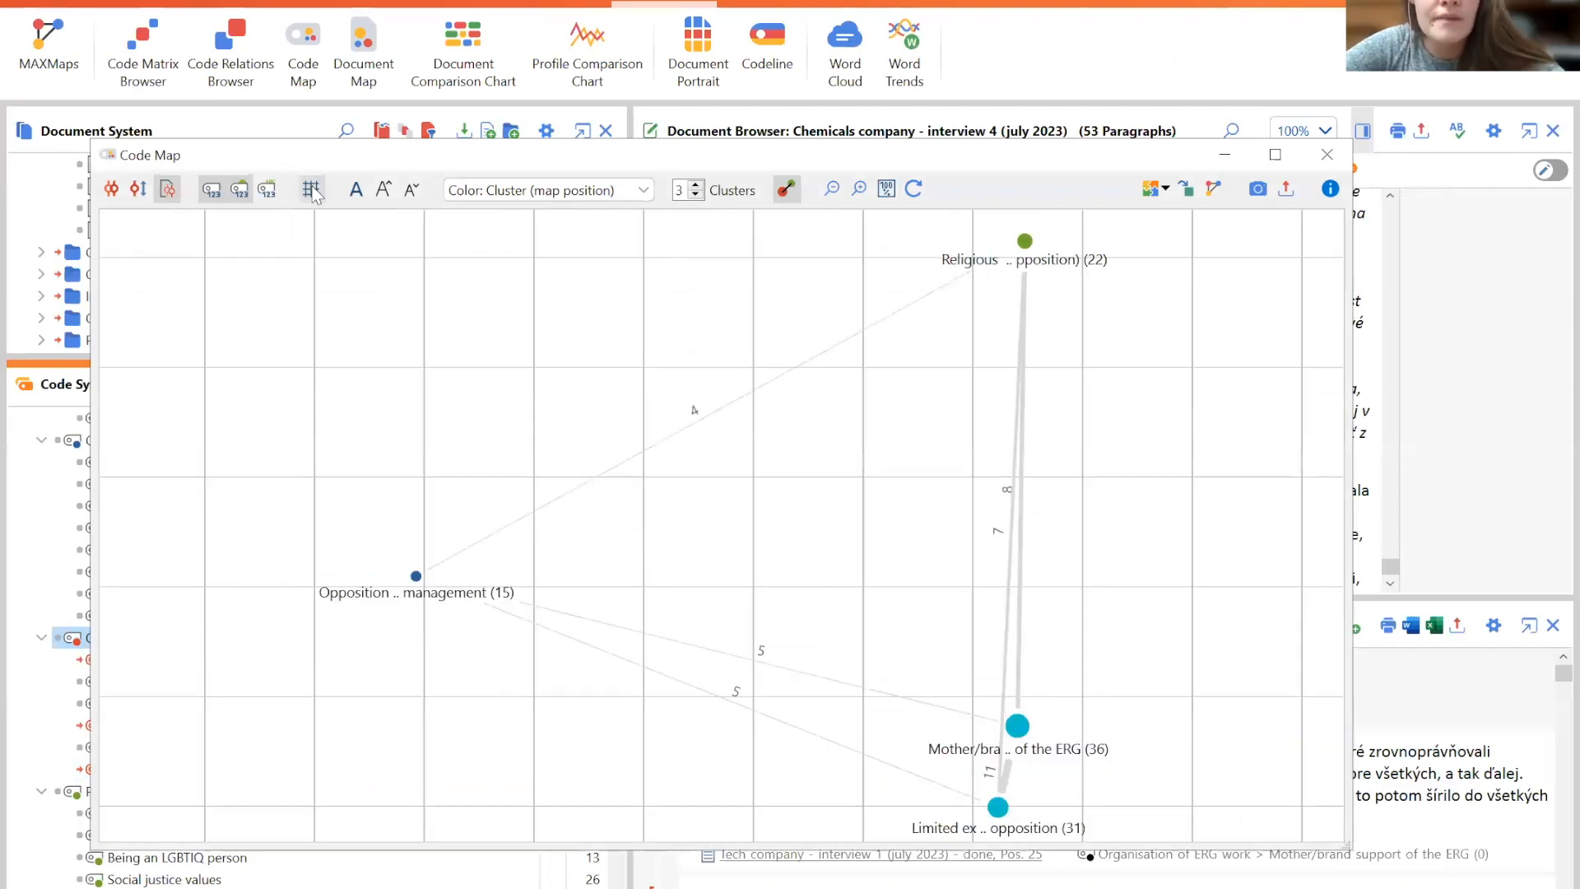
{"action": "left_click", "coordinate": [312, 190]}
{"action": "left_click", "coordinate": [312, 190]}
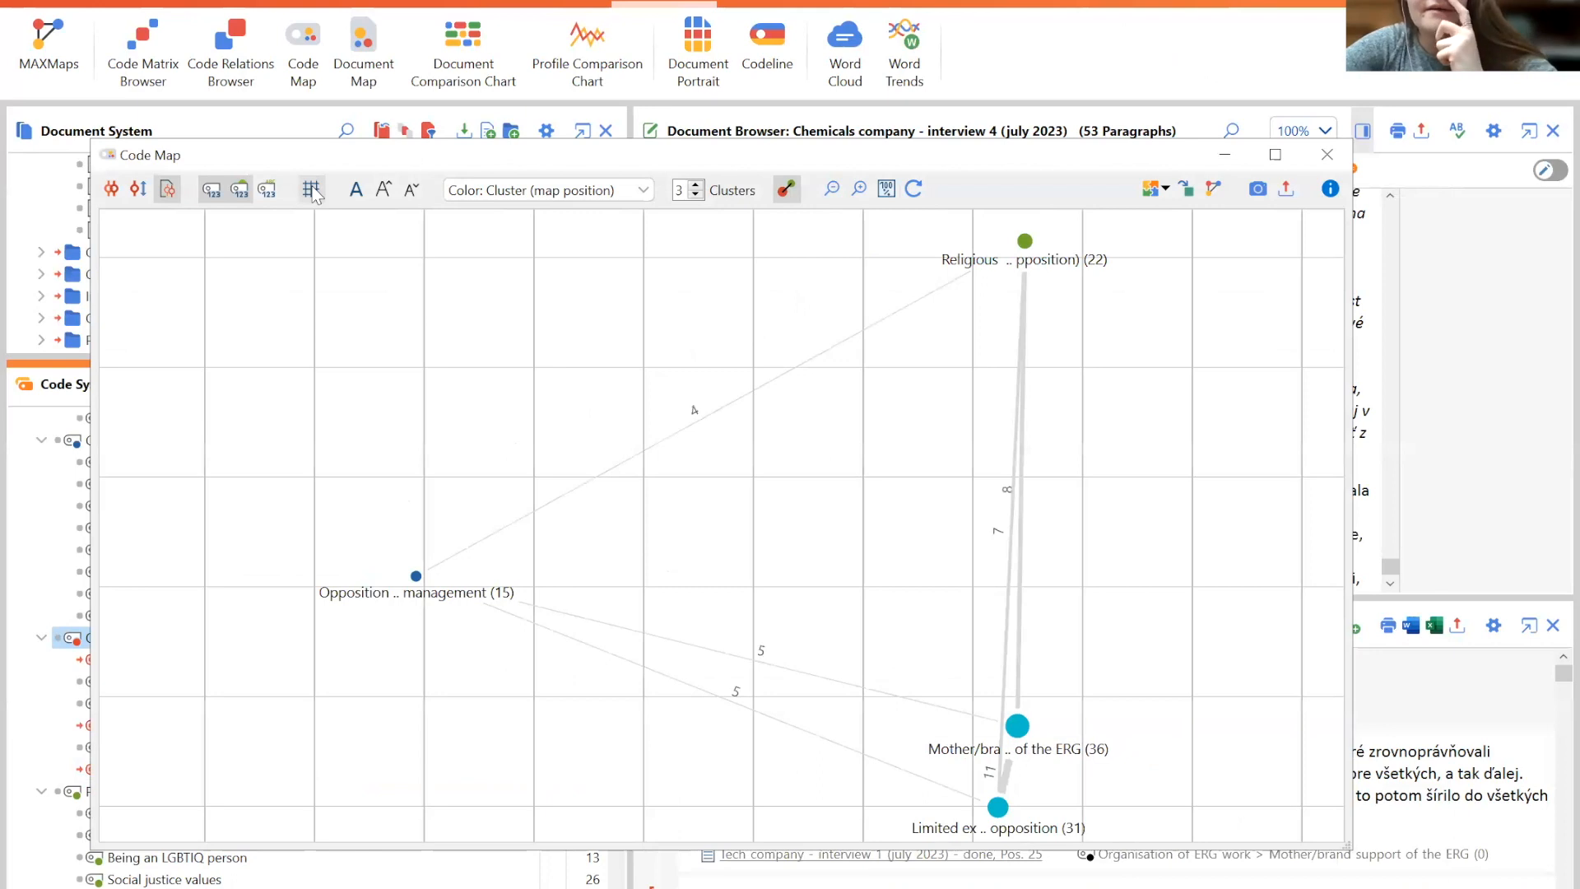
{"action": "left_click", "coordinate": [311, 190]}
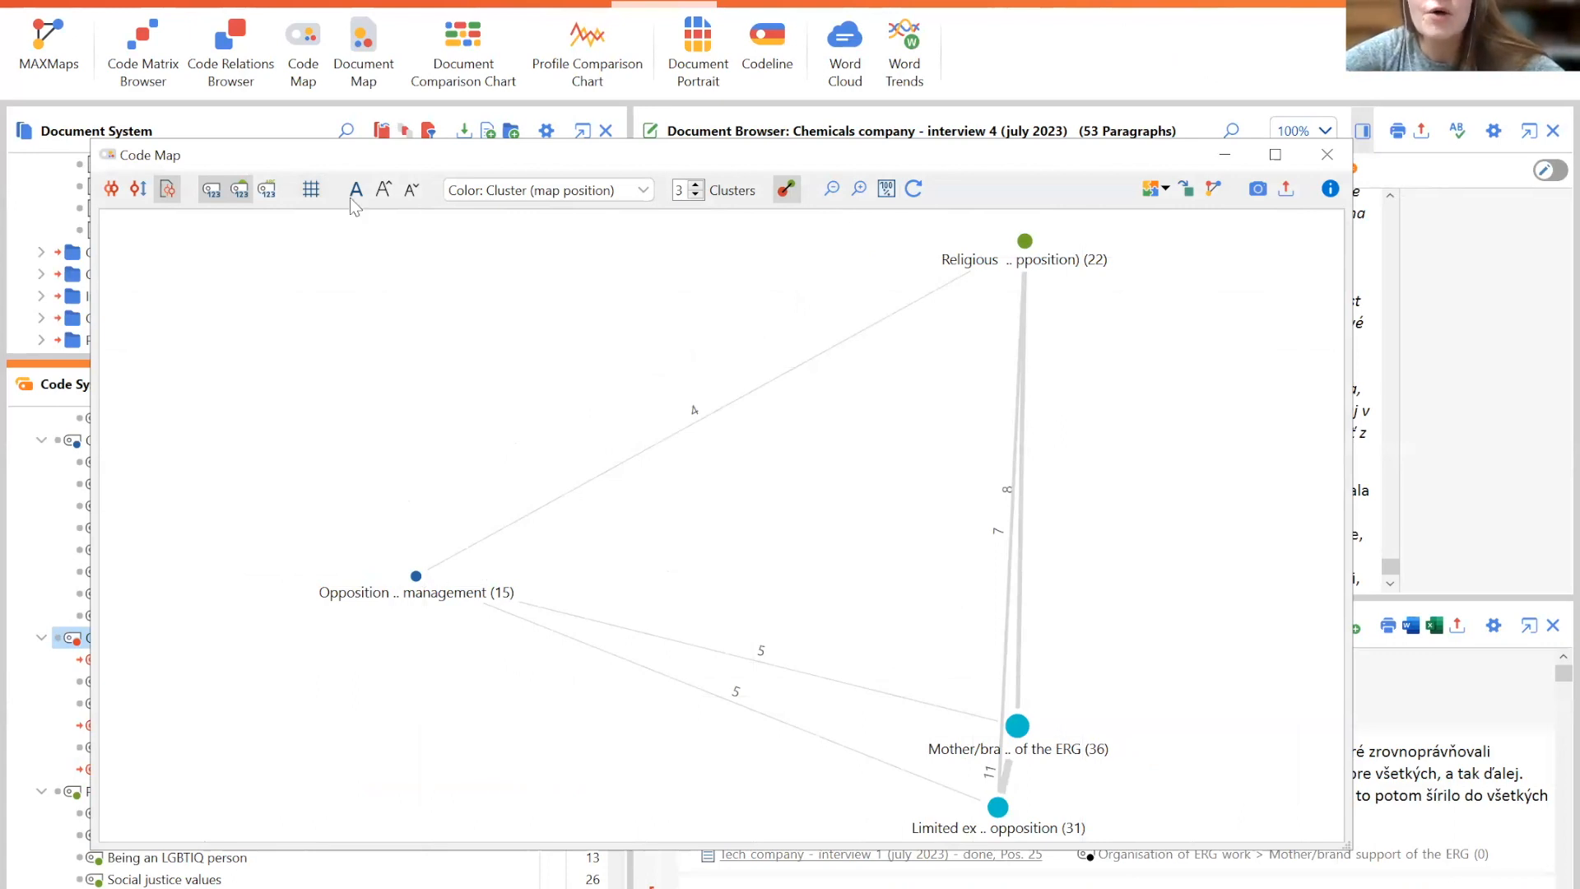
- Toggle the map's code size and relation line options, confirming the relation line display settings
{"action": "left_click", "coordinate": [238, 191]}
{"action": "left_click", "coordinate": [238, 194]}
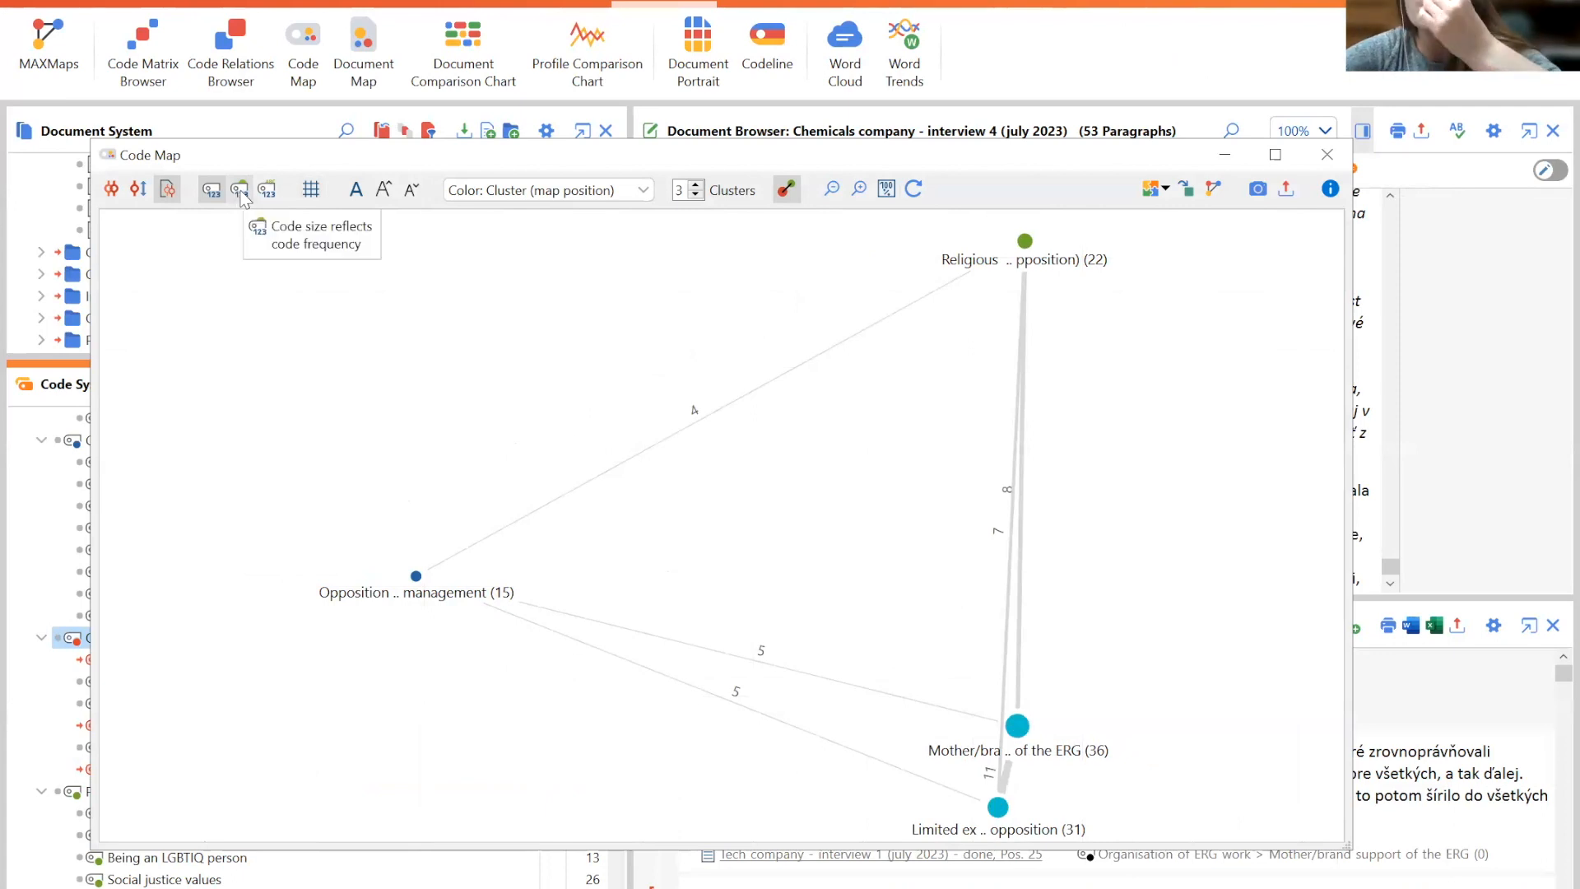
{"action": "left_click", "coordinate": [241, 194]}
{"action": "left_click", "coordinate": [241, 194]}
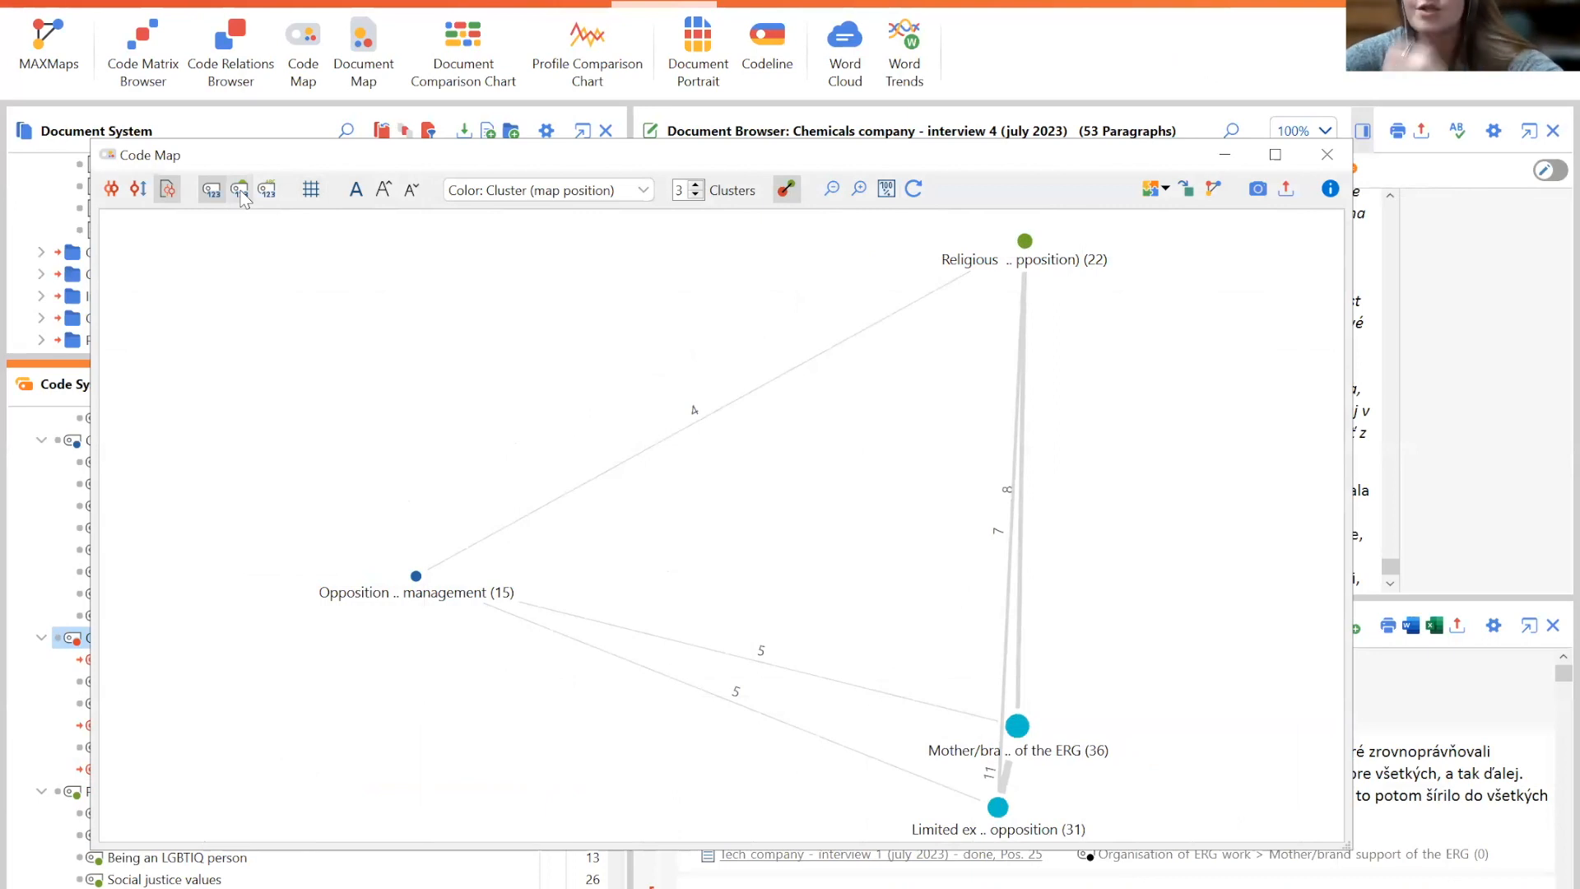
{"action": "left_click", "coordinate": [783, 187]}
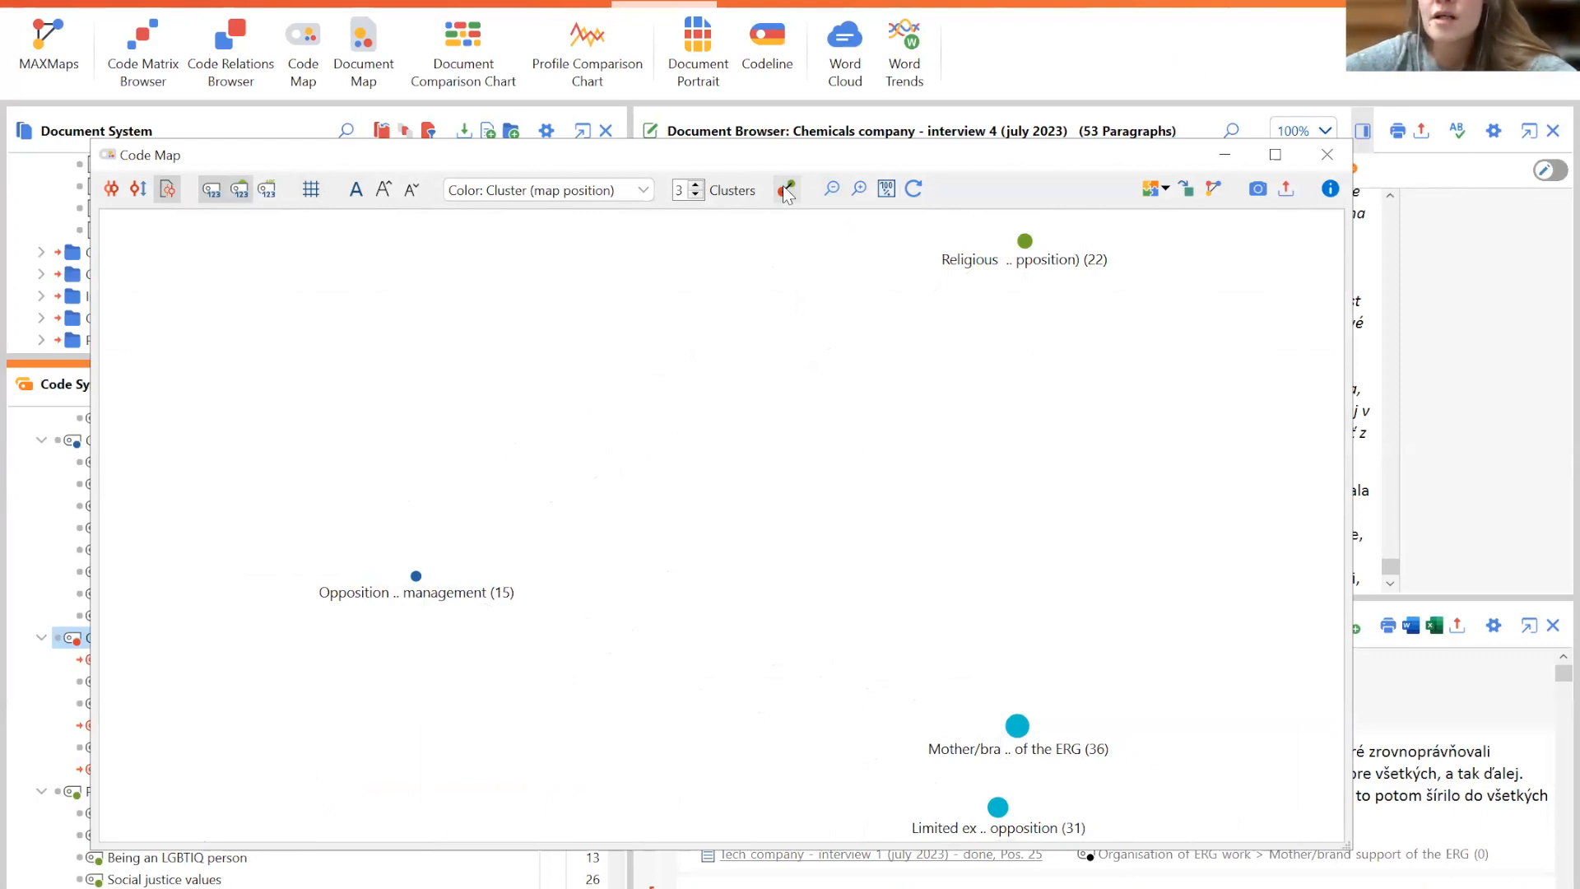
{"action": "left_click", "coordinate": [785, 188]}
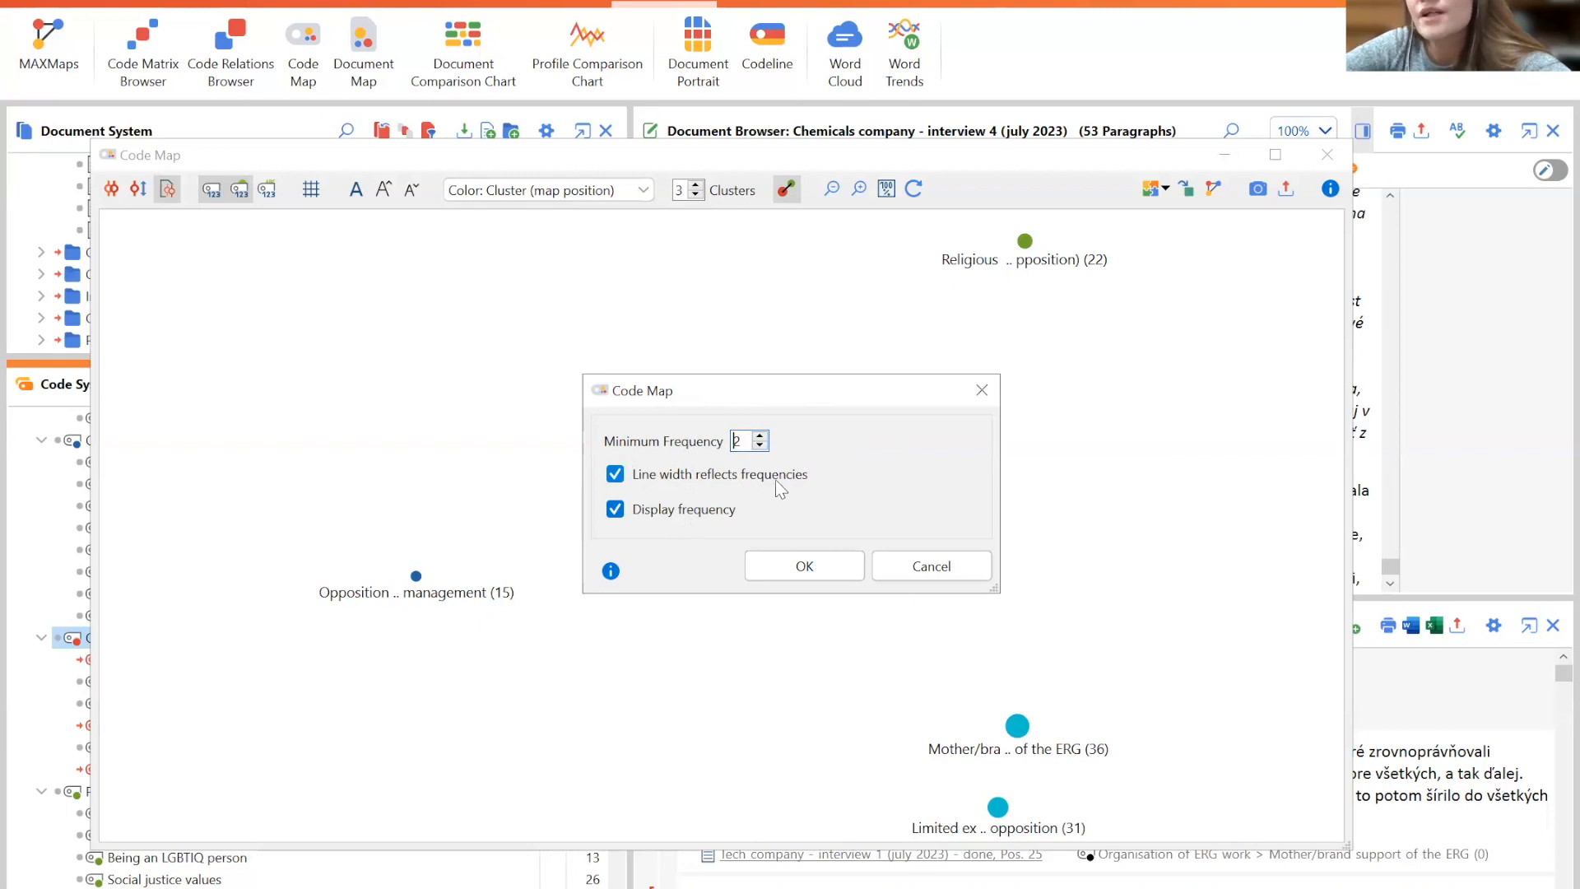
{"action": "left_click", "coordinate": [822, 564]}
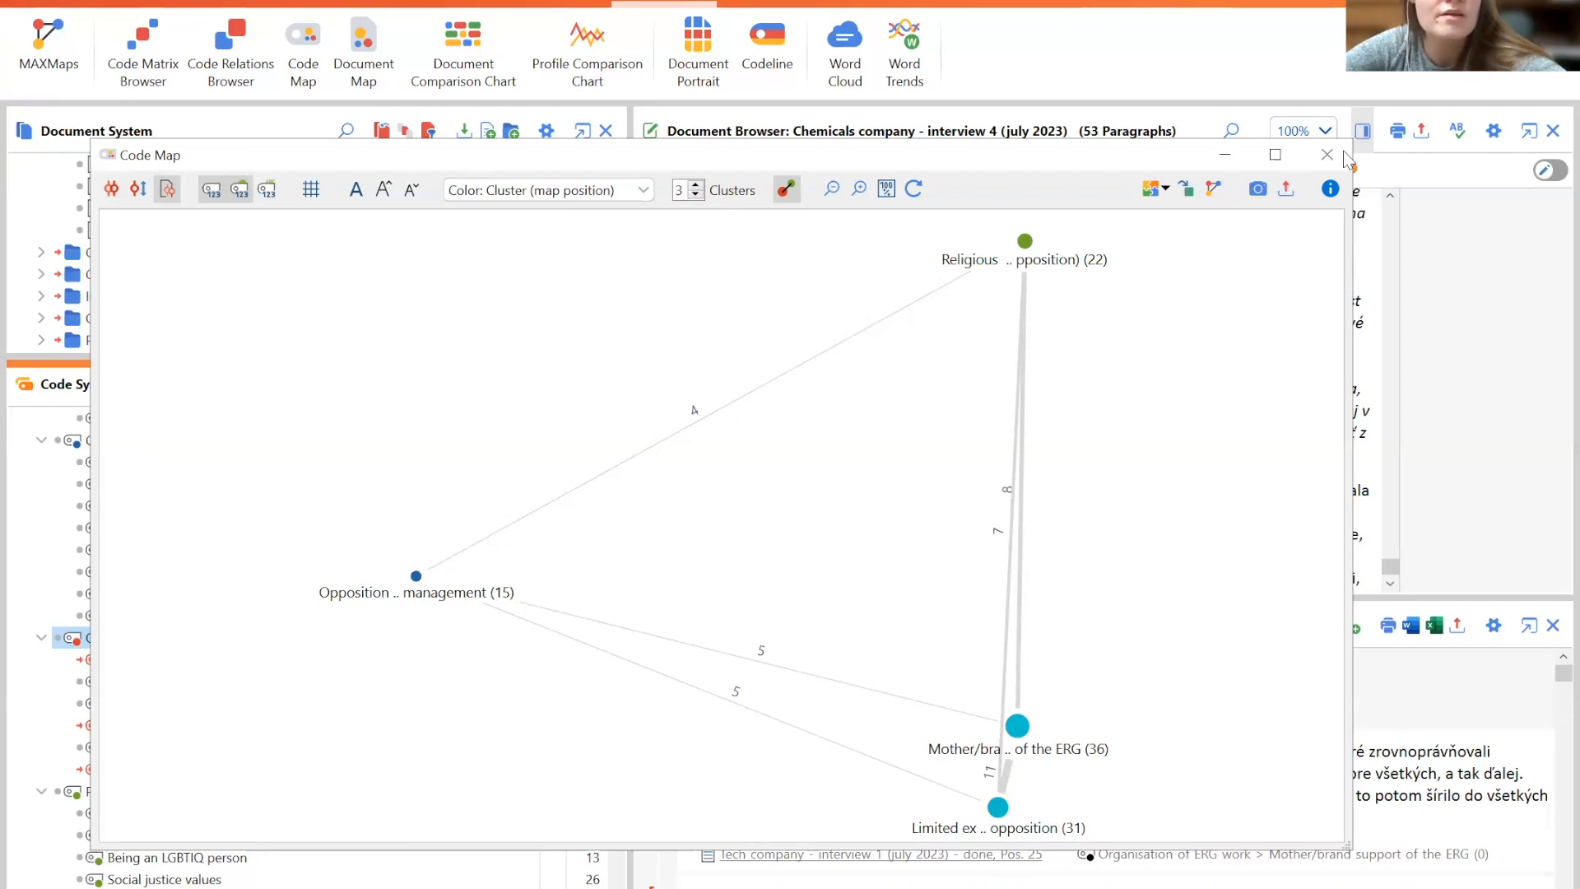
- Rebuild the Code Map using proximity of codes in the same document within 3 paragraphs
{"action": "left_click", "coordinate": [324, 44]}
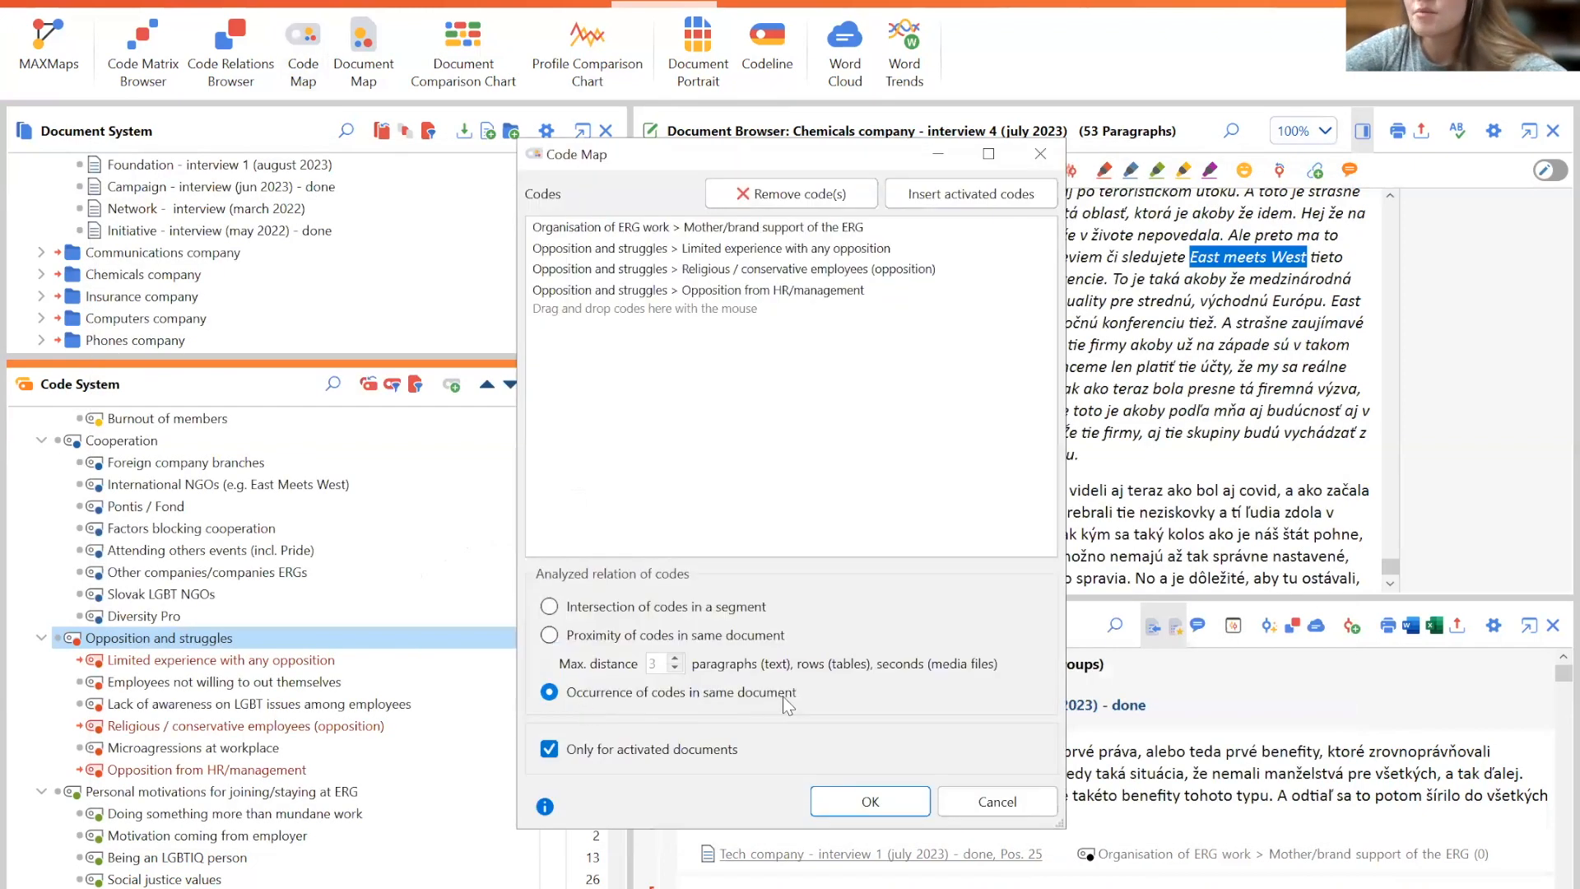
{"action": "left_click", "coordinate": [548, 635]}
{"action": "left_click", "coordinate": [675, 669]}
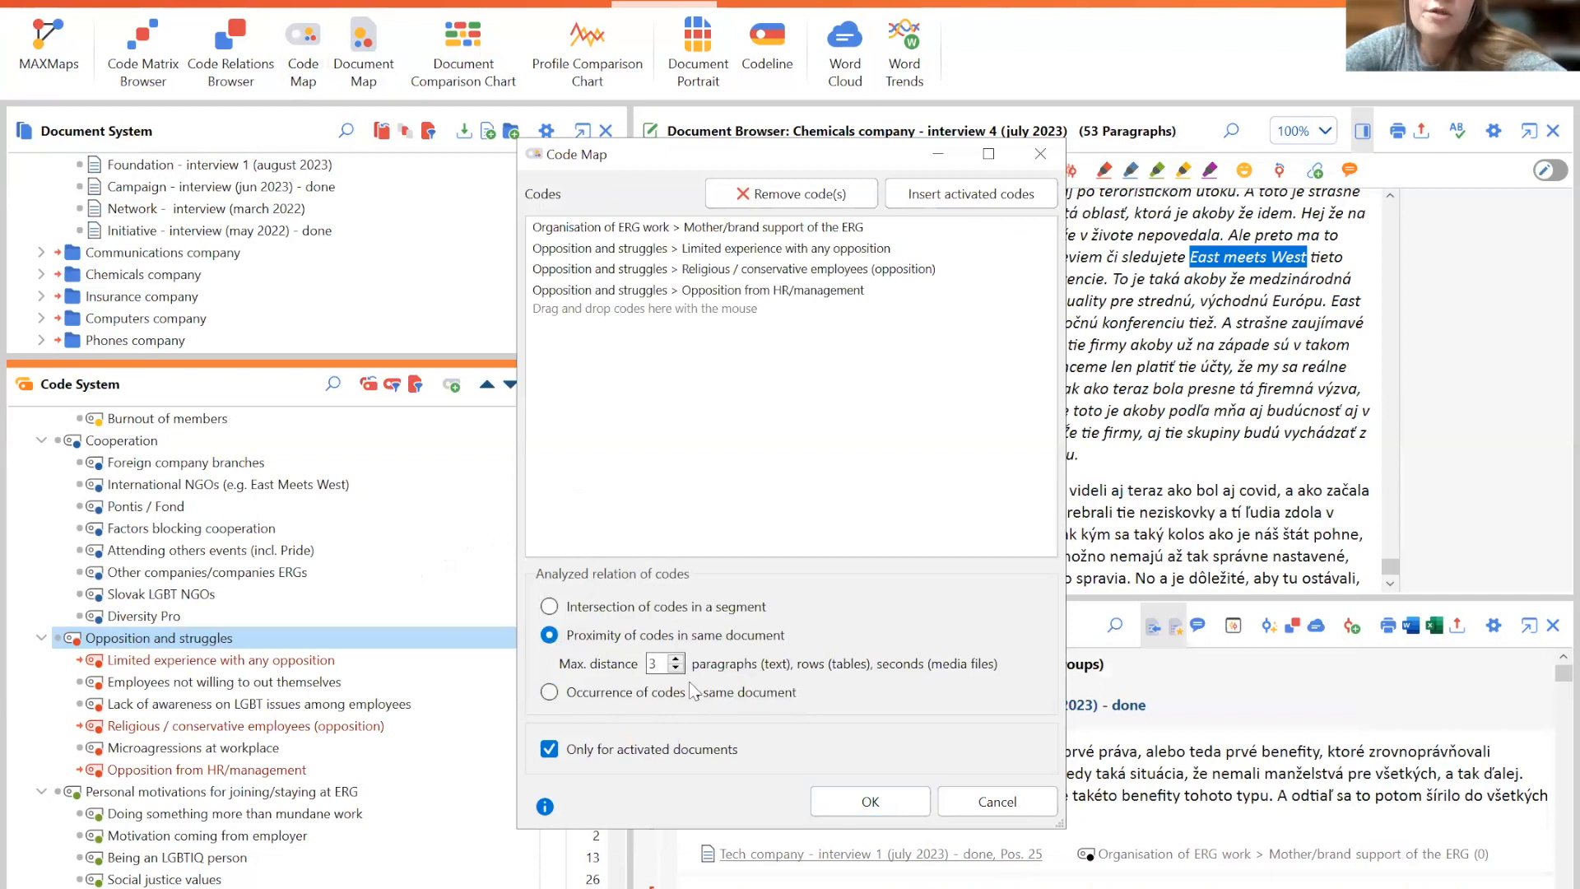
{"action": "left_click", "coordinate": [877, 802]}
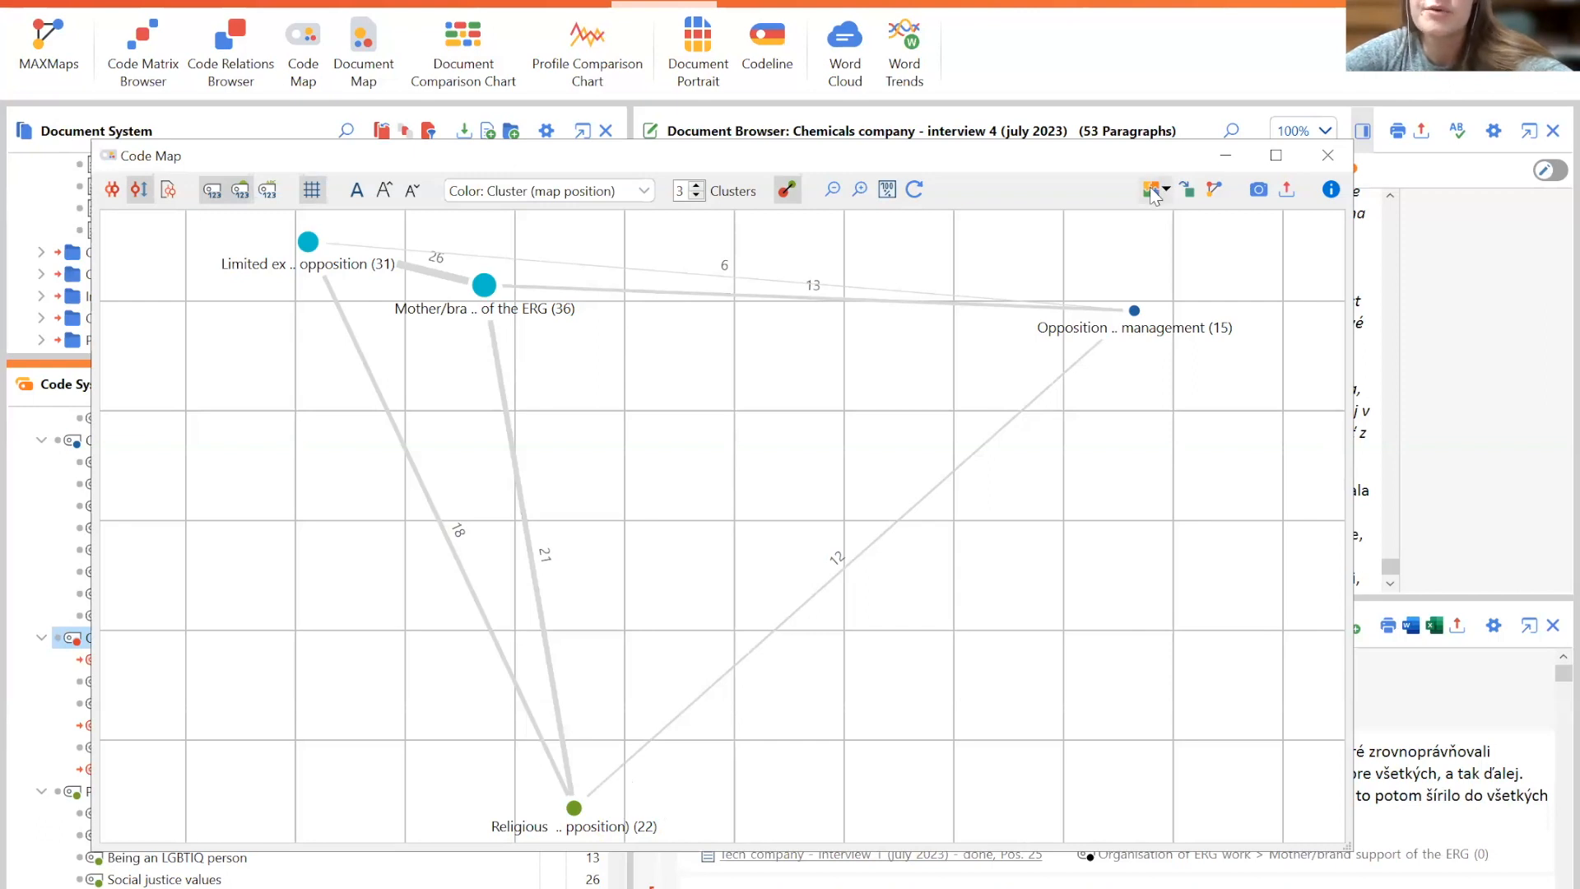
{"action": "left_click", "coordinate": [1261, 191]}
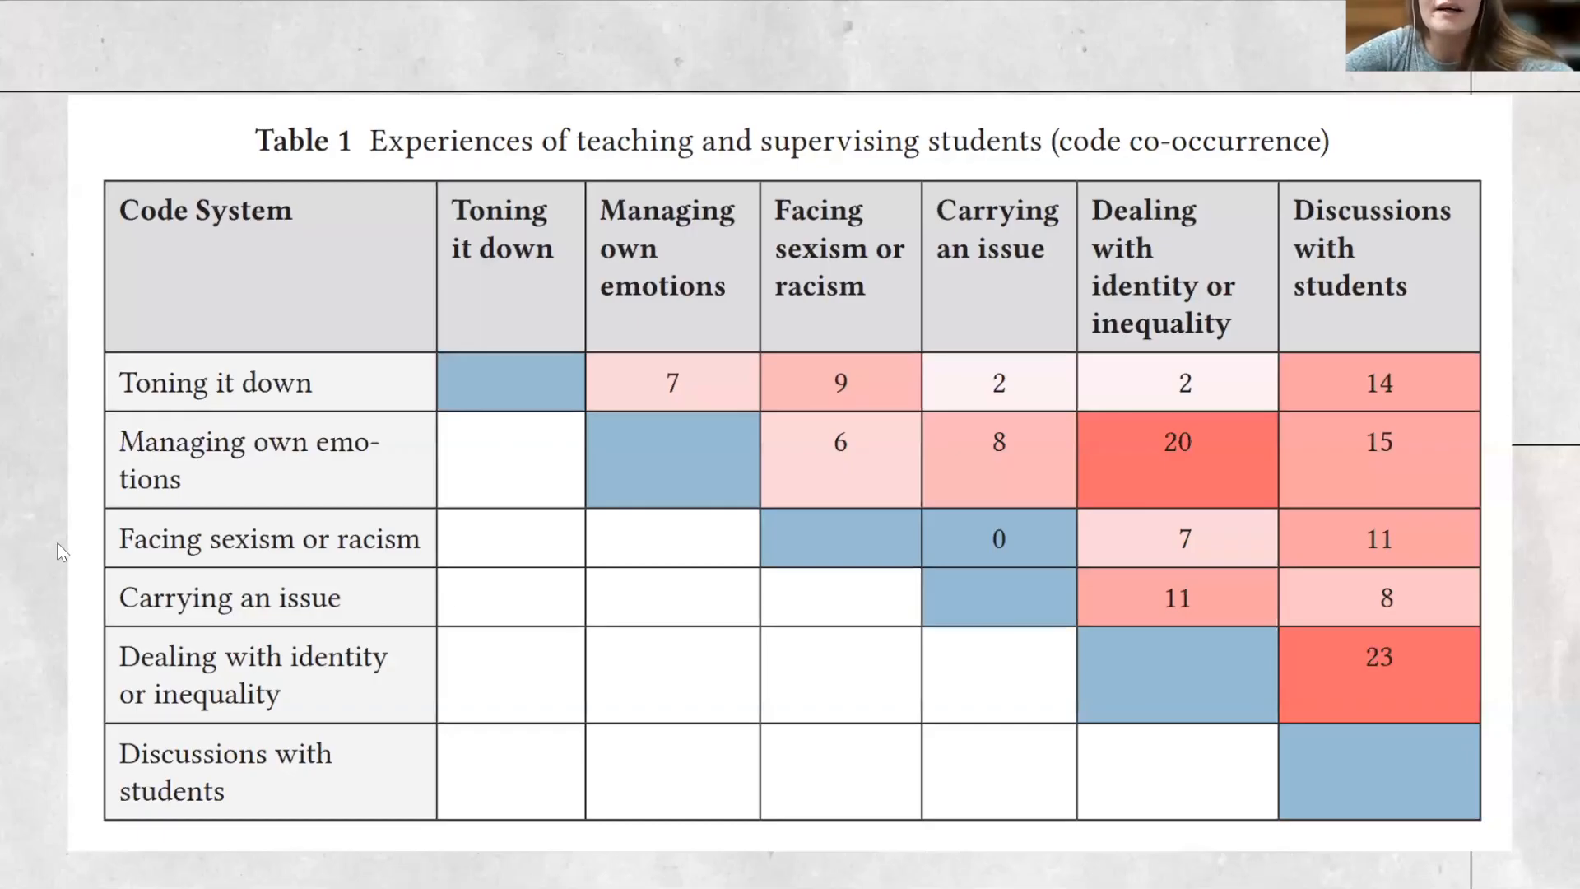
{"action": "left_click", "coordinate": [1341, 618]}
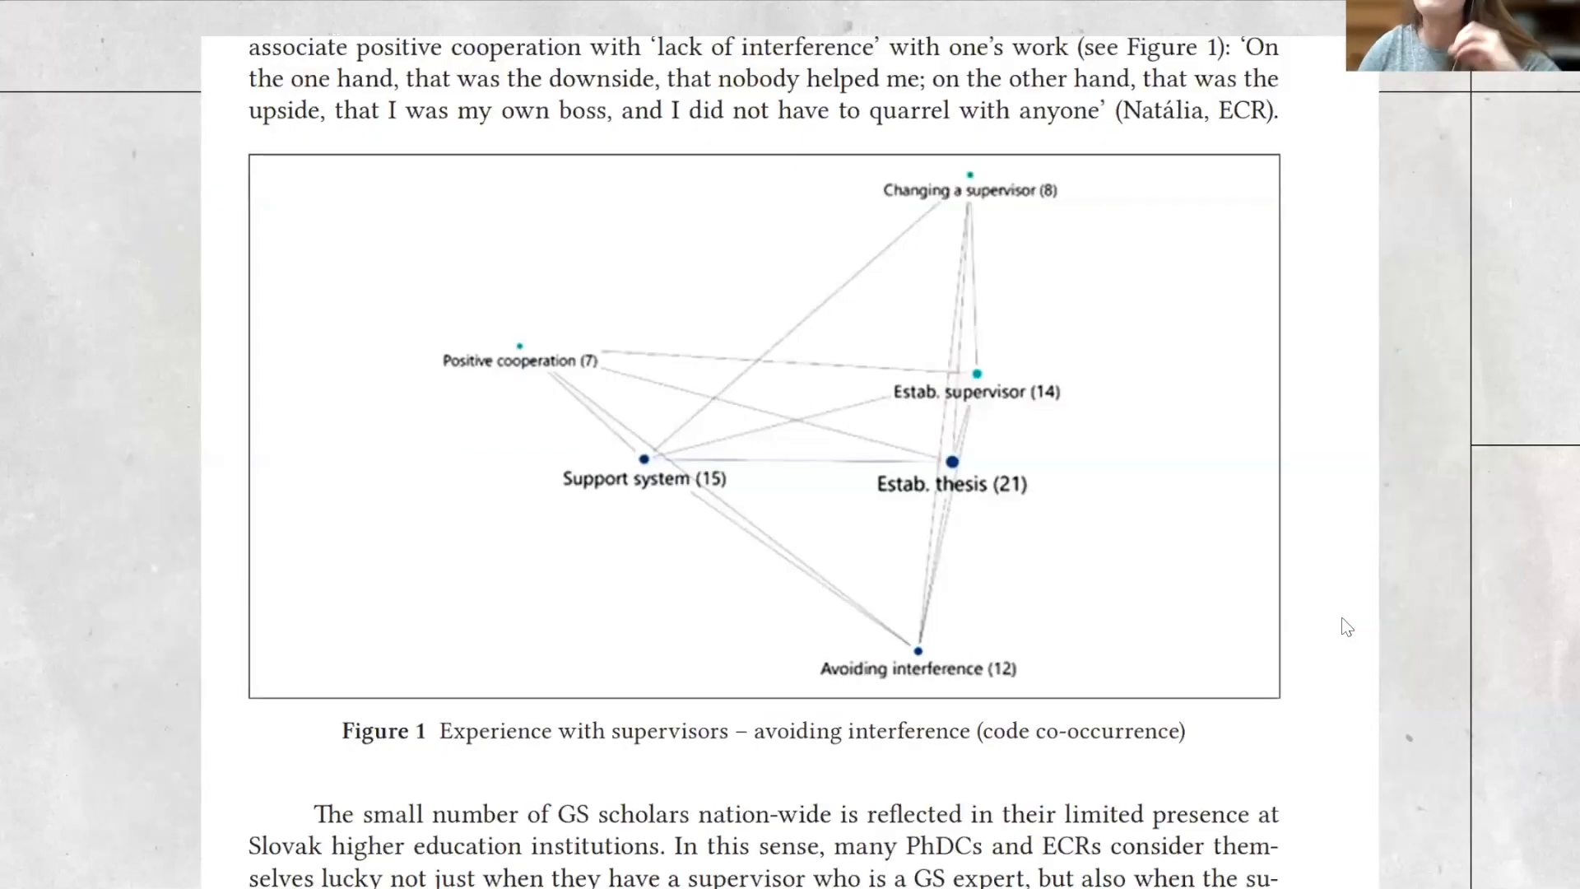
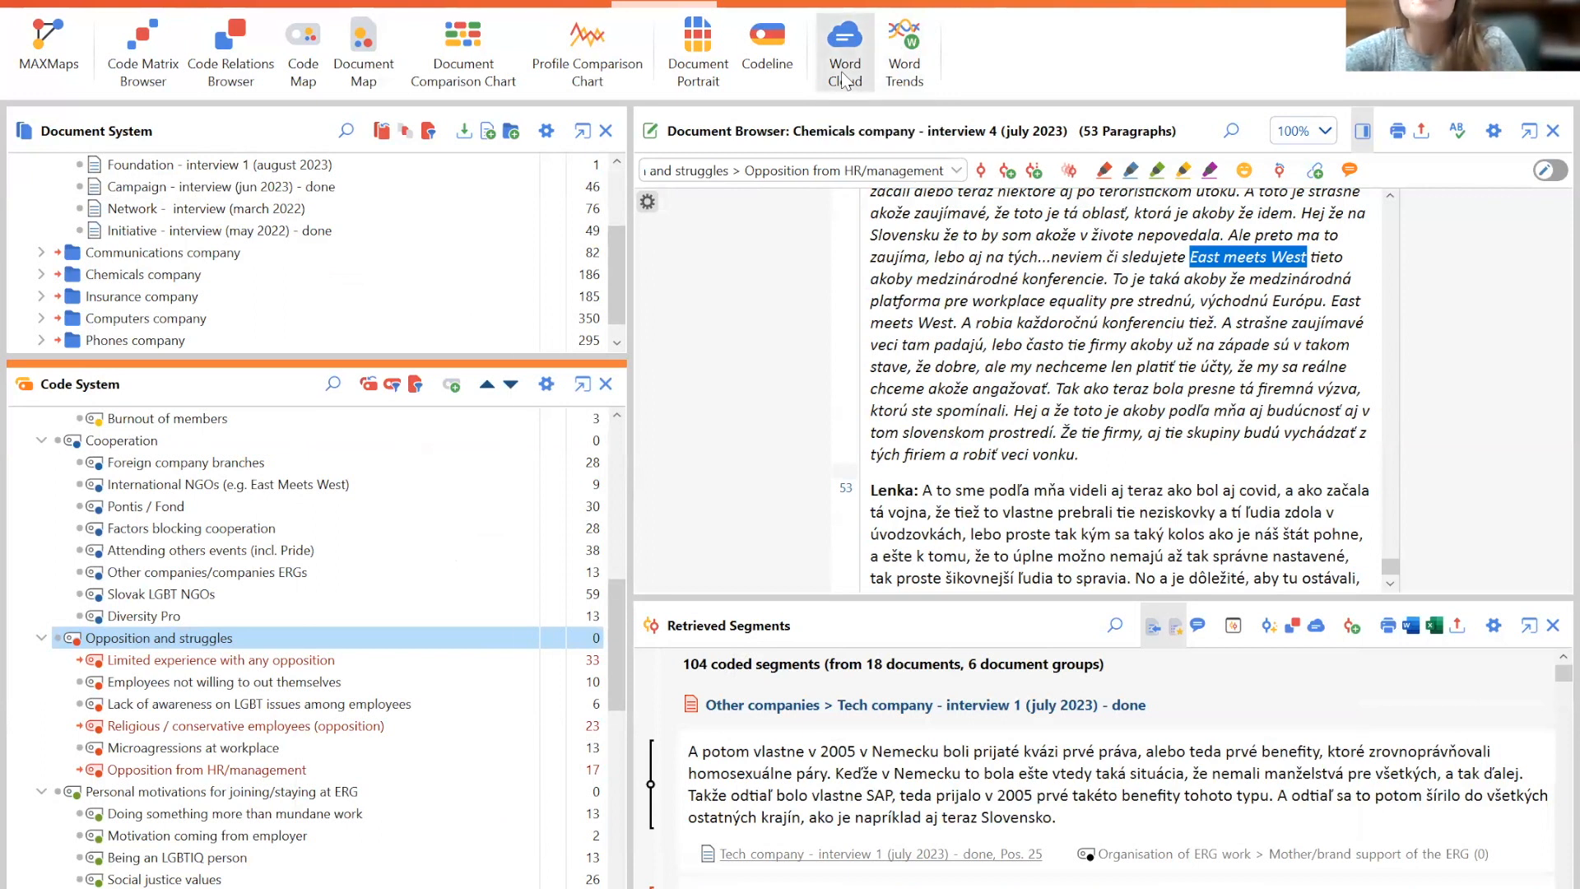
{"action": "left_click", "coordinate": [845, 80]}
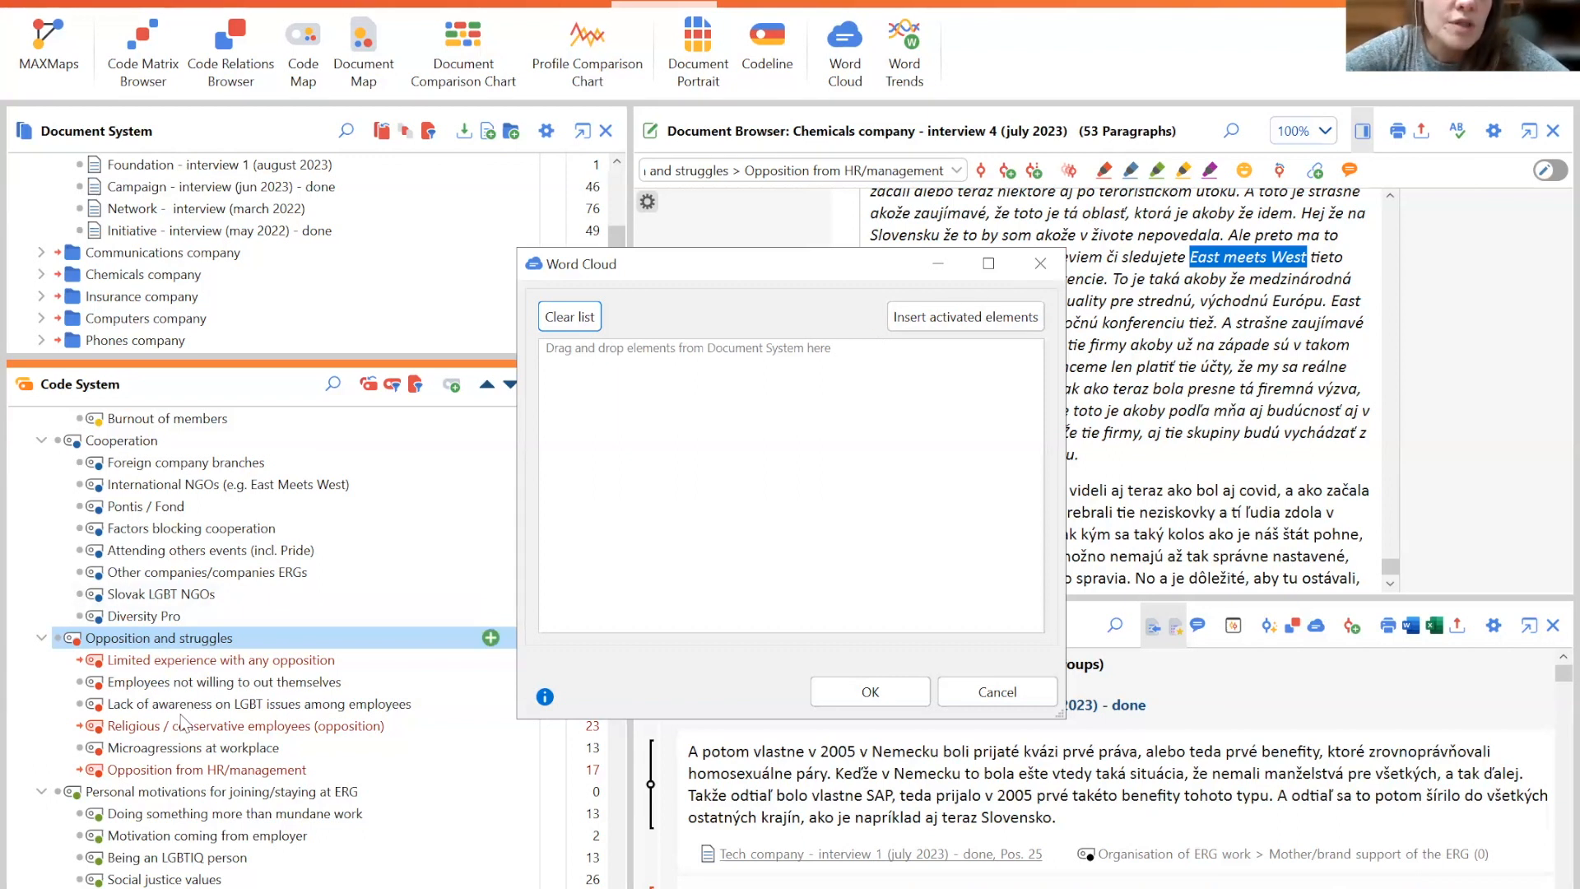
{"action": "left_click", "coordinate": [940, 314]}
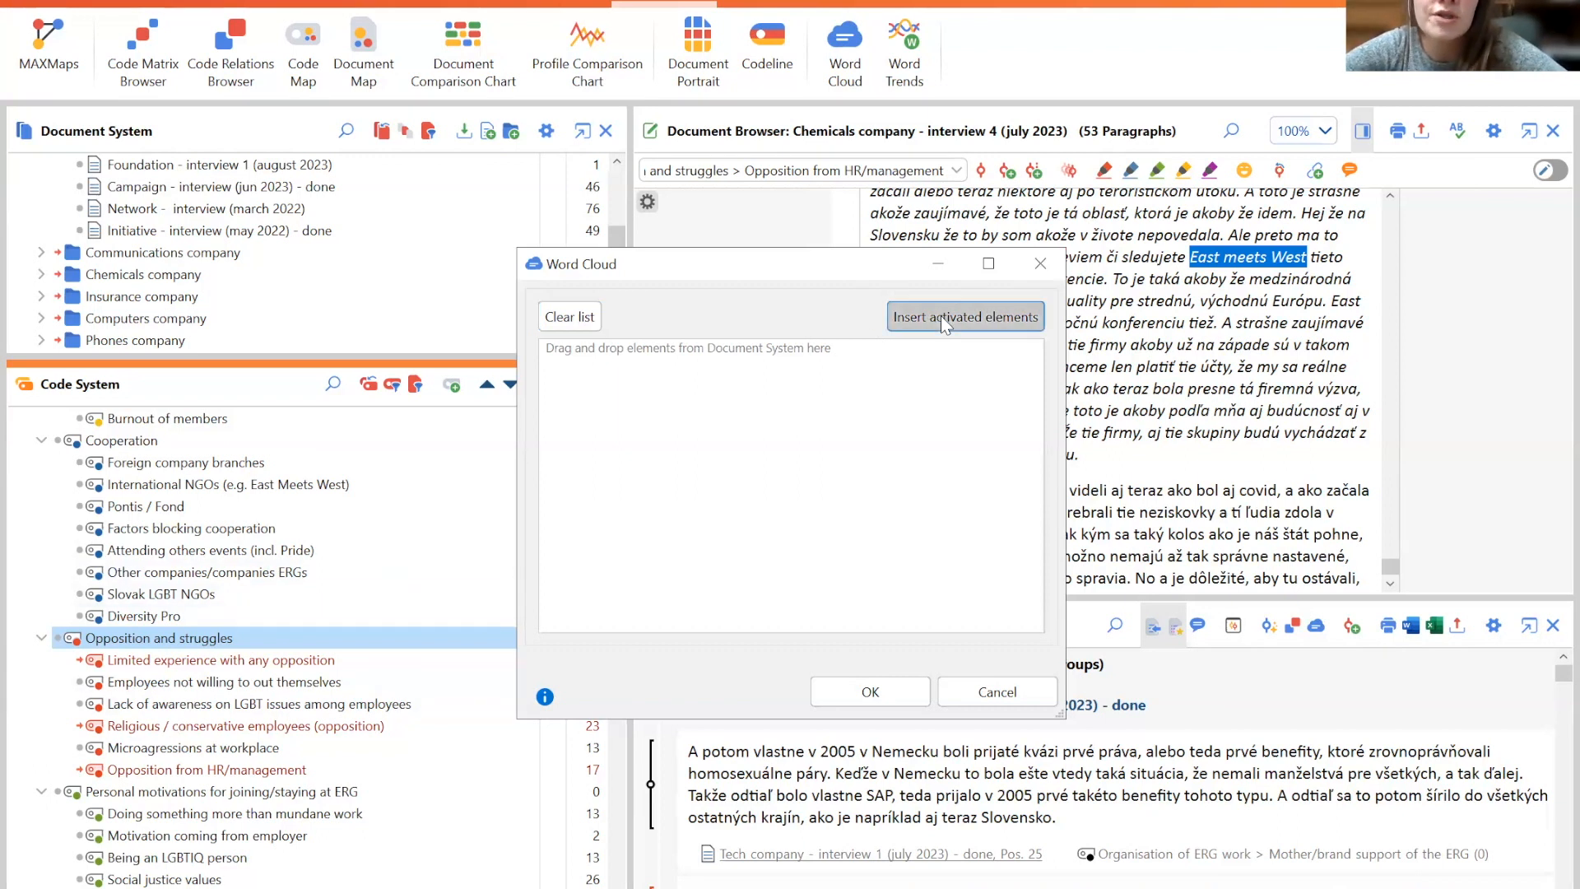
{"action": "left_click_drag", "start_coordinate": [1039, 423], "coordinate": [1037, 359]}
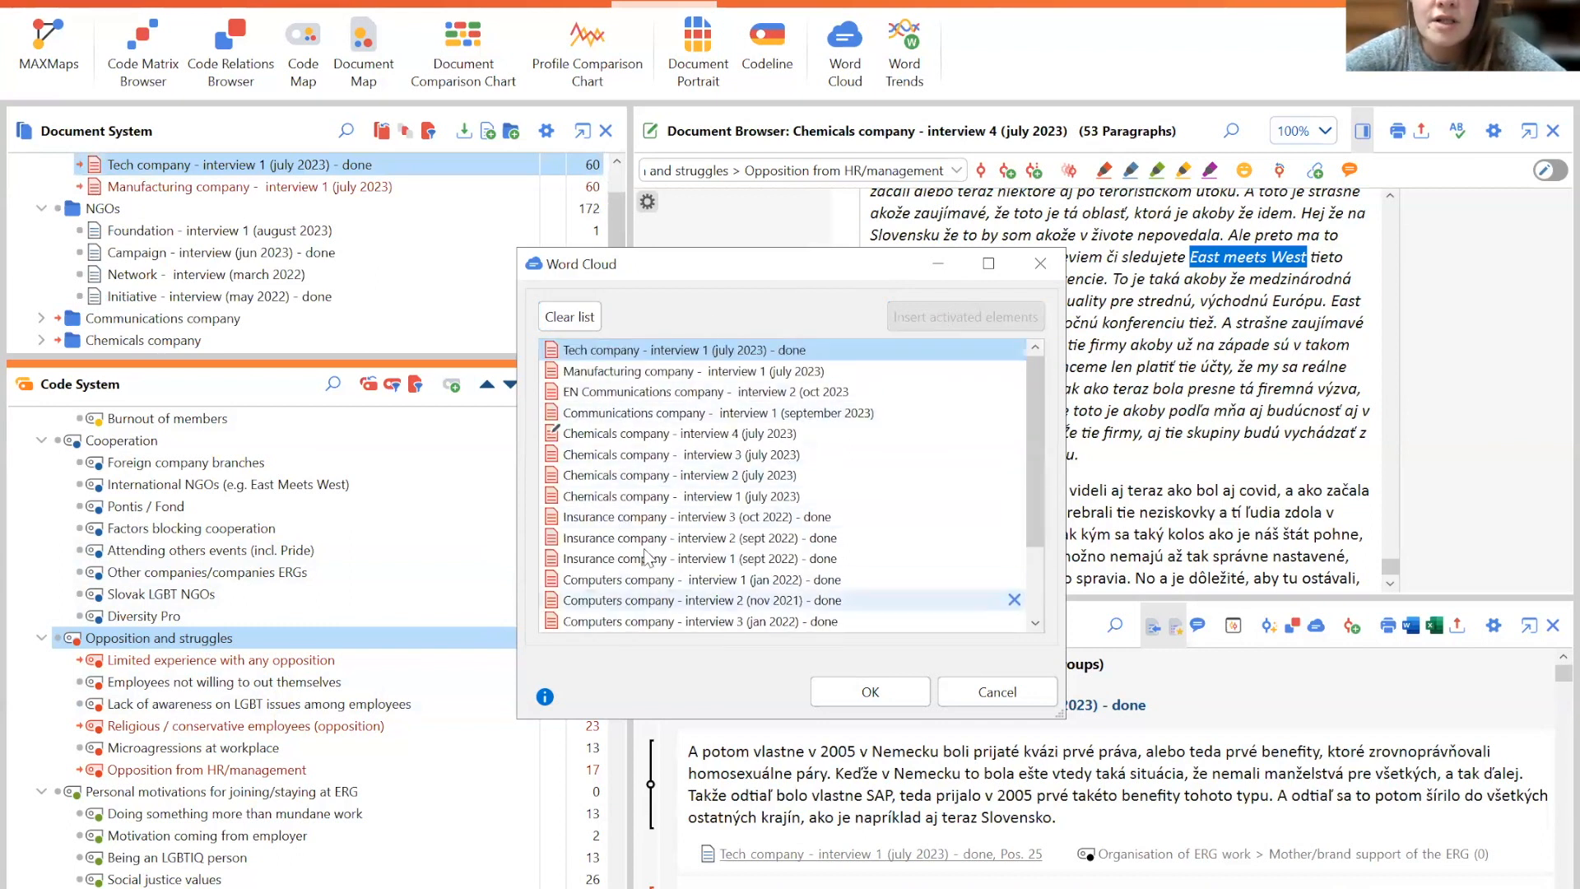
{"action": "left_click", "coordinate": [1040, 265]}
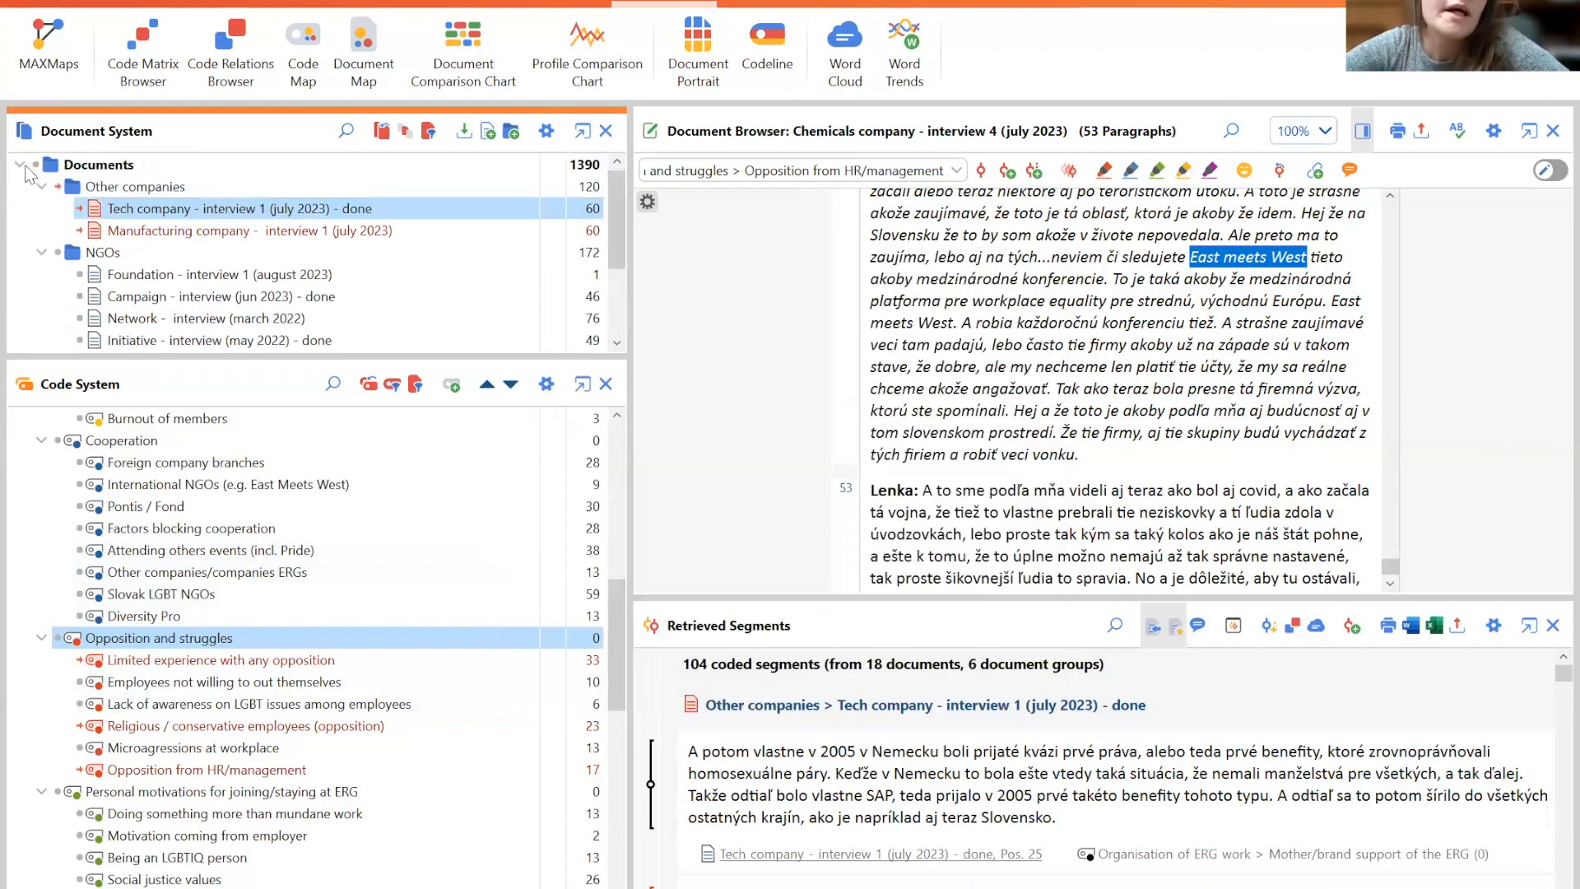
- Deactivate all documents and activate only the four NGO interviews: Foundation, Campaign, Network and Initiative
{"action": "left_click", "coordinate": [35, 164]}
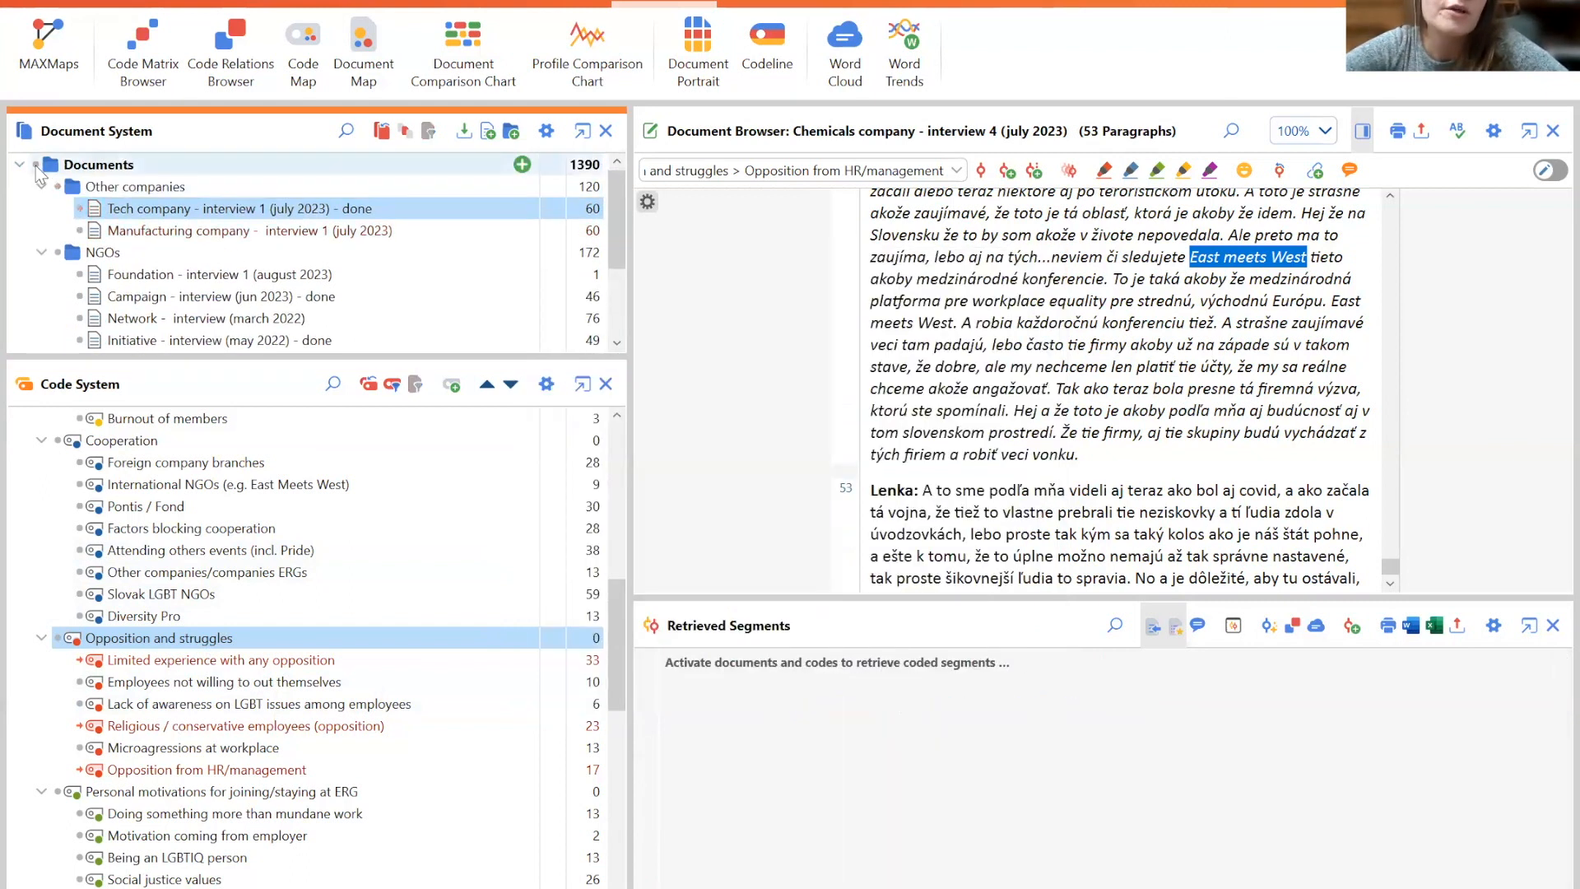
{"action": "left_click", "coordinate": [81, 275]}
{"action": "left_click", "coordinate": [81, 297]}
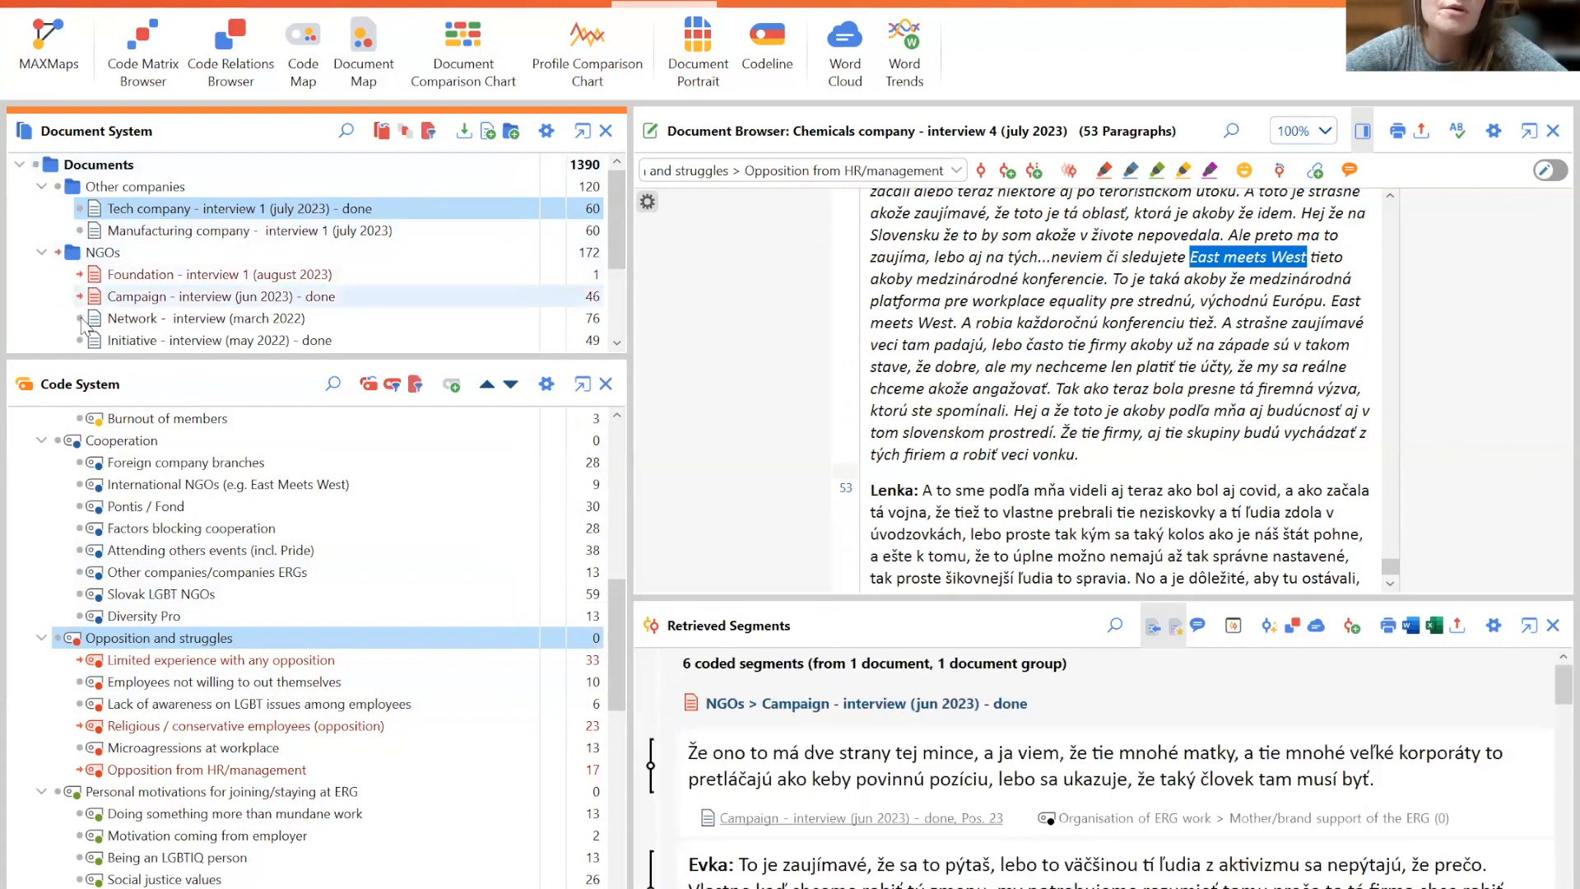
{"action": "left_click", "coordinate": [81, 318]}
{"action": "left_click", "coordinate": [80, 341]}
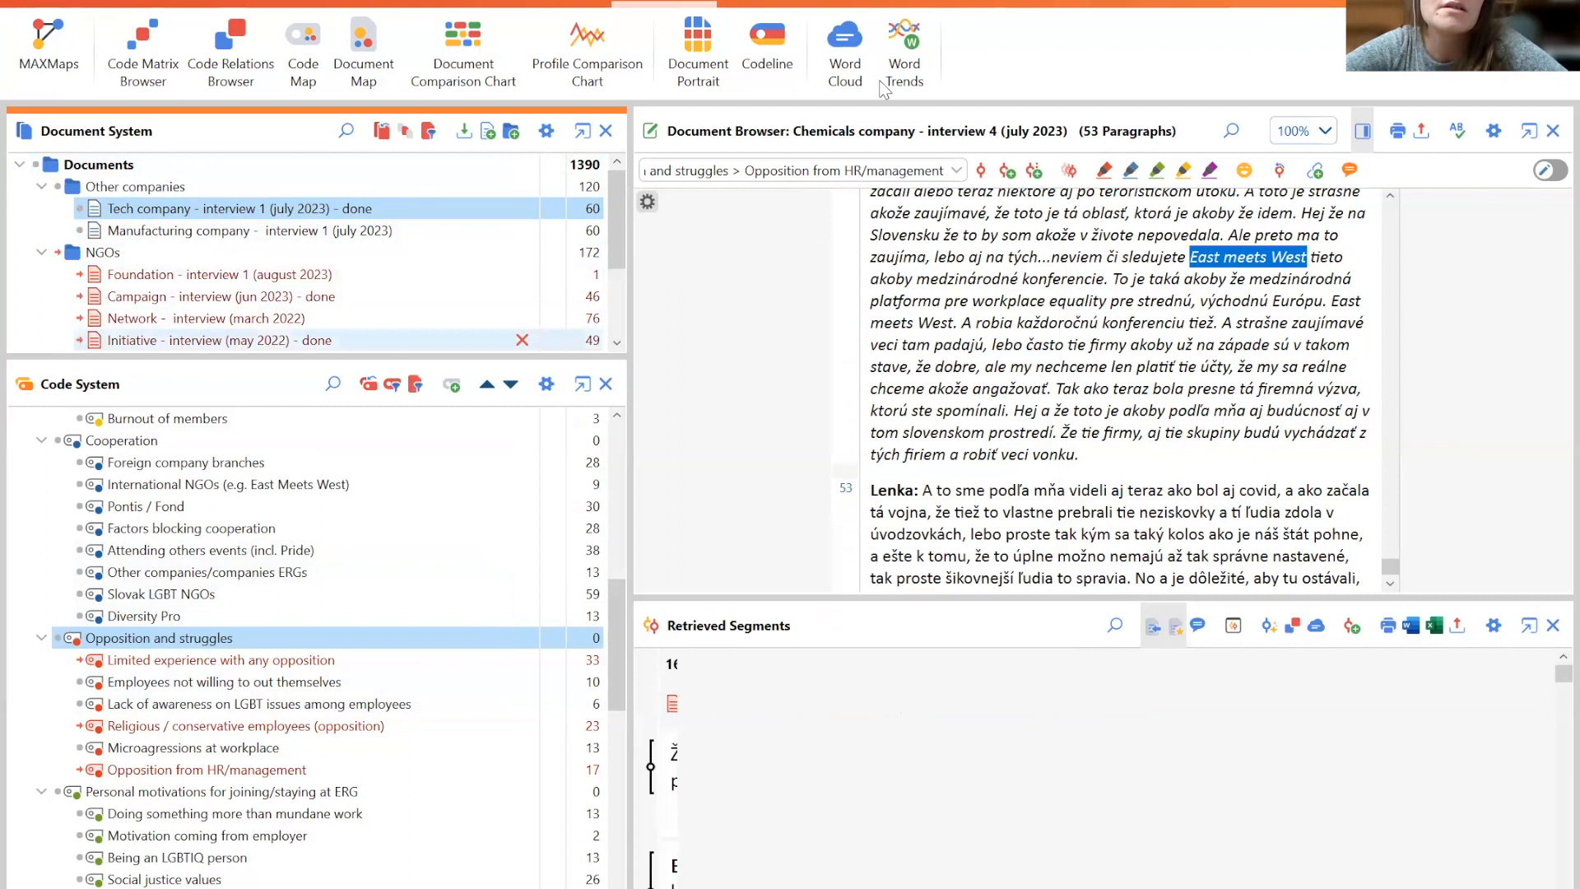
- Create a Word Cloud from the activated NGO interviews after clearing the element list
{"action": "left_click", "coordinate": [846, 64]}
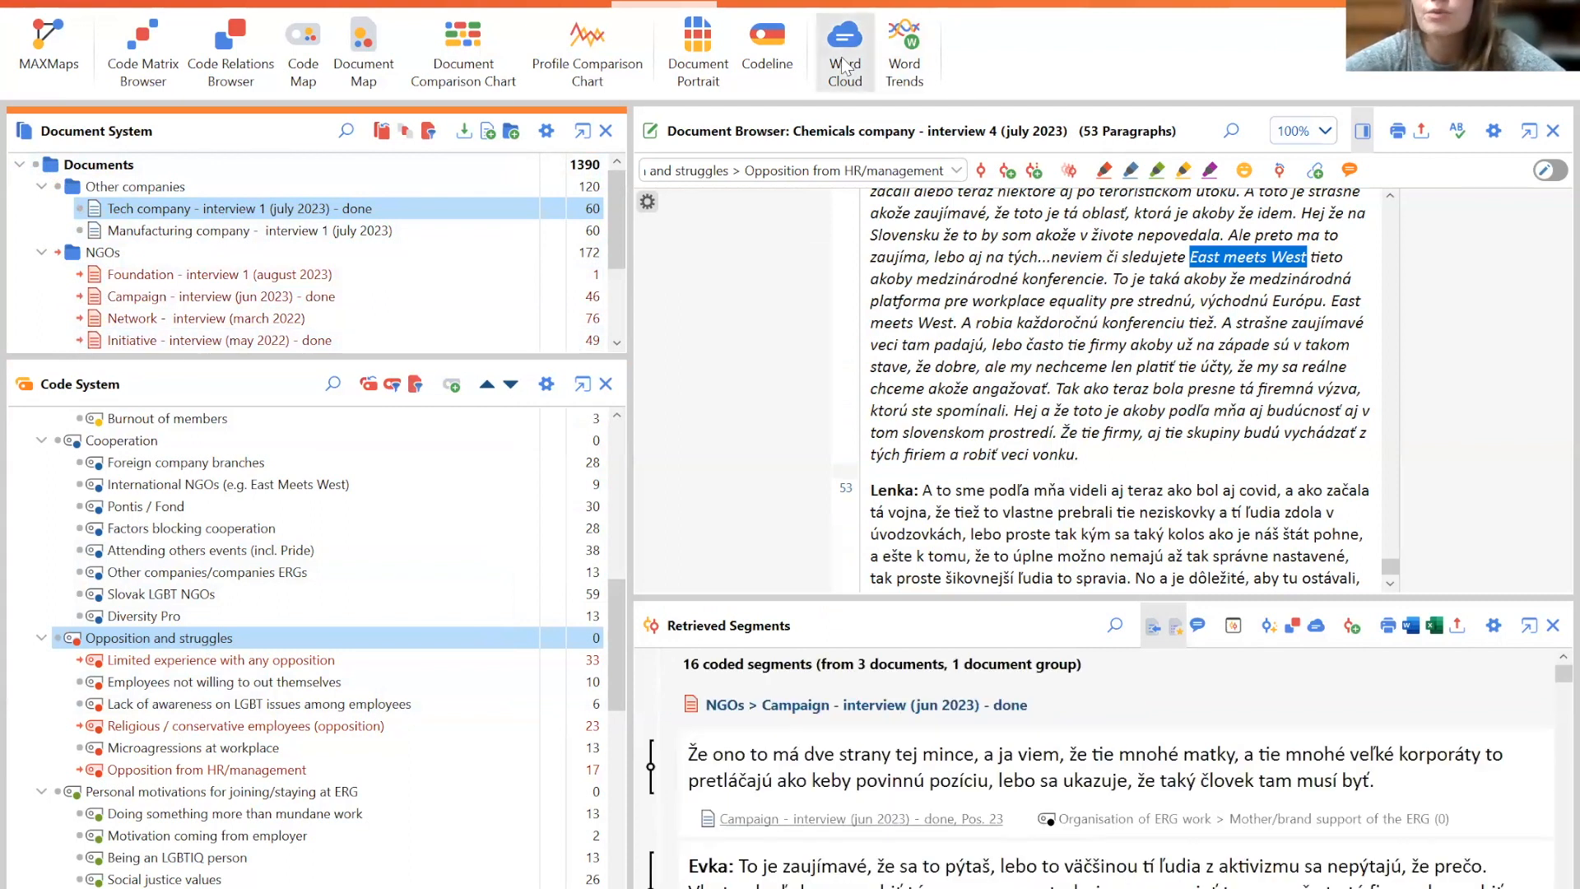
{"action": "mouse_move", "coordinate": [1012, 378]}
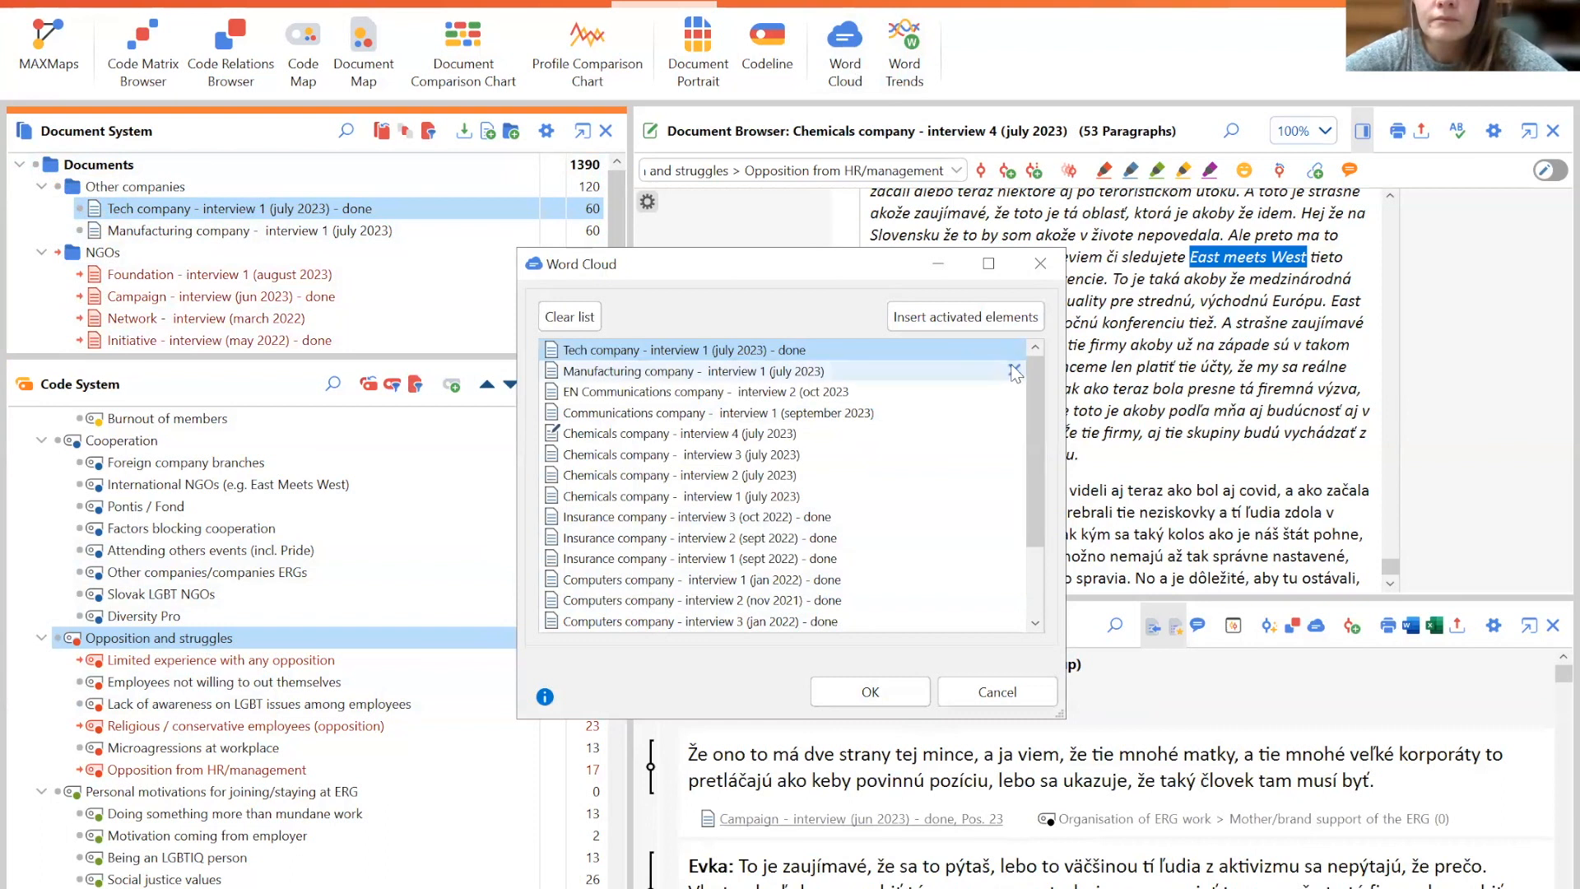
{"action": "left_click", "coordinate": [558, 316]}
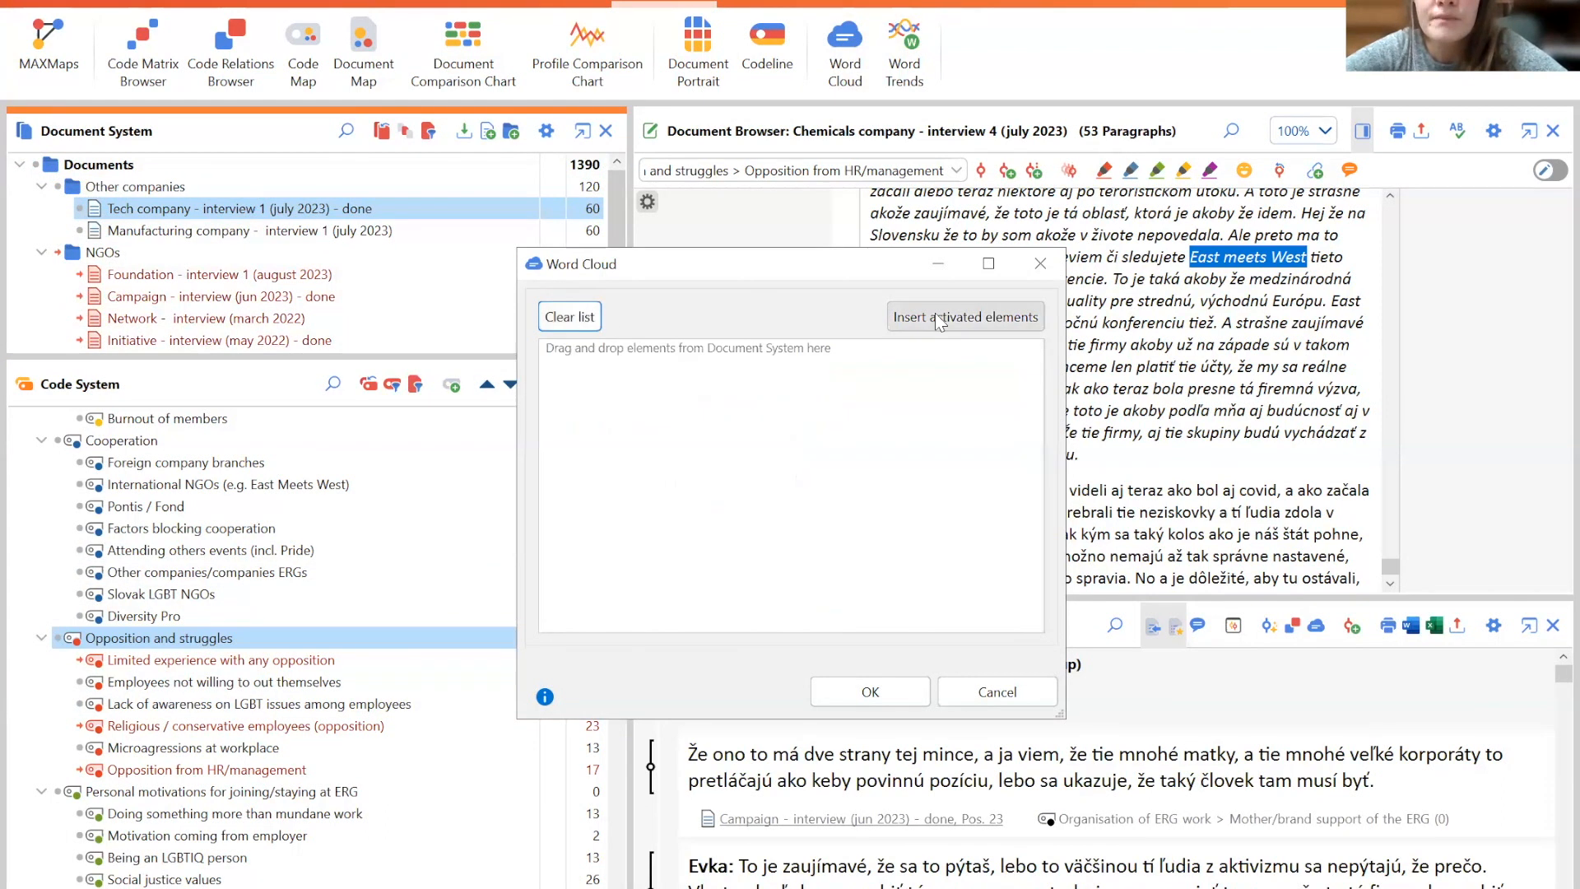
{"action": "left_click", "coordinate": [941, 316]}
{"action": "left_click", "coordinate": [884, 683]}
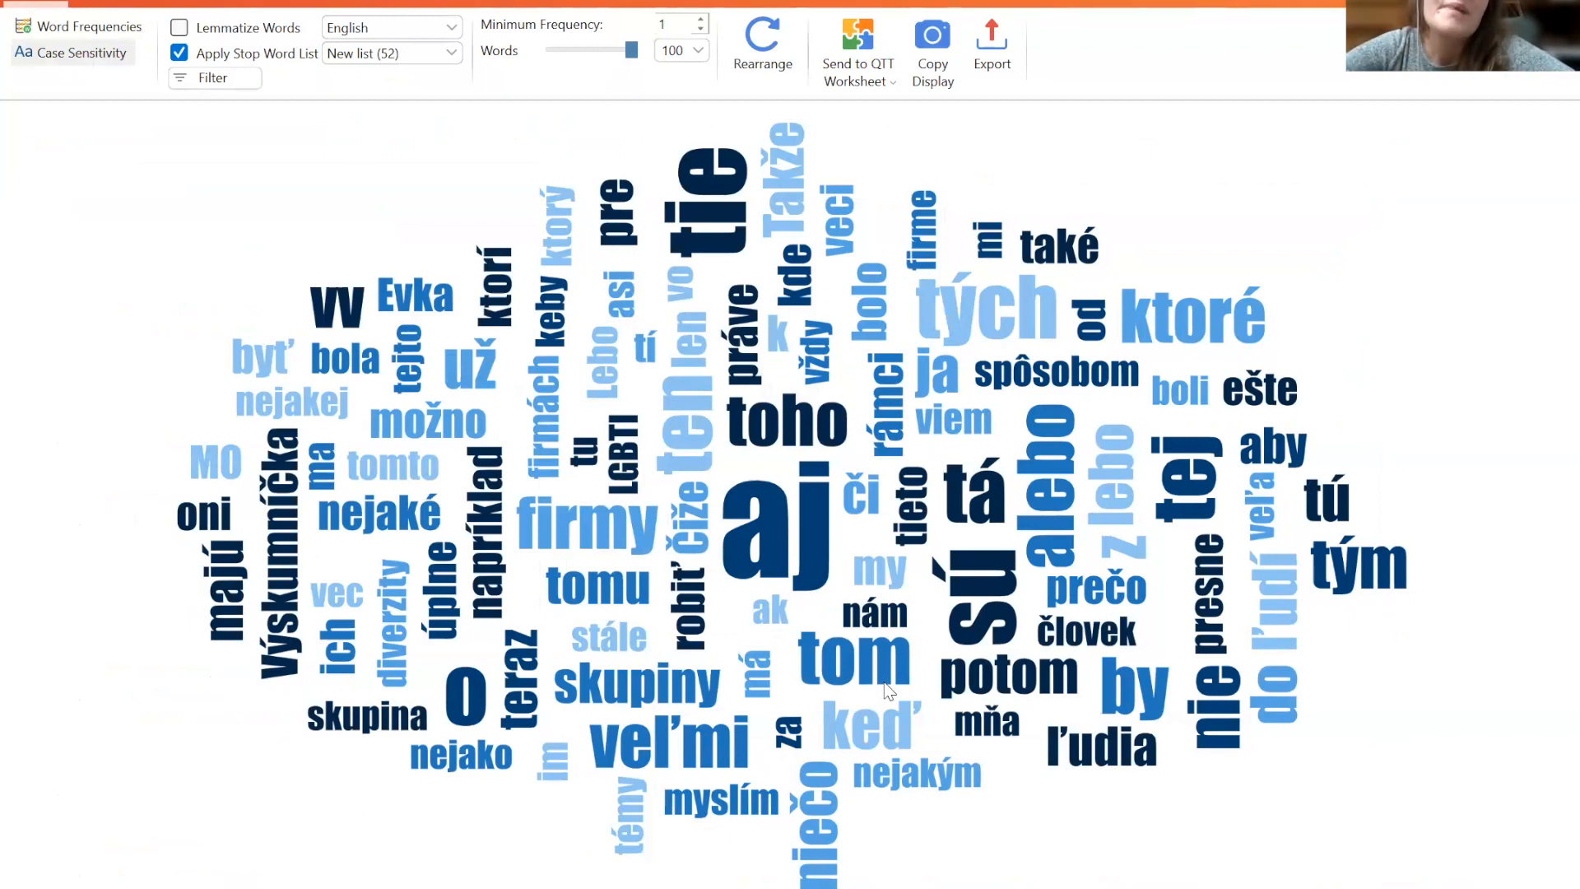
- Browse the Word Cloud's language options and open its word frequencies table
{"action": "left_click", "coordinate": [434, 28]}
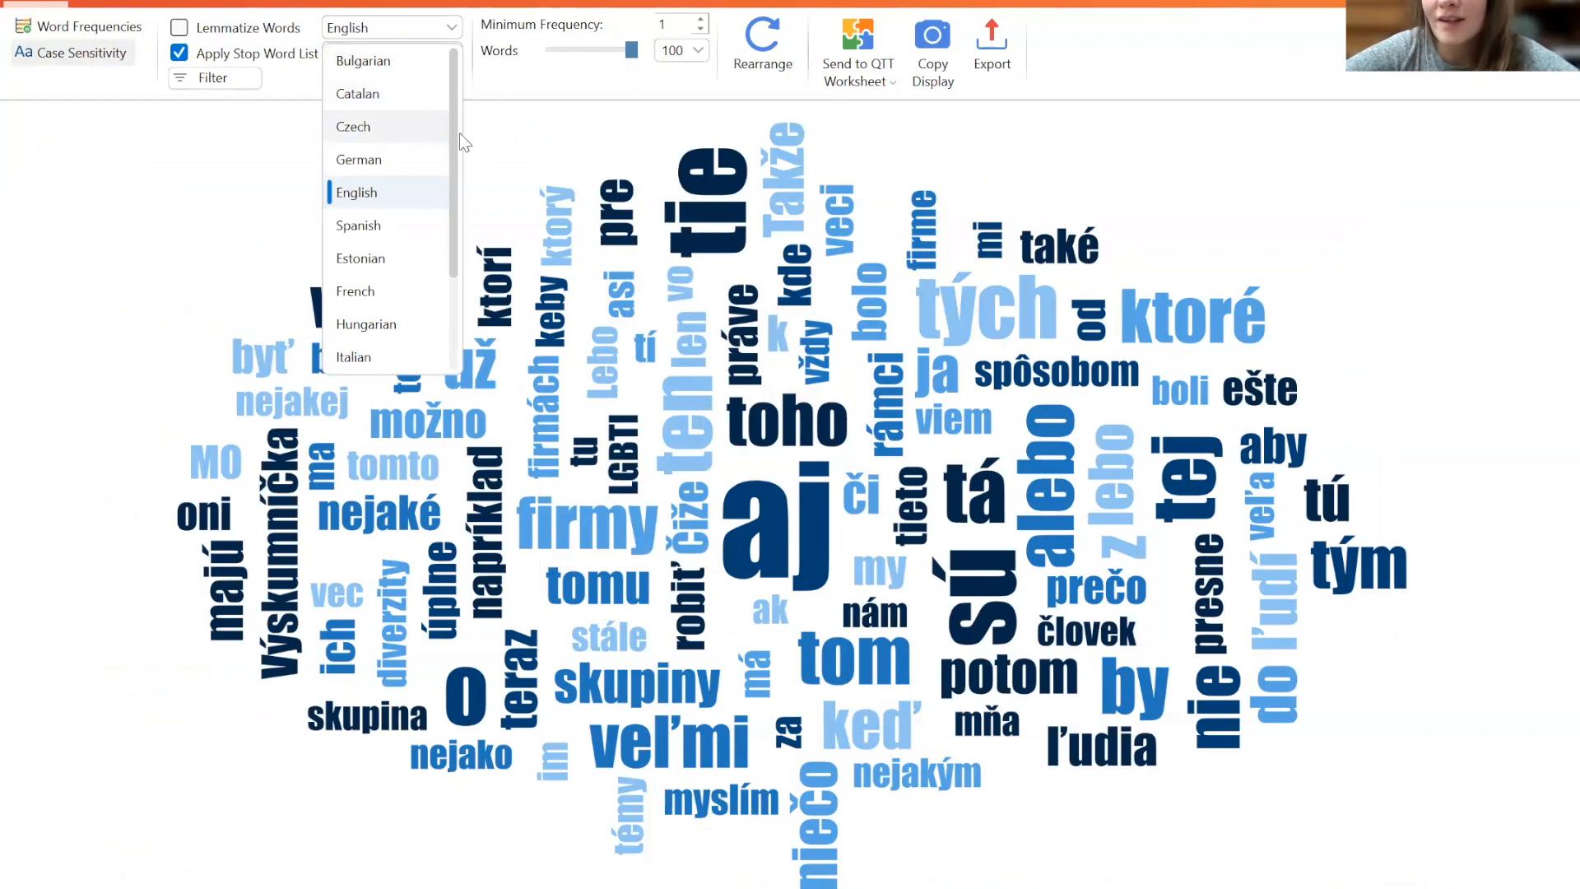
{"action": "left_click_drag", "start_coordinate": [452, 127], "coordinate": [467, 87]}
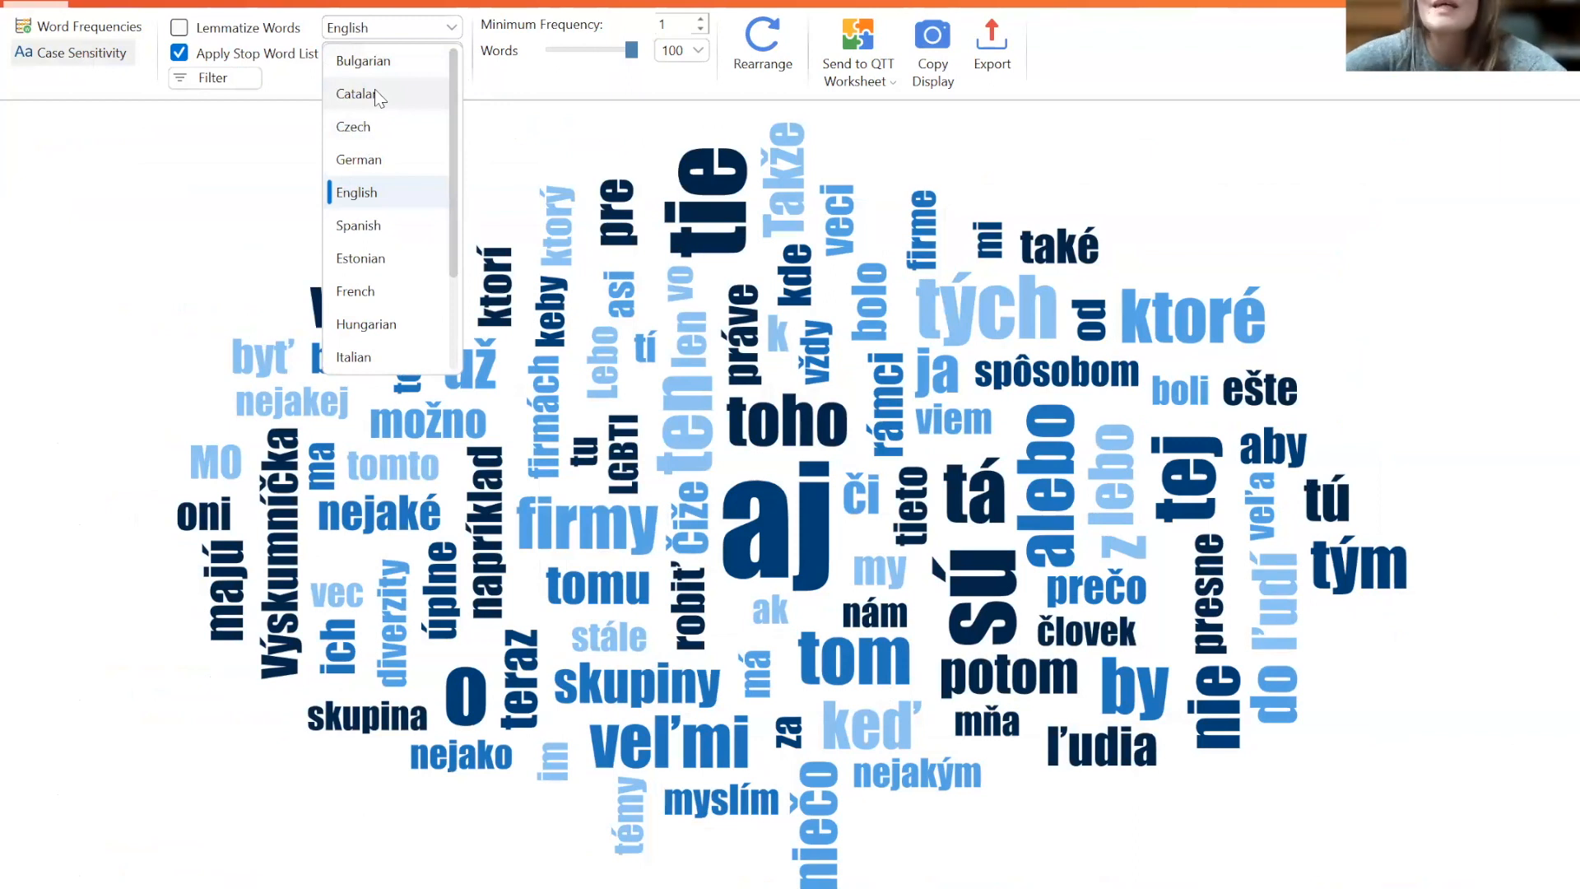
{"action": "left_click", "coordinate": [82, 29]}
{"action": "left_click", "coordinate": [83, 29]}
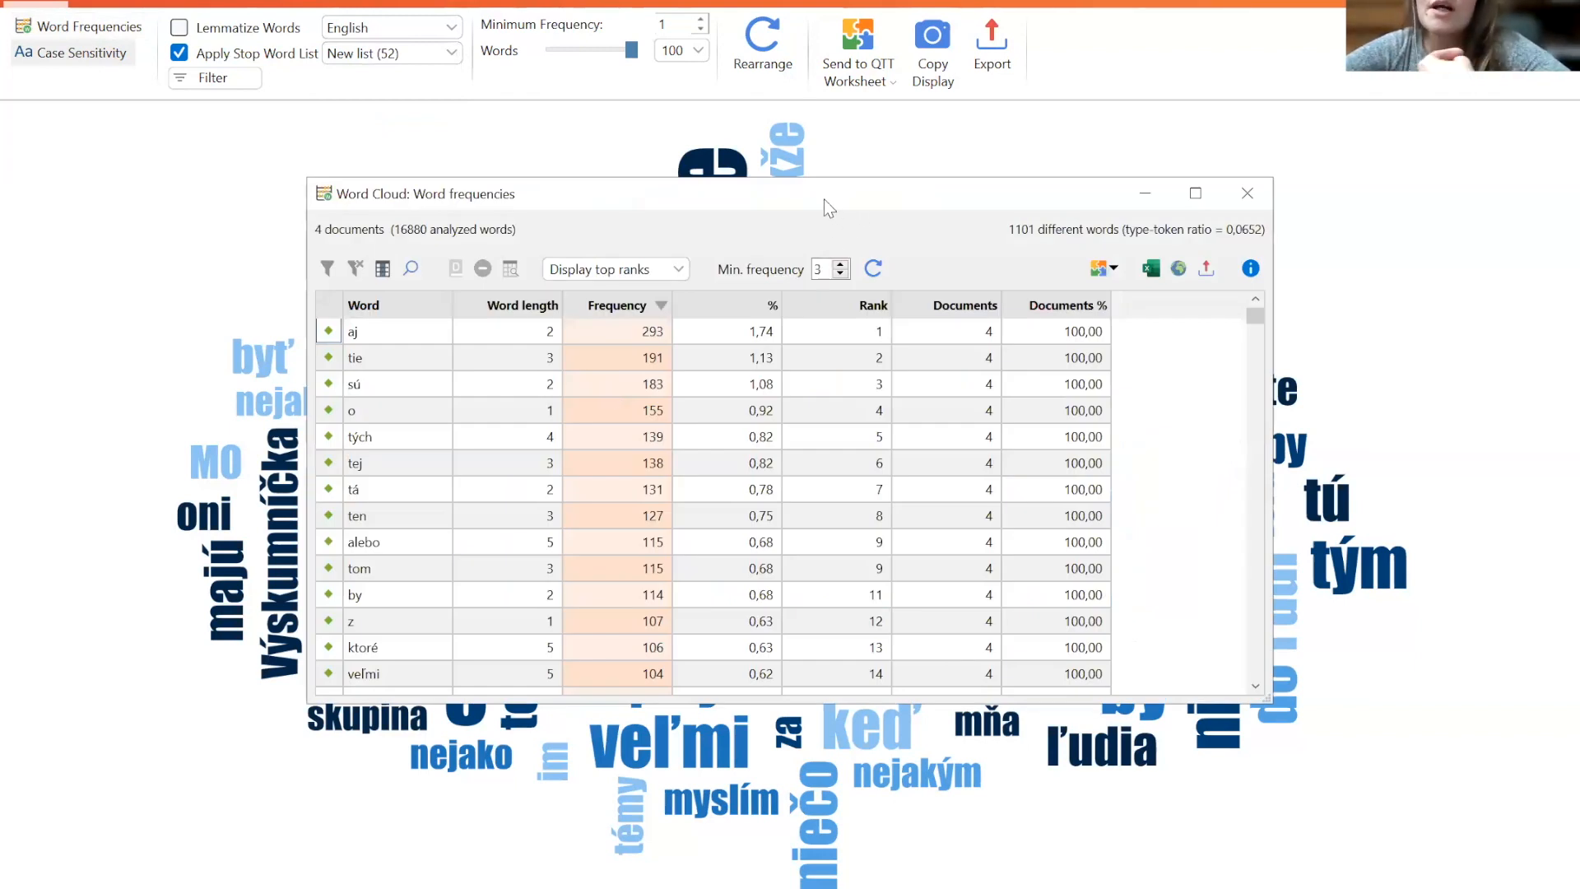
{"action": "left_click_drag", "start_coordinate": [629, 180], "coordinate": [432, 159]}
- Add the words aj, tie, sú, o and tých to the stop word list and close the frequencies table
{"action": "left_click", "coordinate": [131, 313]}
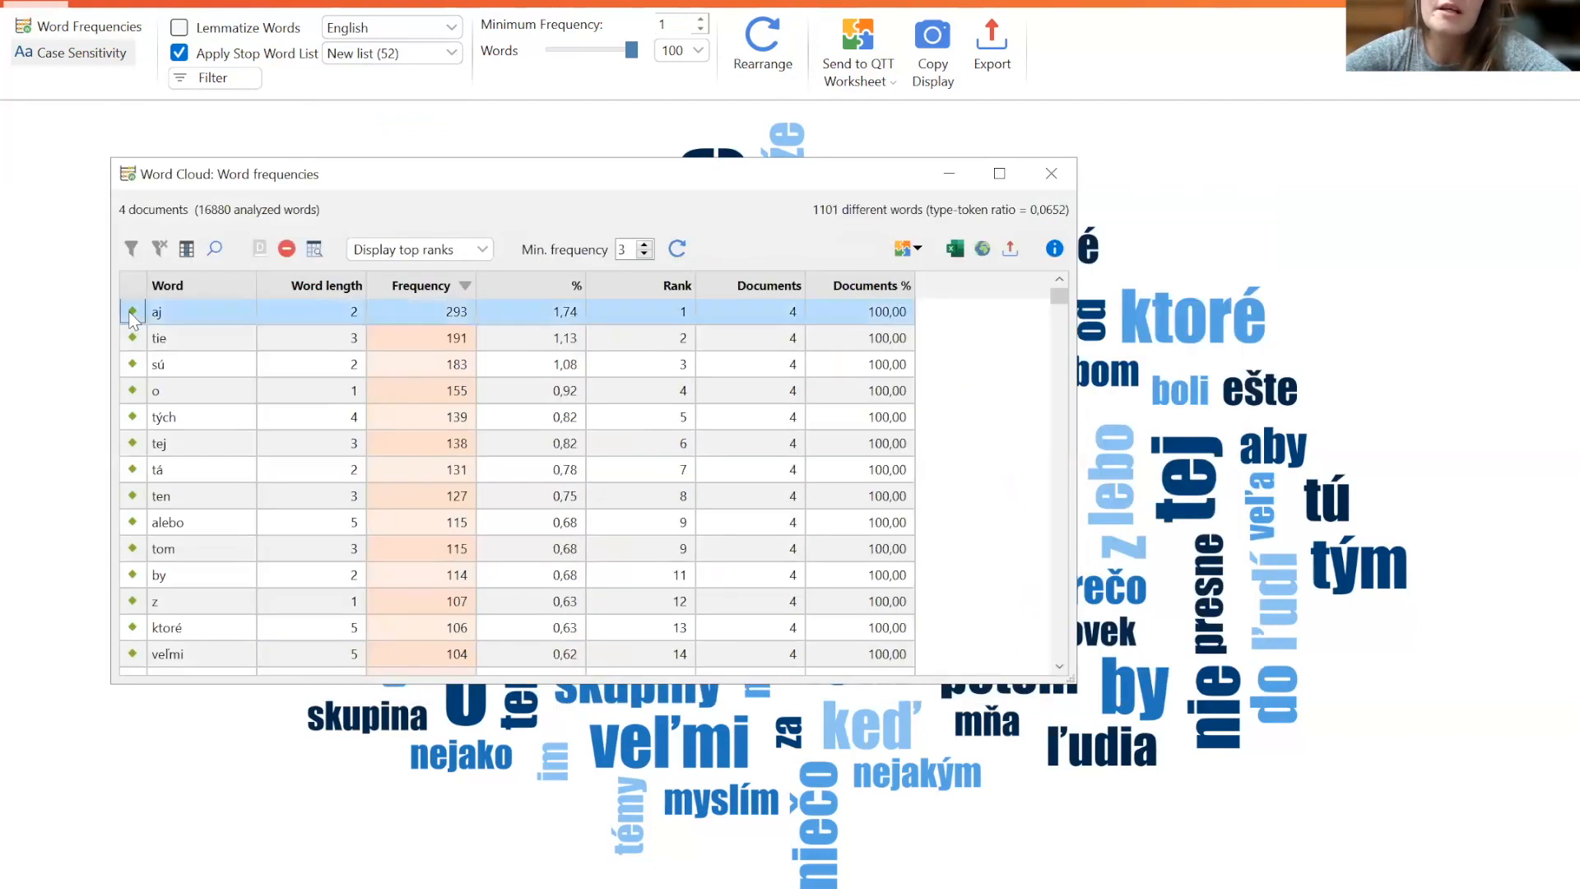
{"action": "left_click", "coordinate": [132, 337]}
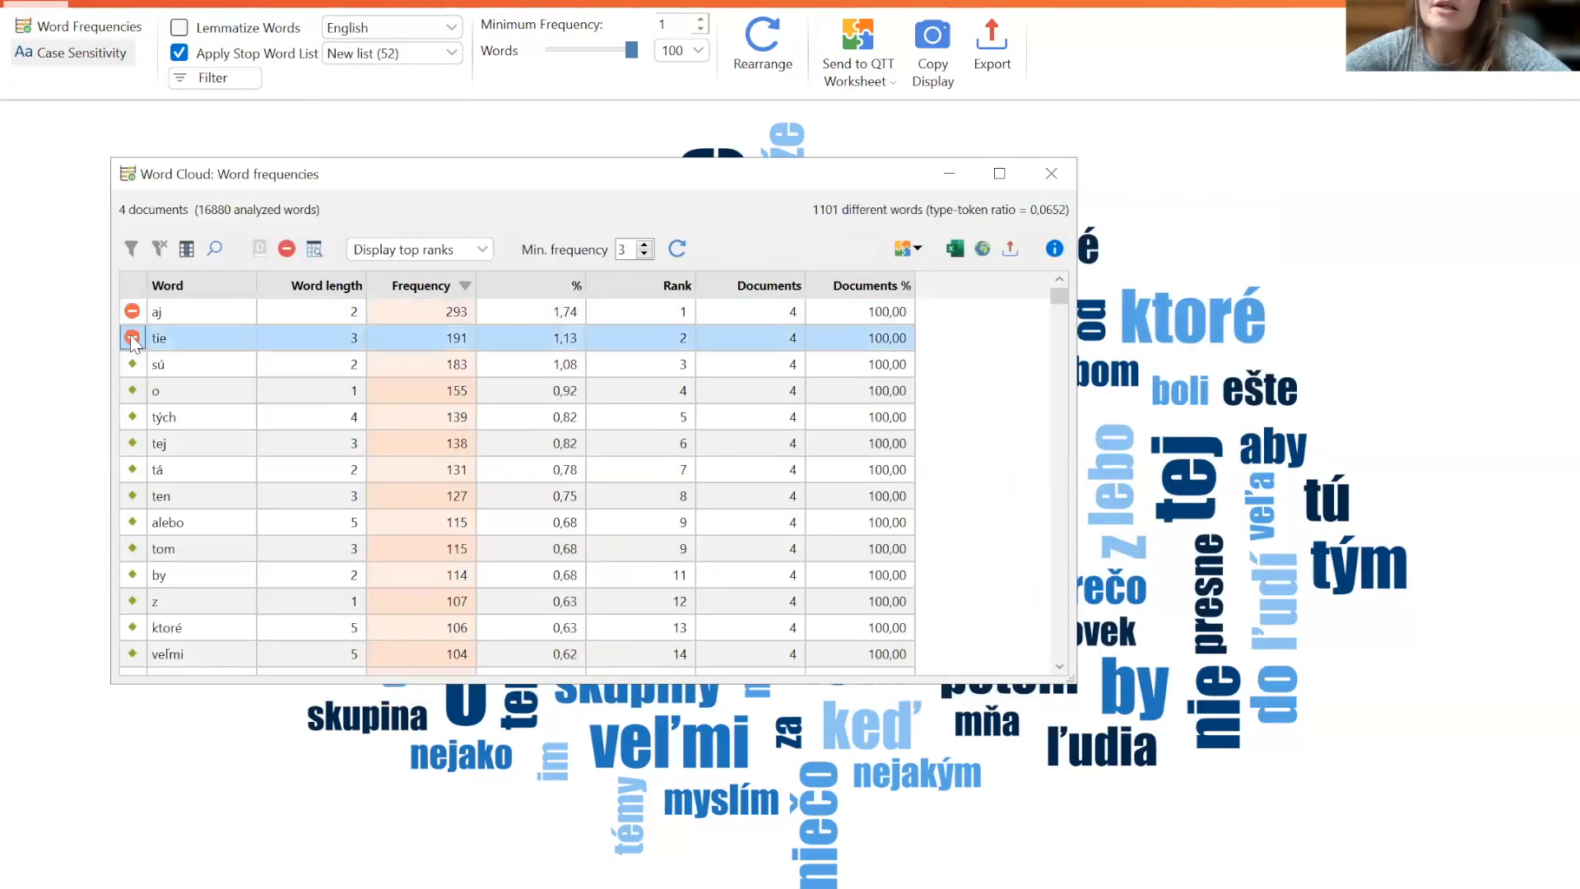
{"action": "left_click", "coordinate": [133, 362]}
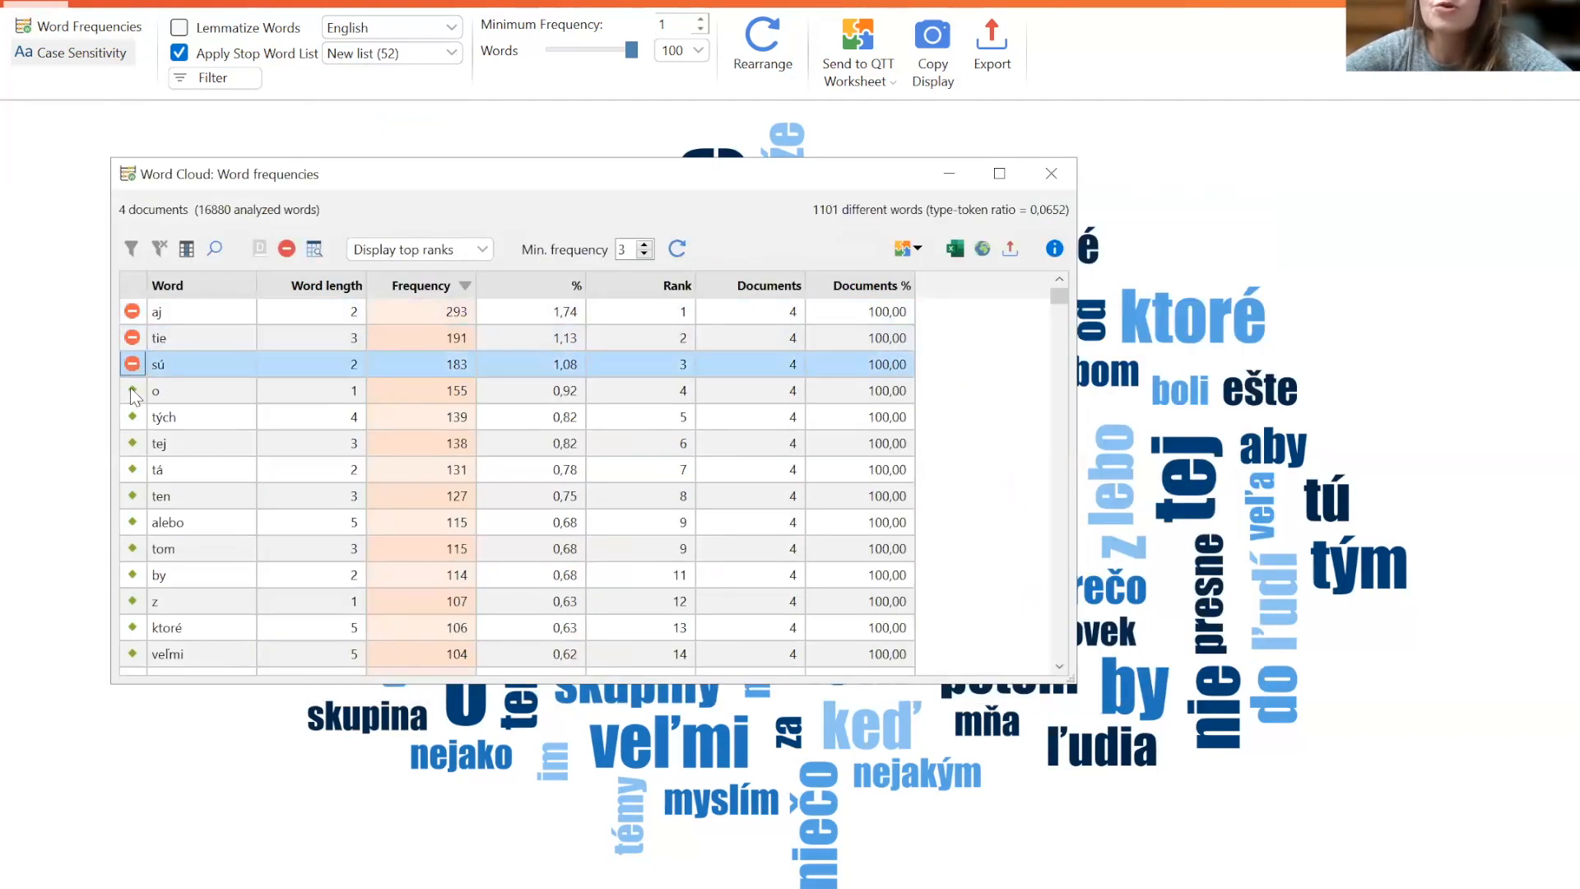
{"action": "left_click", "coordinate": [131, 390]}
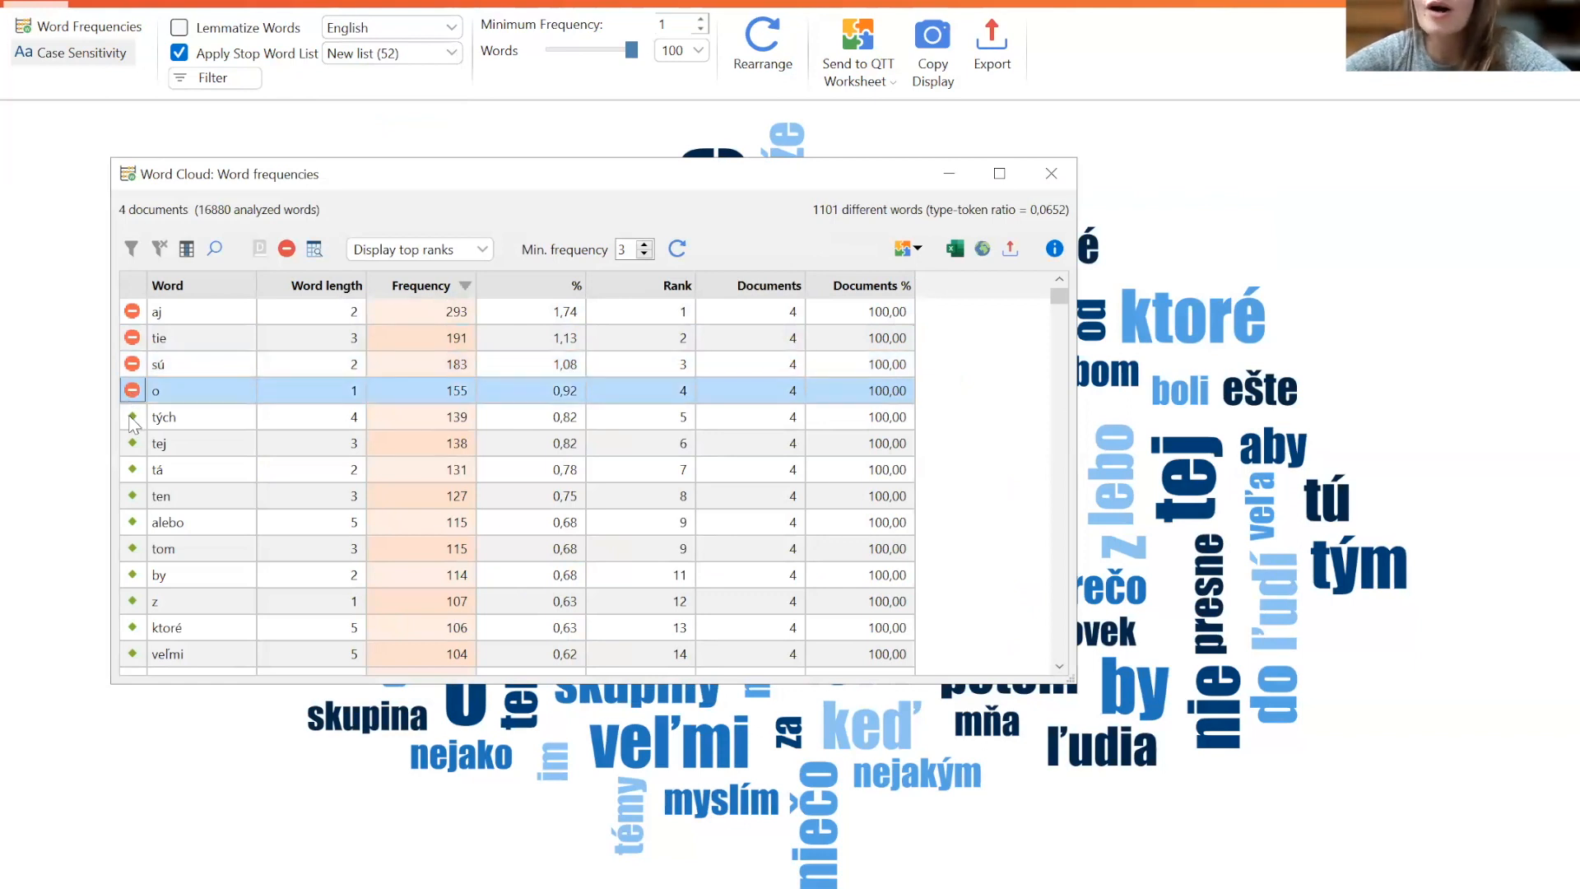
{"action": "left_click", "coordinate": [131, 417]}
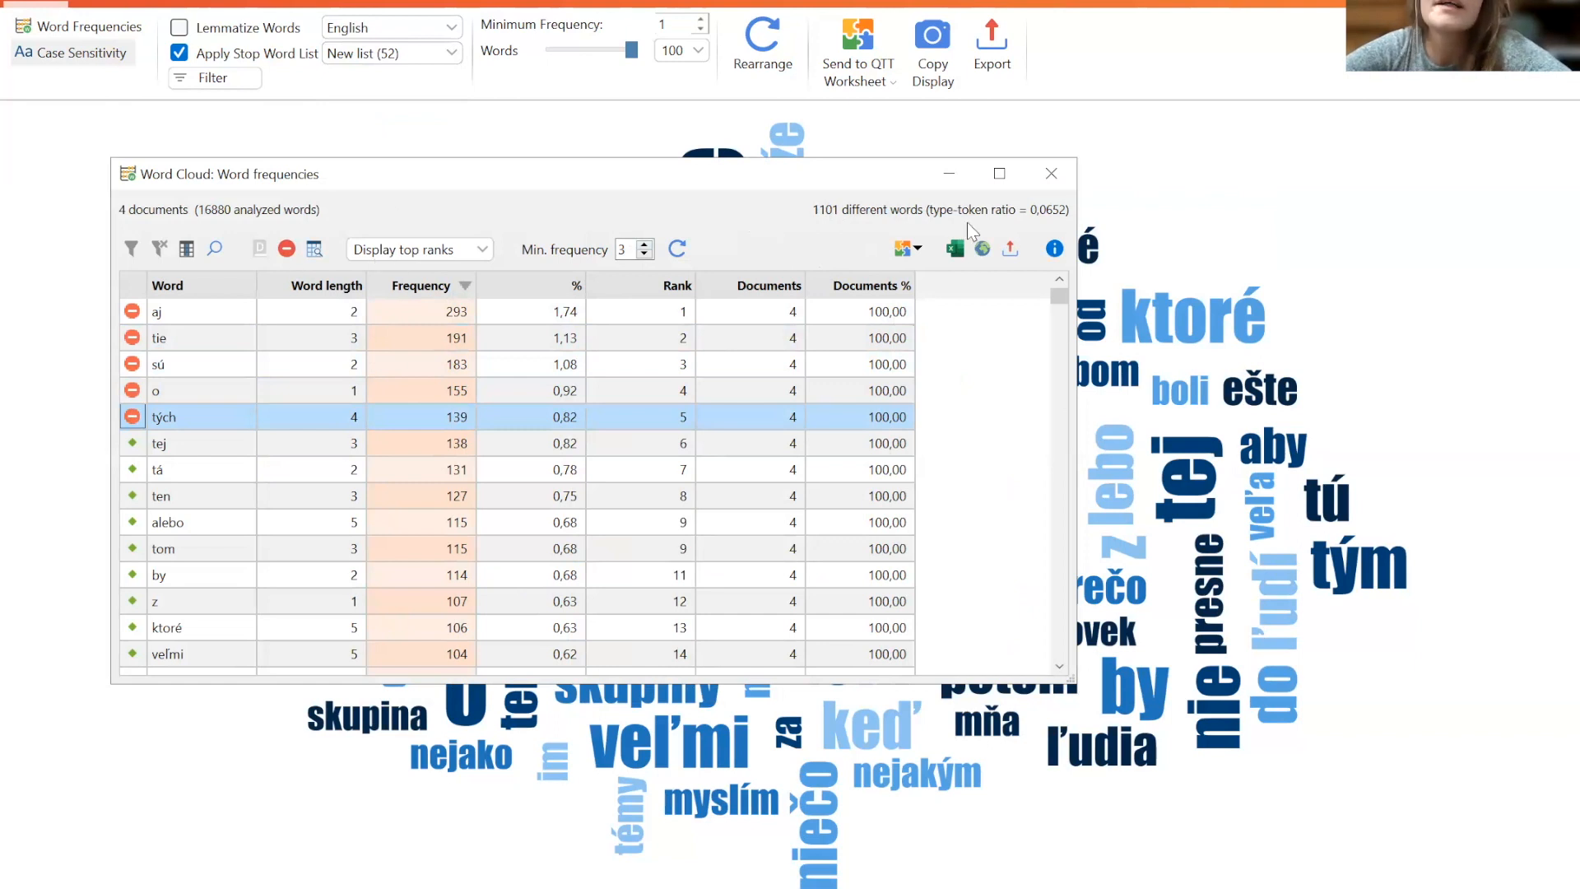
{"action": "left_click", "coordinate": [1048, 176]}
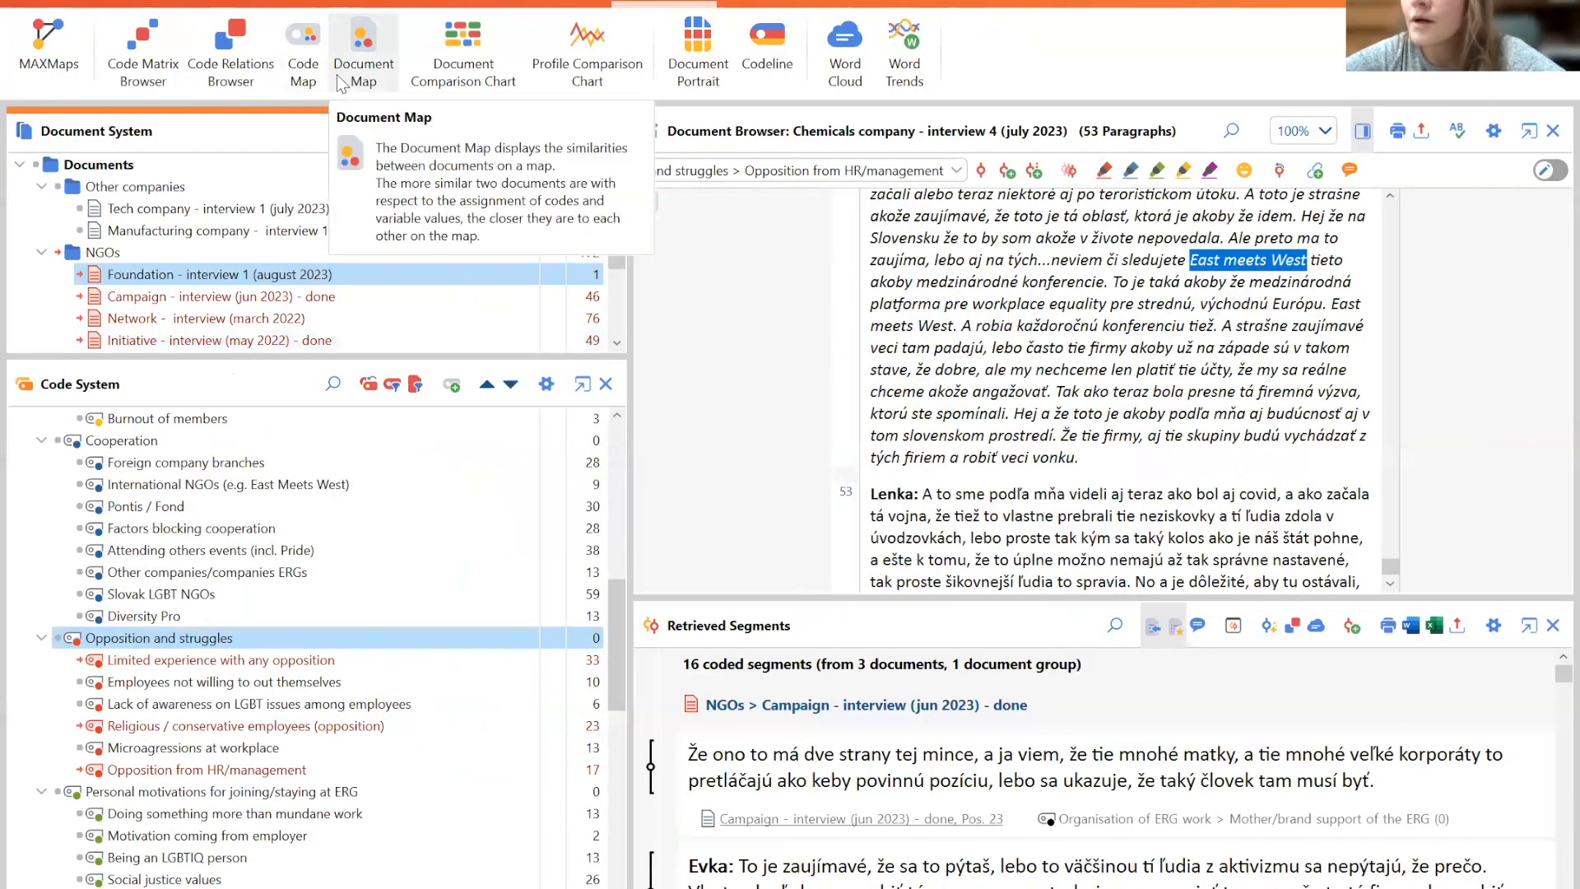
- Deactivate all documents and the Opposition and struggles code group
{"action": "left_click", "coordinate": [37, 165]}
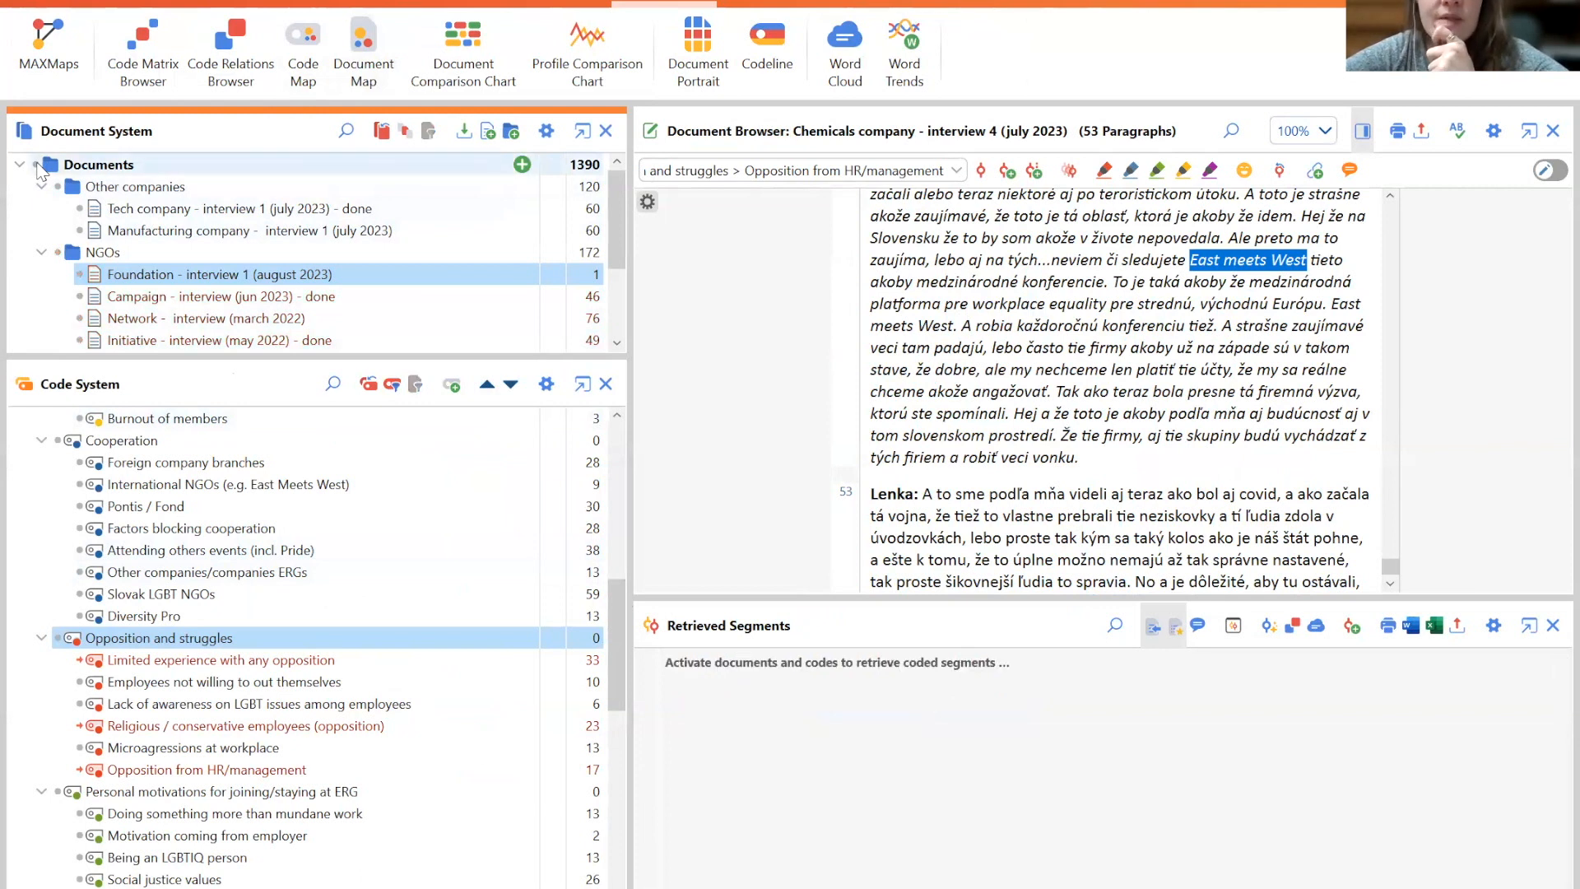
{"action": "left_click", "coordinate": [57, 637]}
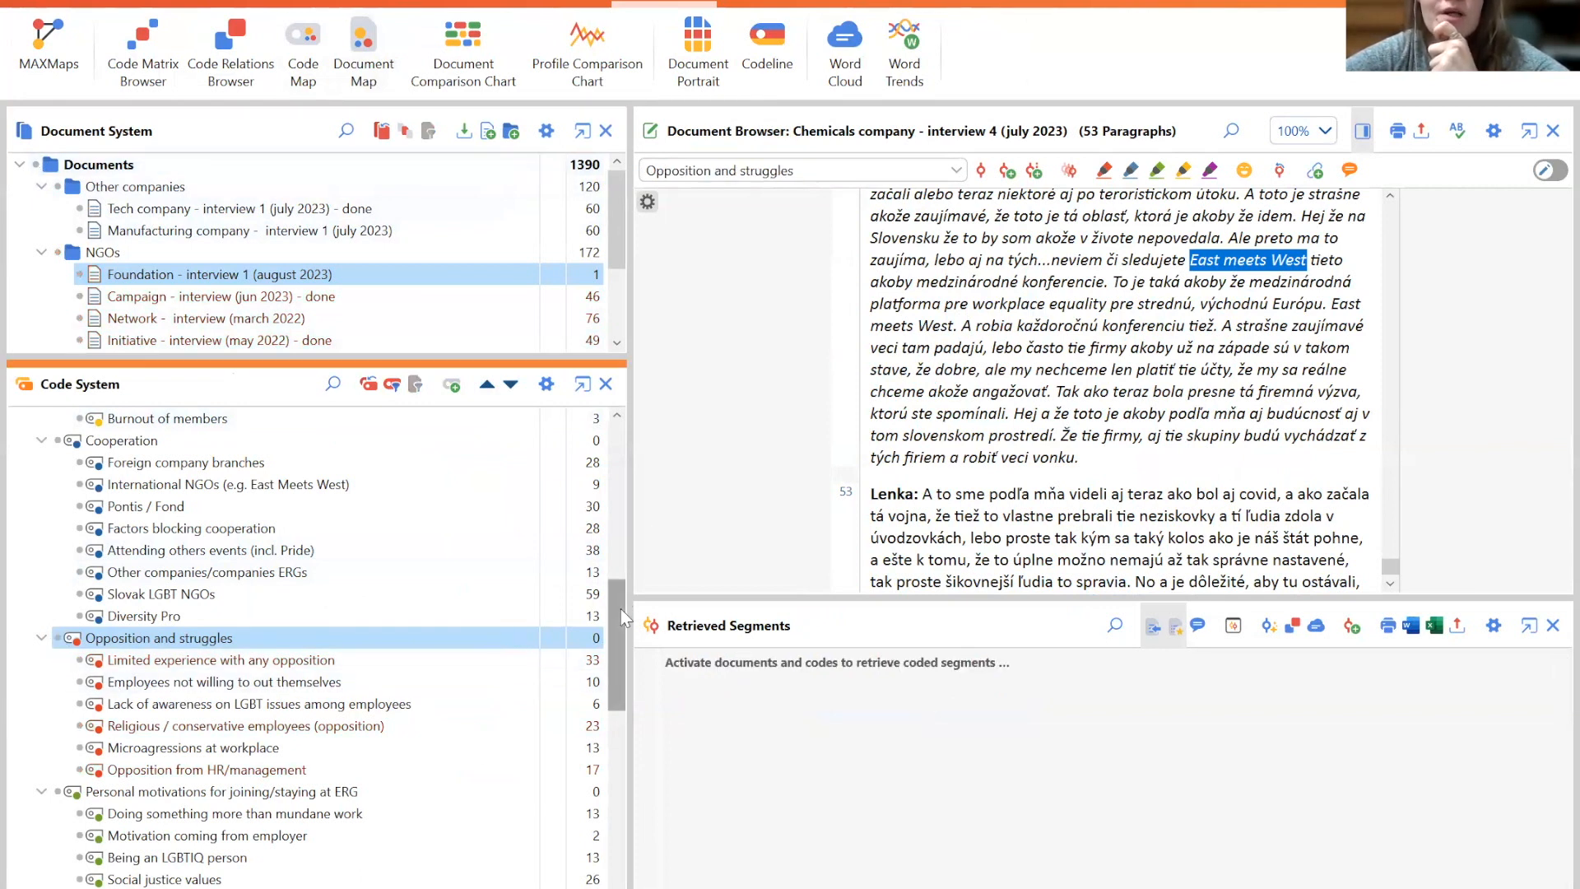
- Open the coded segments list for the Educating oneself on LGBT issues code
{"action": "left_click_drag", "start_coordinate": [620, 609], "coordinate": [620, 680]}
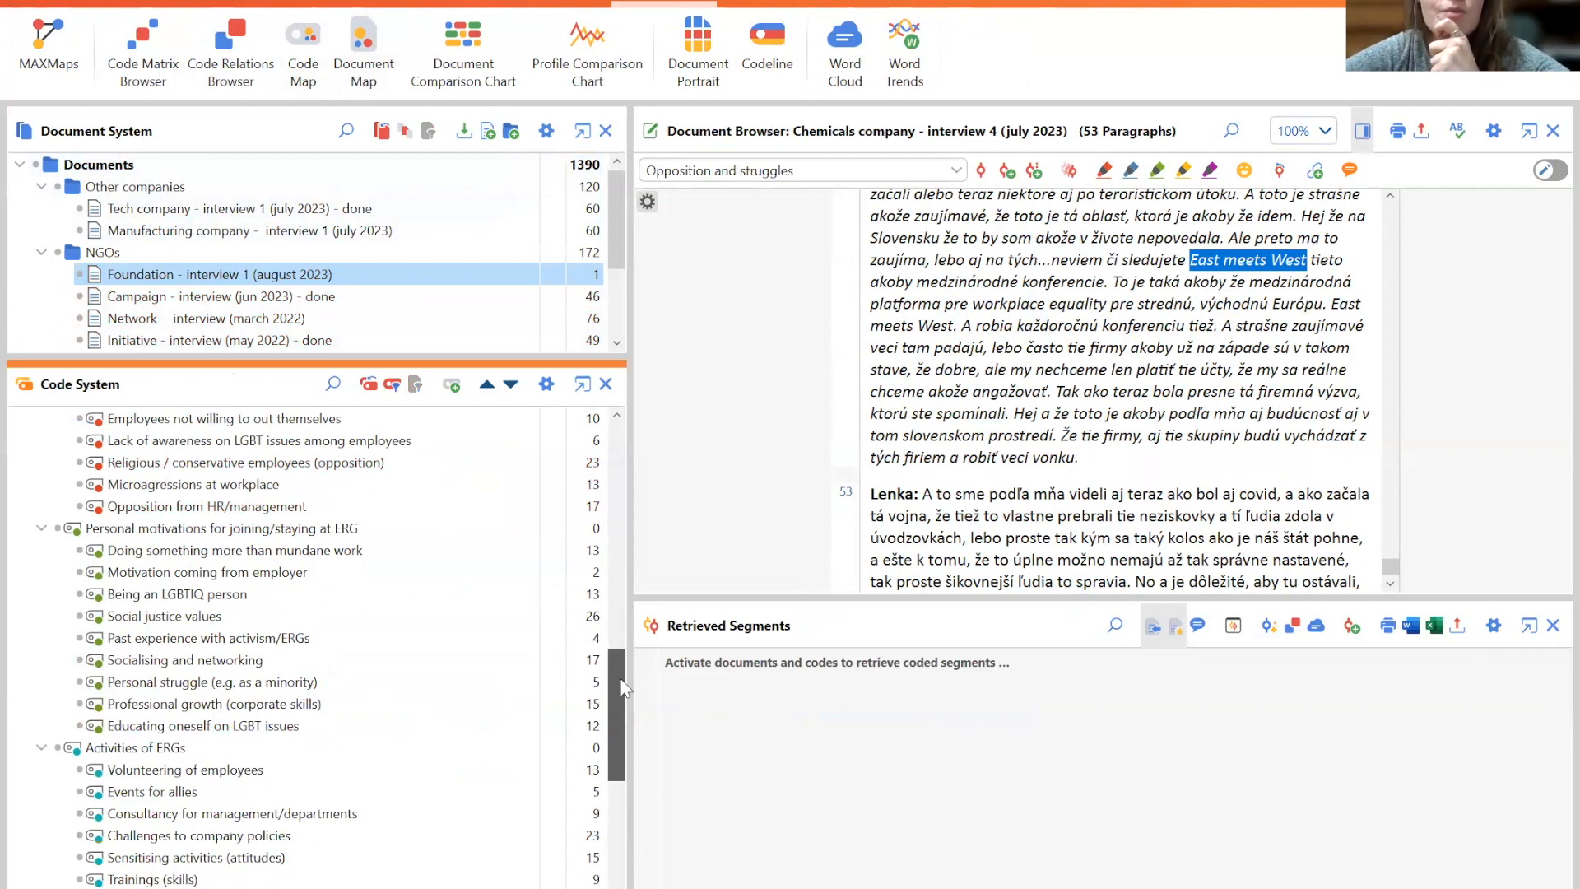
{"action": "left_click", "coordinate": [136, 530]}
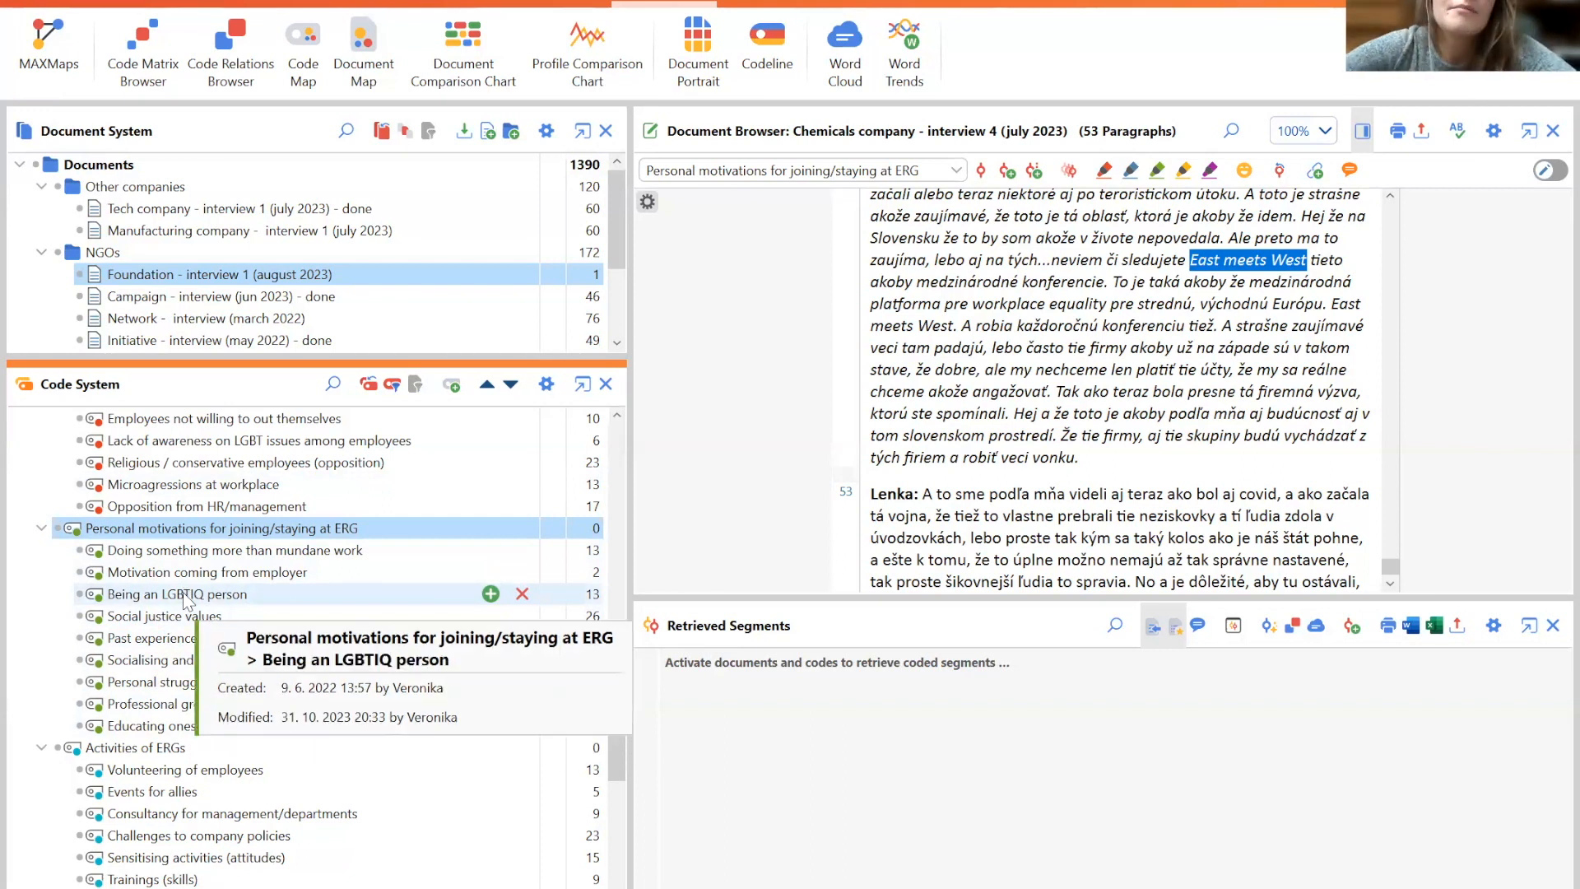
{"action": "double_click", "coordinate": [142, 729]}
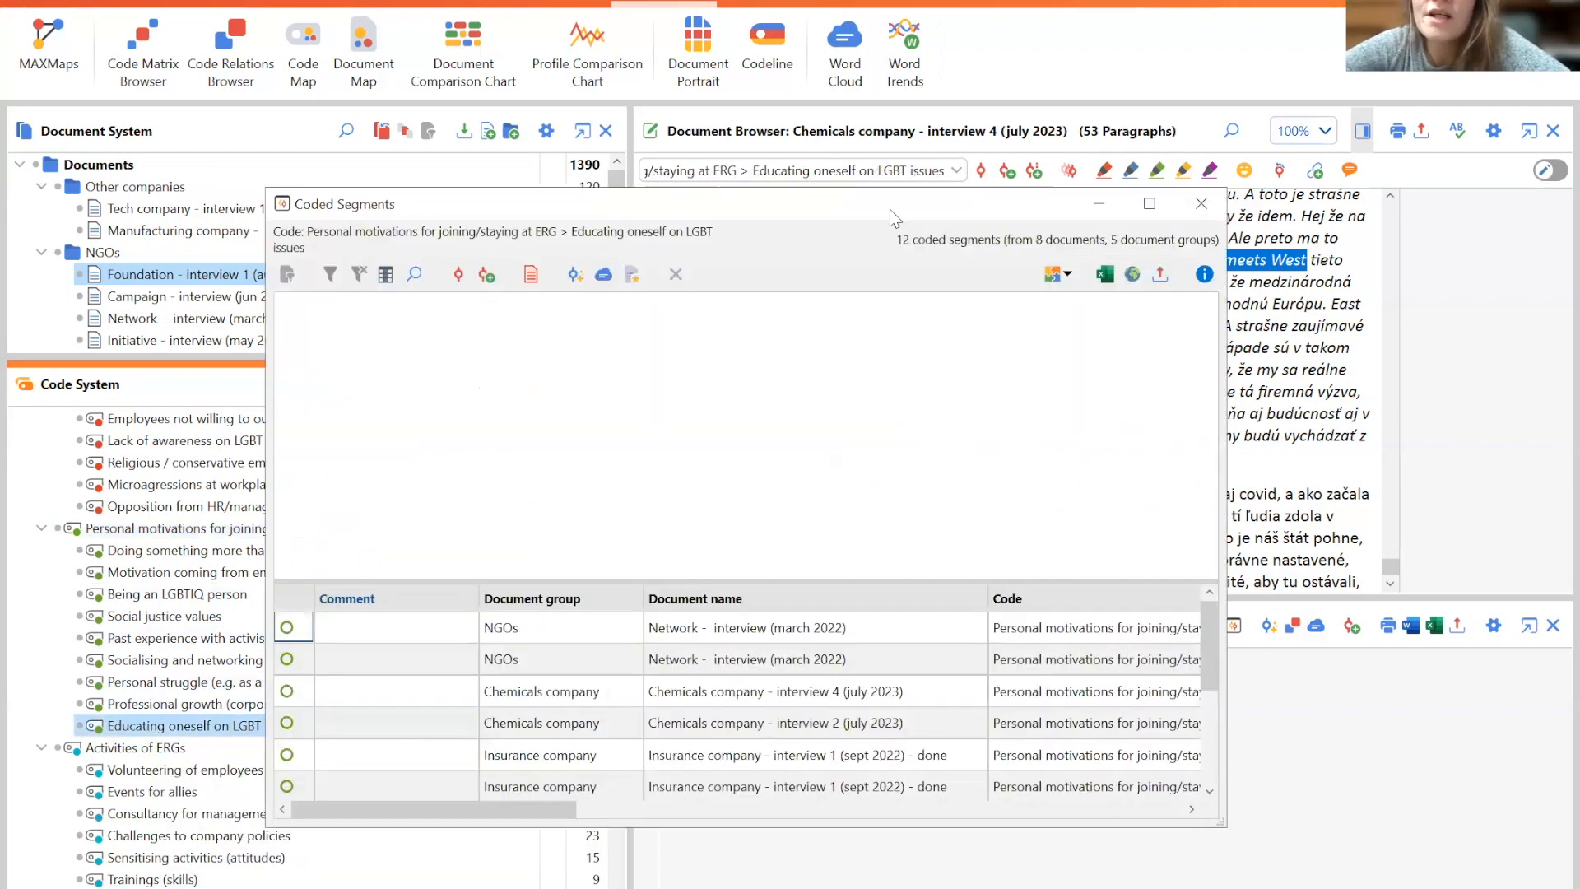
{"action": "left_click_drag", "start_coordinate": [891, 209], "coordinate": [614, 197]}
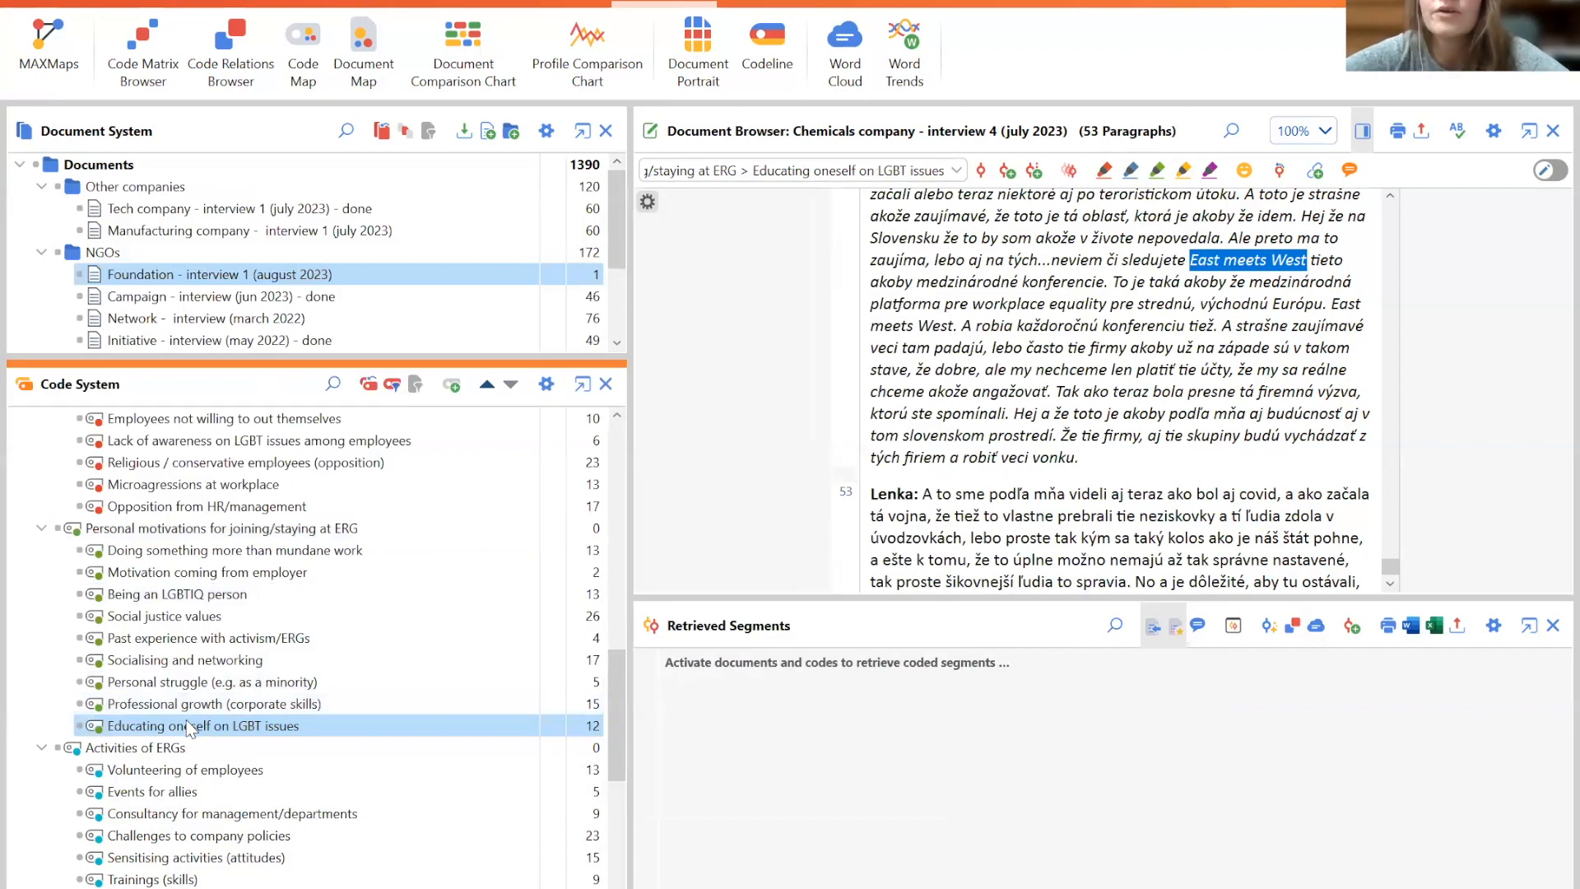
{"action": "double_click", "coordinate": [190, 729]}
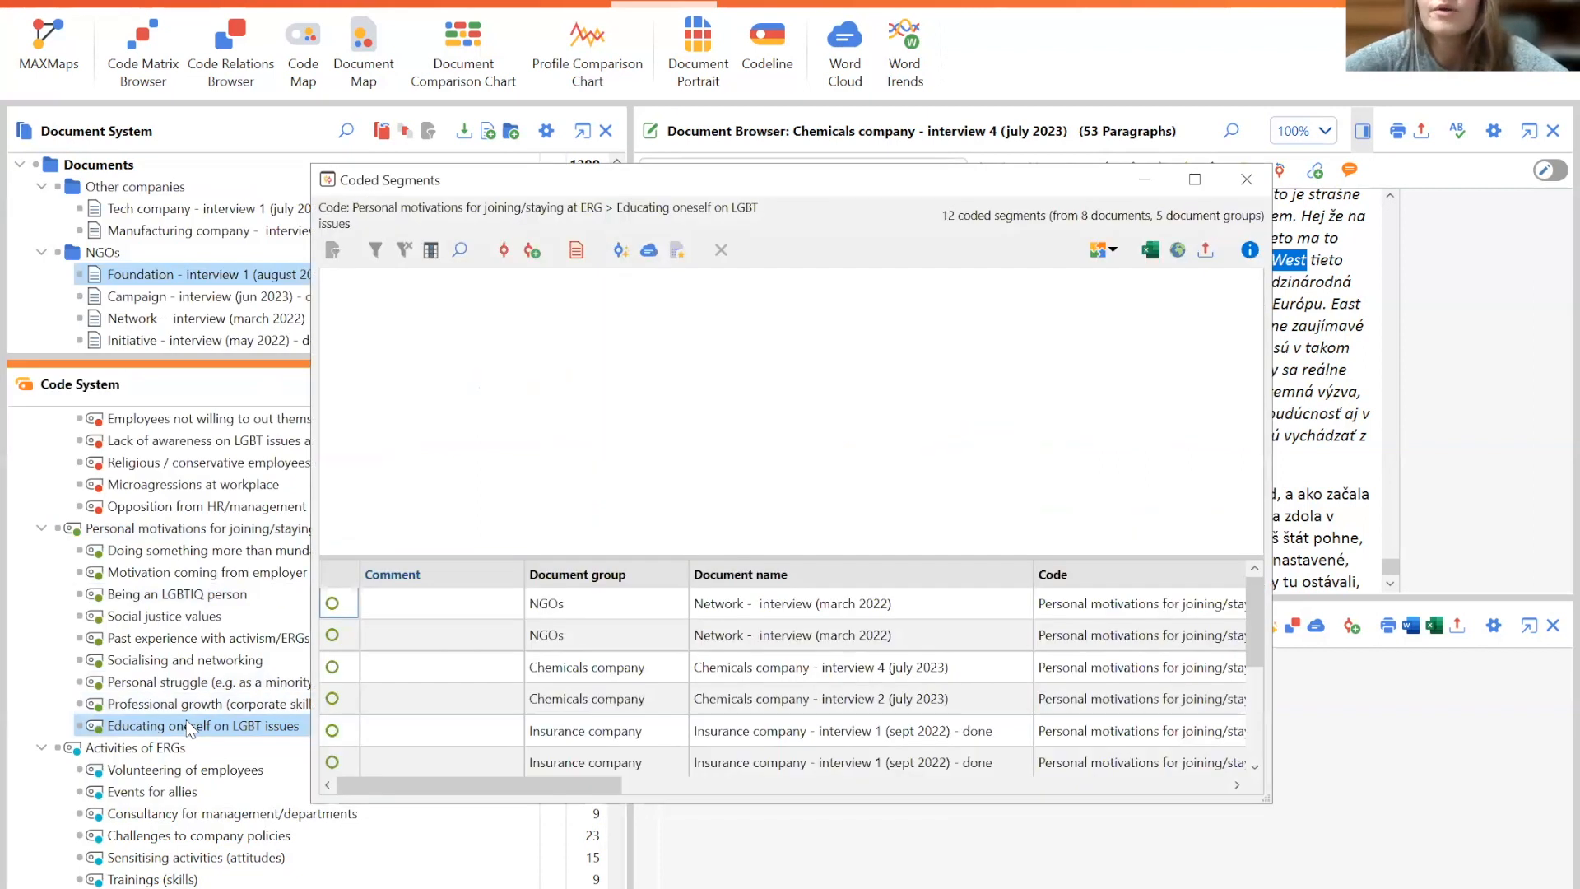
- Step through the Educating oneself on LGBT issues segments in their documents and close the list
{"action": "left_click", "coordinate": [801, 607]}
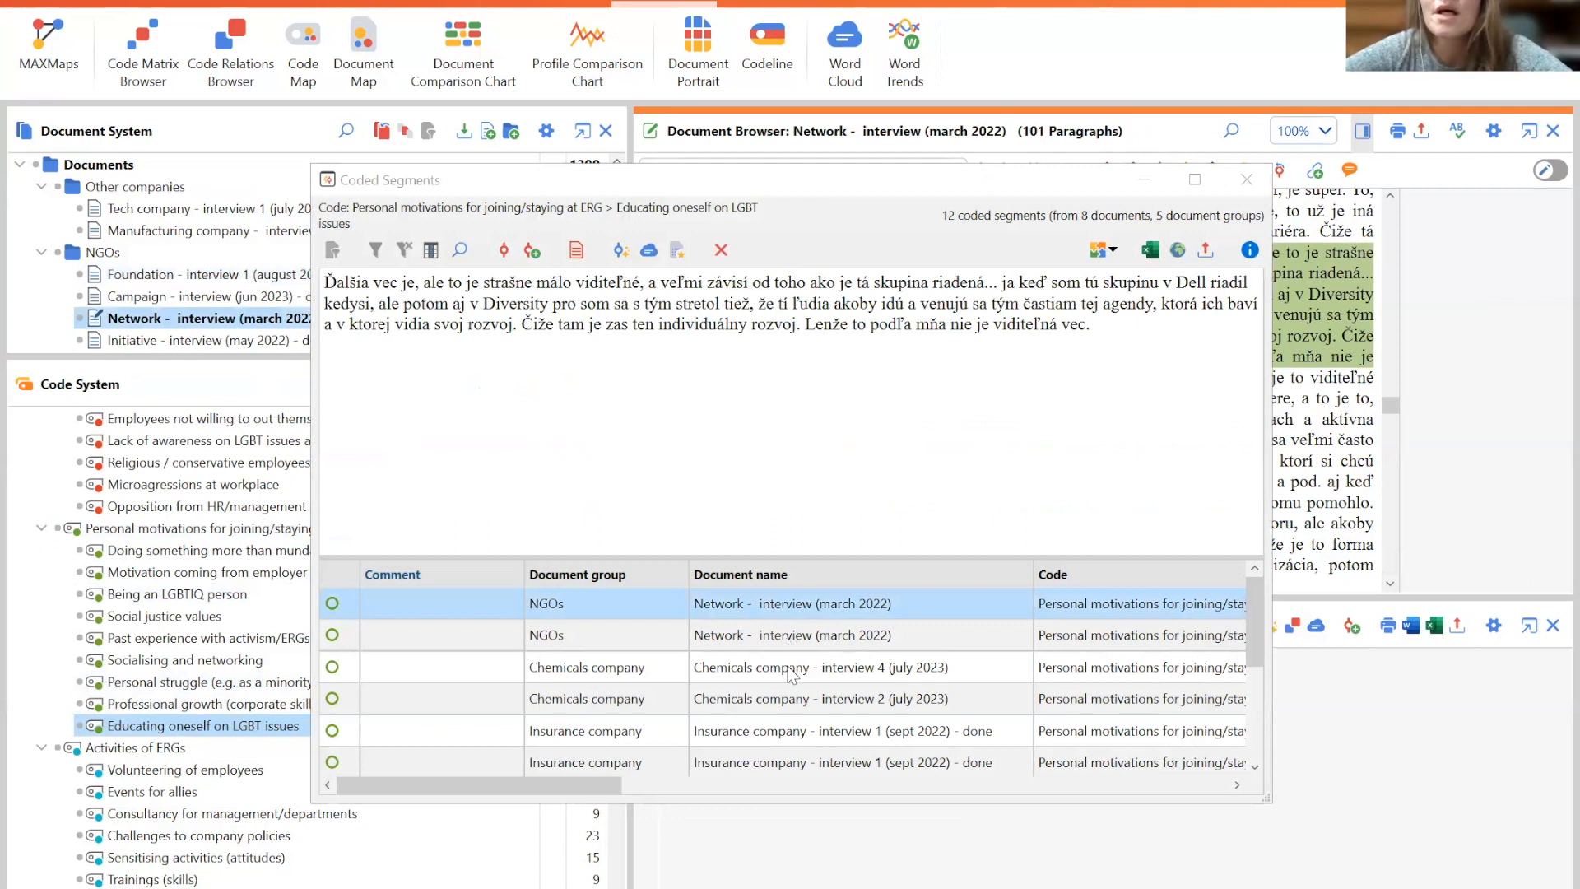
{"action": "left_click", "coordinate": [787, 639]}
{"action": "left_click", "coordinate": [790, 699]}
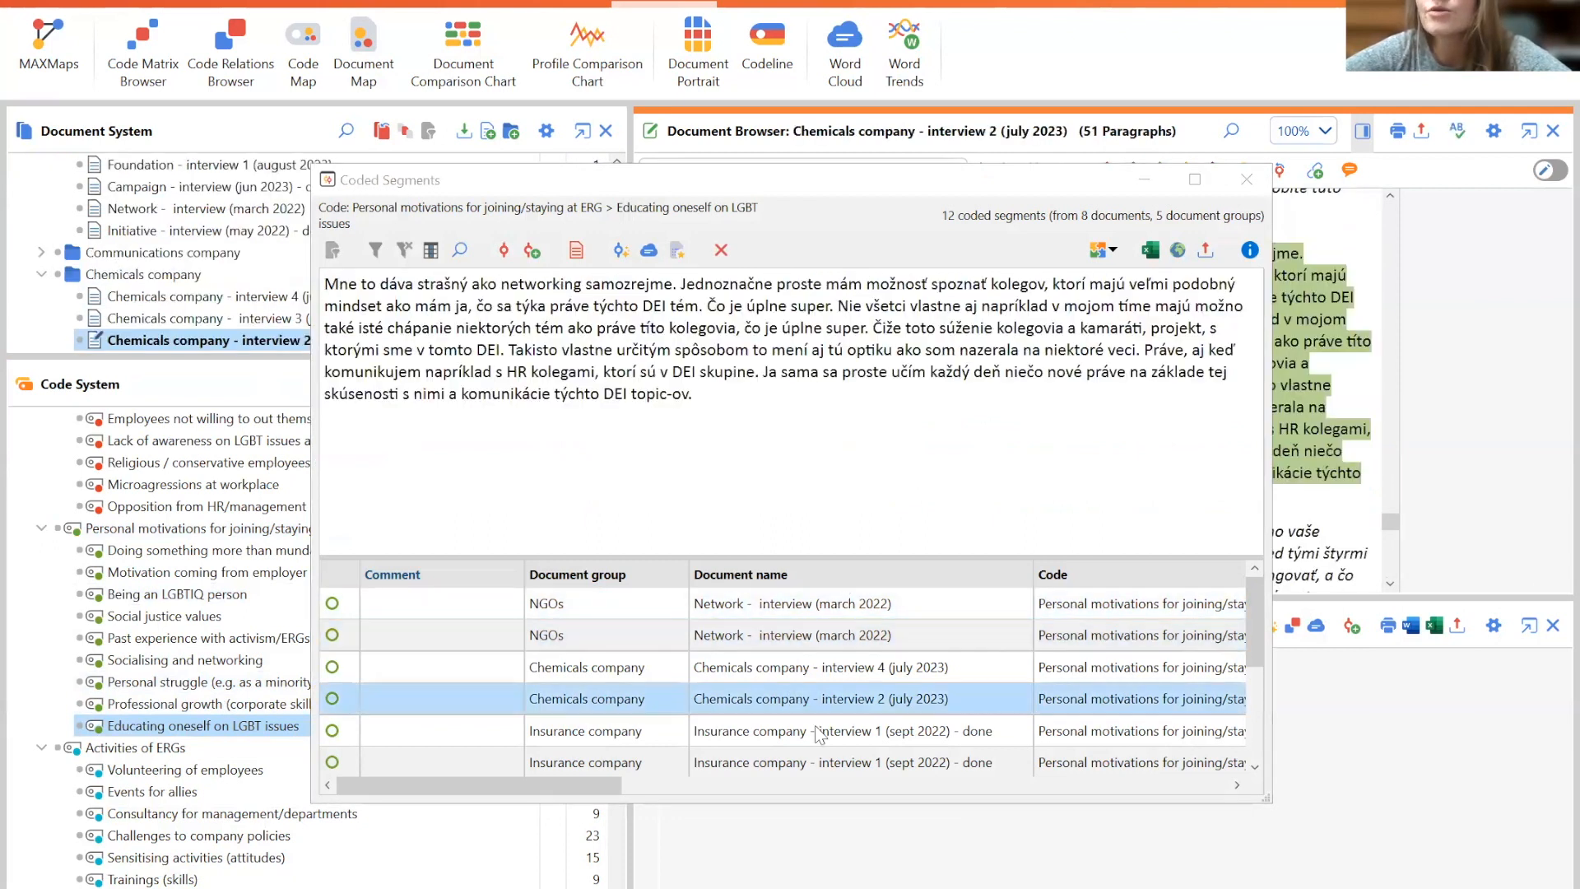
{"action": "left_click", "coordinate": [818, 767]}
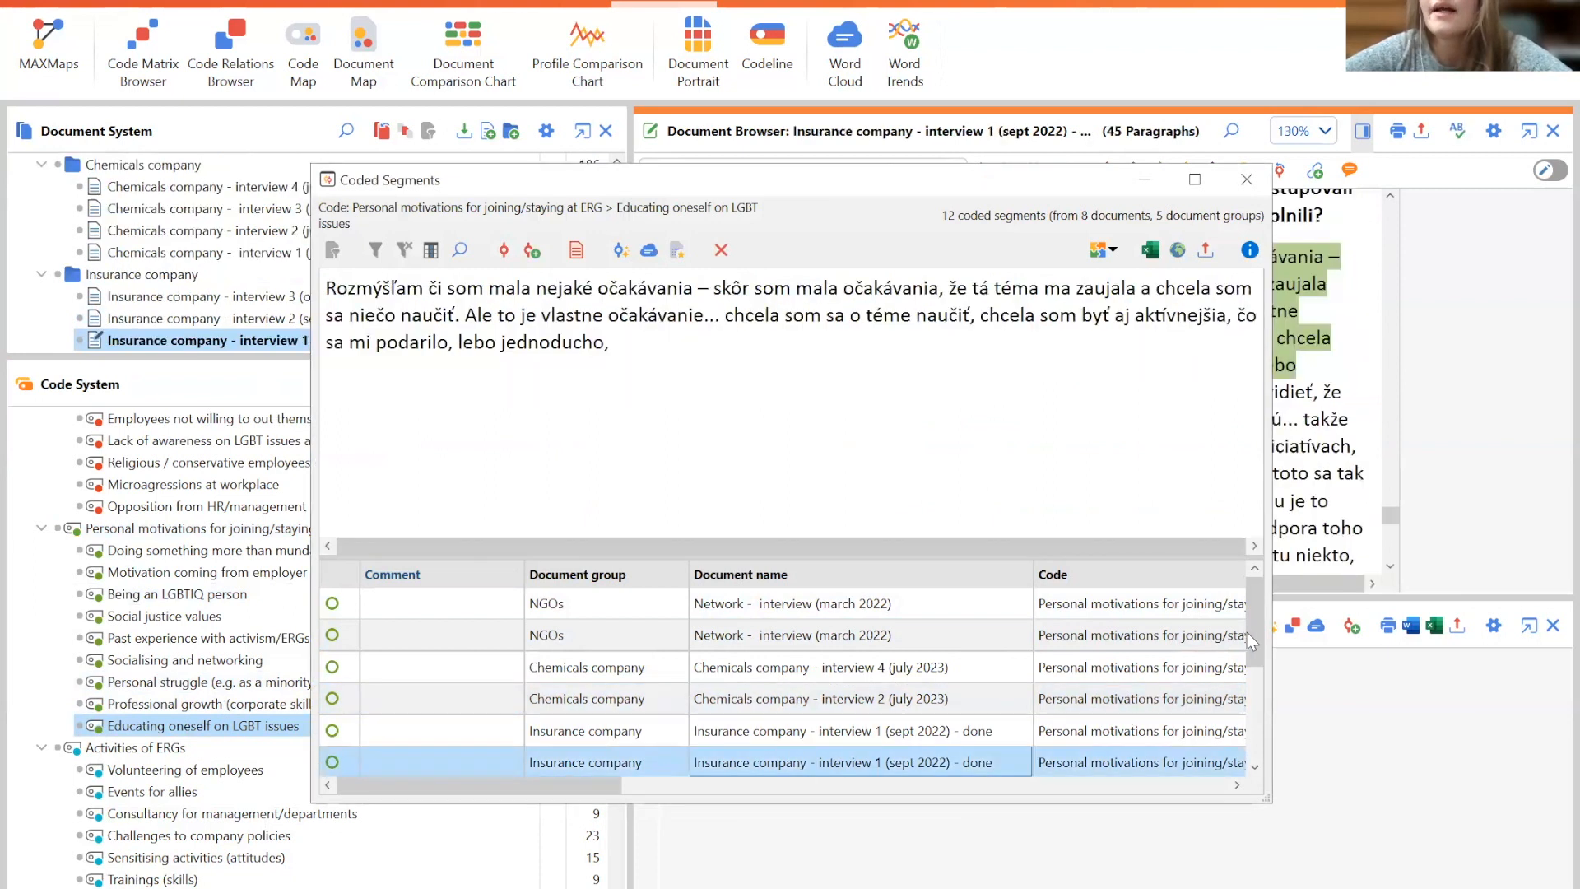
{"action": "left_click_drag", "start_coordinate": [1255, 634], "coordinate": [1263, 712]}
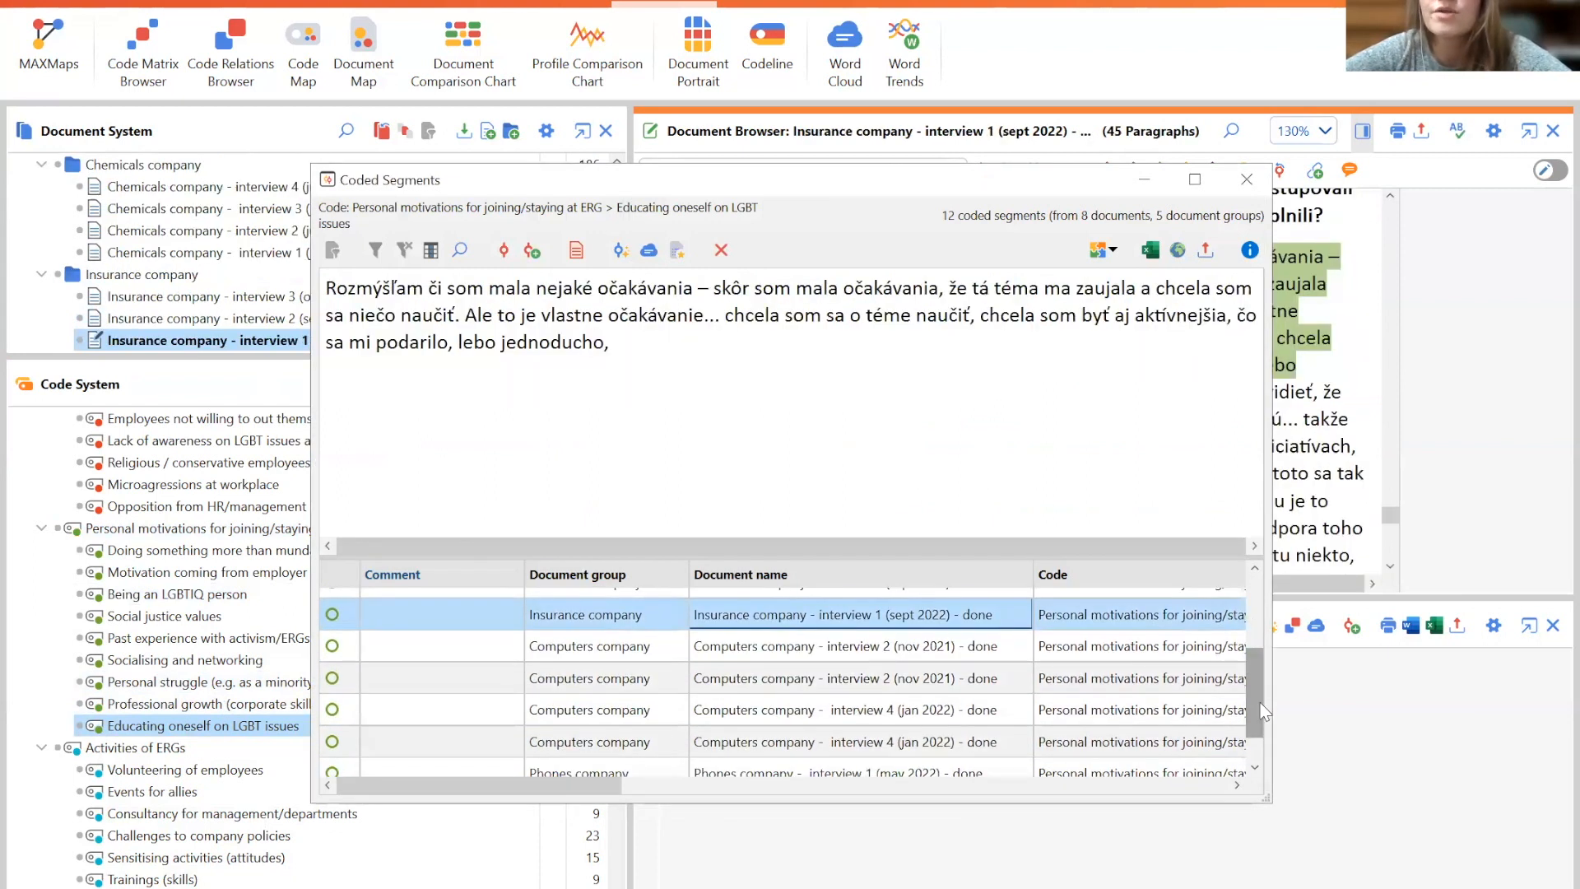
{"action": "left_click", "coordinate": [819, 709]}
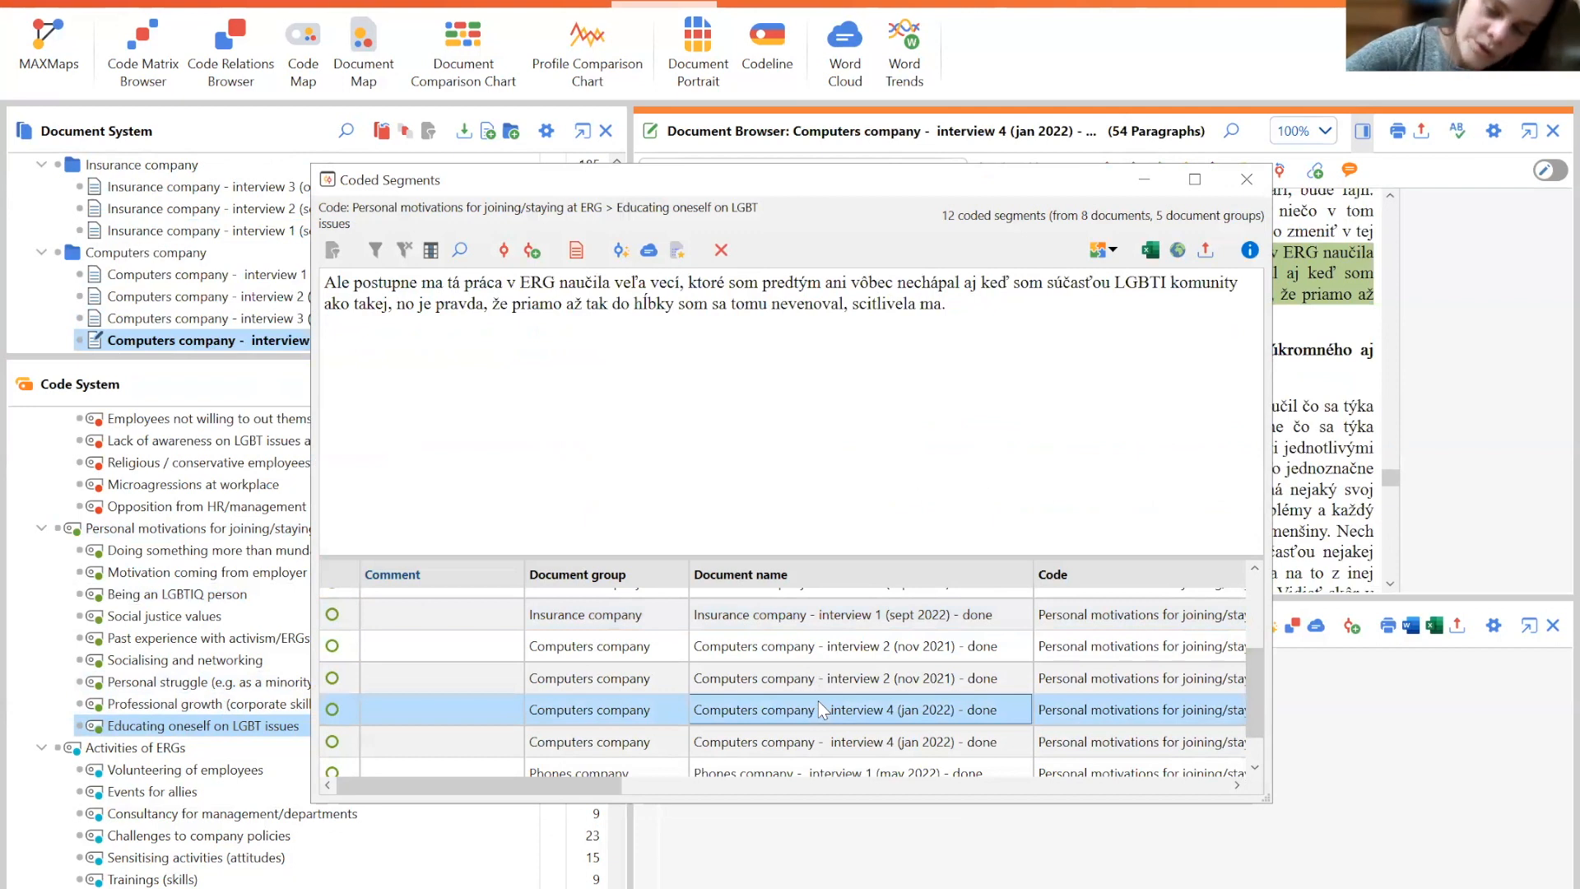
{"action": "left_click_drag", "start_coordinate": [739, 179], "coordinate": [497, 181]}
{"action": "left_click", "coordinate": [1001, 180]}
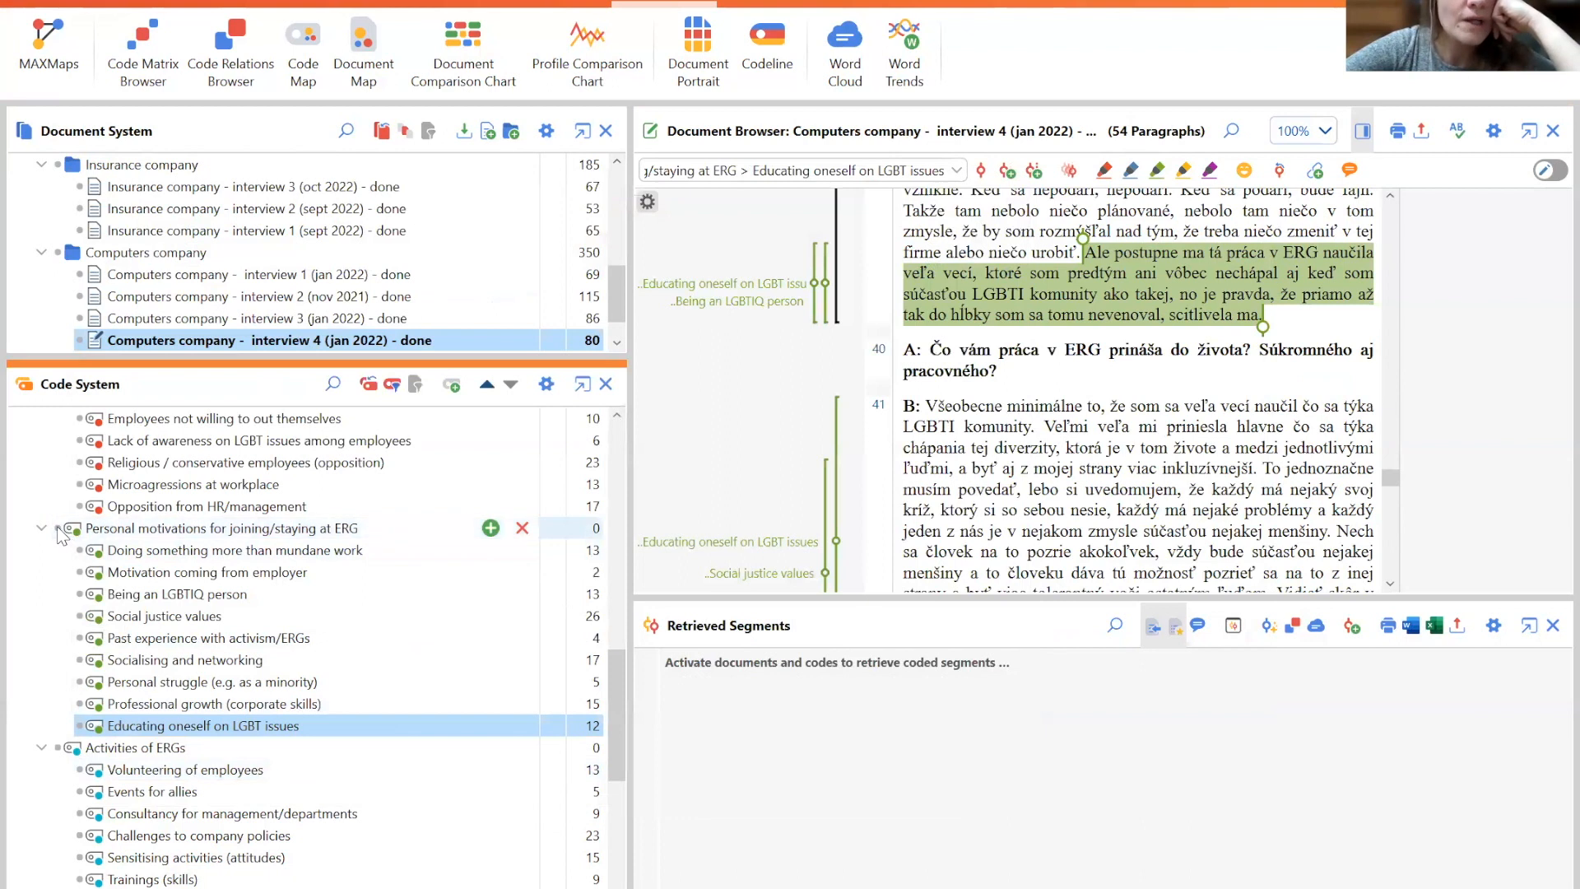
- Activate the Personal motivations for joining/staying at ERG code with all its subcodes
{"action": "left_click", "coordinate": [58, 529]}
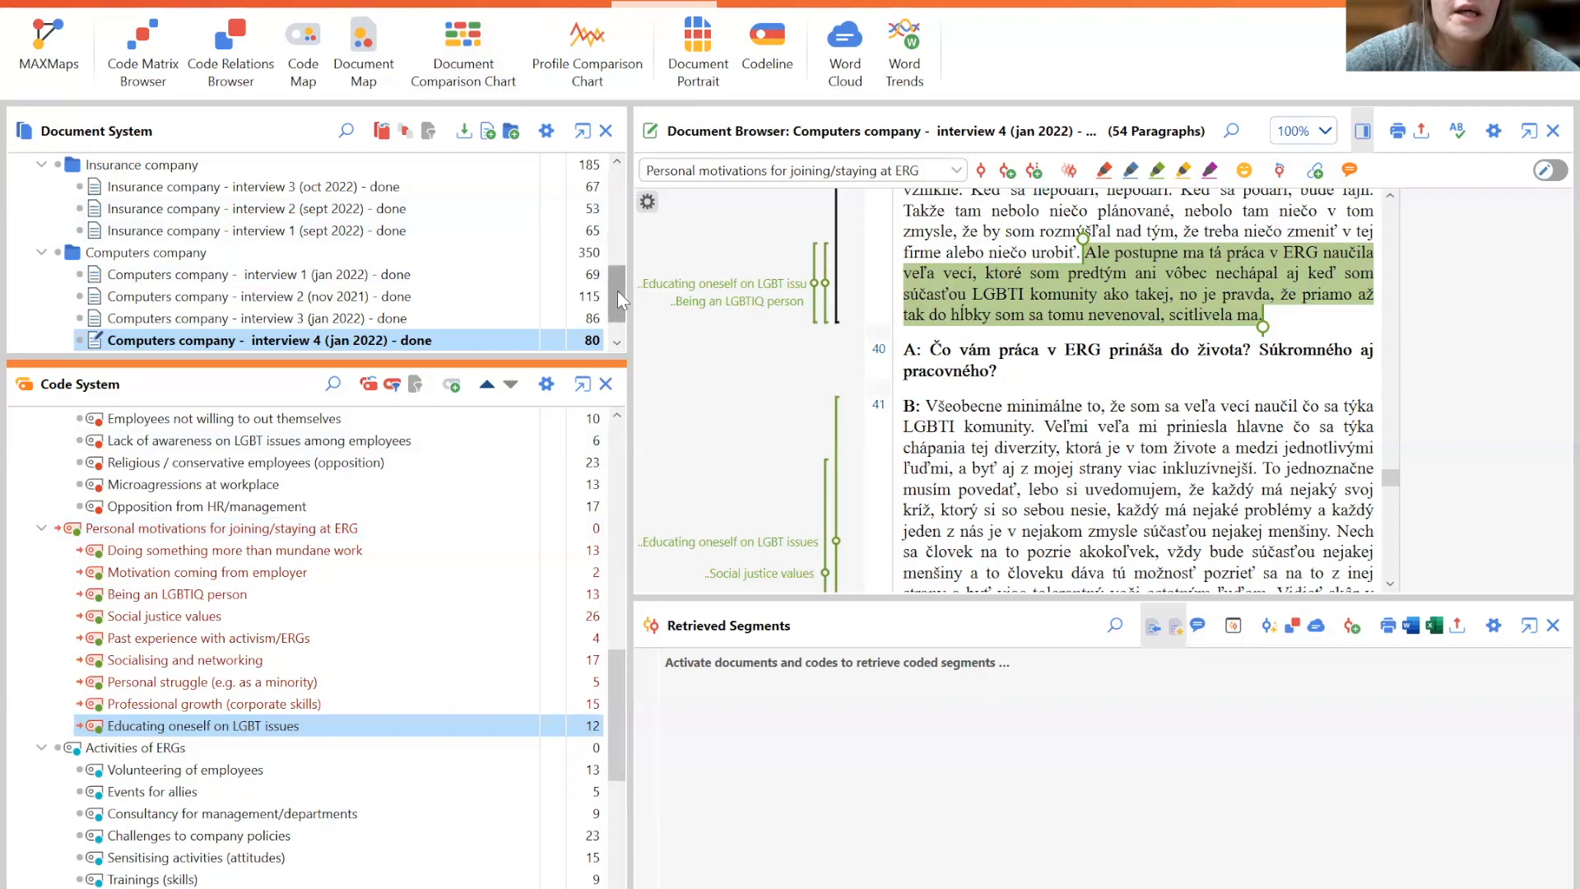
{"action": "left_click_drag", "start_coordinate": [617, 289], "coordinate": [617, 191]}
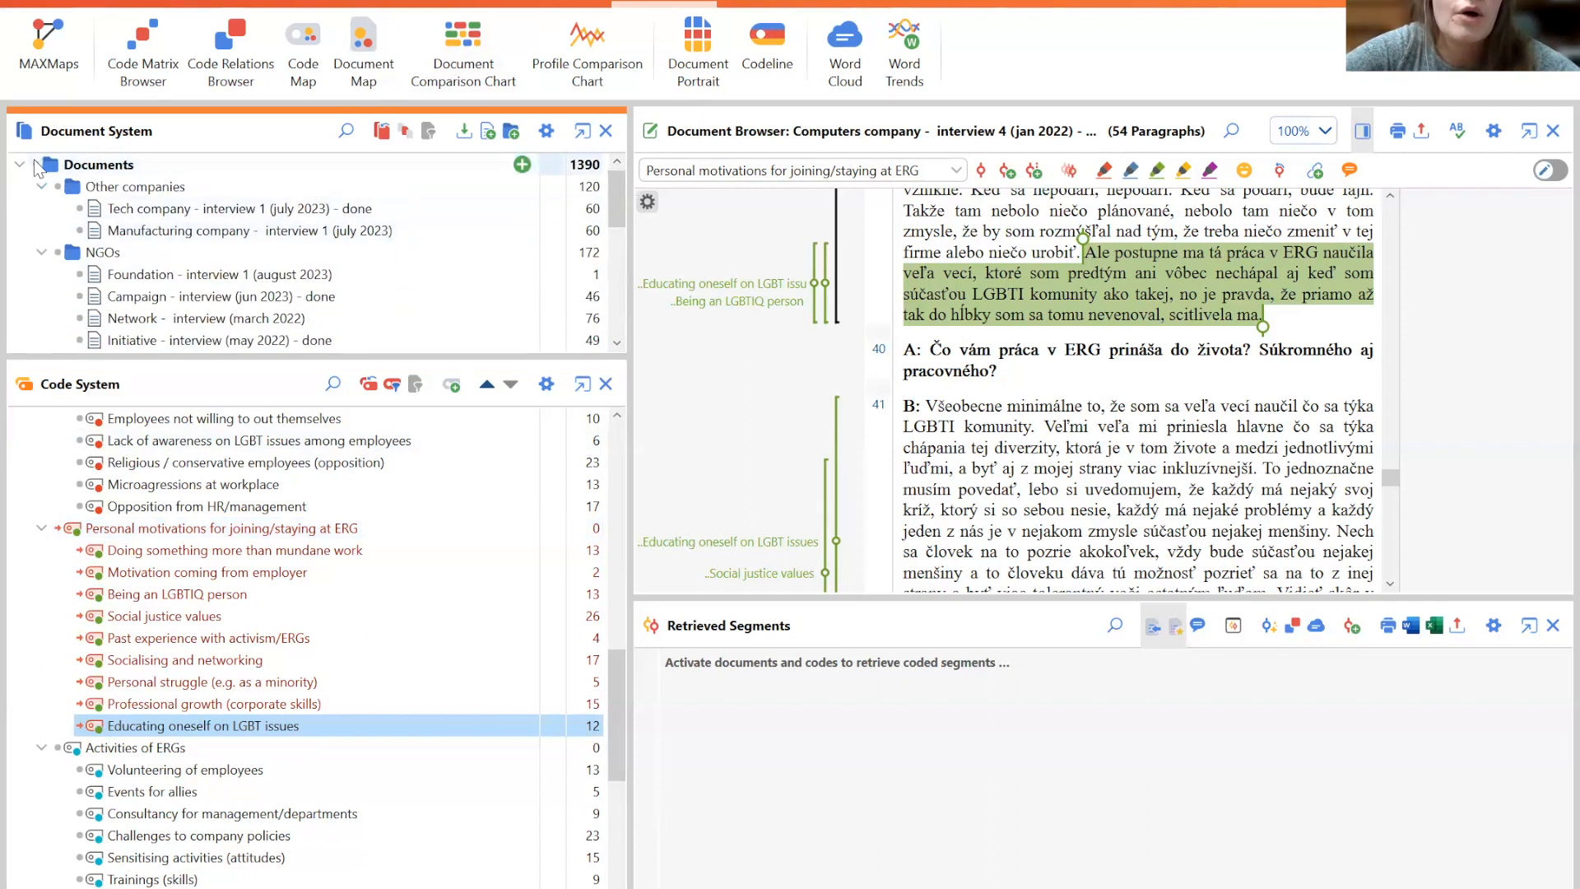
- Activate all documents, then deactivate the NGO interviews Foundation, Initiative, Network and Campaign
{"action": "left_click", "coordinate": [36, 166]}
{"action": "left_click_drag", "start_coordinate": [610, 199], "coordinate": [616, 214]}
{"action": "left_click", "coordinate": [79, 230]}
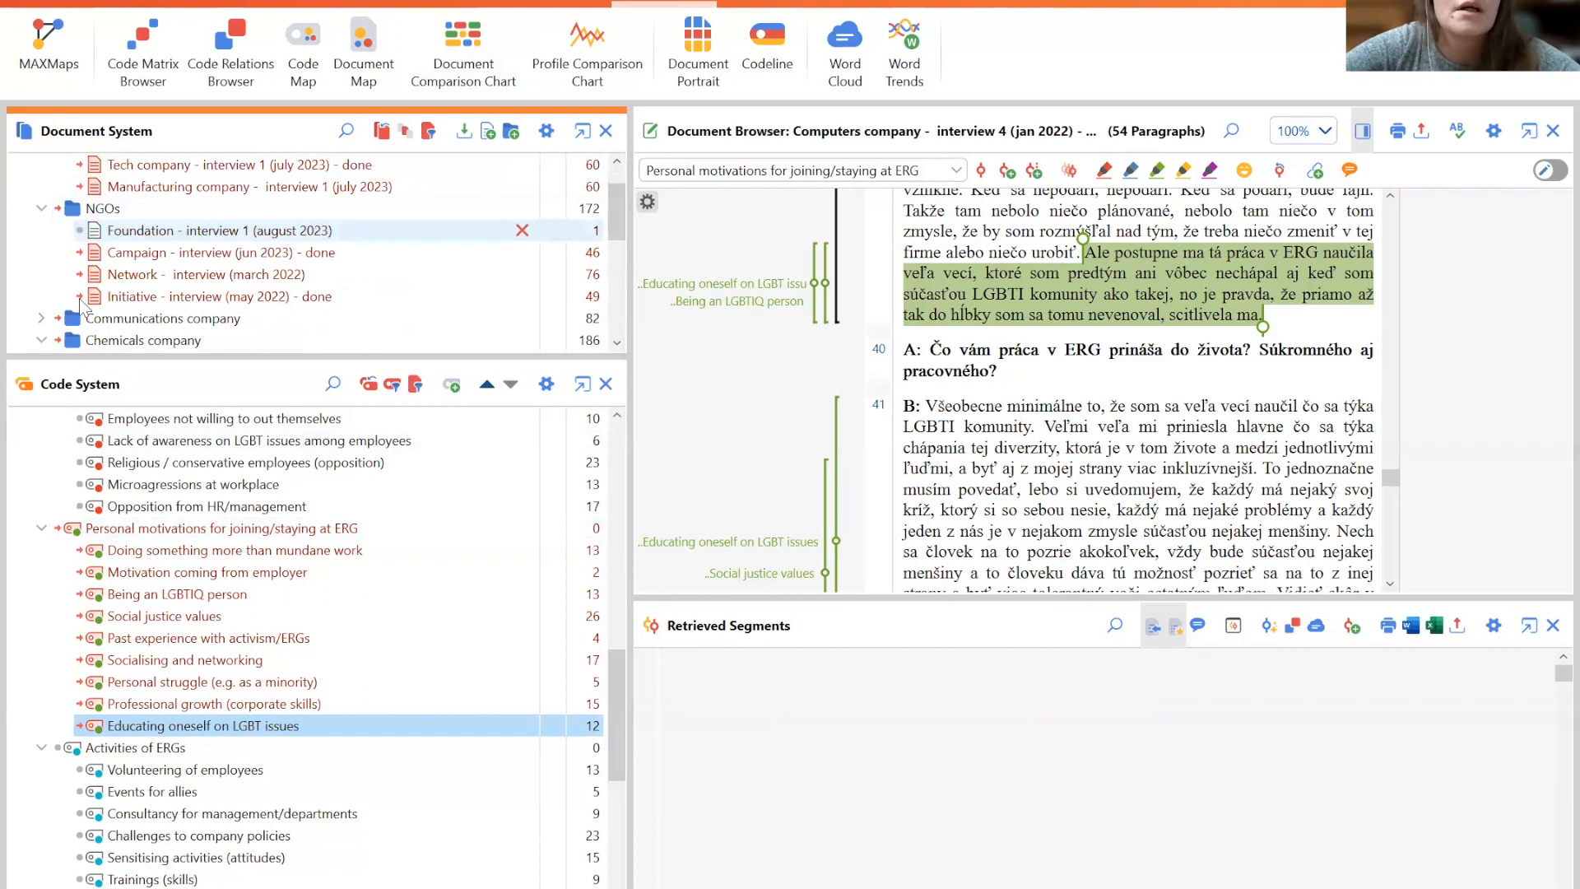
{"action": "left_click", "coordinate": [80, 296]}
{"action": "left_click", "coordinate": [80, 274]}
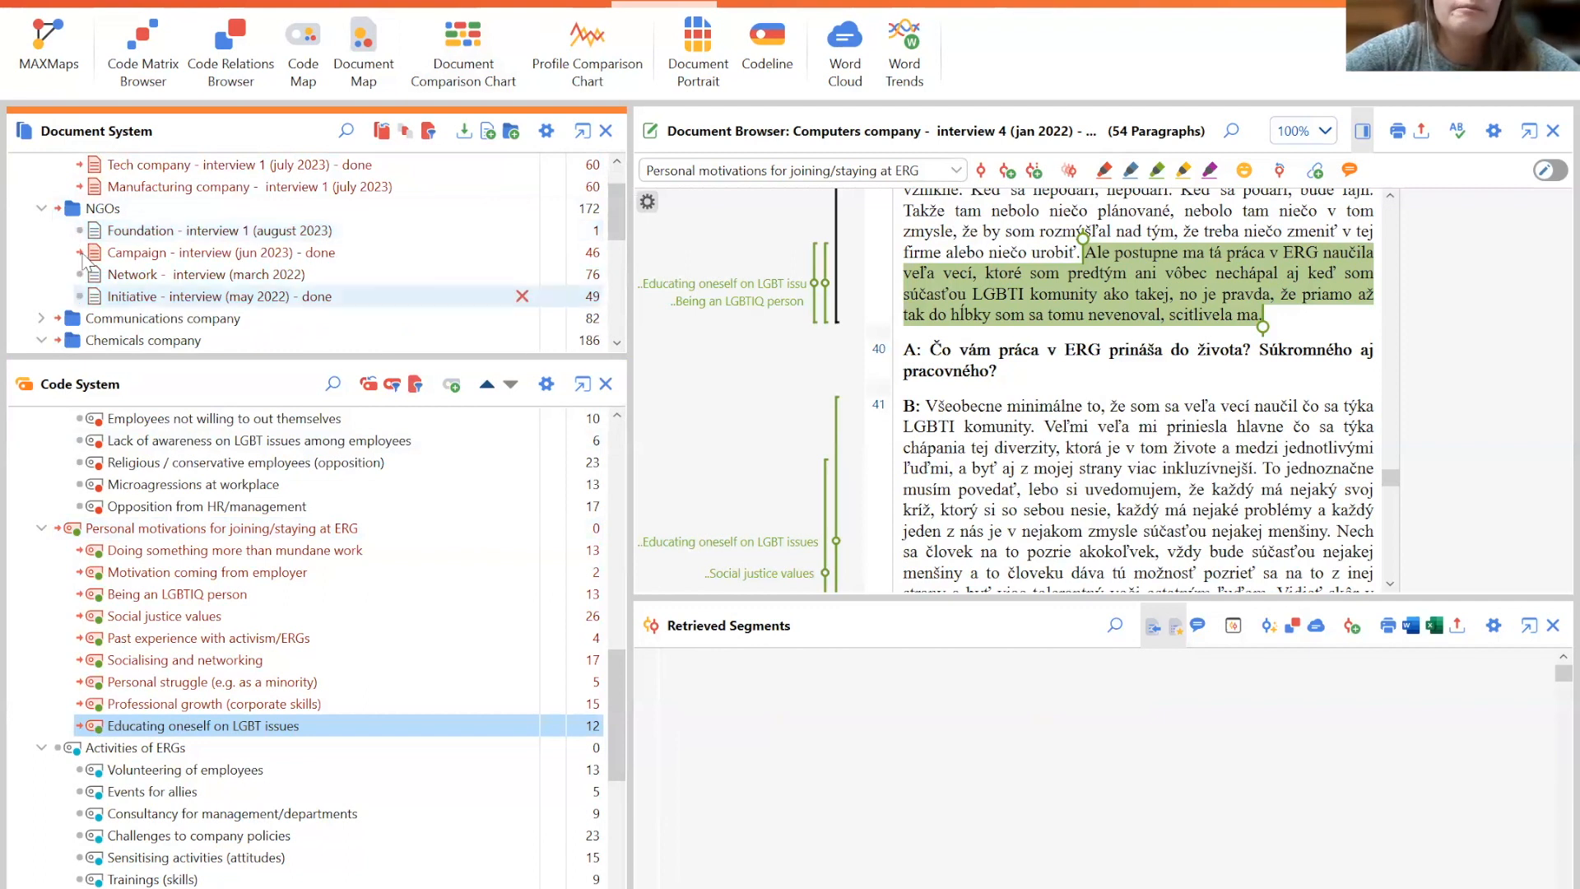
{"action": "left_click", "coordinate": [82, 255]}
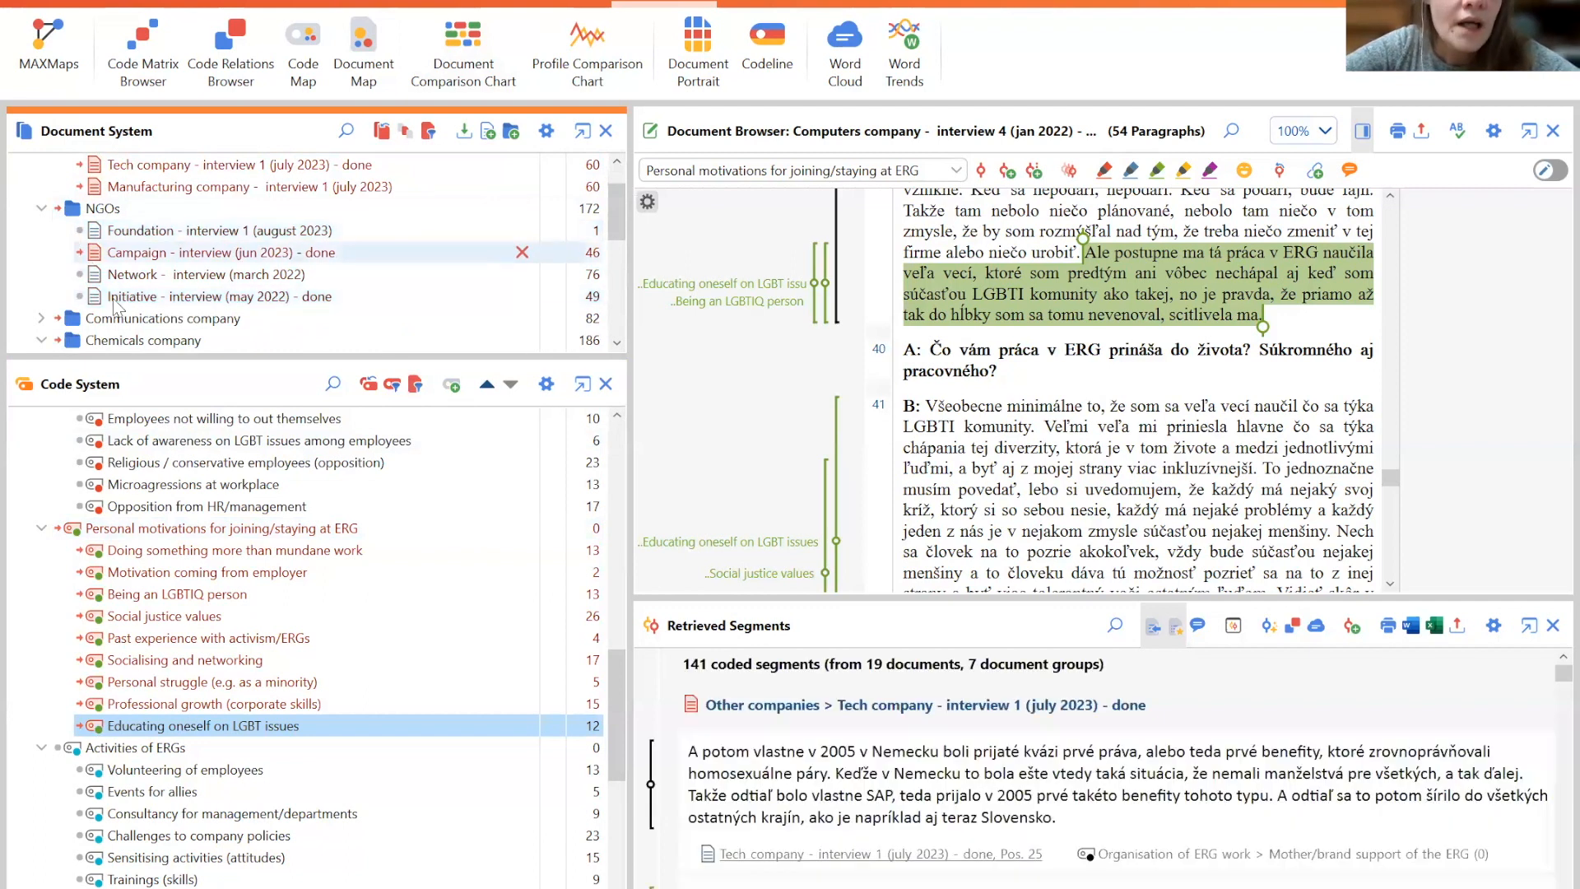
{"action": "left_click", "coordinate": [80, 254]}
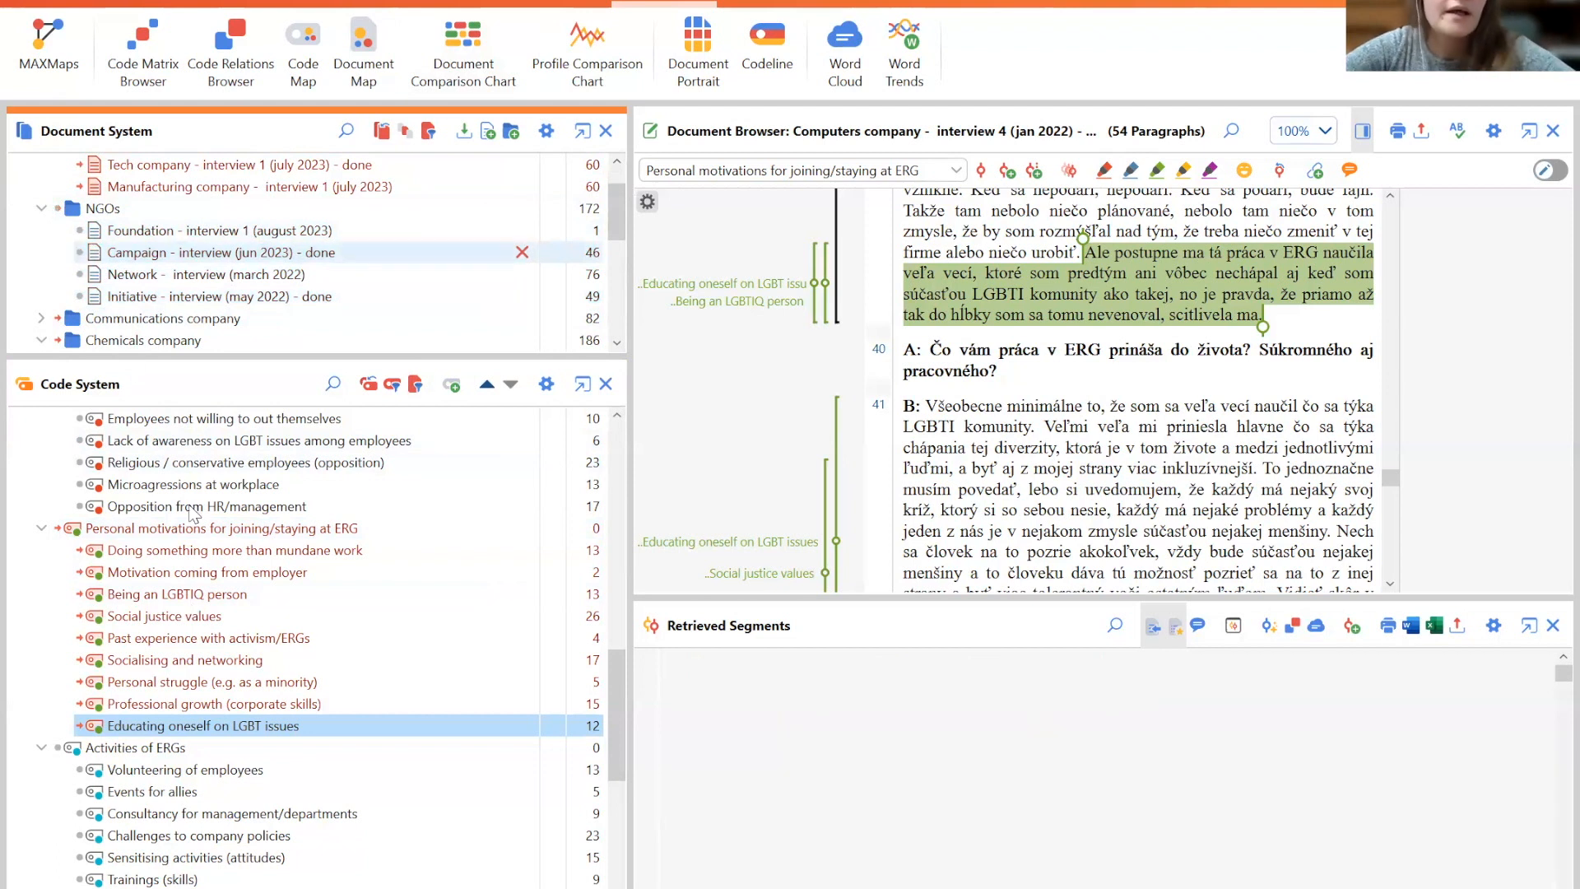
- Run Subcode Statistics on Personal motivations for joining/staying at ERG with documents as the unit of analysis
{"action": "right_click", "coordinate": [164, 536]}
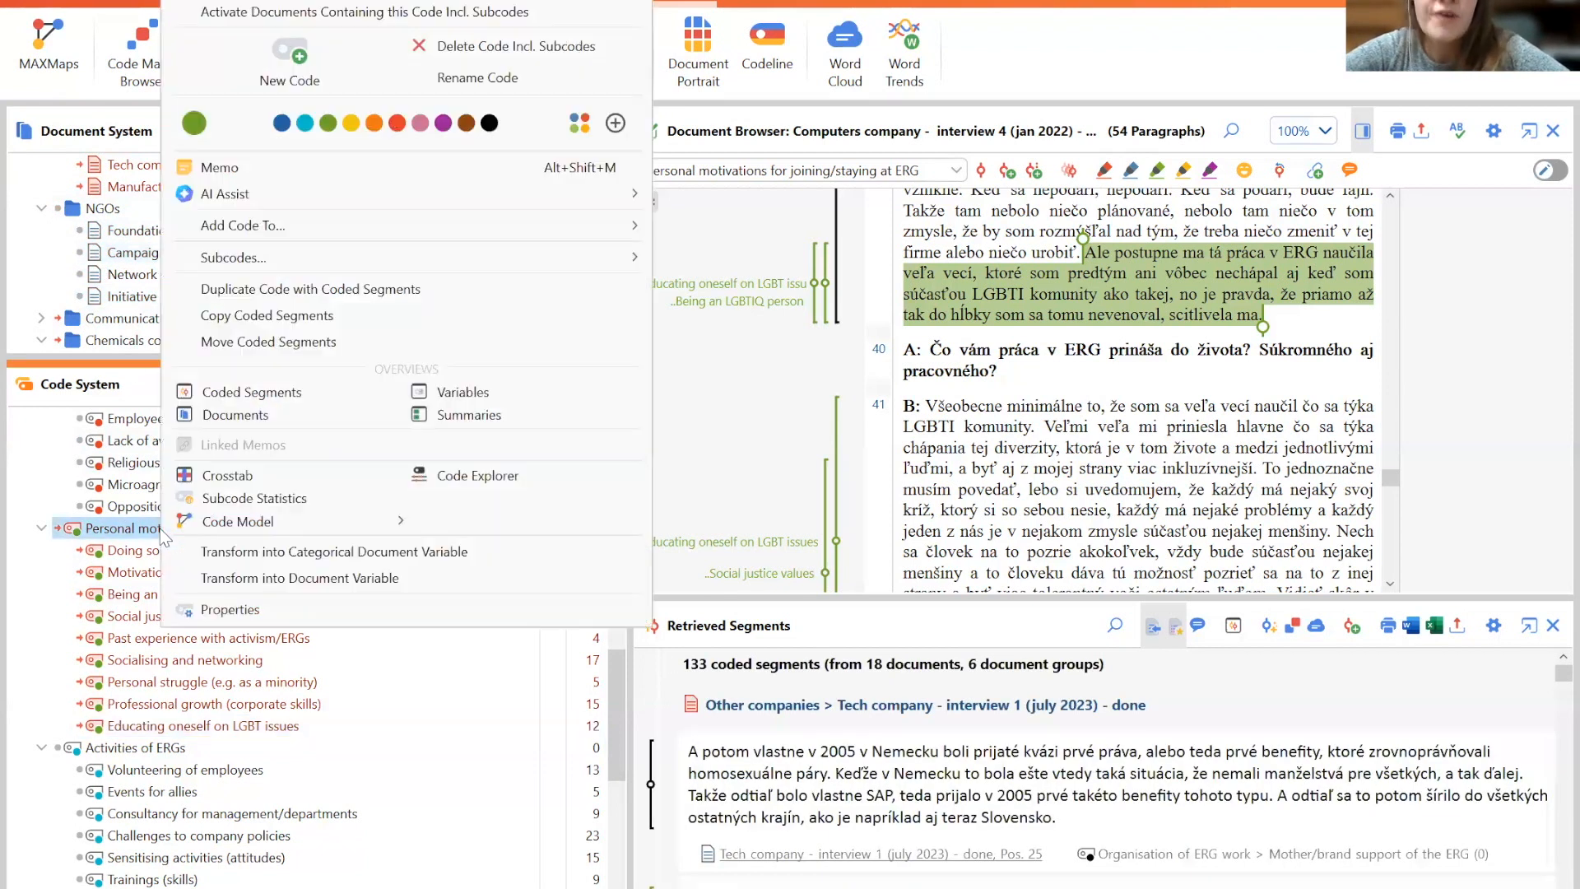
{"action": "left_click", "coordinate": [272, 504]}
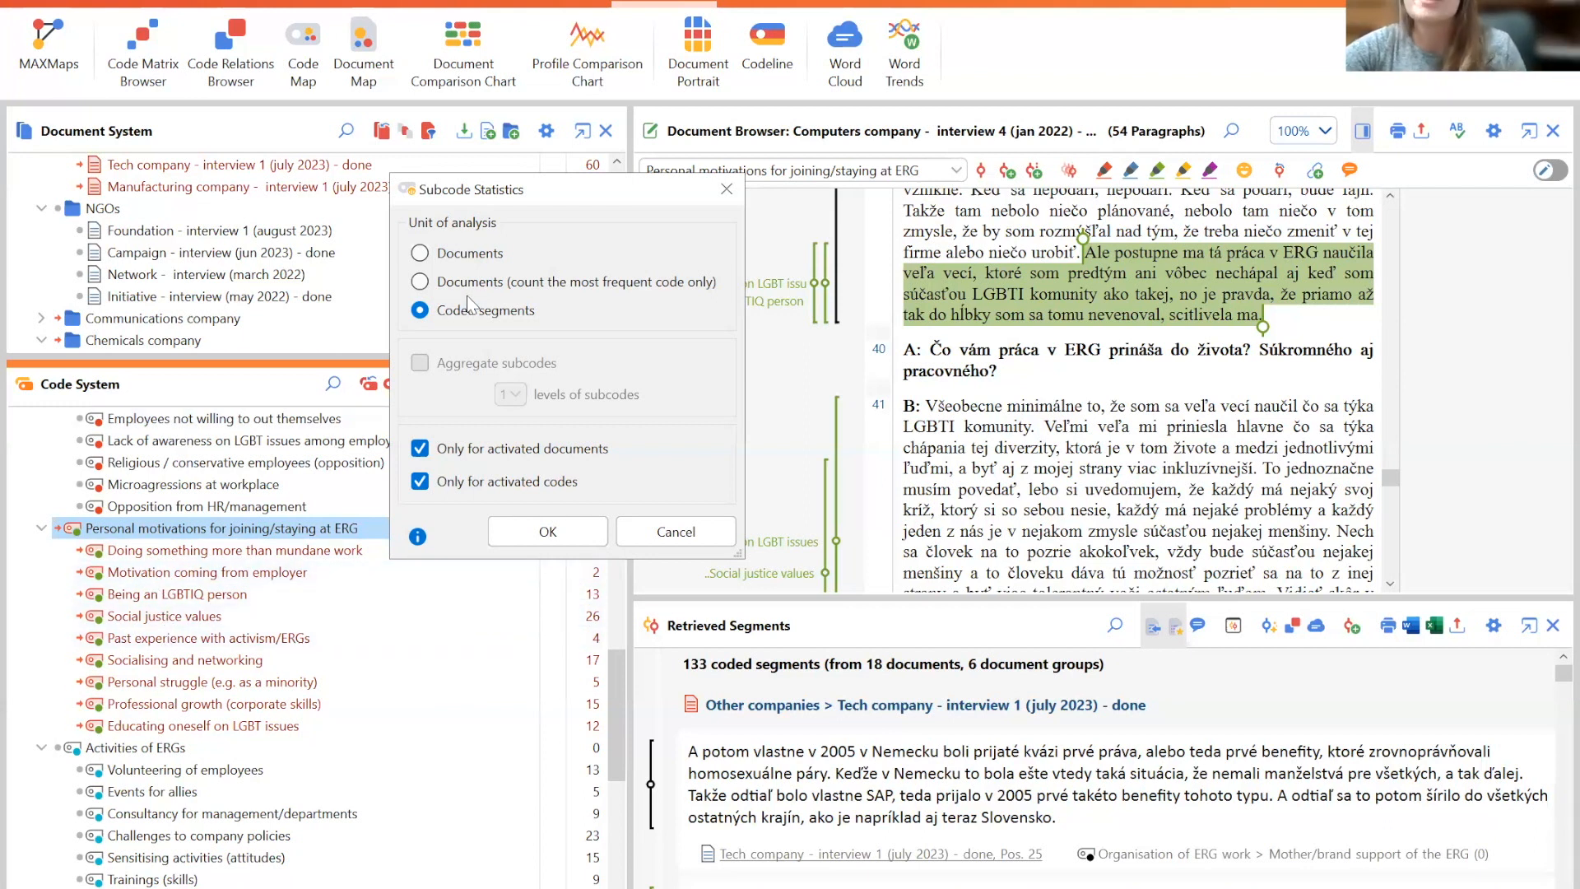
{"action": "left_click", "coordinate": [449, 256]}
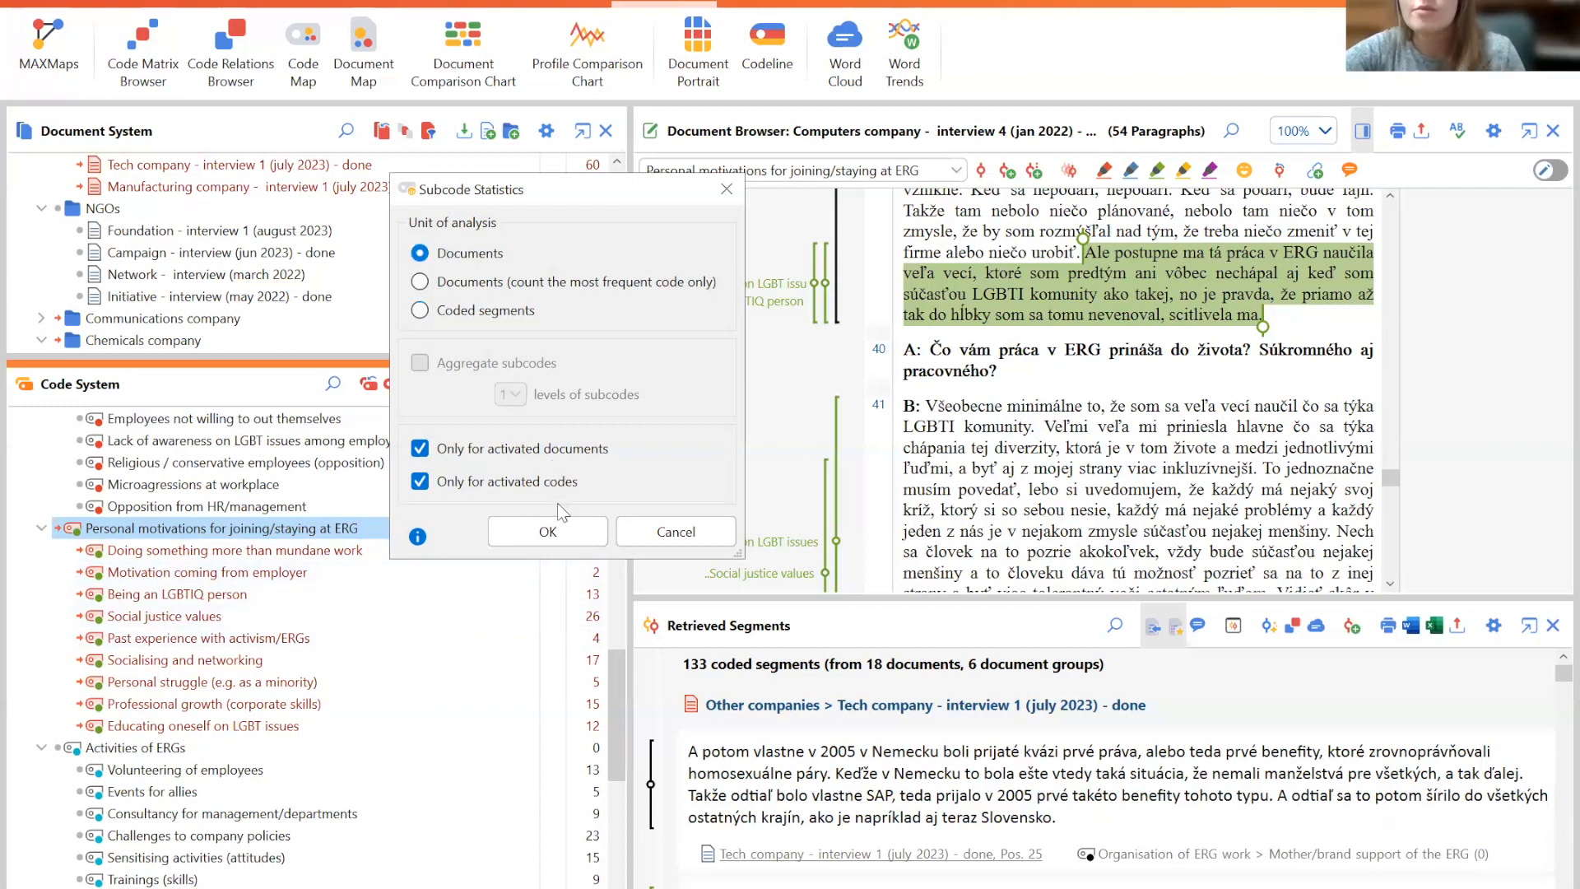
{"action": "left_click", "coordinate": [554, 530]}
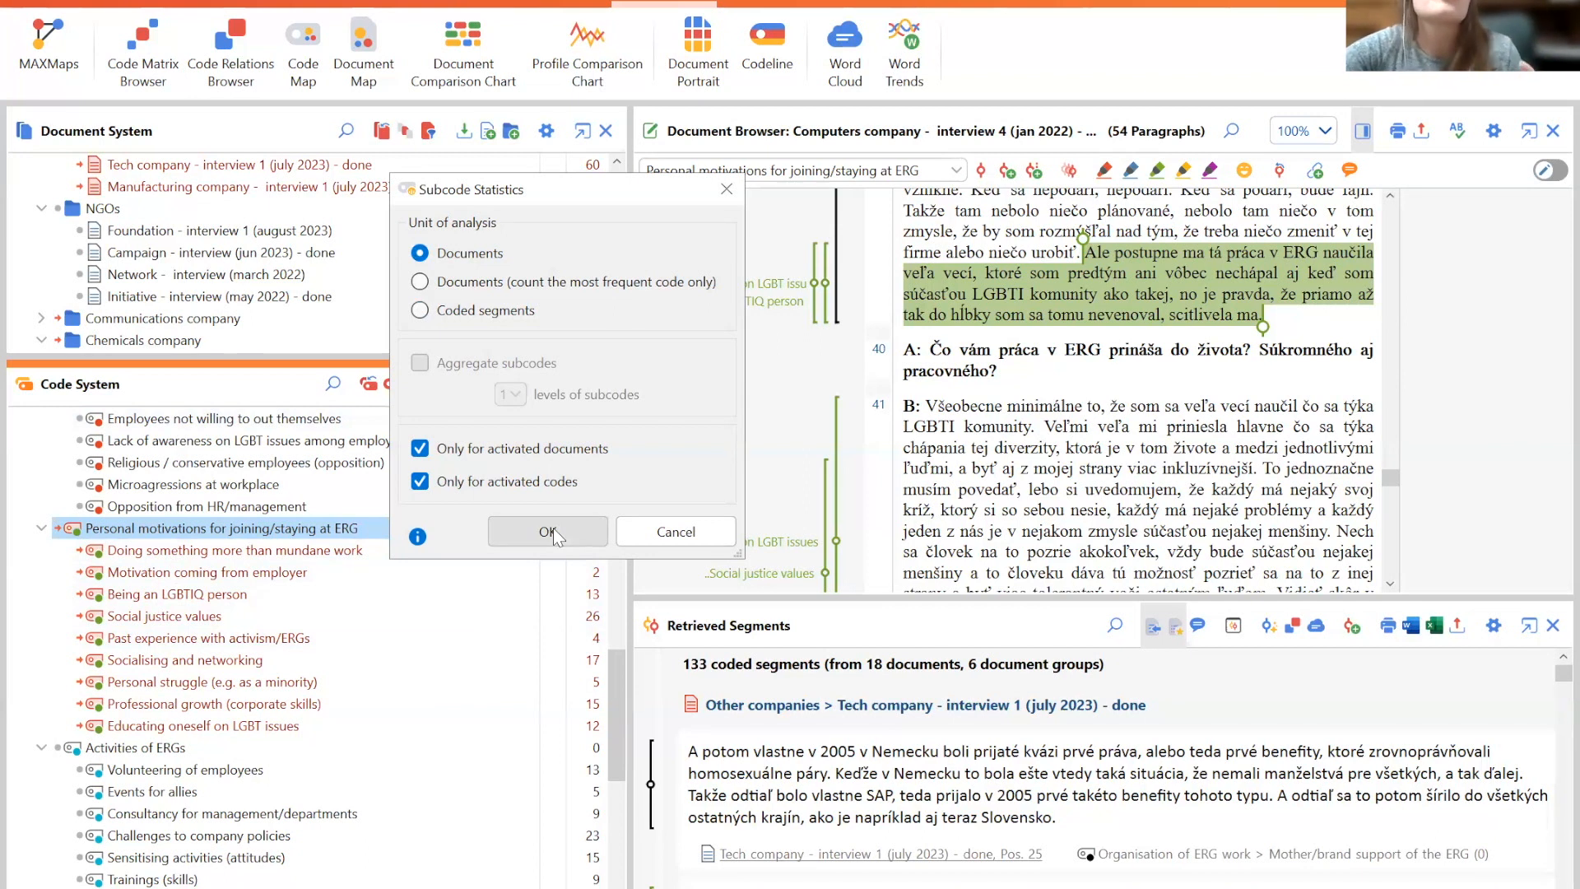
{"action": "left_click", "coordinate": [553, 530]}
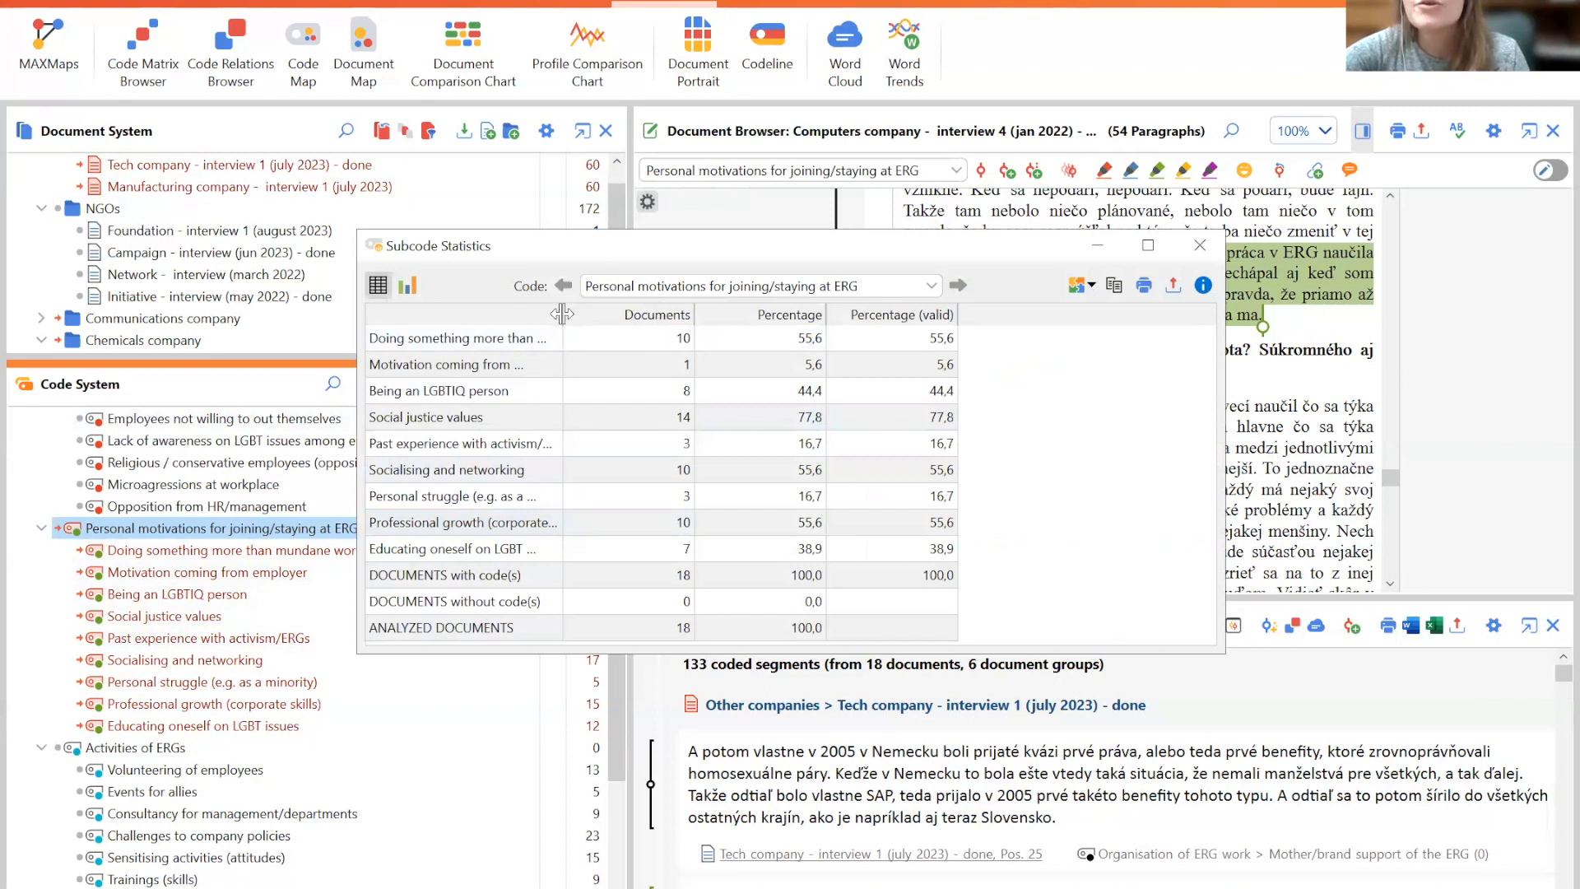
- Widen the subcode name column and switch the subcode statistics to bar chart view
{"action": "left_click_drag", "start_coordinate": [562, 314], "coordinate": [616, 314]}
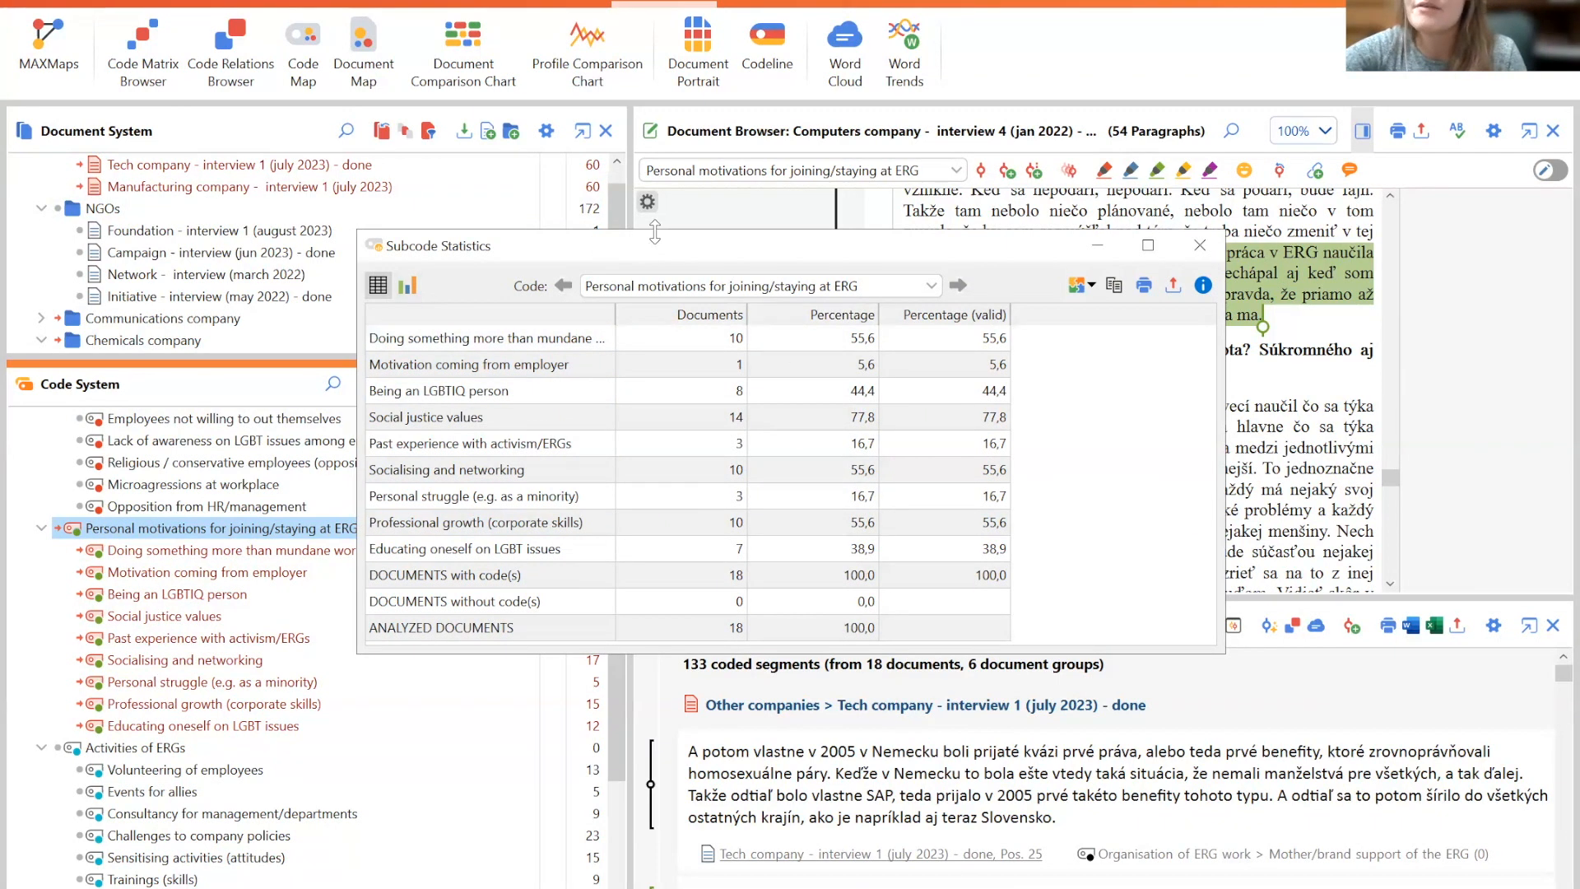
{"action": "left_click_drag", "start_coordinate": [662, 246], "coordinate": [459, 363]}
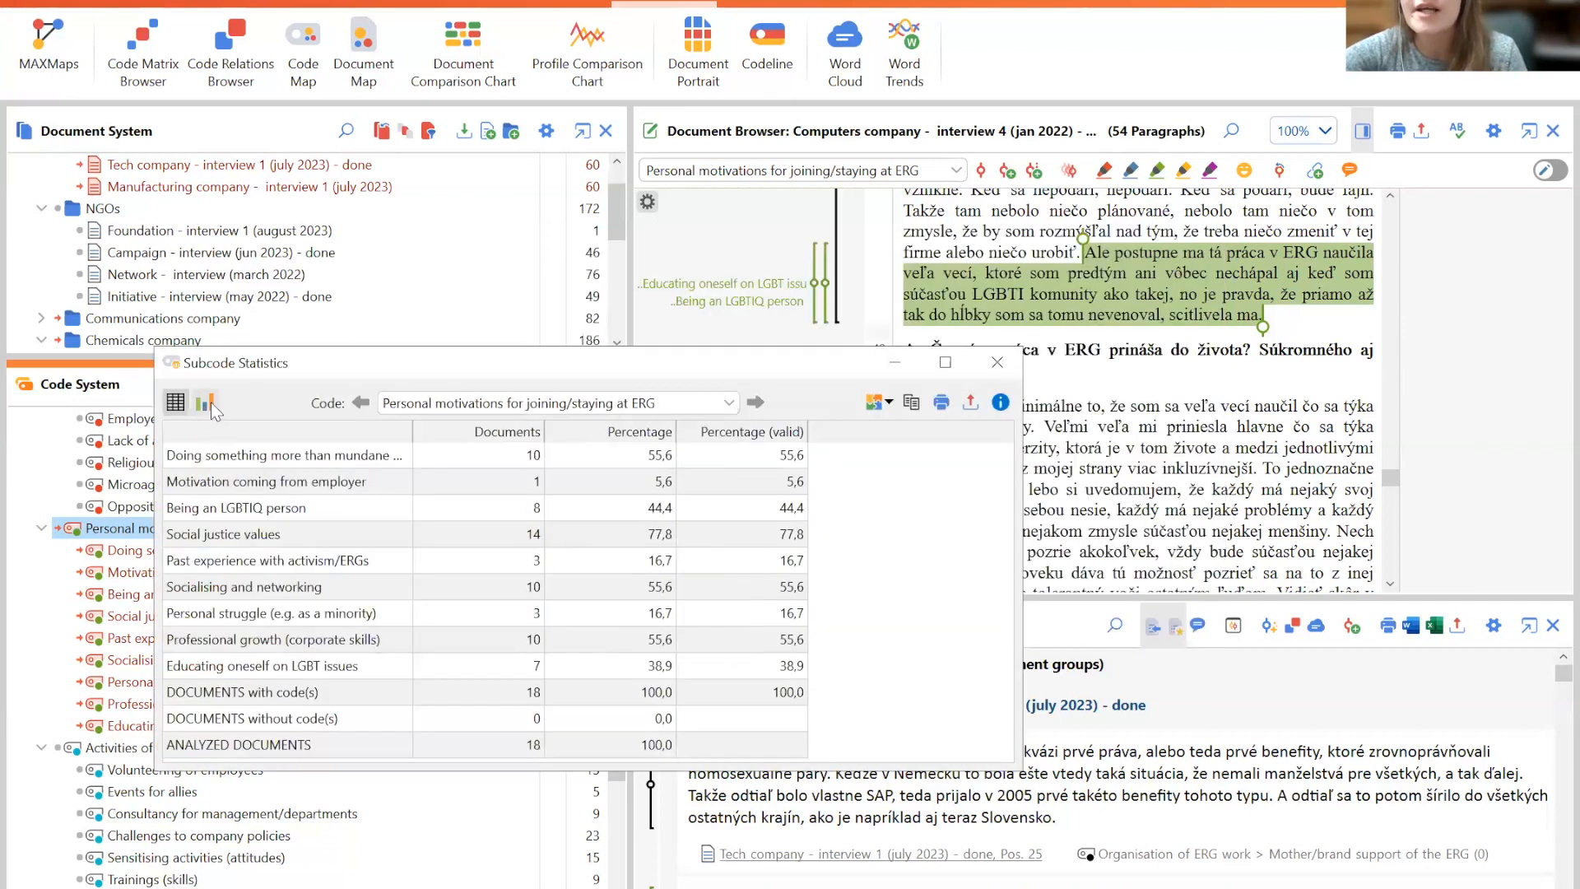
{"action": "left_click", "coordinate": [207, 403]}
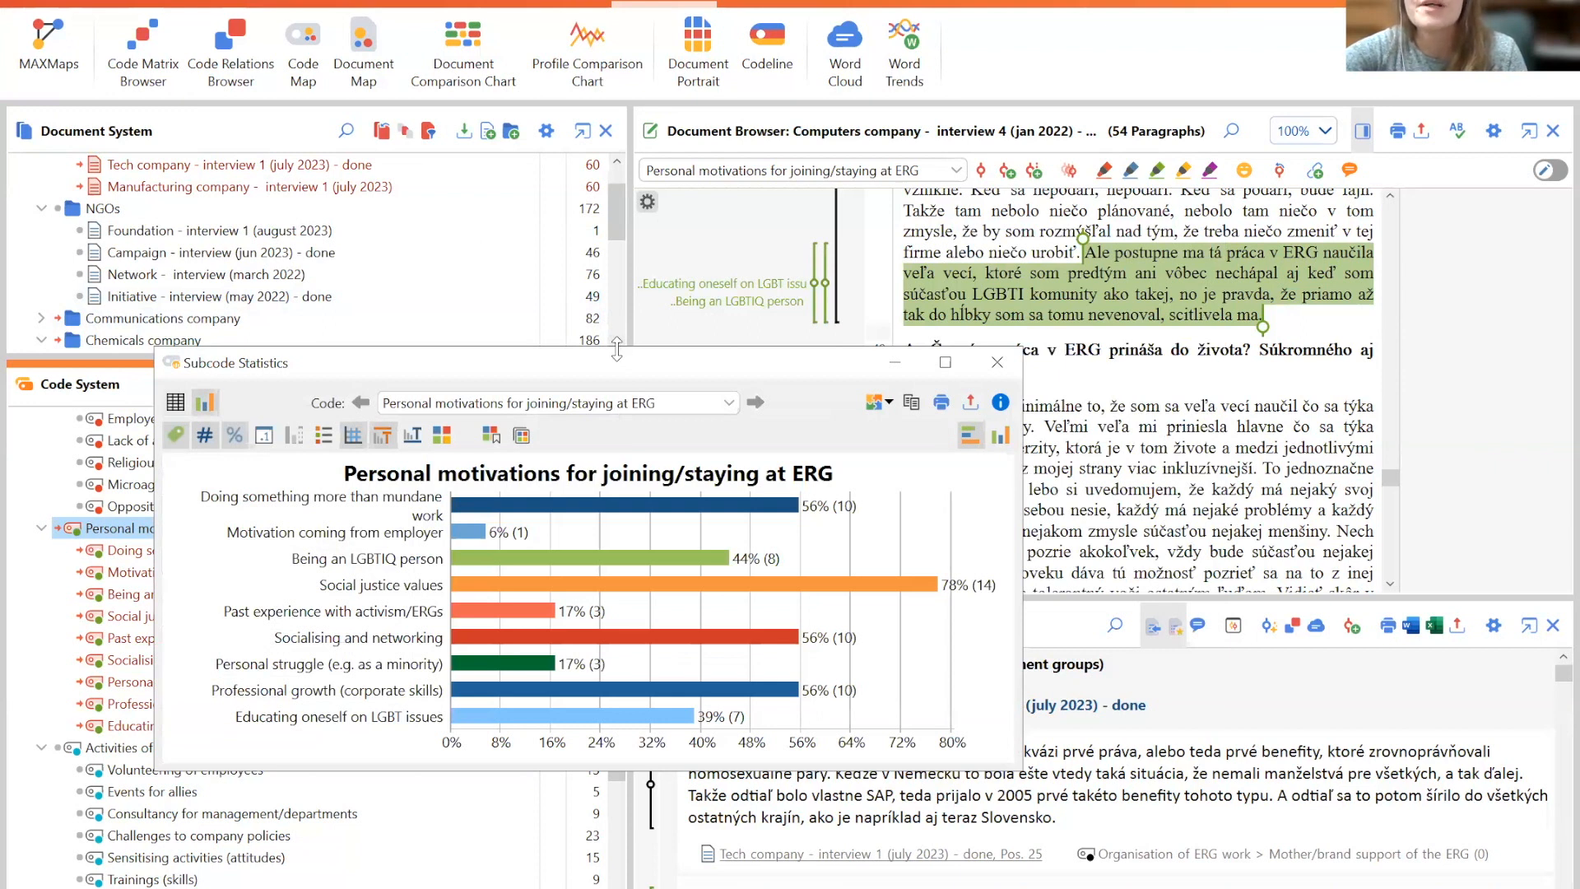
- Enlarge the subcode statistics chart window to examine the bars, and close it
{"action": "left_click_drag", "start_coordinate": [617, 350], "coordinate": [616, 51]}
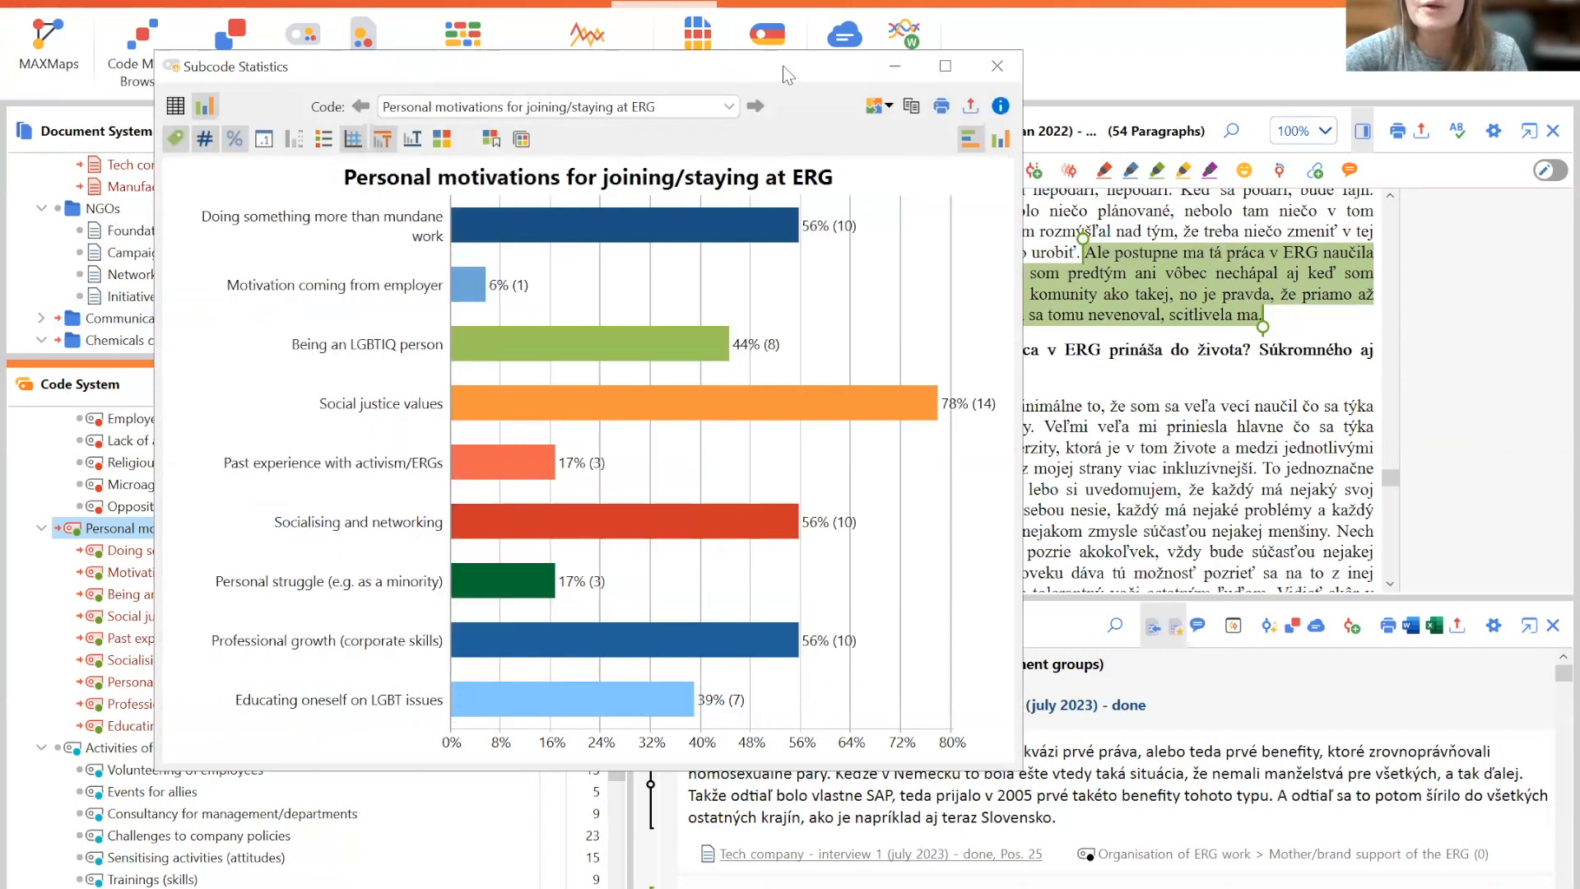
{"action": "left_click_drag", "start_coordinate": [619, 66], "coordinate": [607, 102]}
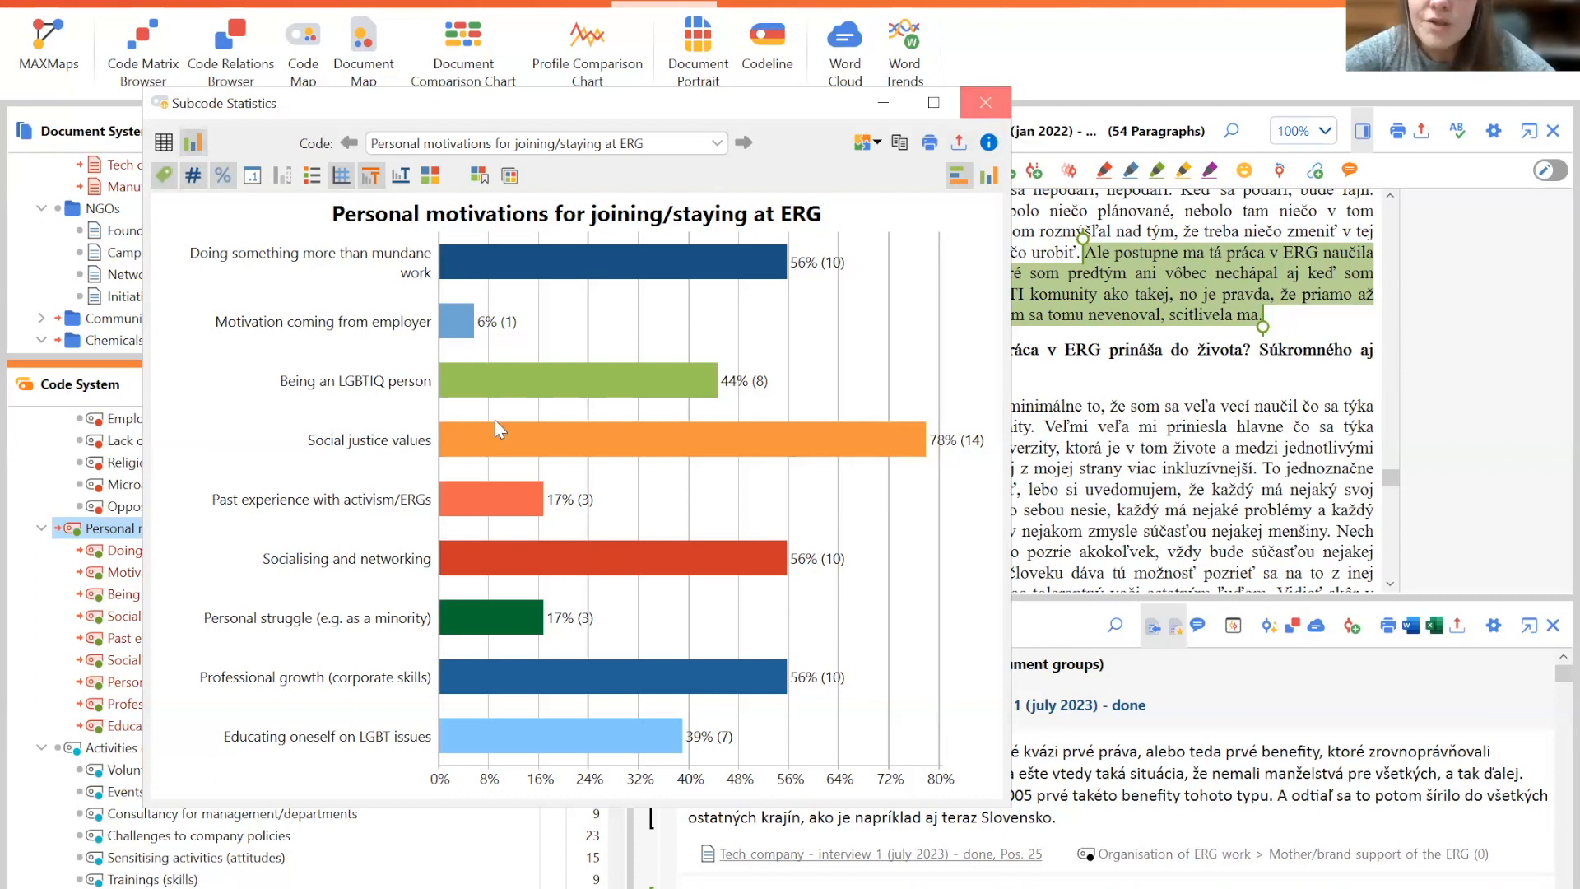
{"action": "left_click", "coordinate": [994, 102]}
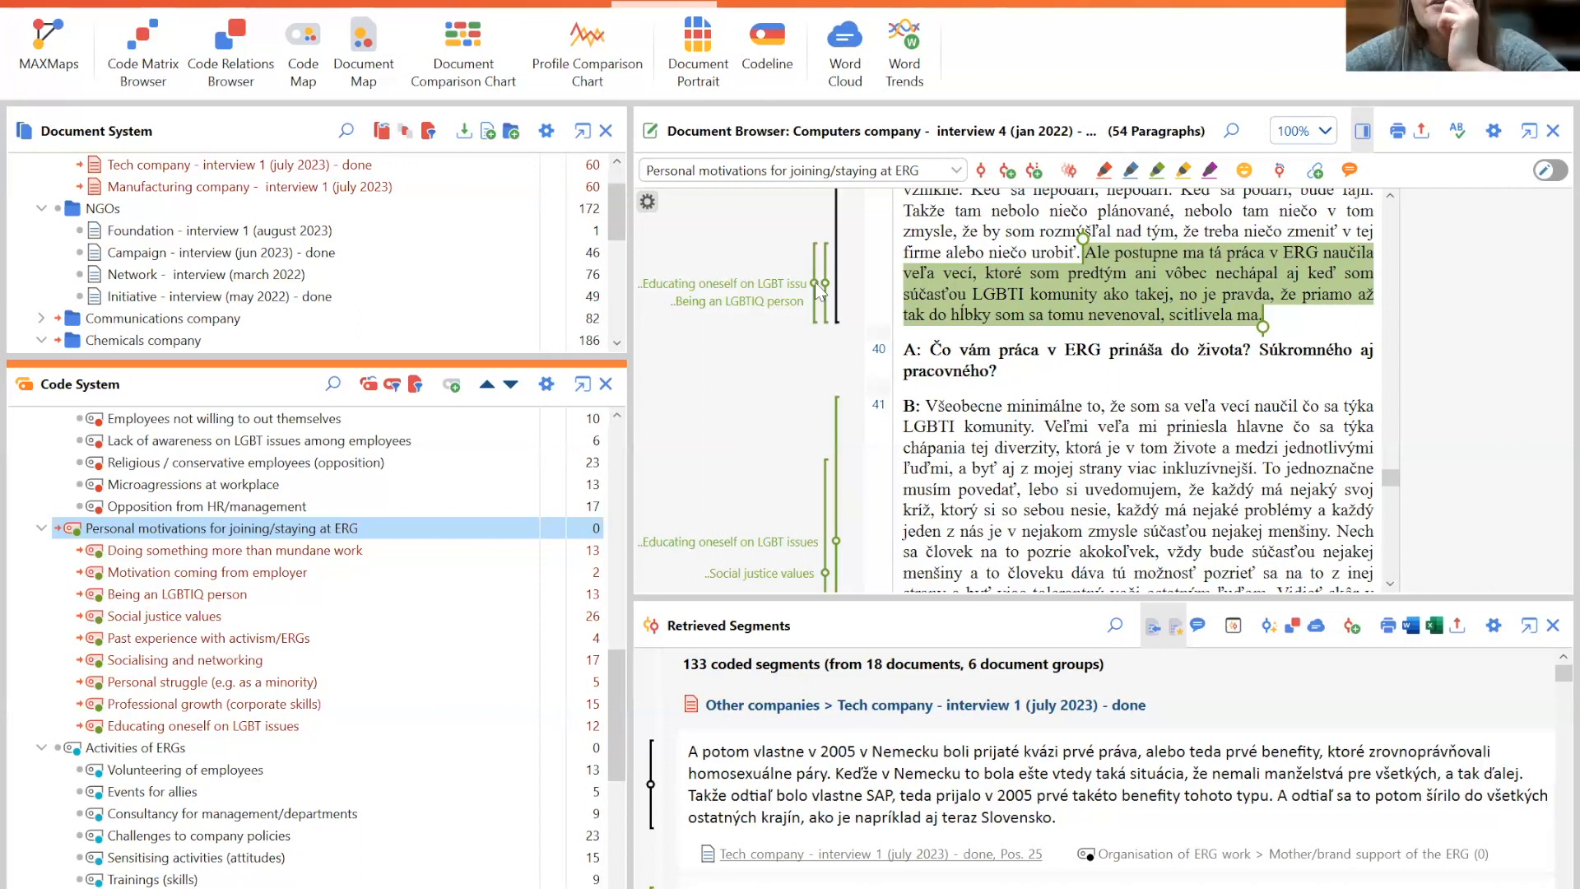
- Deactivate the Other companies document group and the whole code system
{"action": "left_click_drag", "start_coordinate": [1389, 477], "coordinate": [1396, 195]}
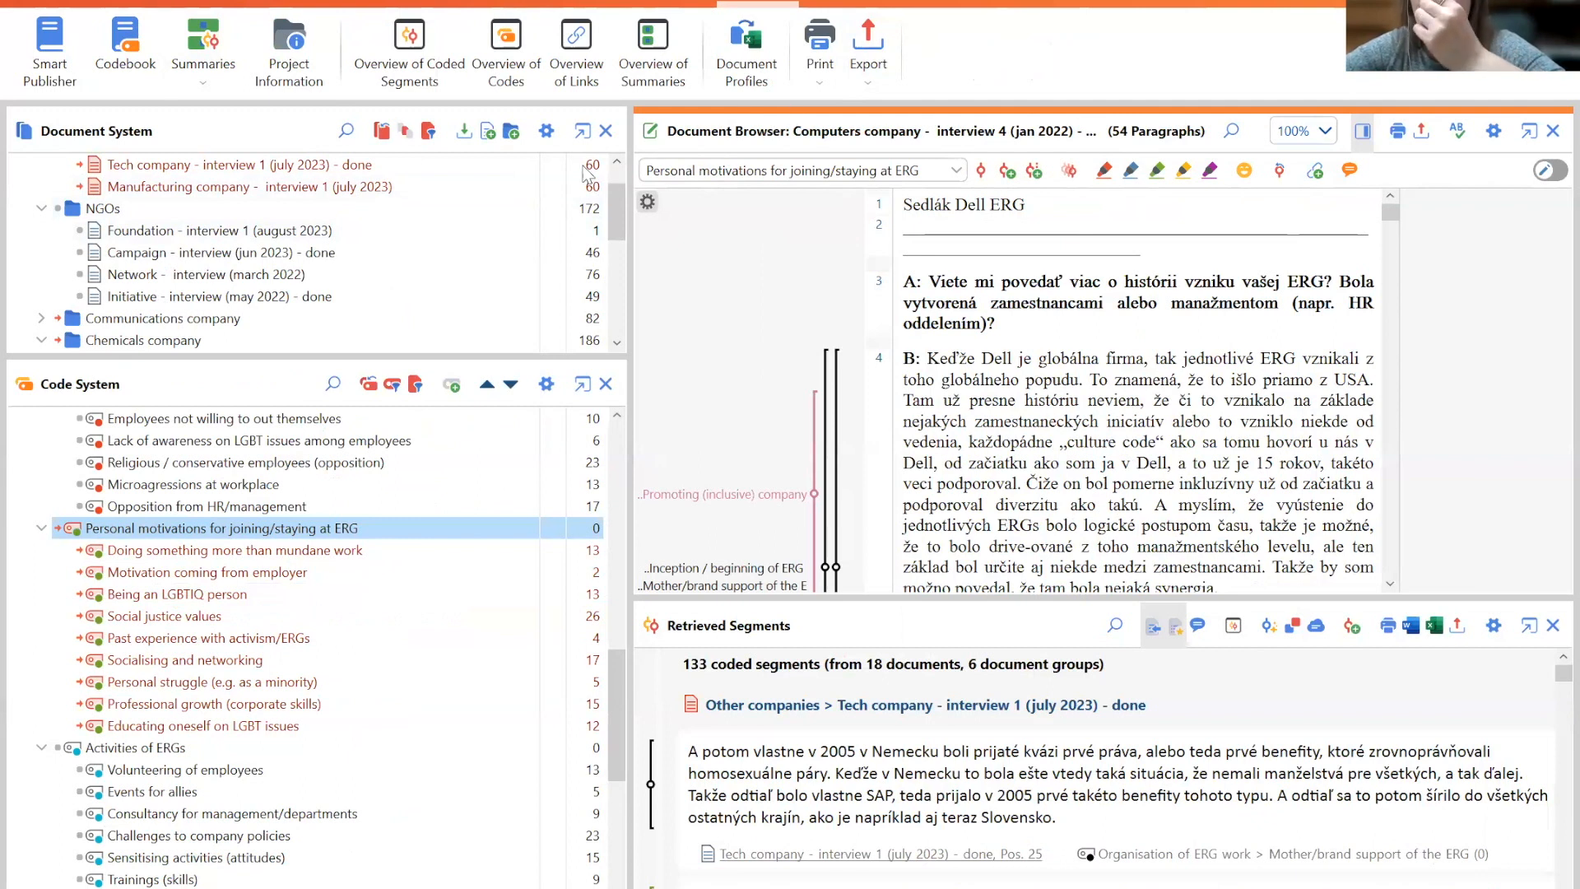
{"action": "left_click_drag", "start_coordinate": [620, 215], "coordinate": [617, 194]}
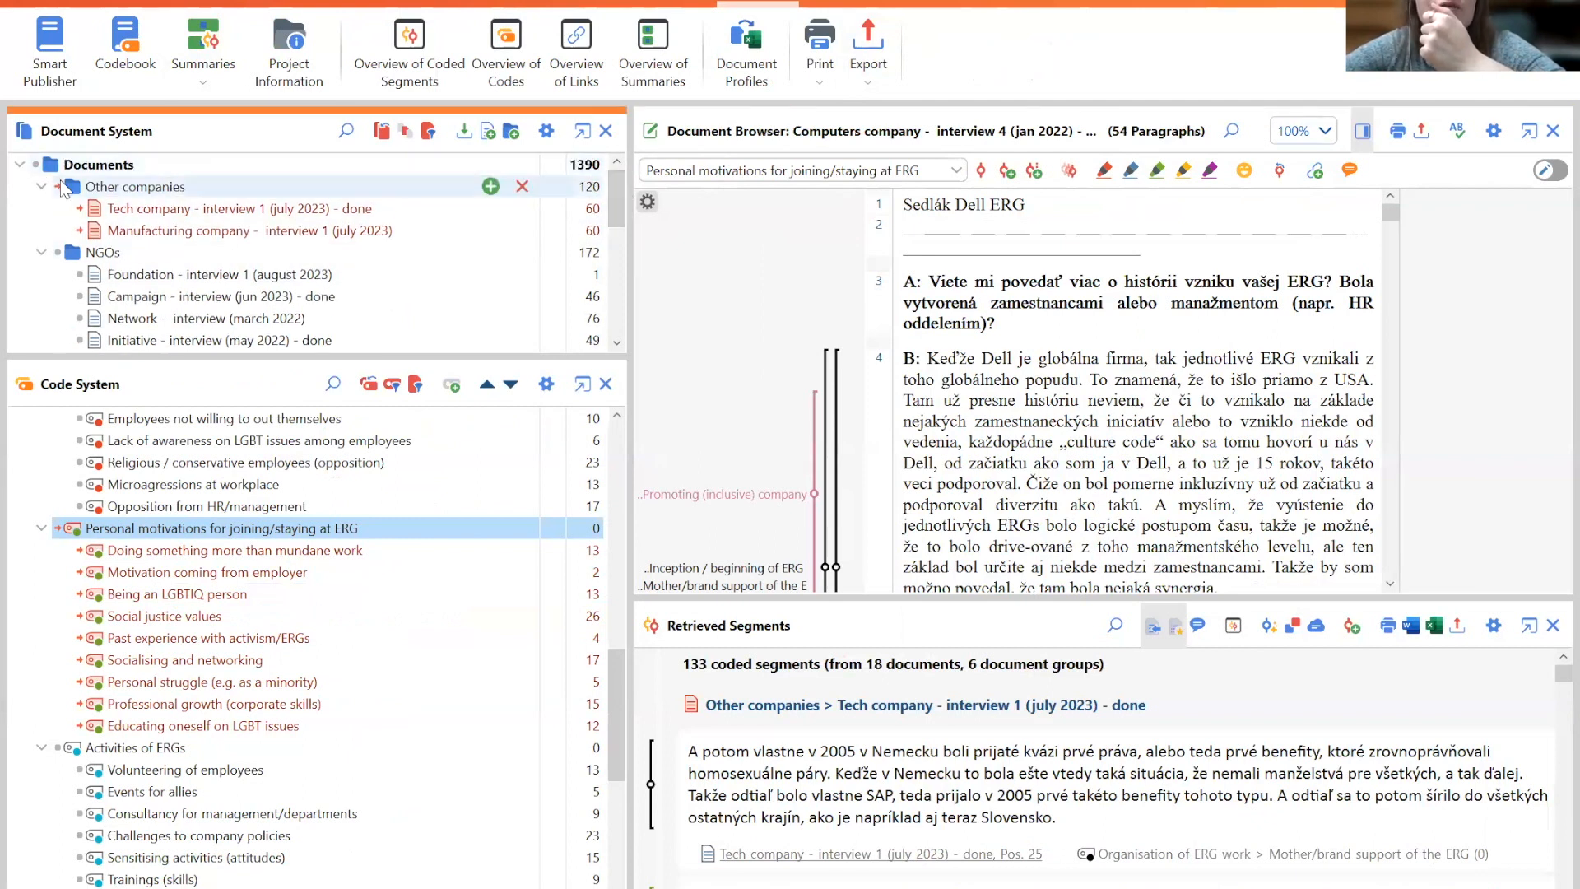
{"action": "left_click", "coordinate": [57, 187]}
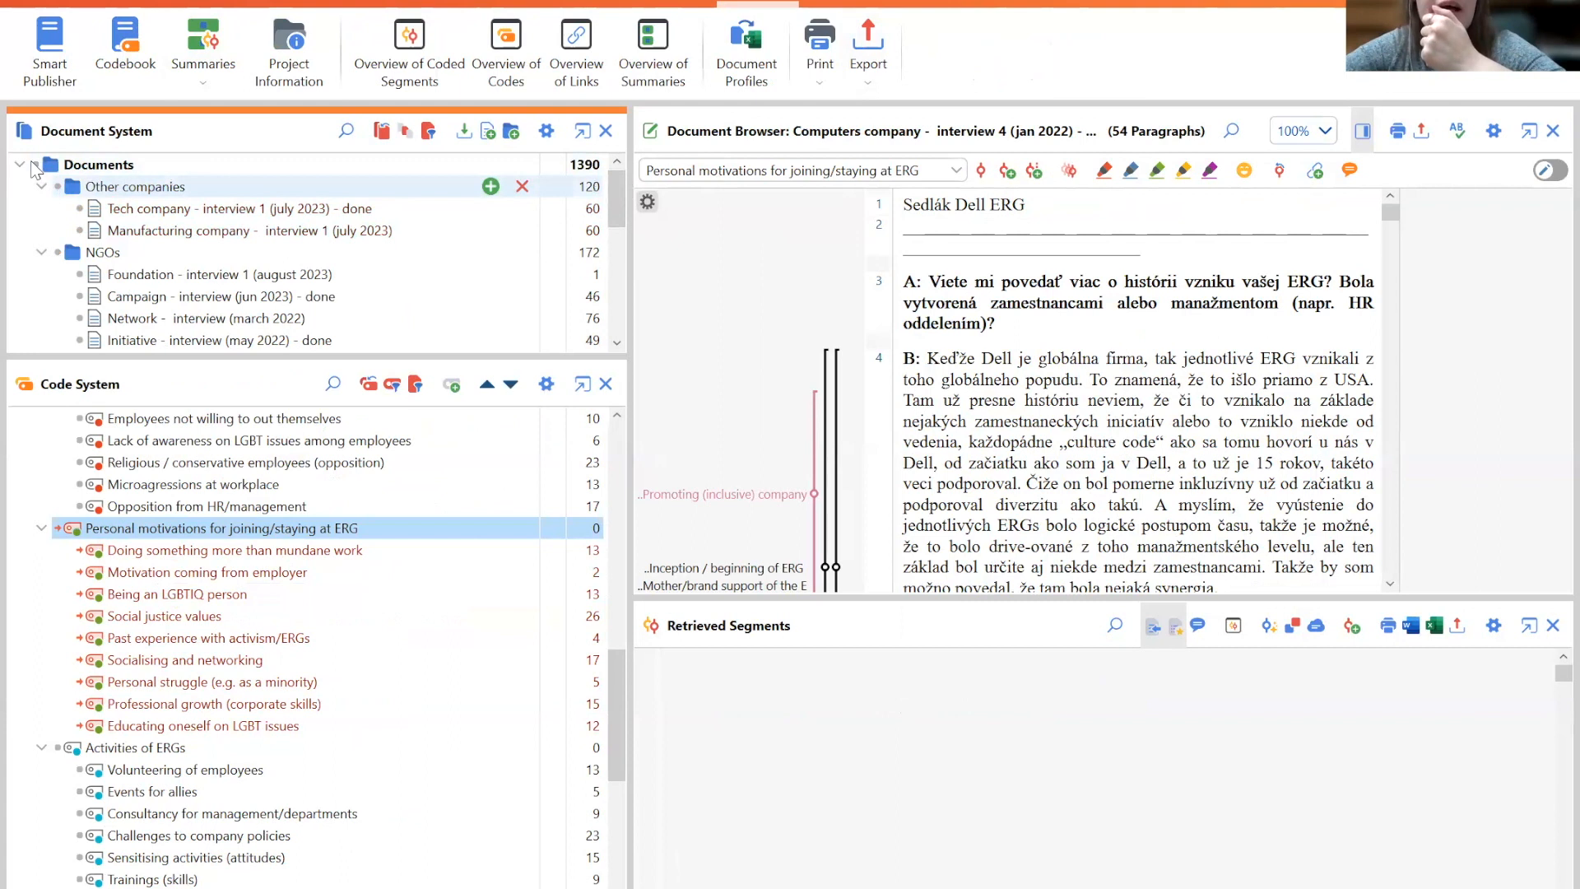
{"action": "left_click_drag", "start_coordinate": [617, 716], "coordinate": [623, 358]}
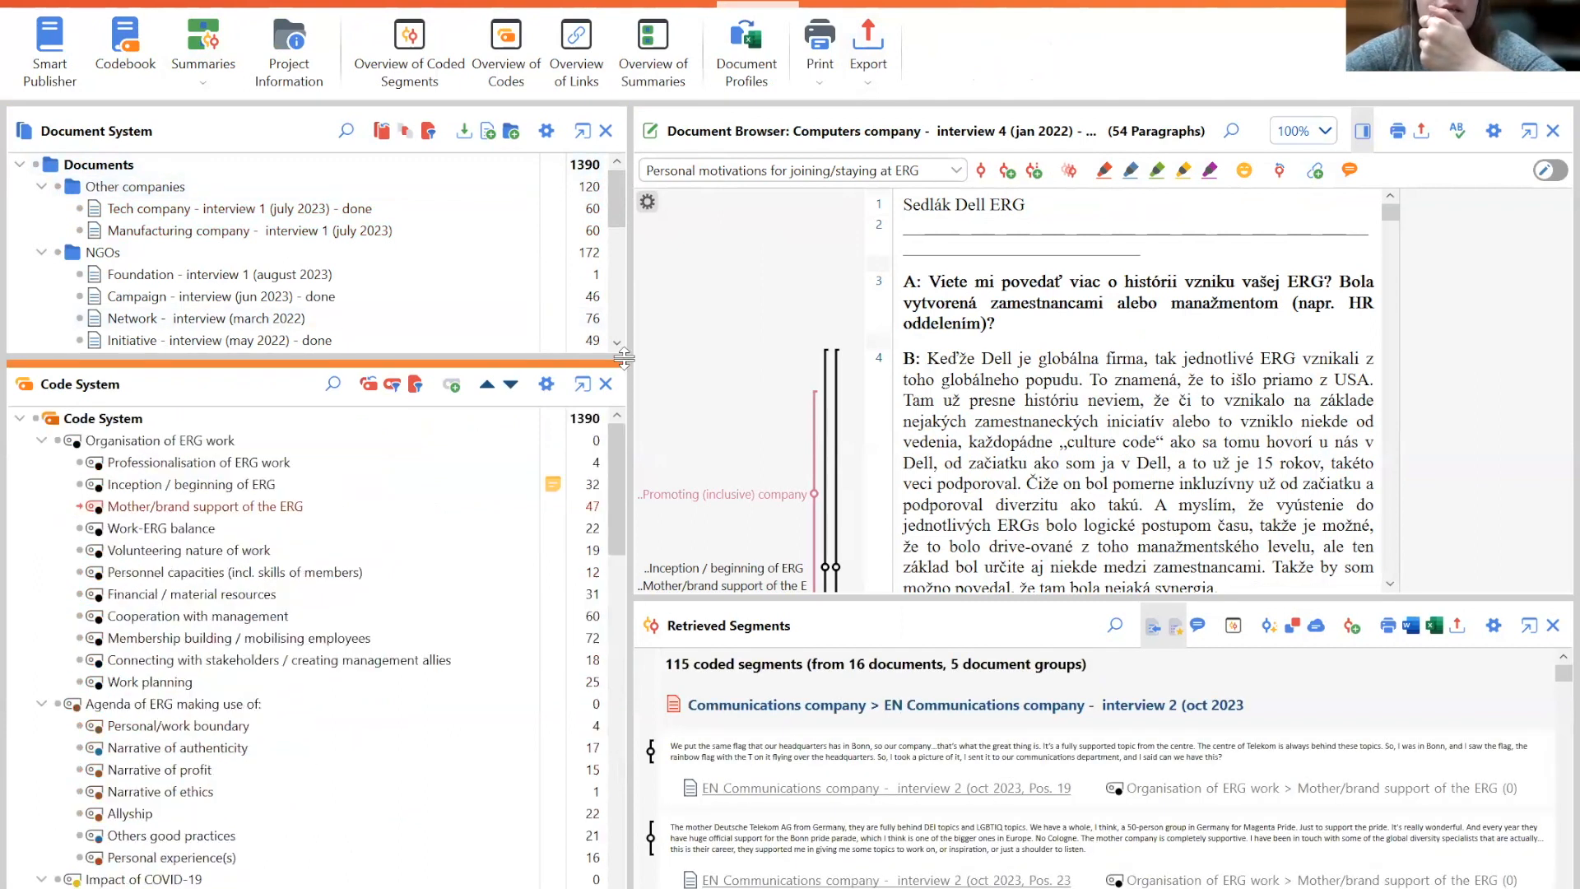
{"action": "left_click", "coordinate": [35, 420]}
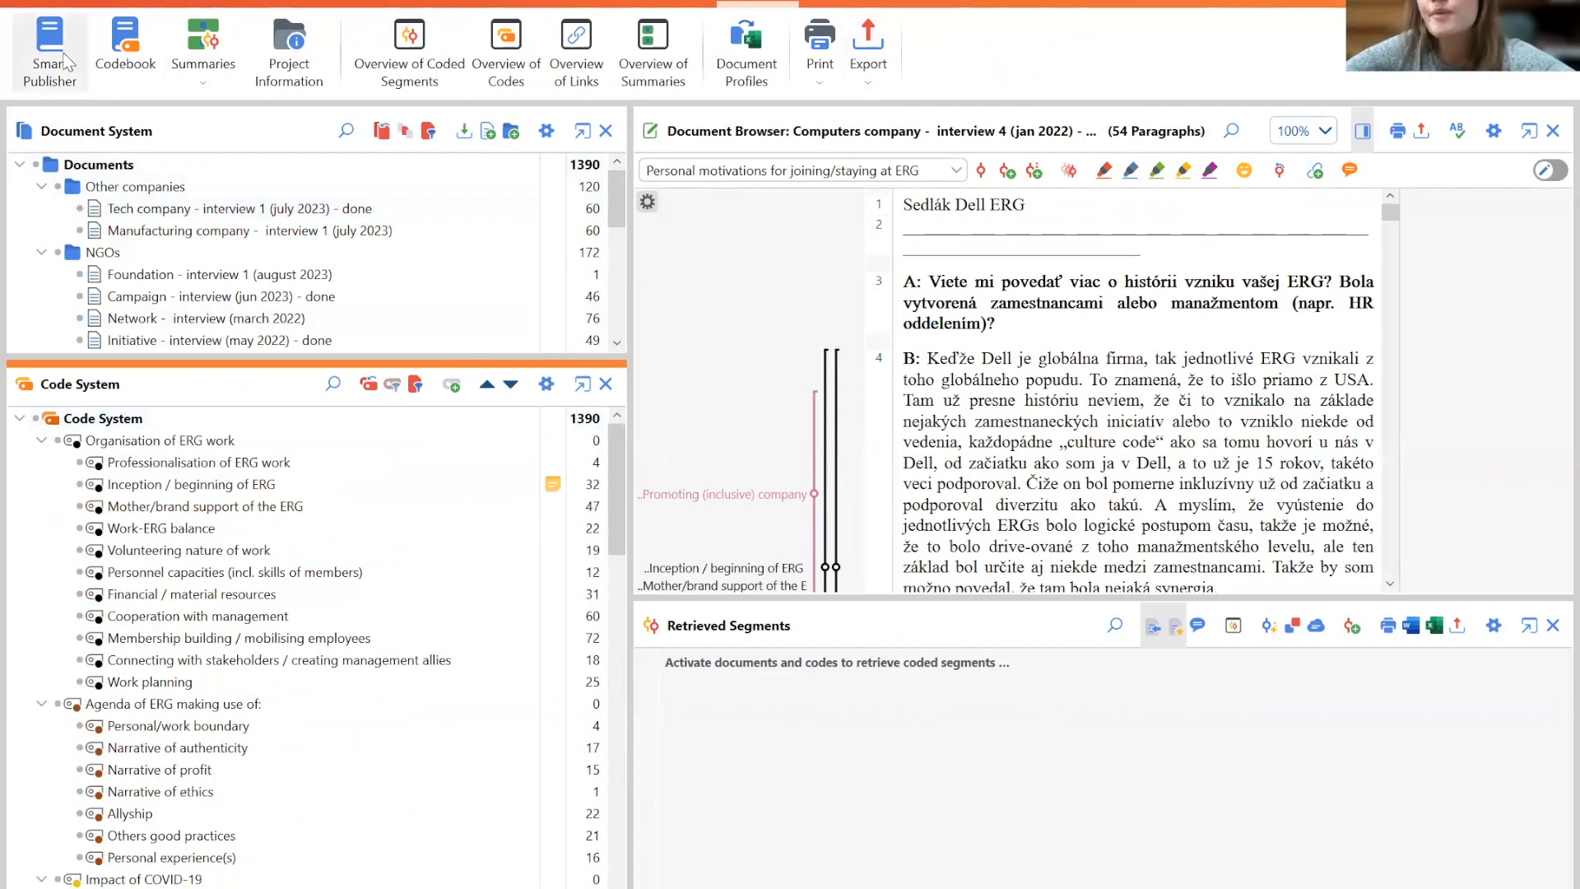
- Start Smart Publisher with all Personal motivations subcodes selected and the activated-documents-only restriction turned off
{"action": "left_click", "coordinate": [67, 64]}
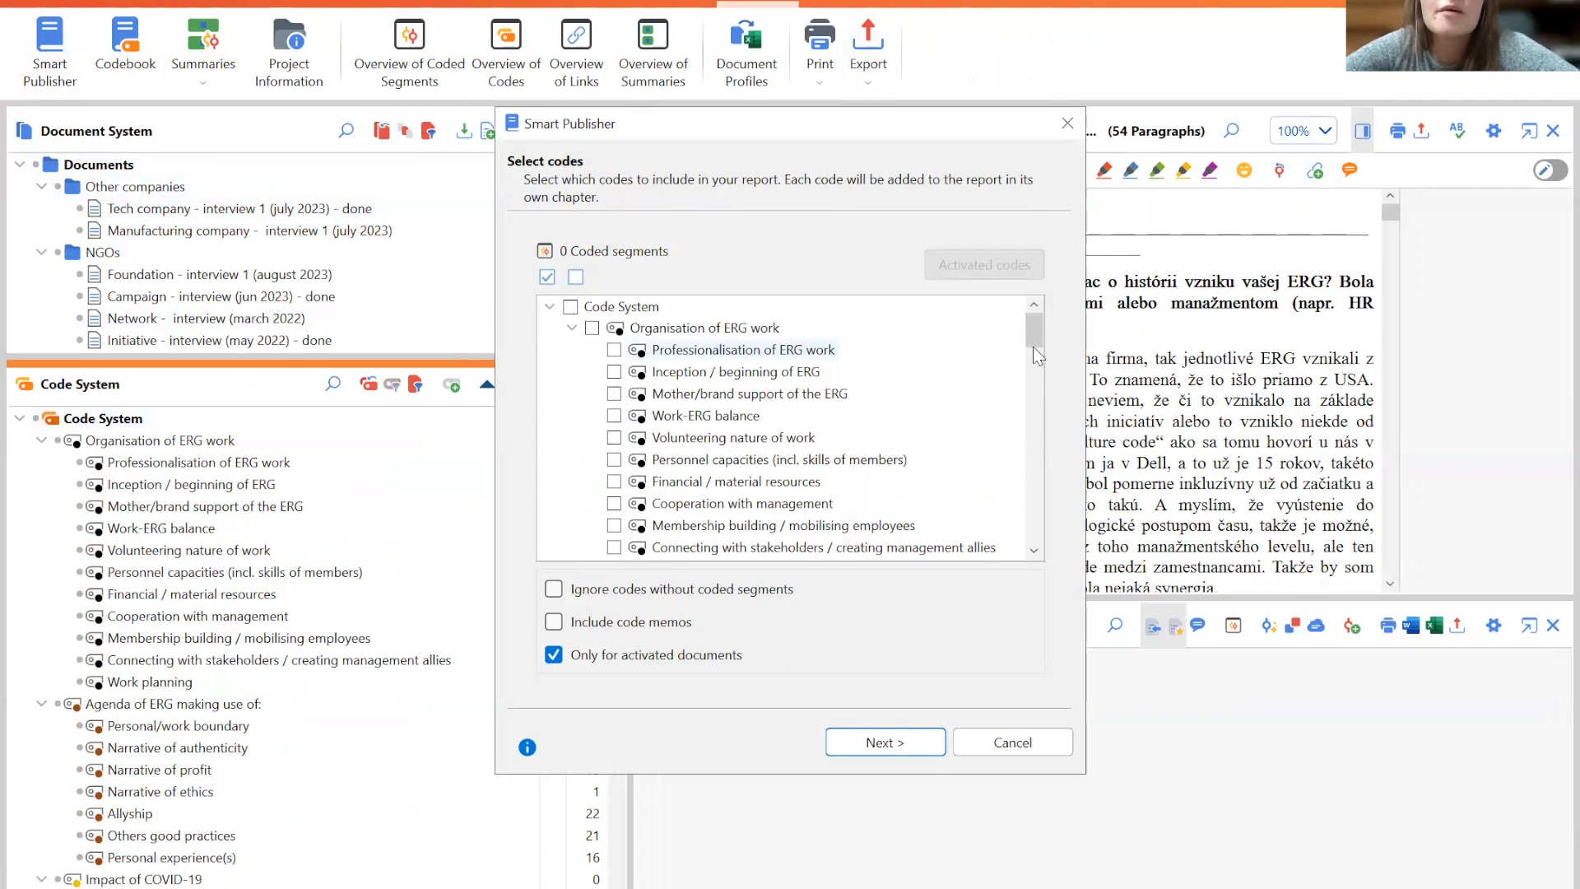
{"action": "scroll", "coordinate": [1034, 347], "scroll_direction": "down", "scroll_amount": 8}
{"action": "scroll", "coordinate": [1033, 476], "scroll_direction": "up", "scroll_amount": 4}
{"action": "scroll", "coordinate": [1034, 461], "scroll_direction": "down", "scroll_amount": 1}
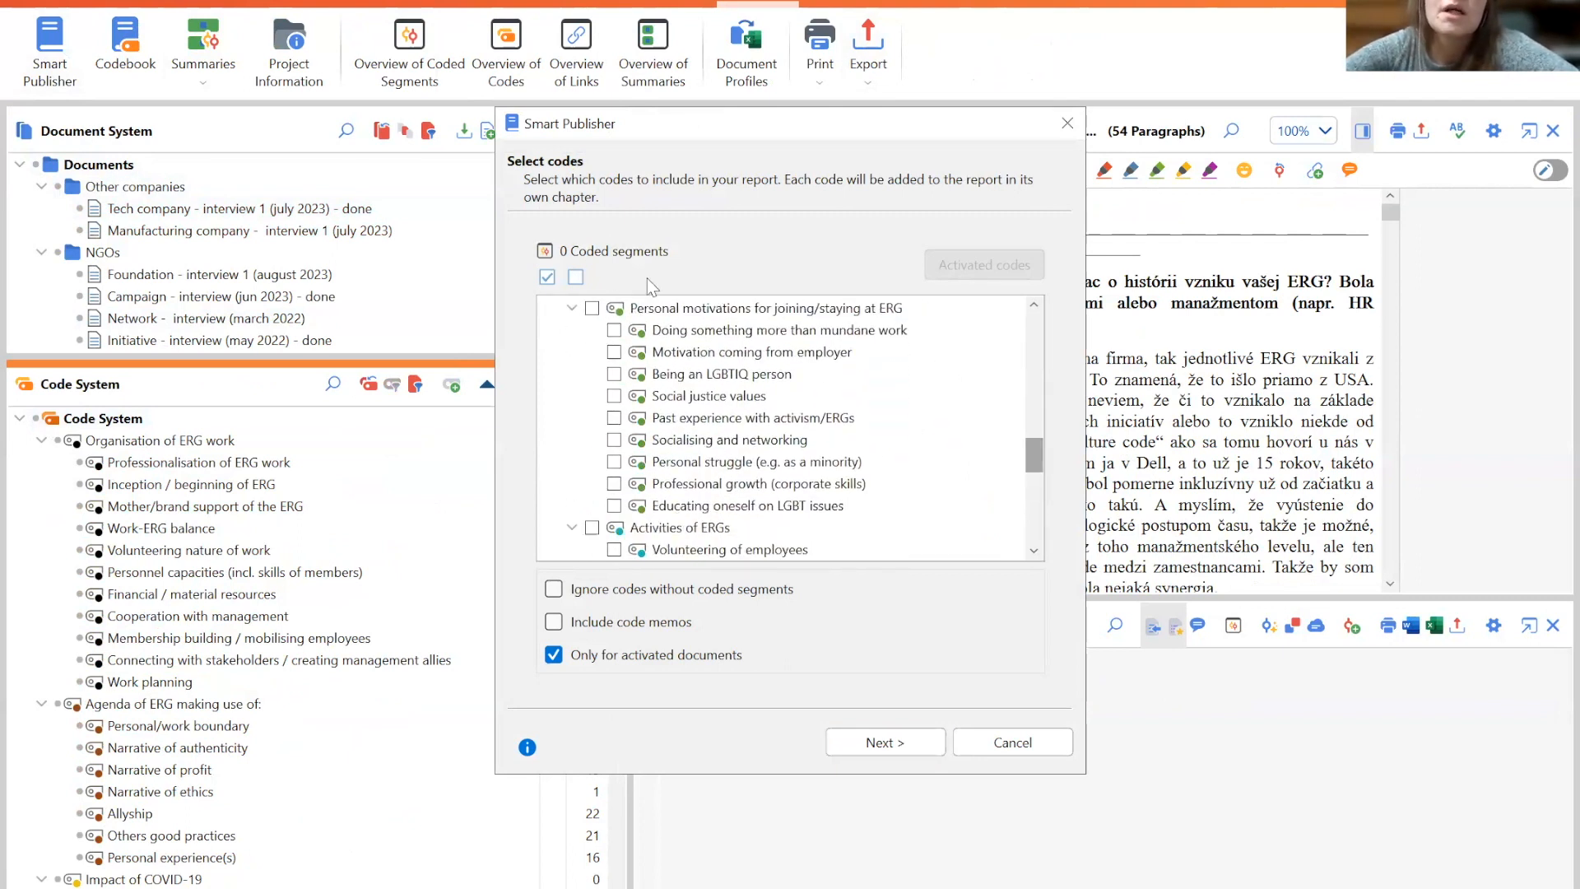
{"action": "left_click", "coordinate": [613, 330]}
{"action": "left_click", "coordinate": [613, 352]}
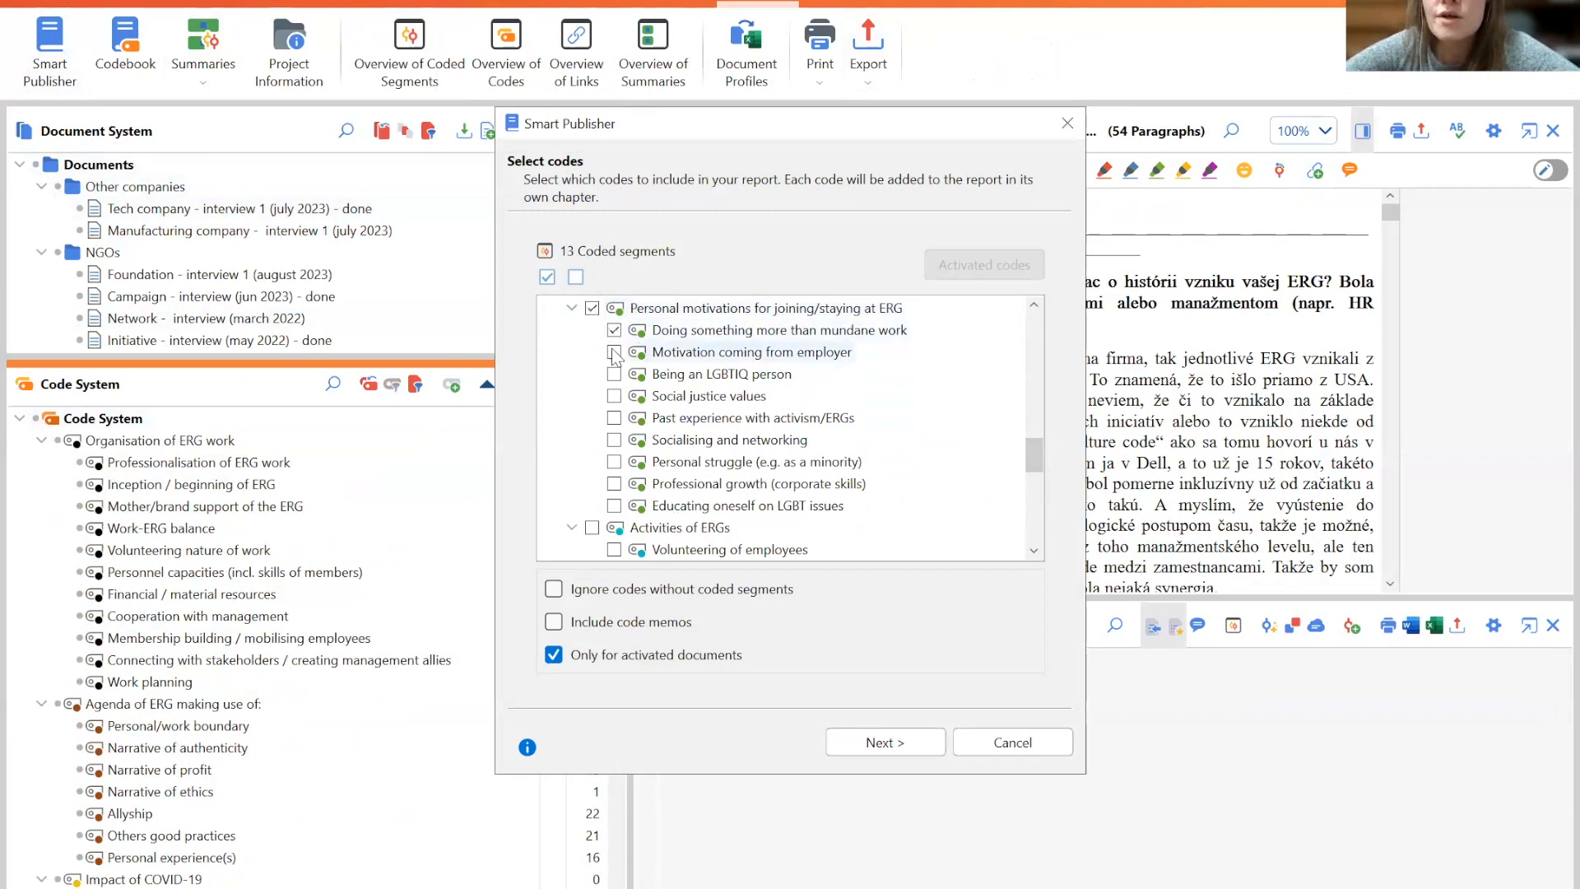
{"action": "left_click", "coordinate": [614, 373]}
{"action": "left_click", "coordinate": [614, 396]}
{"action": "left_click", "coordinate": [613, 418]}
{"action": "left_click", "coordinate": [614, 441]}
{"action": "left_click", "coordinate": [614, 462]}
{"action": "left_click", "coordinate": [615, 484]}
{"action": "left_click", "coordinate": [614, 505]}
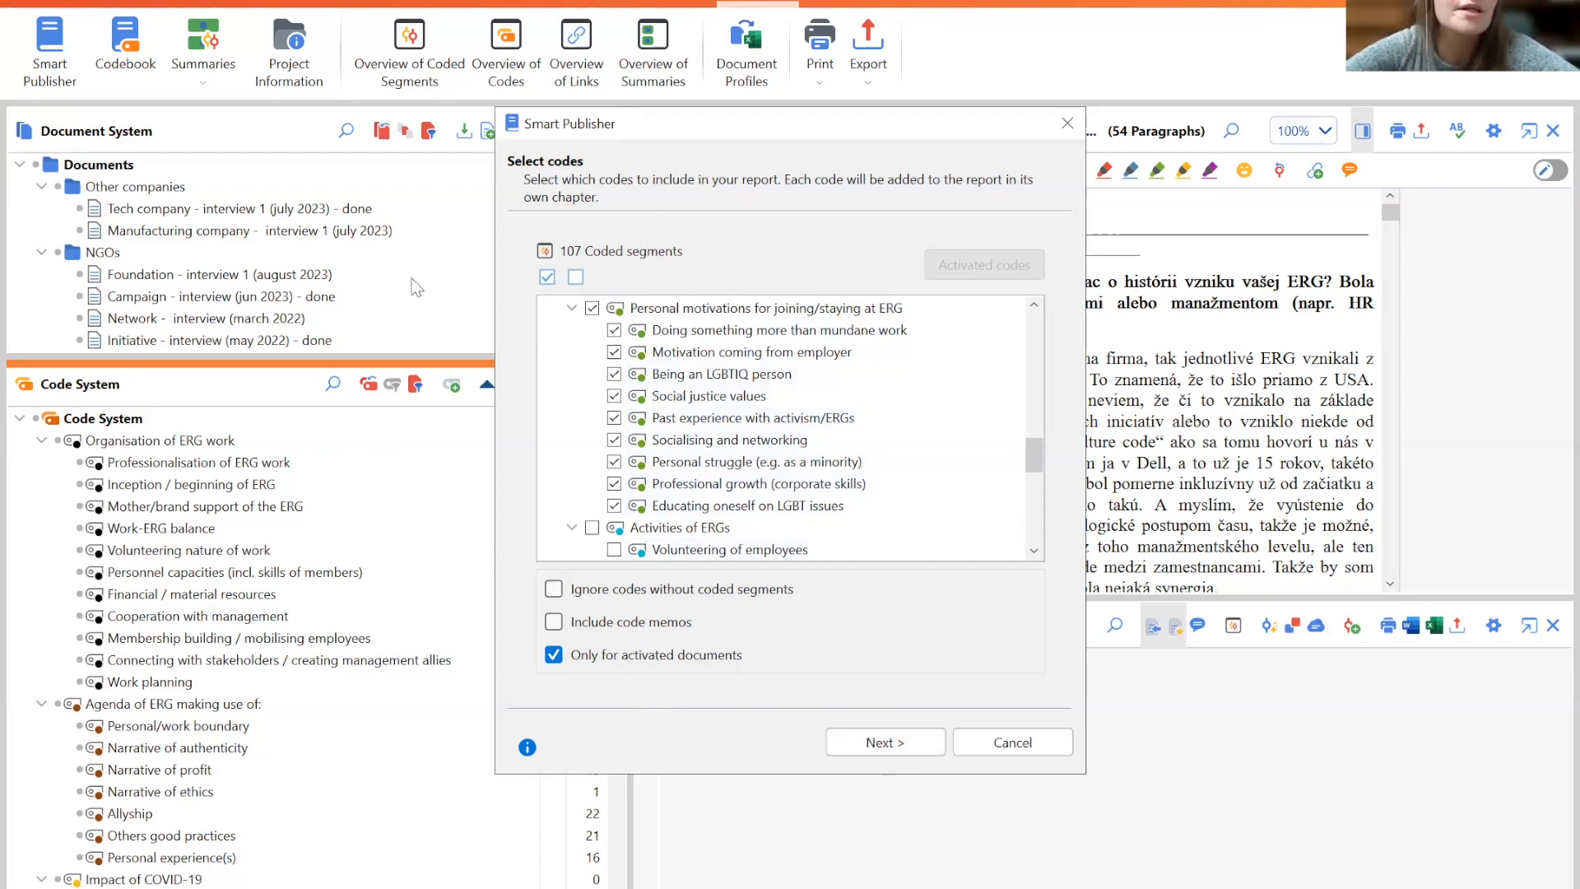
{"action": "left_click", "coordinate": [556, 655]}
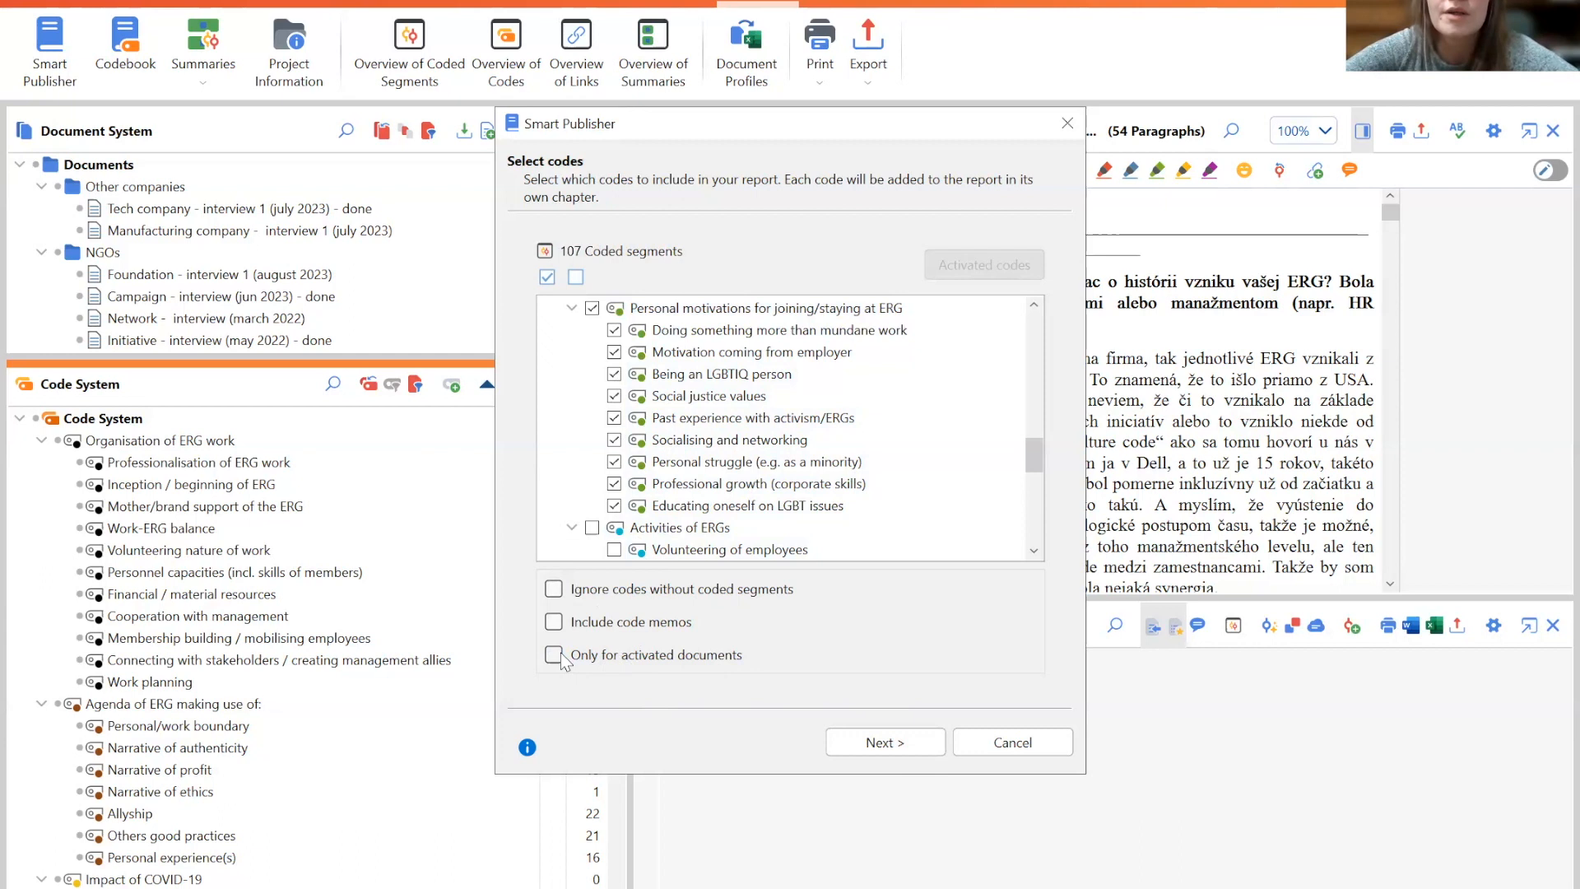
{"action": "left_click", "coordinate": [888, 743]}
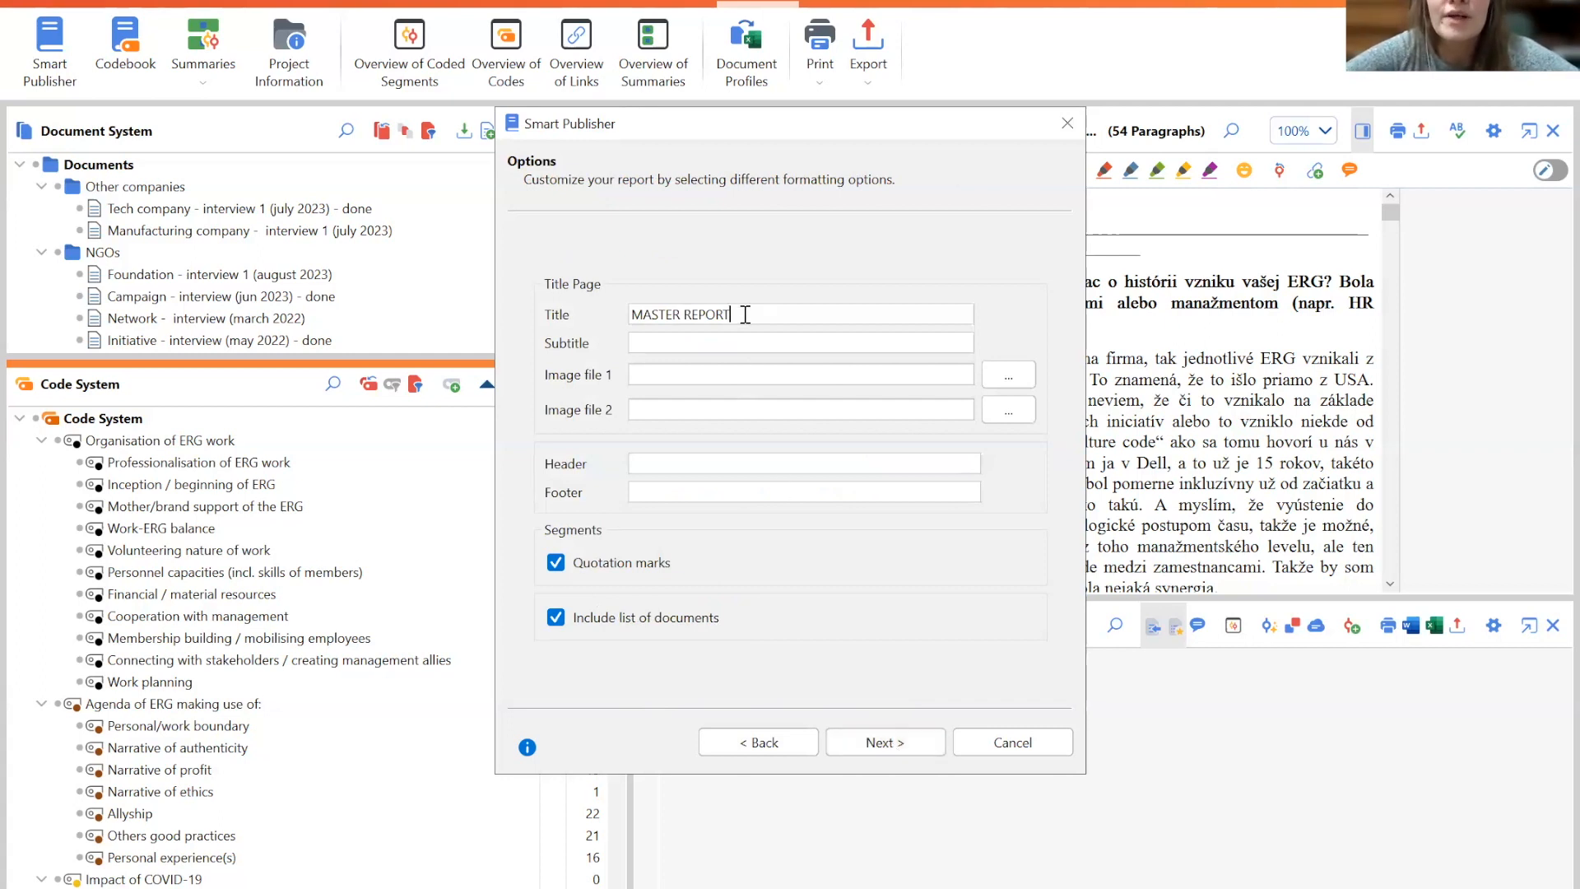
- Title the report Motivations and save the generated Word report
{"action": "left_click_drag", "start_coordinate": [729, 314], "coordinate": [627, 320]}
{"action": "key", "text": "BackSpace"}
{"action": "type", "text": "Motivations"}
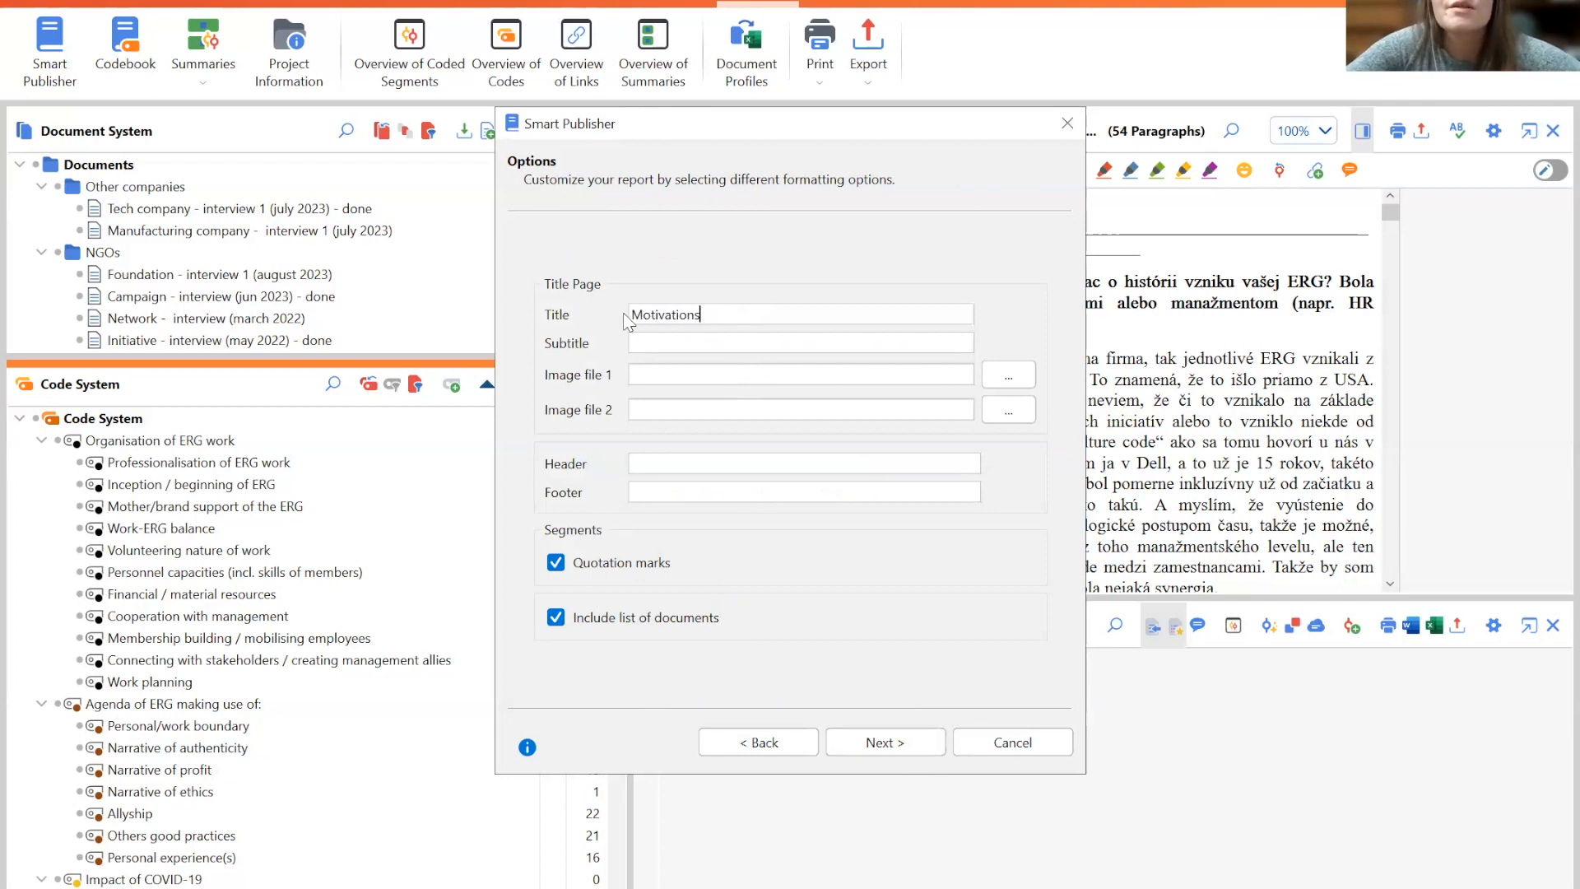
{"action": "key", "text": "Return"}
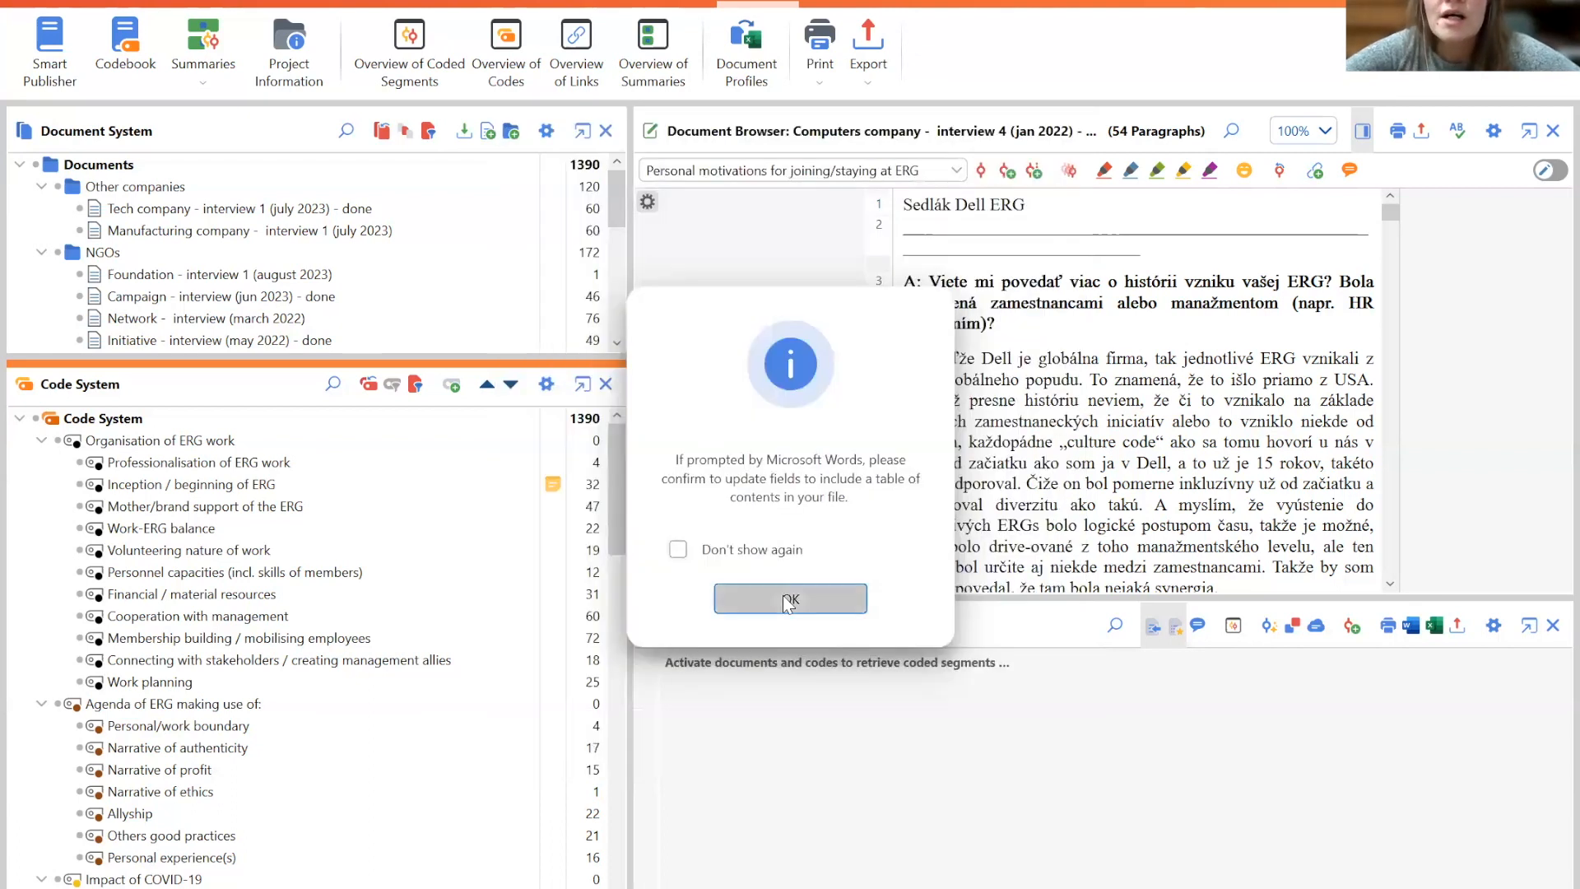
{"action": "left_click", "coordinate": [788, 600]}
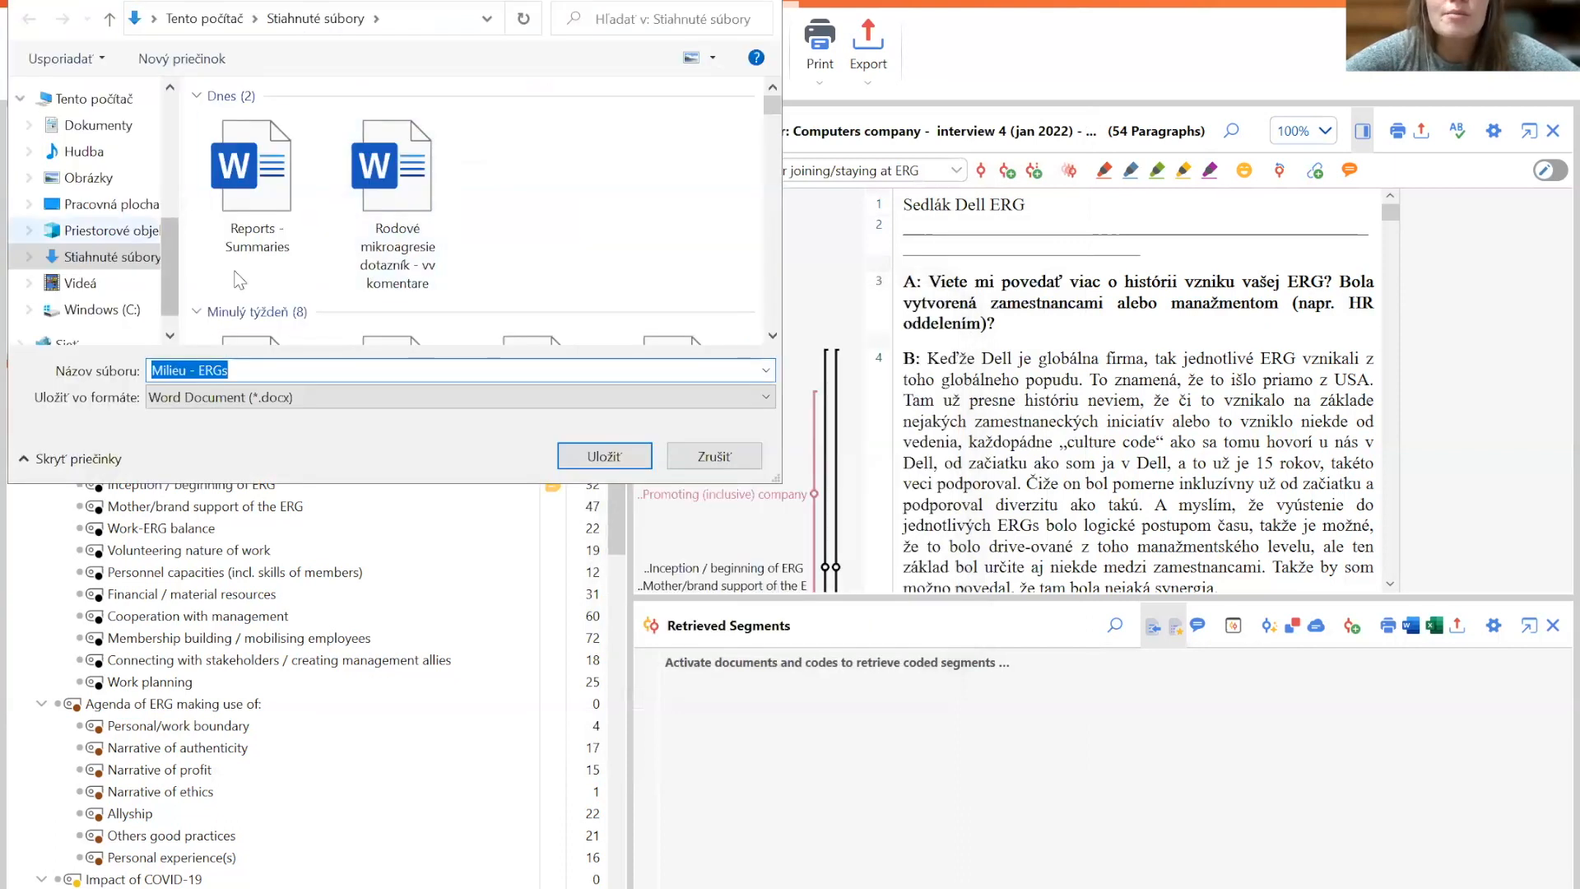
{"action": "left_click", "coordinate": [604, 456]}
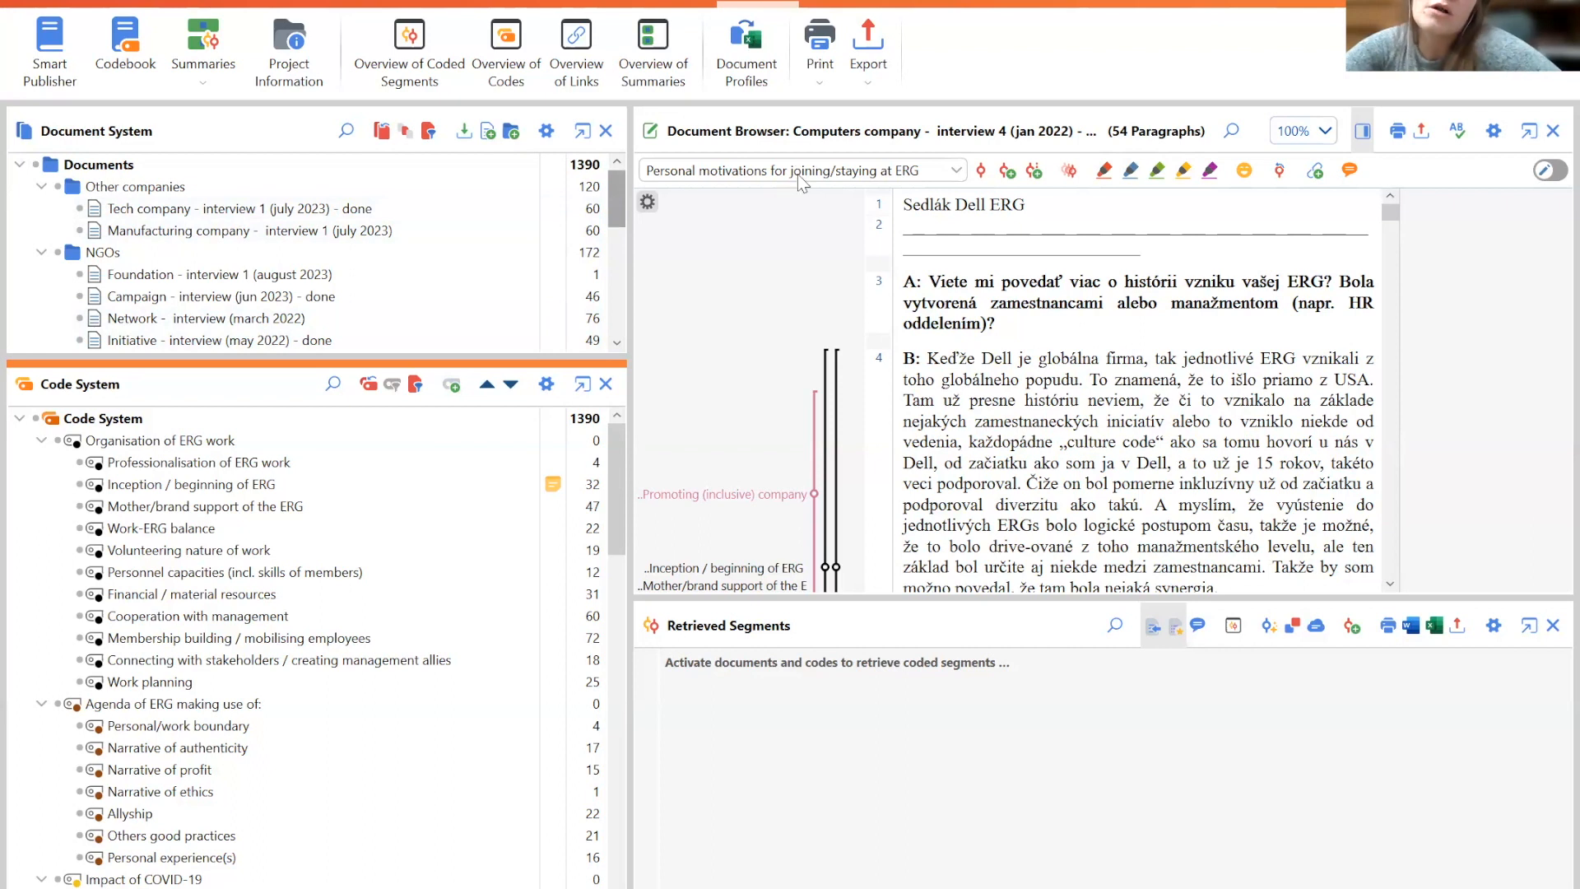
- Open Tech company - interview 1 (july 2023) - done, widen the document browser and scroll through it
{"action": "mouse_move", "coordinate": [189, 214]}
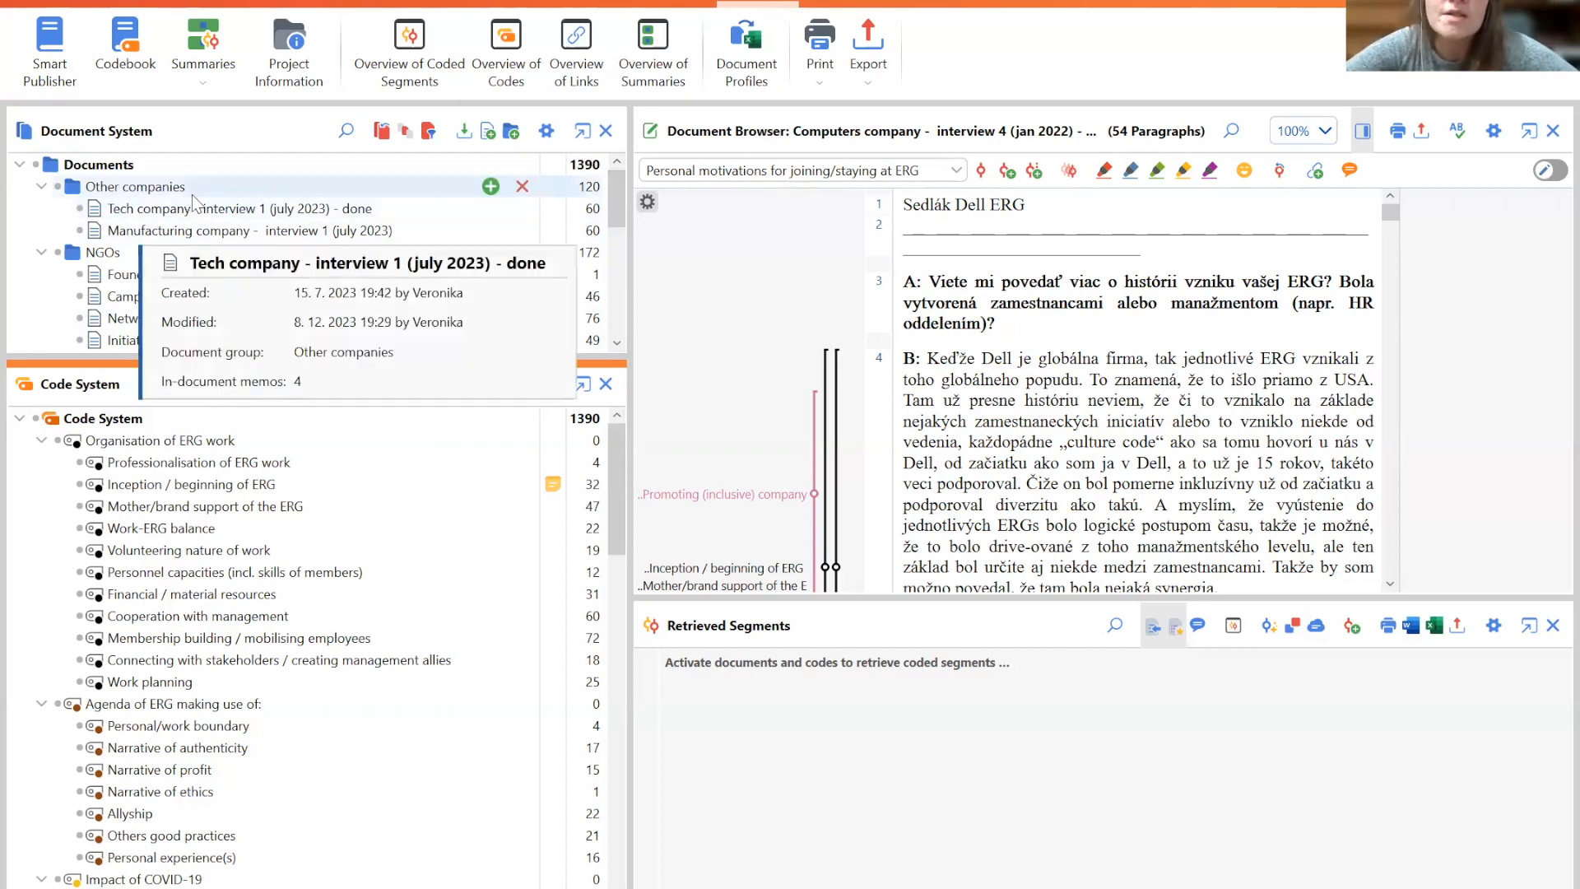
{"action": "double_click", "coordinate": [189, 213]}
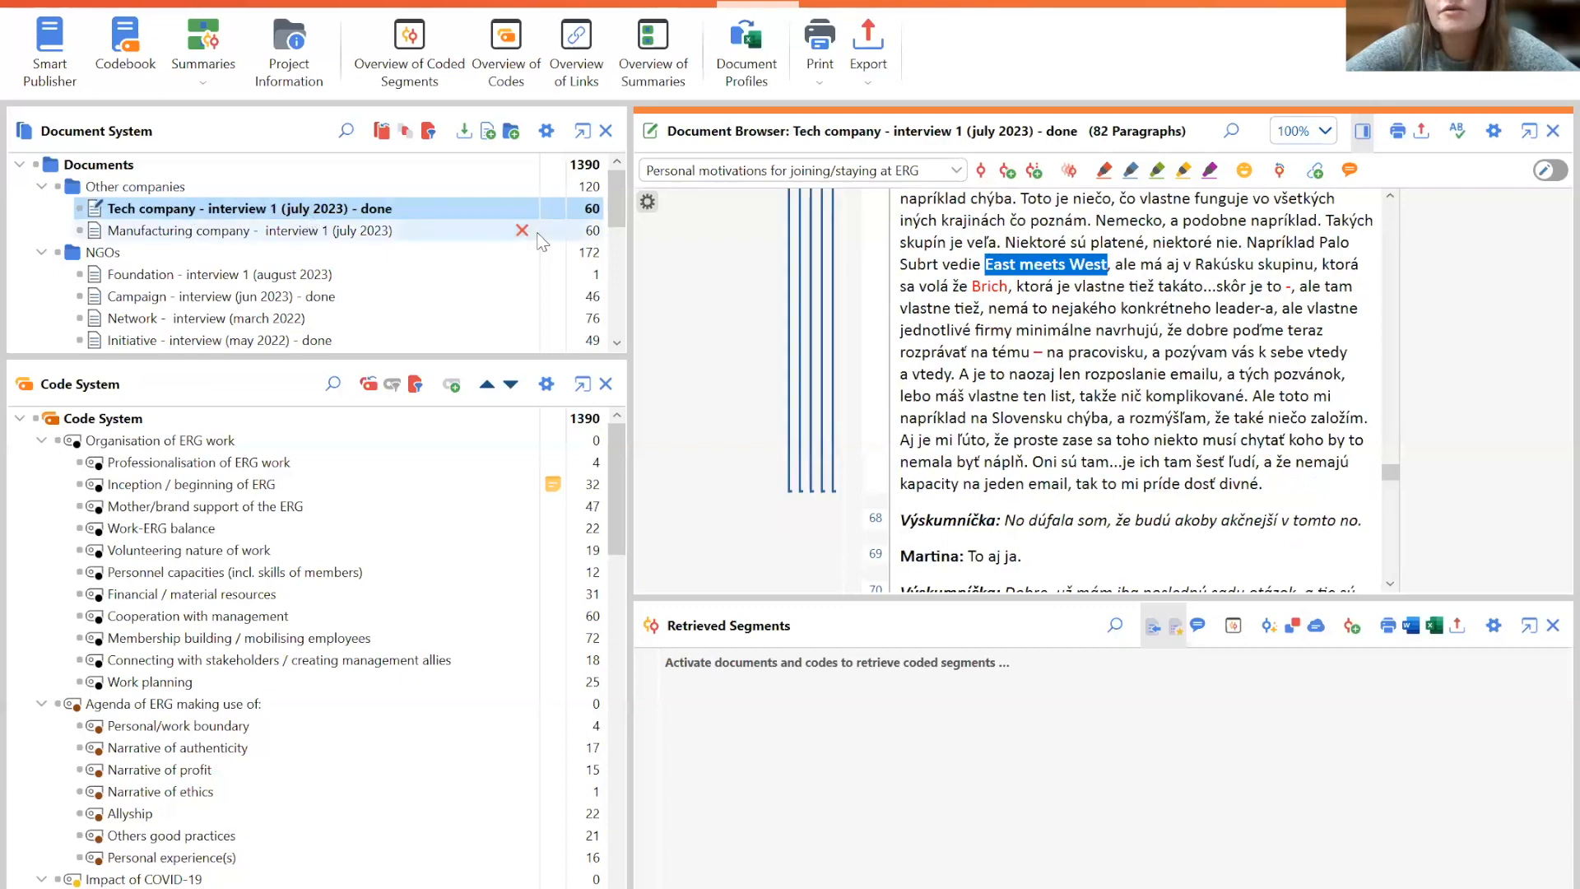
{"action": "left_click_drag", "start_coordinate": [1391, 472], "coordinate": [1390, 408]}
{"action": "left_click_drag", "start_coordinate": [630, 302], "coordinate": [466, 293]}
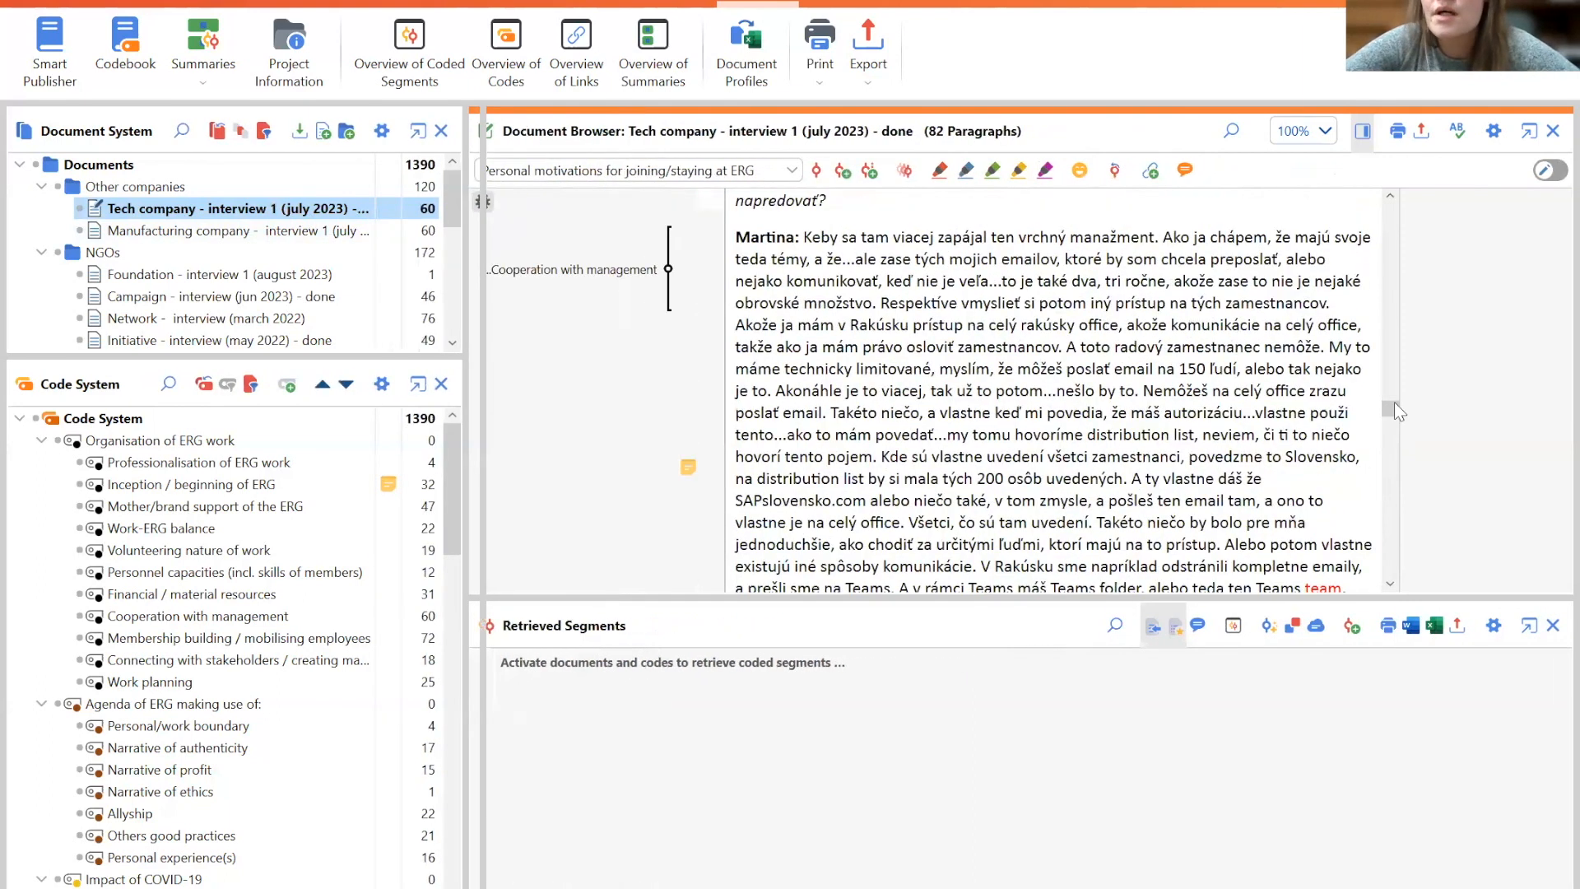
{"action": "left_click_drag", "start_coordinate": [1393, 410], "coordinate": [1394, 333]}
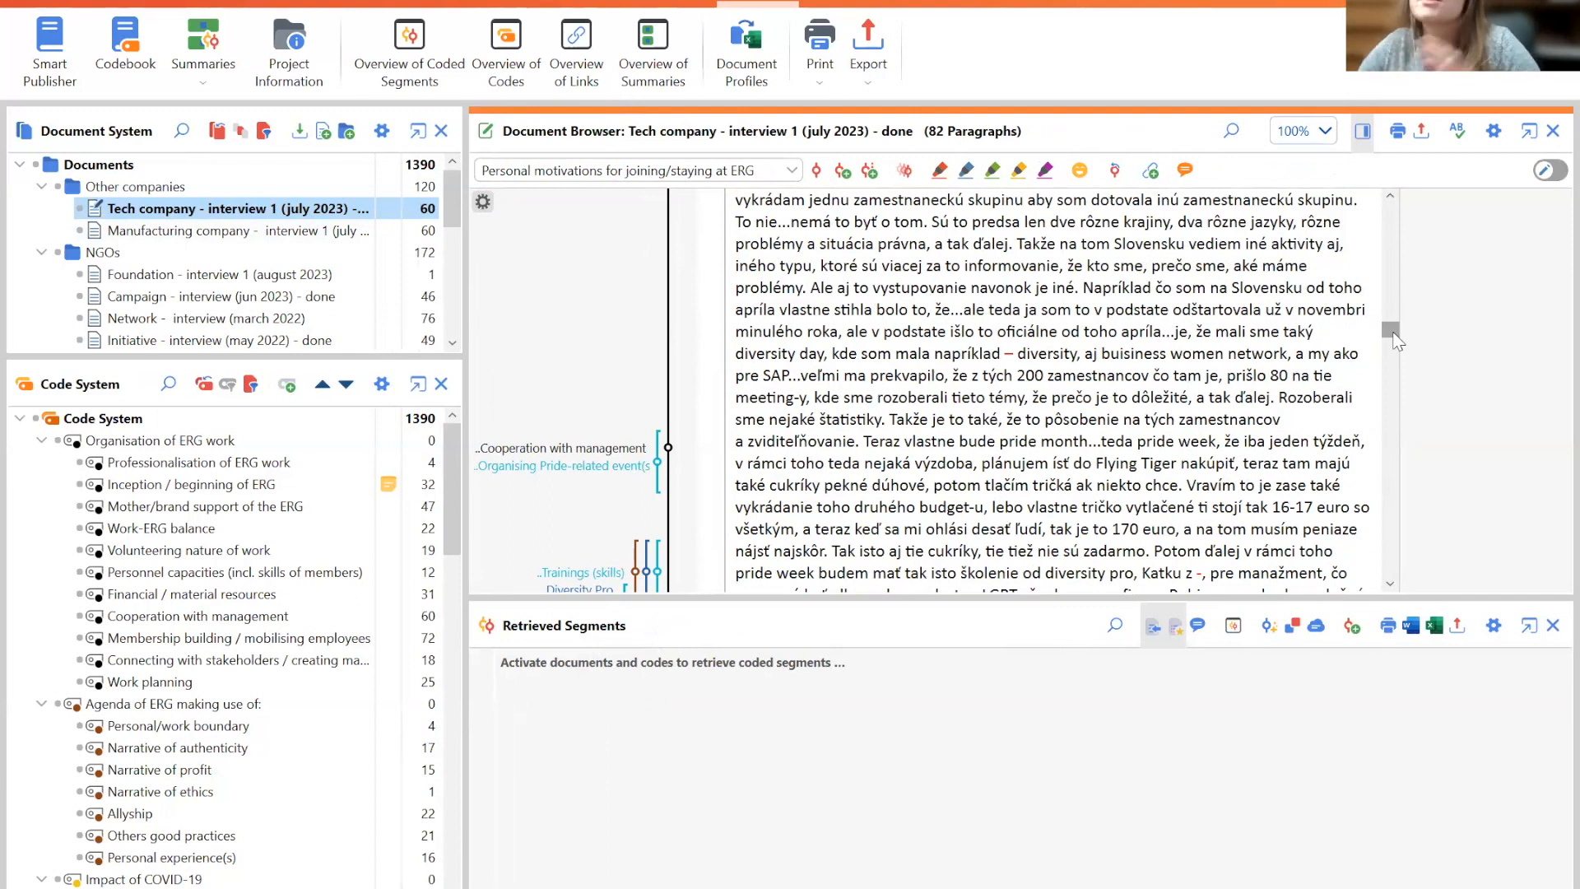
{"action": "left_click_drag", "start_coordinate": [1392, 333], "coordinate": [1450, 123]}
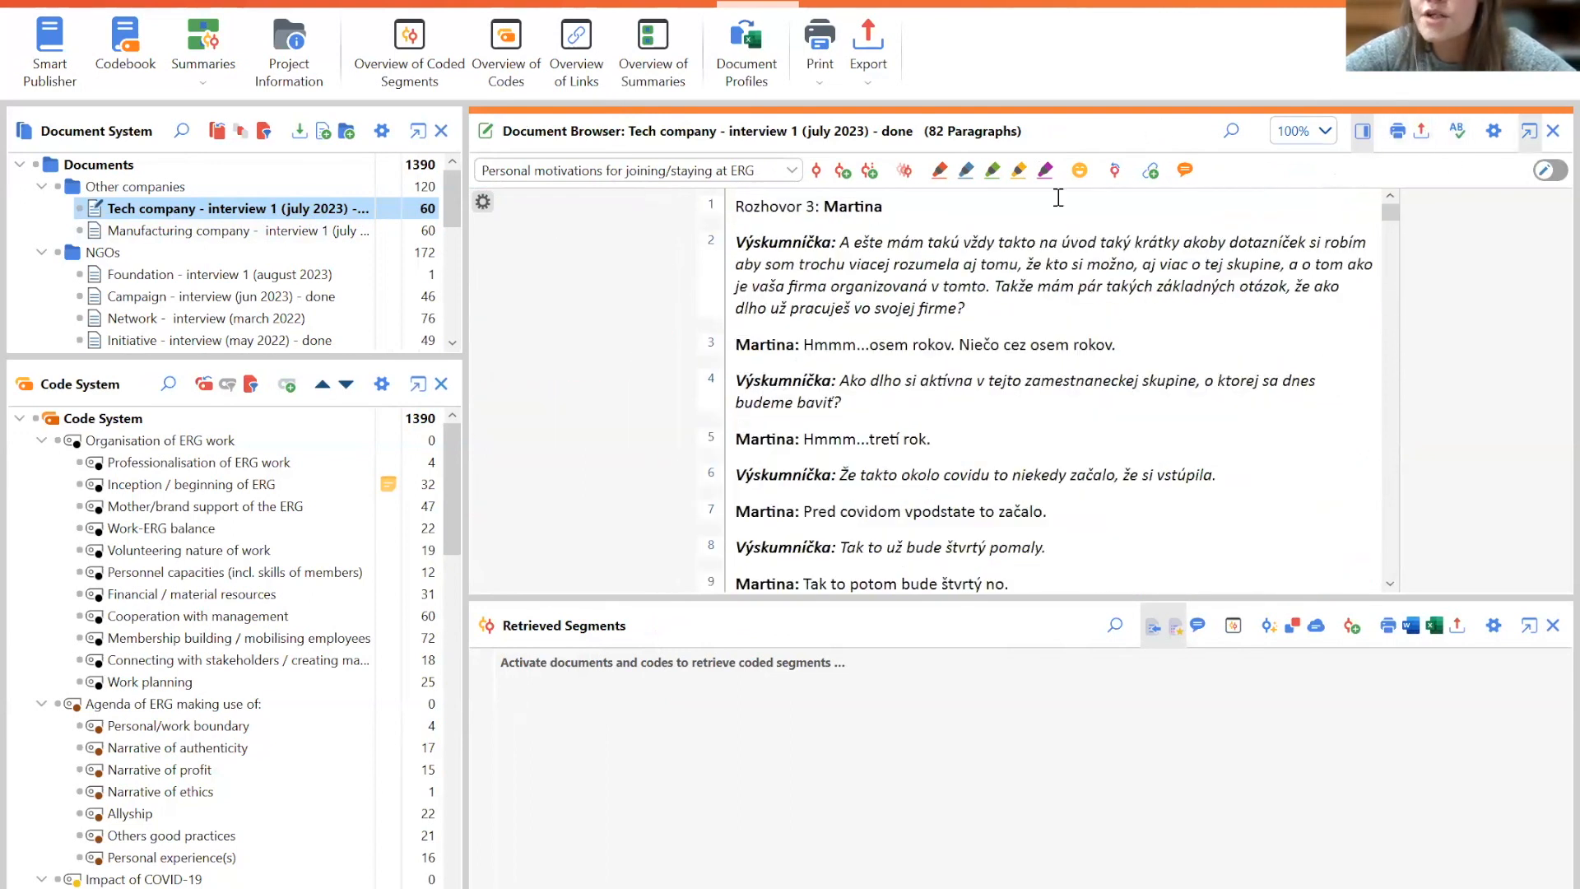
- Export the displayed interview as a PDF document with coded segments displayed, keeping the suggested file name
{"action": "left_click", "coordinate": [1423, 132]}
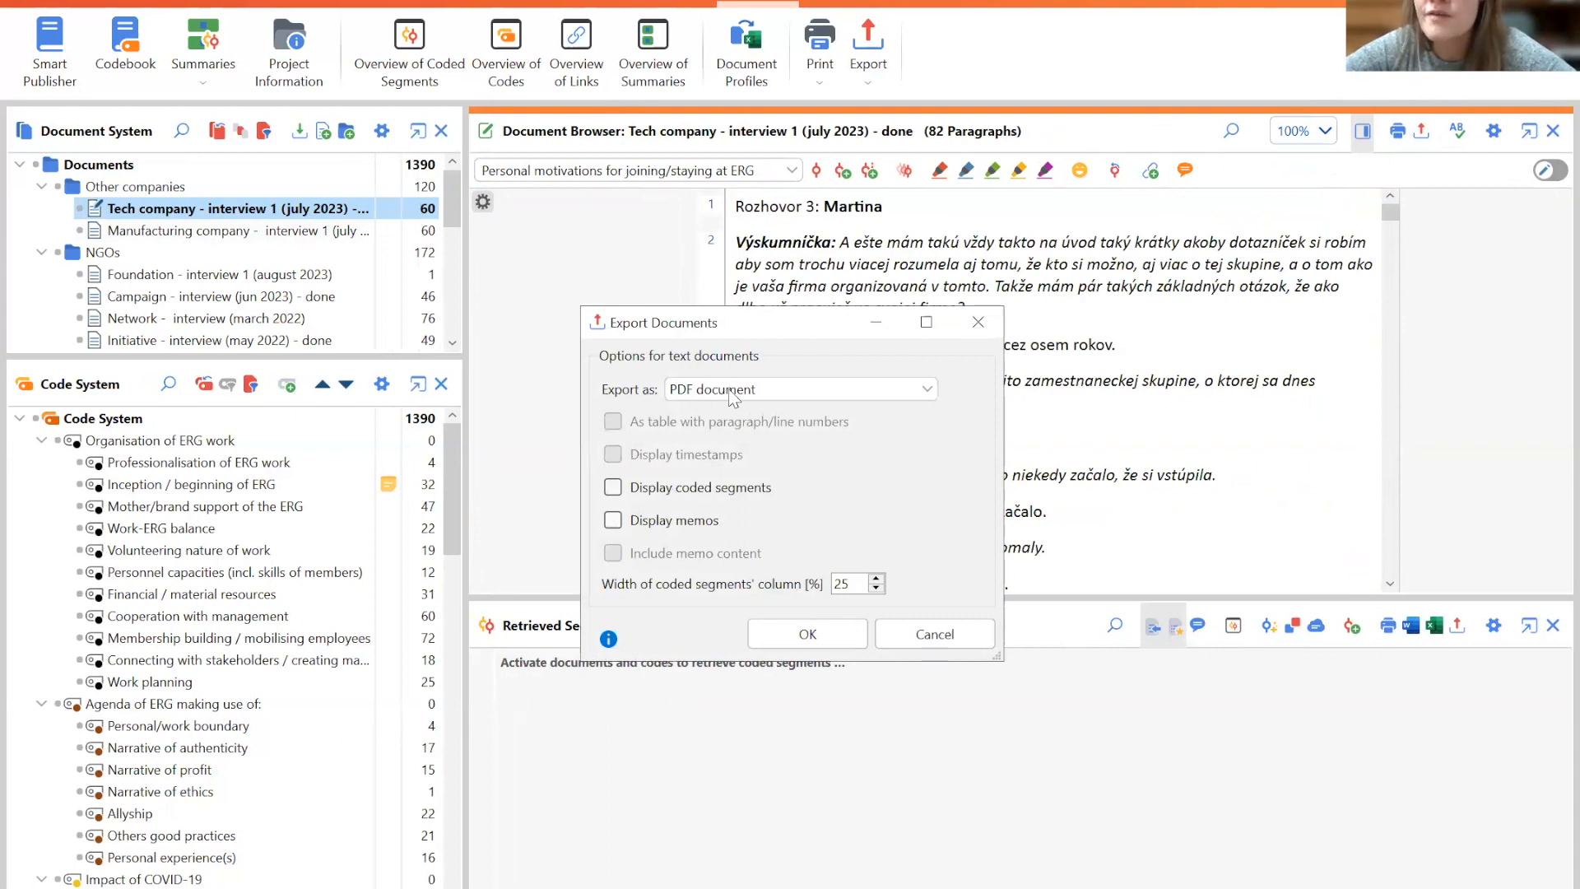
{"action": "left_click", "coordinate": [611, 490]}
{"action": "left_click", "coordinate": [823, 634]}
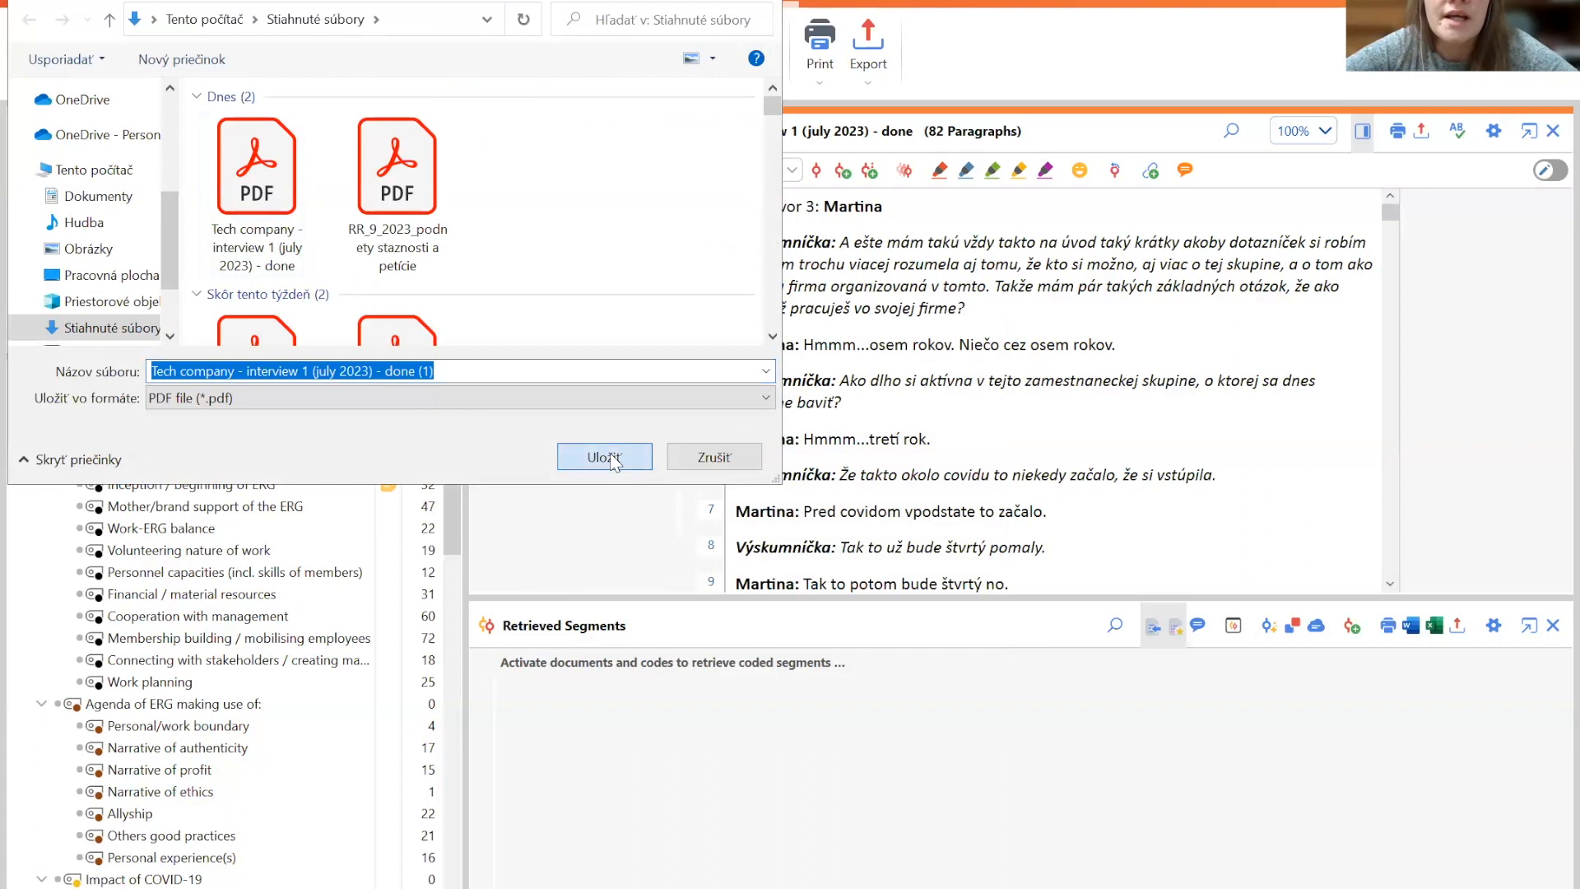
{"action": "key", "text": "Return"}
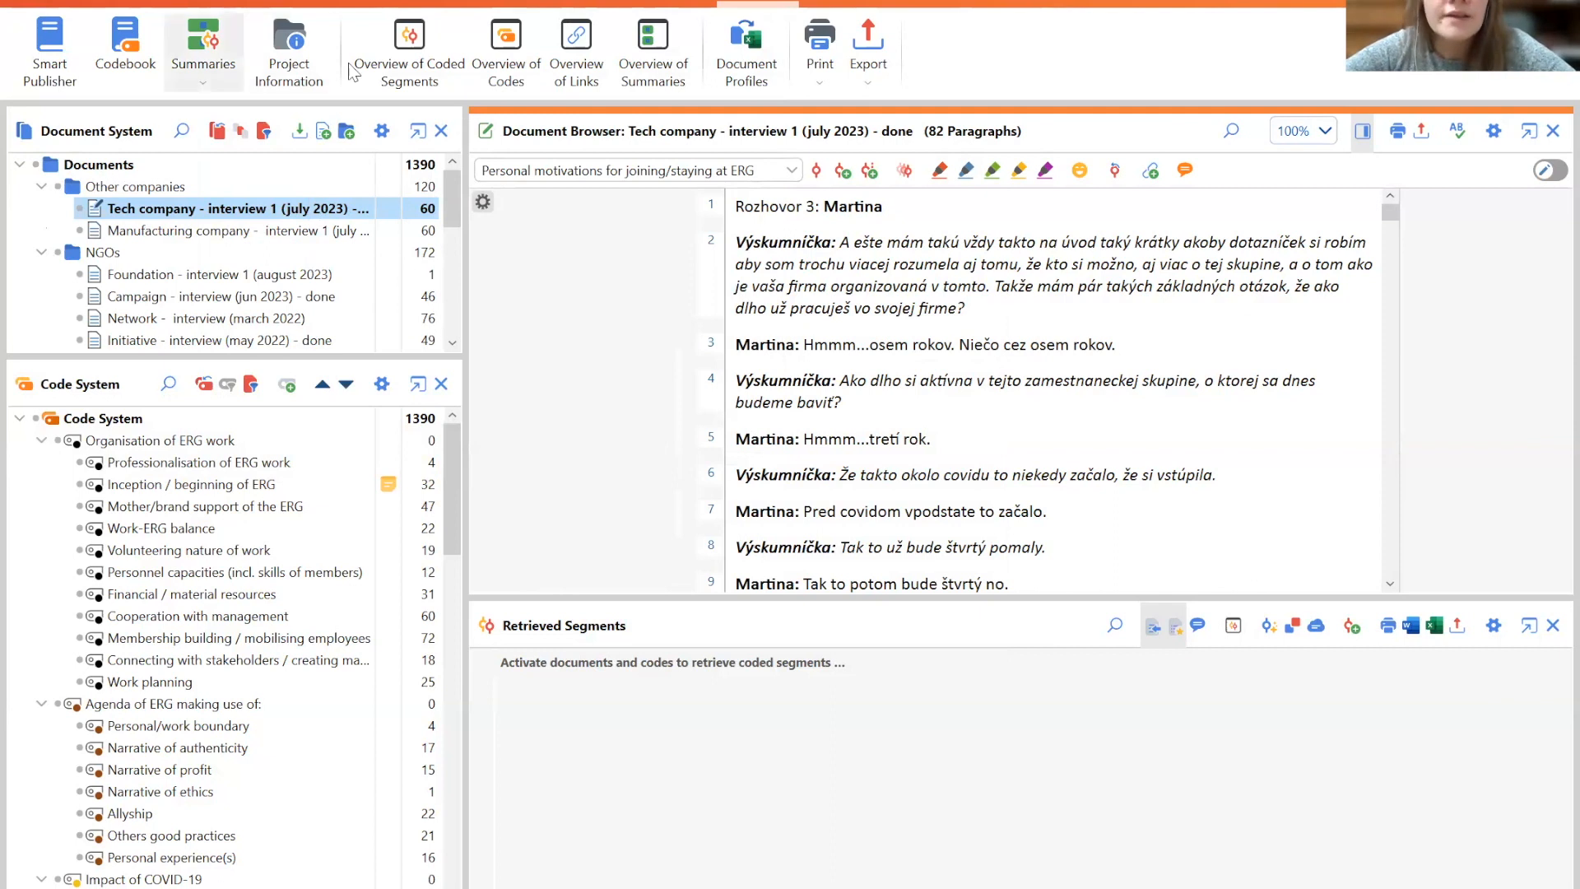
- Browse the tools offered under the analysis, codes, variables, mixed methods, reports and MAXDictio sections
{"action": "left_click", "coordinate": [546, 3]}
{"action": "scroll", "coordinate": [348, 62], "scroll_direction": "up", "scroll_amount": 1}
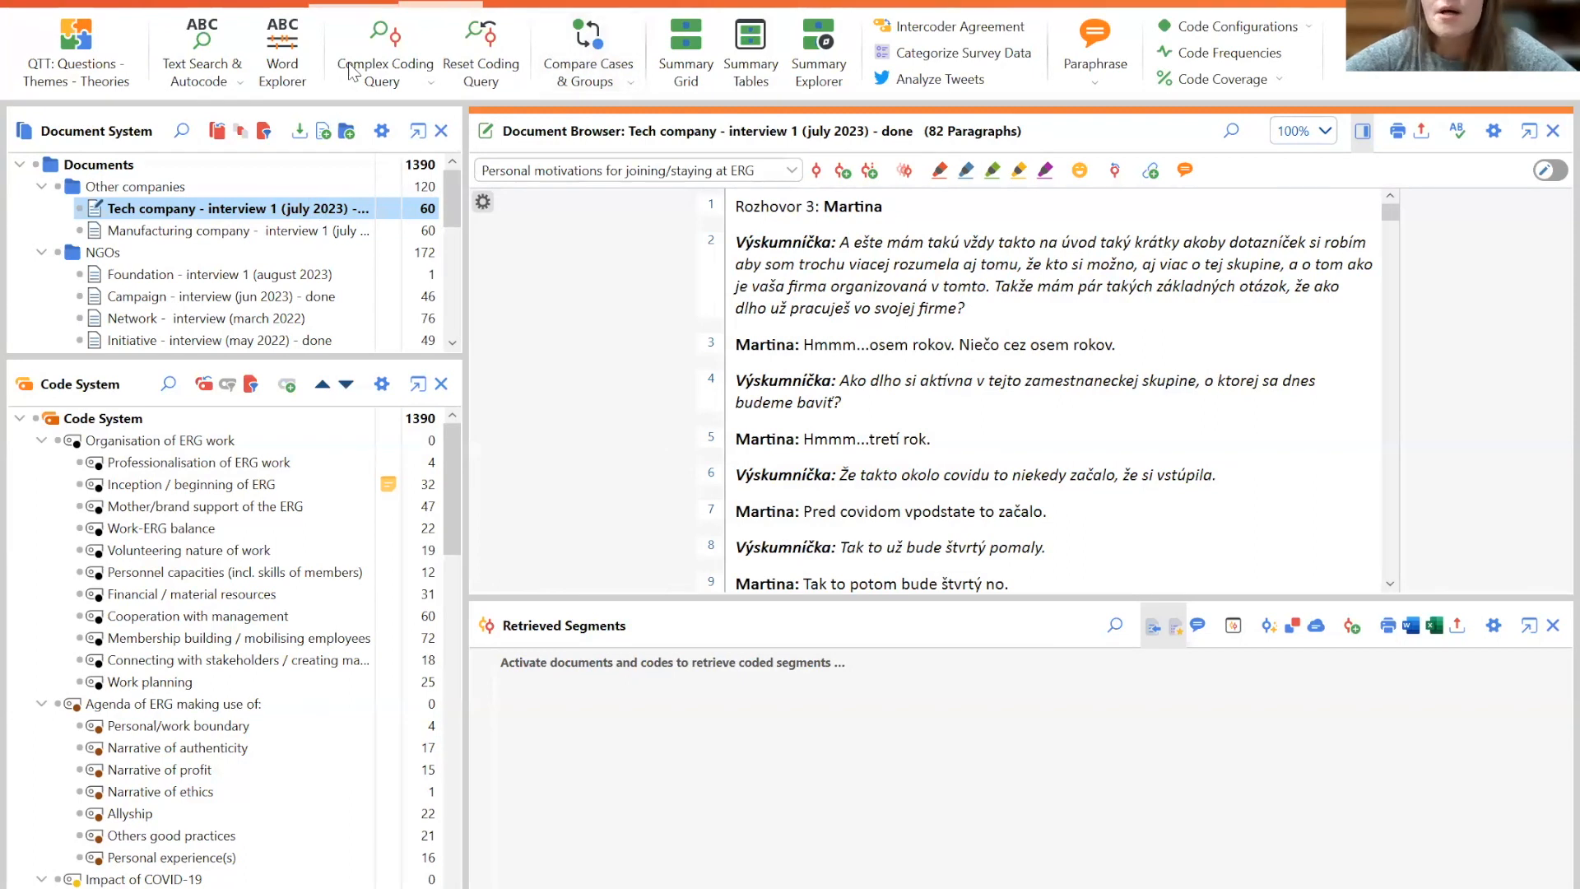
{"action": "left_click", "coordinate": [190, 3]}
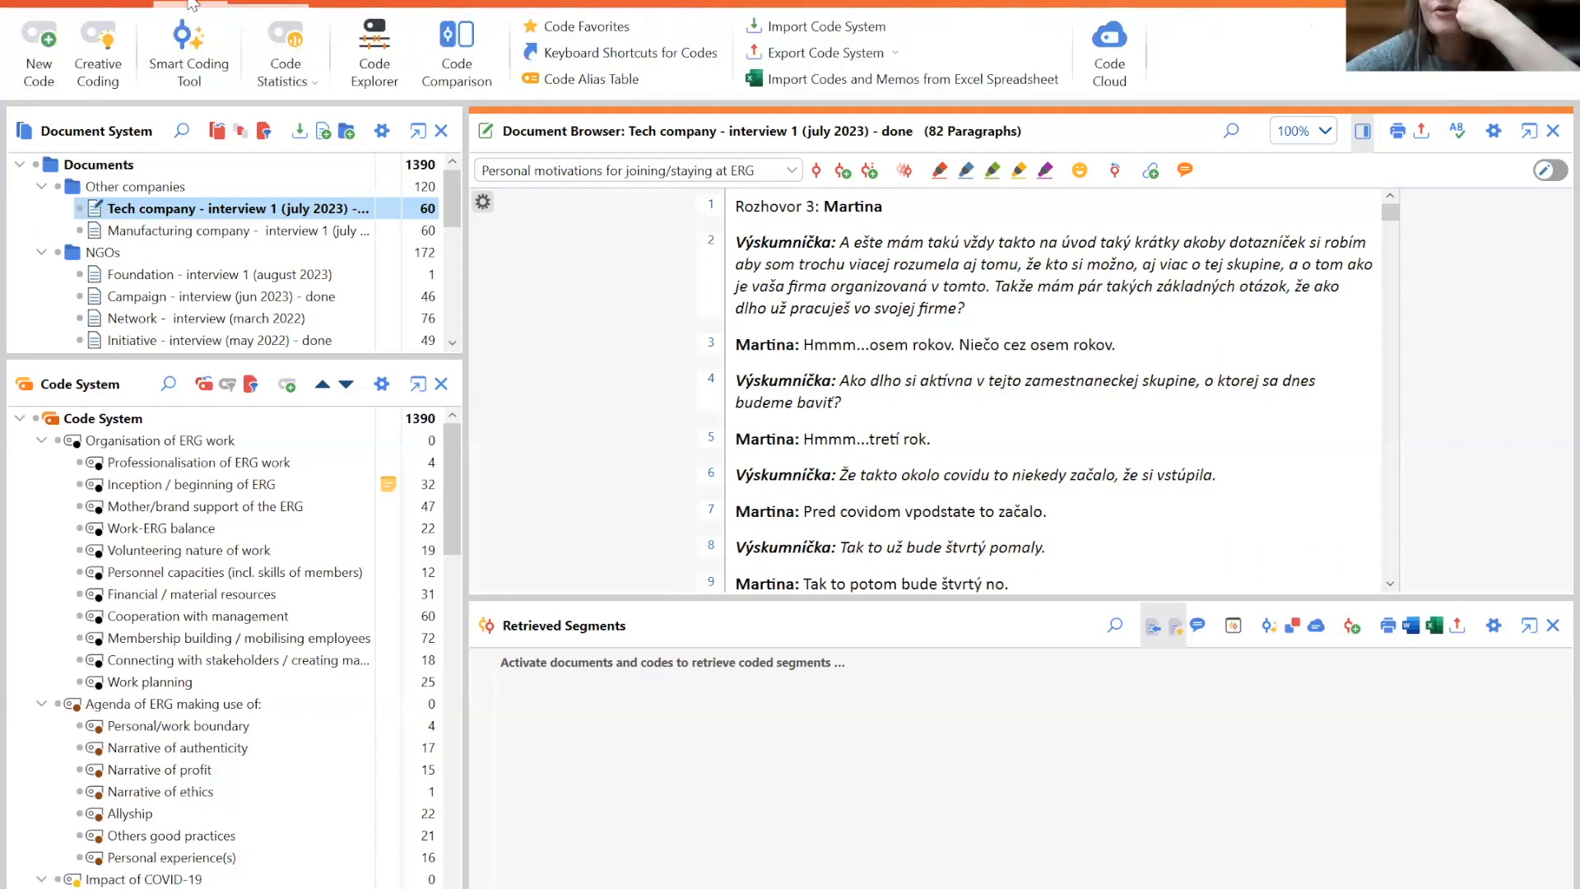
{"action": "scroll", "coordinate": [191, 3], "scroll_direction": "down", "scroll_amount": 1}
{"action": "scroll", "coordinate": [191, 3], "scroll_direction": "down", "scroll_amount": 1}
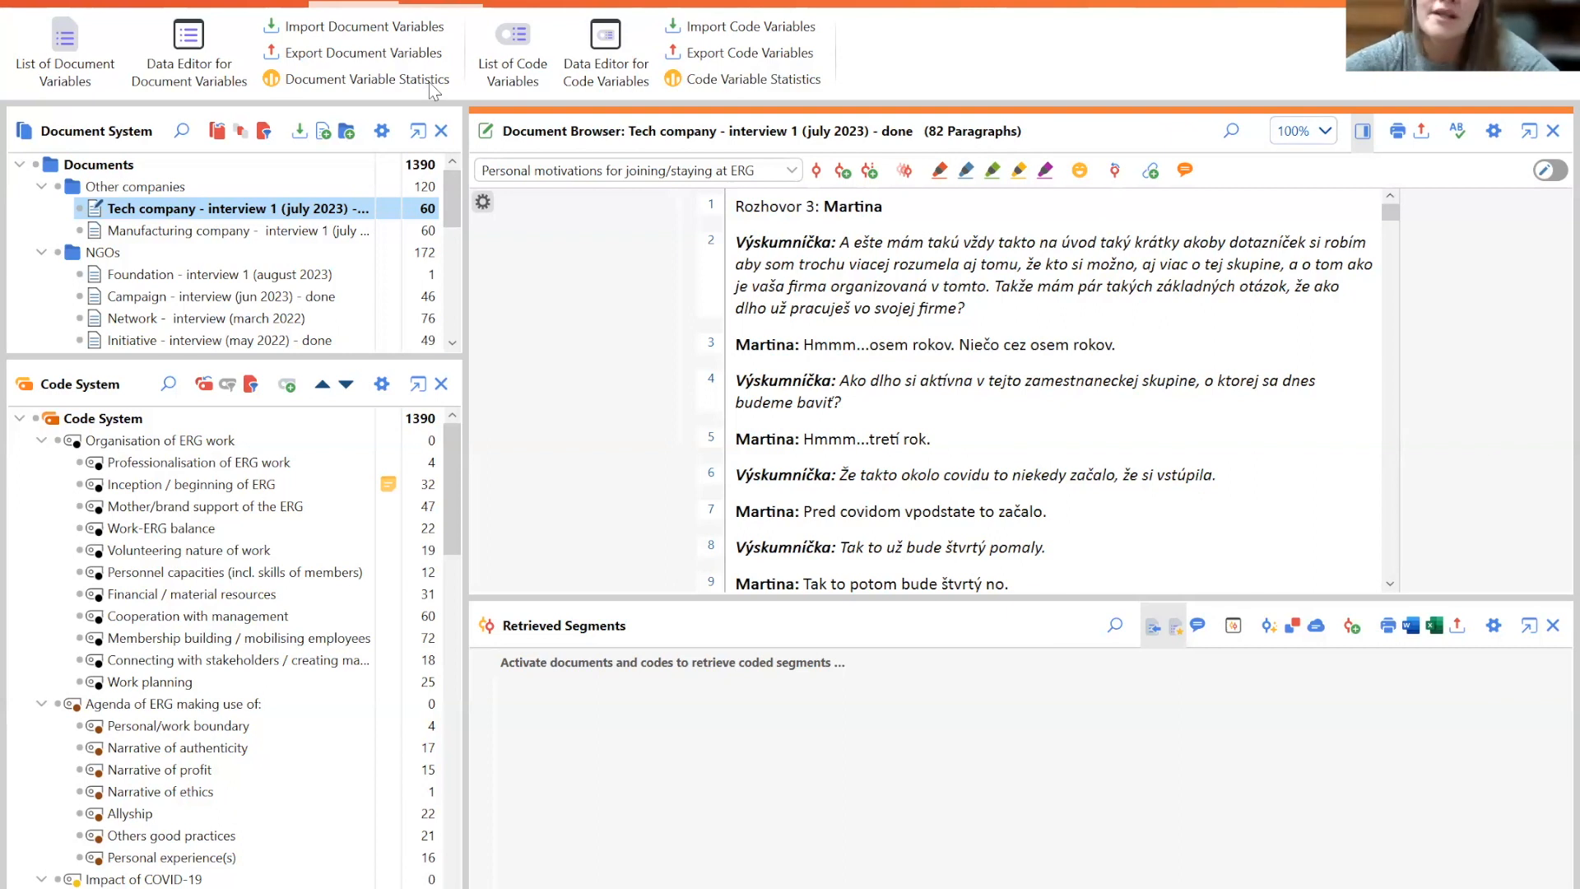
{"action": "left_click", "coordinate": [432, 5]}
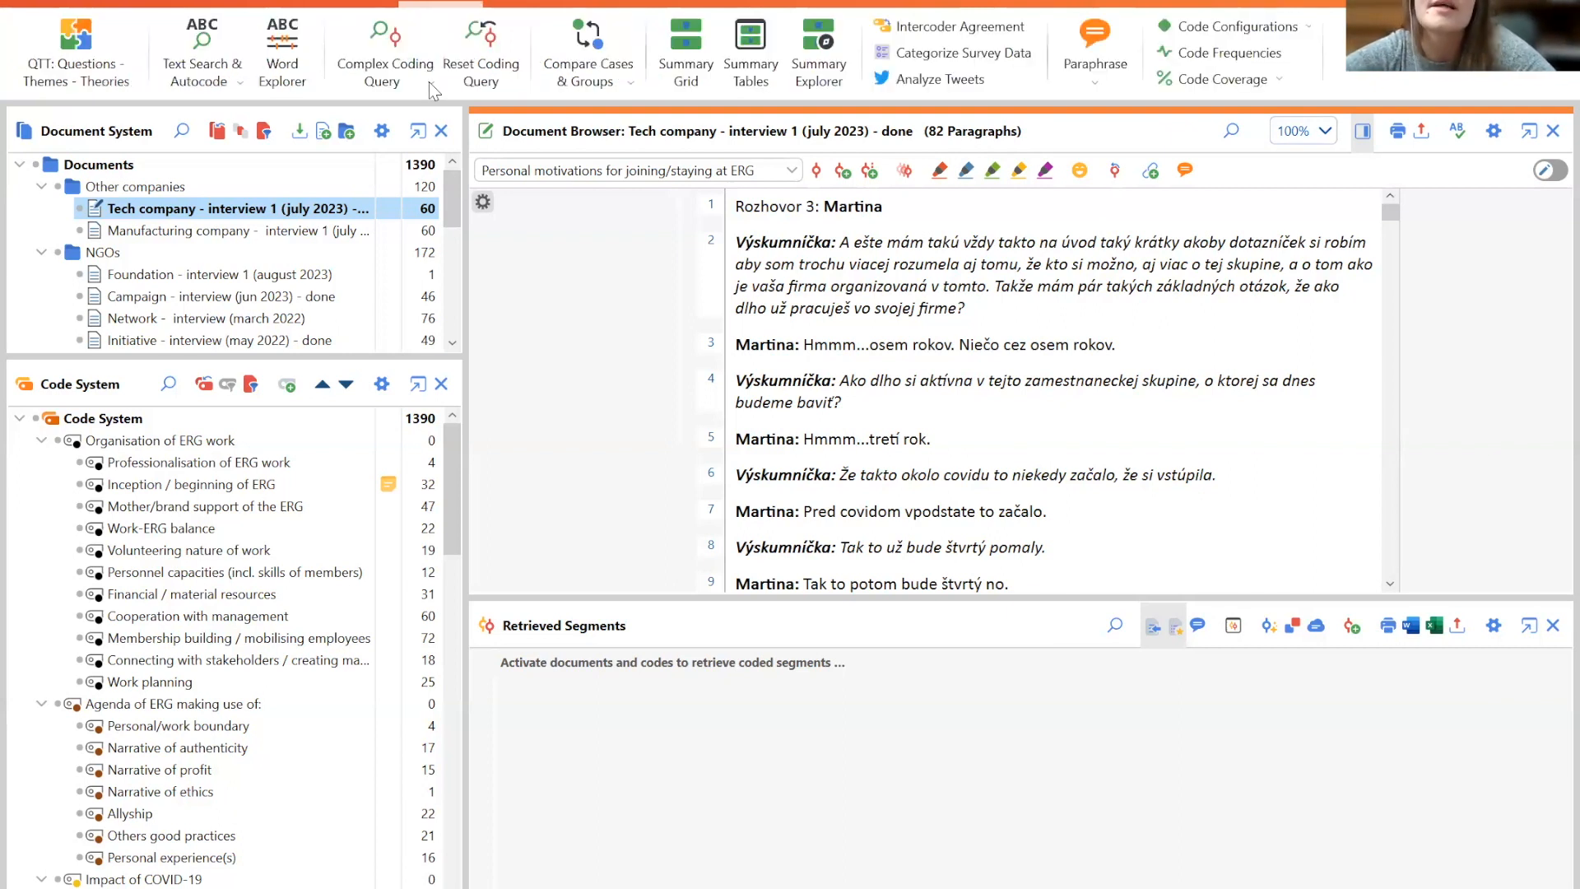
{"action": "scroll", "coordinate": [427, 81], "scroll_direction": "down", "scroll_amount": 1}
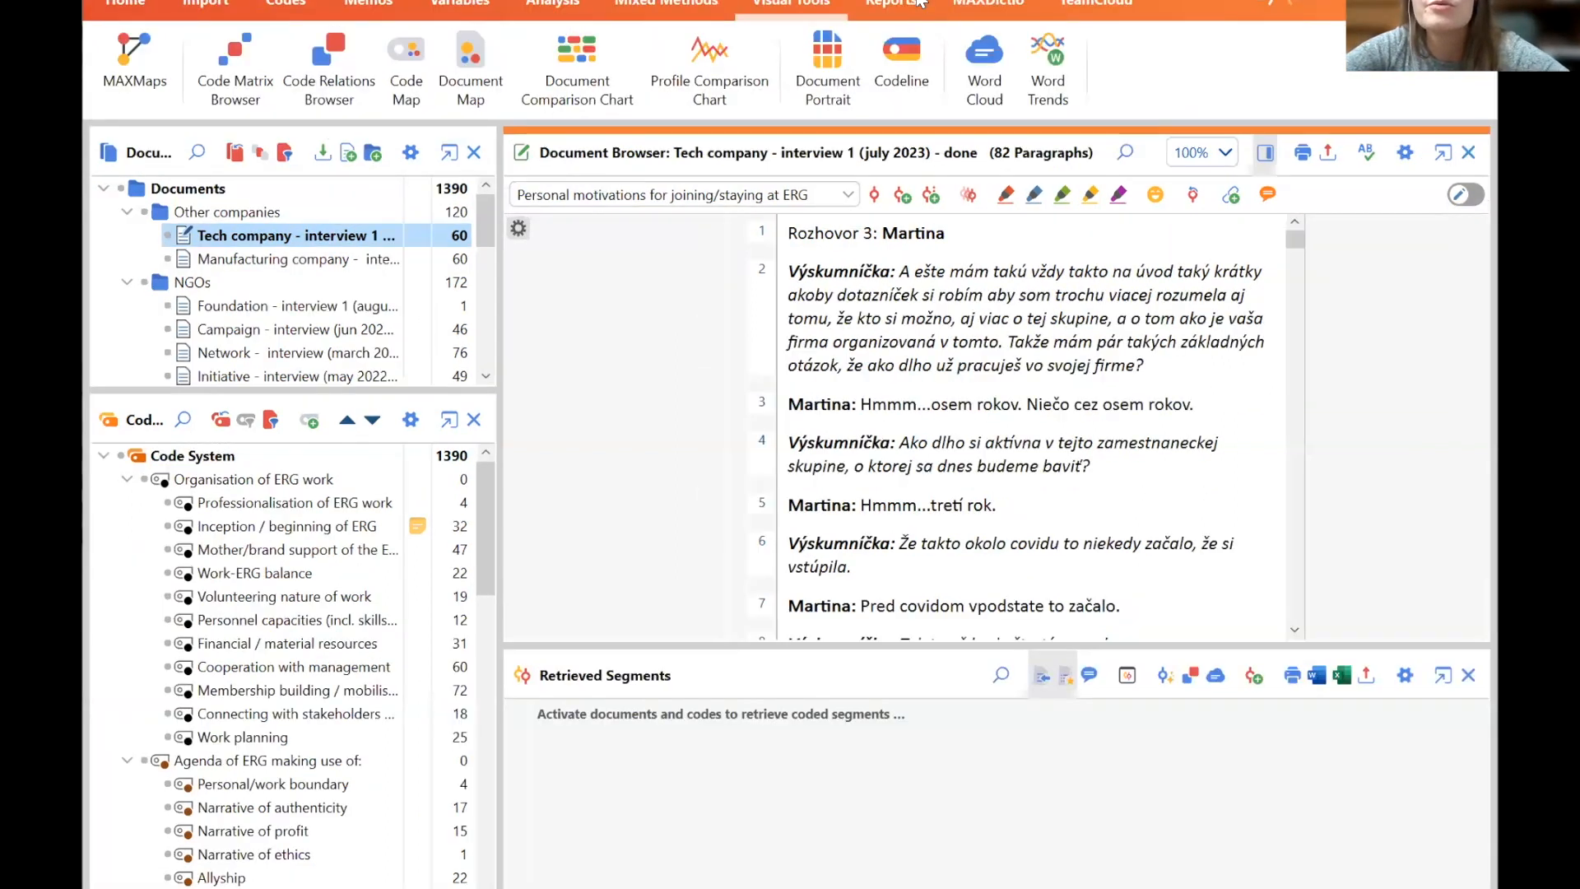
{"action": "left_click", "coordinate": [919, 2]}
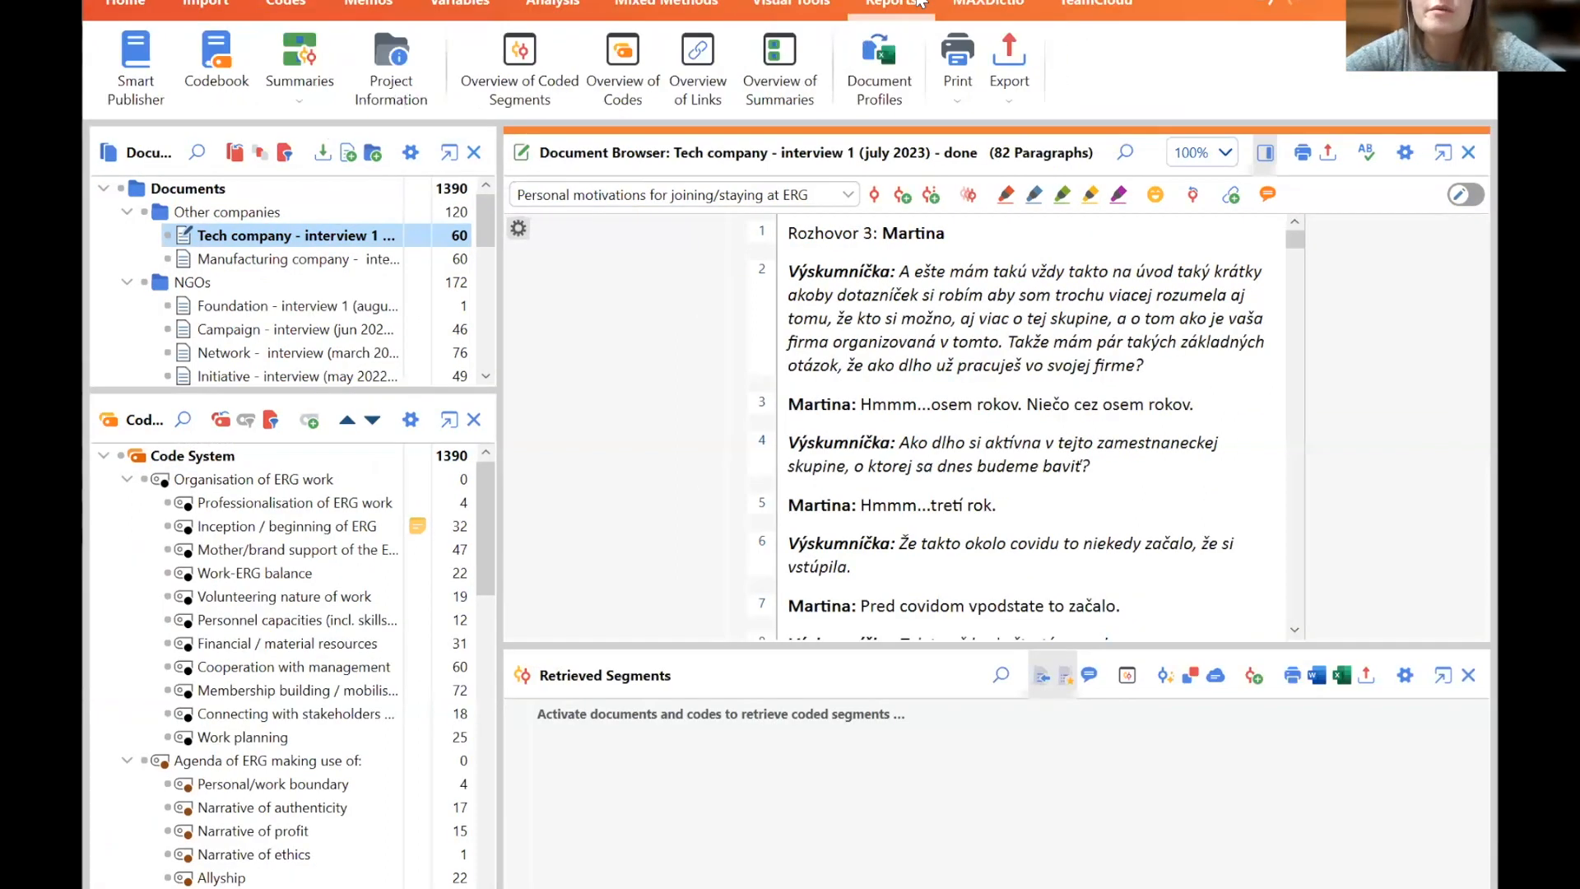
{"action": "left_click", "coordinate": [964, 6]}
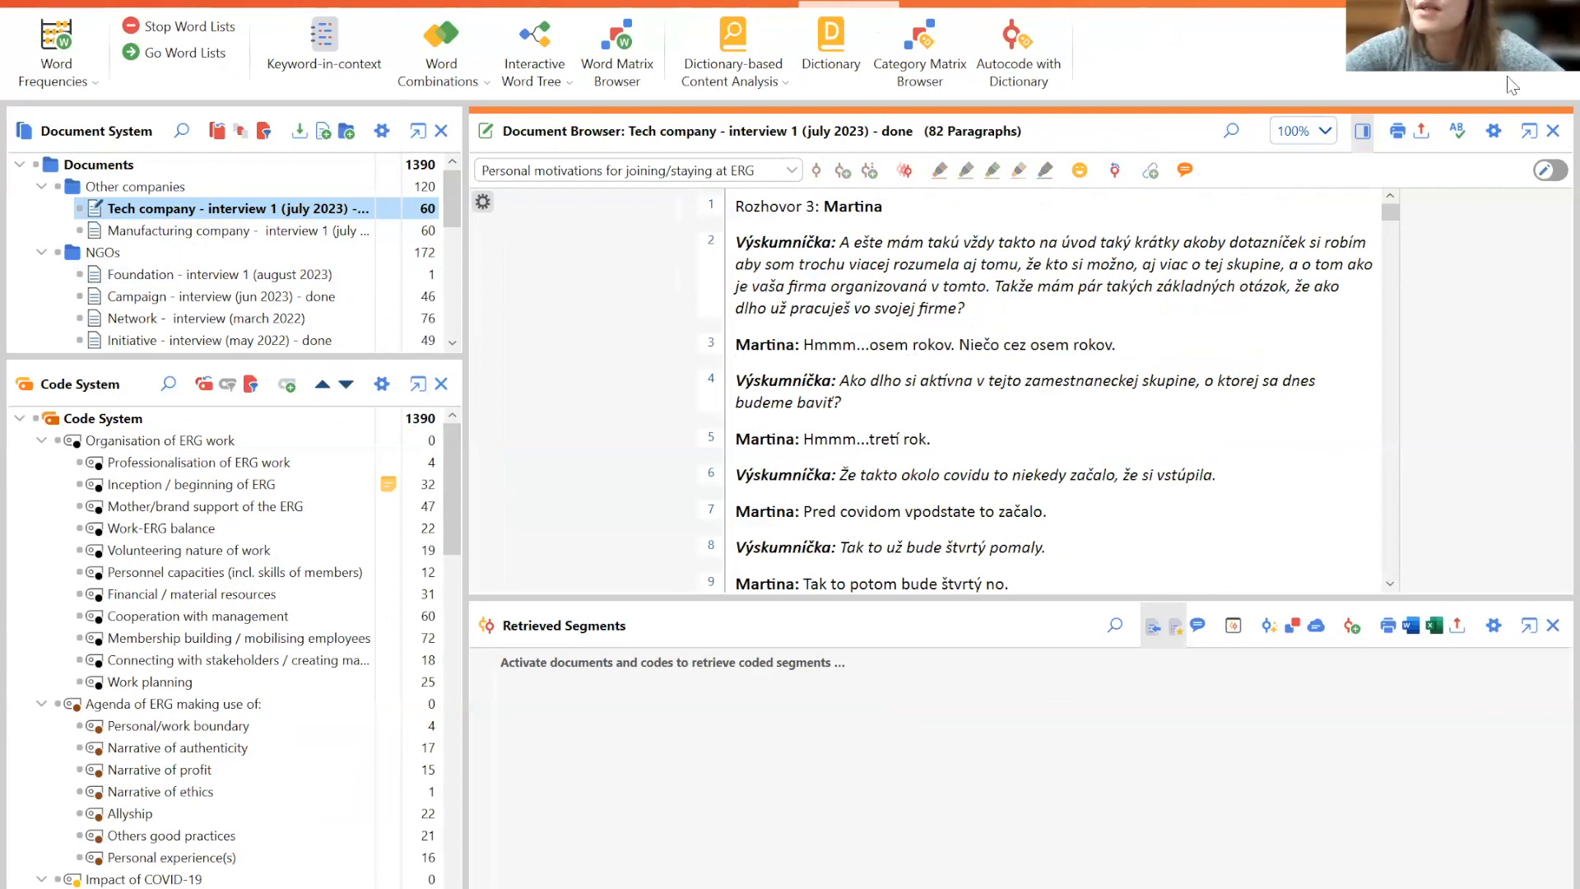
- Try editing the interview text at the end of paragraph 2 in edit mode, remove the test text and leave edit mode
{"action": "left_click", "coordinate": [1546, 171]}
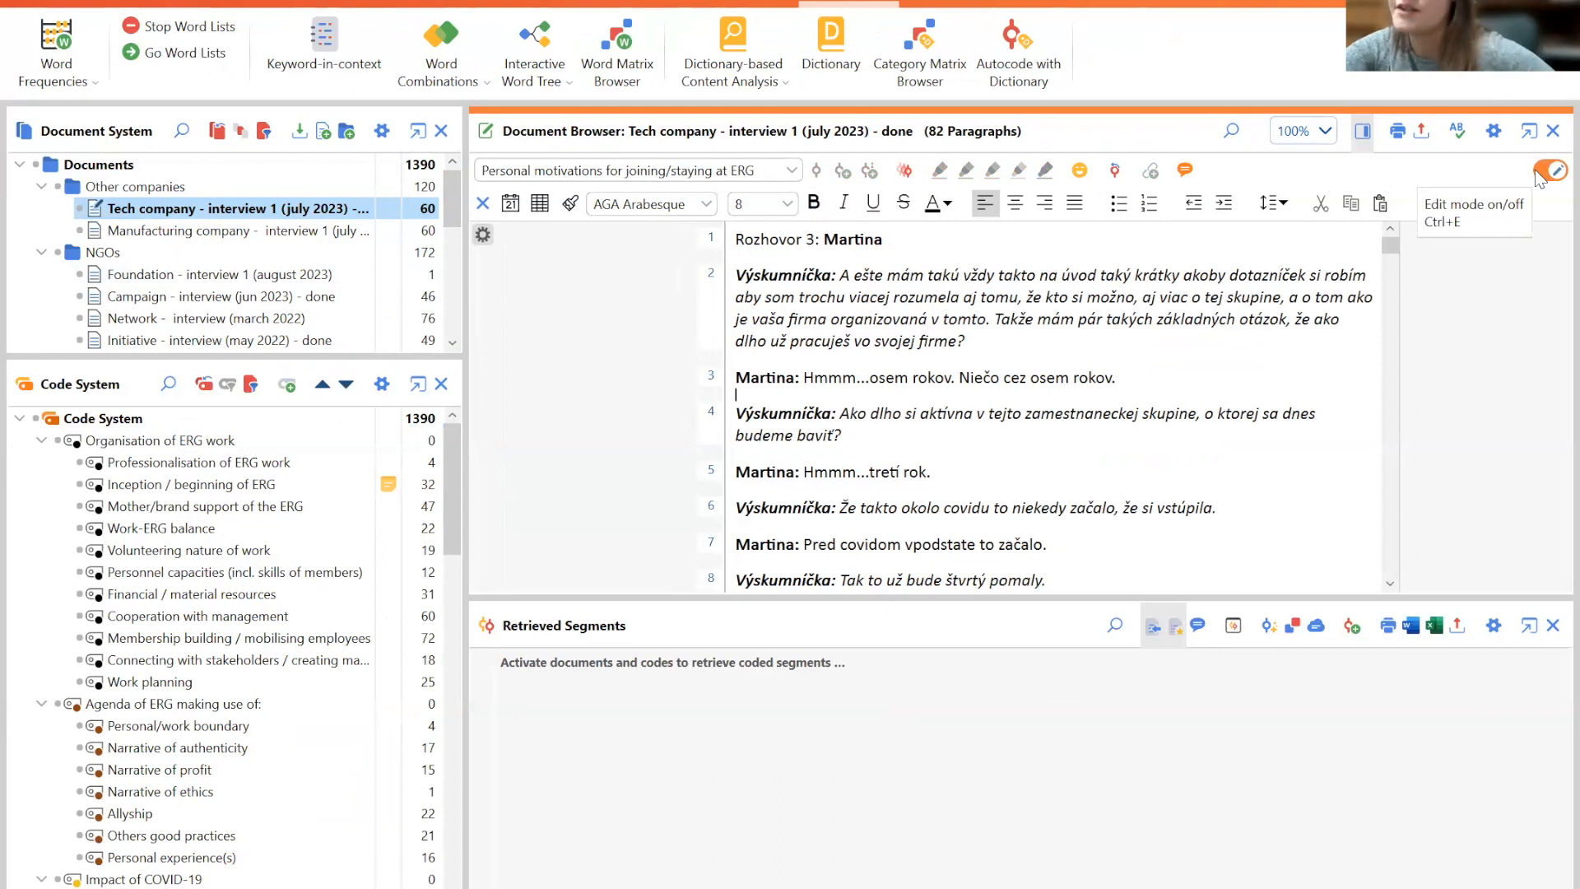
{"action": "left_click", "coordinate": [1547, 173]}
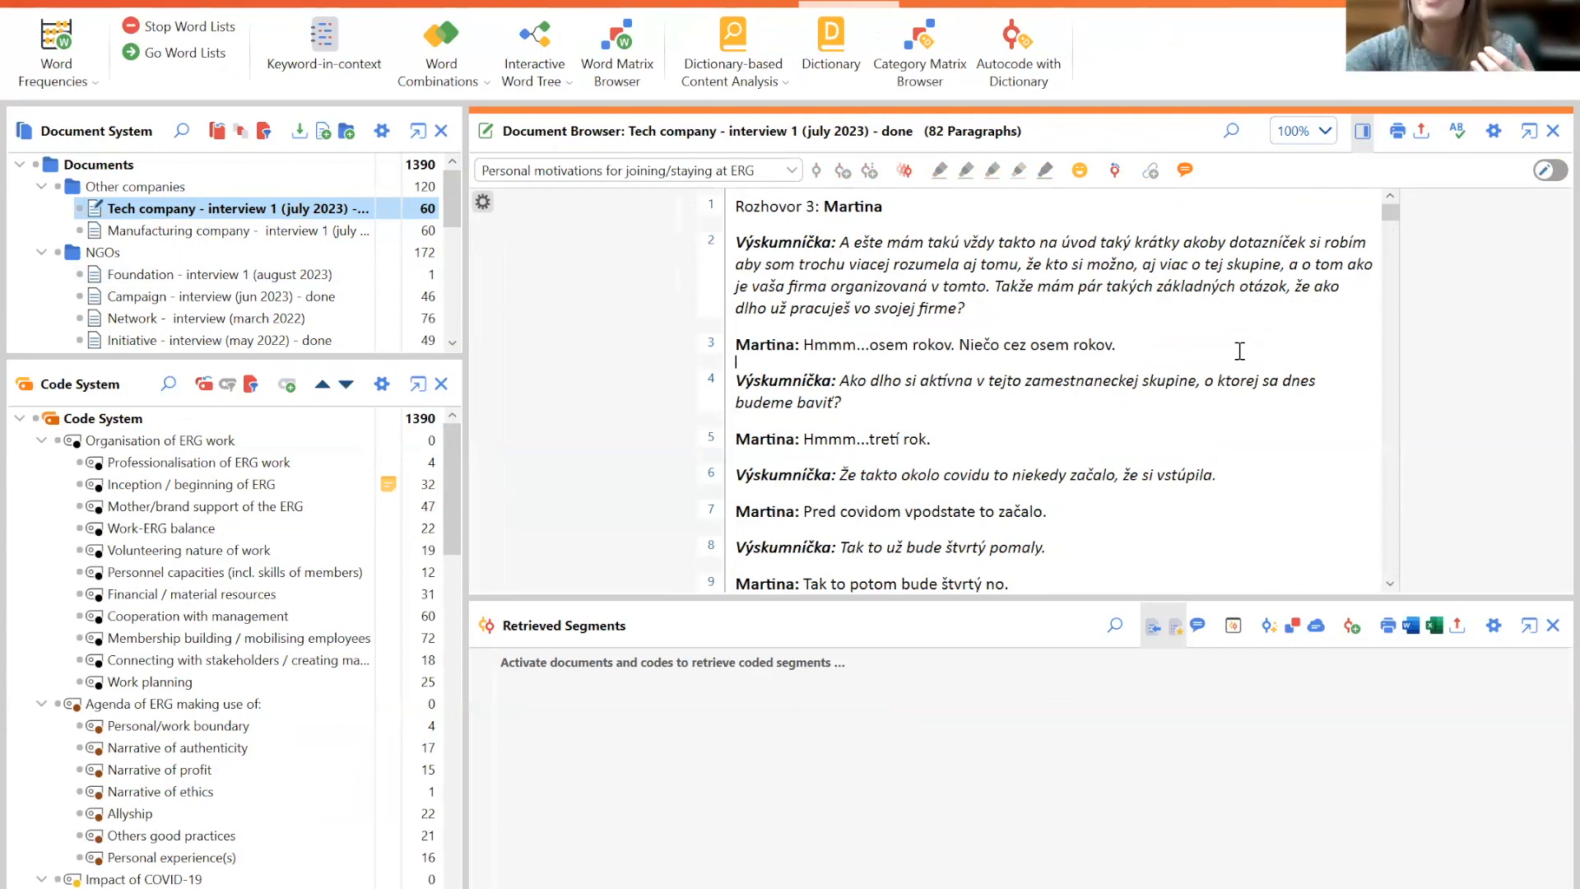
{"action": "left_click", "coordinate": [1548, 169]}
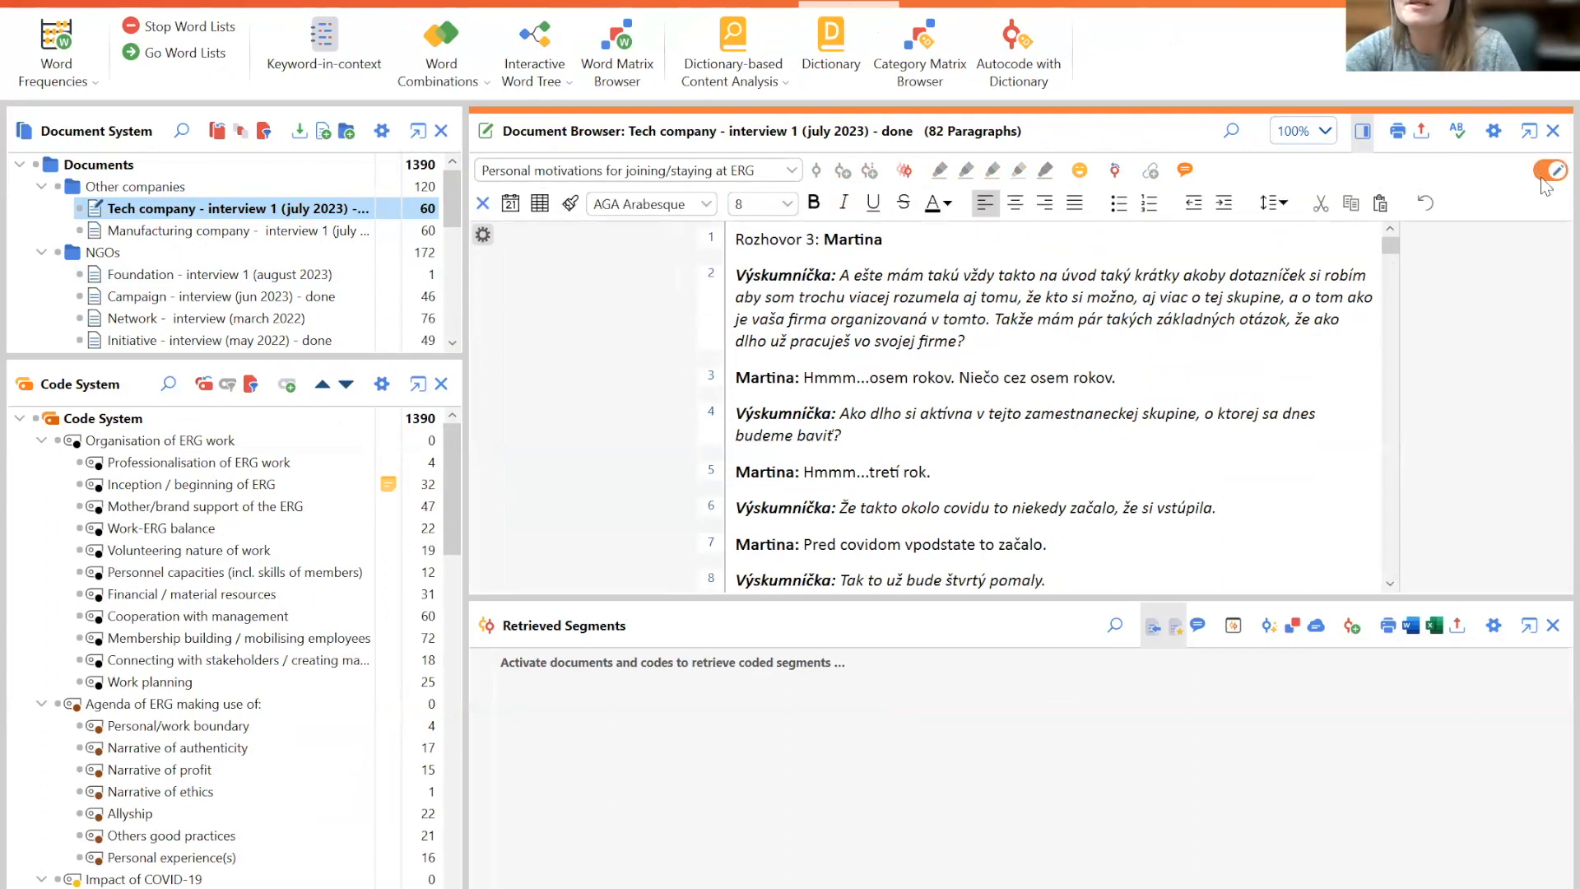
{"action": "left_click", "coordinate": [1017, 316]}
{"action": "left_click", "coordinate": [988, 333]}
{"action": "key", "text": "BackSpace"}
{"action": "type", "text": "? jendjn"}
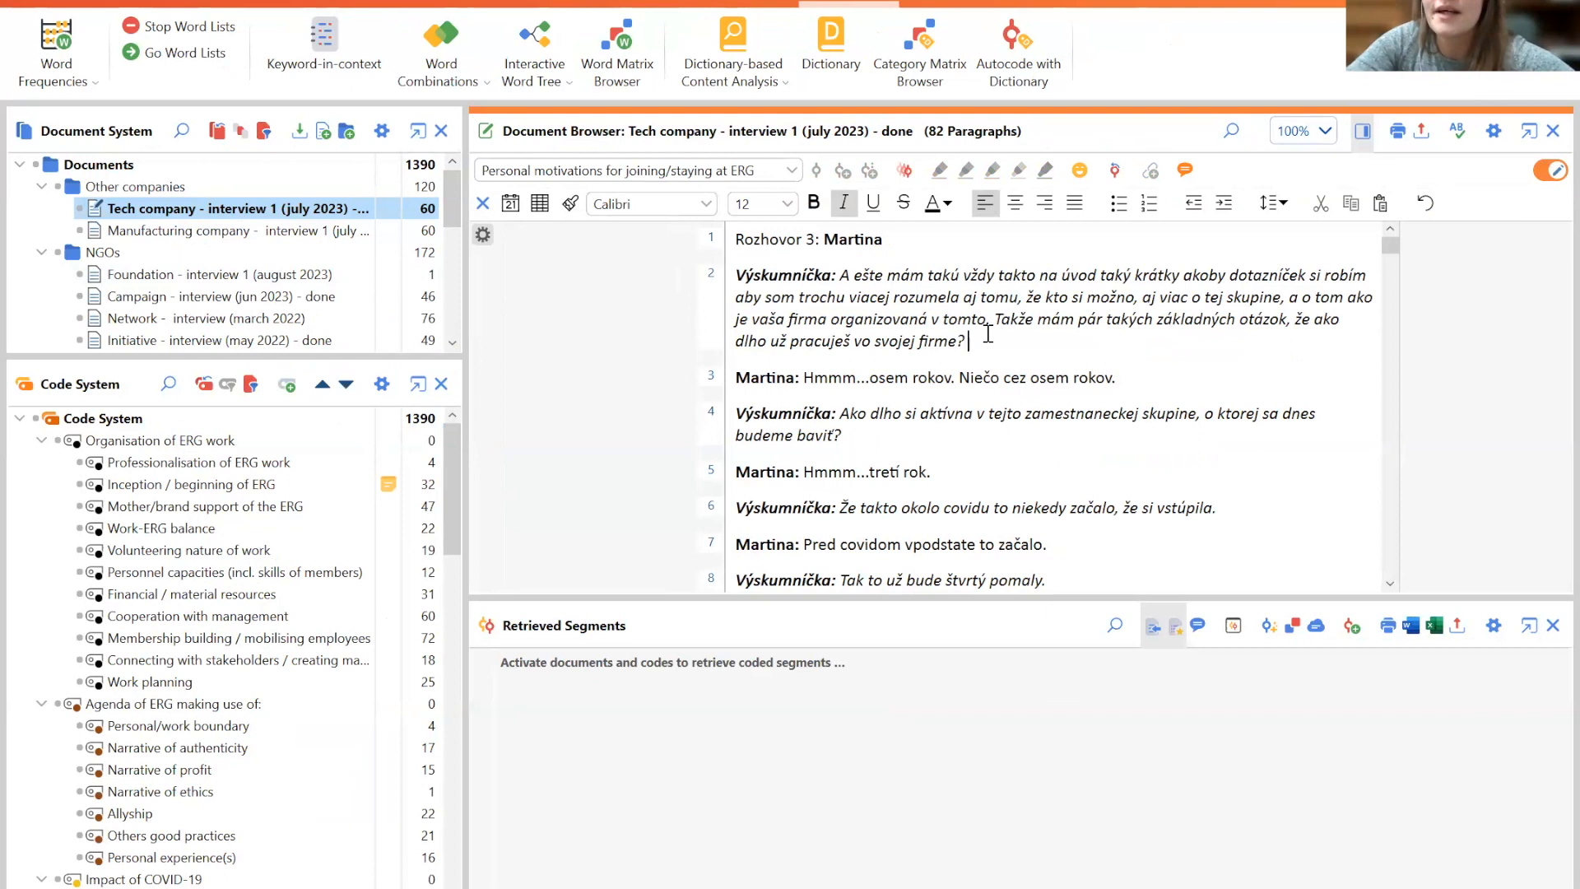
{"action": "key", "text": "BackSpace"}
{"action": "key", "text": "BackSpace"}
{"action": "key", "text": "BackSpace"}
{"action": "key", "text": "BackSpace"}
{"action": "key", "text": "BackSpace"}
{"action": "key", "text": "BackSpace"}
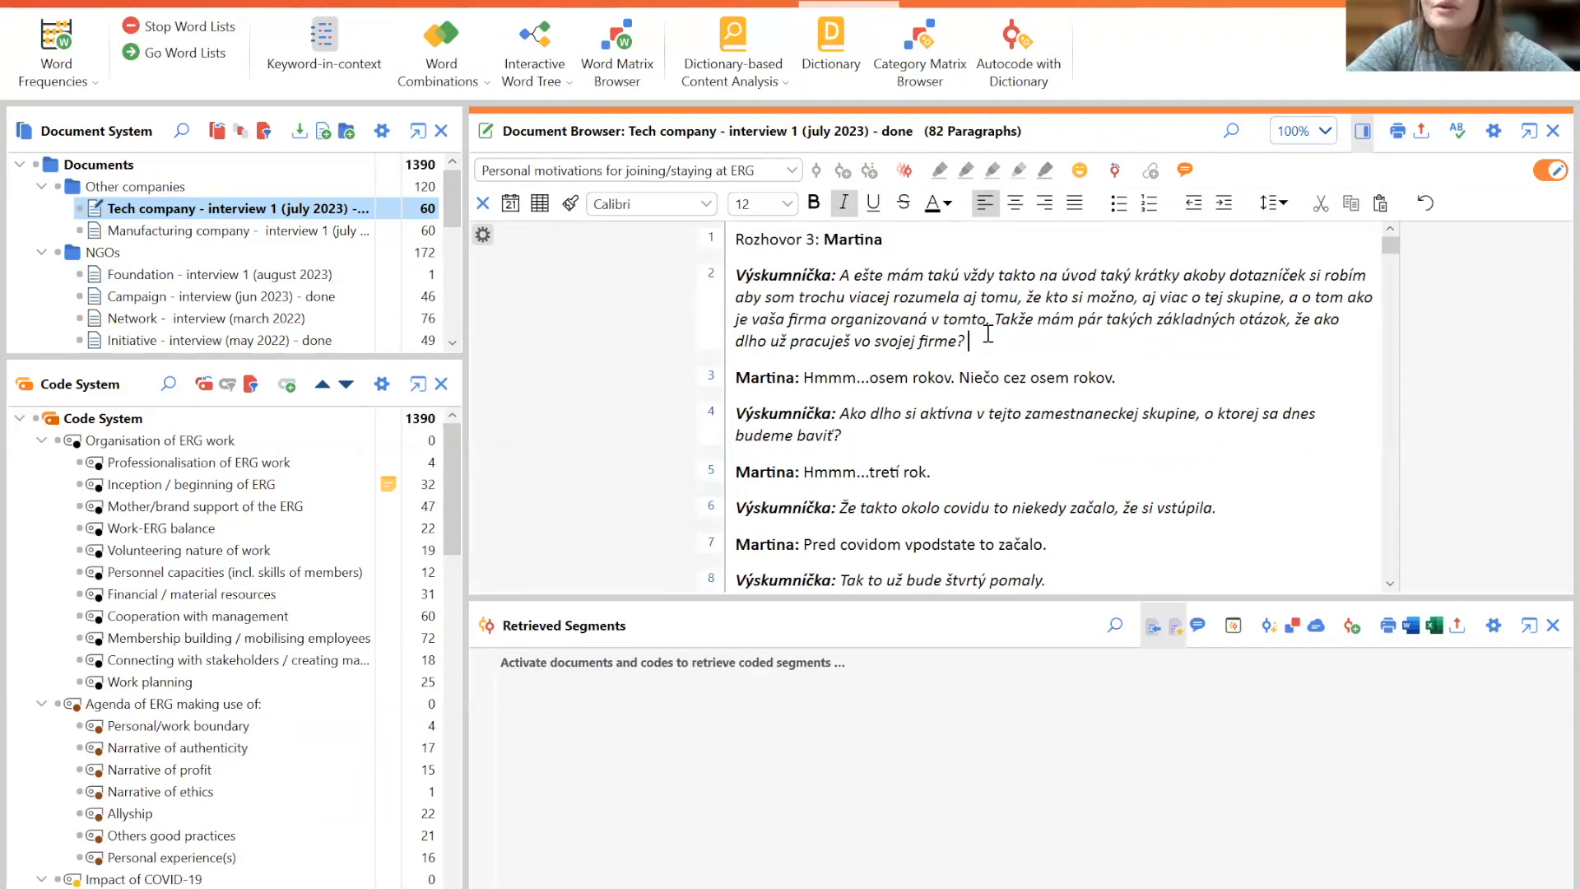
{"action": "left_click", "coordinate": [1550, 172]}
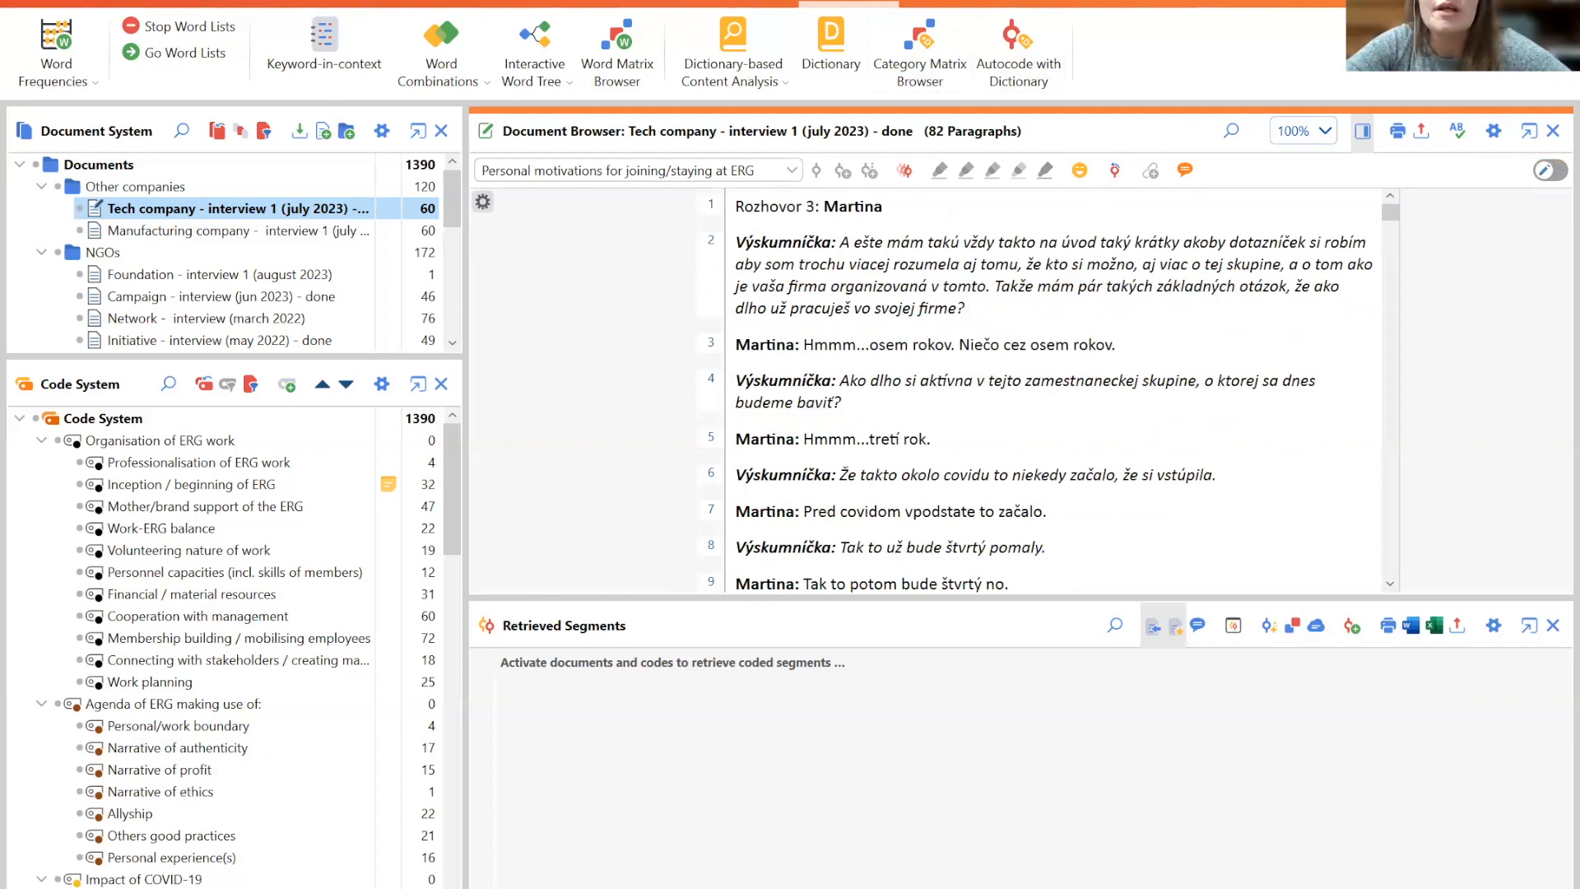
- Open Intercoder Agreement, select the minimum code overlapping rate option, and cancel the dialog
{"action": "left_click", "coordinate": [956, 6]}
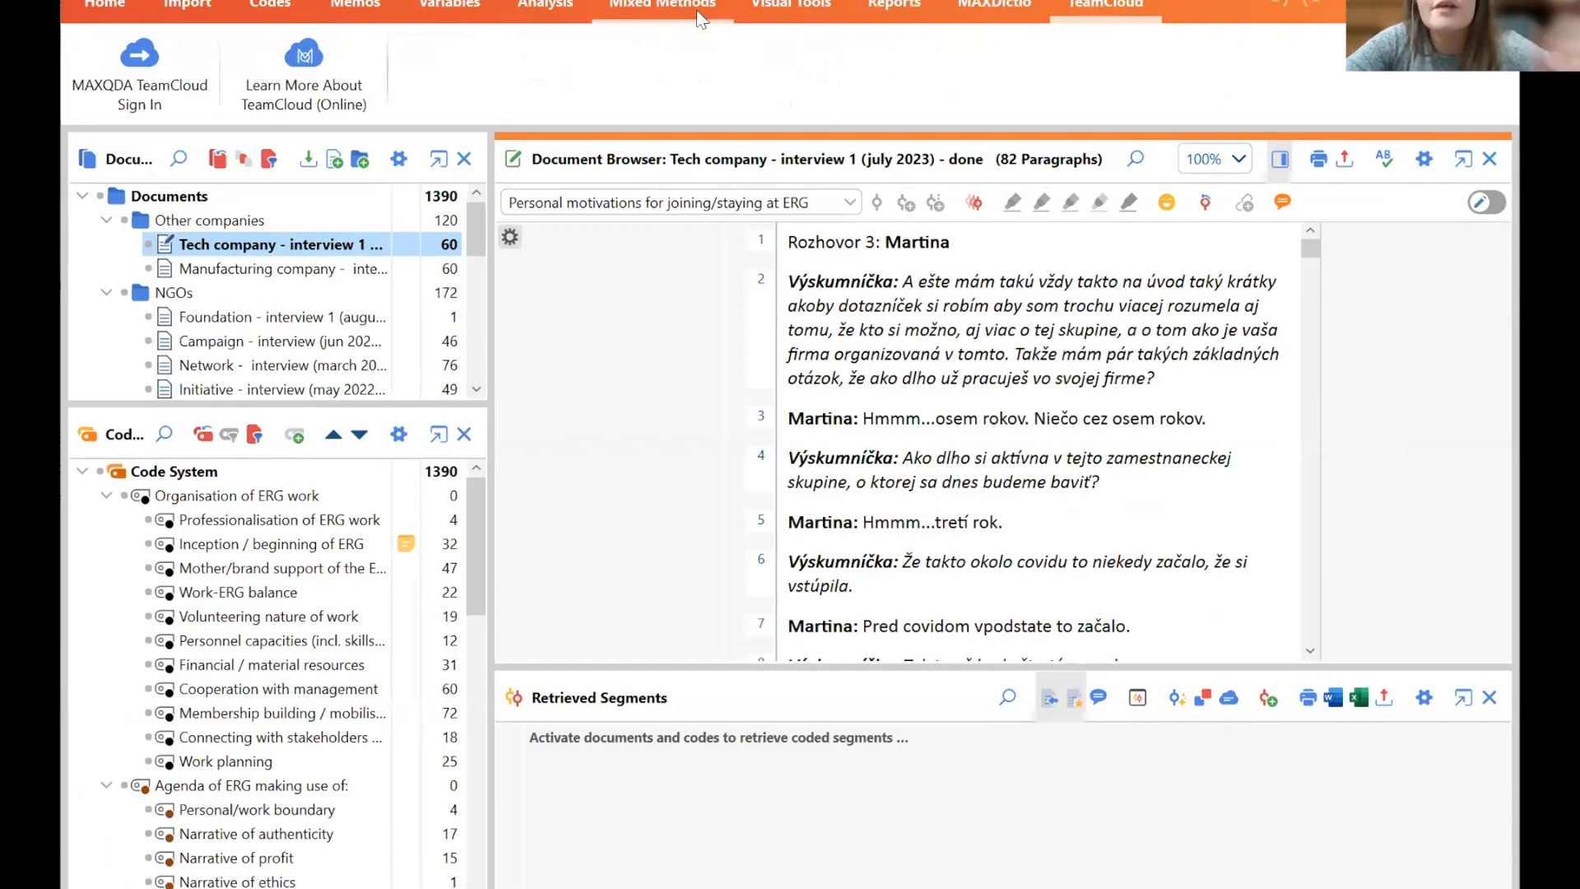
{"action": "left_click", "coordinate": [551, 5]}
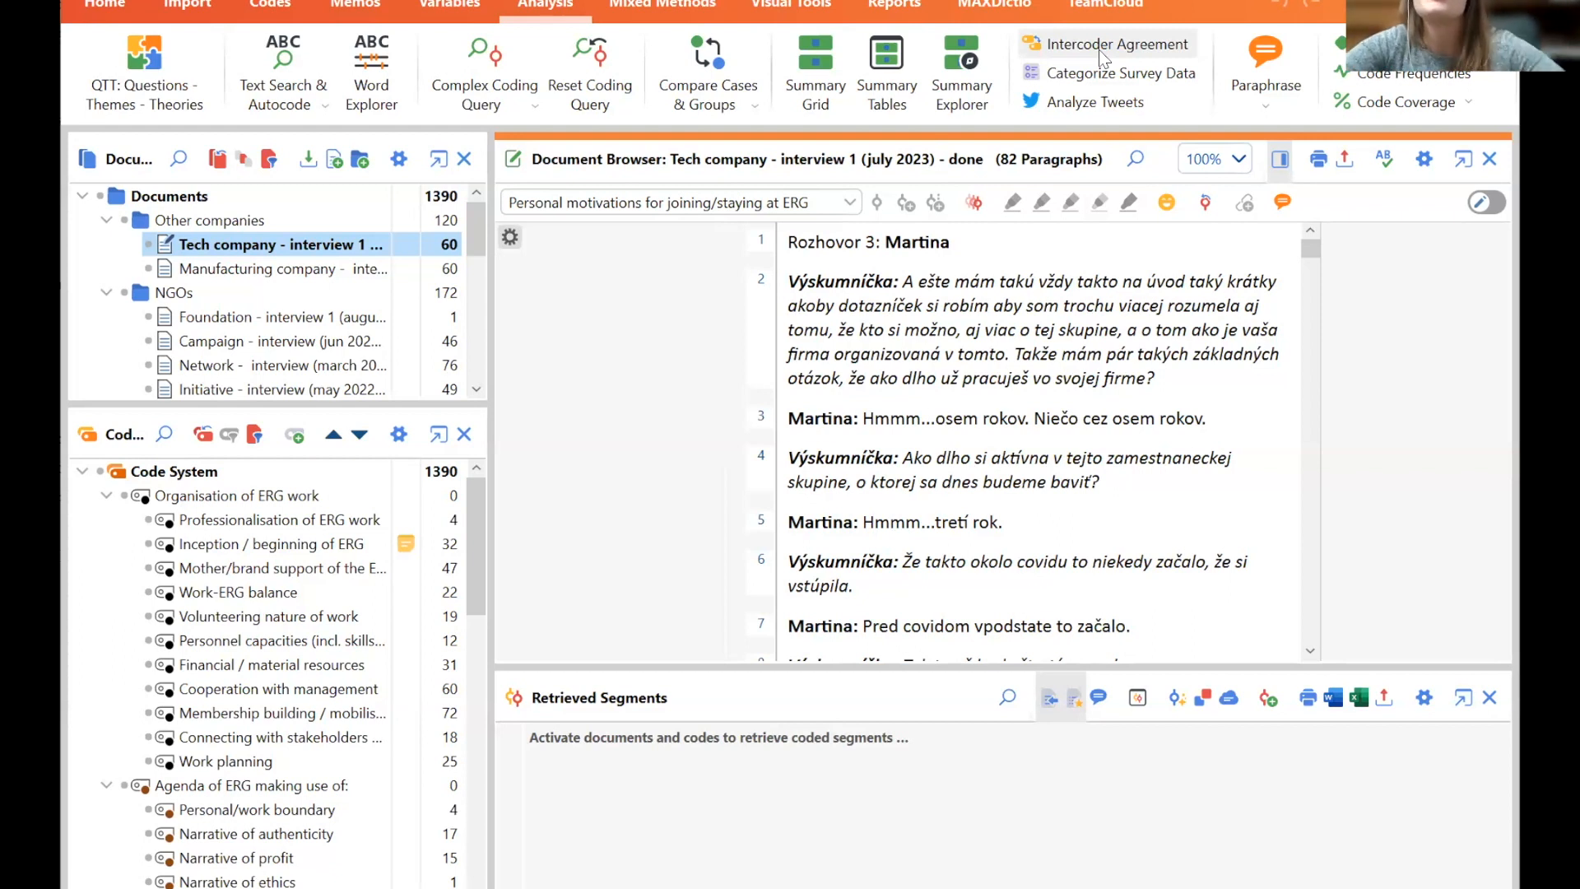
{"action": "left_click", "coordinate": [1099, 51]}
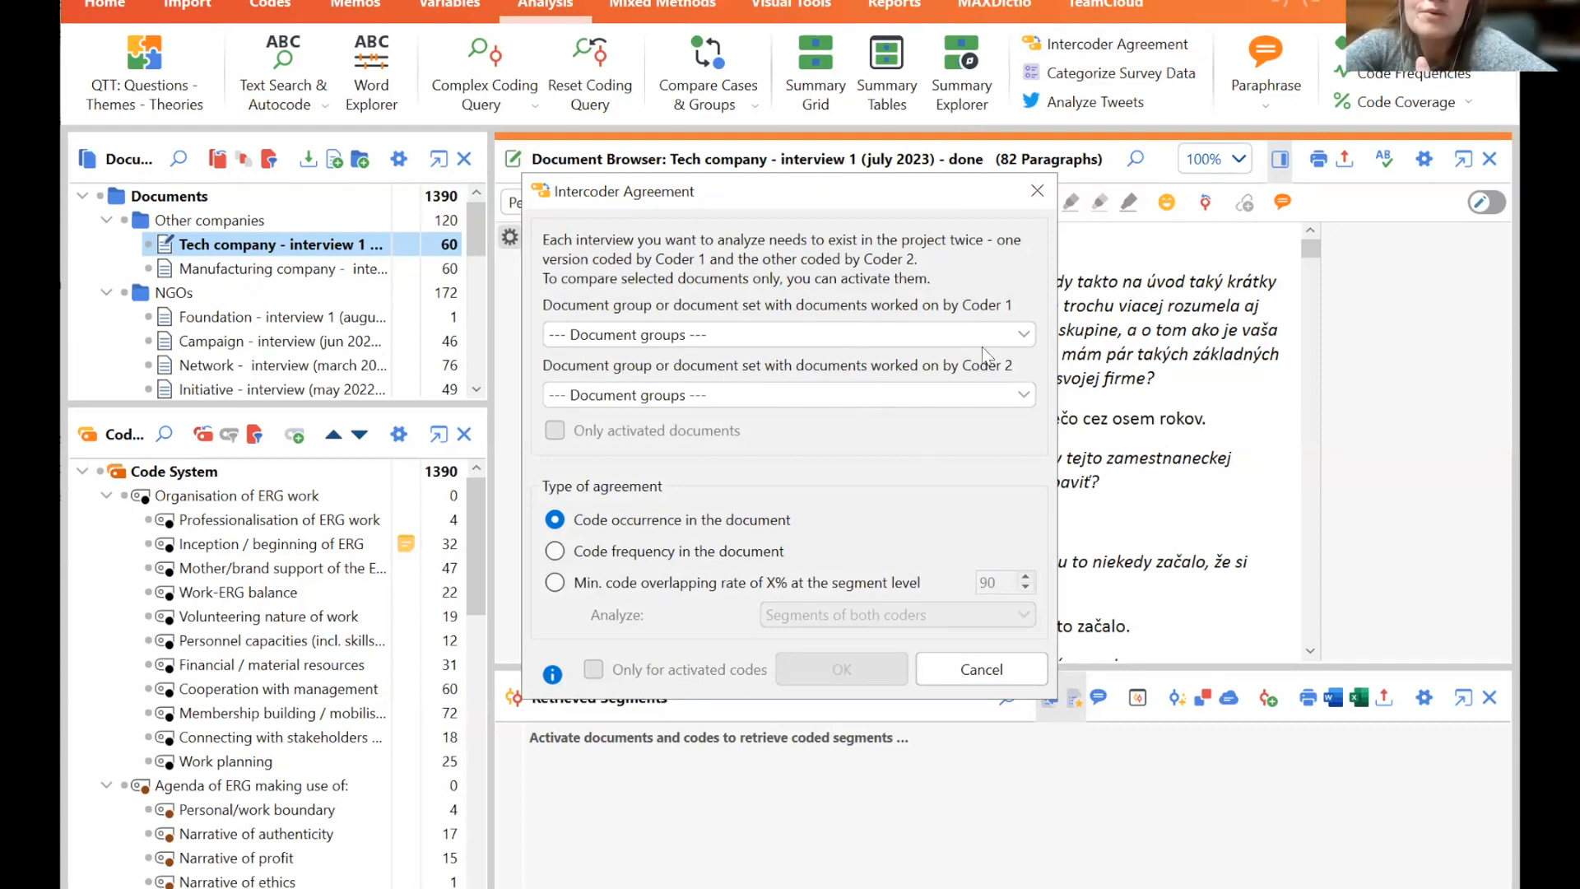
{"action": "left_click", "coordinate": [555, 584]}
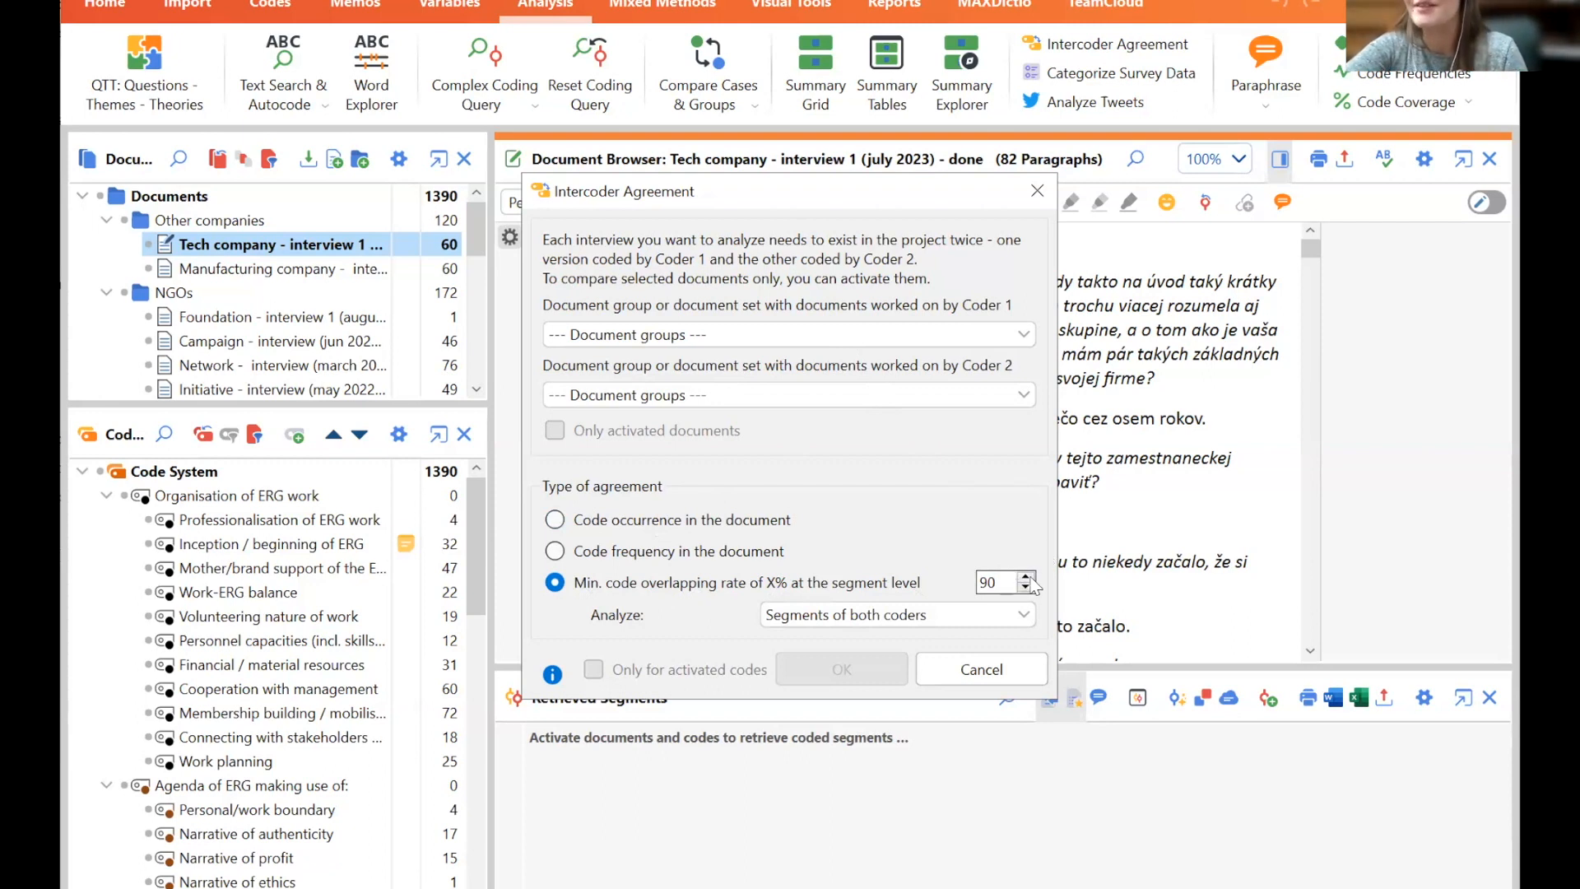
{"action": "left_click", "coordinate": [955, 671]}
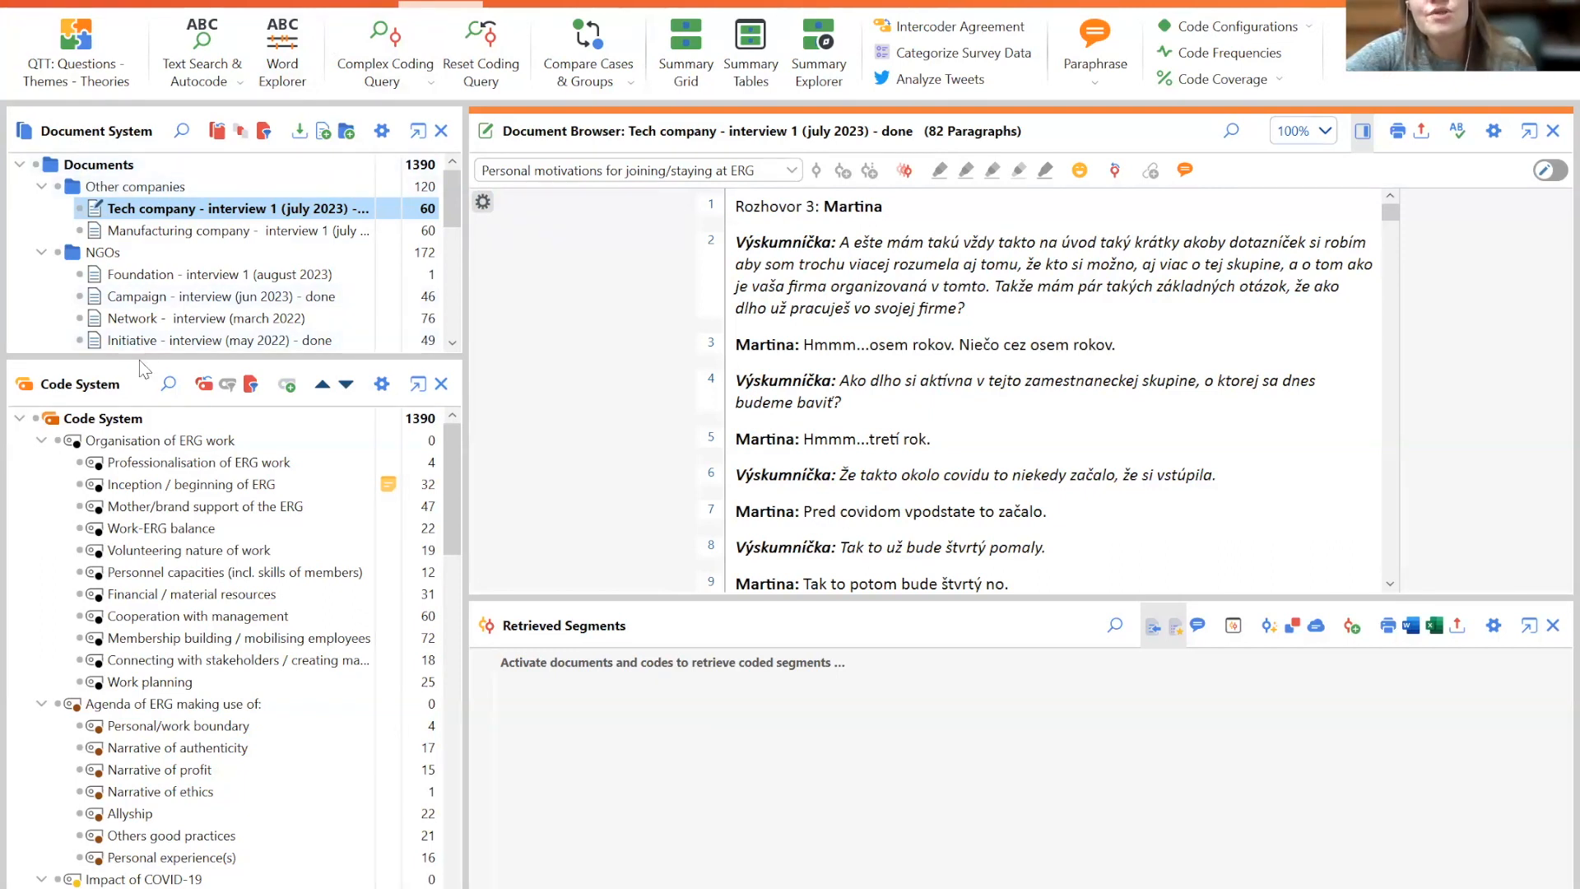
- Enlarge the Document System pane and select the interviewer's question in paragraph 4
{"action": "left_click_drag", "start_coordinate": [140, 355], "coordinate": [139, 552]}
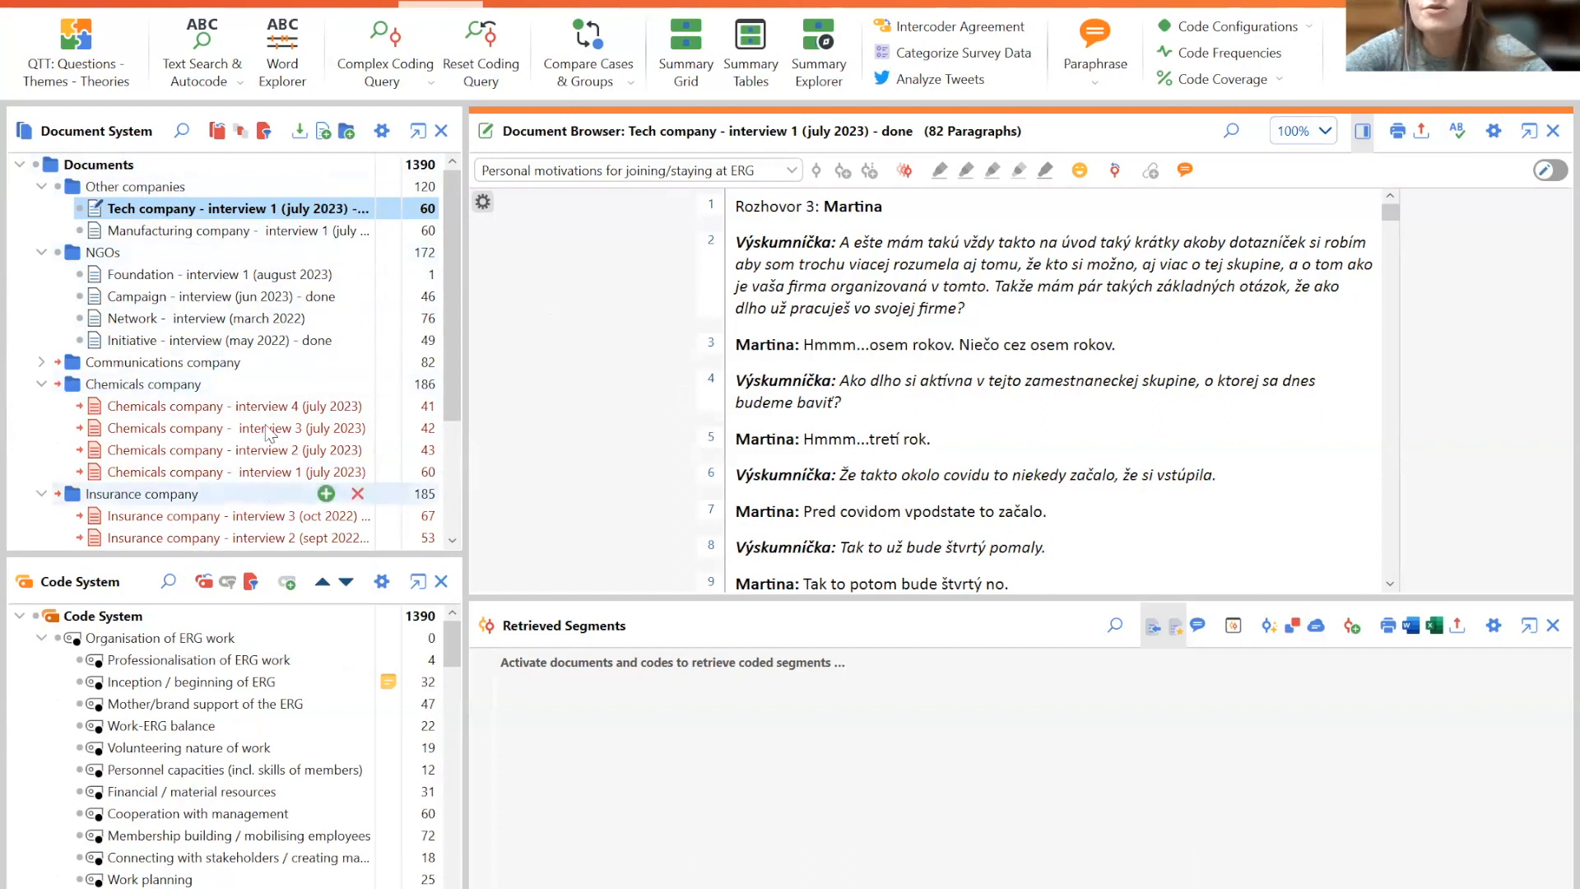
{"action": "mouse_move", "coordinate": [284, 241]}
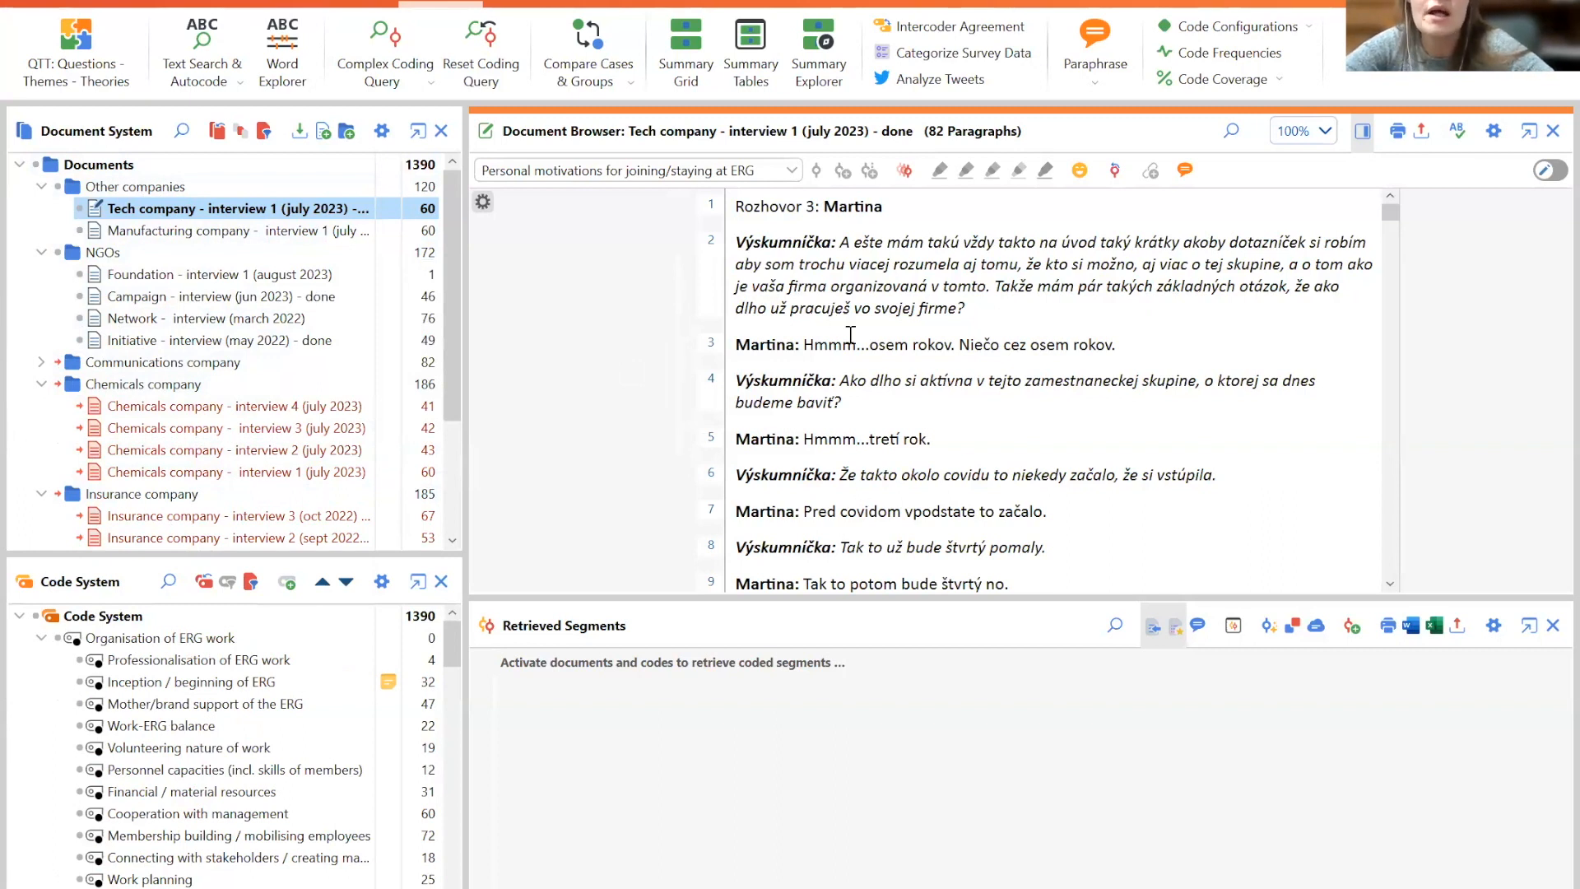
{"action": "left_click_drag", "start_coordinate": [849, 380], "coordinate": [1043, 403]}
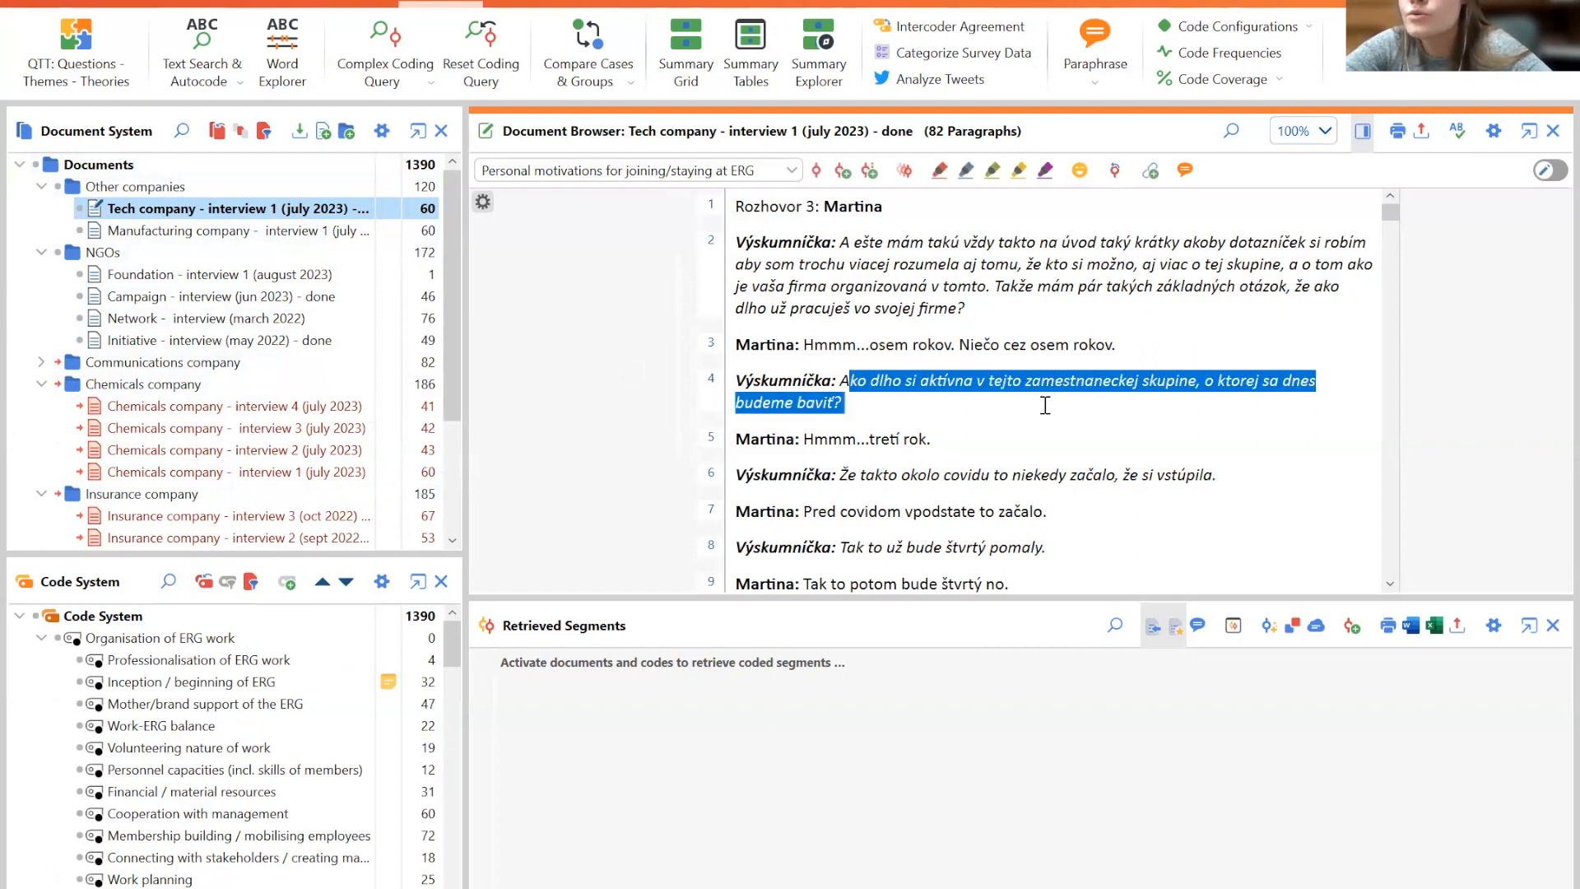
{"action": "left_click", "coordinate": [1143, 420]}
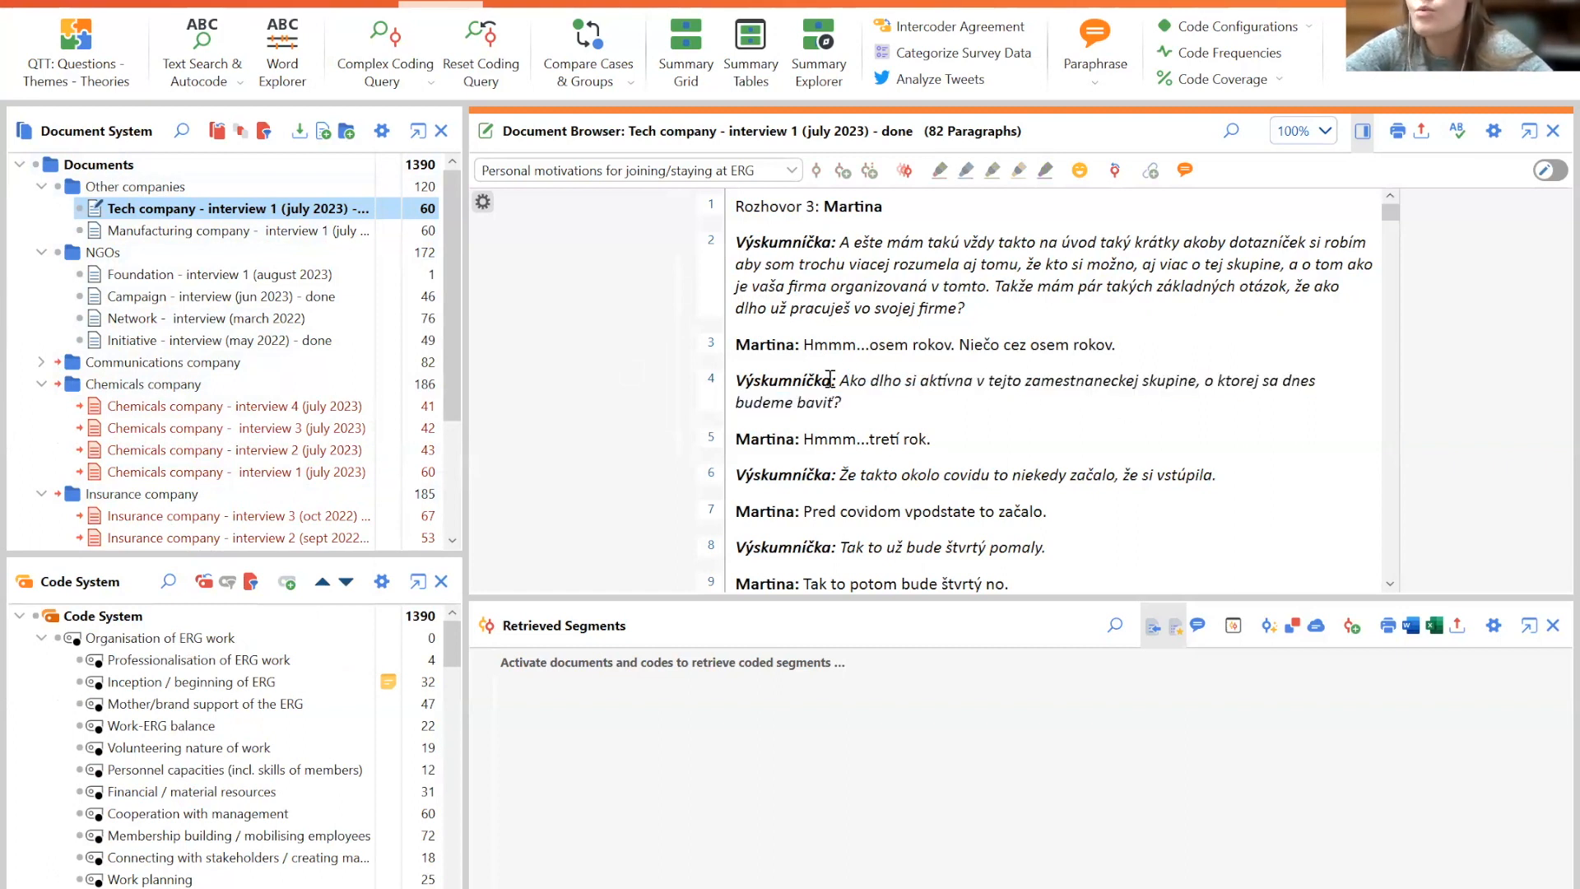
{"action": "left_click_drag", "start_coordinate": [833, 381], "coordinate": [926, 403]}
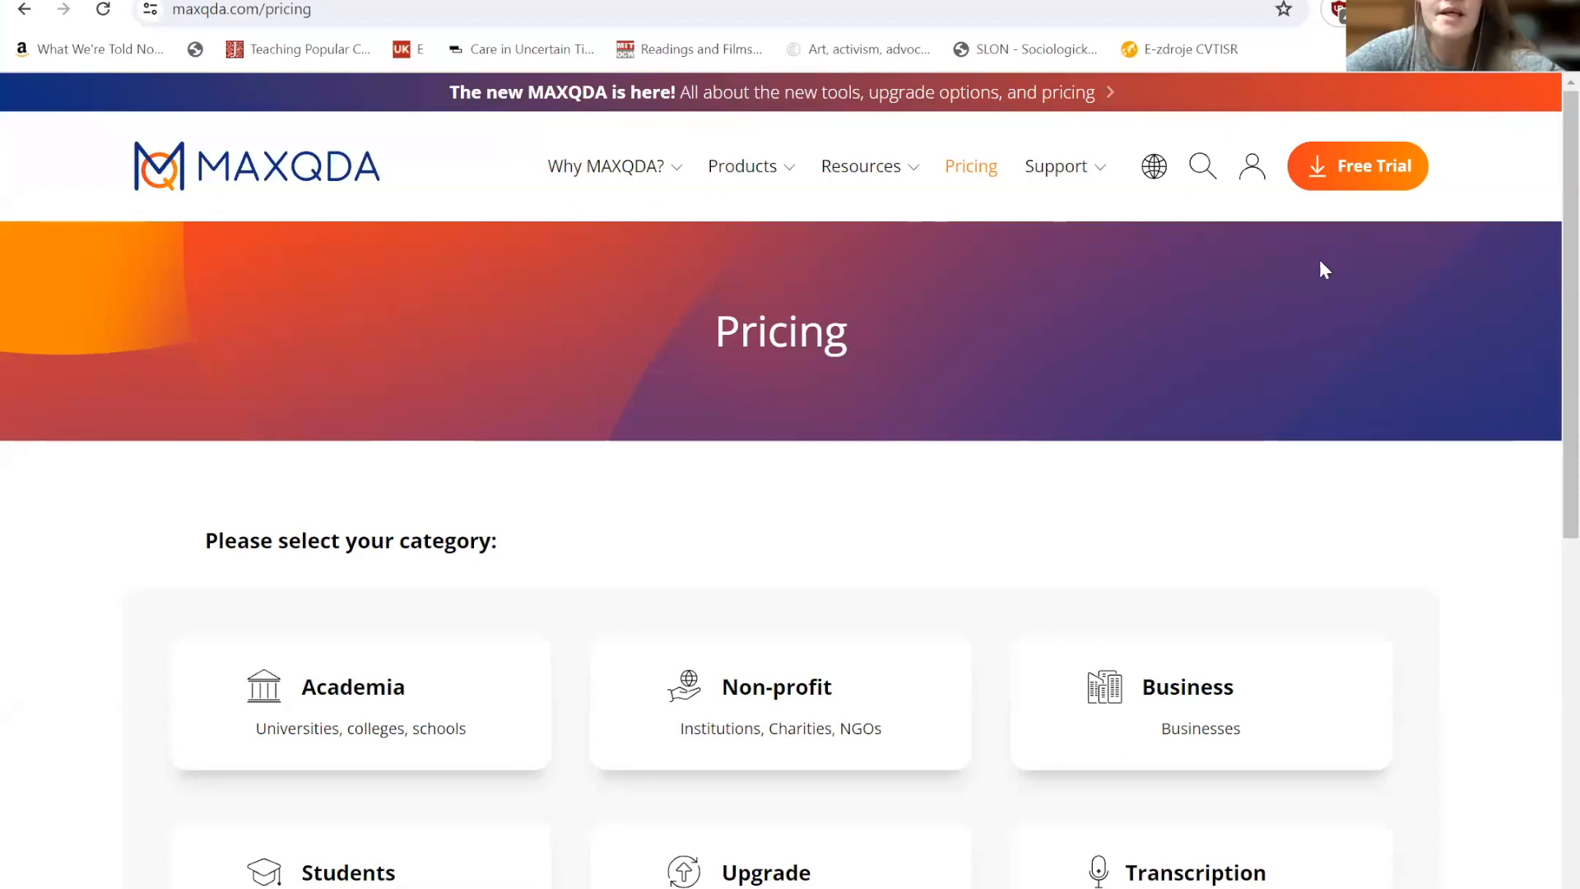
- Switch to the MAXQDA pricing website in the browser and open the Students category
{"action": "scroll", "coordinate": [1550, 222], "scroll_direction": "down", "scroll_amount": 2}
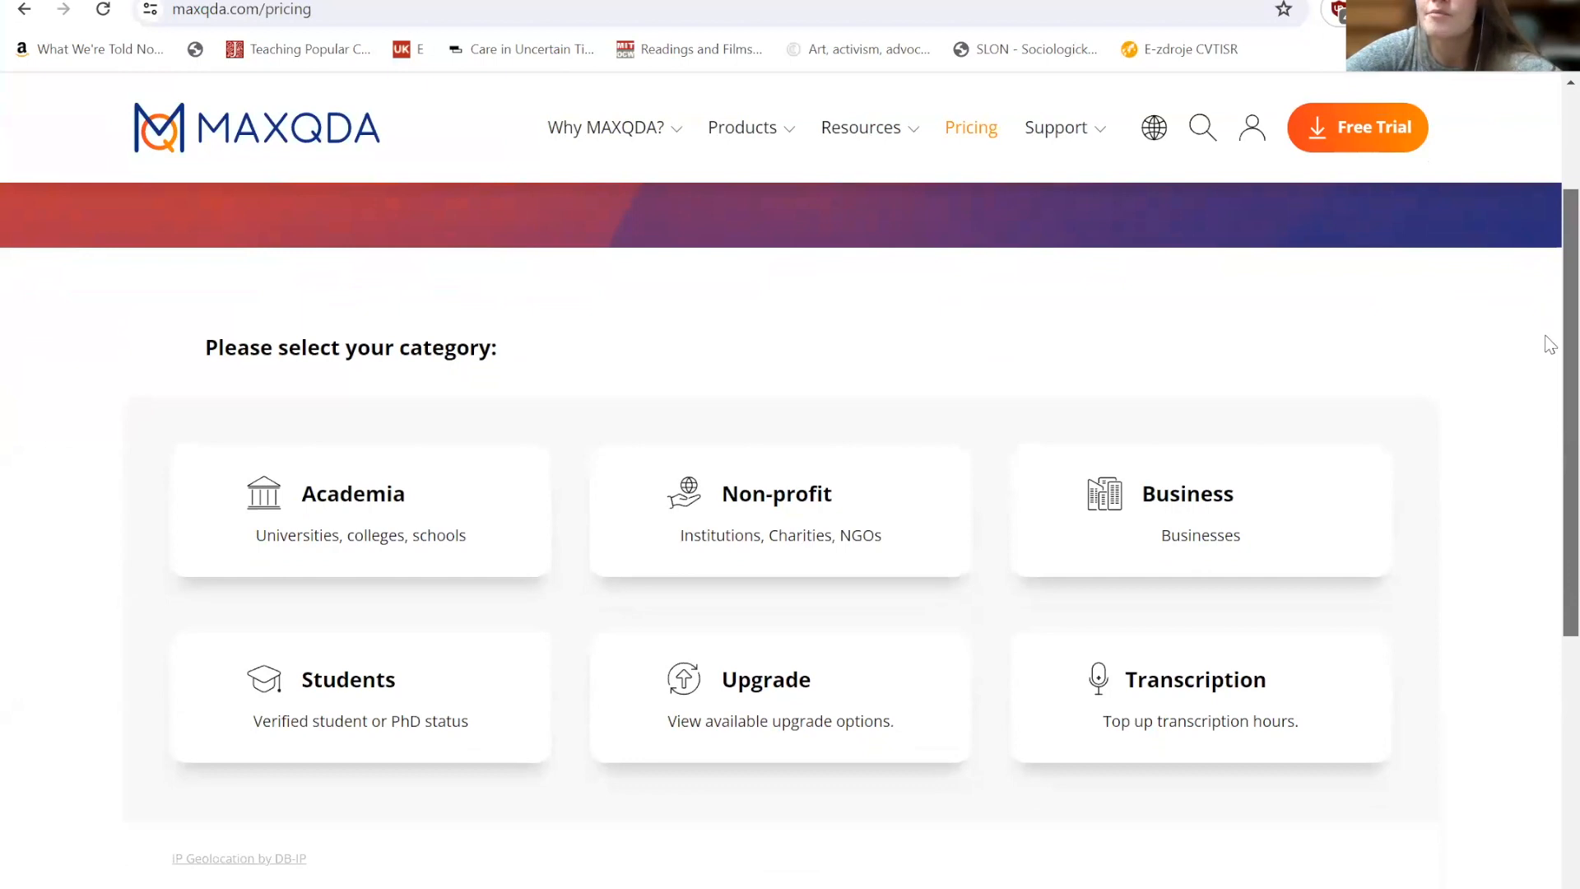
{"action": "scroll", "coordinate": [1551, 344], "scroll_direction": "down", "scroll_amount": 1}
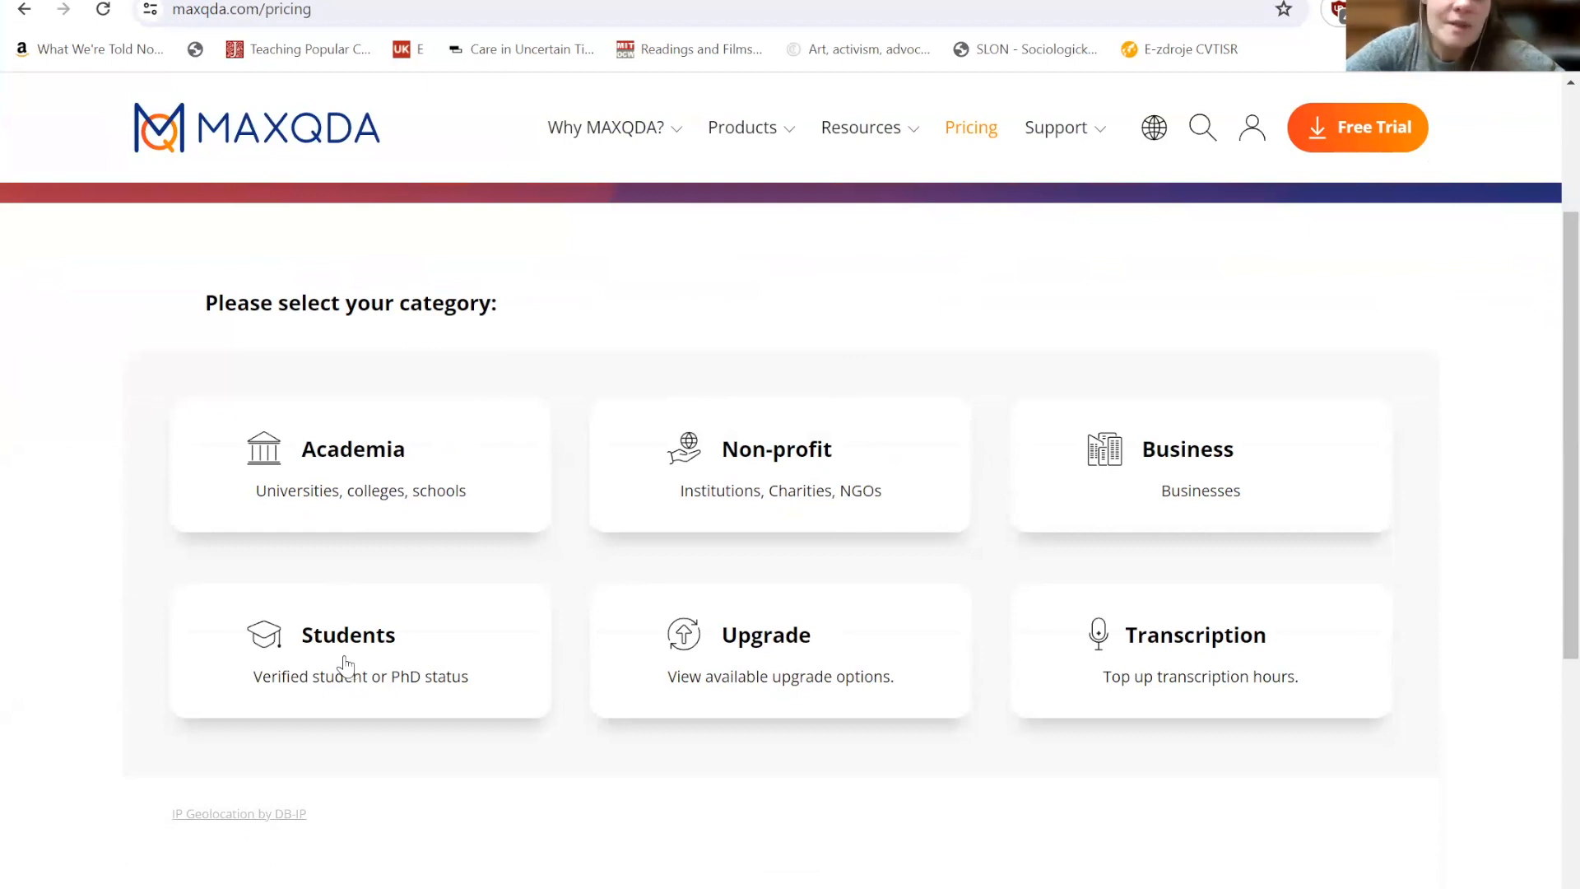
{"action": "left_click", "coordinate": [450, 672]}
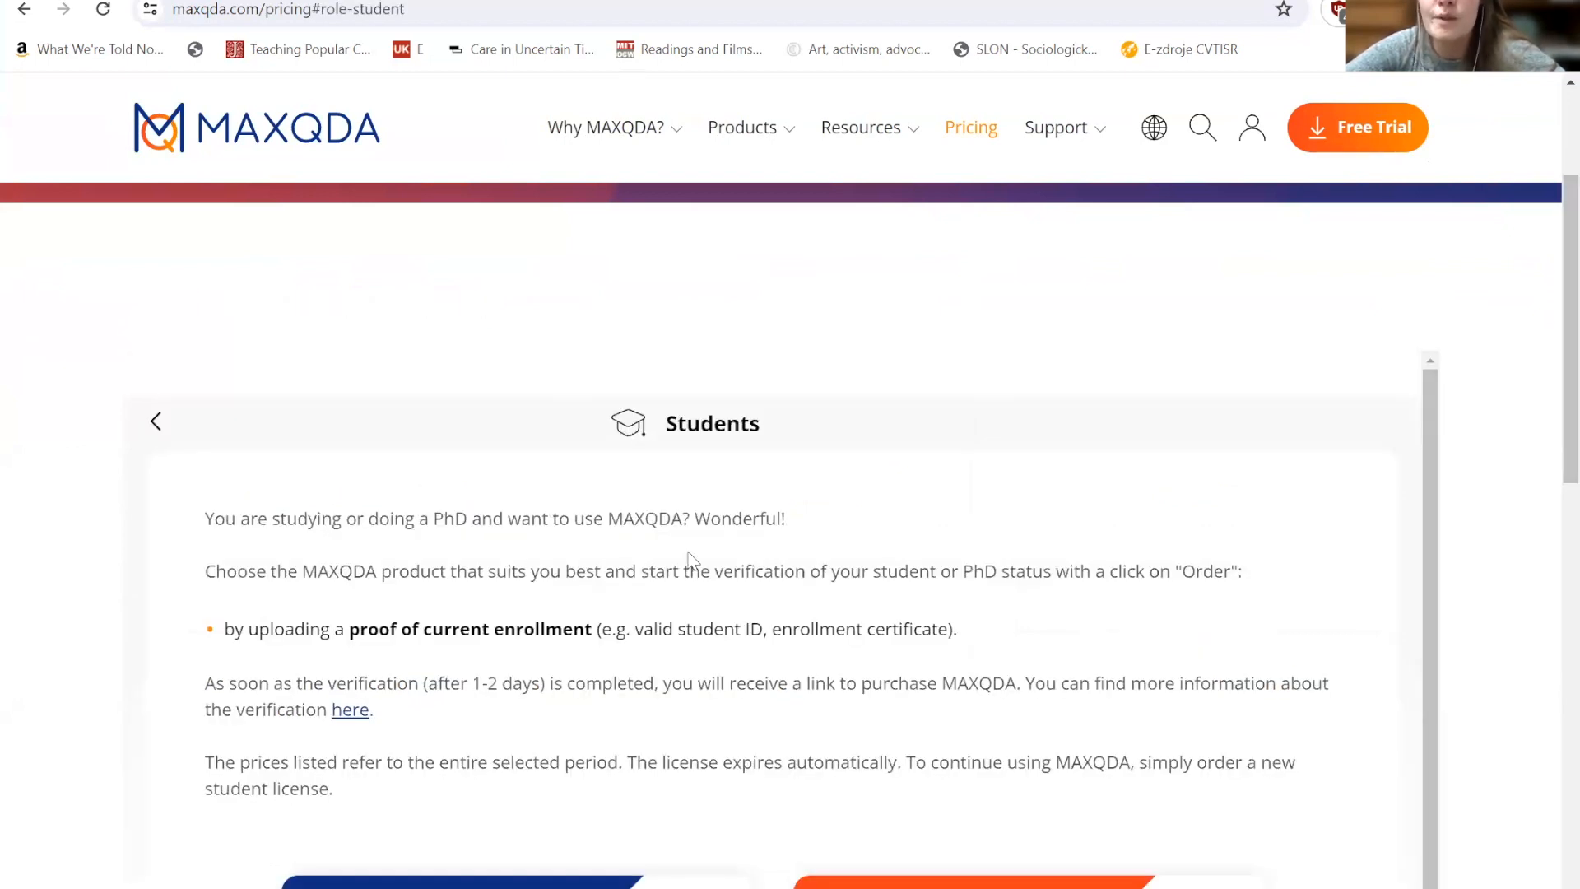
- Review the student verification requirements and compare the MAXQDA and MAXQDA Analytics Pro student licence options
{"action": "left_click_drag", "start_coordinate": [815, 629], "coordinate": [960, 628]}
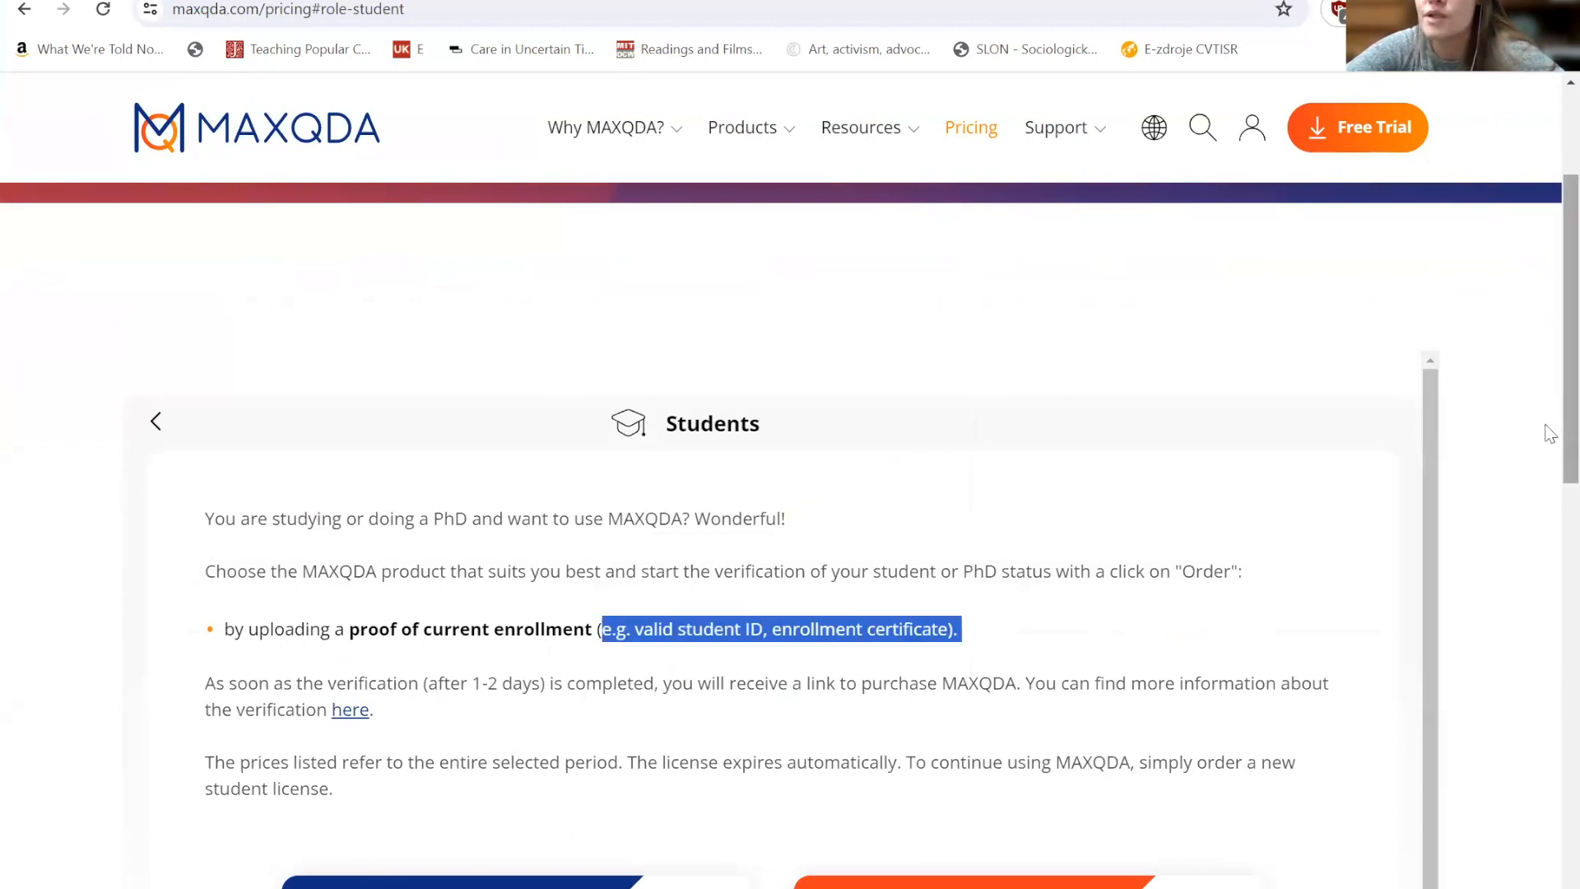
{"action": "scroll", "coordinate": [1550, 453], "scroll_direction": "down", "scroll_amount": 3}
{"action": "scroll", "coordinate": [1550, 526], "scroll_direction": "down", "scroll_amount": 4}
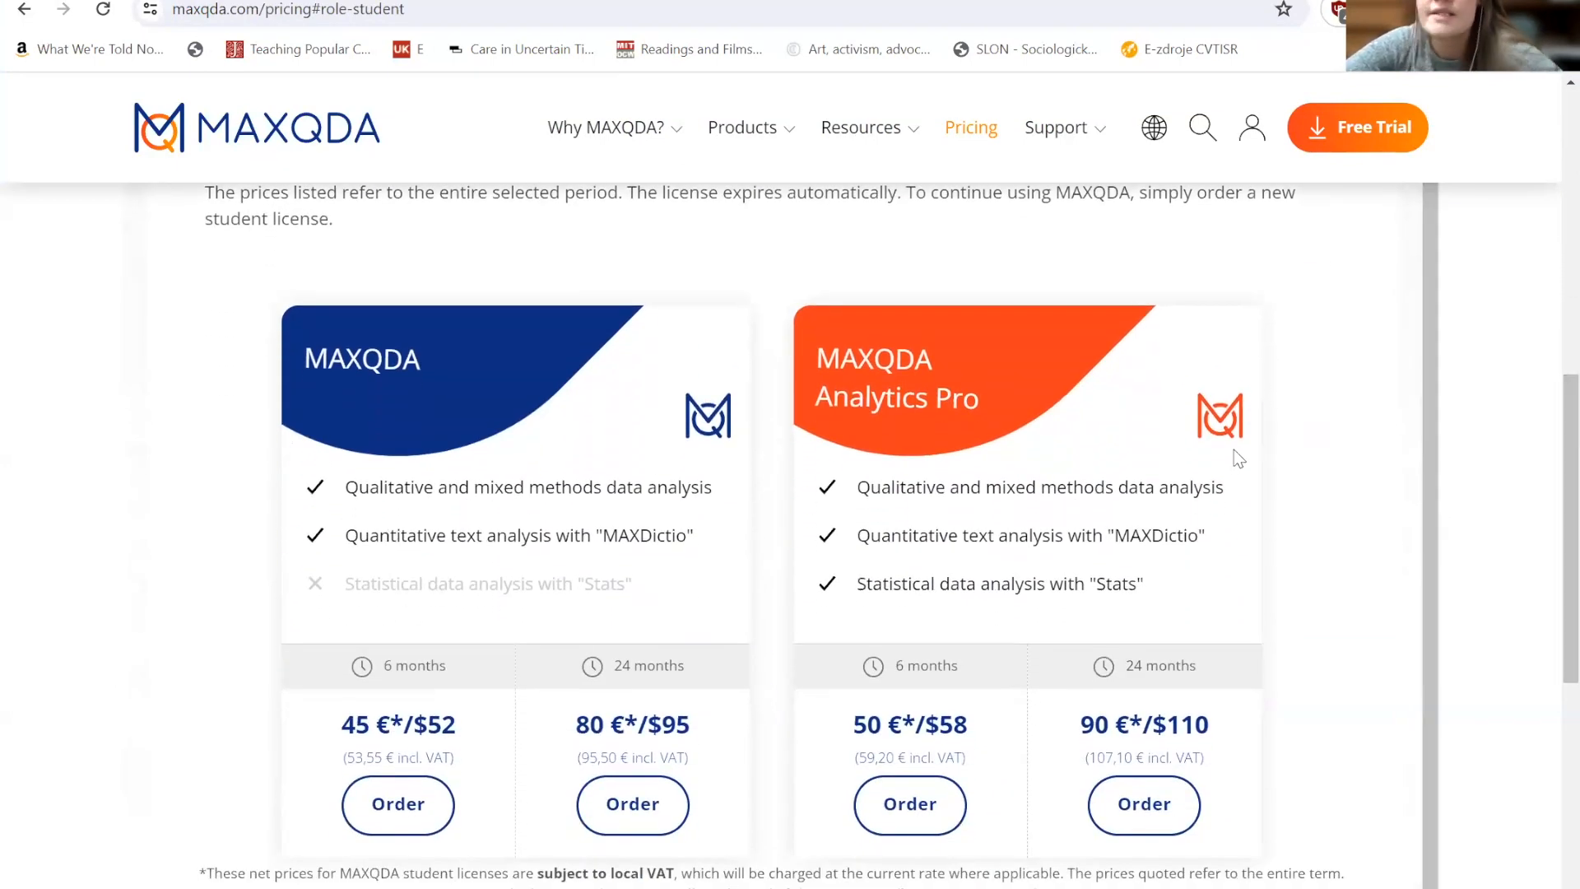
{"action": "left_click_drag", "start_coordinate": [305, 362], "coordinate": [423, 362]}
{"action": "left_click_drag", "start_coordinate": [817, 356], "coordinate": [989, 400]}
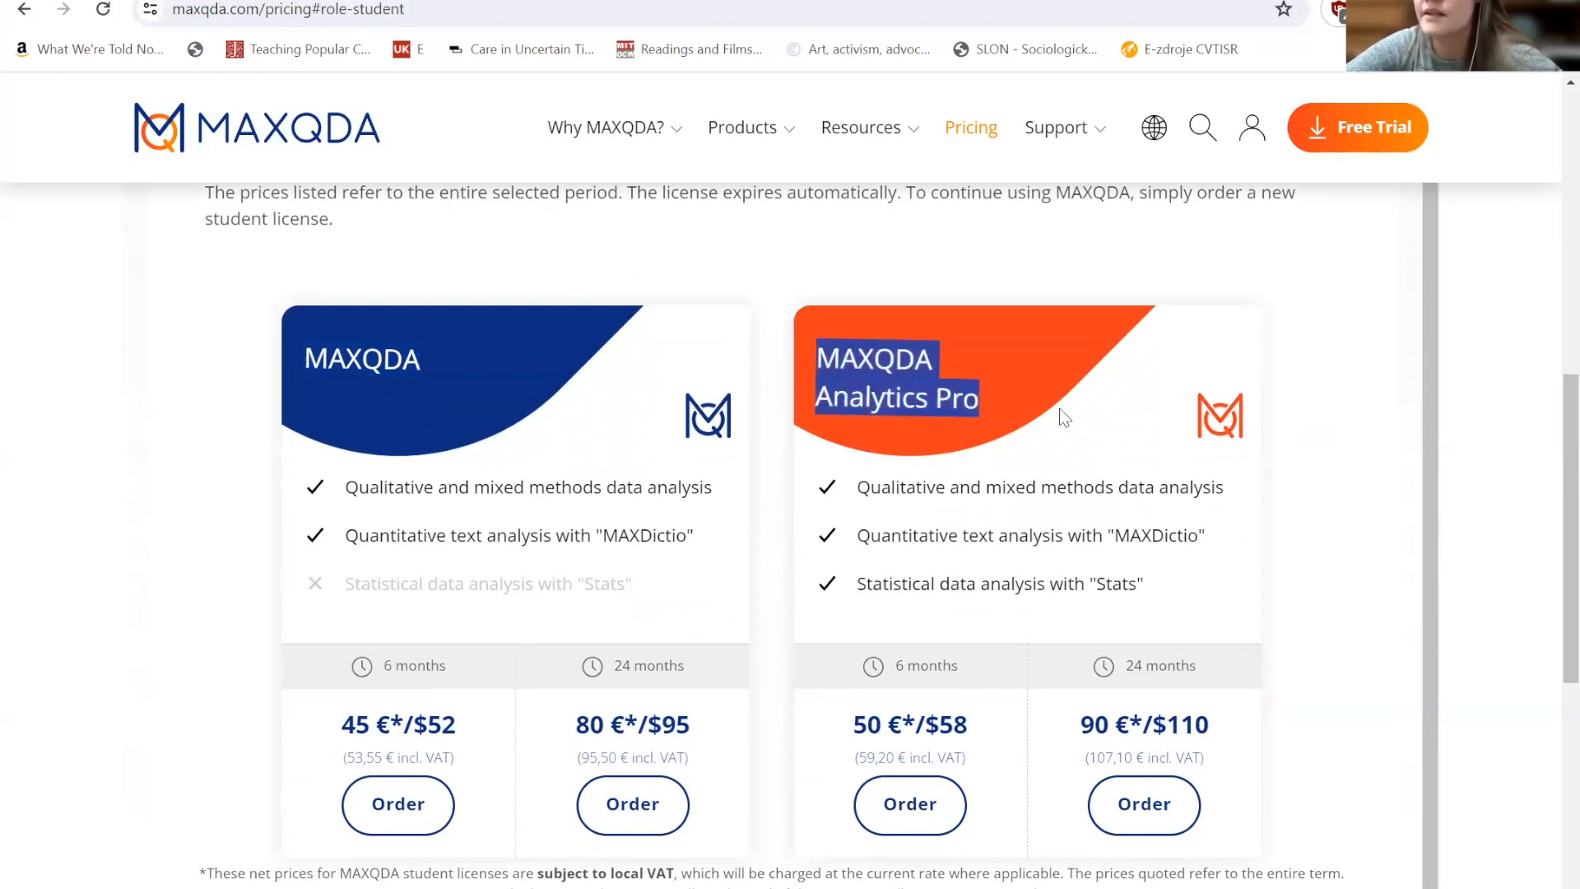
{"action": "left_click", "coordinate": [859, 591]}
{"action": "left_click_drag", "start_coordinate": [858, 589], "coordinate": [1178, 584]}
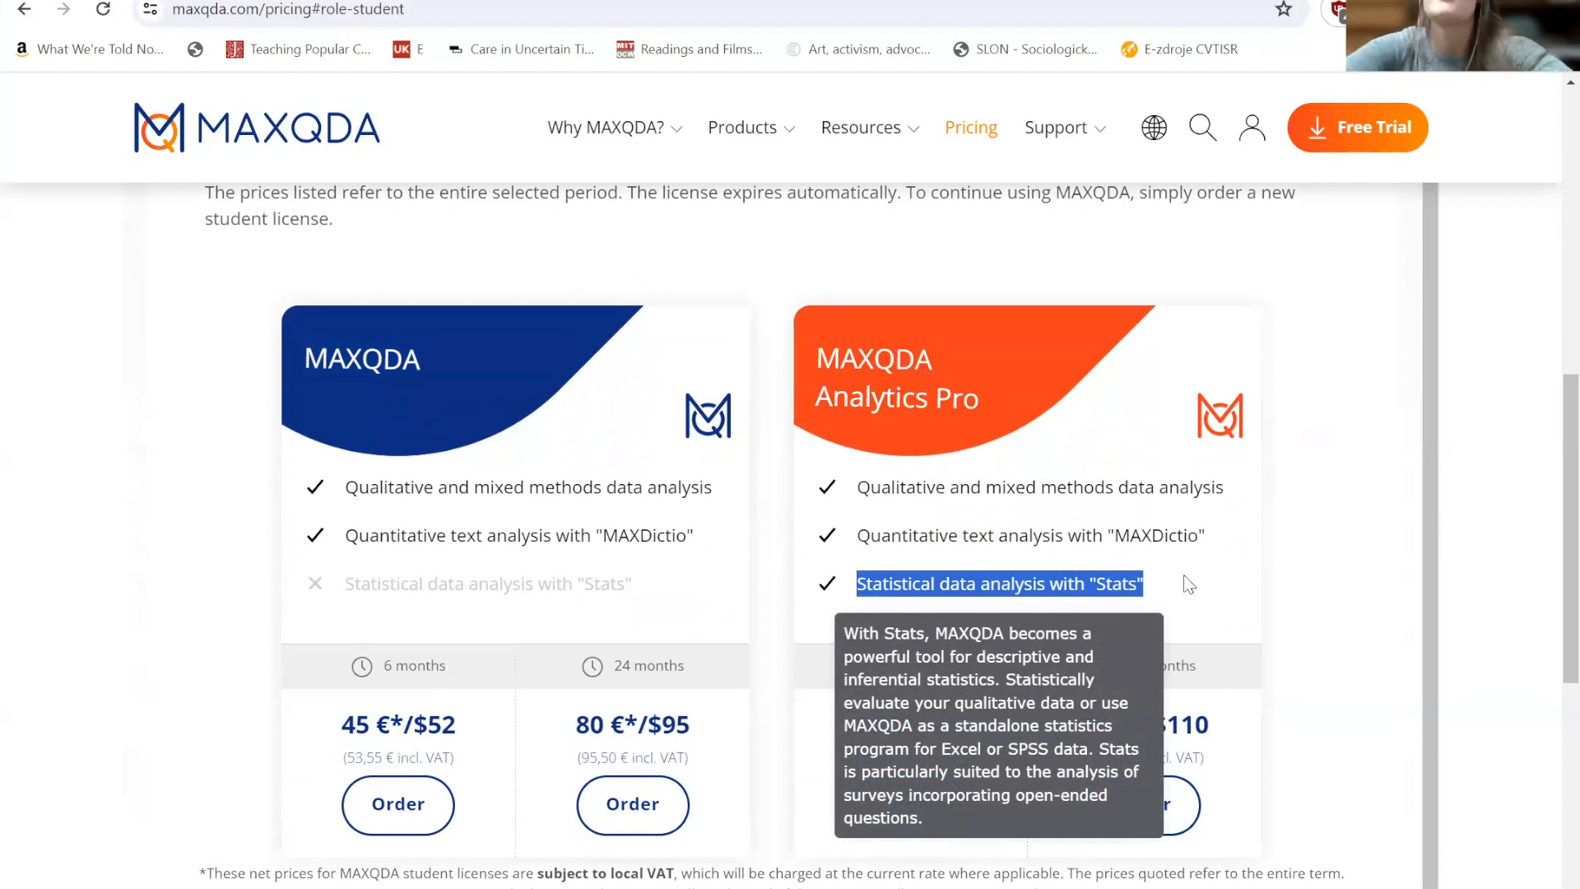
{"action": "mouse_move", "coordinate": [667, 557]}
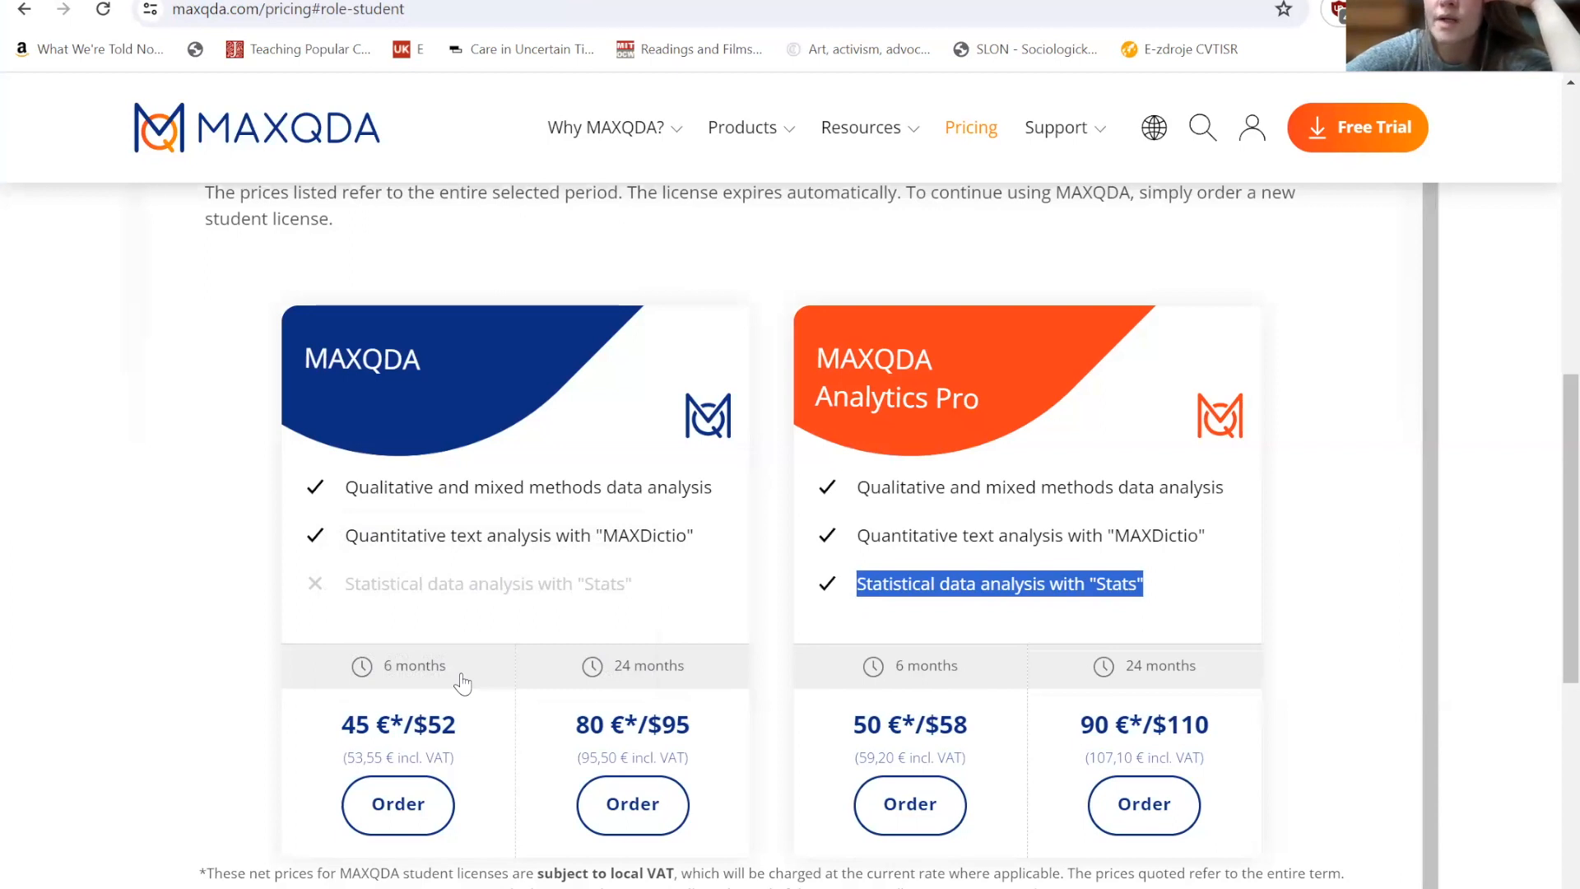
{"action": "left_click", "coordinate": [24, 10]}
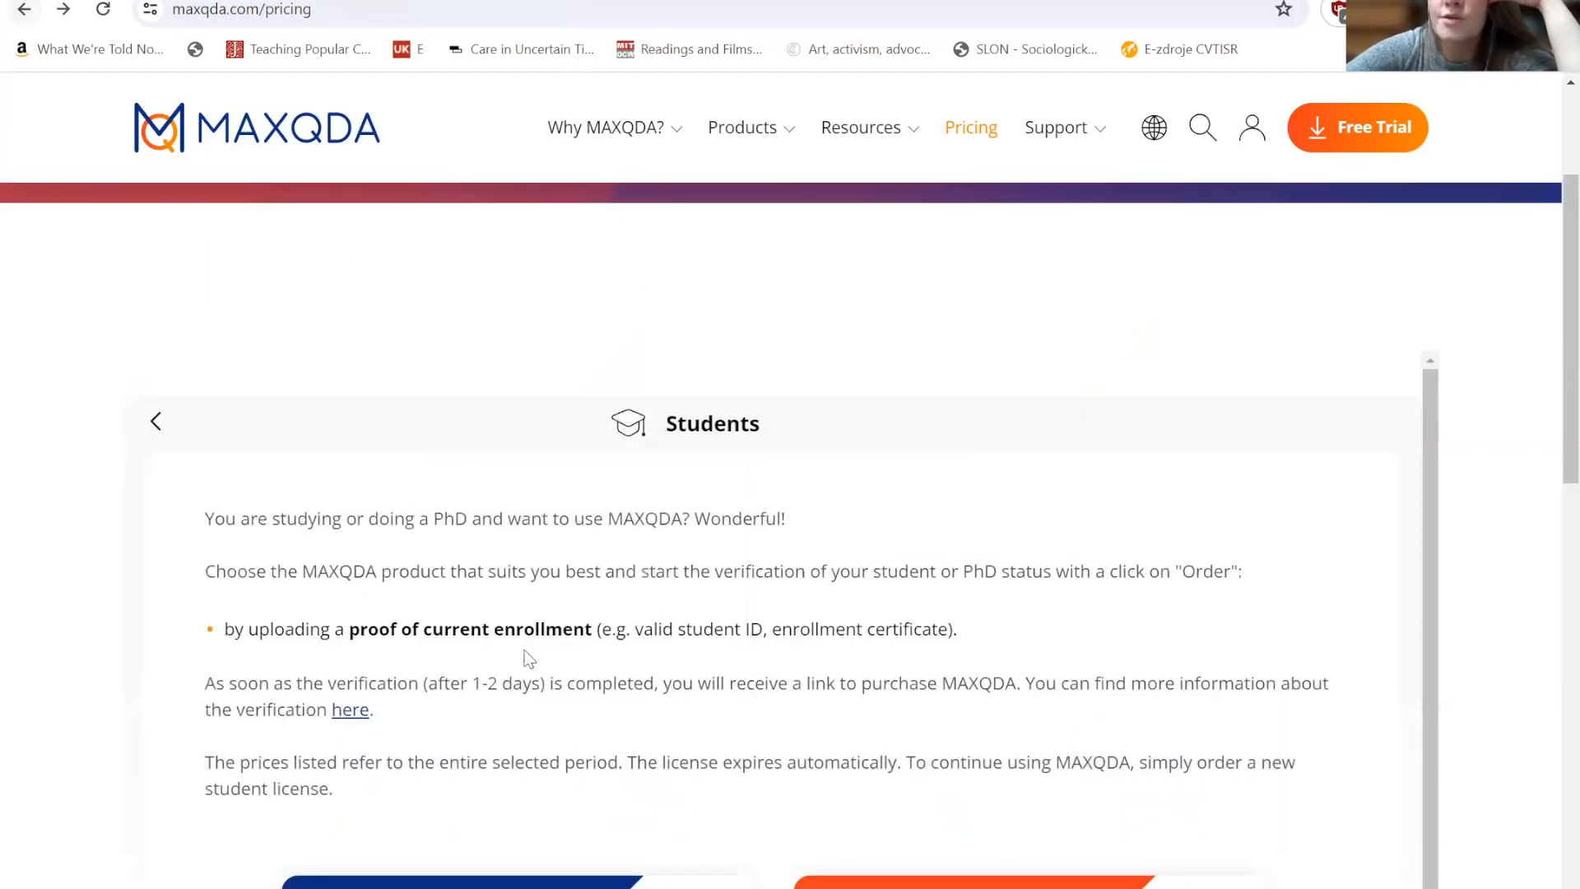
- Return to the MAXQDA pricing page, open the Academia category, and set the MAXQDA single user license quantity to 1
{"action": "left_click", "coordinate": [22, 10]}
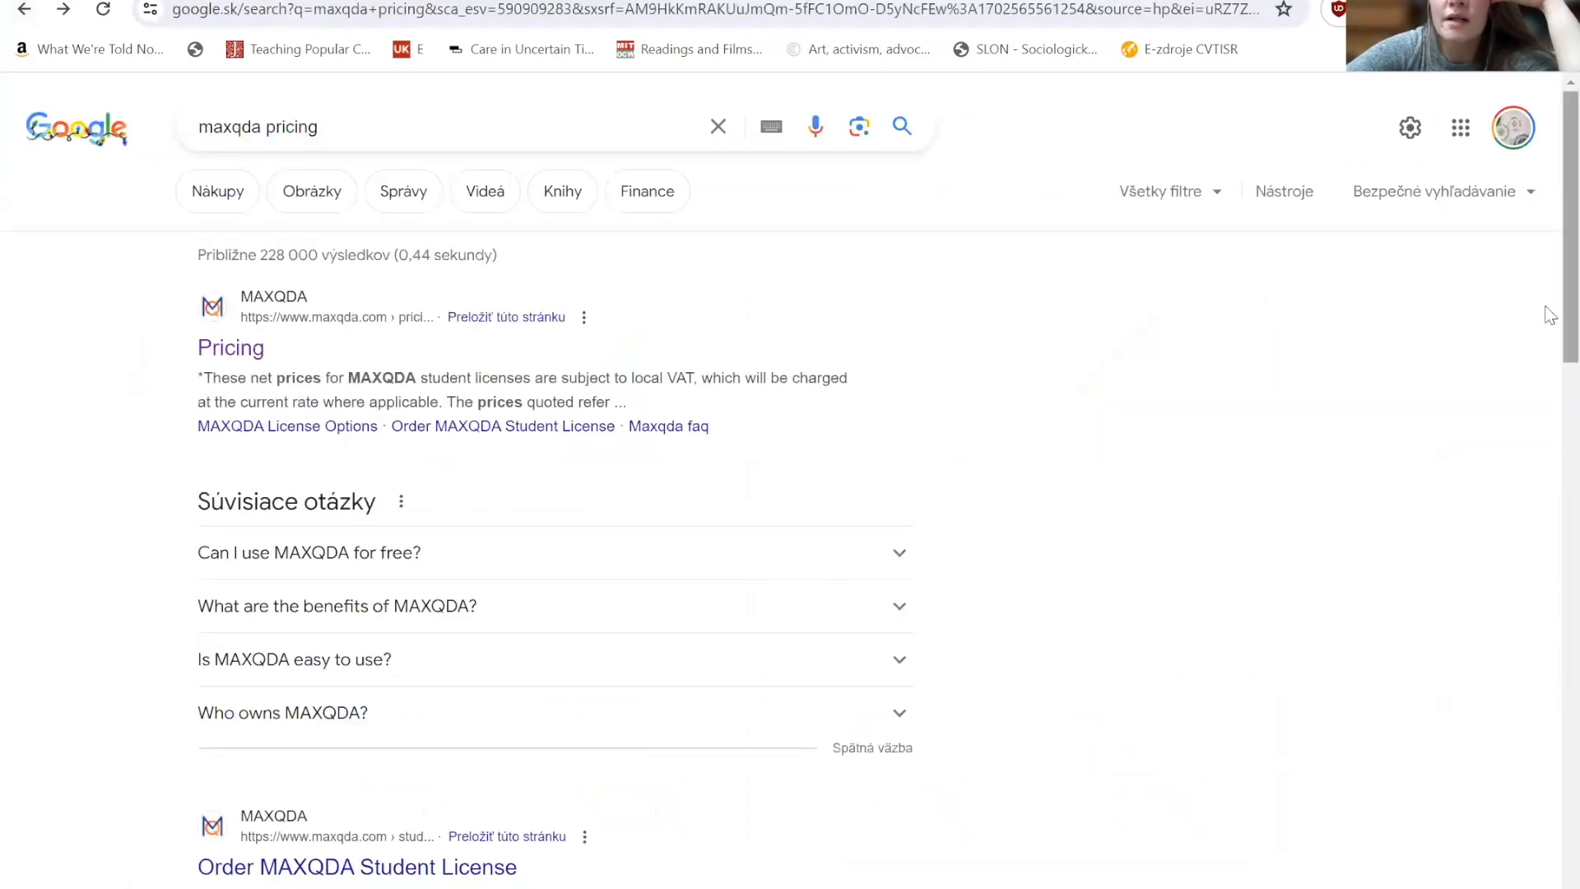
{"action": "left_click", "coordinate": [231, 357]}
{"action": "scroll", "coordinate": [1544, 382], "scroll_direction": "down", "scroll_amount": 4}
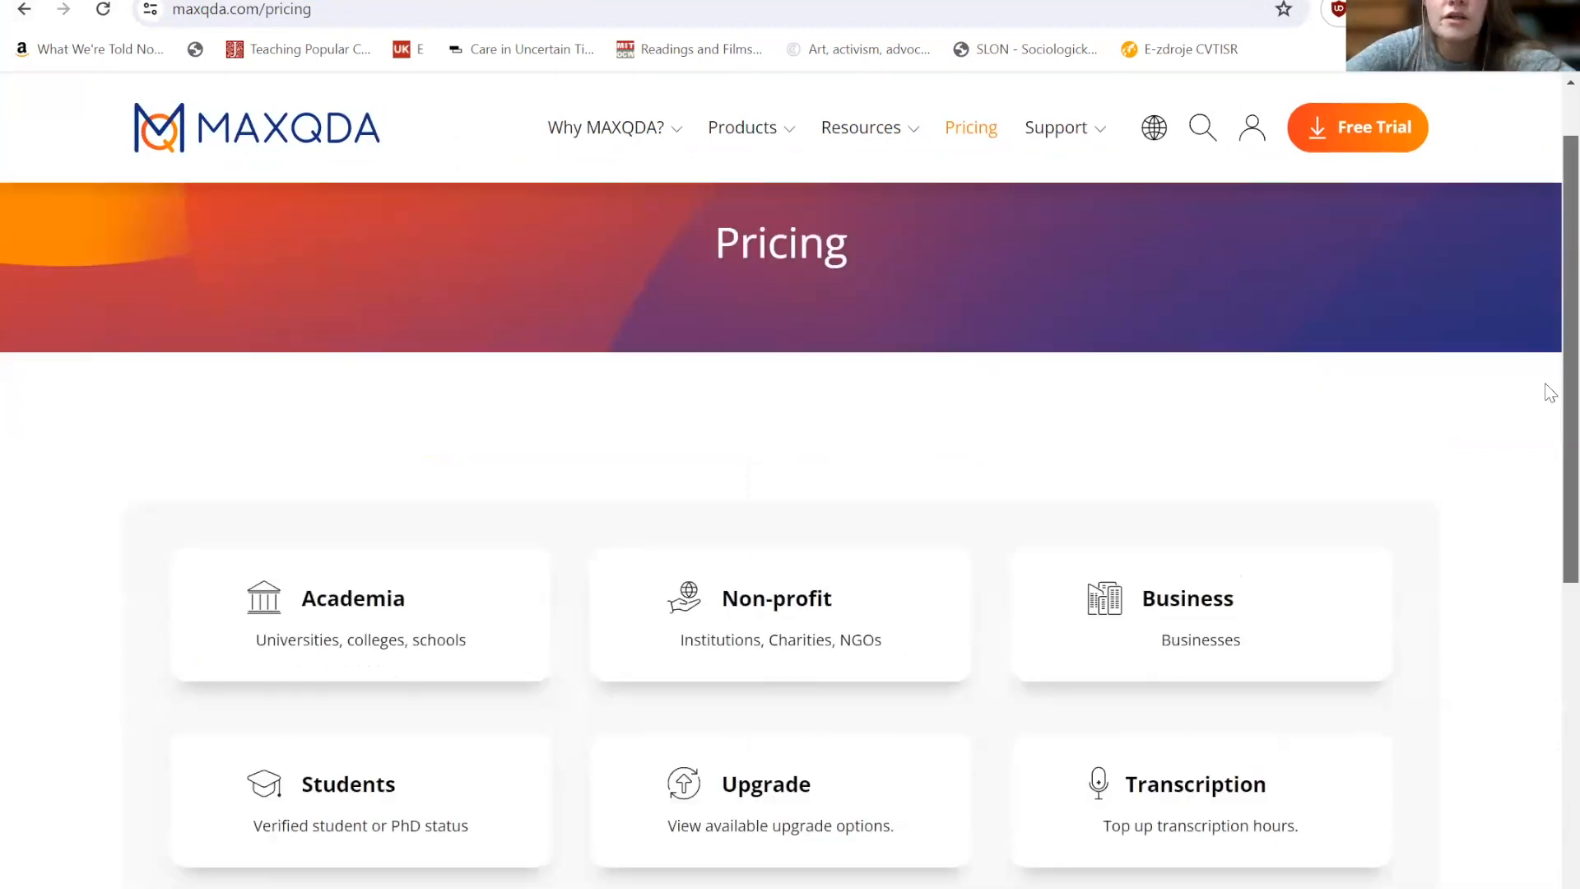
{"action": "left_click", "coordinate": [307, 403]}
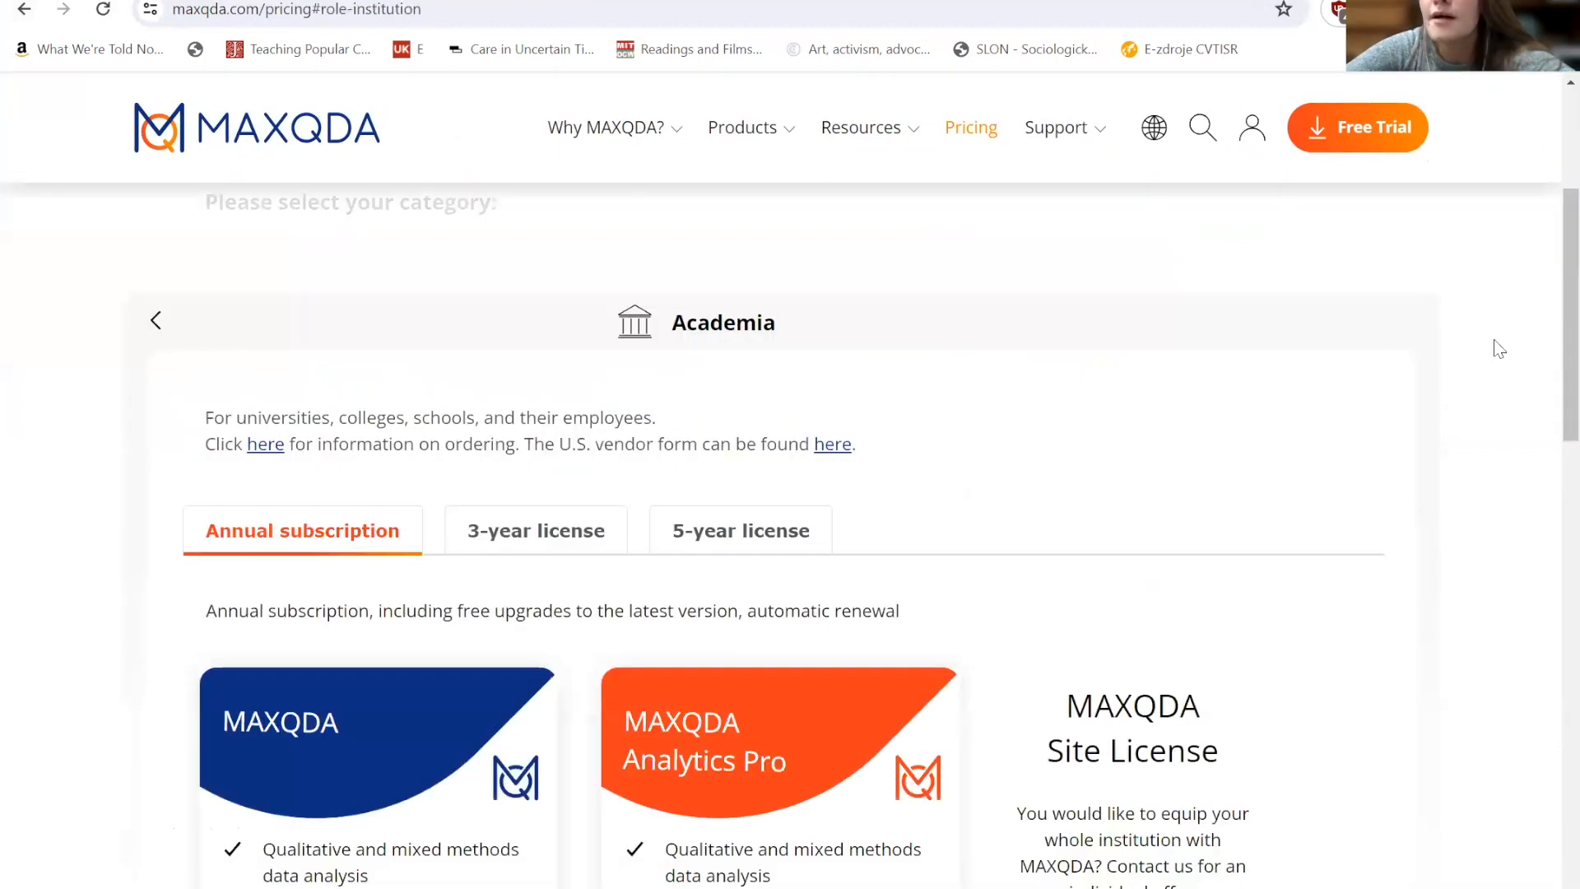
{"action": "scroll", "coordinate": [1544, 270], "scroll_direction": "down", "scroll_amount": 5}
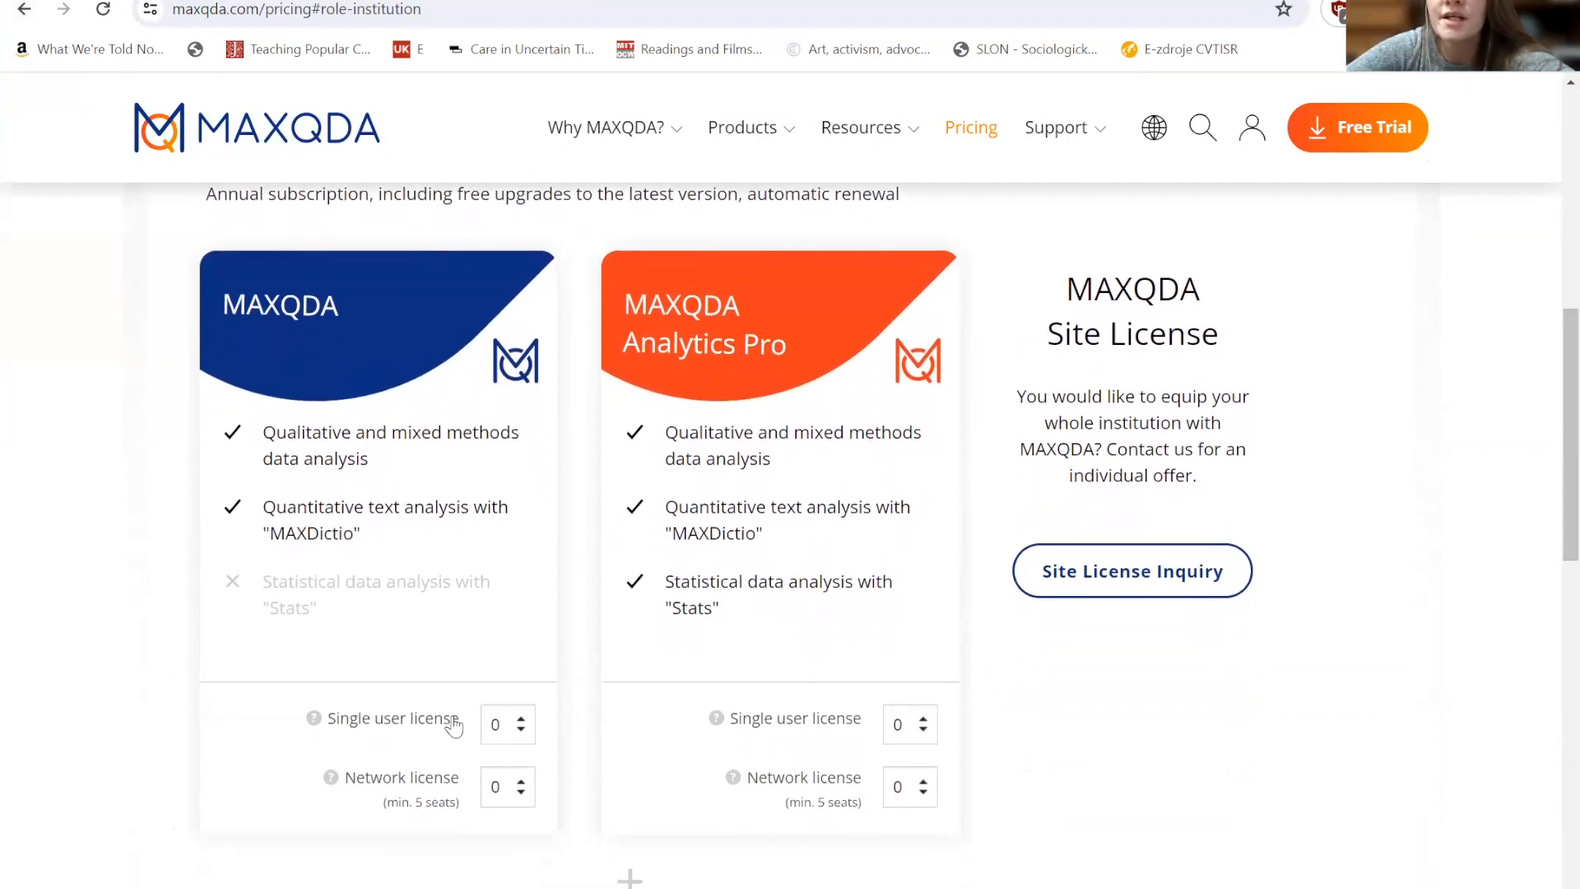
{"action": "left_click", "coordinate": [521, 720]}
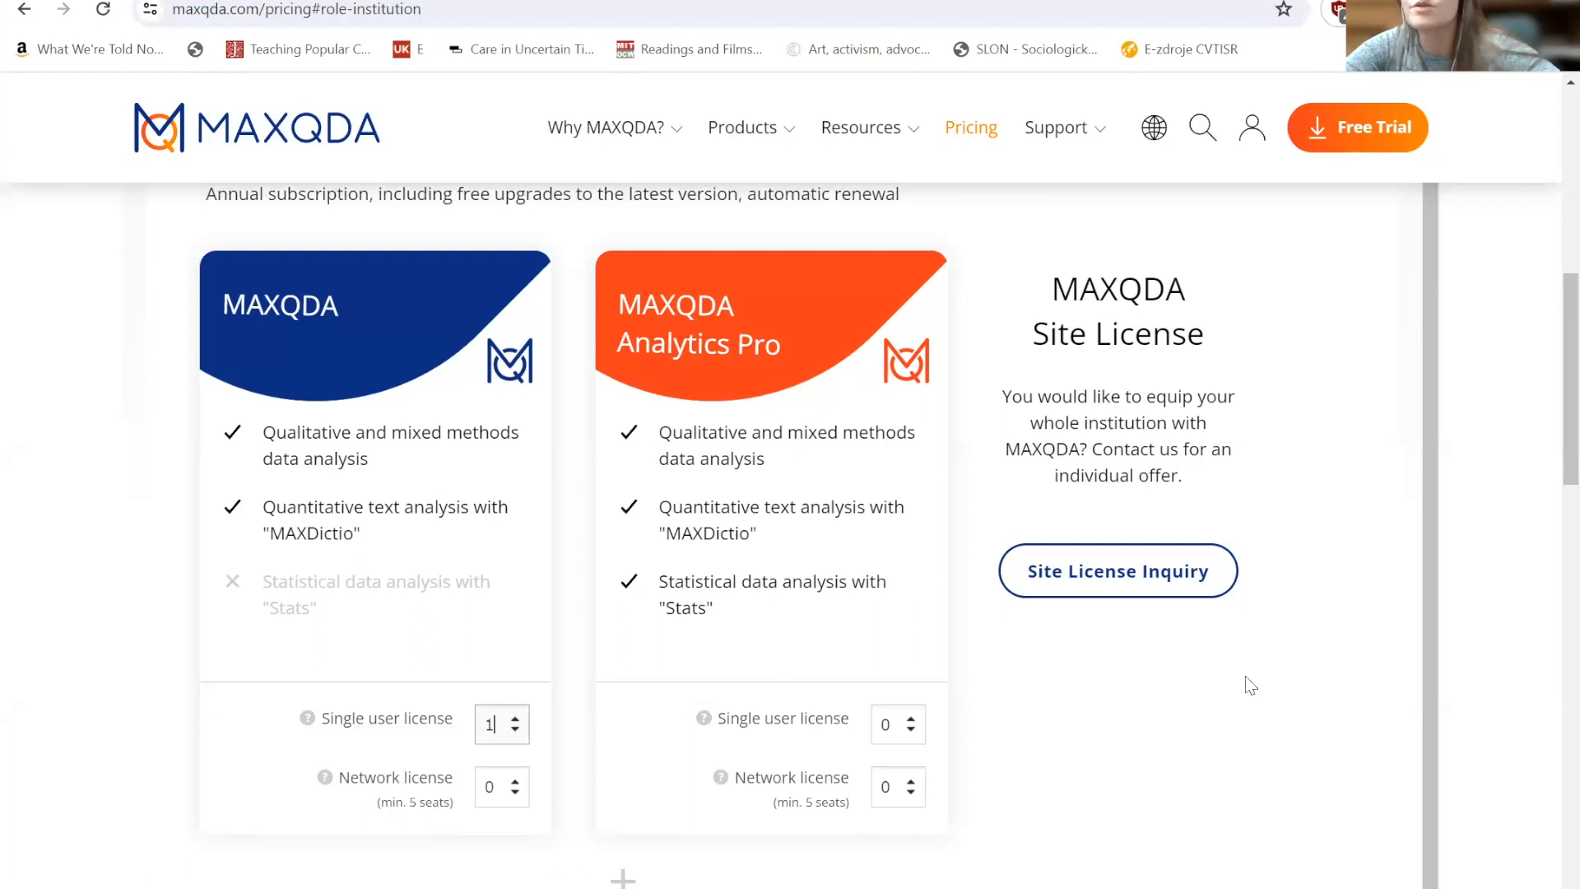
- Review the AI Assist and TeamCloud add-ons and the order total for the annual subscription
{"action": "scroll", "coordinate": [1550, 359], "scroll_direction": "down", "scroll_amount": 1}
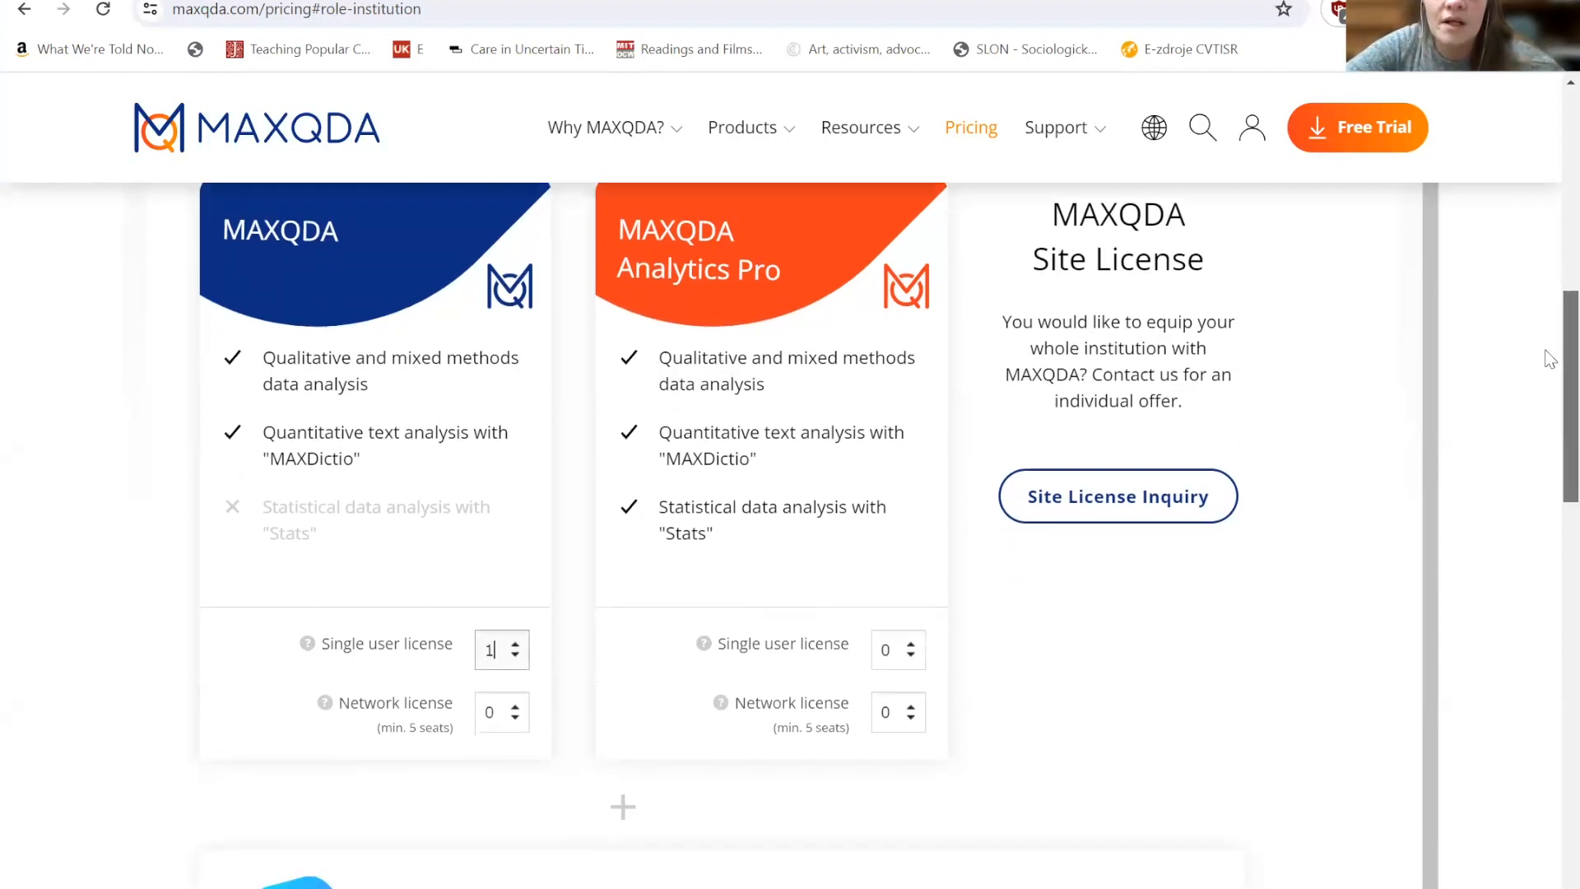
{"action": "scroll", "coordinate": [1547, 395], "scroll_direction": "down", "scroll_amount": 5}
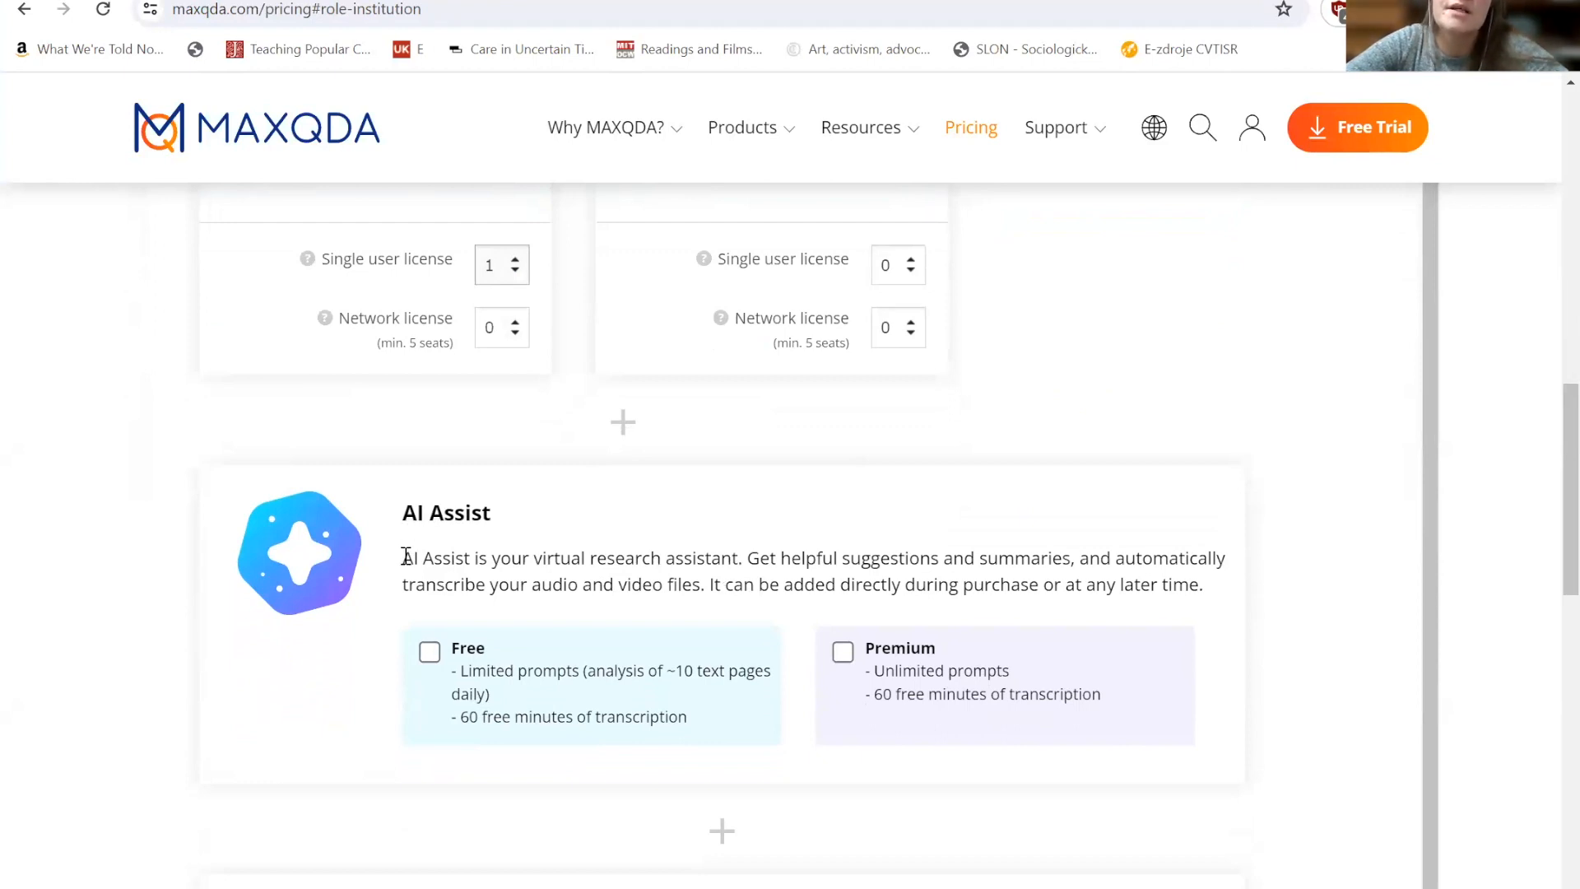
{"action": "left_click_drag", "start_coordinate": [405, 558], "coordinate": [725, 543]}
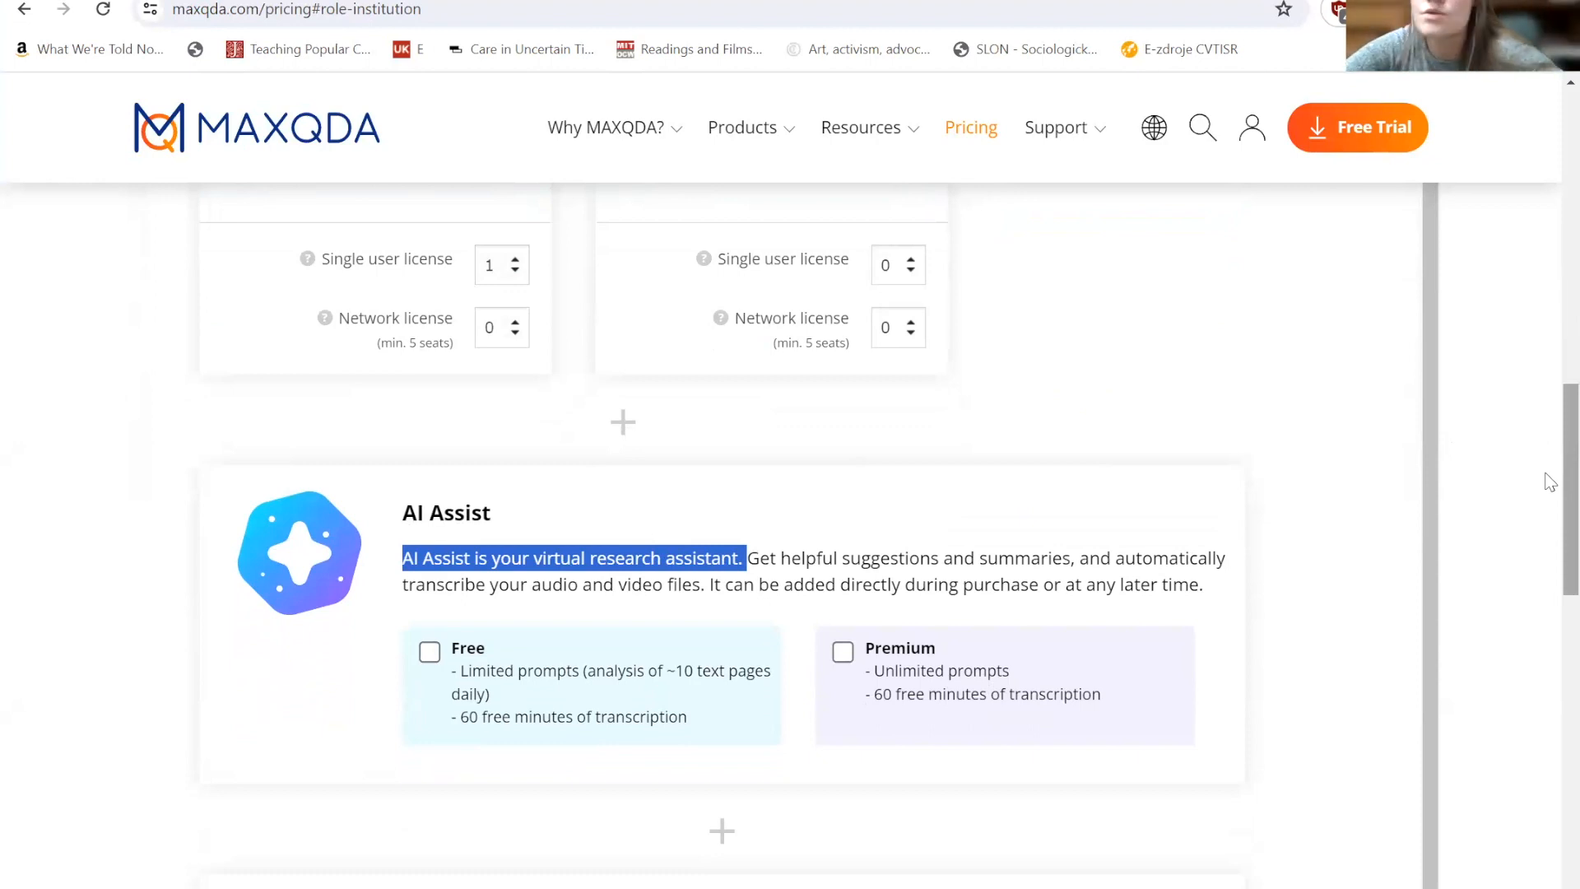
{"action": "scroll", "coordinate": [1550, 494], "scroll_direction": "down", "scroll_amount": 5}
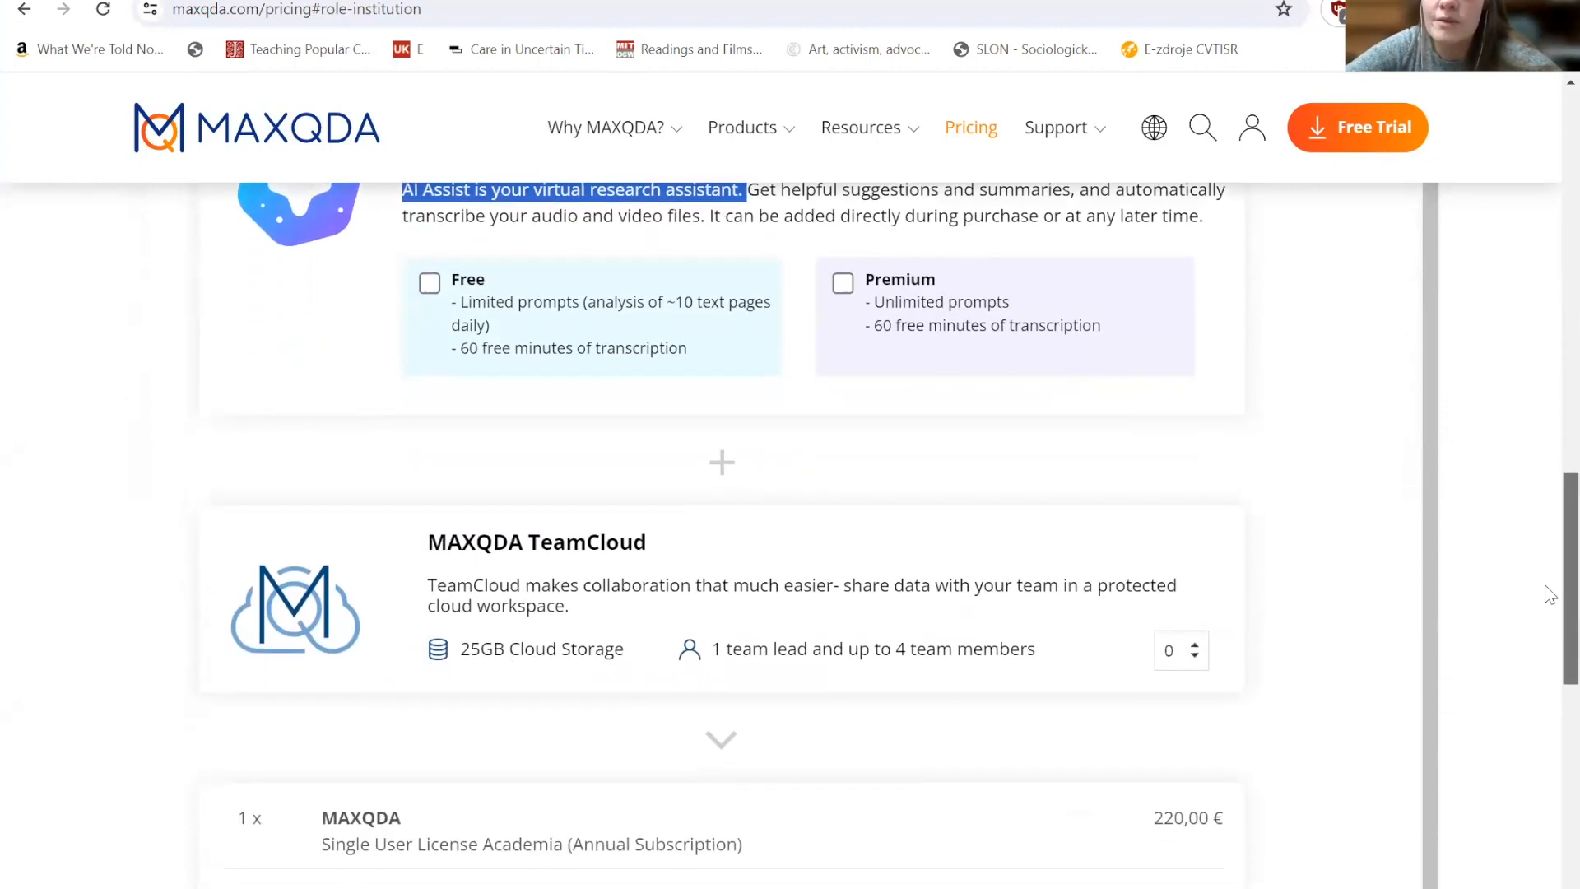
{"action": "scroll", "coordinate": [1550, 594], "scroll_direction": "down", "scroll_amount": 1}
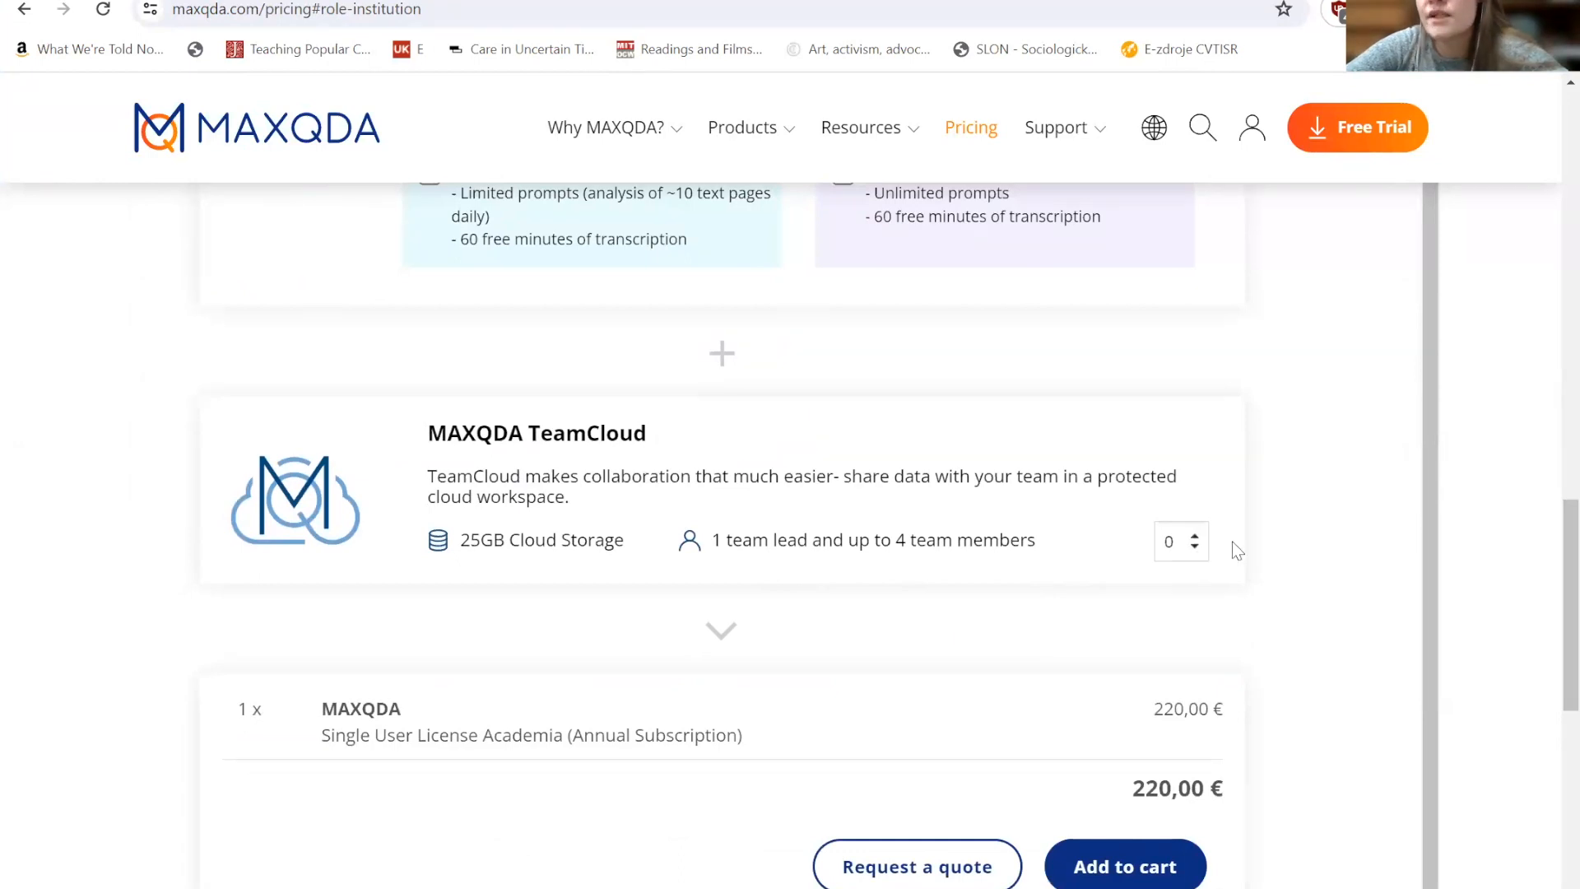
{"action": "left_click_drag", "start_coordinate": [1550, 616], "coordinate": [1537, 329]}
{"action": "scroll", "coordinate": [1537, 329], "scroll_direction": "down", "scroll_amount": 2}
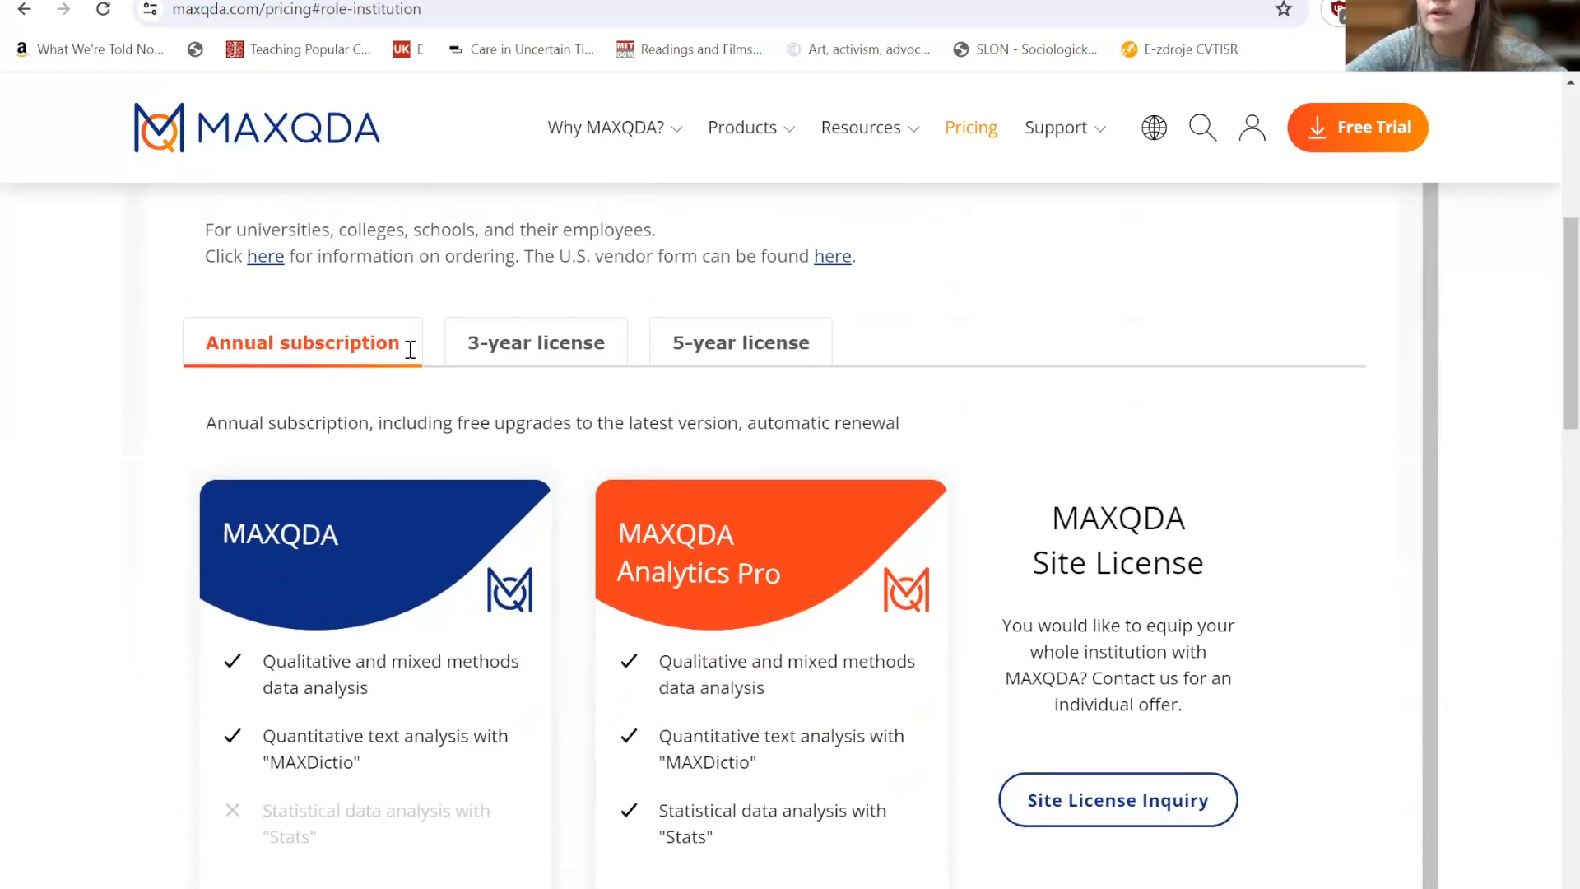
{"action": "left_click_drag", "start_coordinate": [1549, 313], "coordinate": [1545, 648]}
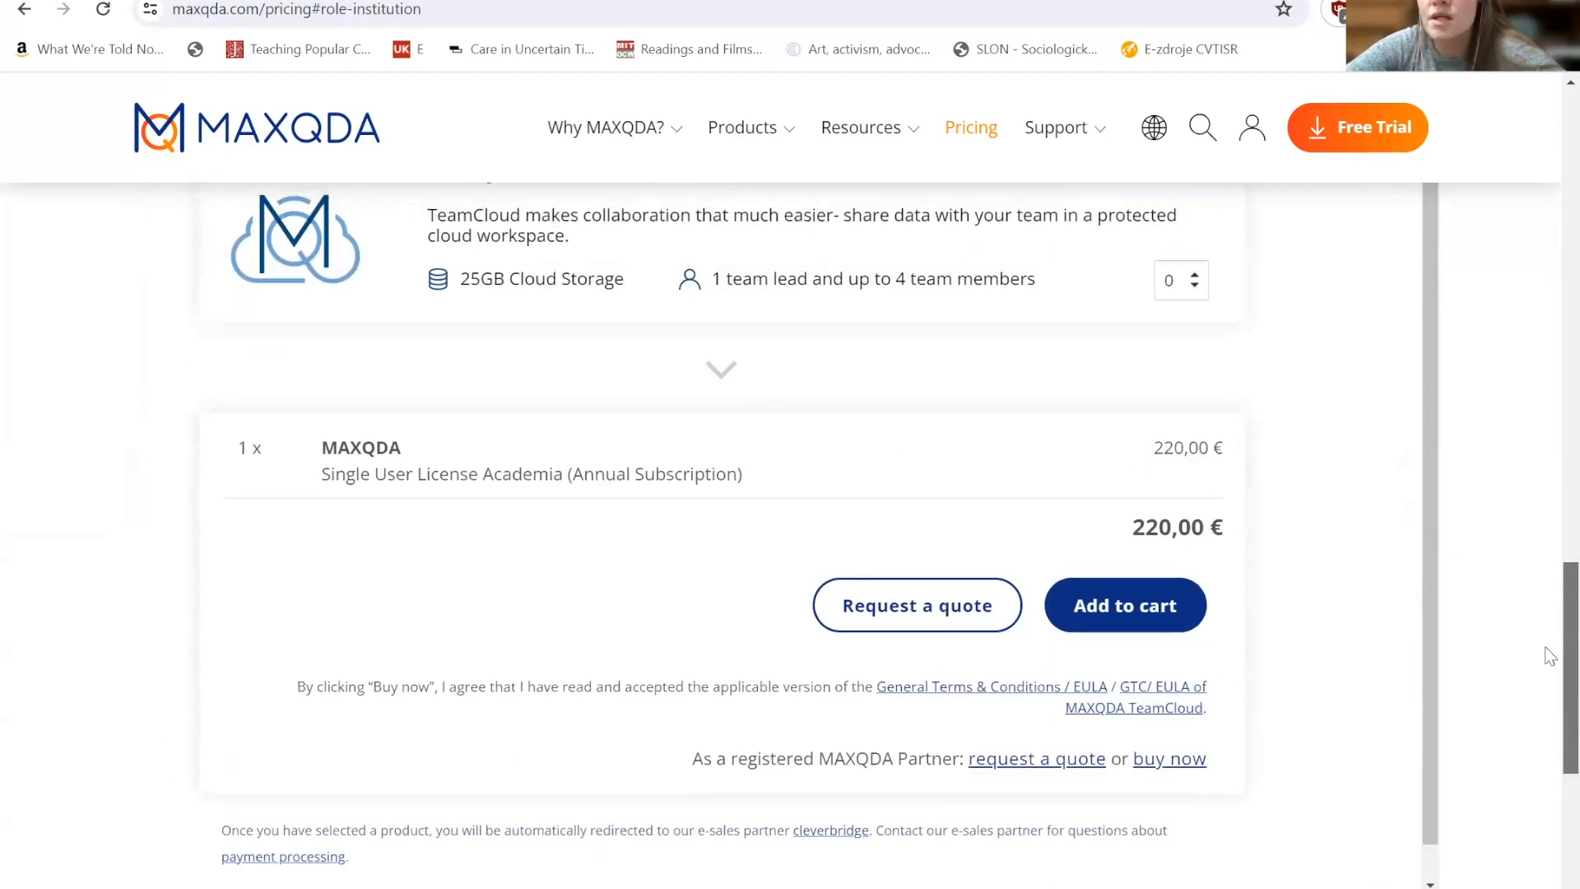
{"action": "left_click_drag", "start_coordinate": [1133, 527], "coordinate": [1217, 520]}
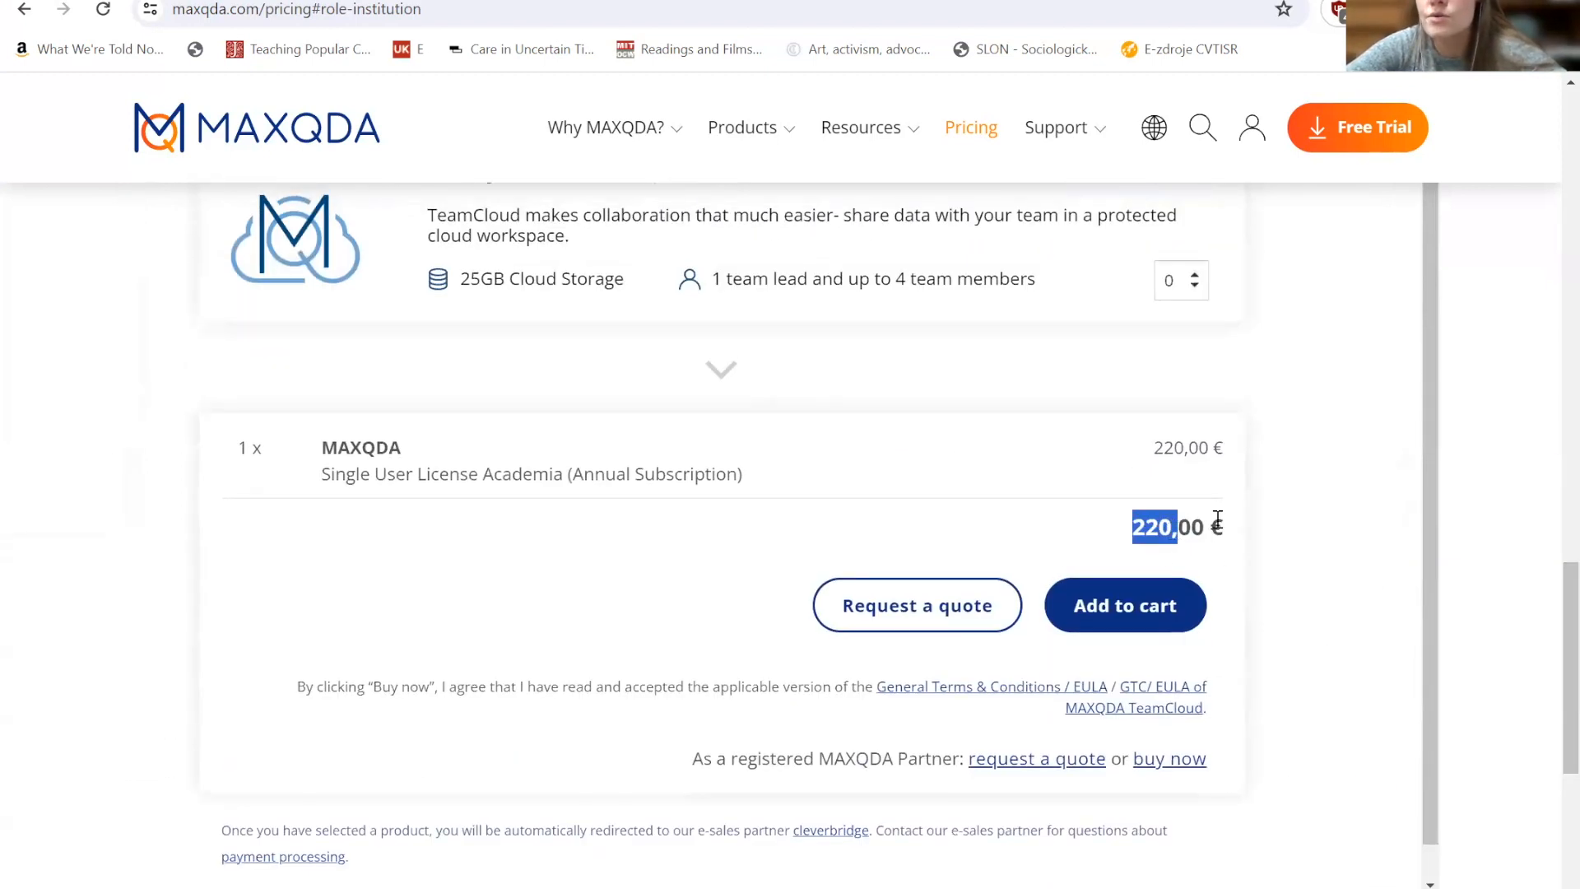
- Switch to the 5-year license option and review the order total for the single user license
{"action": "left_click_drag", "start_coordinate": [1548, 658], "coordinate": [1551, 297]}
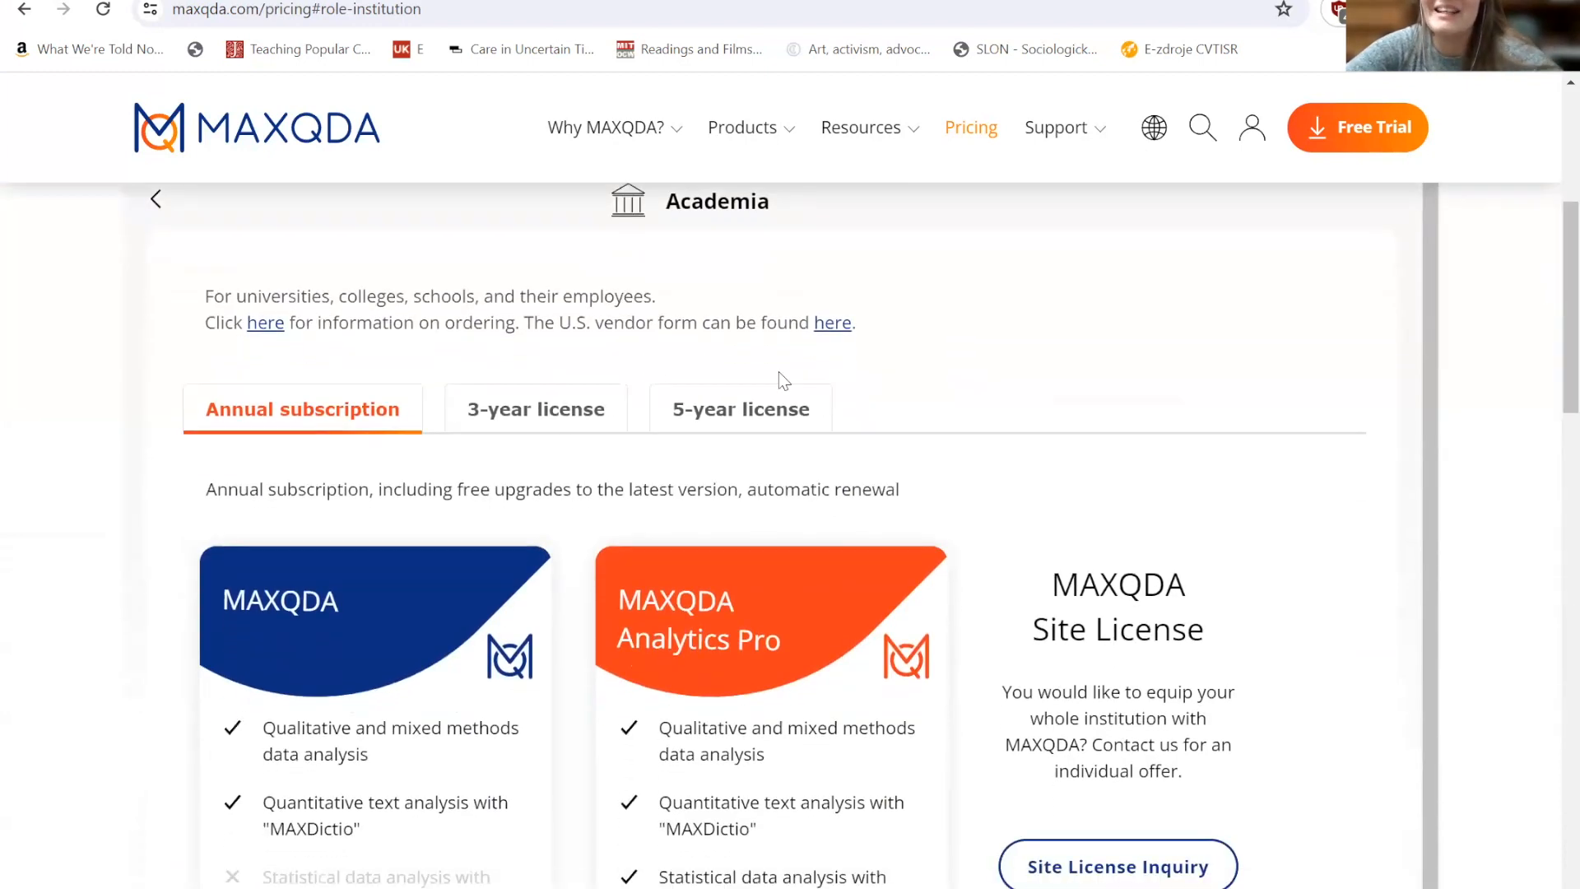
{"action": "left_click", "coordinate": [738, 407]}
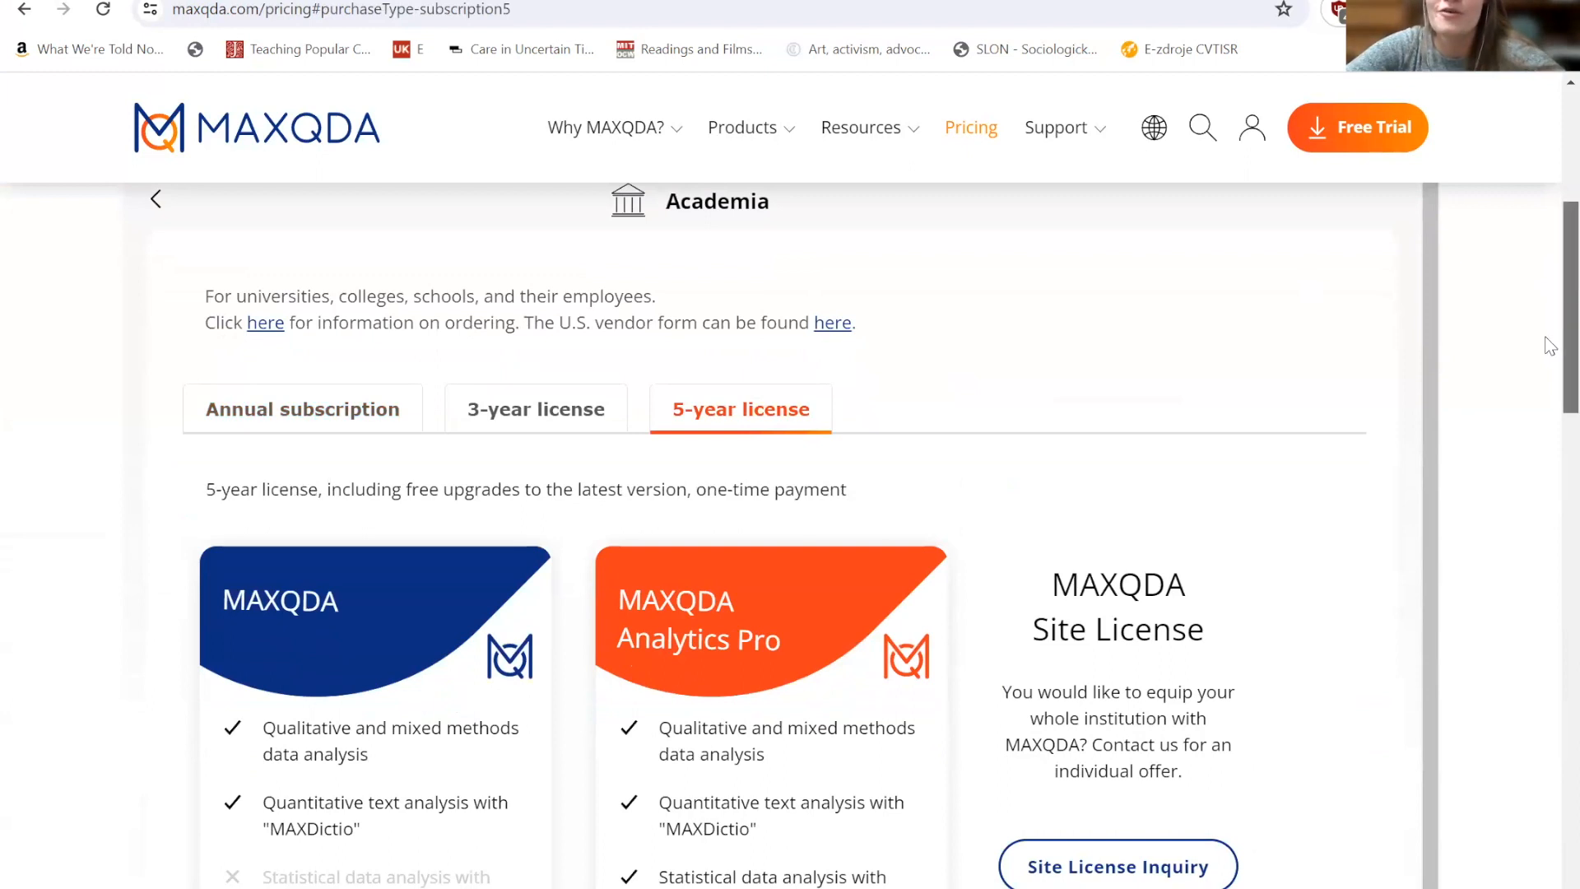
{"action": "scroll", "coordinate": [1549, 346], "scroll_direction": "down", "scroll_amount": 5}
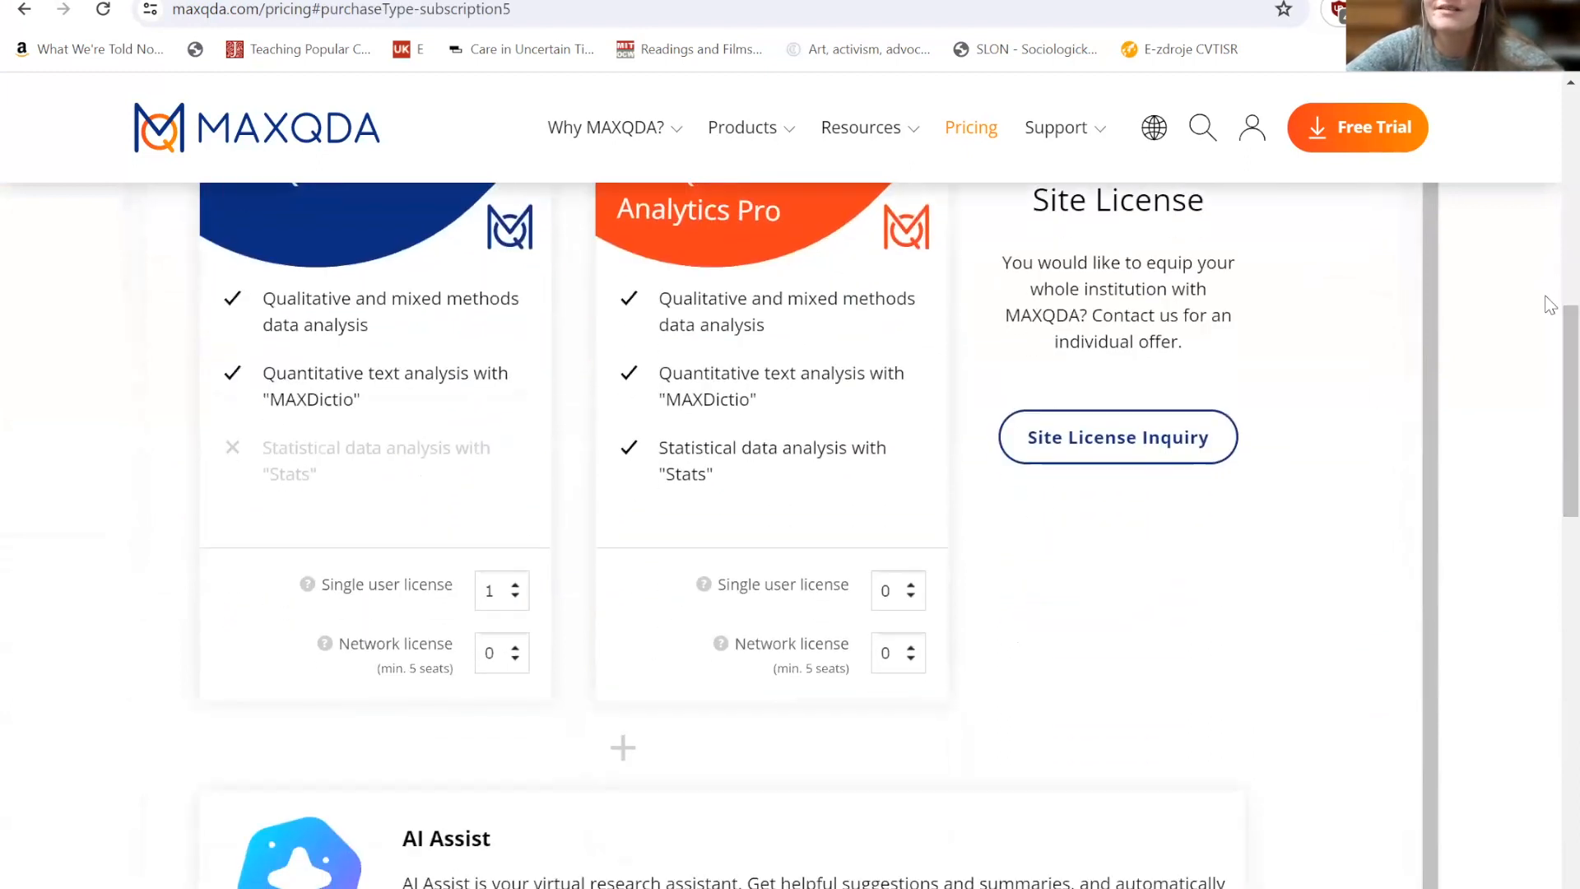
{"action": "scroll", "coordinate": [1545, 494], "scroll_direction": "down", "scroll_amount": 12}
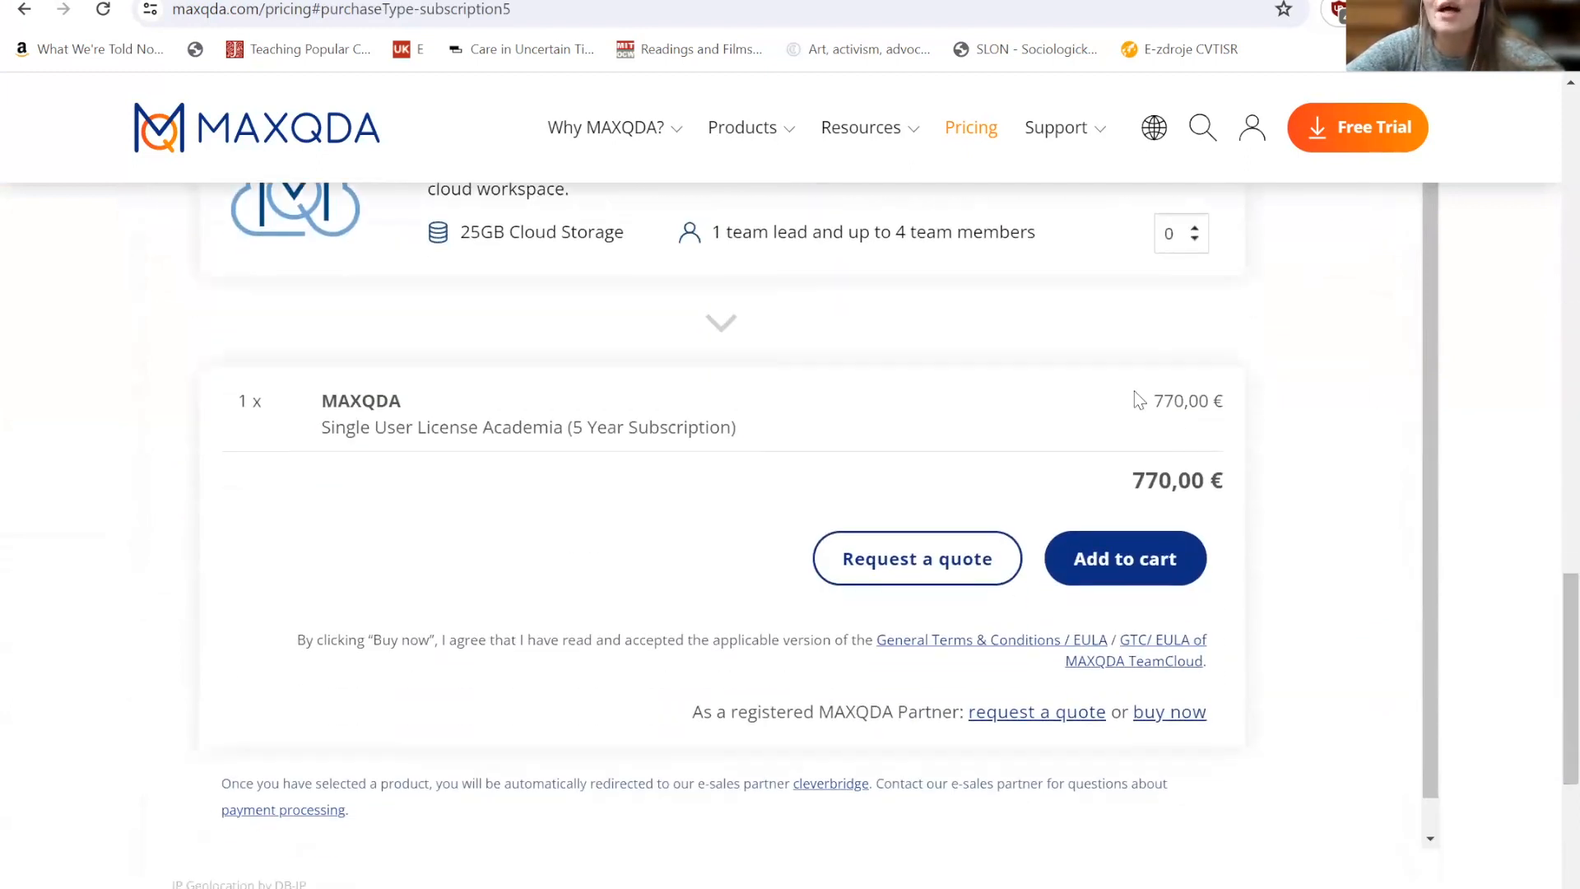
{"action": "left_click_drag", "start_coordinate": [1133, 481], "coordinate": [1213, 485]}
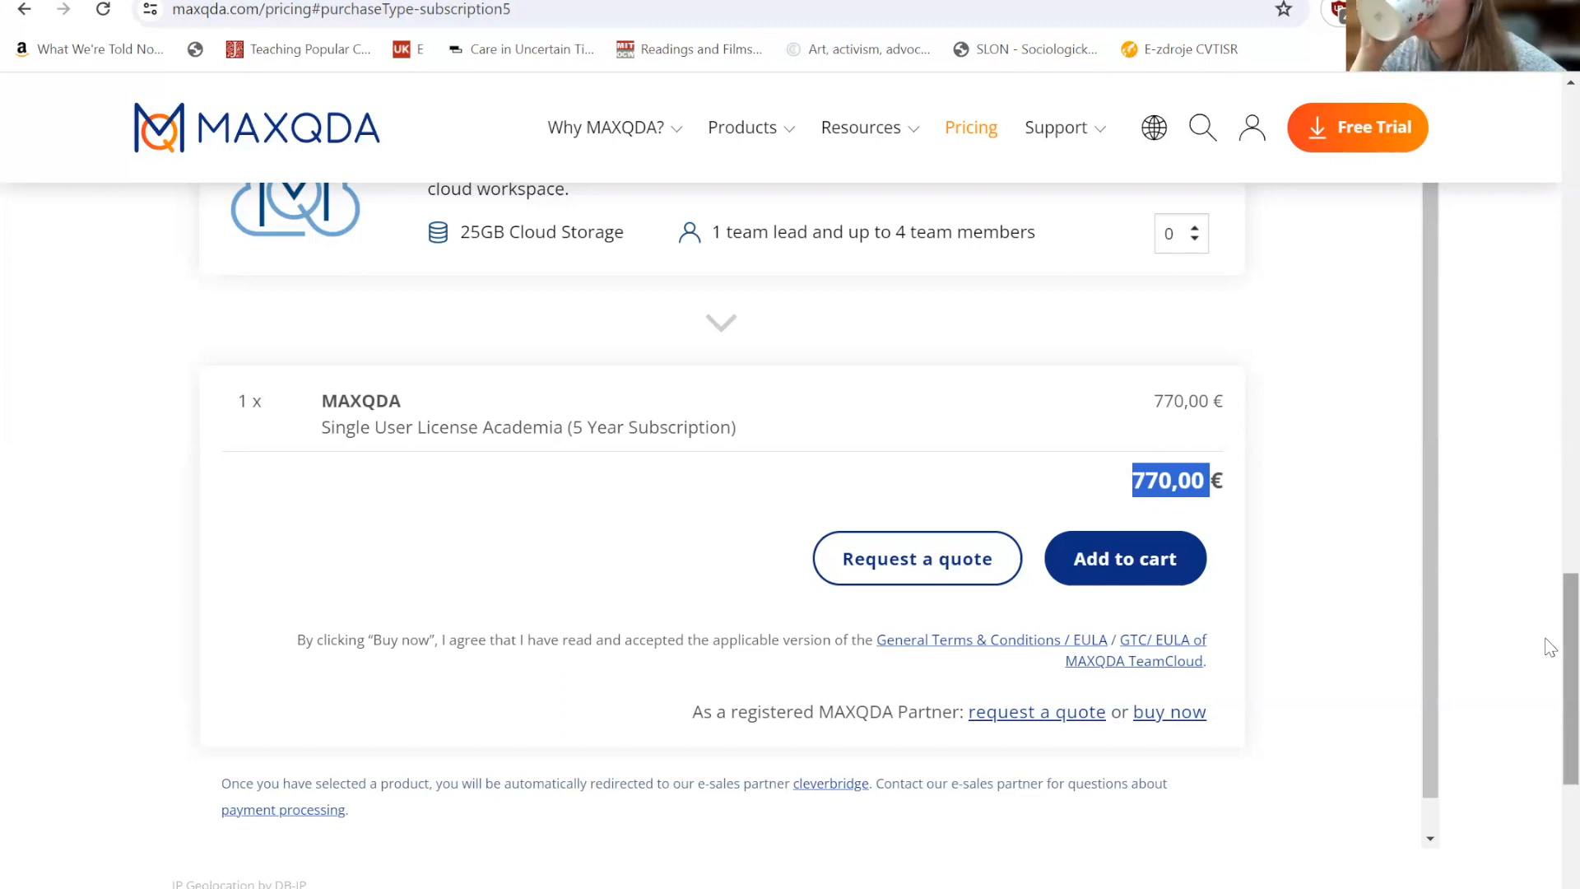
{"action": "left_click_drag", "start_coordinate": [1550, 648], "coordinate": [1550, 299]}
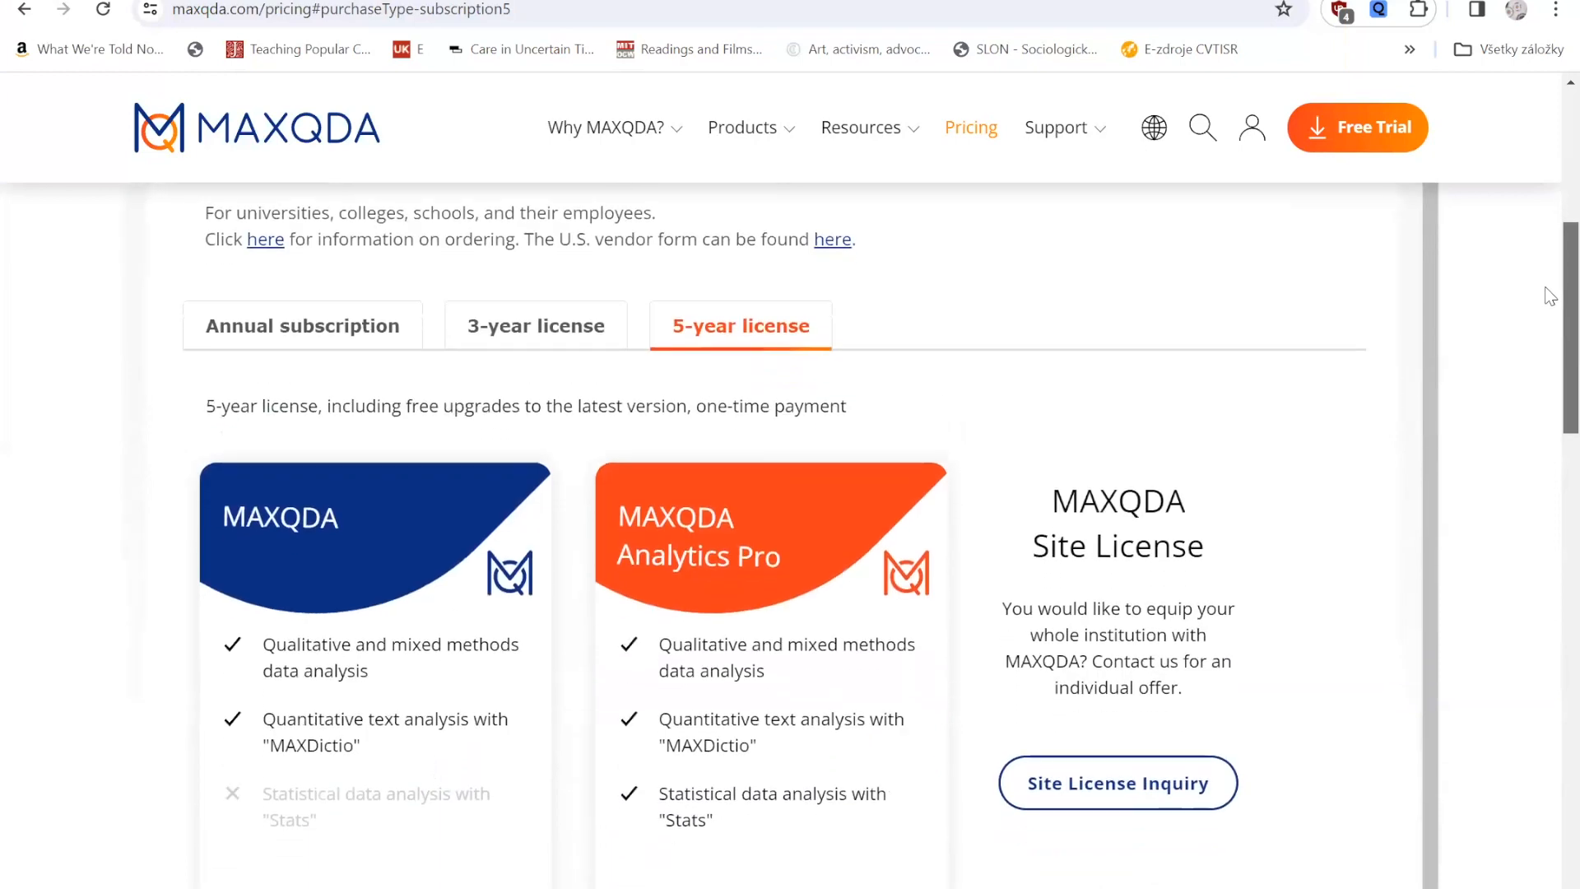